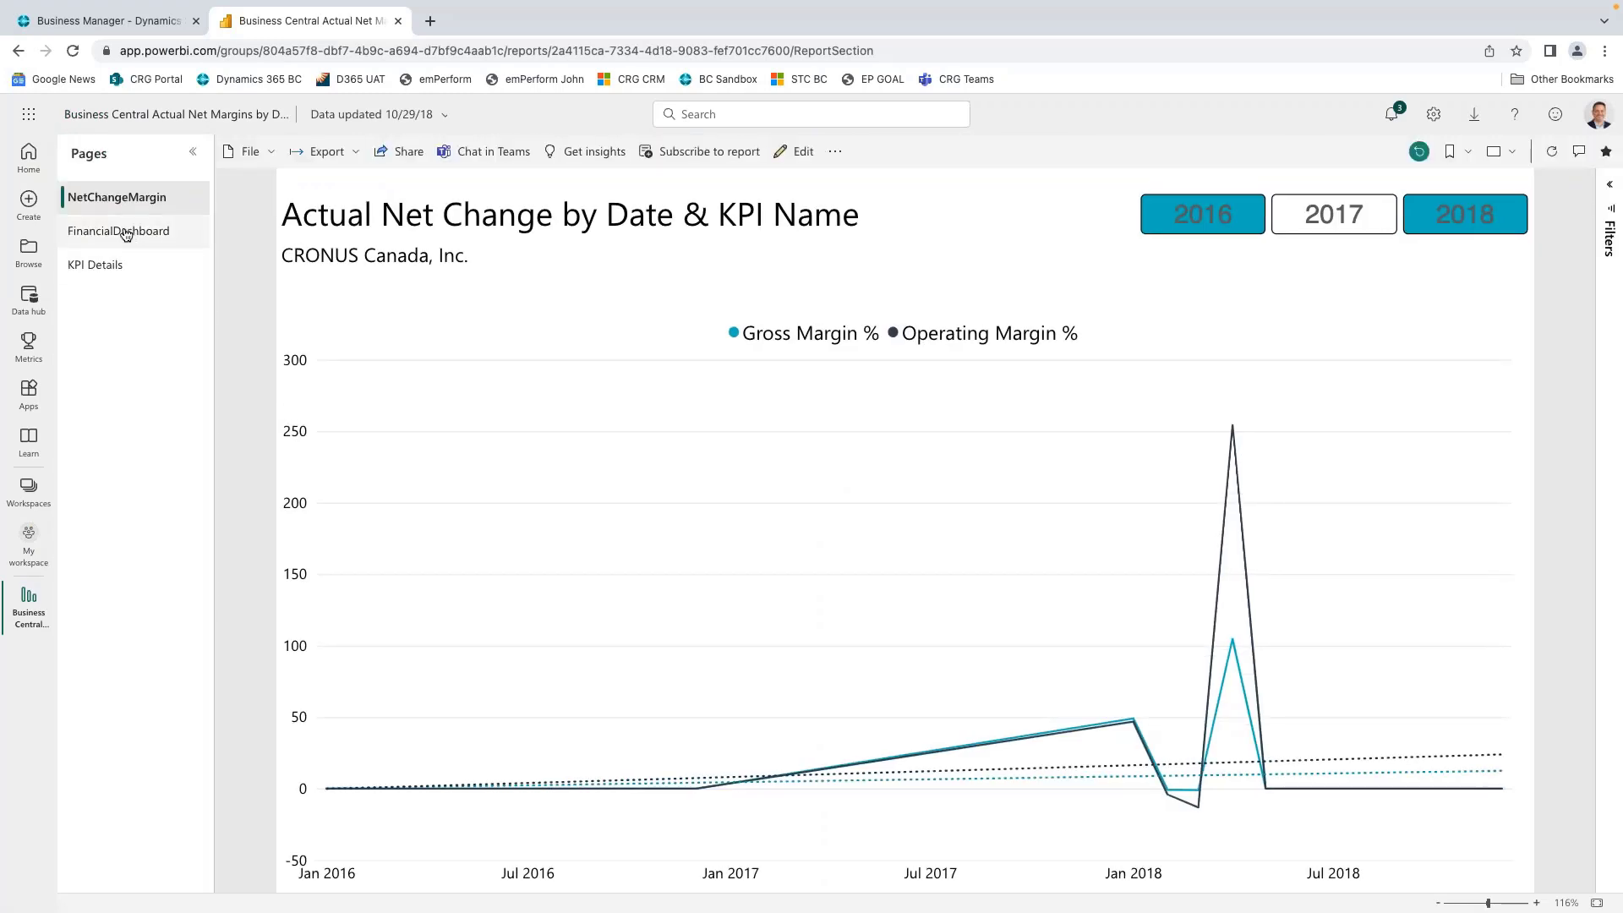
# Drill through from the FinancialDashboard's Total Revenue bar to the KPI Details page
pyautogui.click(125, 233)
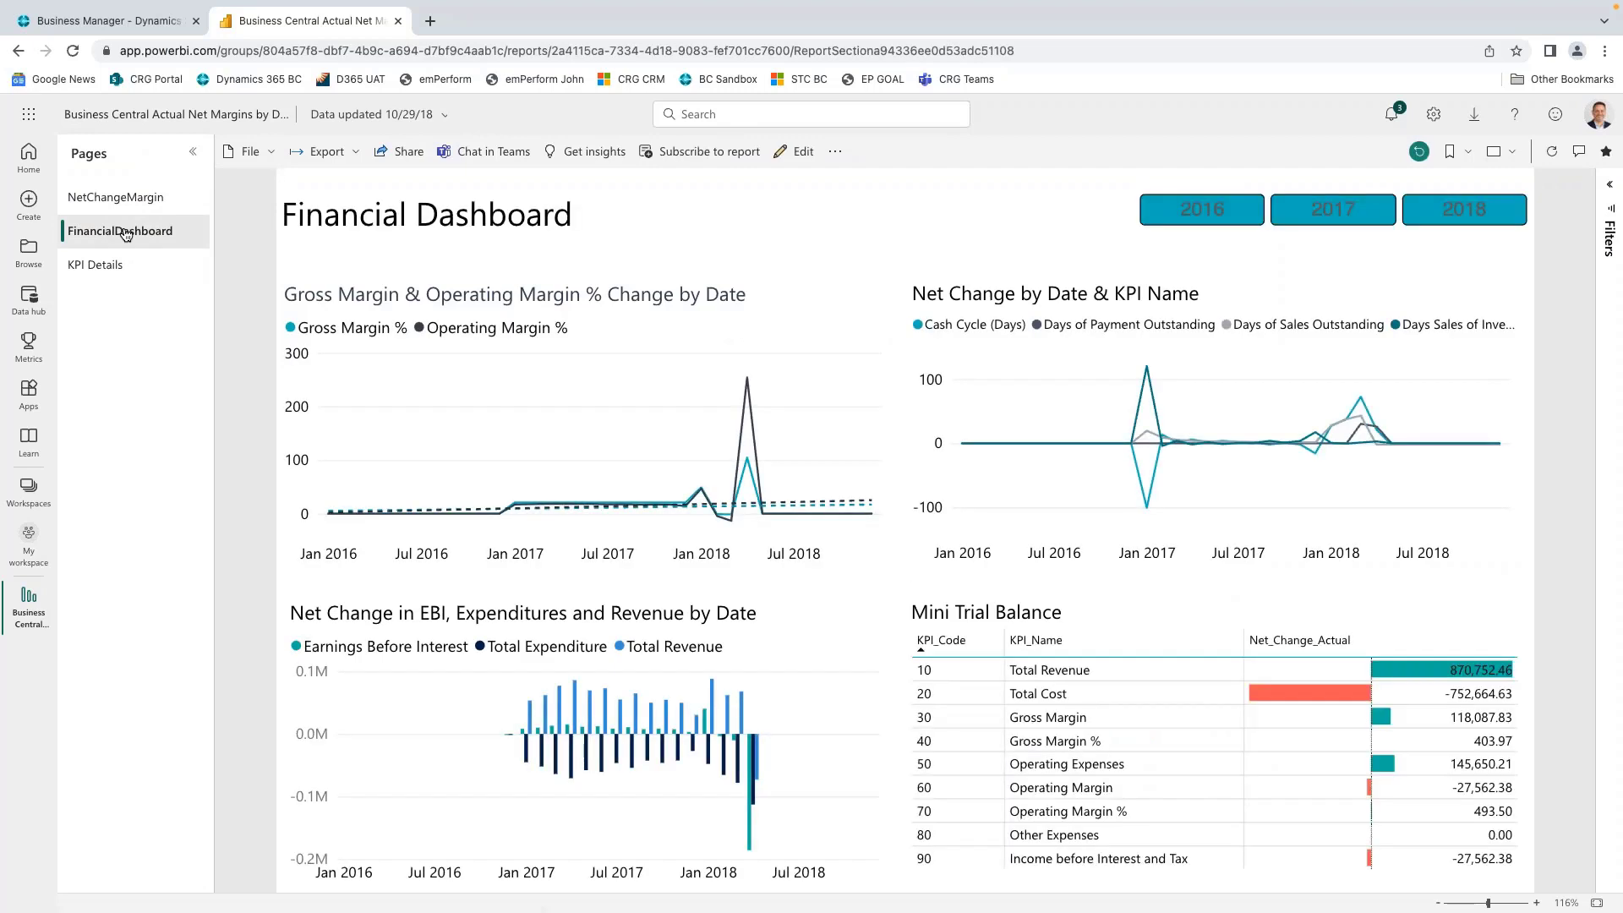
pyautogui.click(109, 268)
pyautogui.click(119, 243)
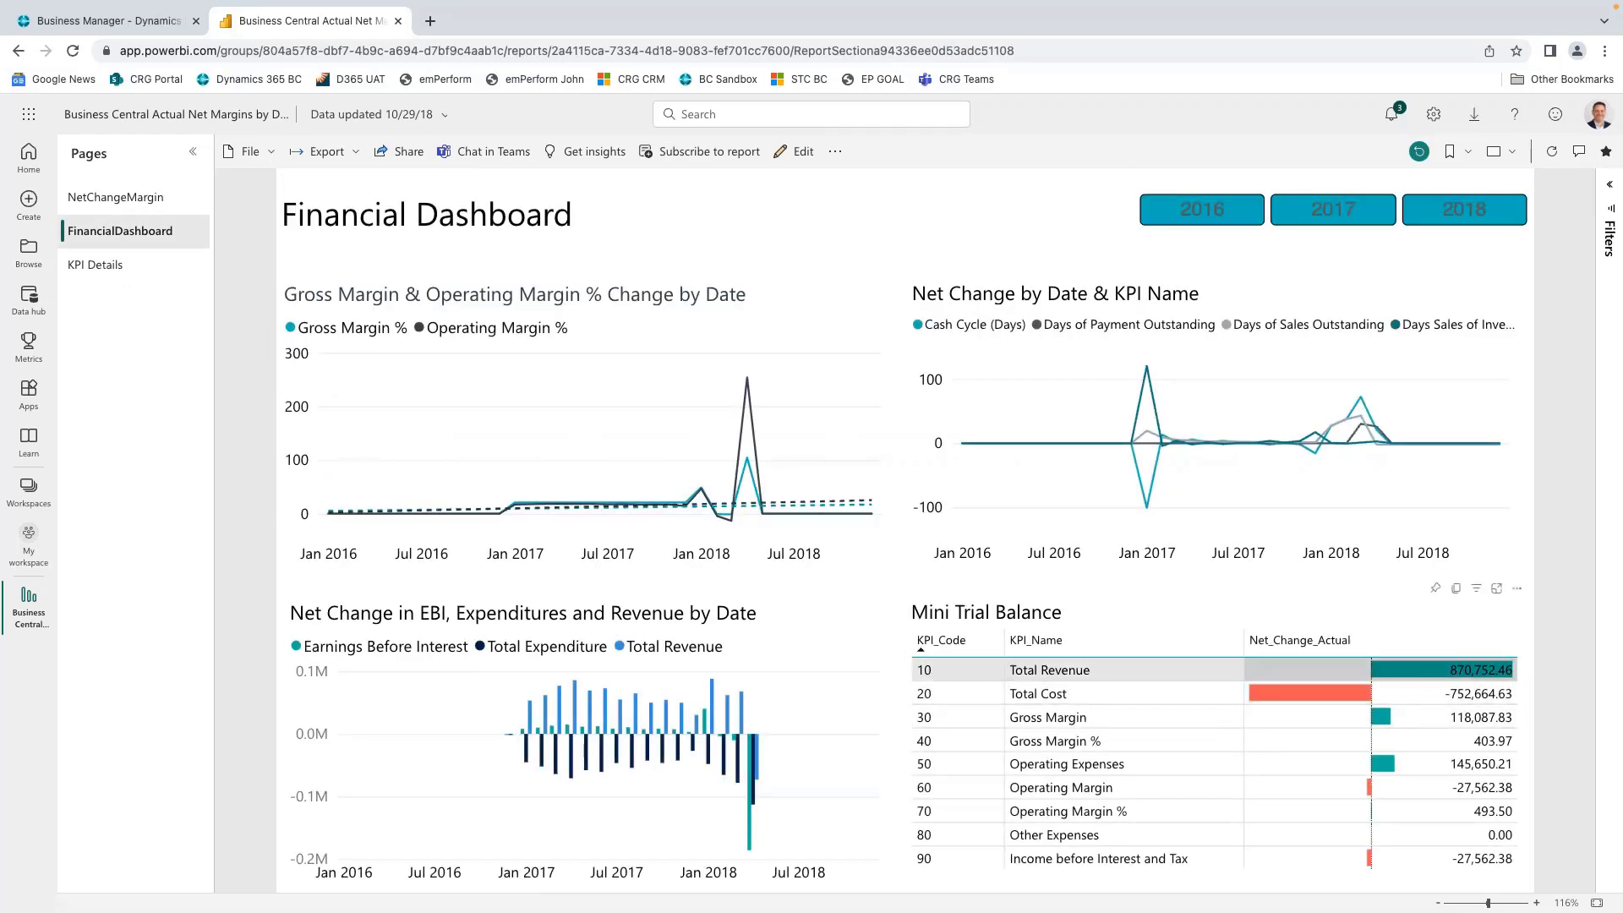
pyautogui.rightClick(1425, 668)
pyautogui.moveTo(1496, 777)
pyautogui.click(1372, 781)
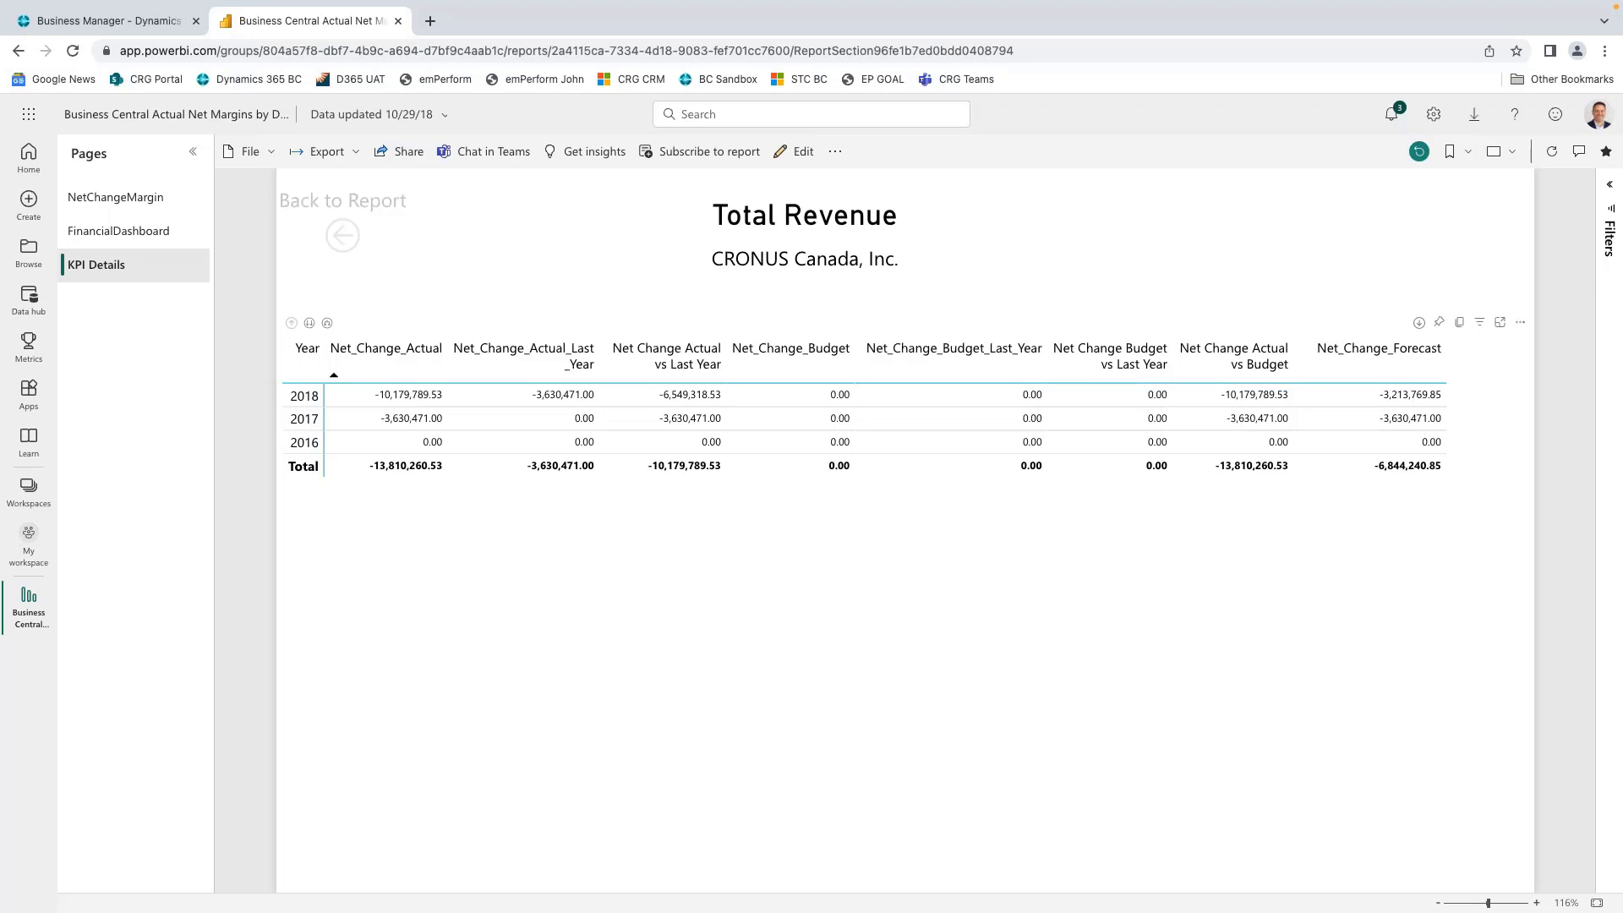
# From the Business Central home page, search 'web services' and open the Web Services list
pyautogui.click(124, 22)
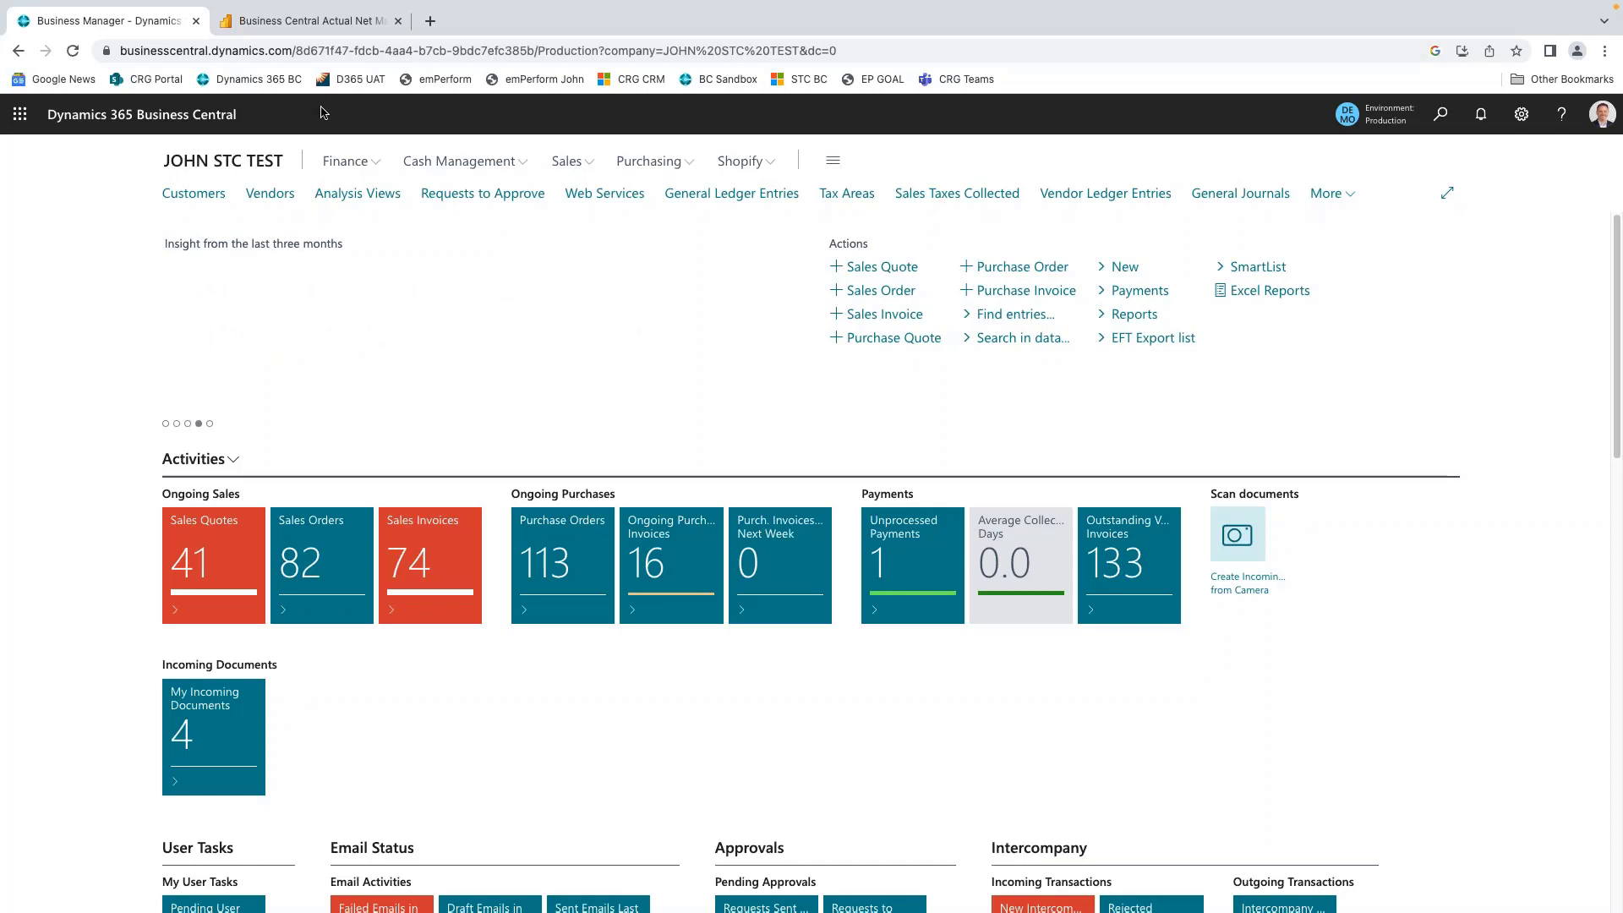
pyautogui.click(1447, 120)
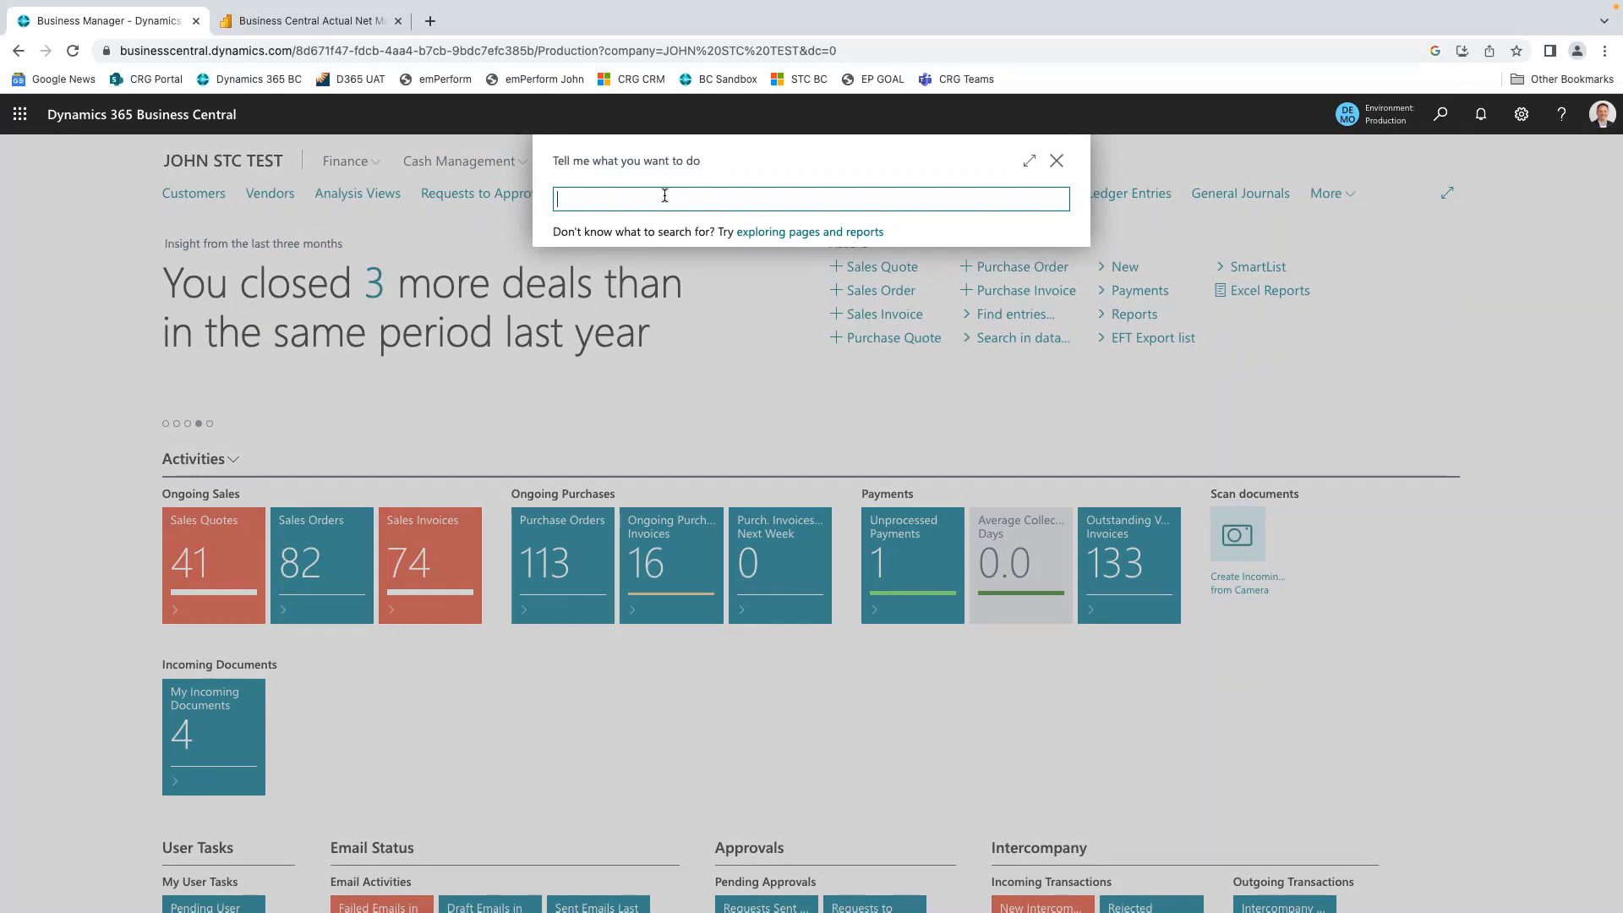
pyautogui.write('web services')
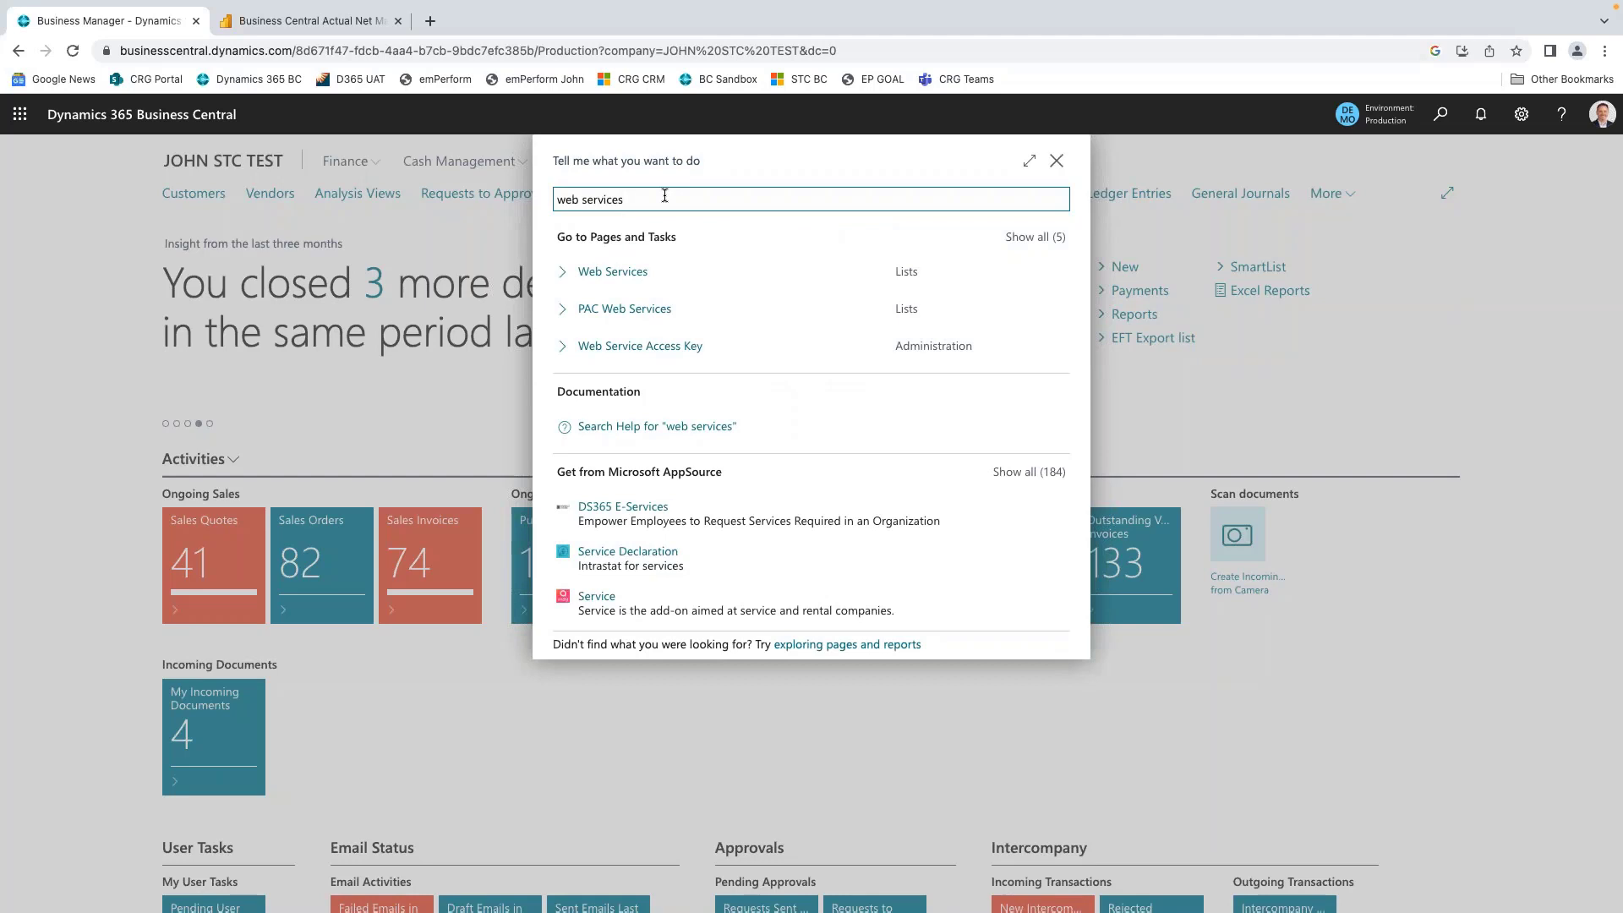
pyautogui.click(614, 272)
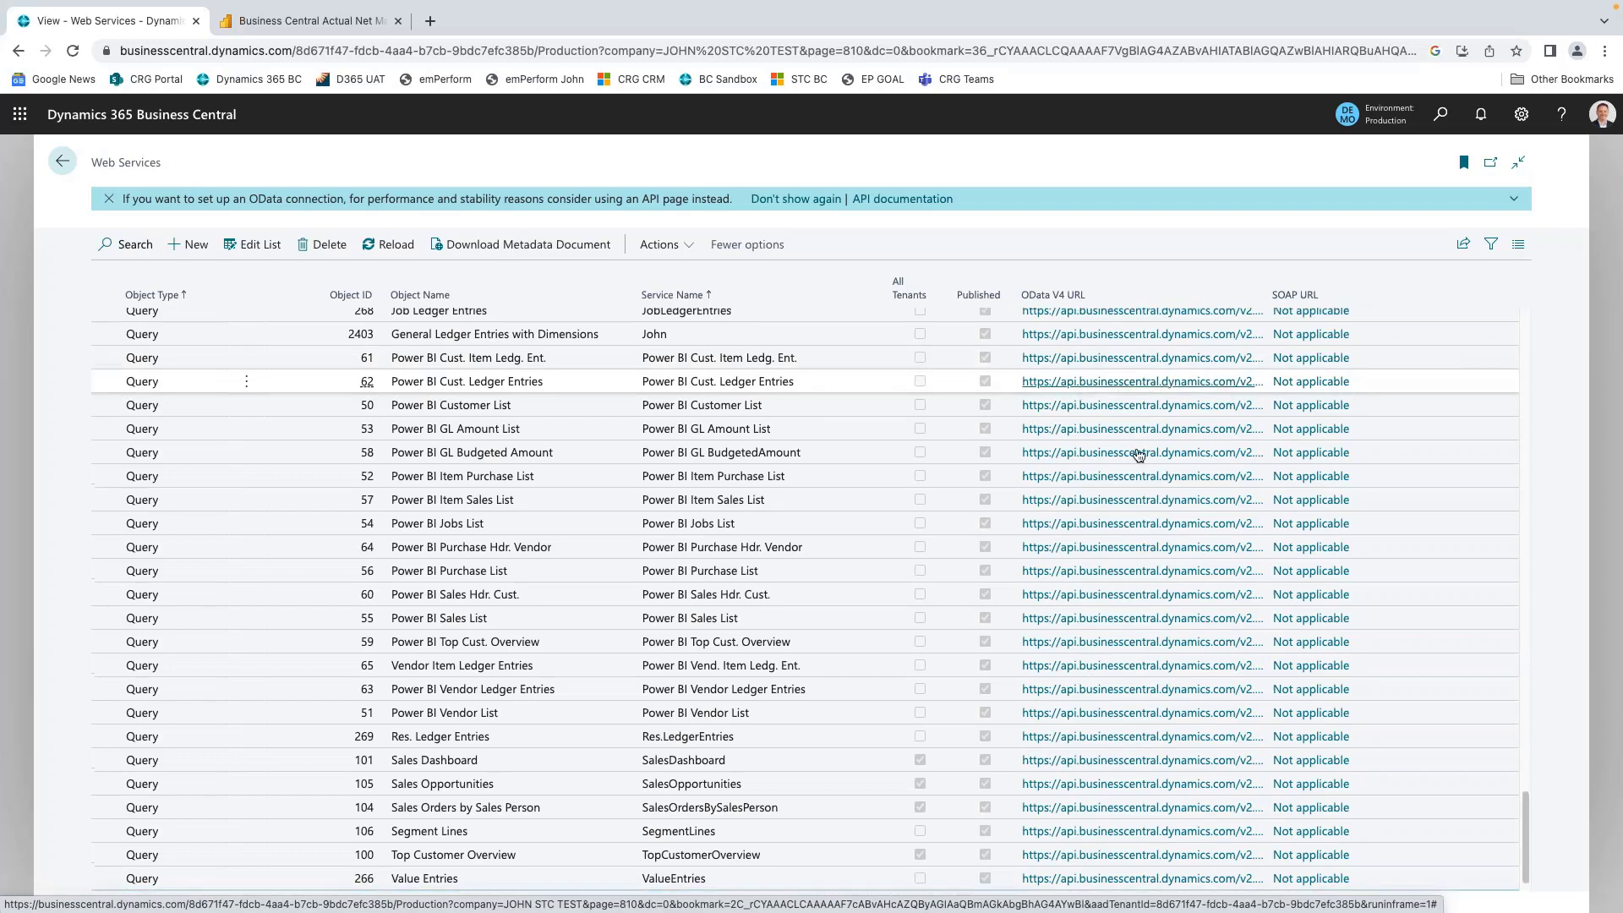
# Scroll through the published page and query services, then start searching the list
pyautogui.moveTo(1525, 804); pyautogui.dragTo(1519, 577)
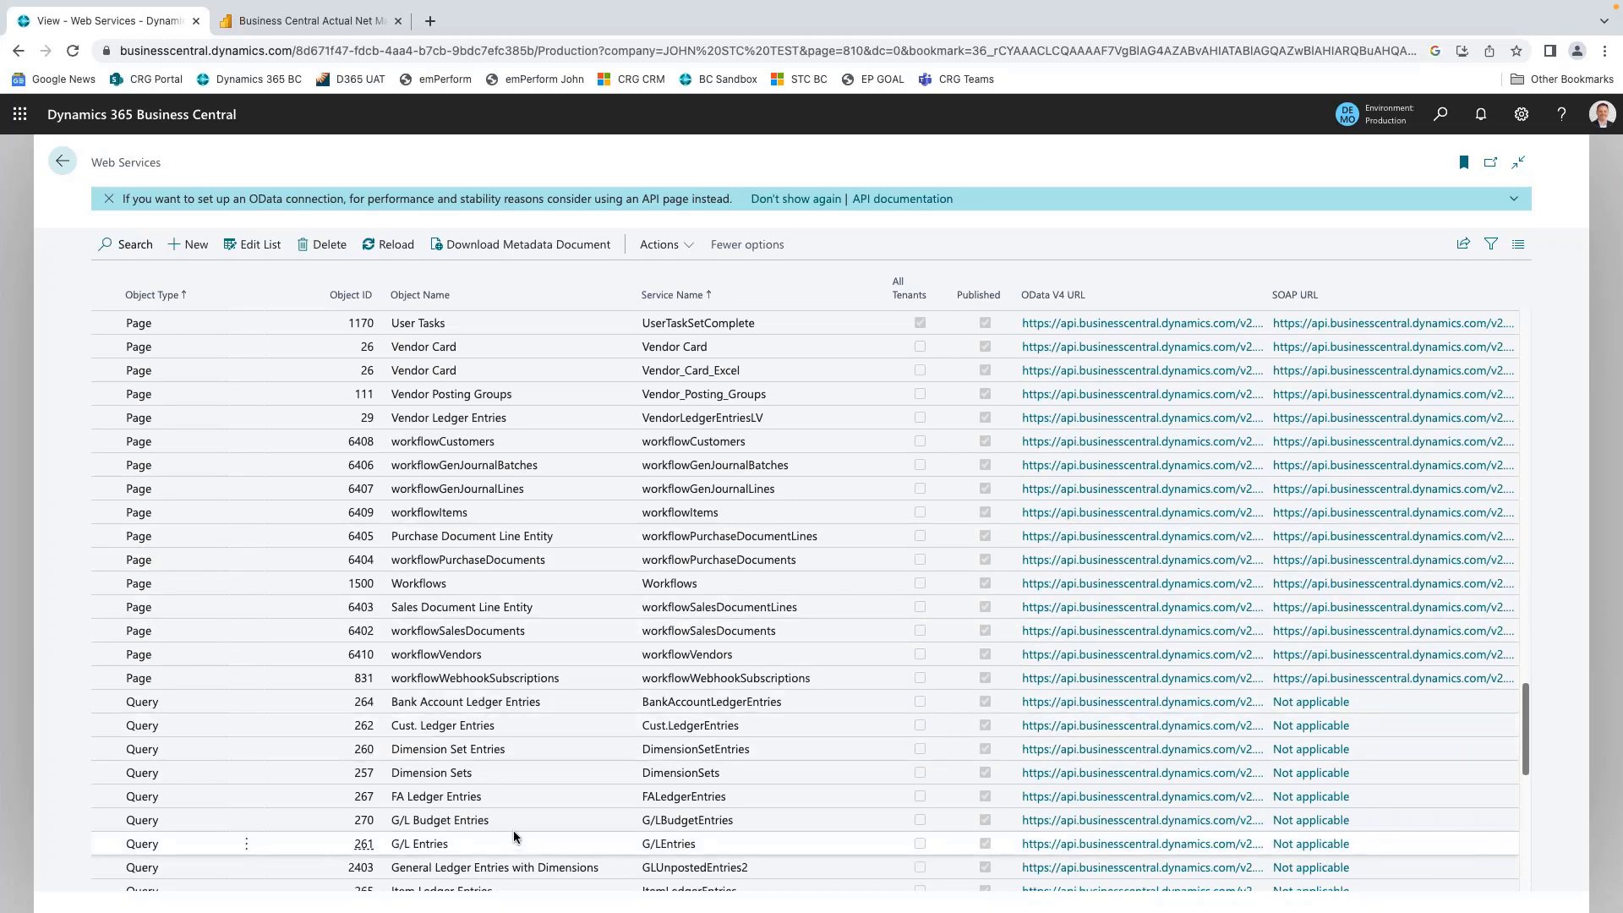
pyautogui.moveTo(1521, 712); pyautogui.dragTo(1528, 342)
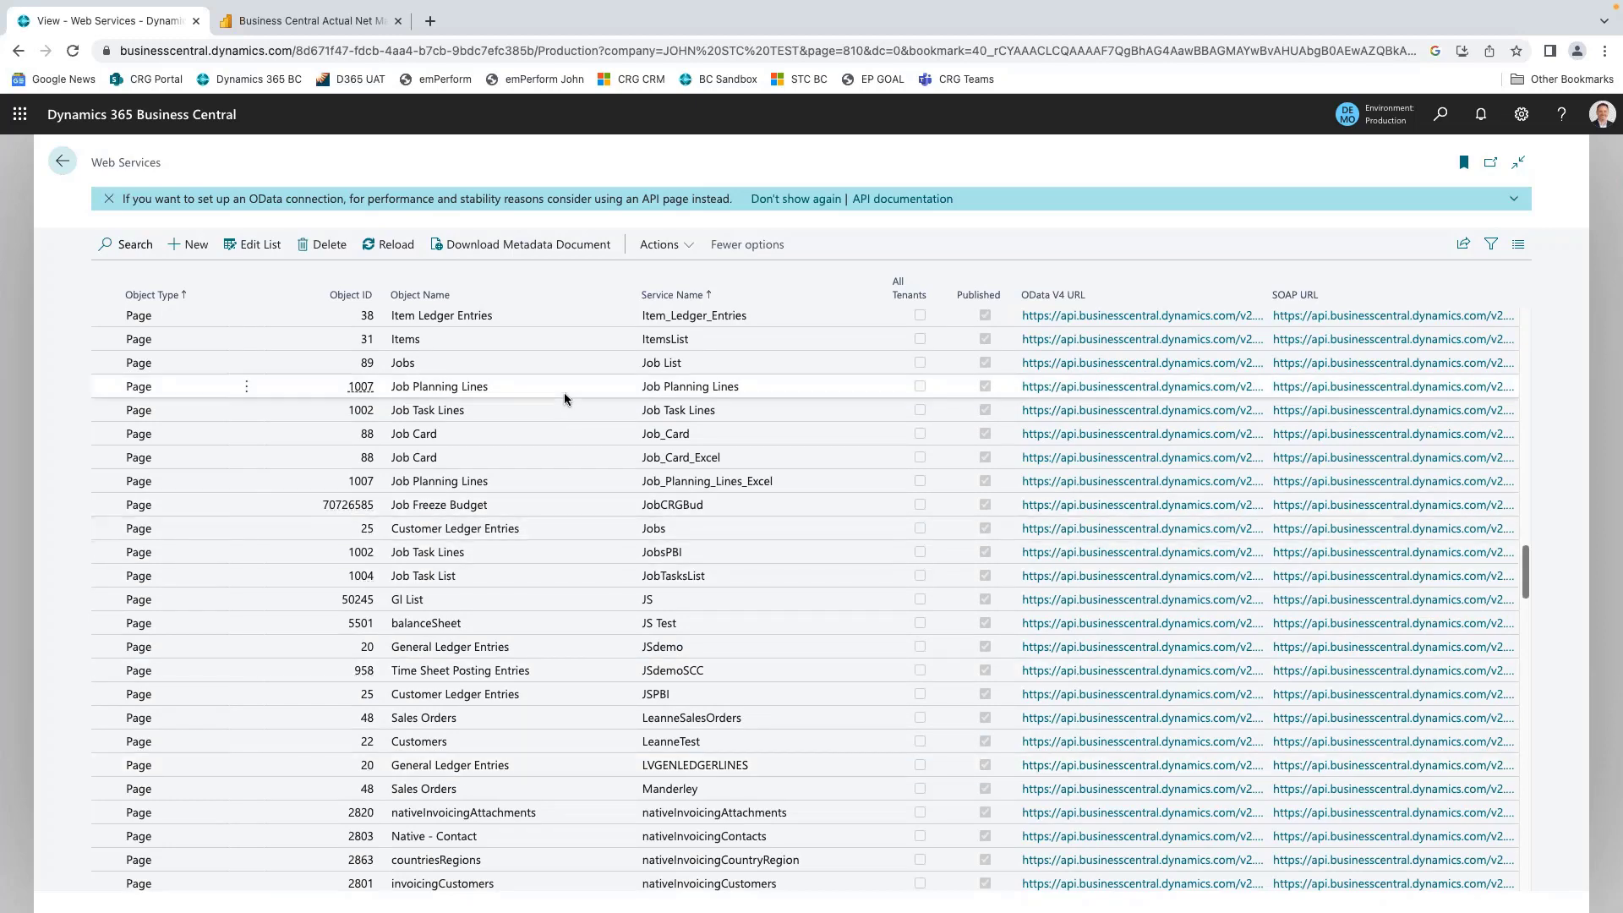
pyautogui.scroll(2, 564, 393)
pyautogui.scroll(20, 565, 397)
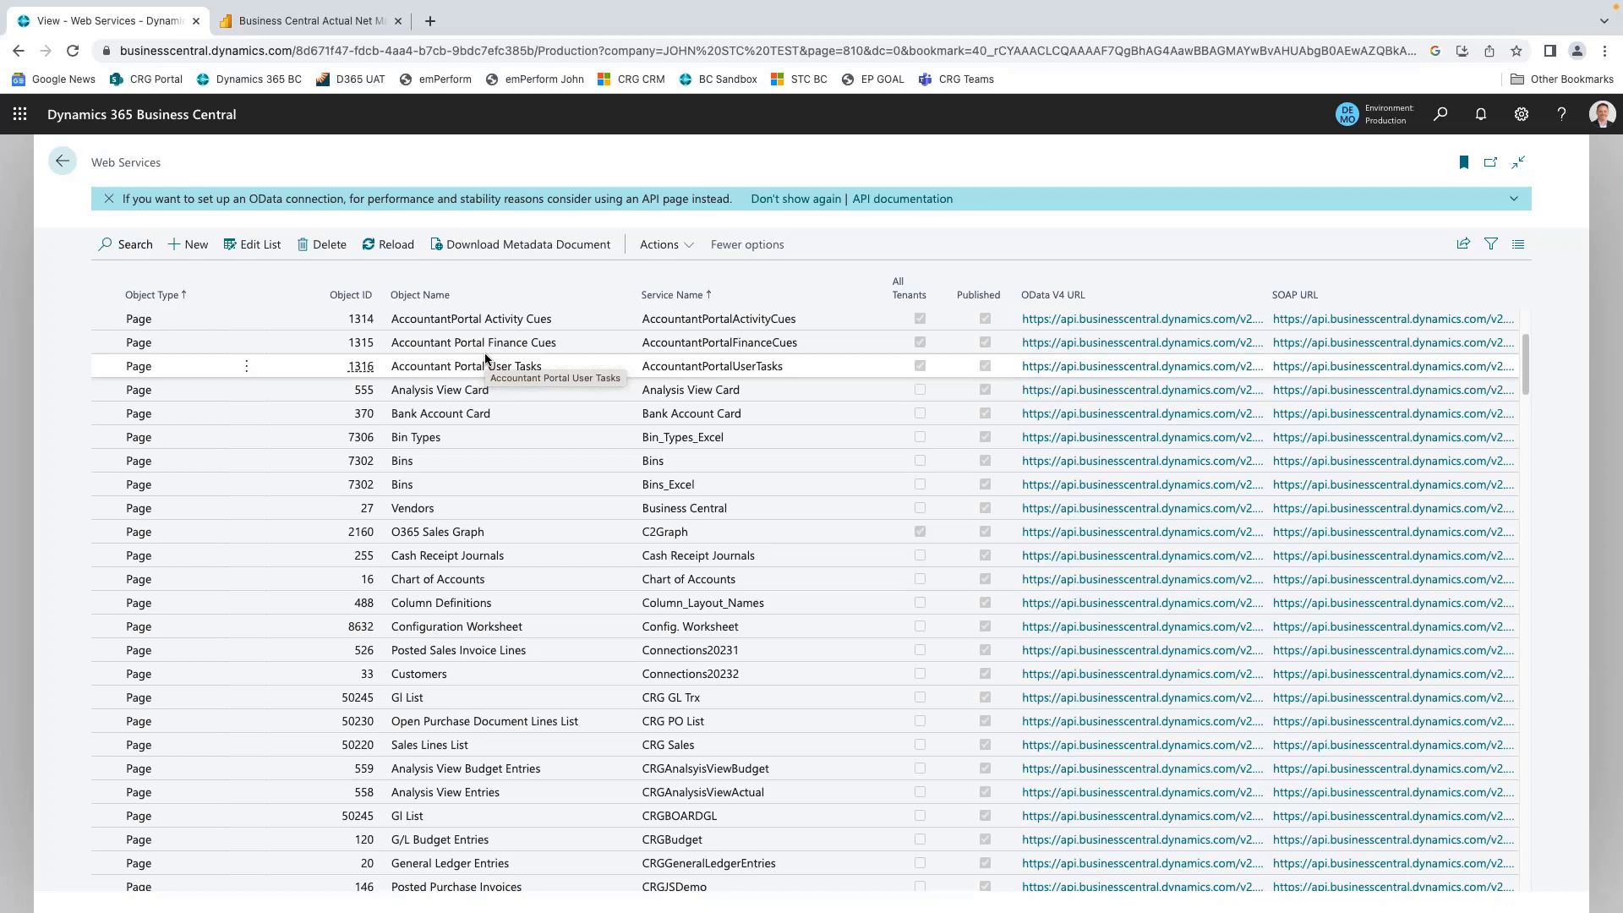
pyautogui.click(133, 242)
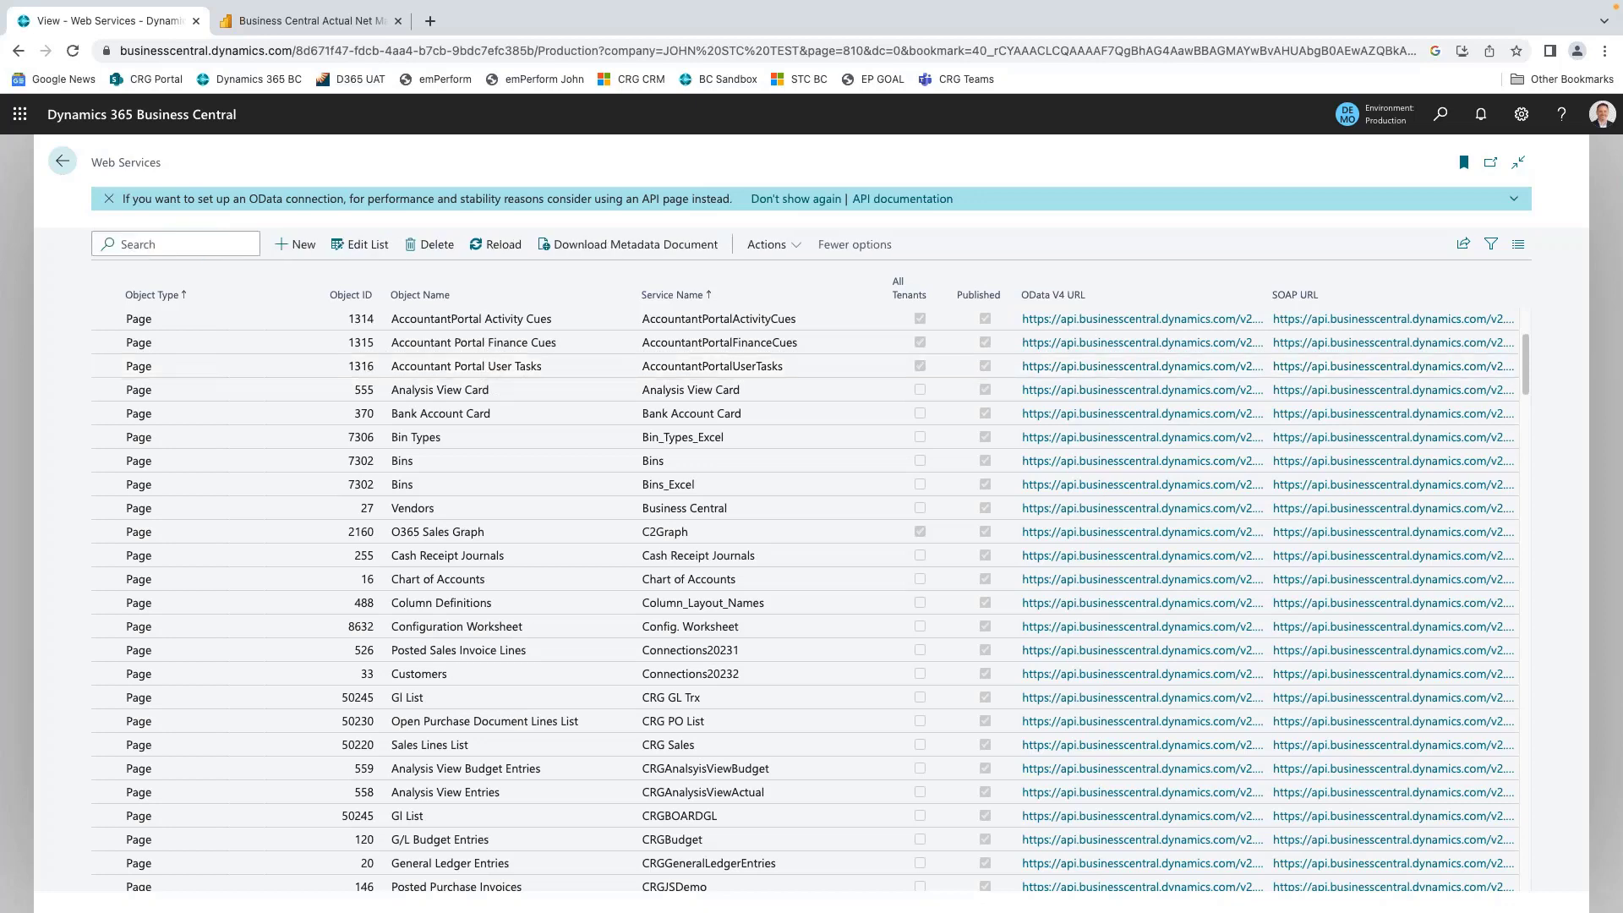
# Search the list for 'customer', then for 'jobs' to find the Jobs service on page 25
pyautogui.write('customer')
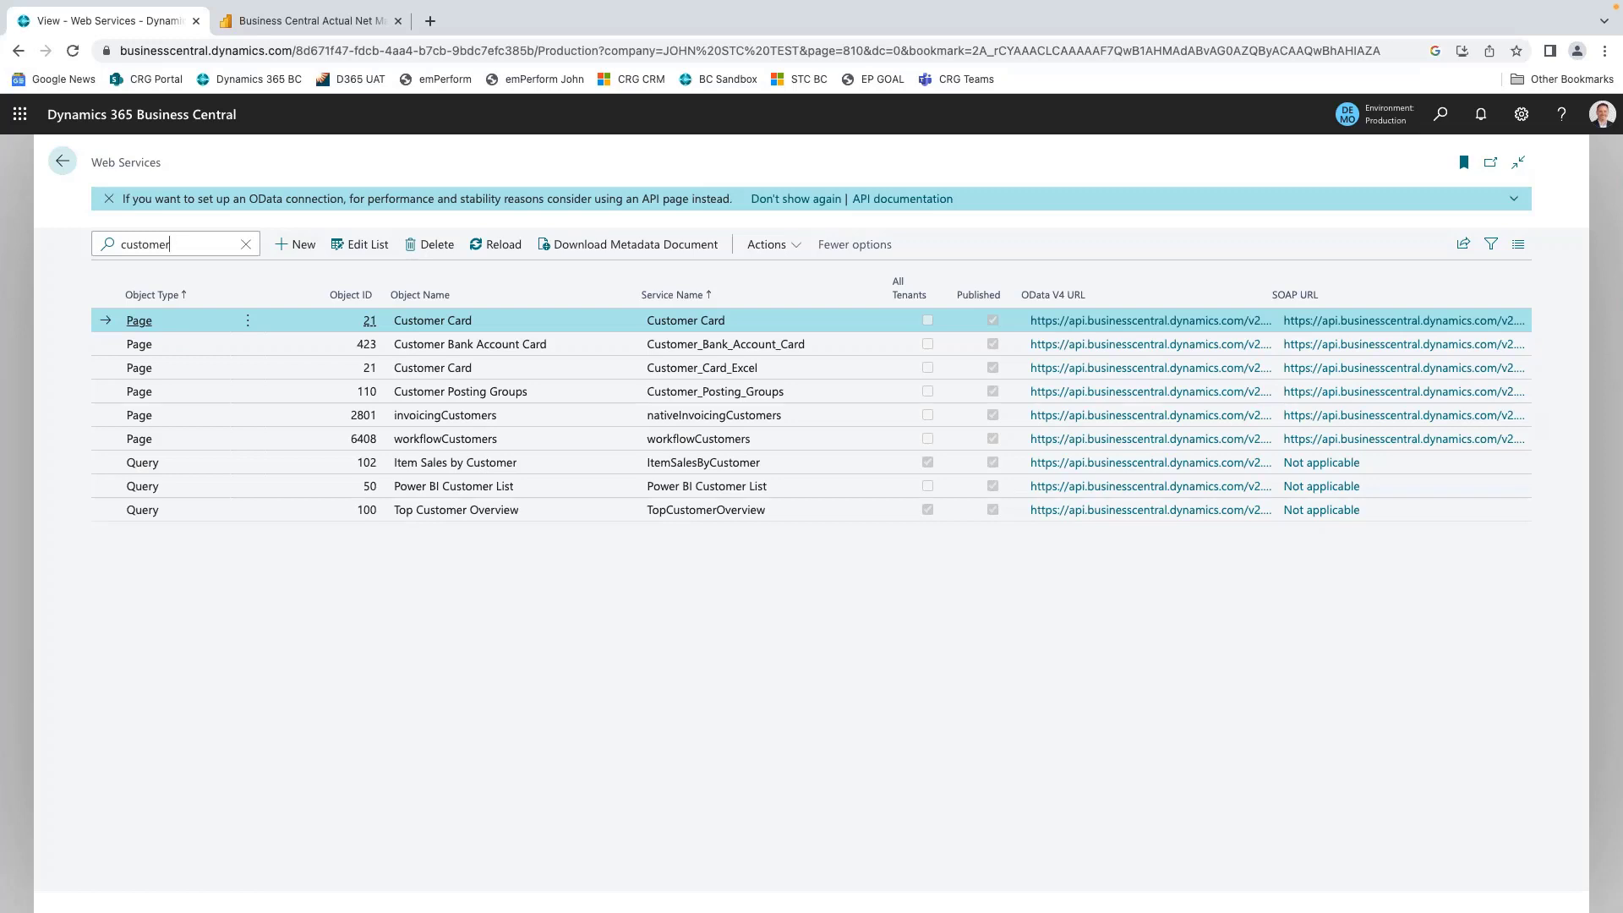
pyautogui.click(106, 244)
pyautogui.write('jobs')
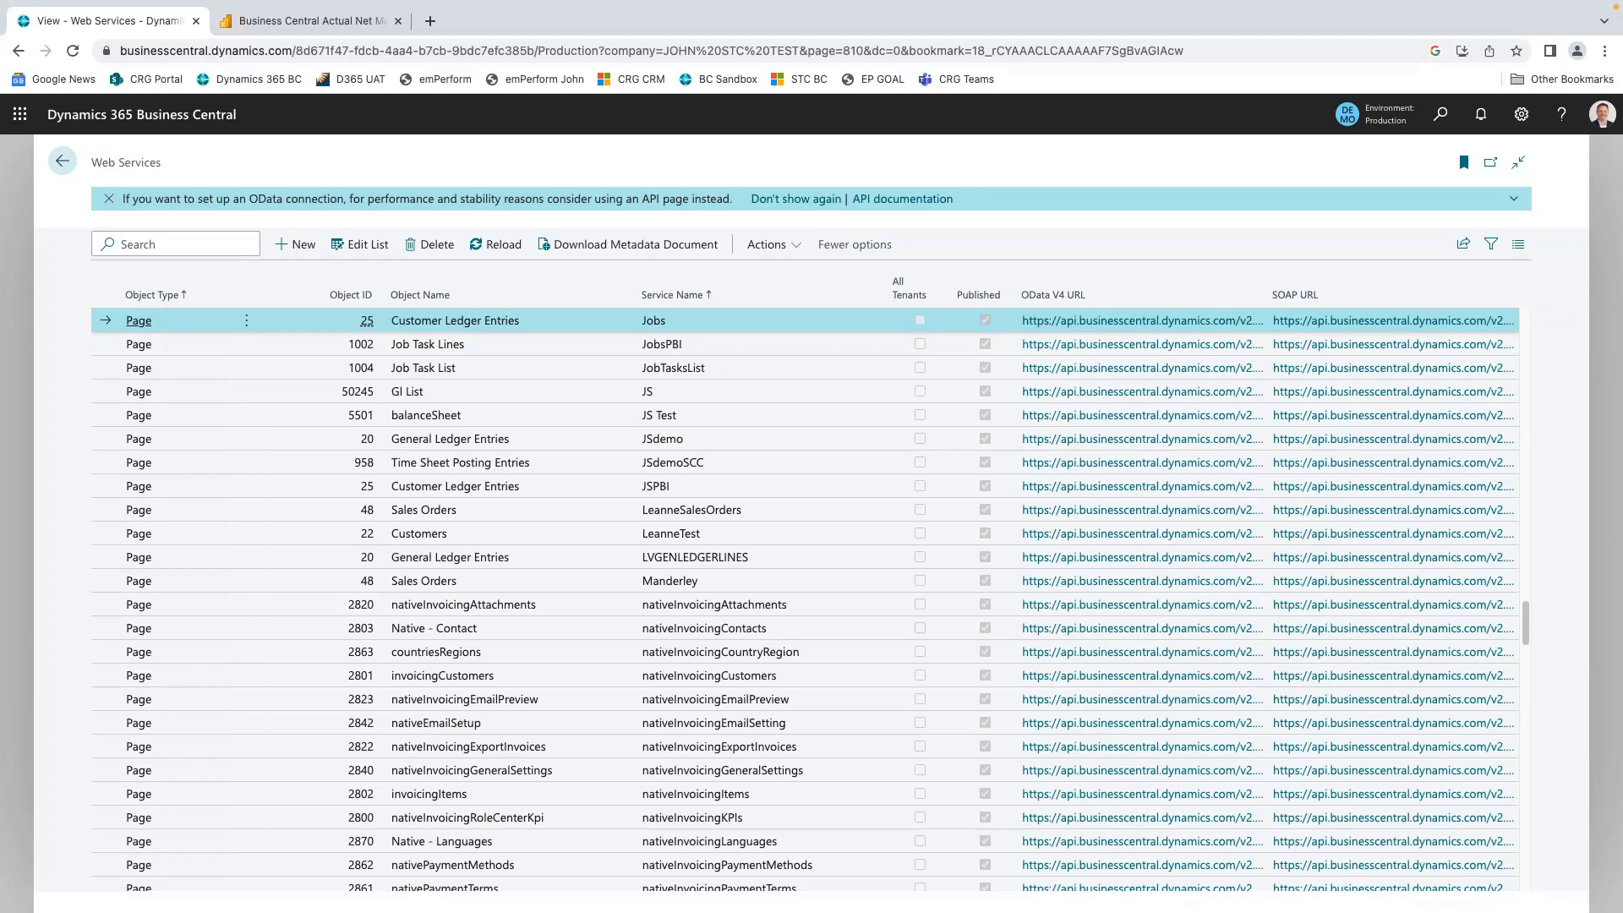
# Dismiss the OData banner and launch Actions > New Document > Create Data Set
pyautogui.click(109, 201)
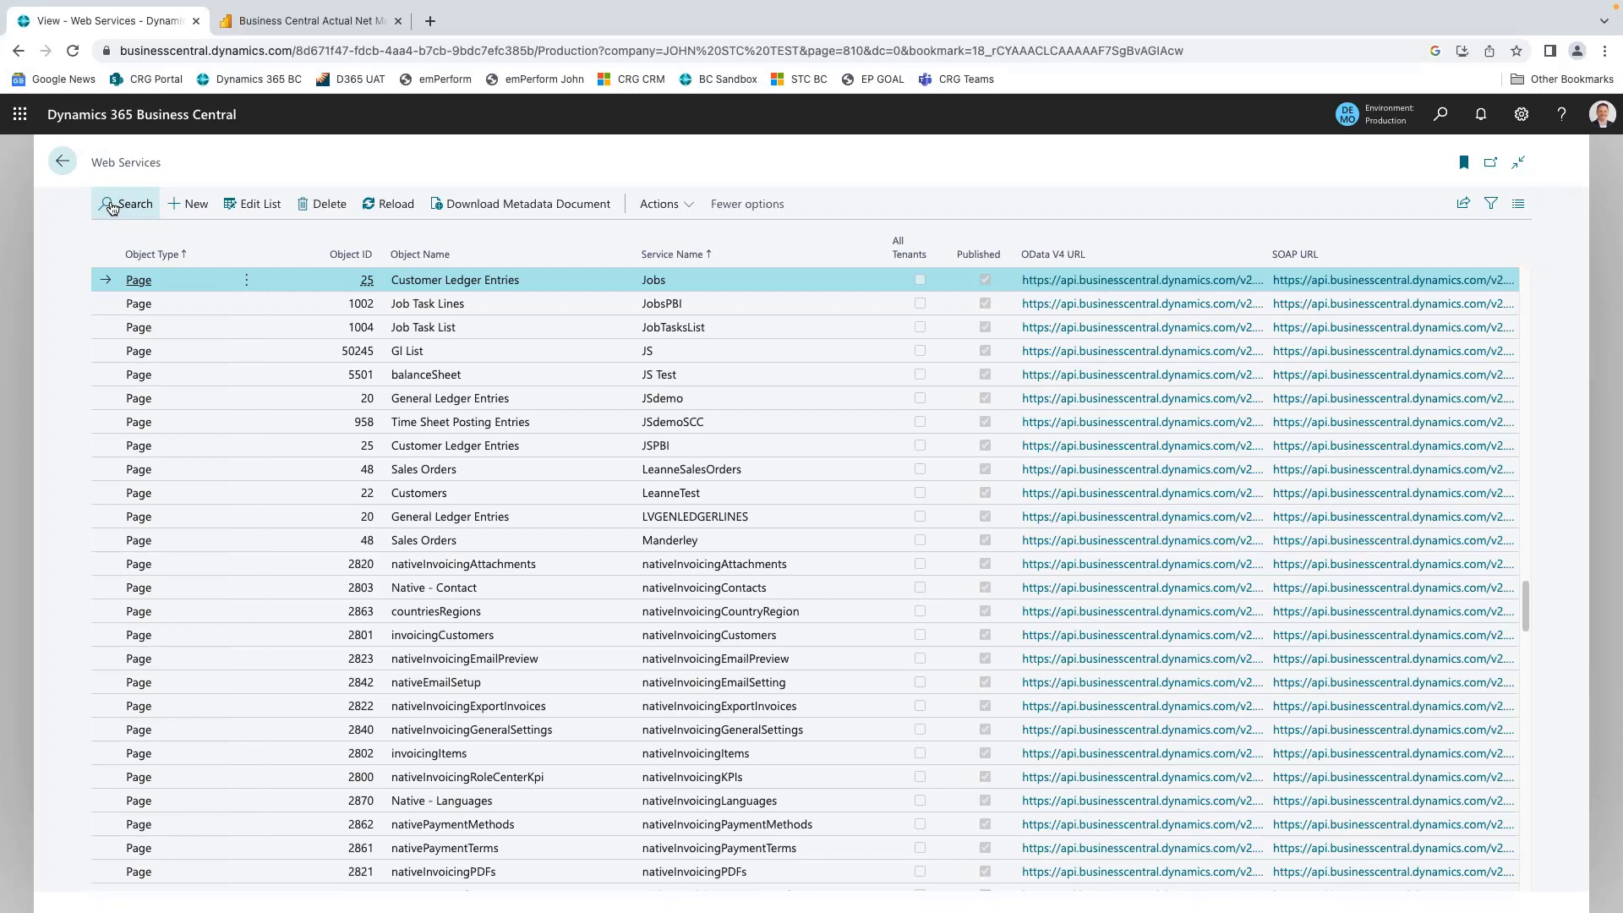
pyautogui.click(686, 210)
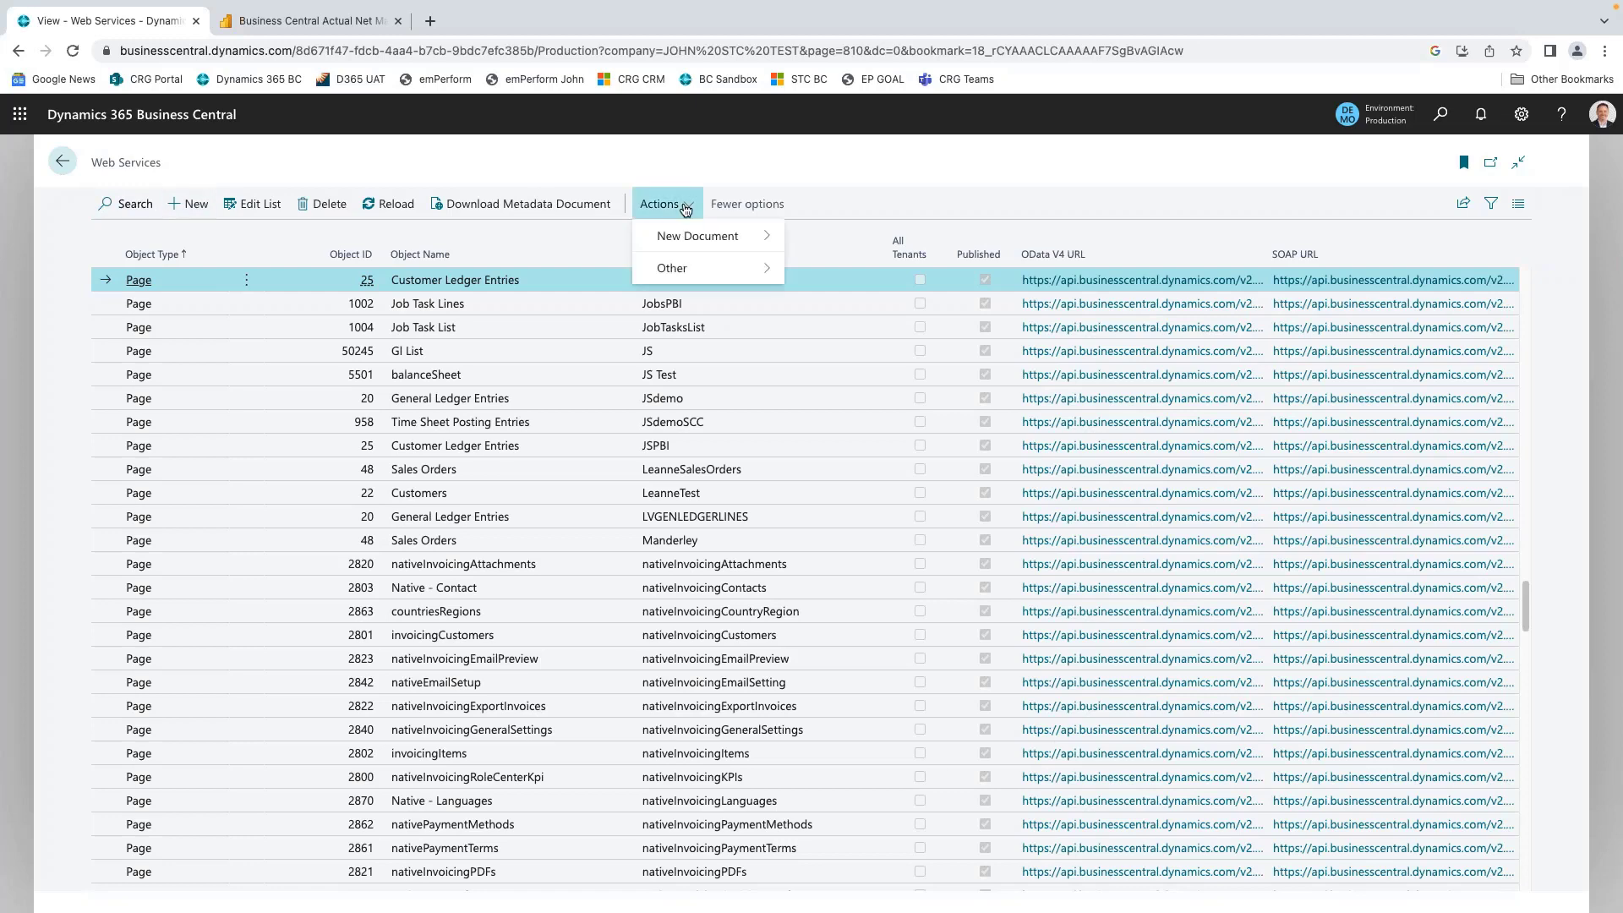
pyautogui.moveTo(713, 245)
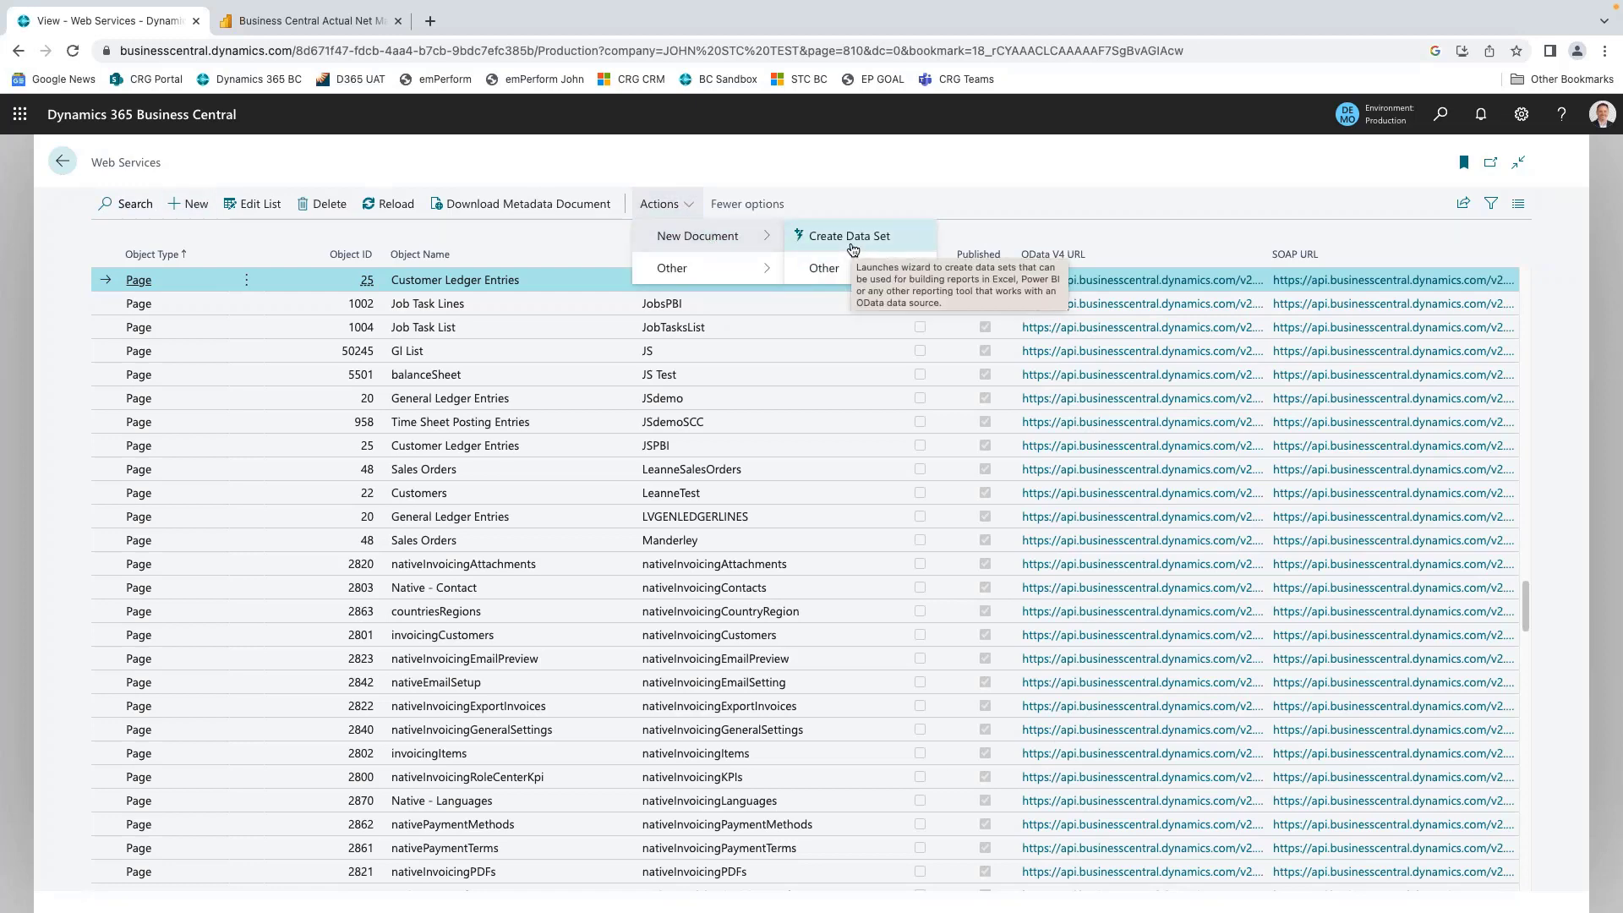
pyautogui.click(848, 237)
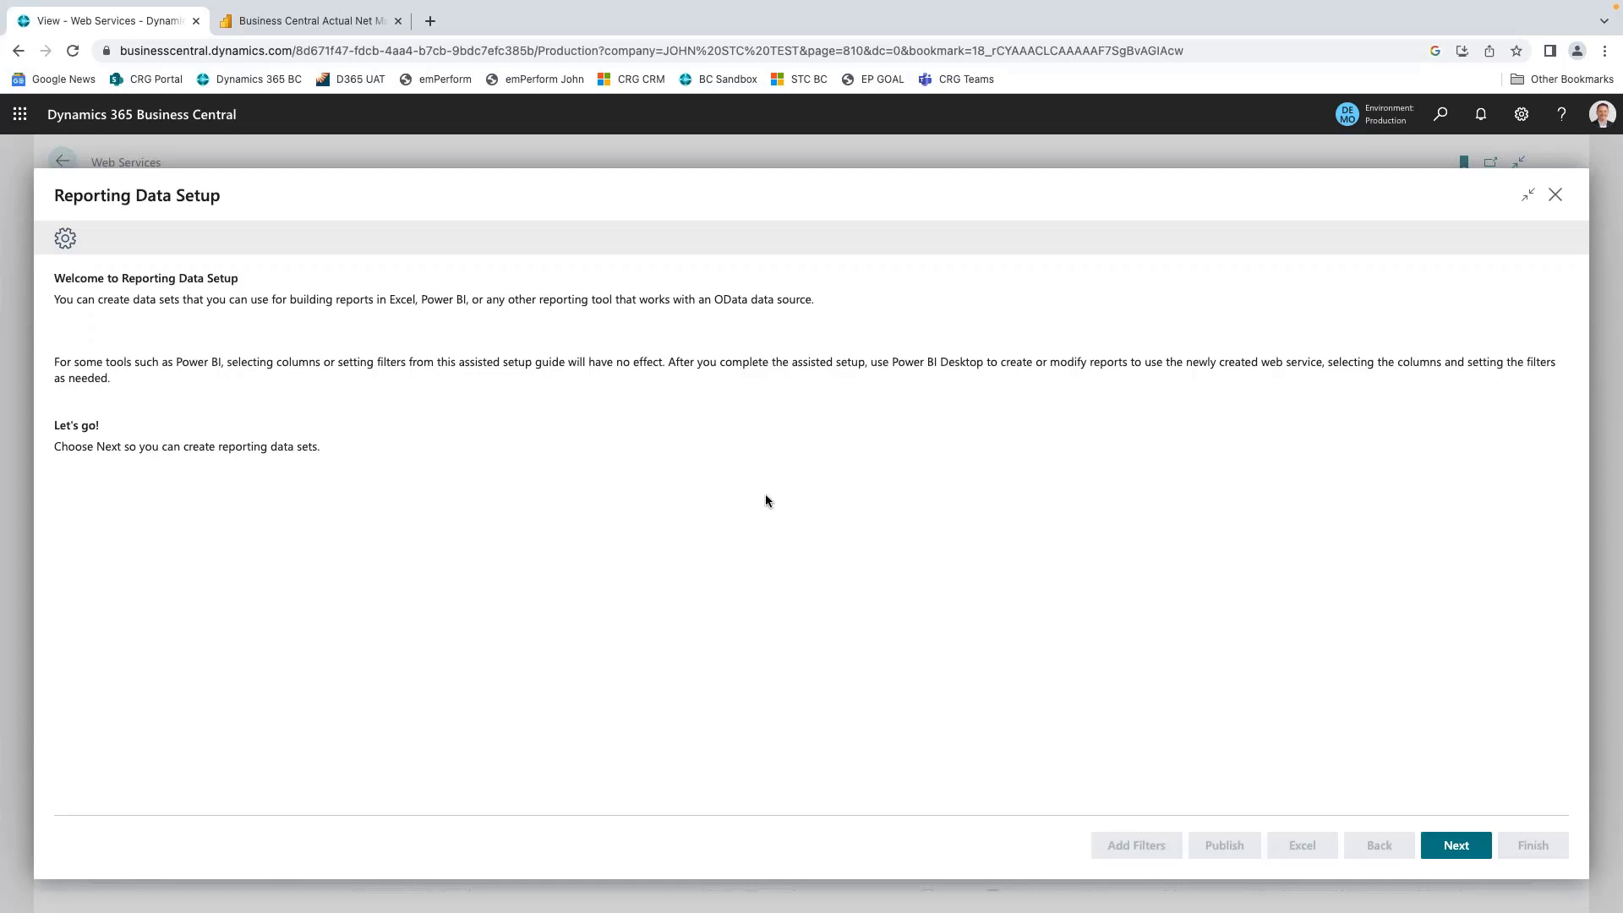
# Pick 'Create a new data set' in the I want to... dropdown and continue
pyautogui.click(1461, 846)
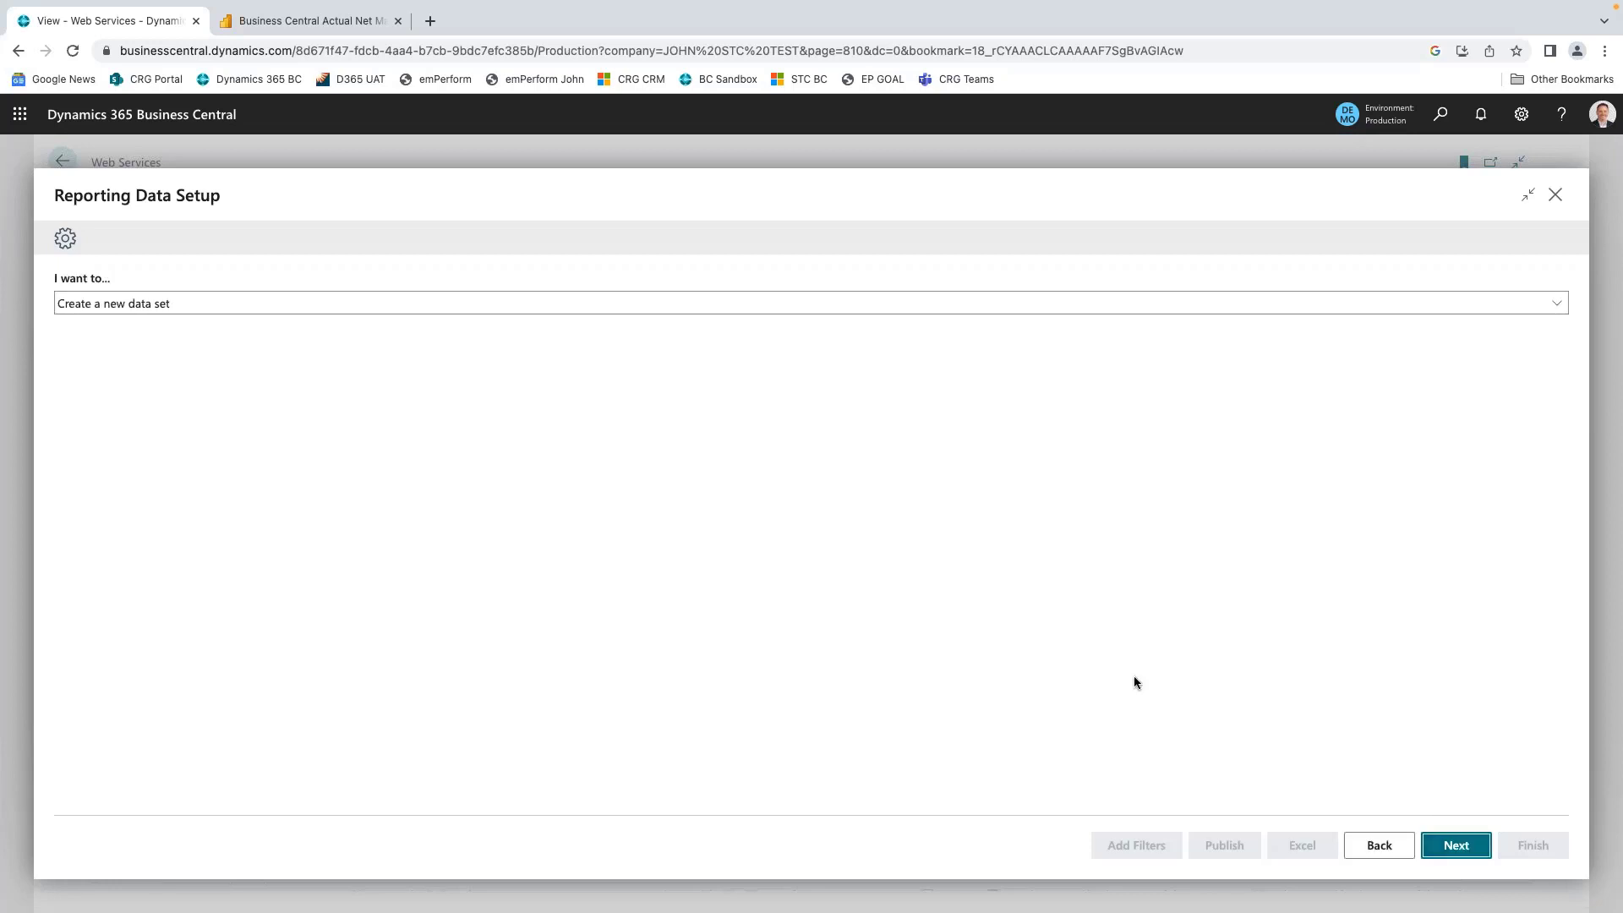
pyautogui.click(738, 302)
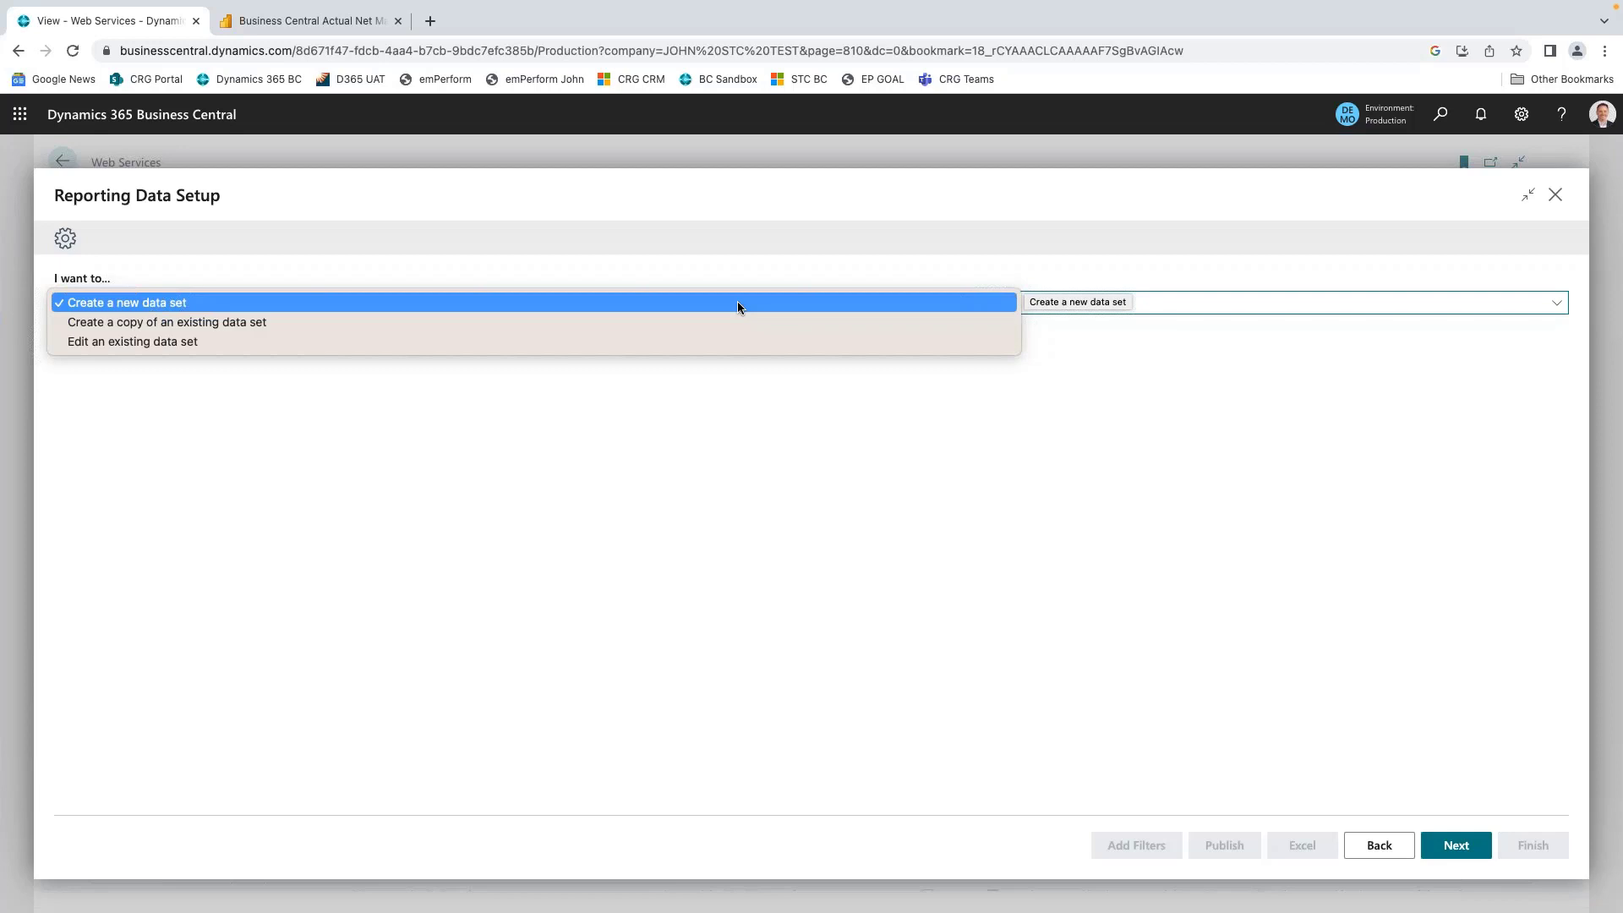
pyautogui.click(703, 303)
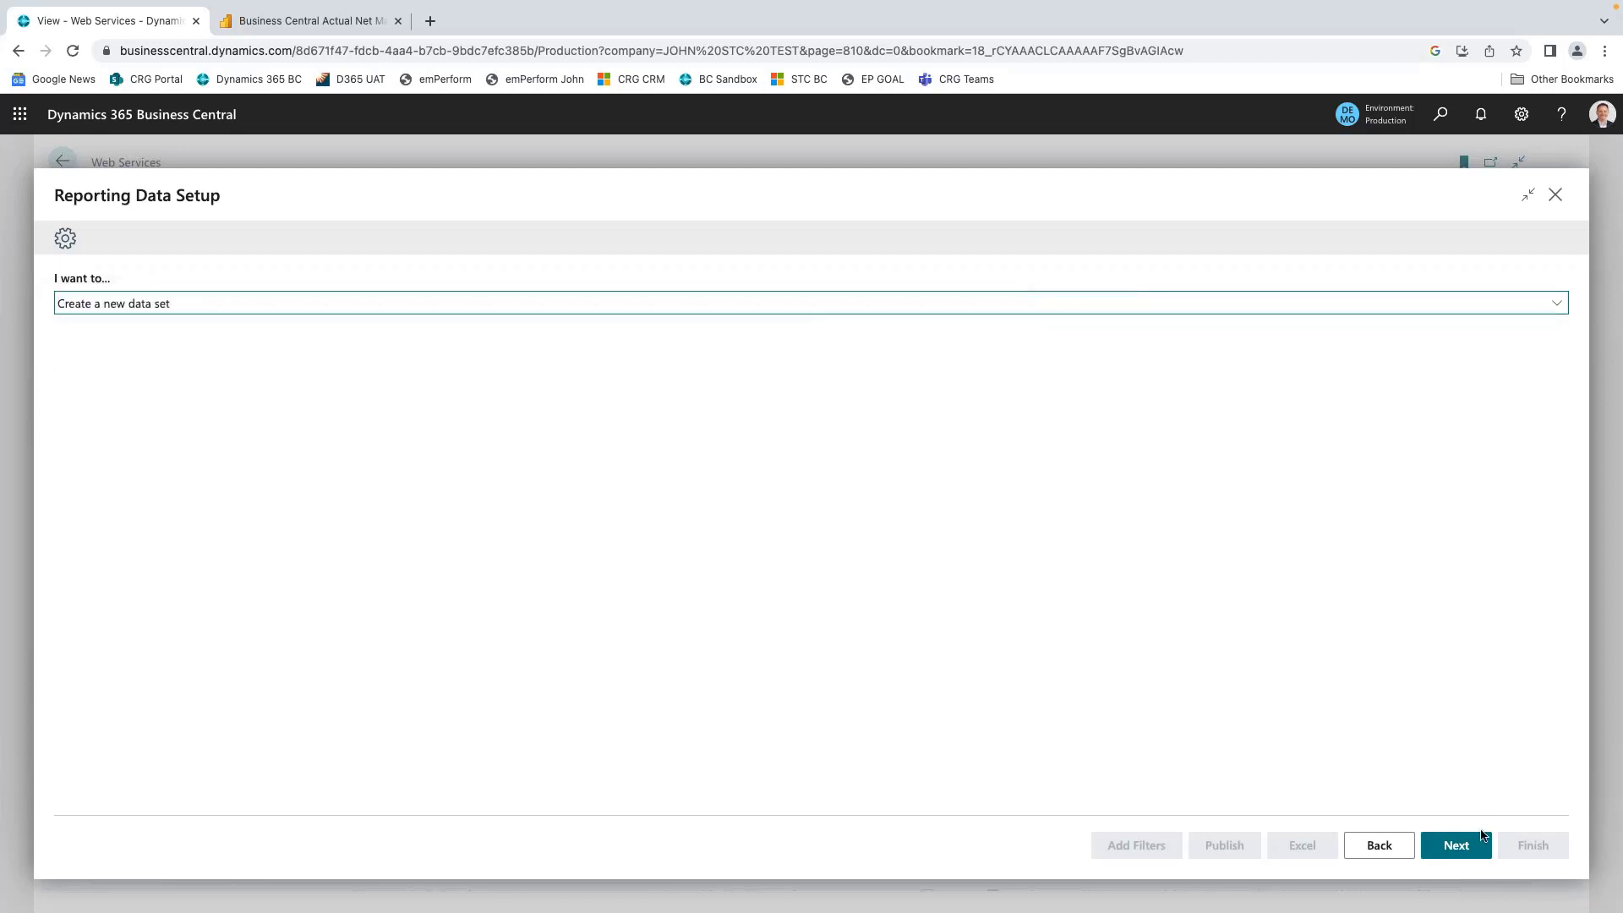
pyautogui.click(1454, 849)
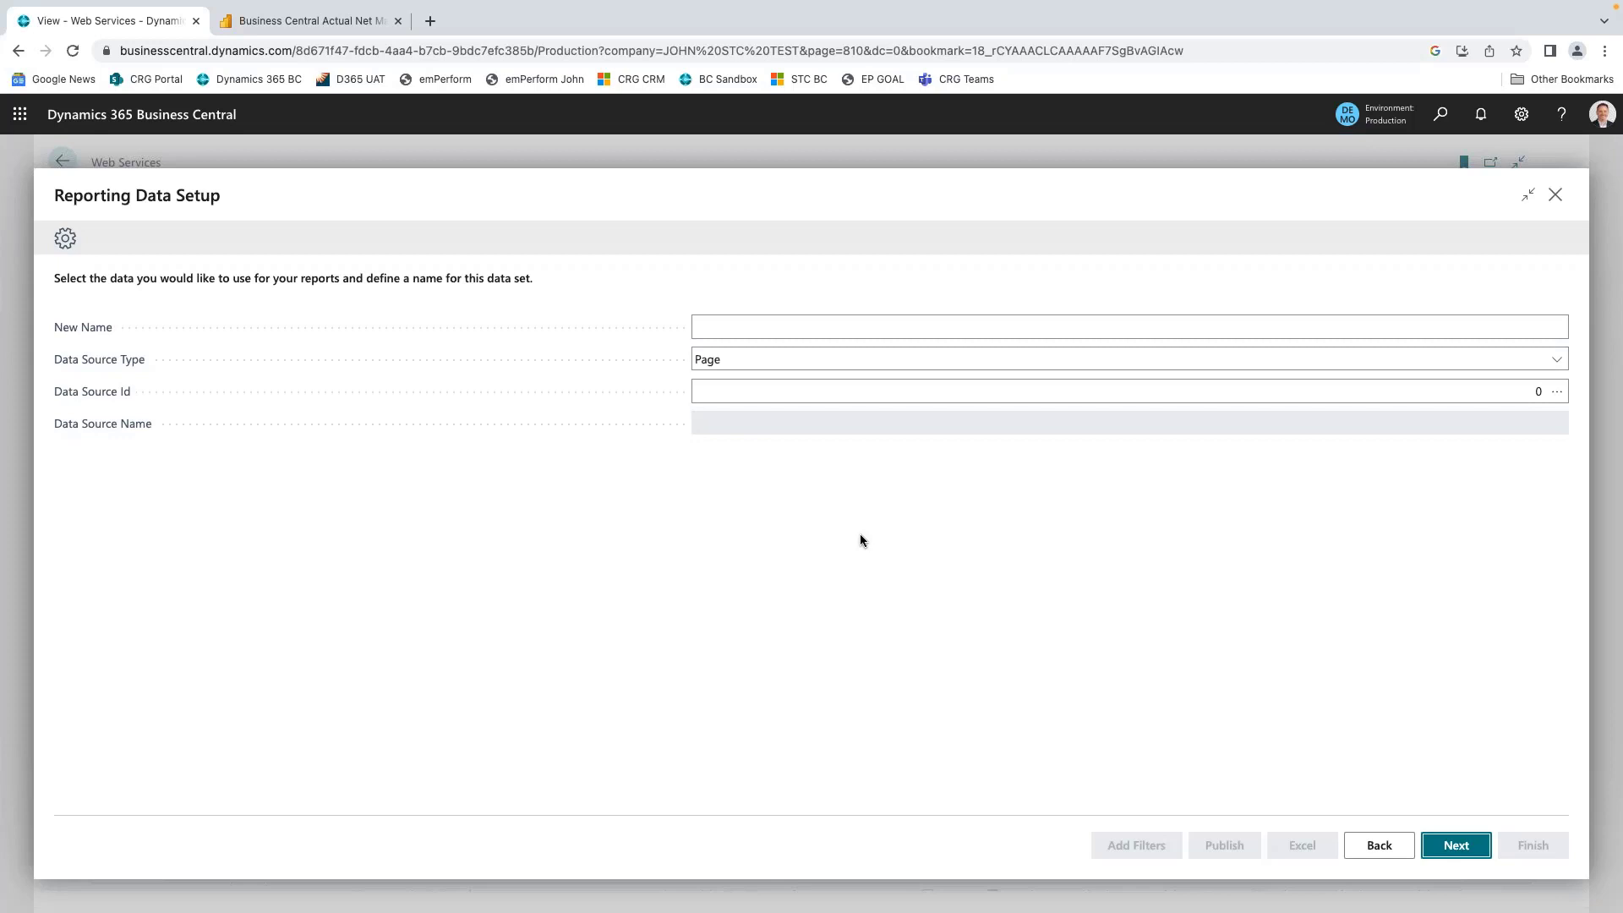
# Name the data set 'ConnectionsJohn' and keep Page as the data source type
pyautogui.click(872, 332)
pyautogui.write('Conn')
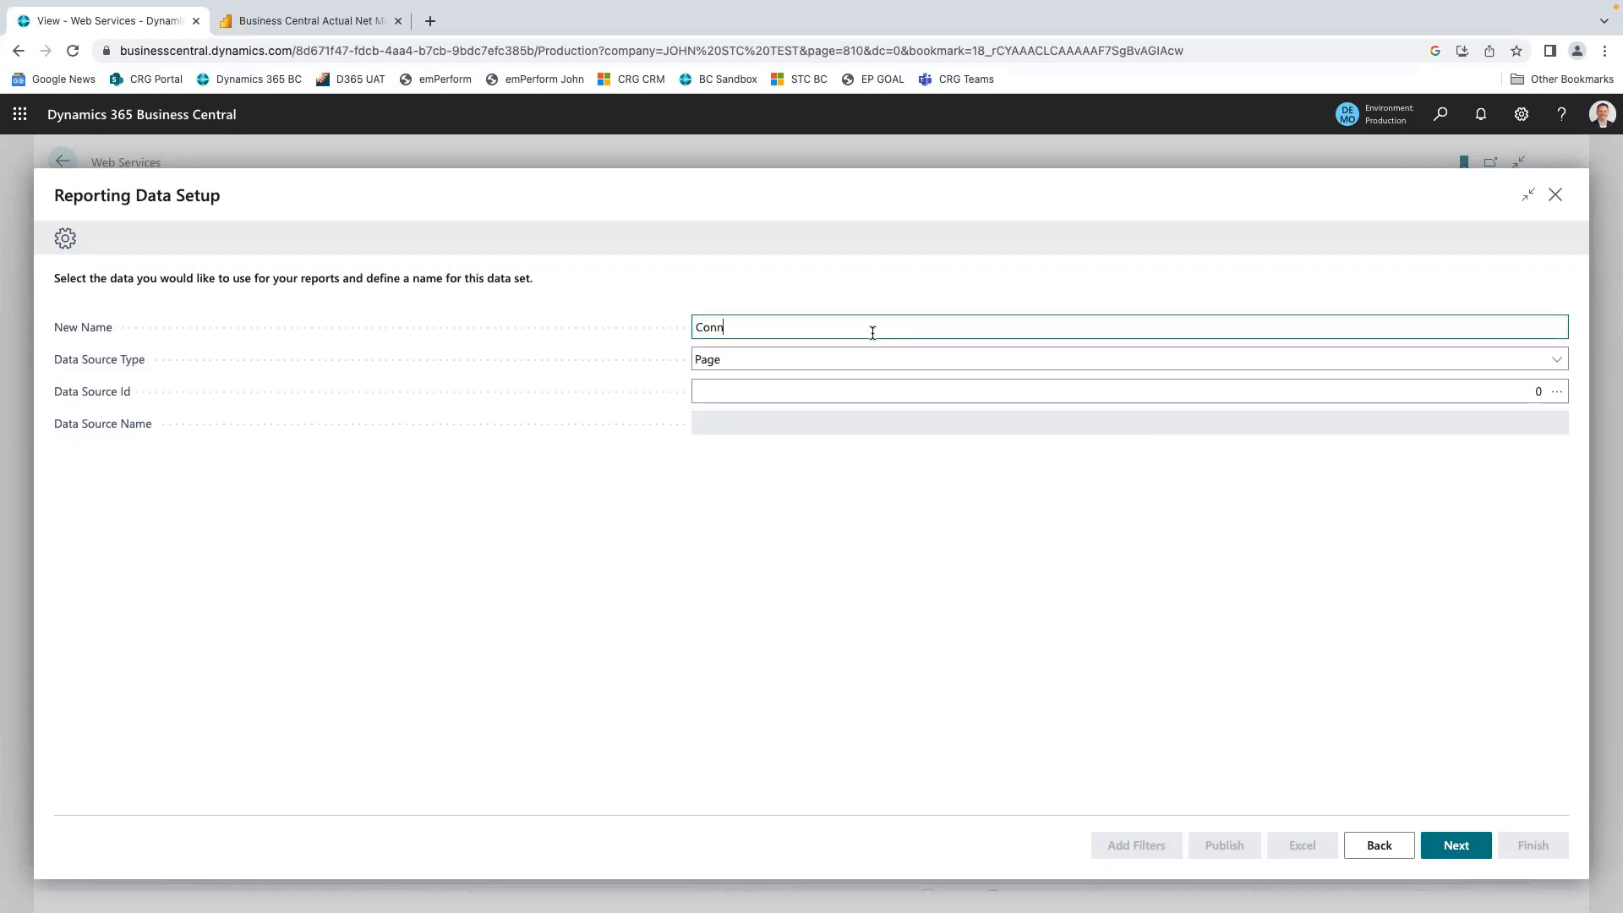
pyautogui.write('ectionsJohn')
pyautogui.press('Tab')
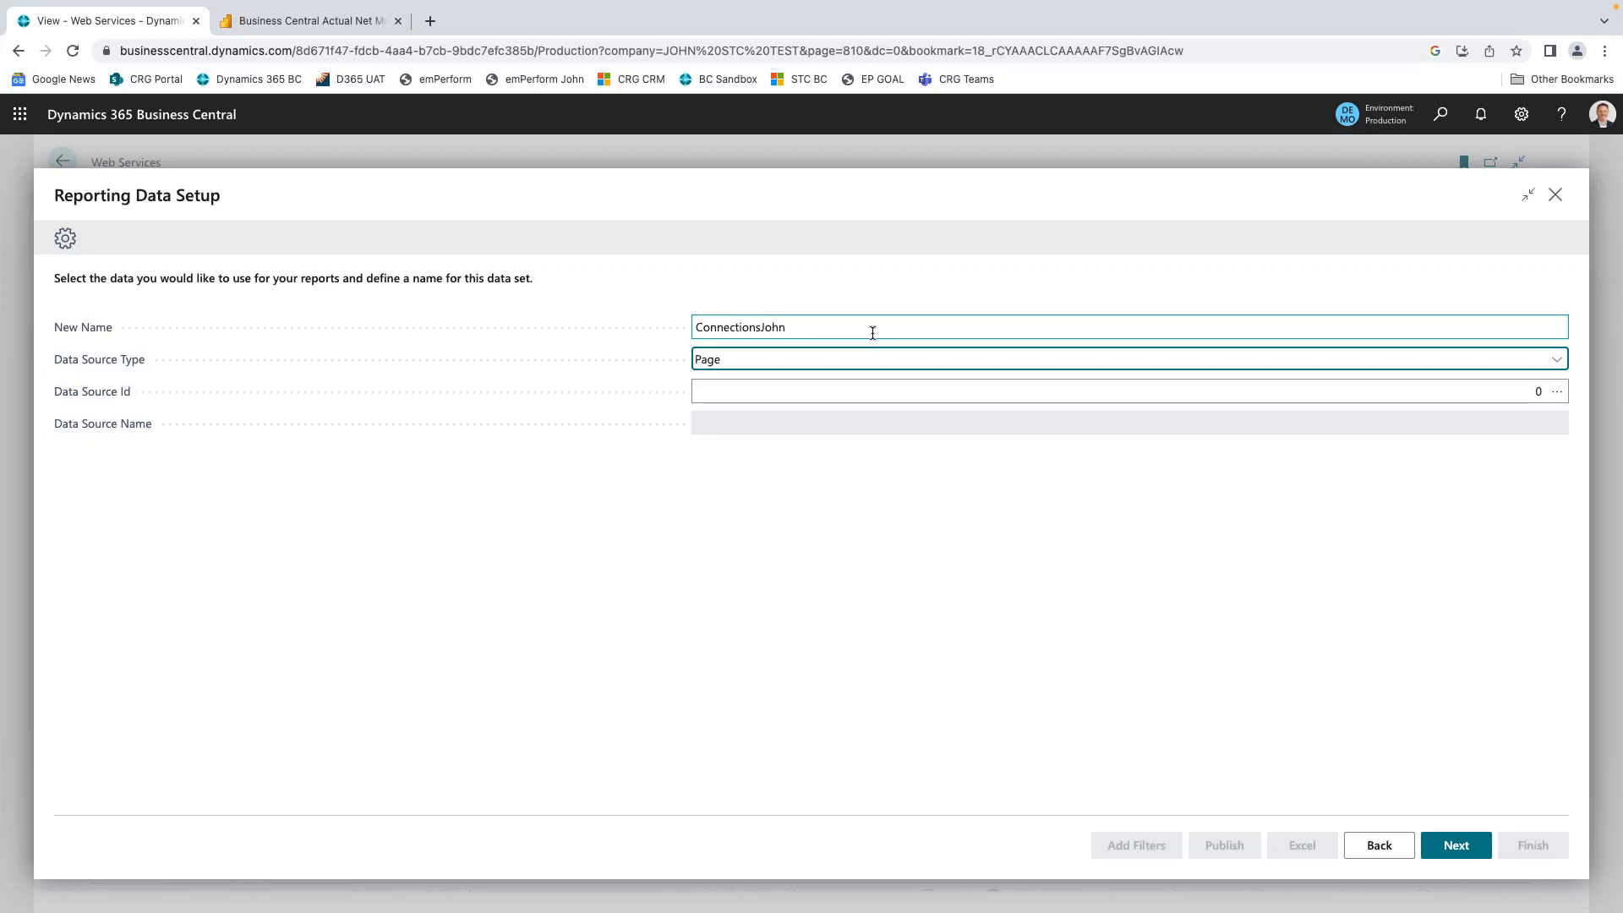
pyautogui.click(1504, 365)
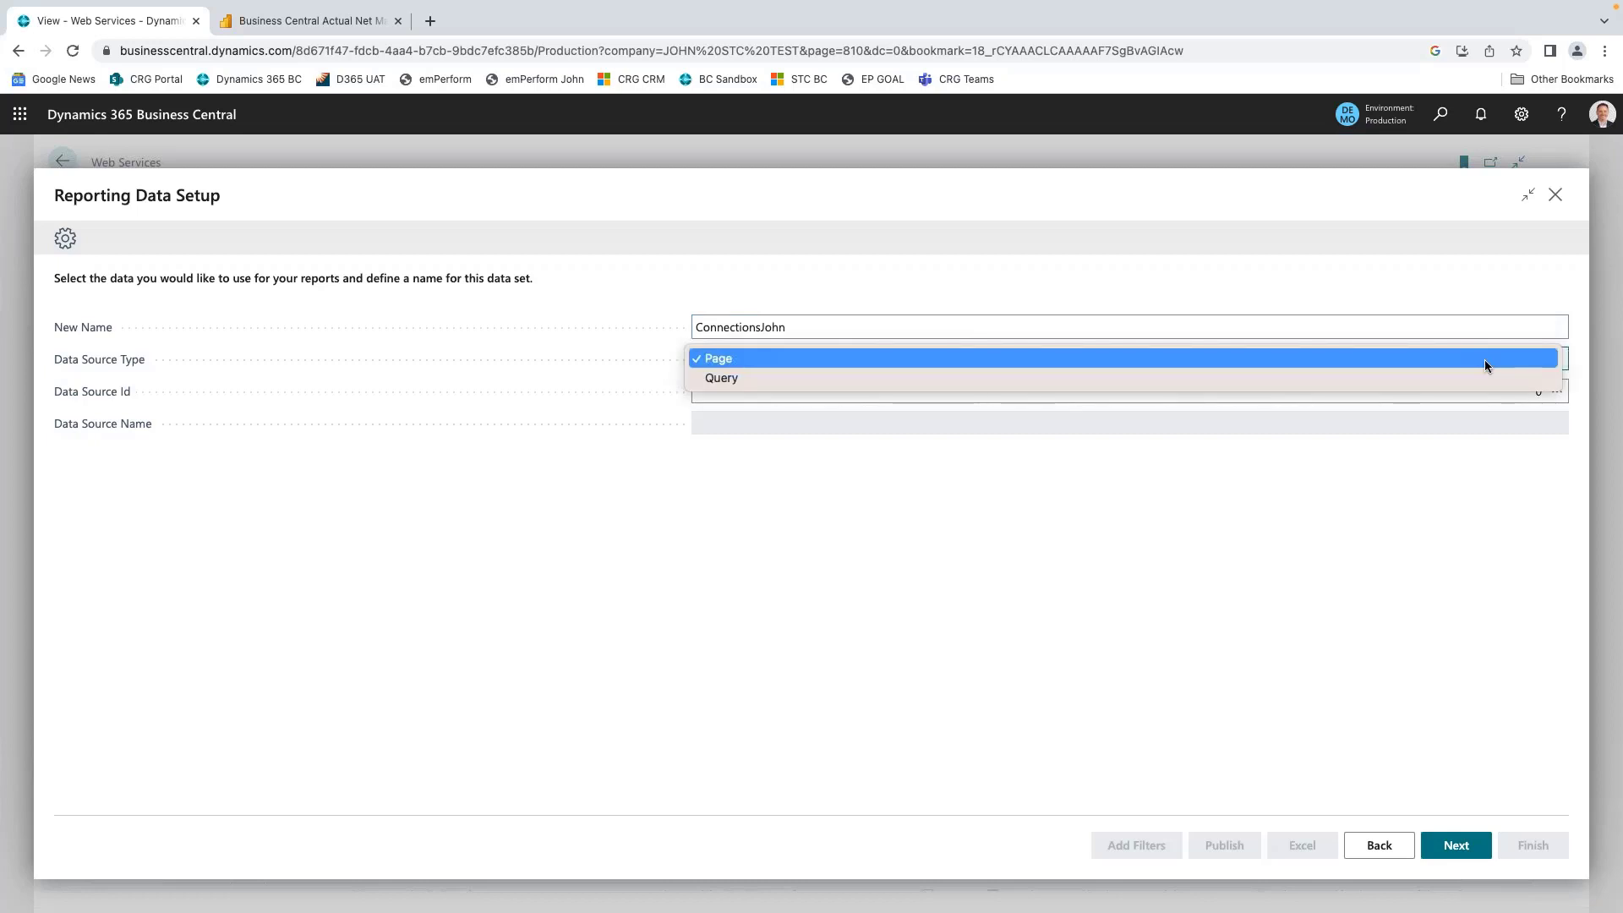
pyautogui.click(1485, 361)
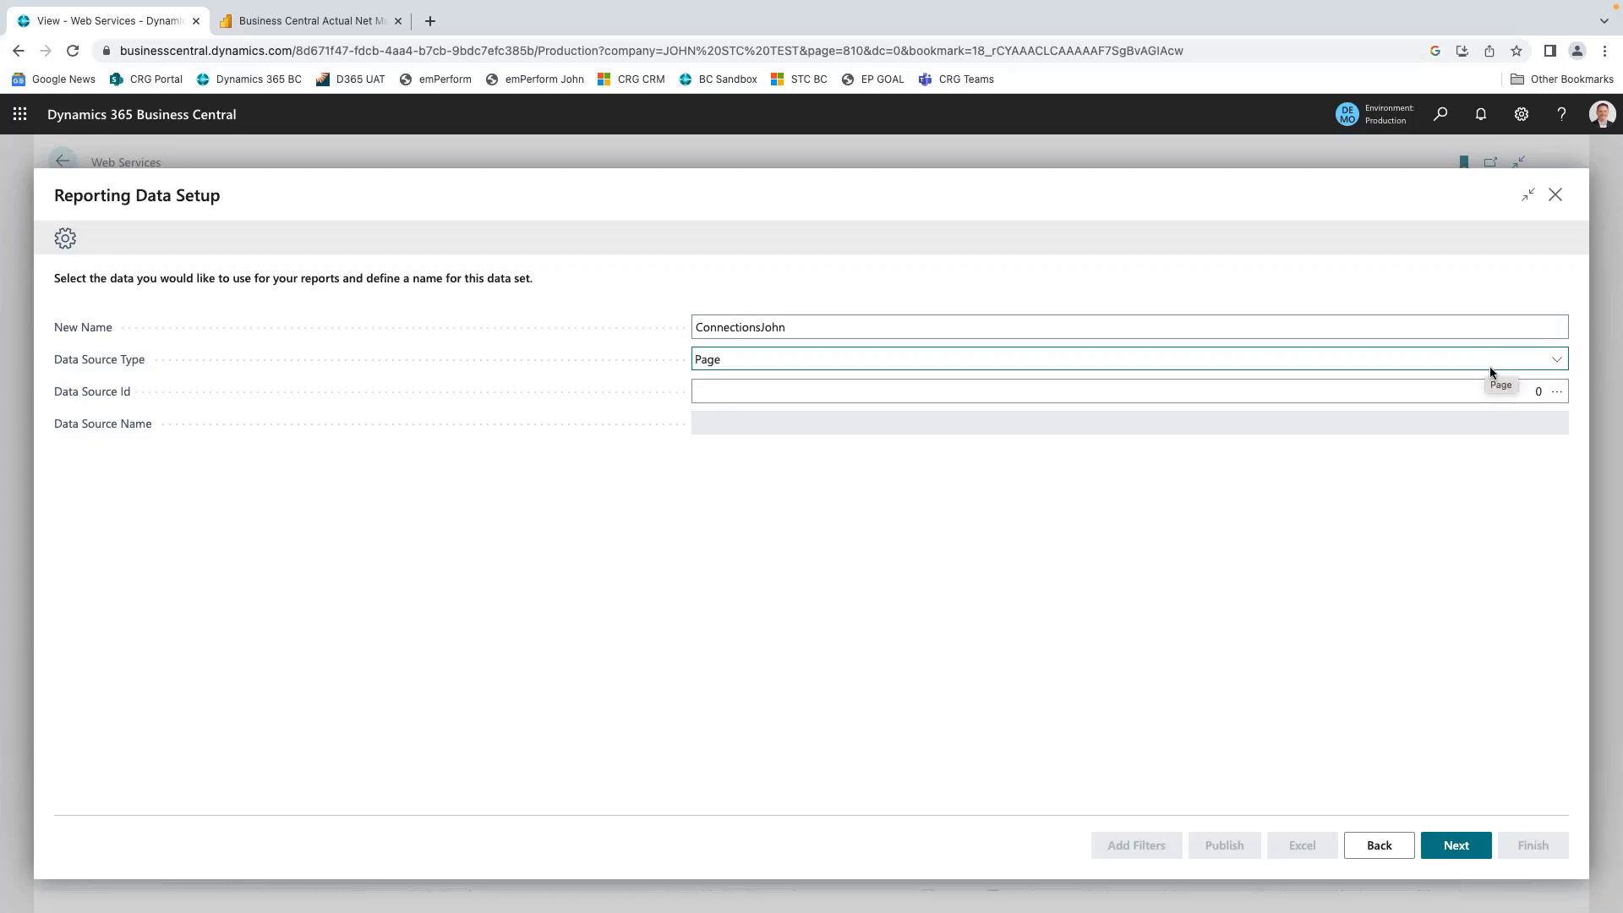
# Look up the Data Source Id and scroll the enlarged All Objects with Caption list
pyautogui.click(1559, 397)
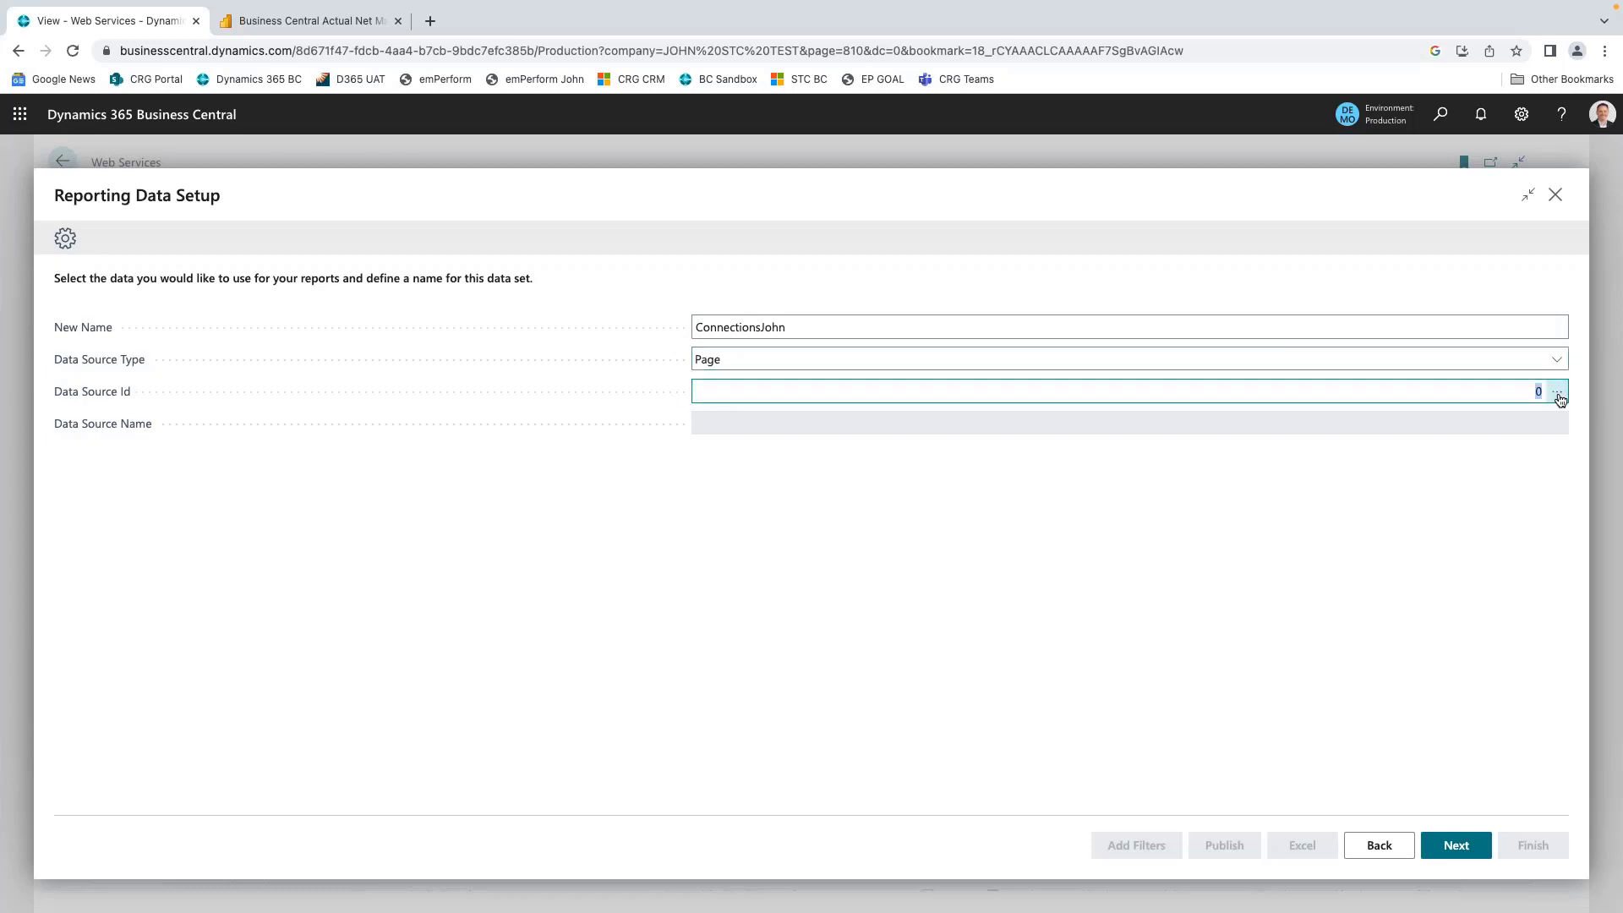
pyautogui.click(1557, 393)
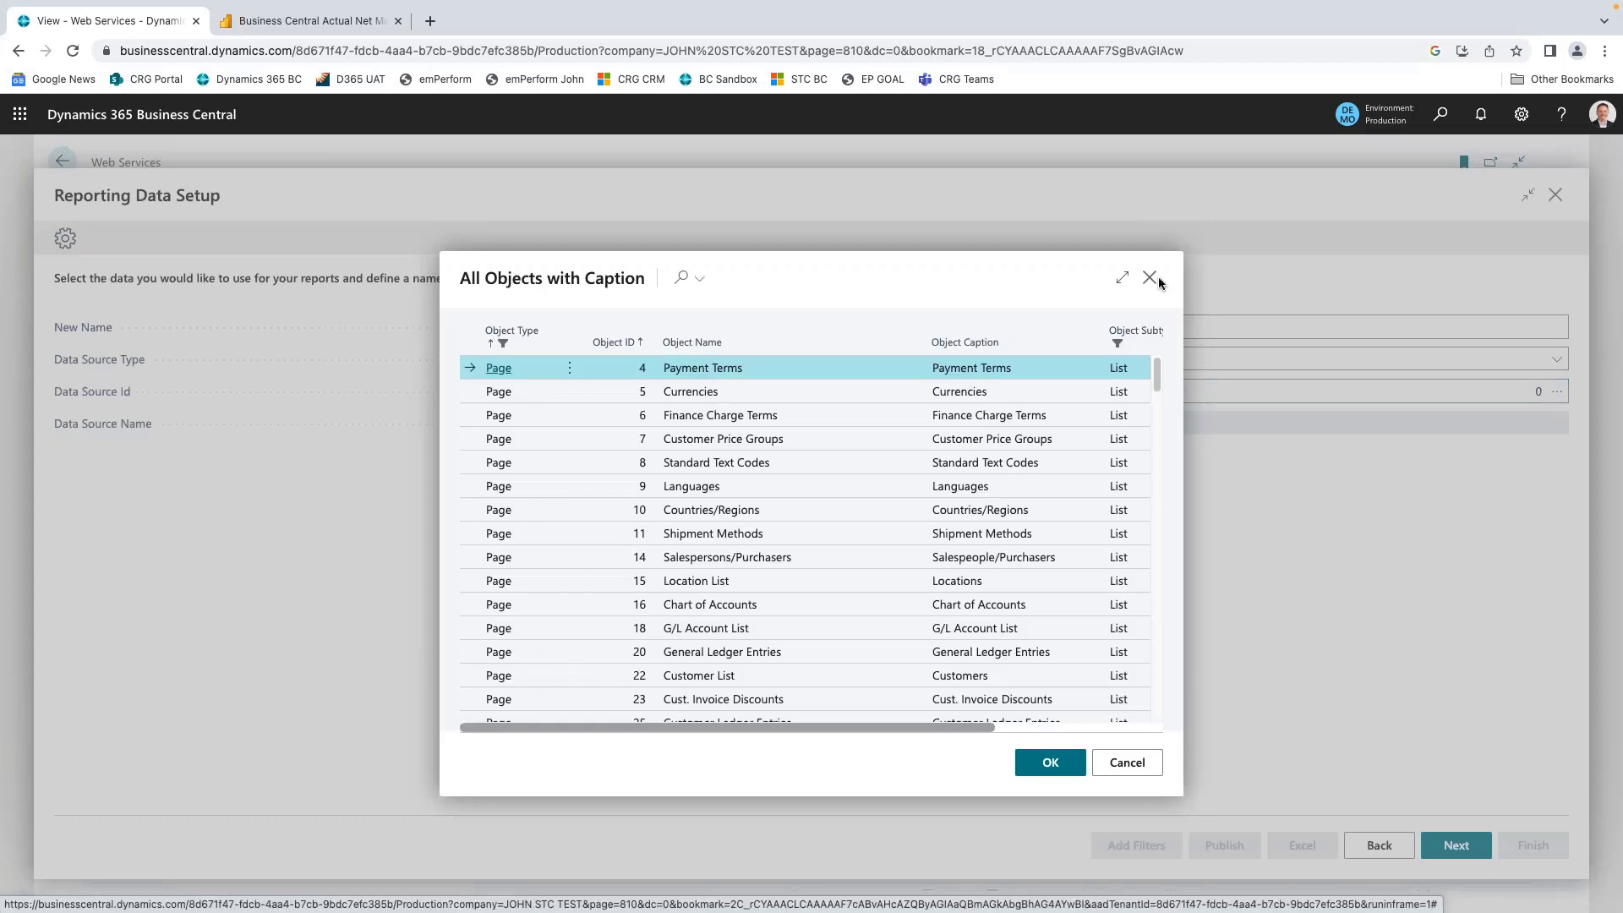
pyautogui.click(1124, 278)
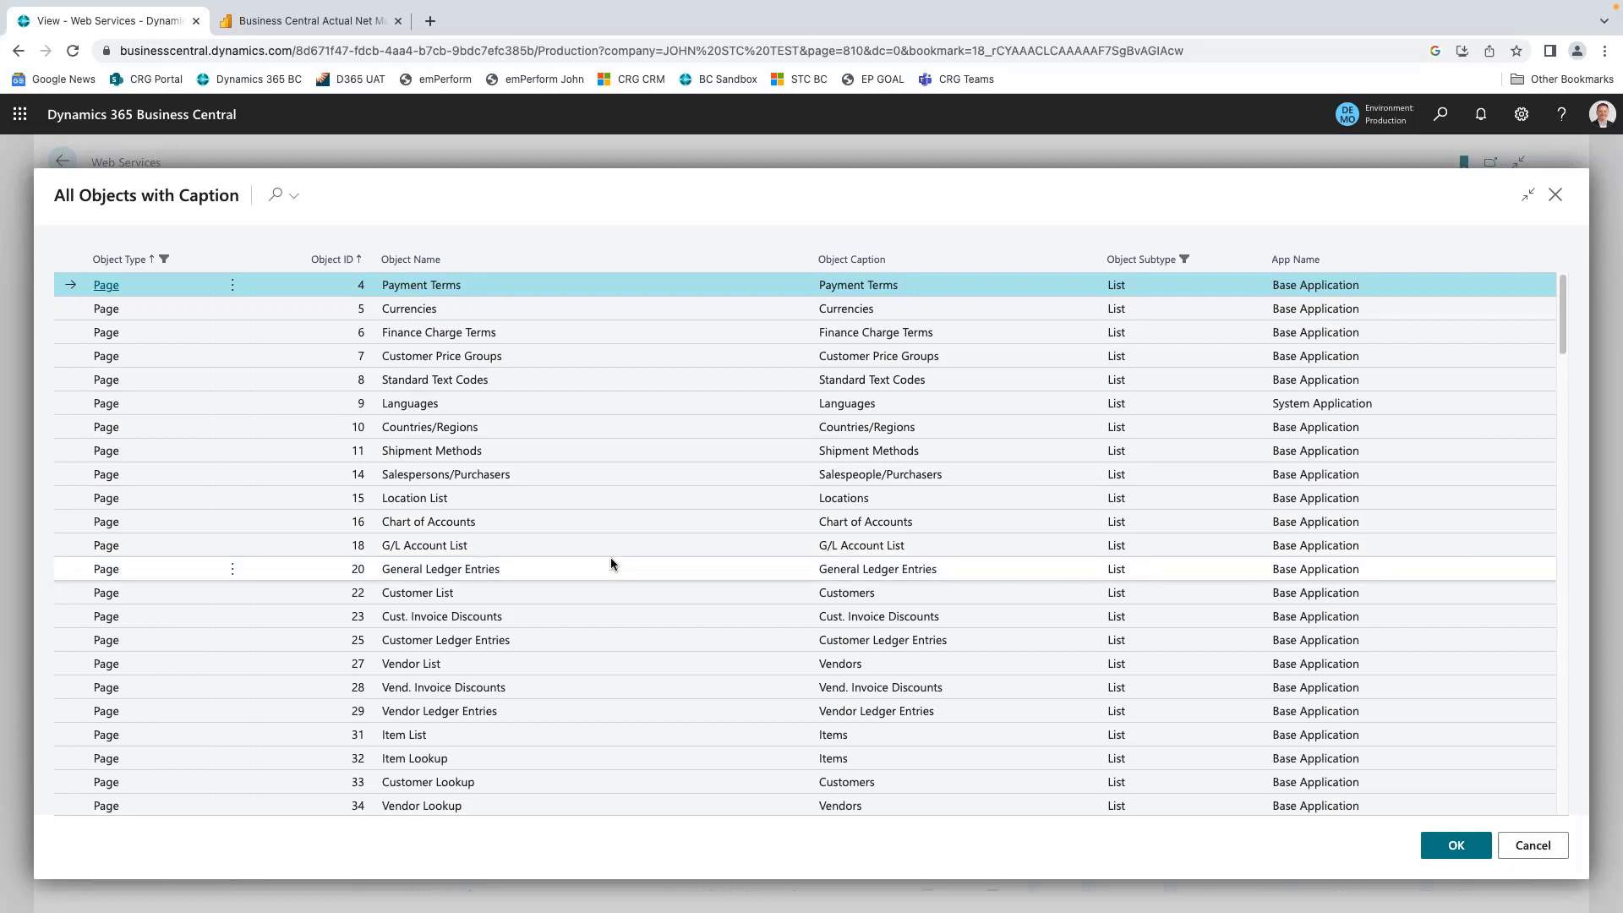
pyautogui.scroll(-3, 610, 559)
pyautogui.scroll(-4, 610, 558)
pyautogui.scroll(-5, 610, 562)
pyautogui.scroll(-10, 610, 562)
pyautogui.scroll(-9, 610, 556)
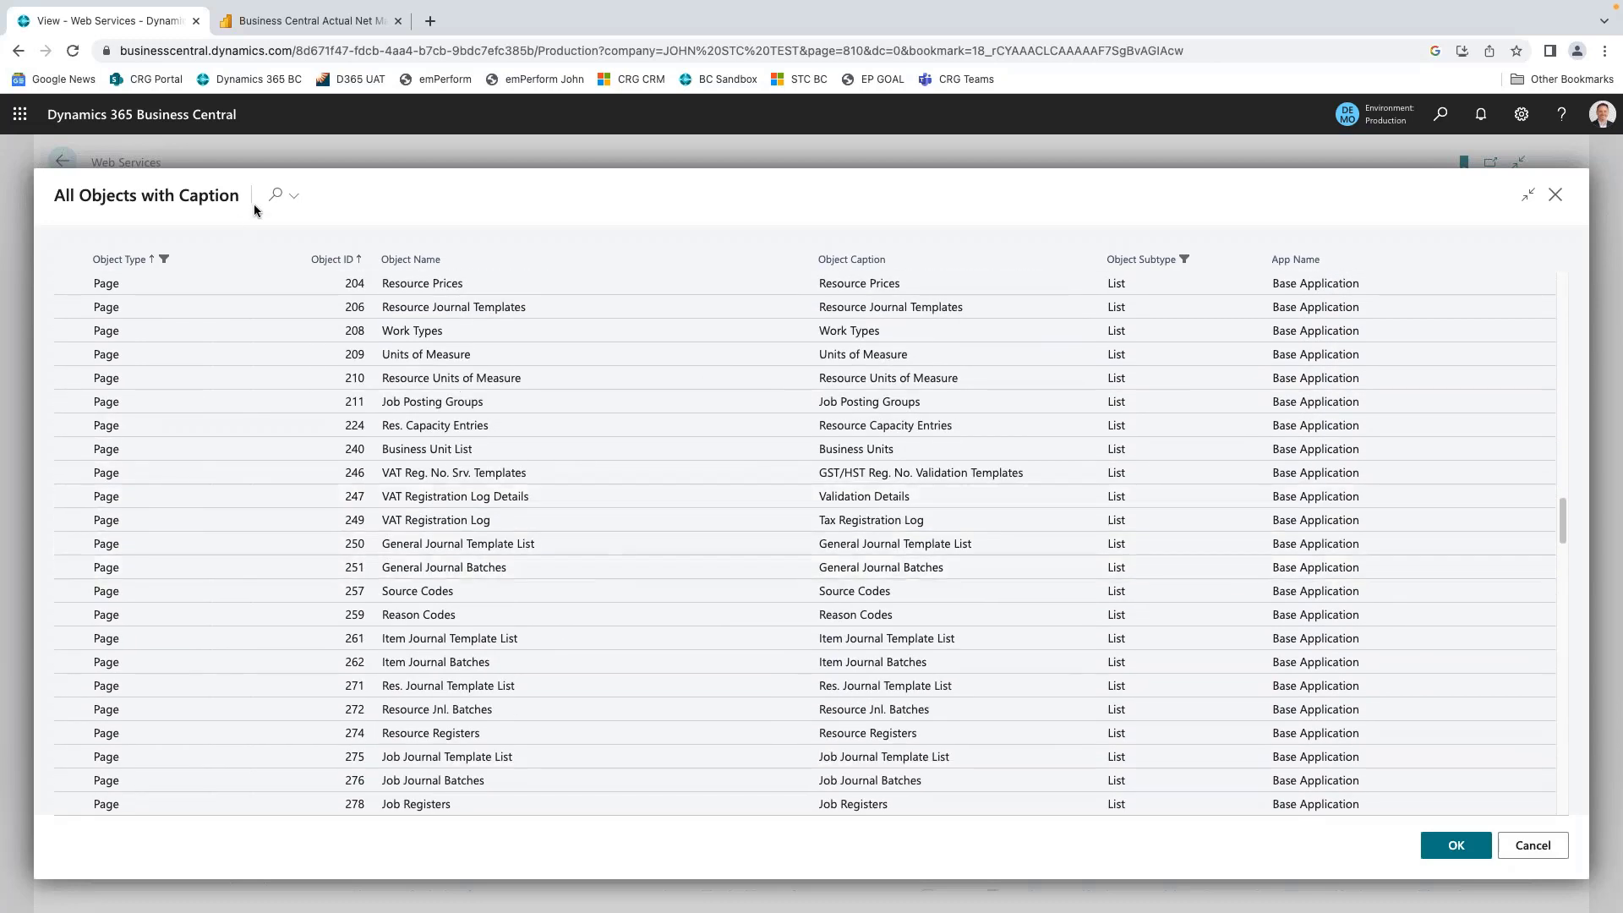
# Filter the object list on 'Customer' and choose page 25 Customer Ledger Entries
pyautogui.click(285, 194)
pyautogui.write('Customer')
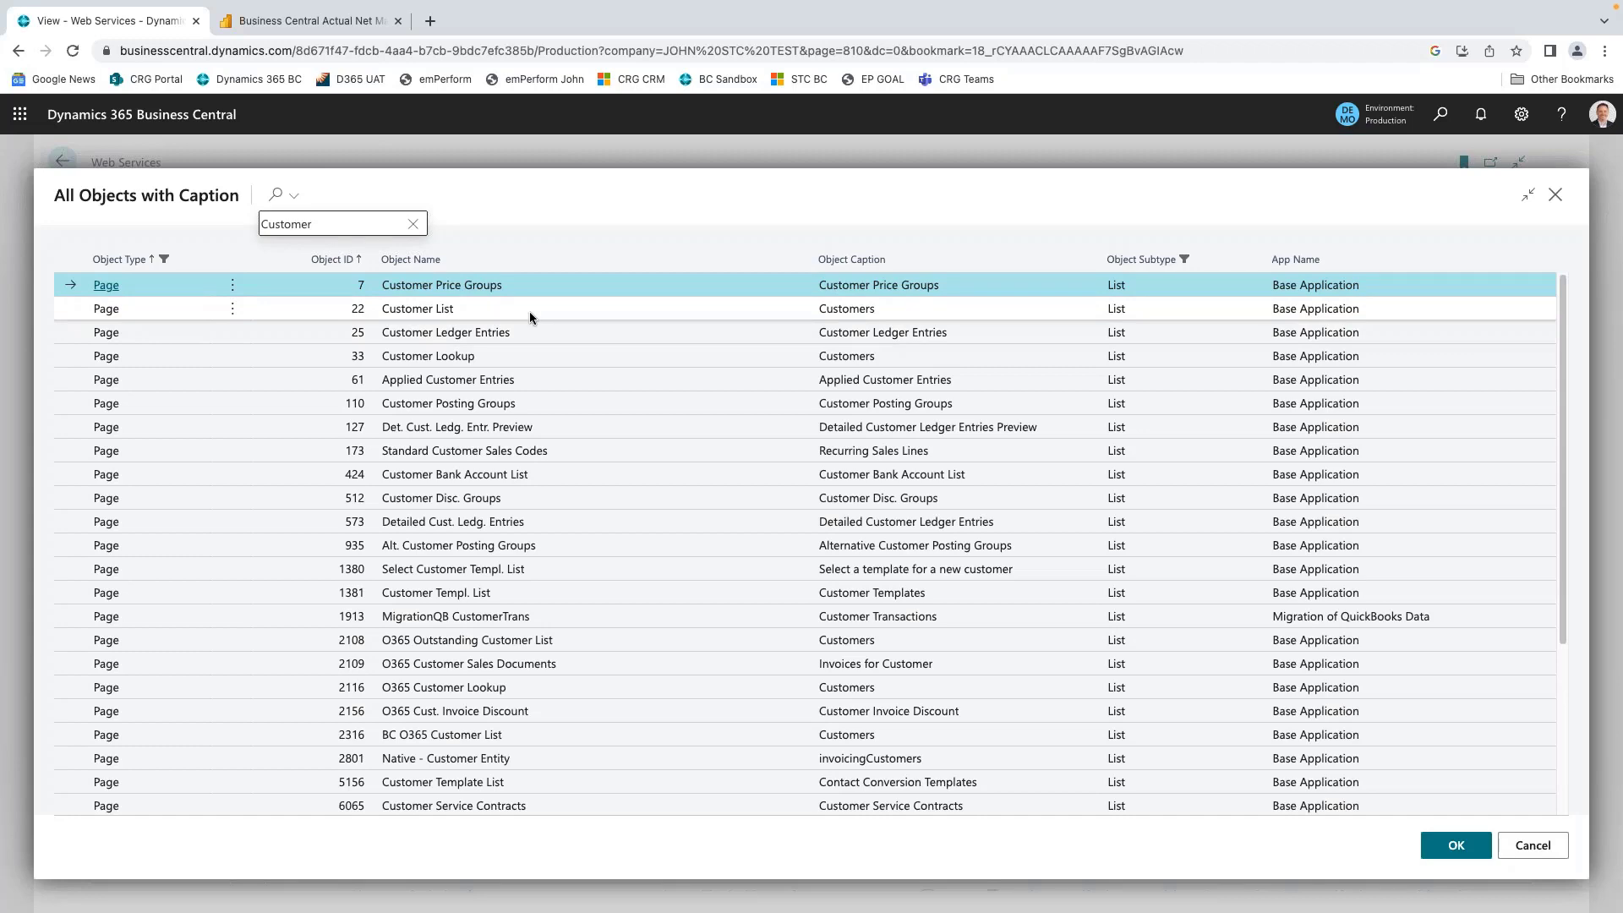
pyautogui.scroll(-3, 532, 317)
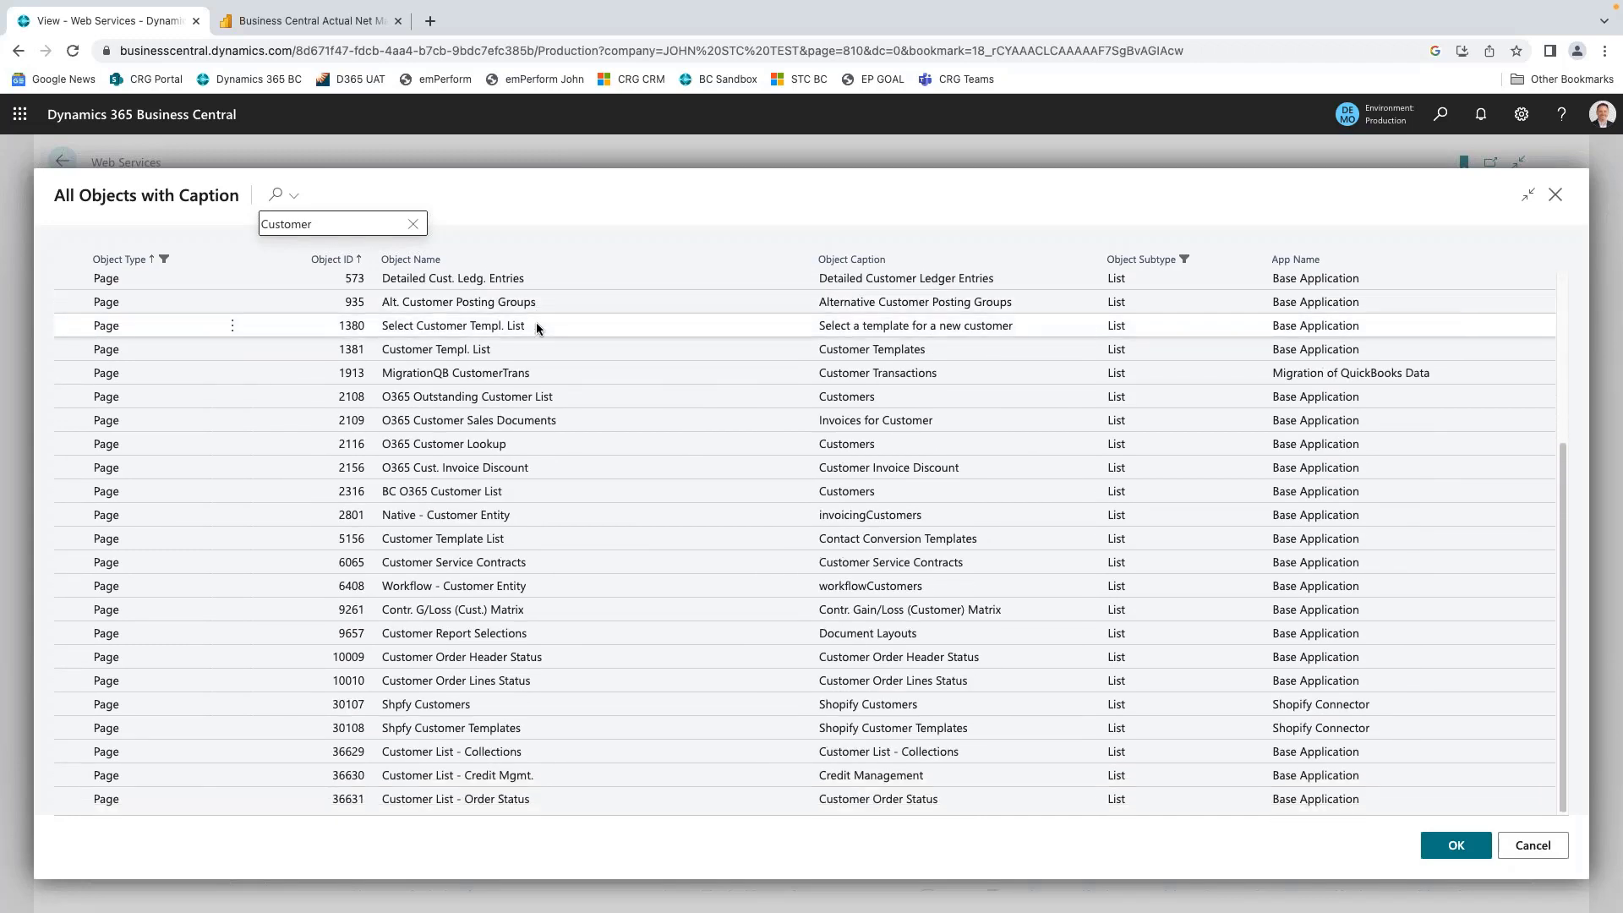
pyautogui.scroll(3, 536, 325)
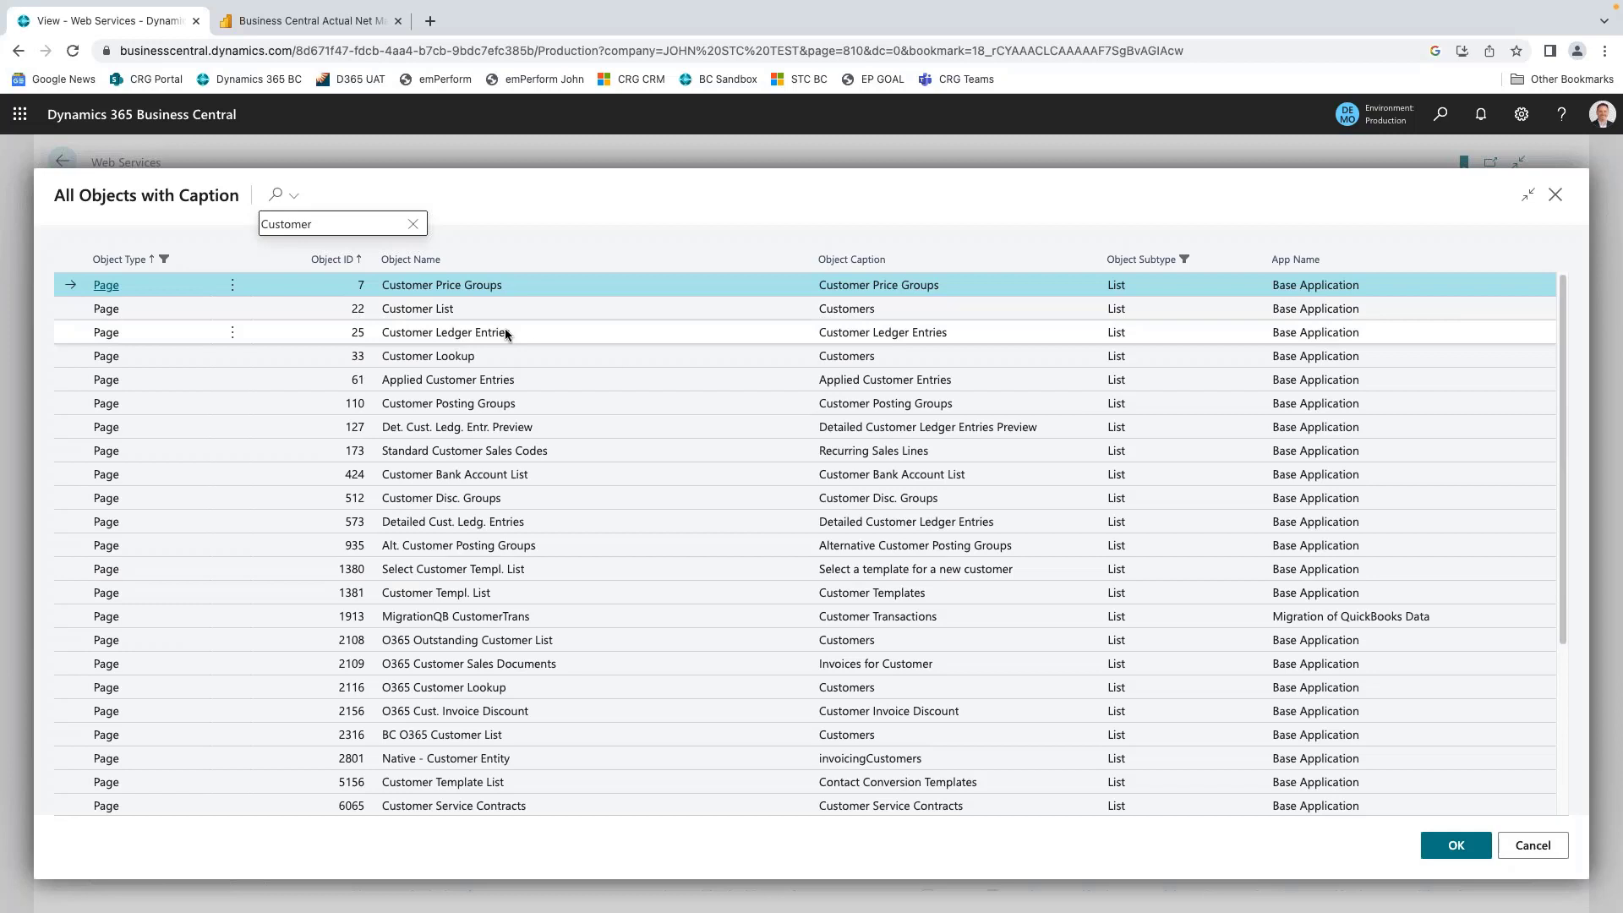
pyautogui.click(507, 331)
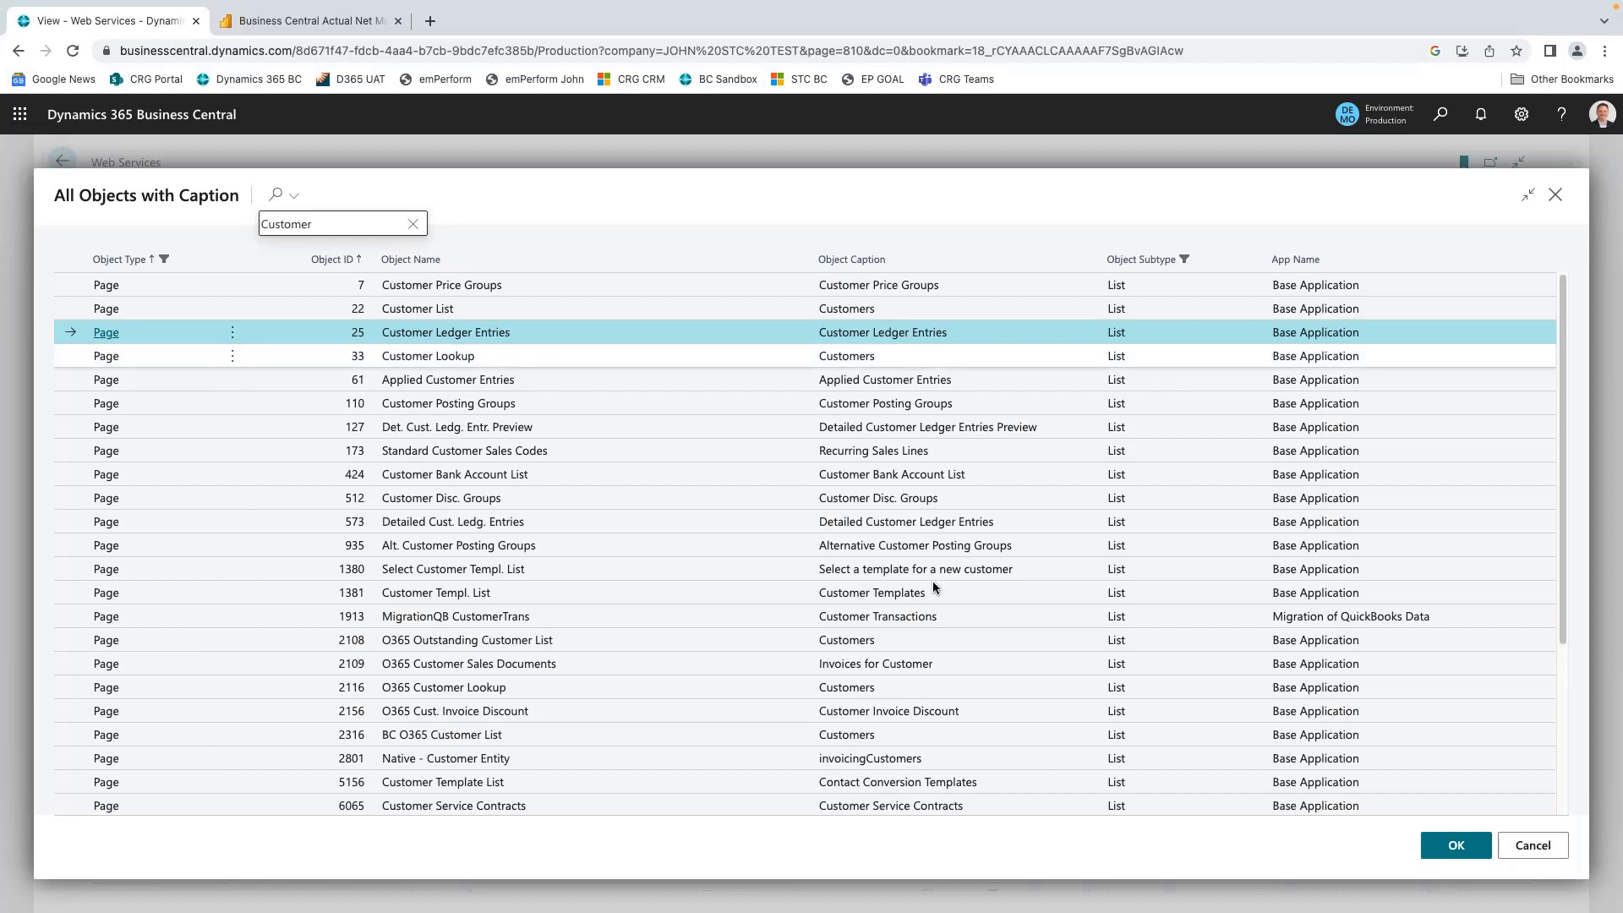
pyautogui.click(1458, 845)
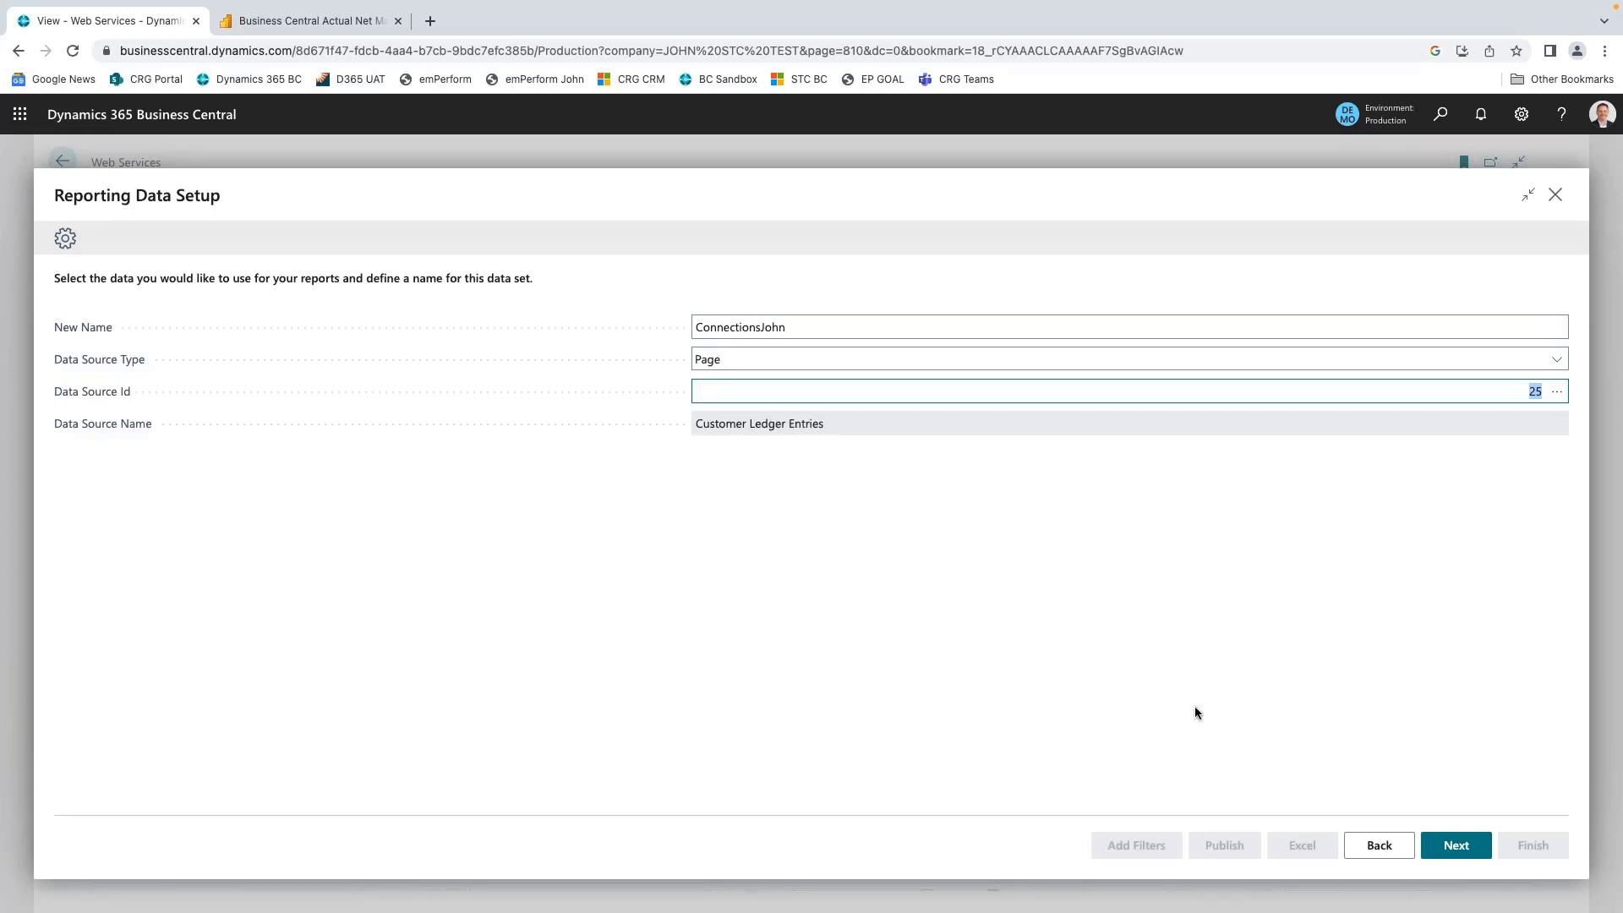
# Continue to the Customer Ledger Entries field-selection step
pyautogui.click(1431, 843)
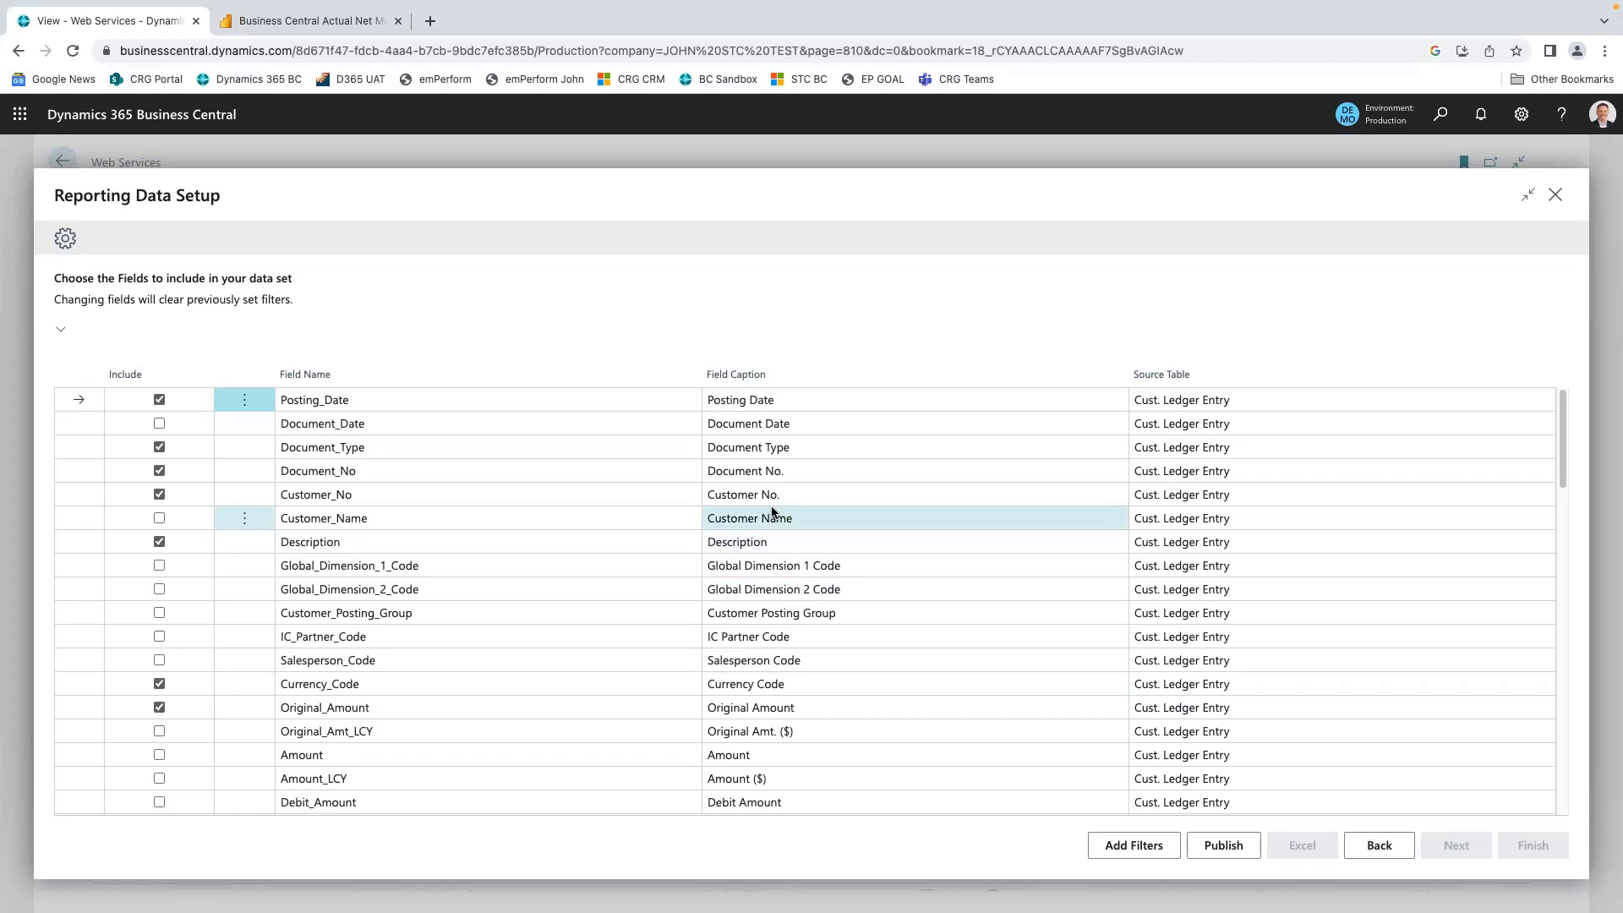
# Include Customer_Name, Document_Date, Global_Dimension_1/2_Code, Salesperson_Code and Amount; exclude Currency_Code, Original_Amount, Remaining_Amt_LCY
pyautogui.click(159, 519)
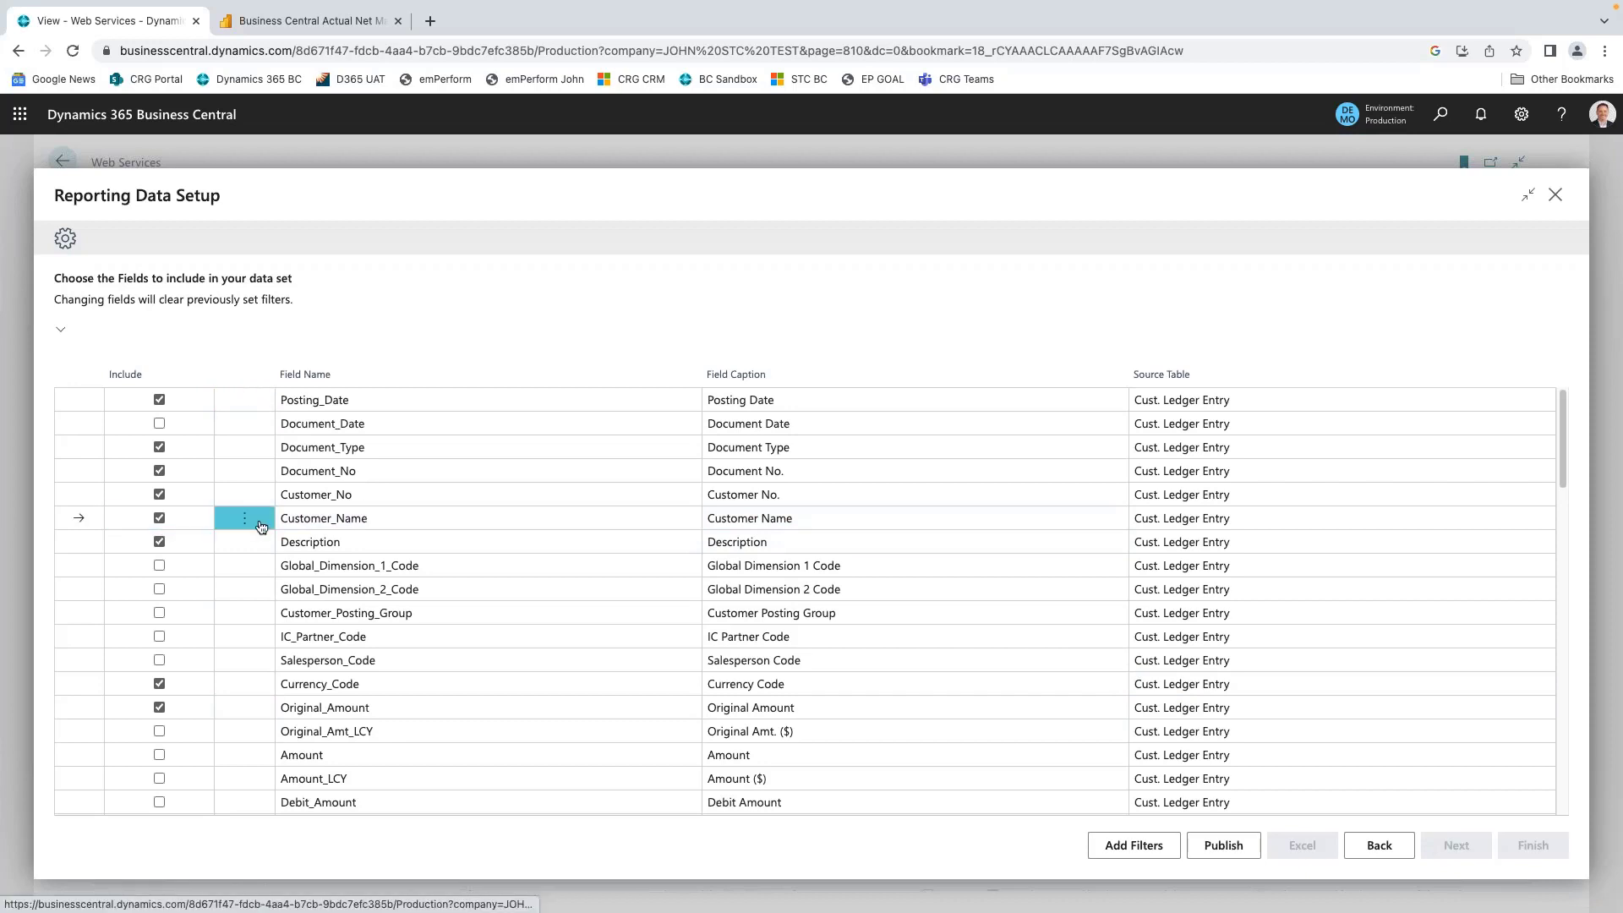
pyautogui.click(159, 423)
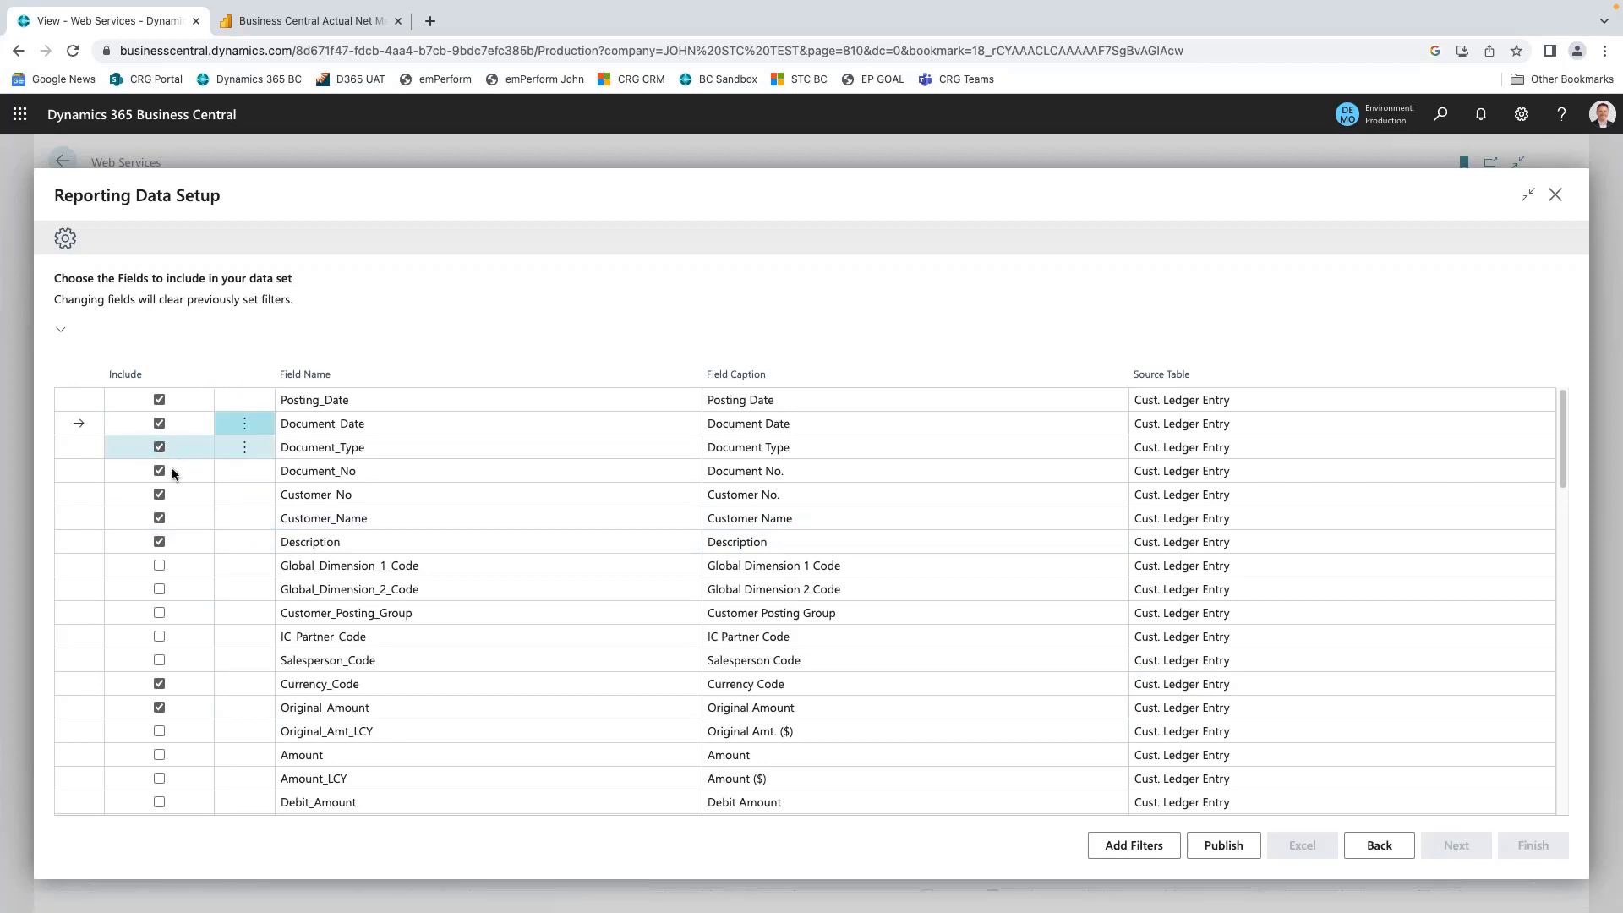
pyautogui.scroll(-2, 240, 521)
pyautogui.scroll(-2, 240, 521)
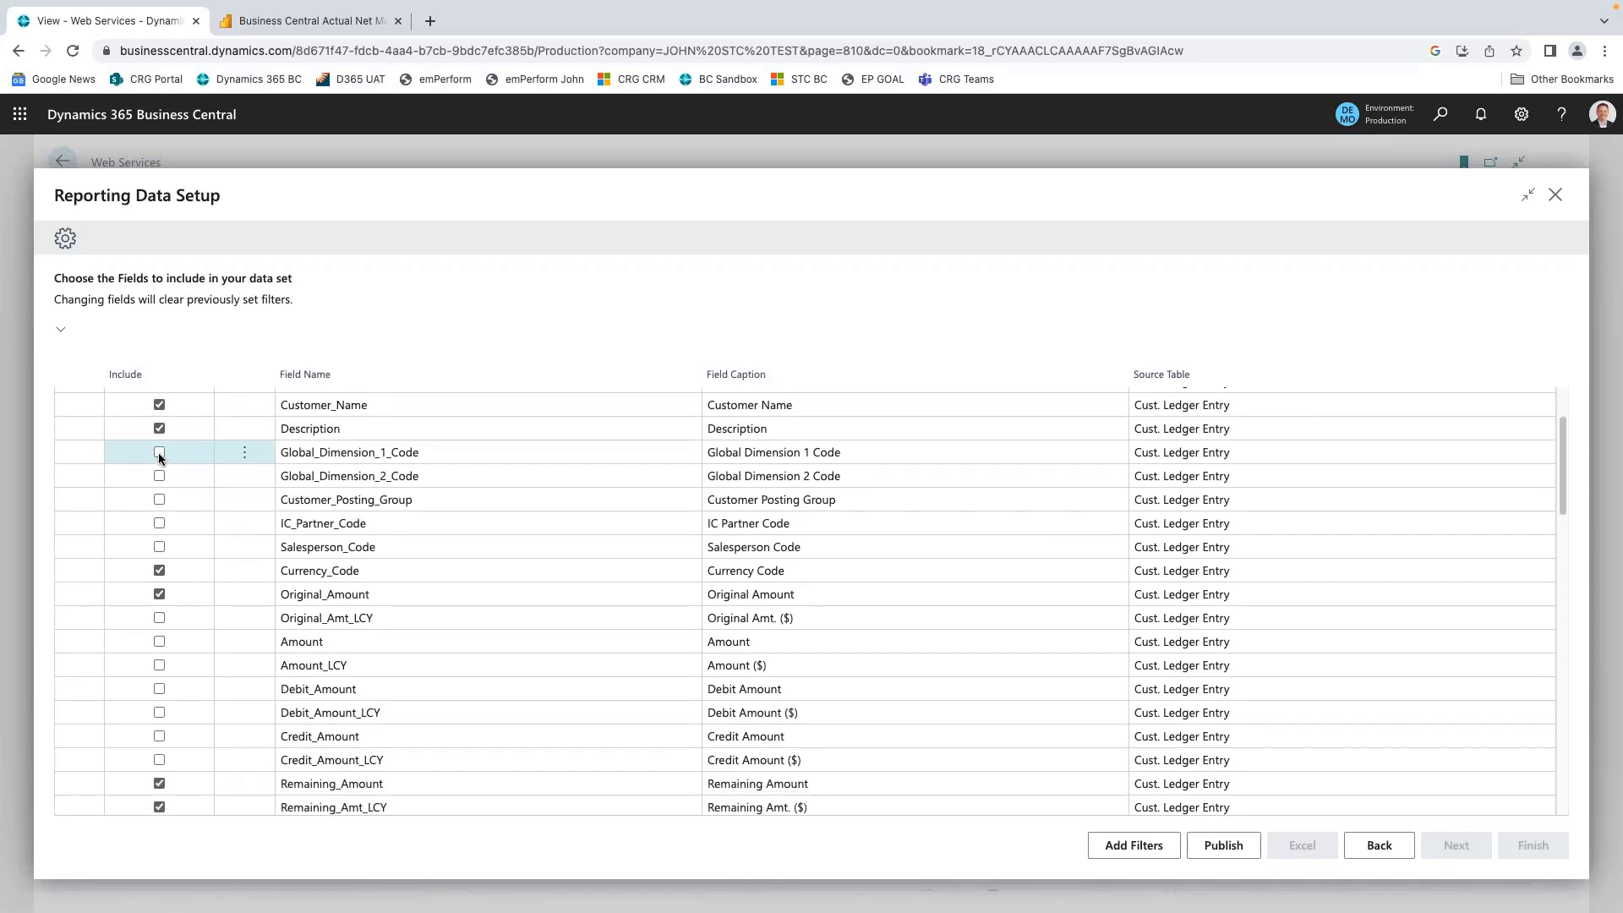
pyautogui.click(159, 453)
pyautogui.click(158, 476)
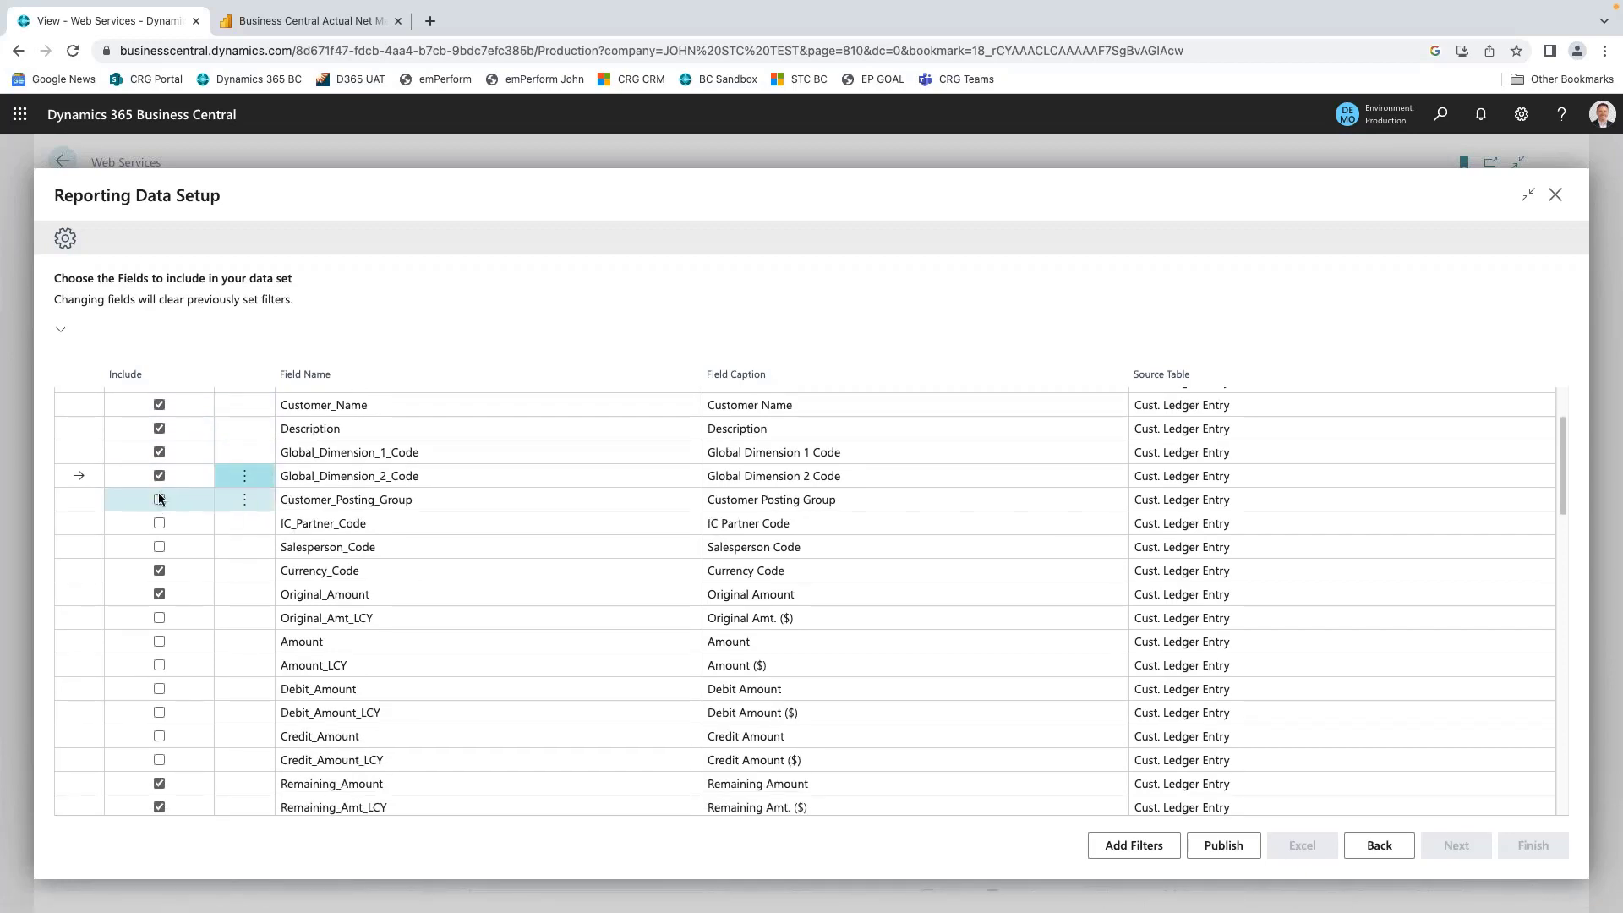
pyautogui.click(160, 548)
pyautogui.click(159, 571)
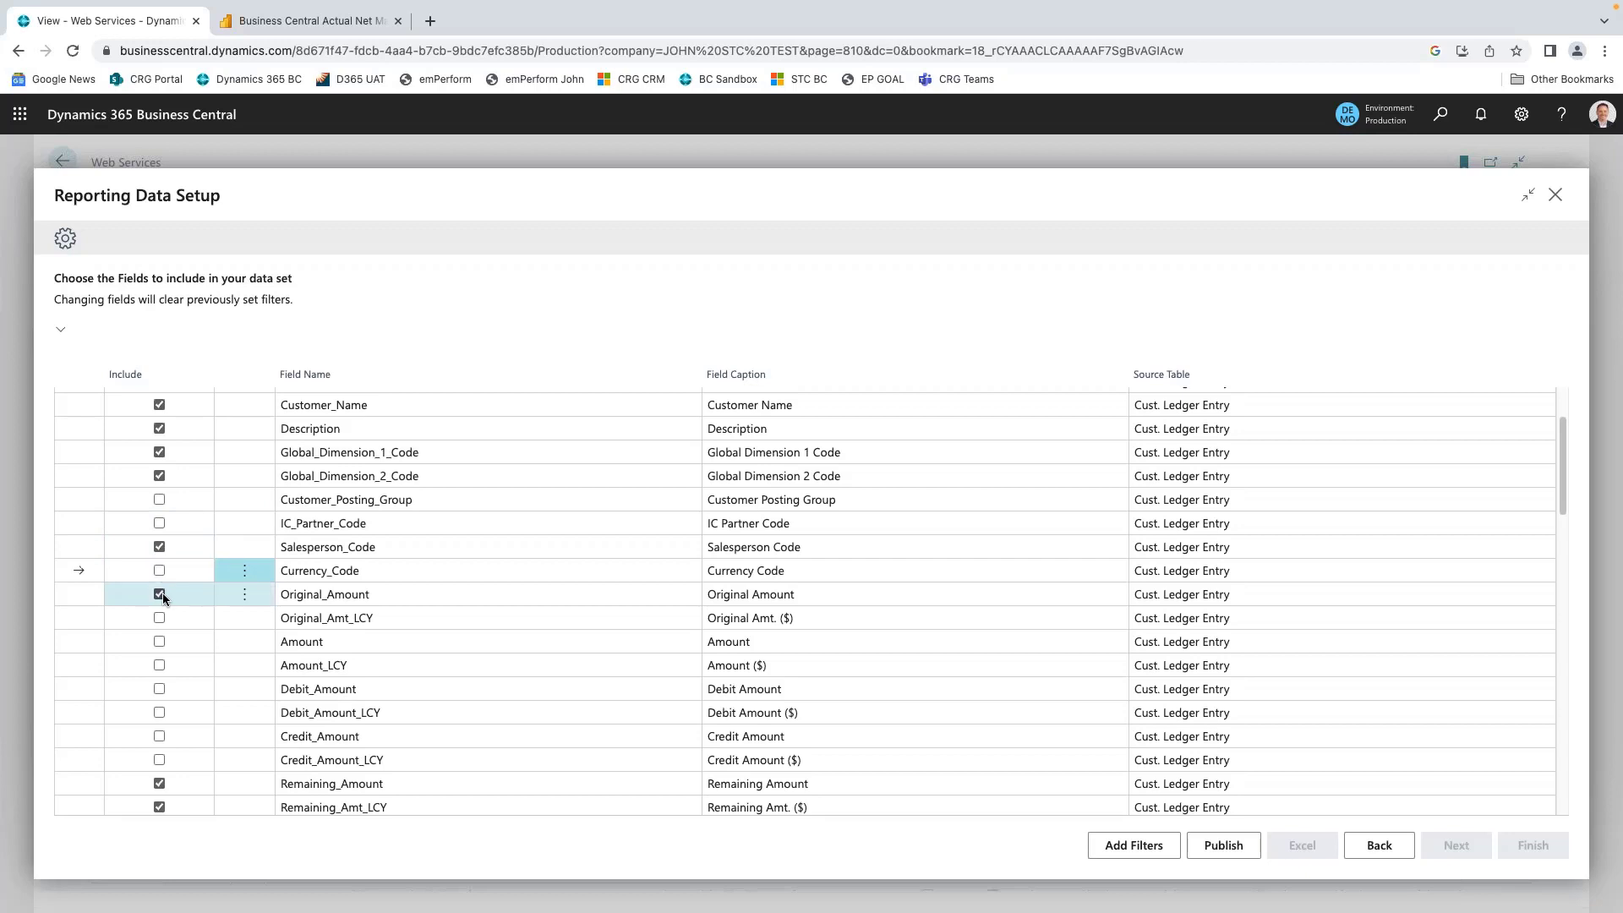
pyautogui.scroll(-2, 164, 597)
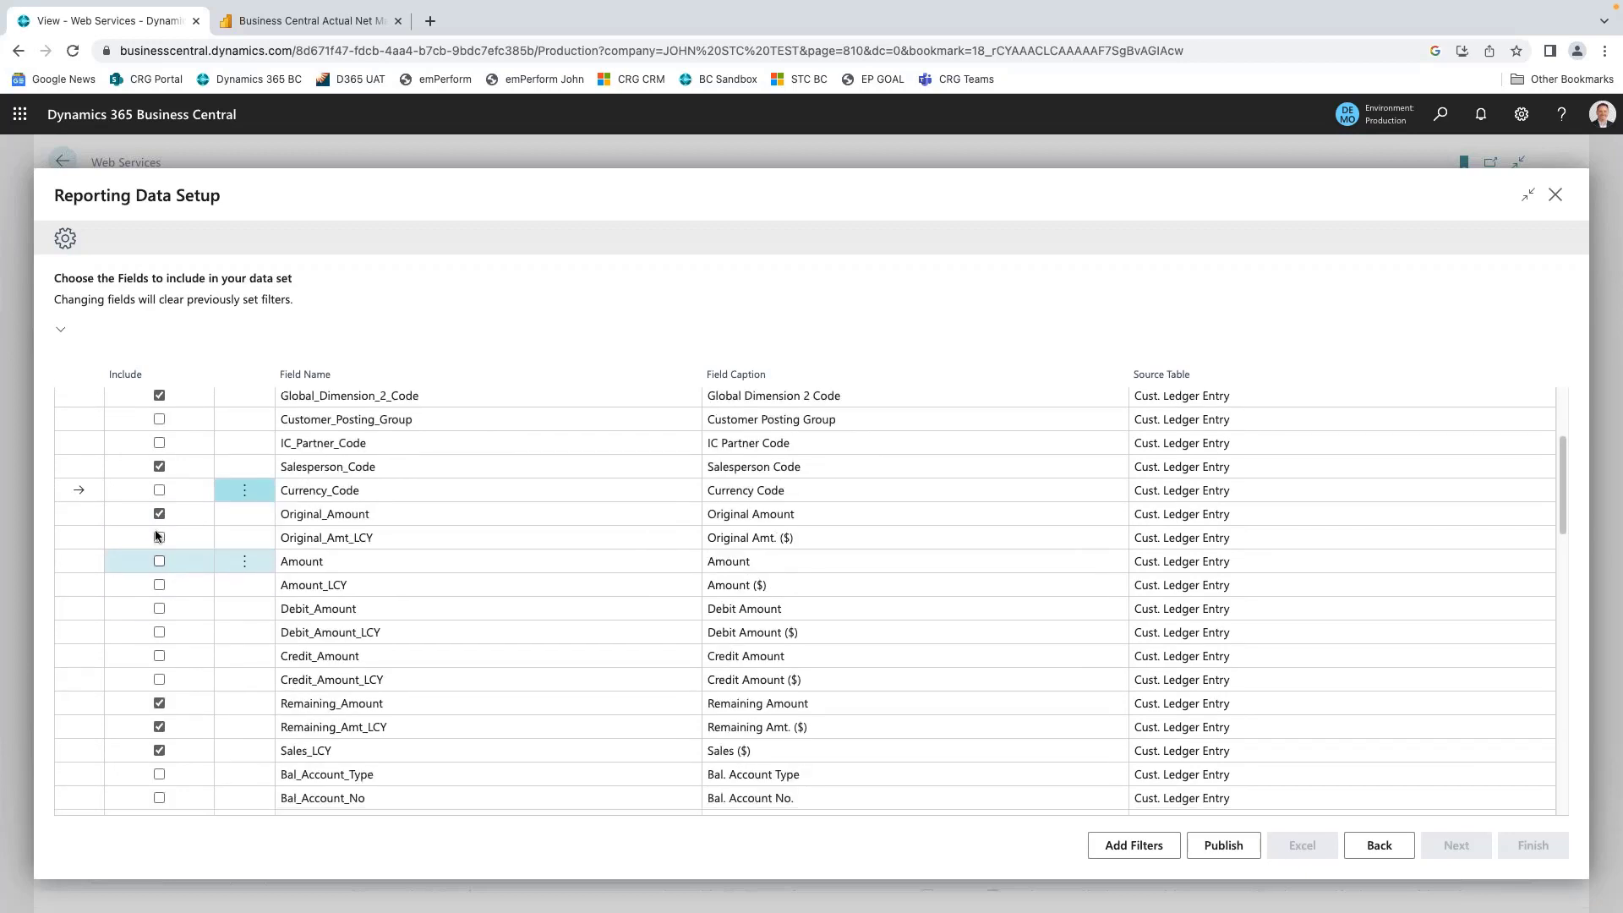
pyautogui.click(161, 517)
pyautogui.click(160, 561)
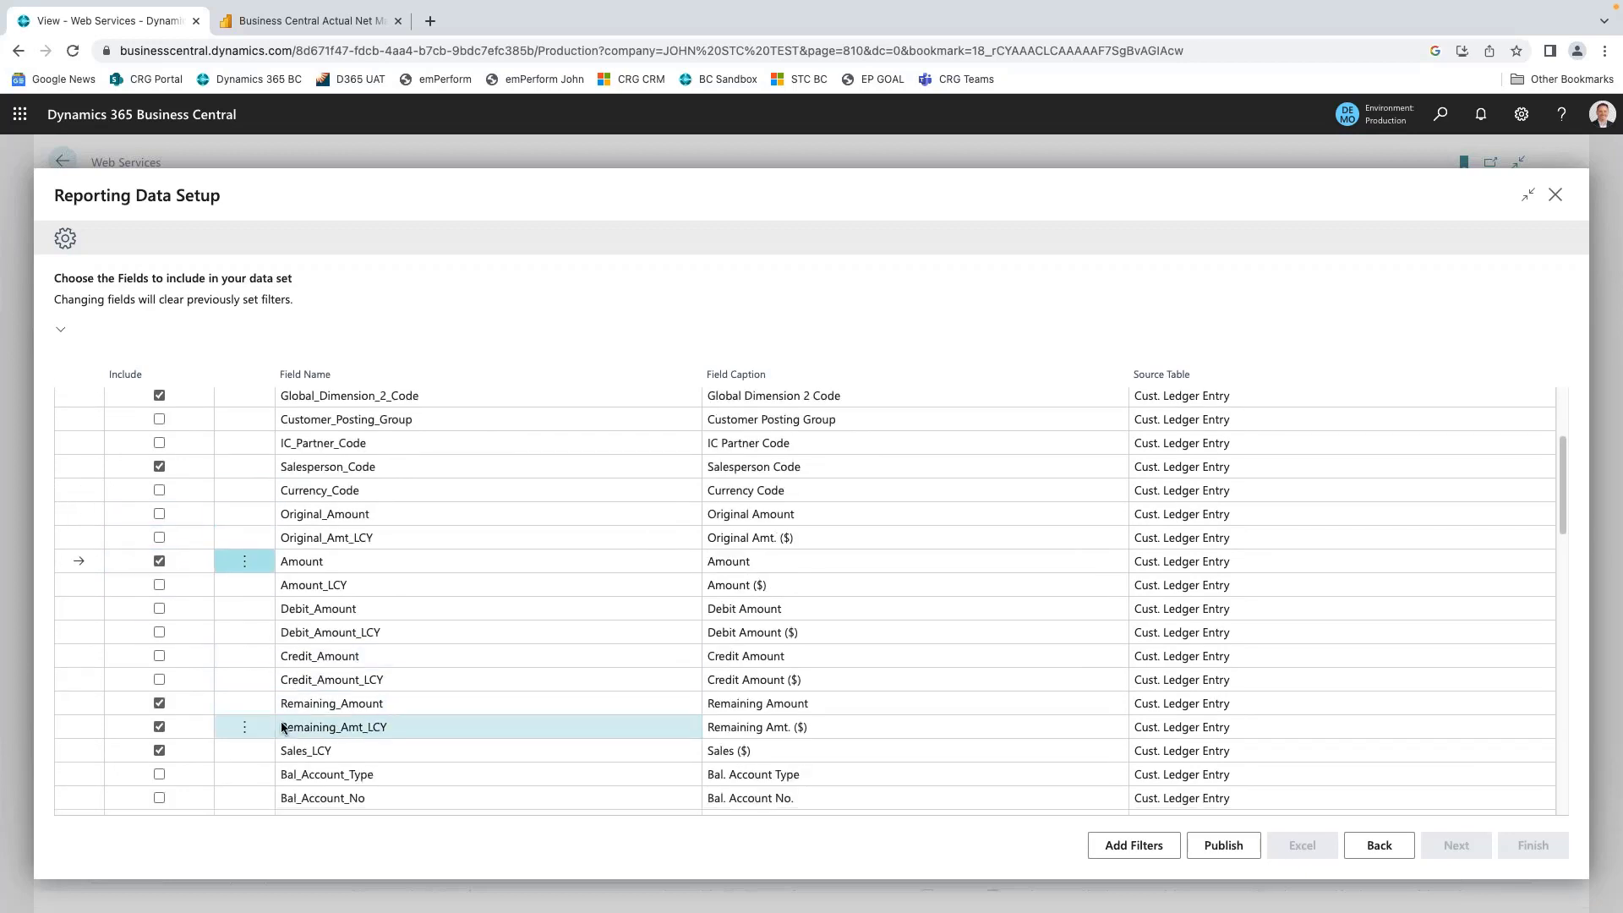
pyautogui.click(158, 705)
pyautogui.click(160, 727)
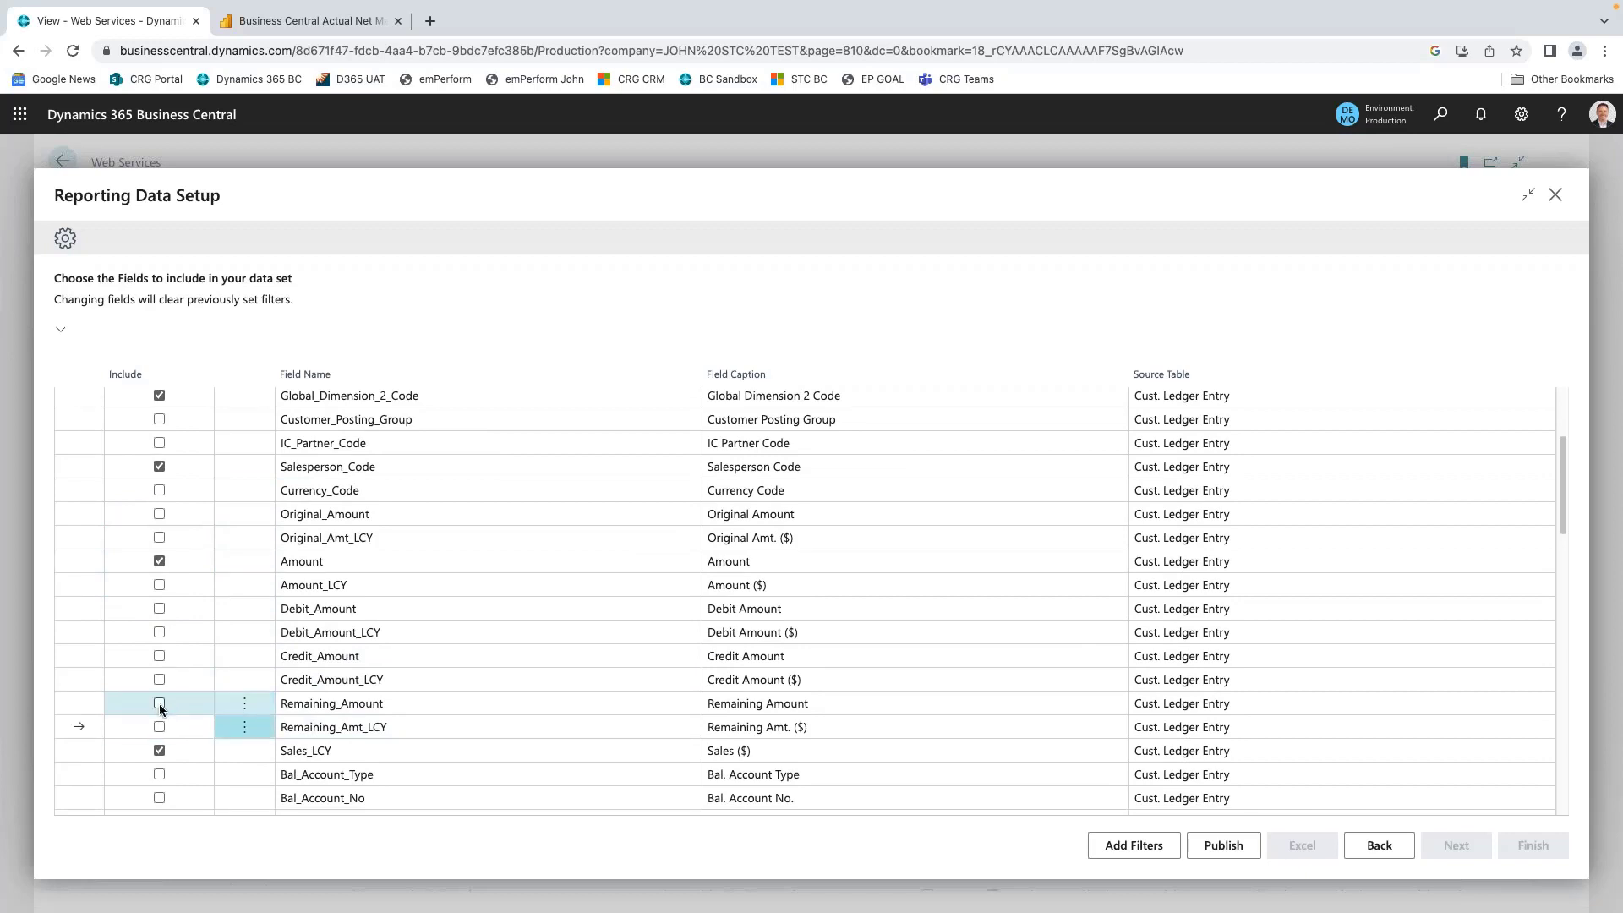
pyautogui.click(160, 703)
# Exclude the payment-discount and tolerance fields, Payment_Method_Code, Open and On_Hold
pyautogui.scroll(-5, 414, 745)
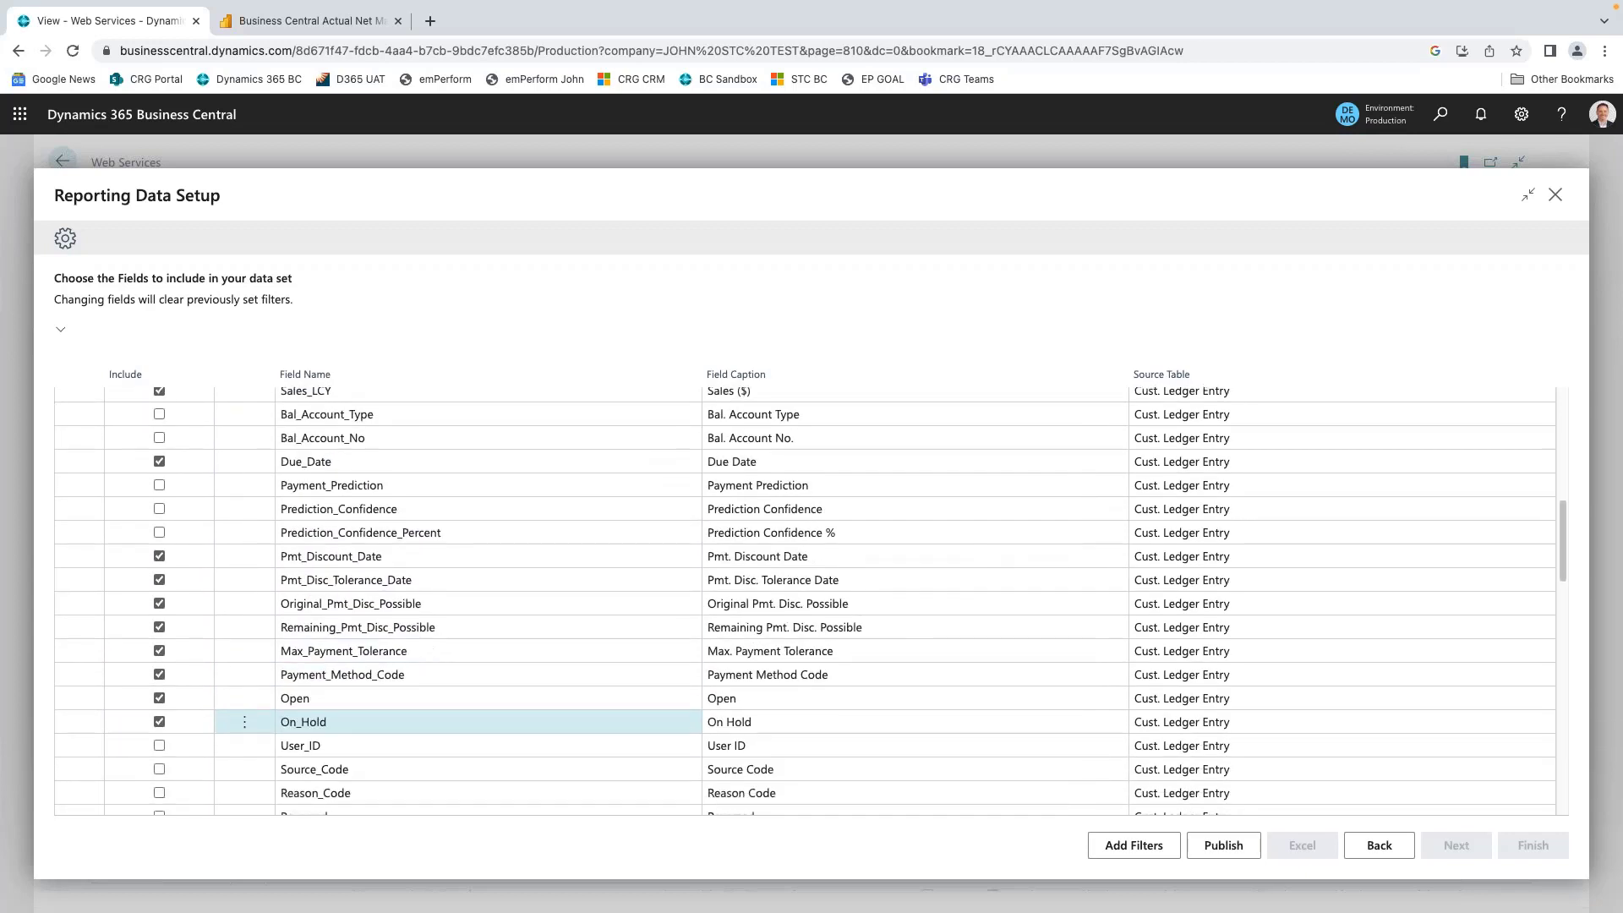
pyautogui.scroll(-1, 416, 745)
pyautogui.click(159, 504)
pyautogui.click(159, 527)
pyautogui.click(159, 550)
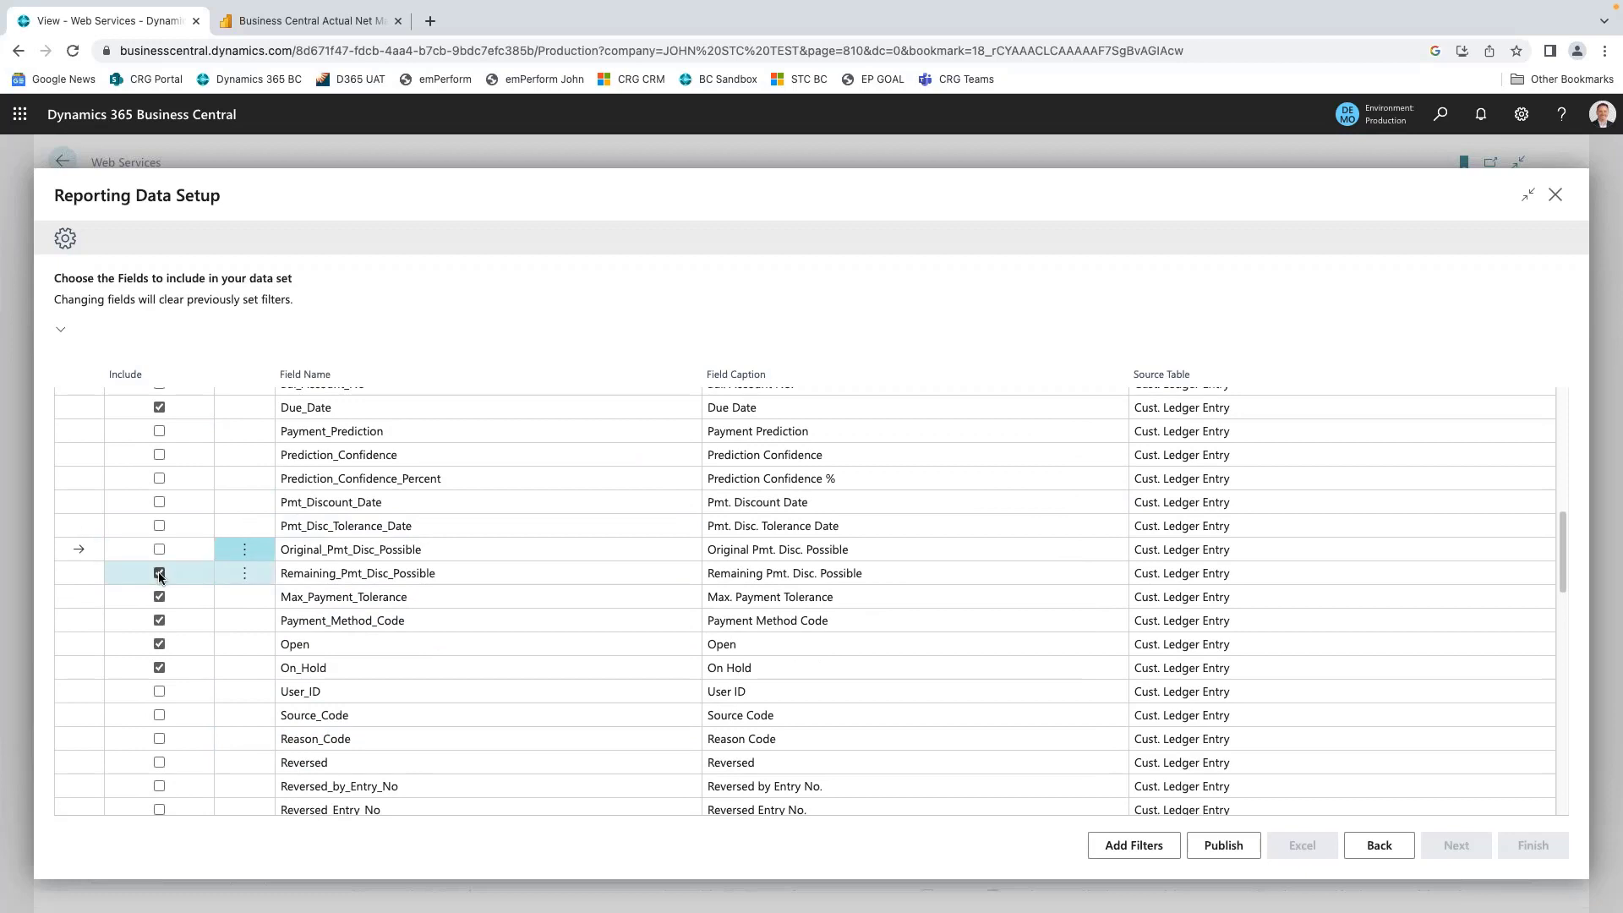
pyautogui.click(159, 574)
pyautogui.click(161, 598)
pyautogui.click(161, 622)
pyautogui.click(160, 644)
pyautogui.click(203, 667)
# Exclude Entry_No through Substitution_Entry_No, including the electronic-document and error fields
pyautogui.scroll(-3, 211, 668)
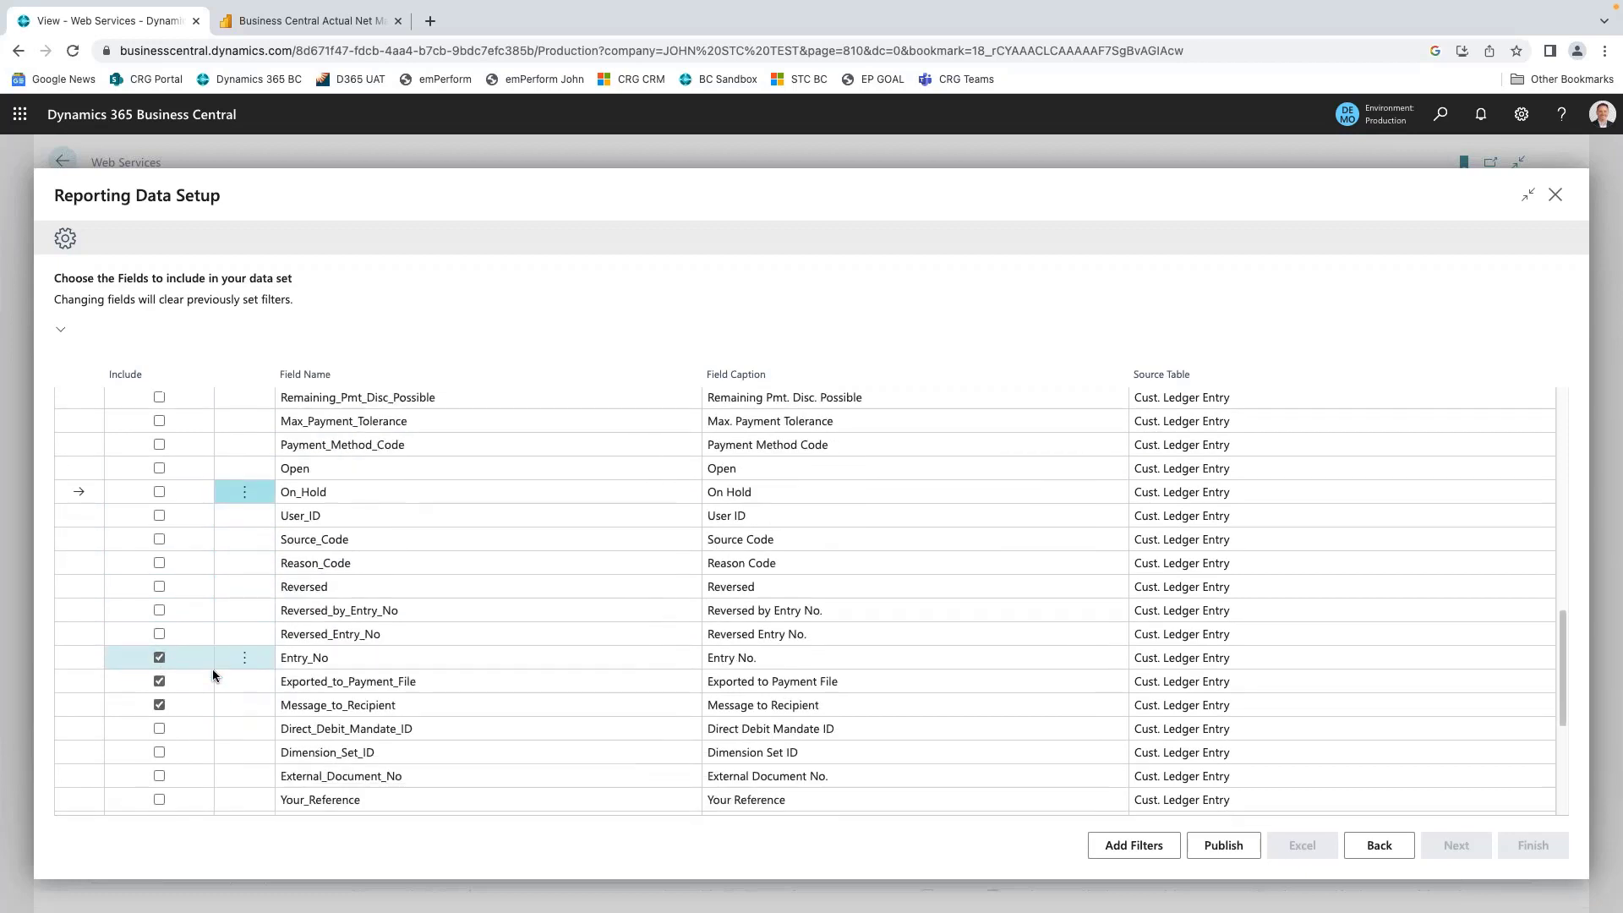
pyautogui.scroll(-1, 212, 668)
pyautogui.click(159, 600)
pyautogui.click(159, 623)
pyautogui.click(159, 646)
pyautogui.scroll(-4, 211, 657)
pyautogui.click(160, 522)
pyautogui.click(159, 542)
pyautogui.click(159, 567)
pyautogui.click(159, 590)
pyautogui.click(158, 613)
pyautogui.click(159, 638)
pyautogui.click(159, 660)
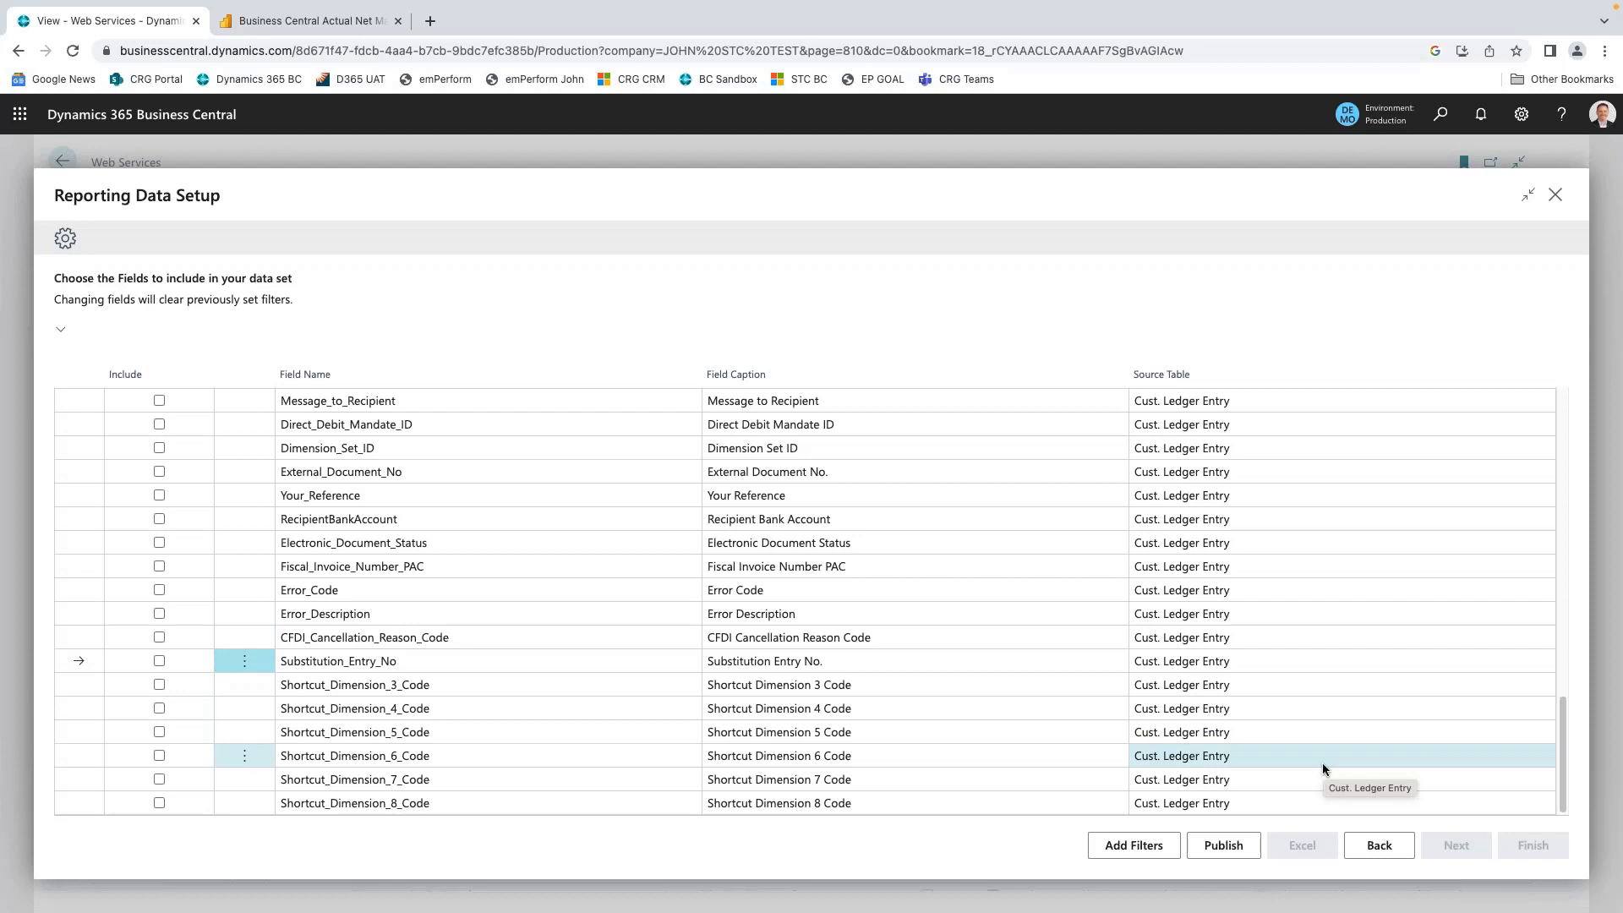
# Publish the Customer Ledger Entries data set and close the Reporting Data Setup dialog
pyautogui.click(1228, 854)
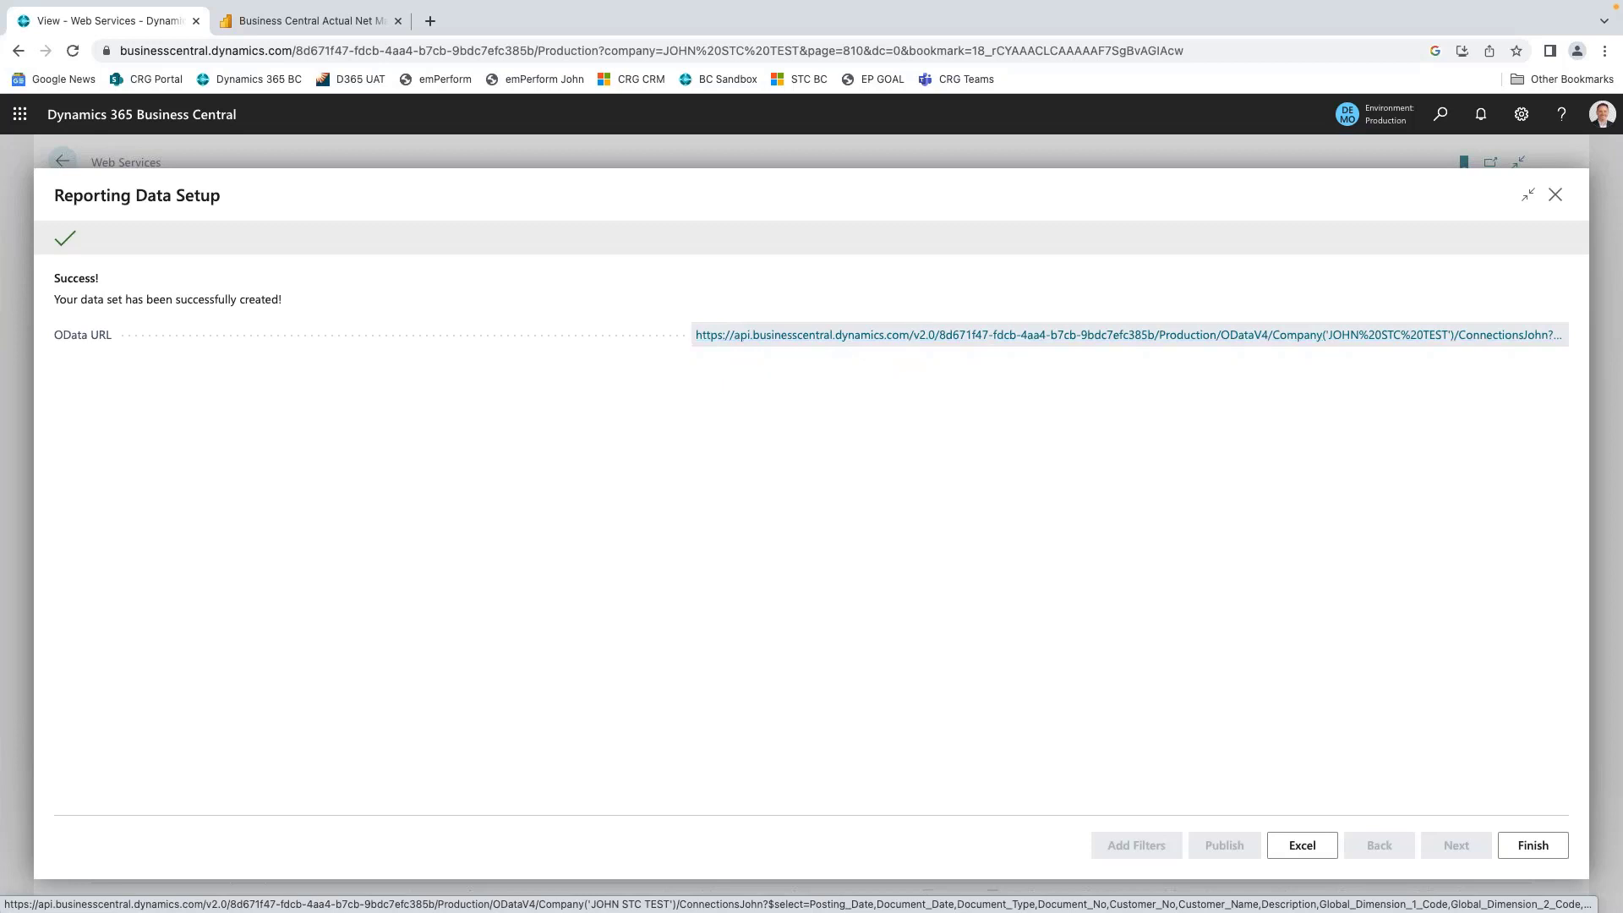
pyautogui.click(1557, 194)
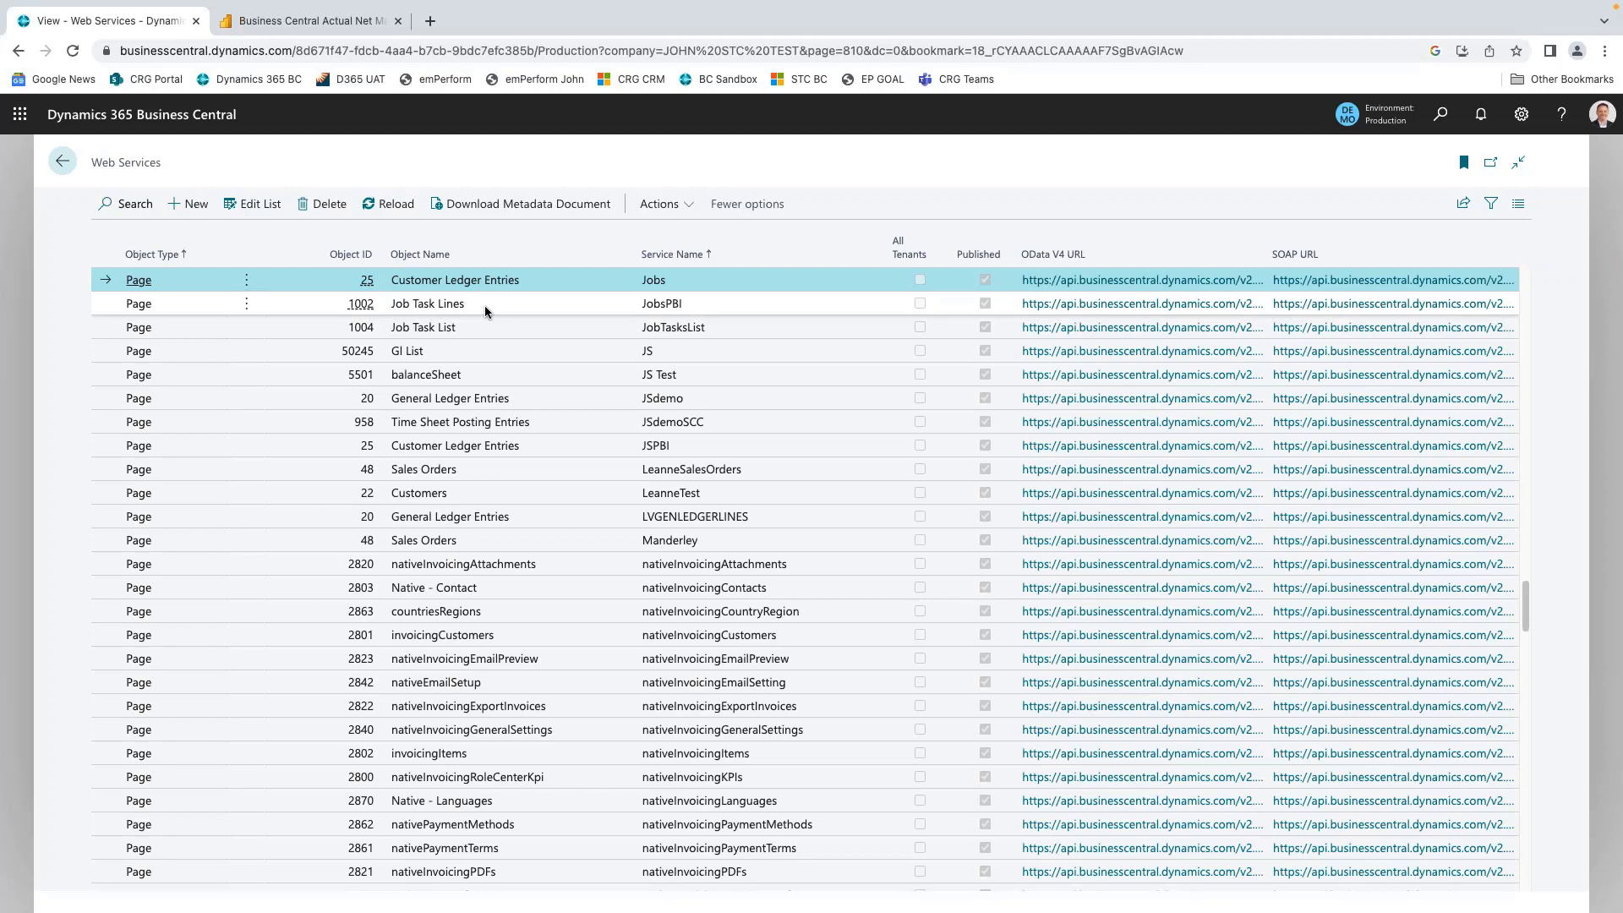
# Return to the Role Center and list the SmartList queries: Sales Line, PO Line and GL Line List
pyautogui.click(62, 161)
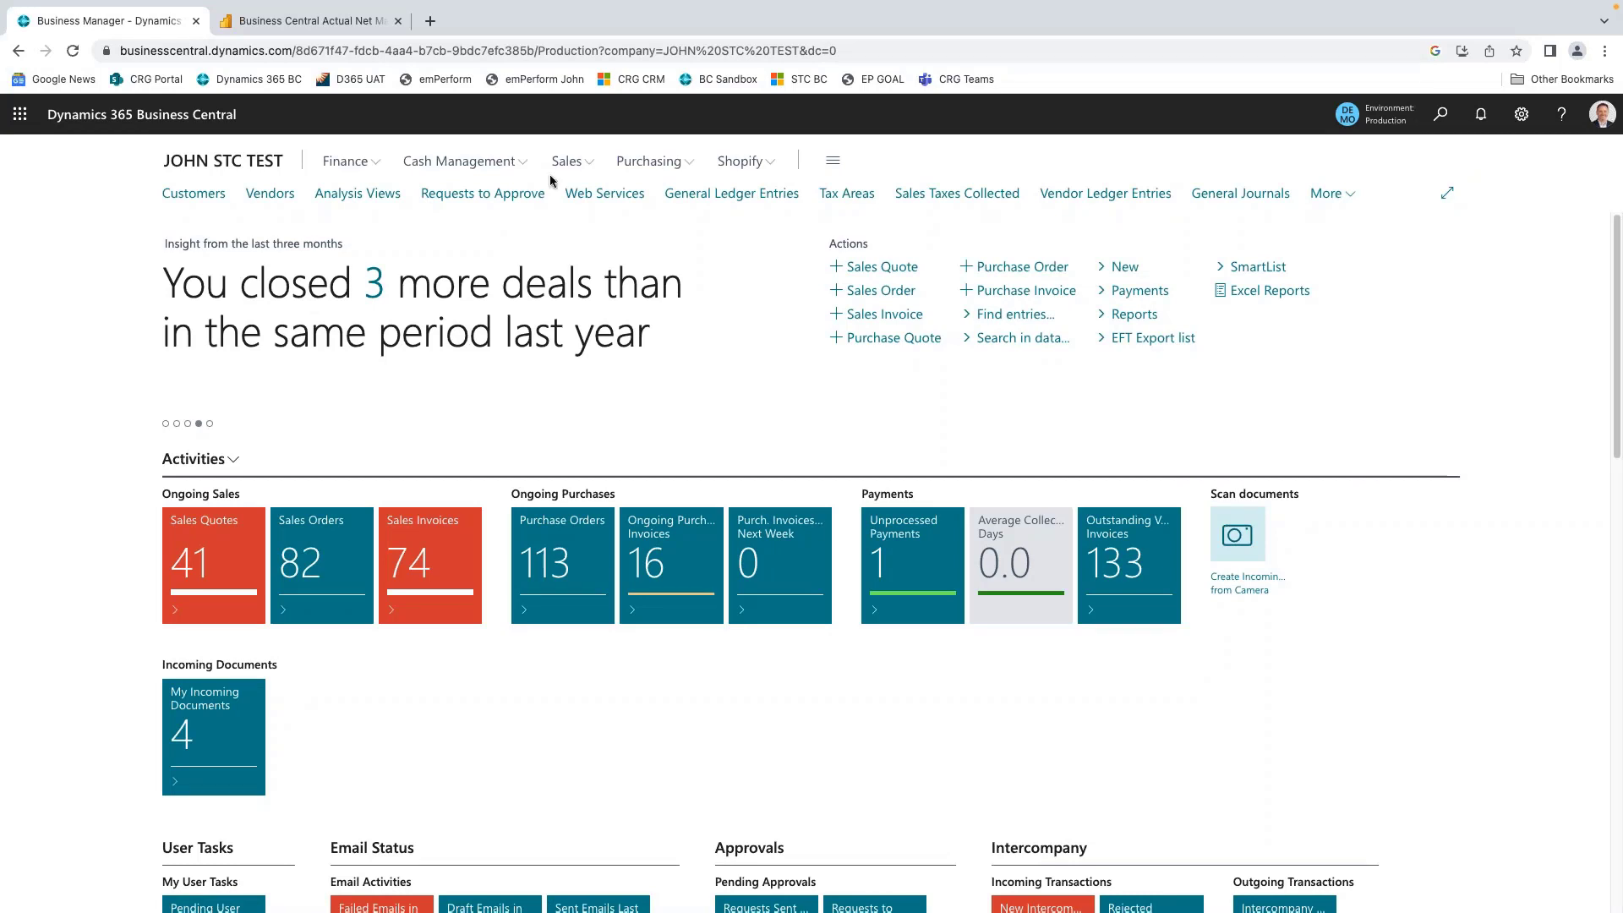
pyautogui.click(1272, 267)
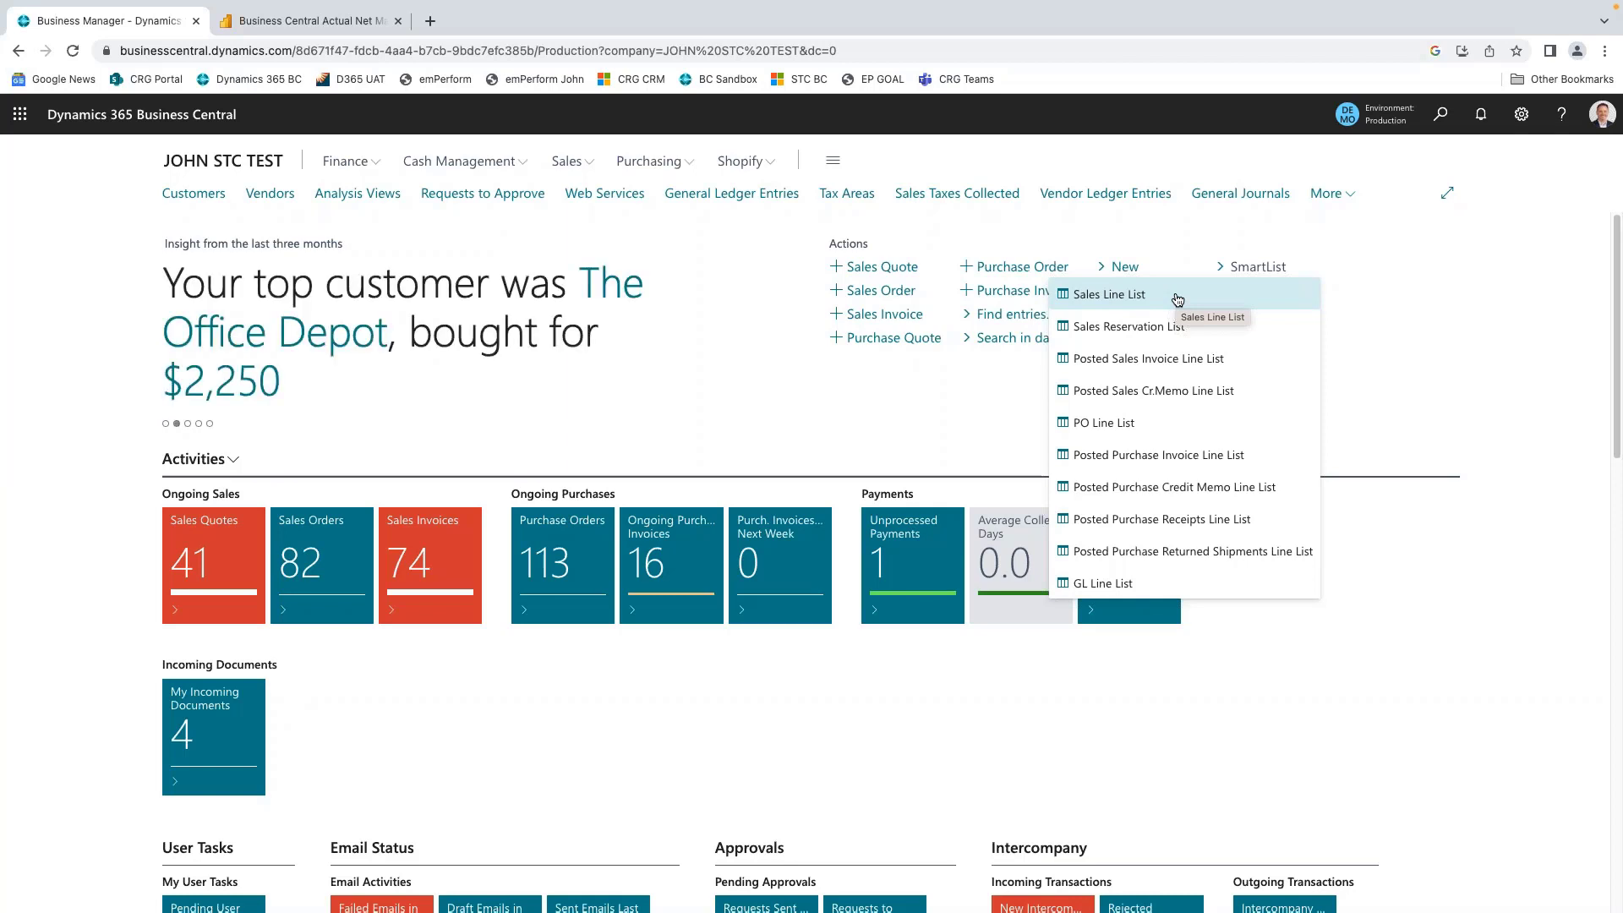
pyautogui.click(1177, 299)
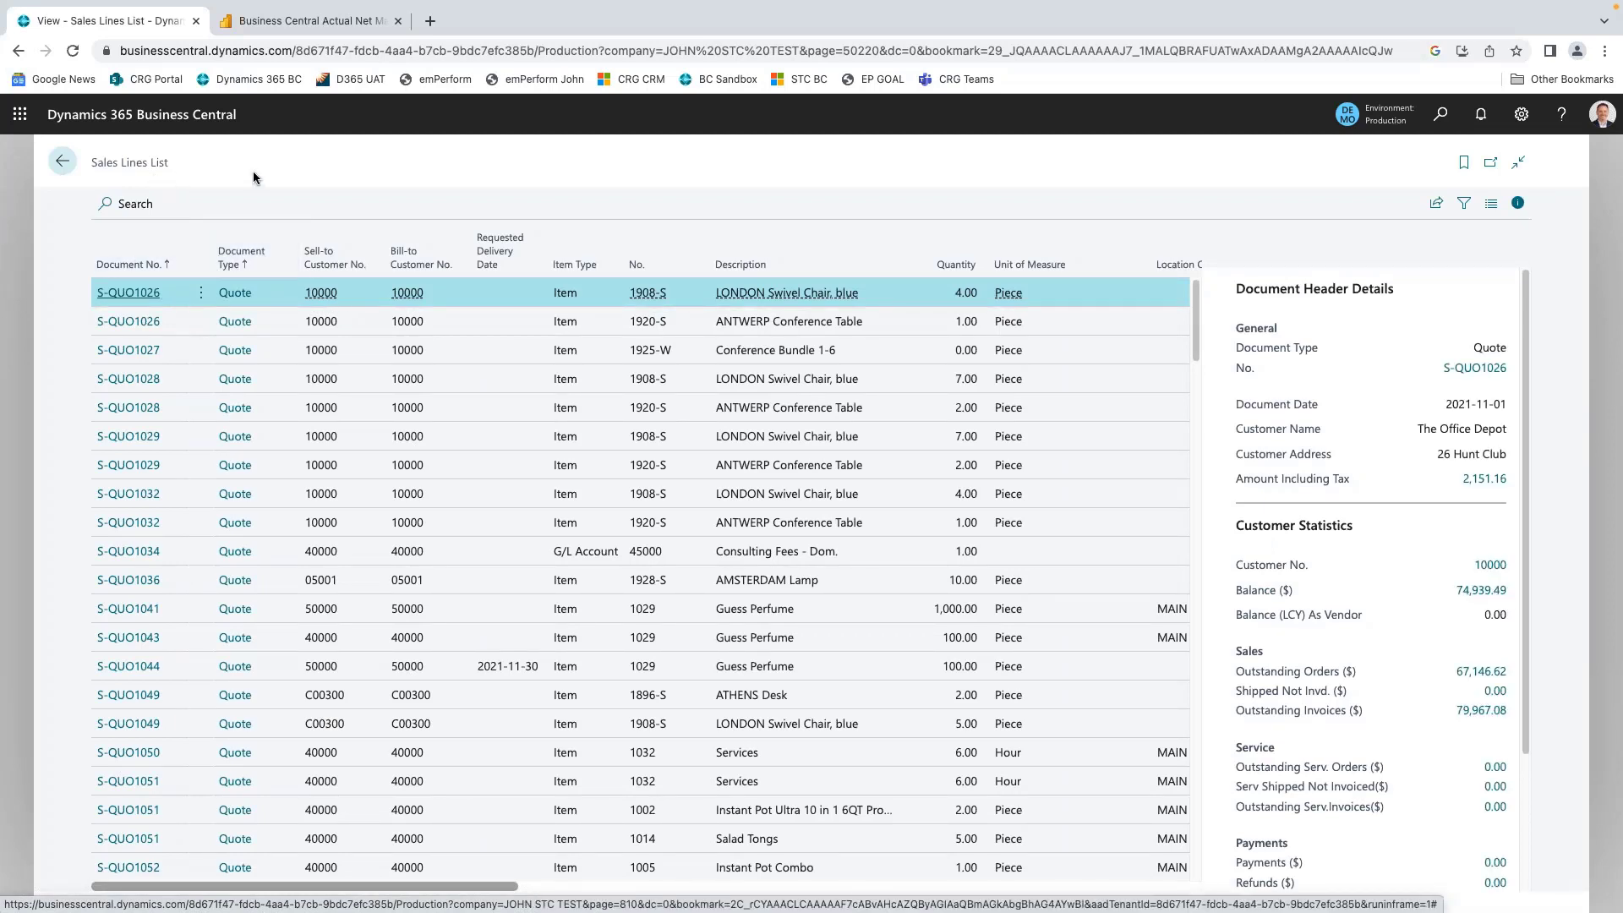
pyautogui.click(1517, 203)
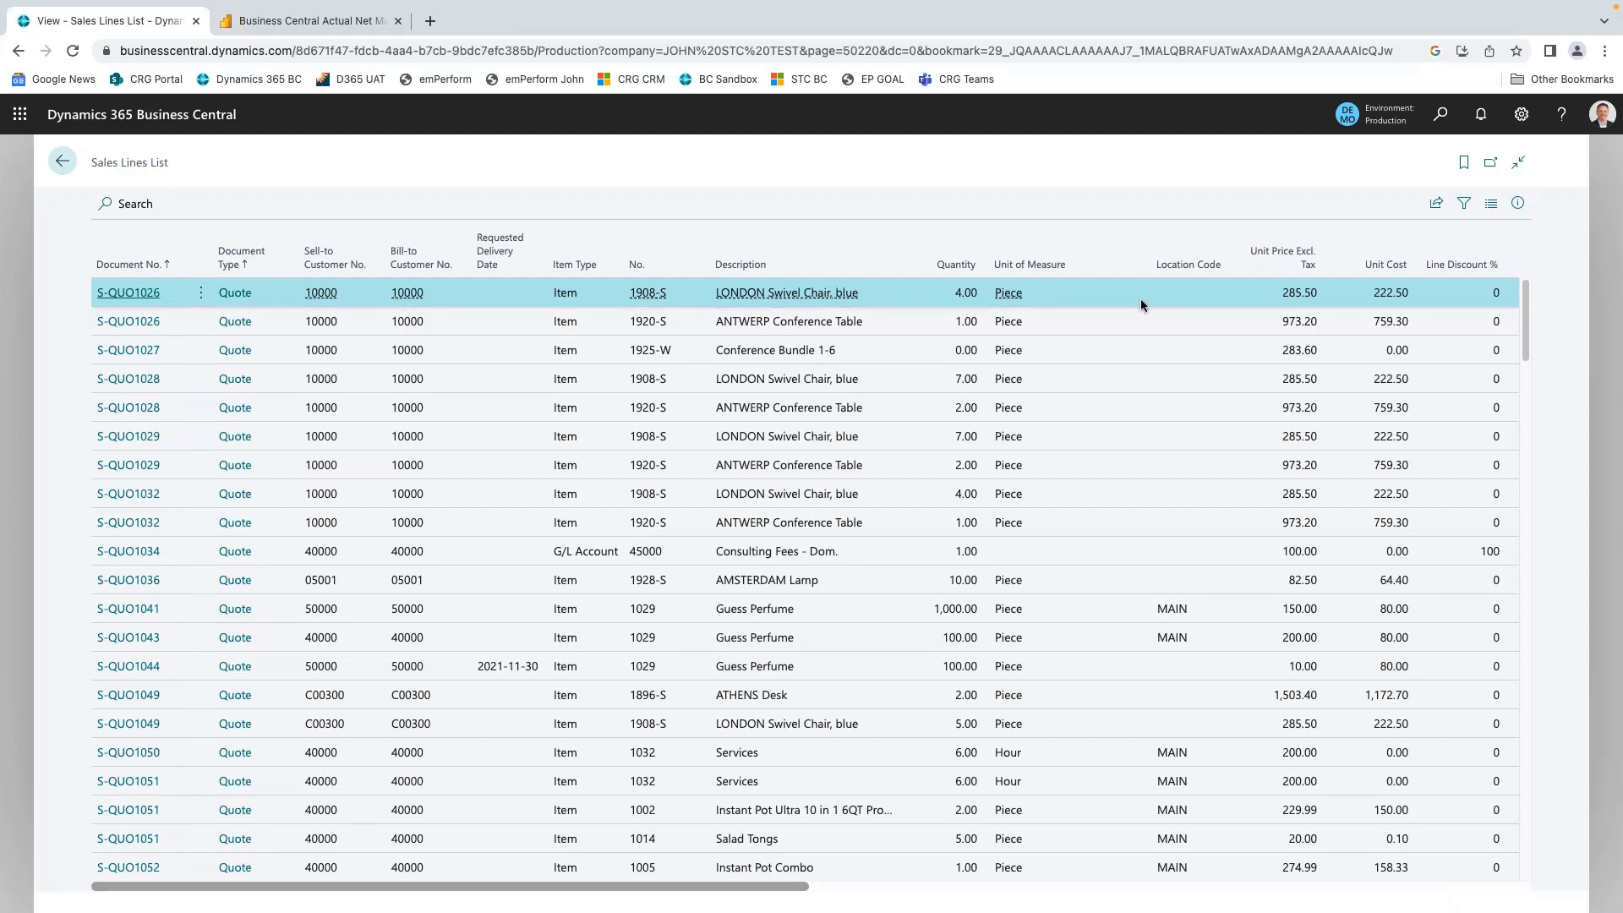
pyautogui.click(1521, 118)
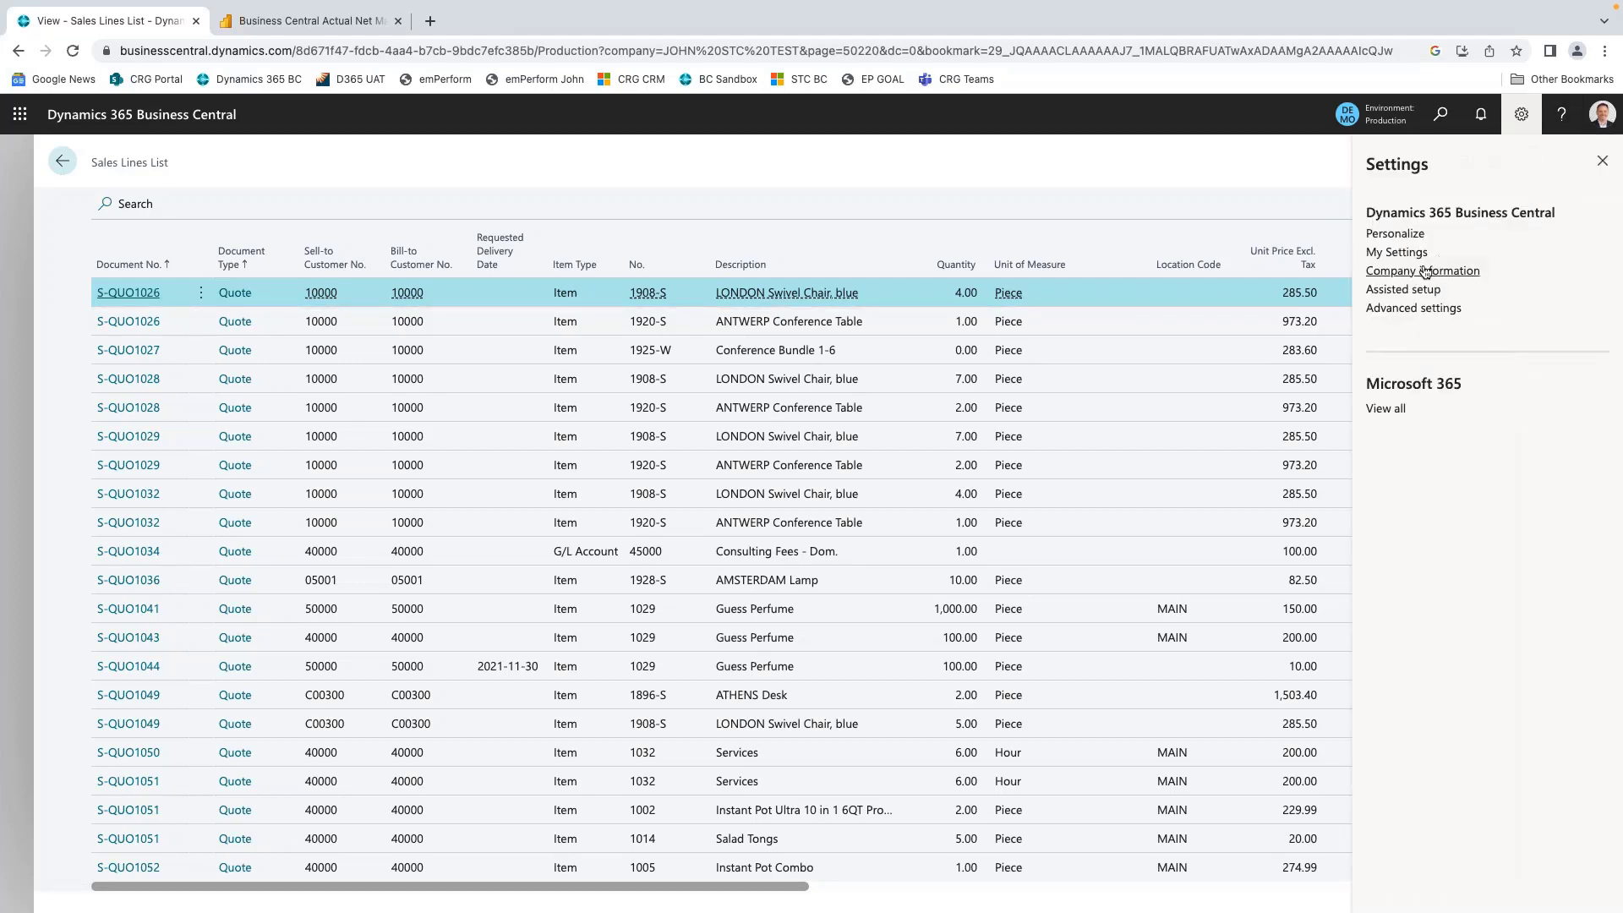
pyautogui.click(1401, 232)
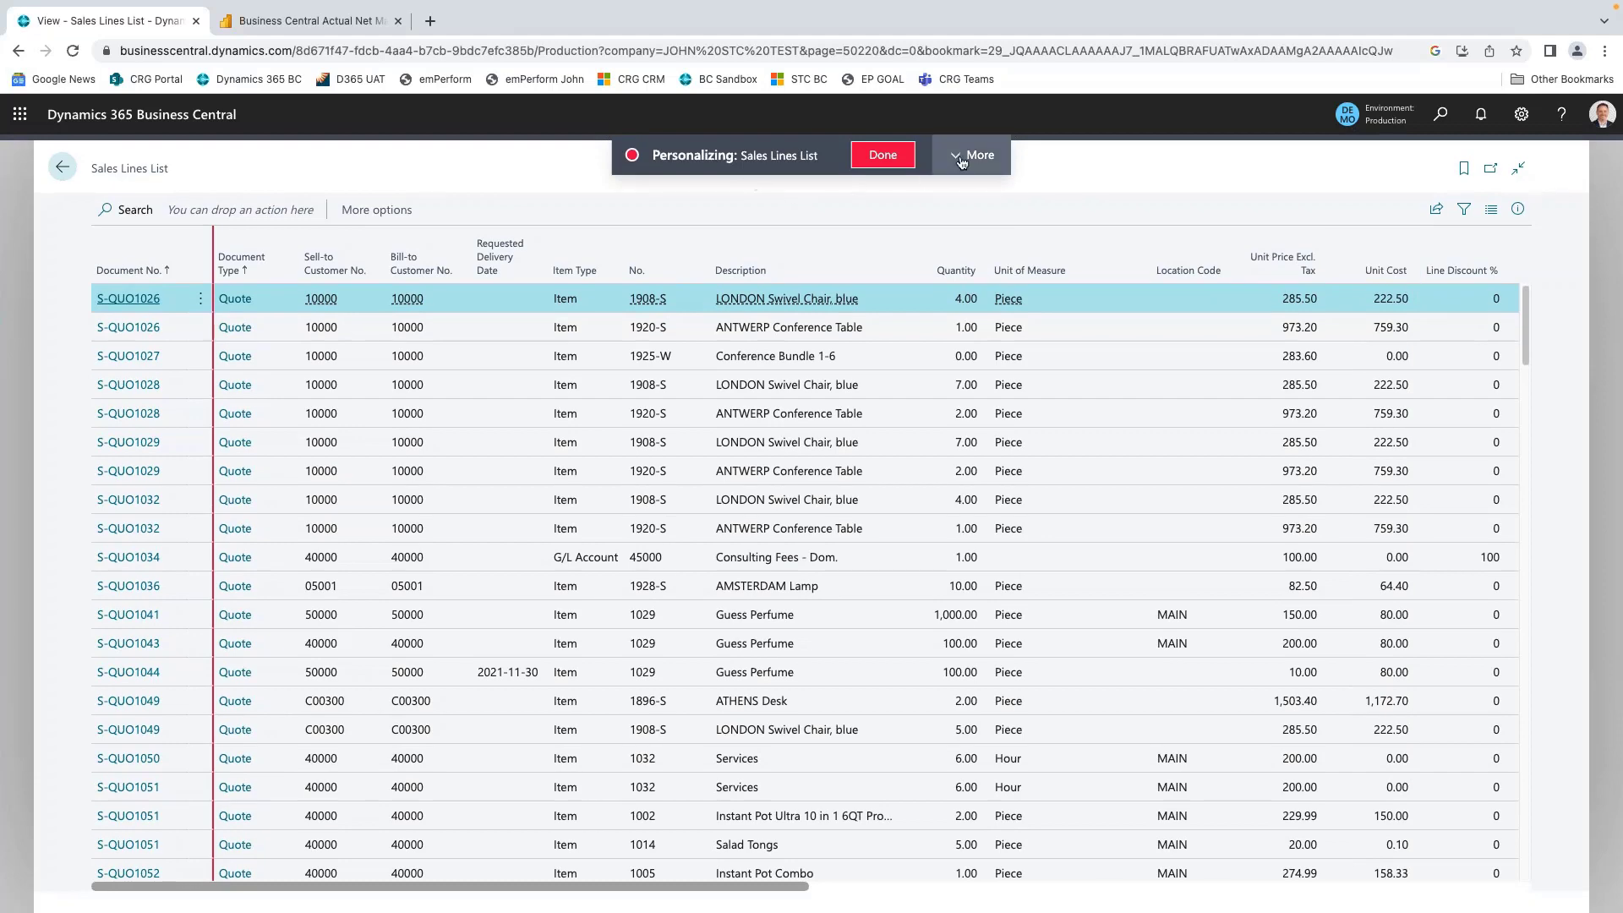
pyautogui.click(971, 155)
pyautogui.click(290, 159)
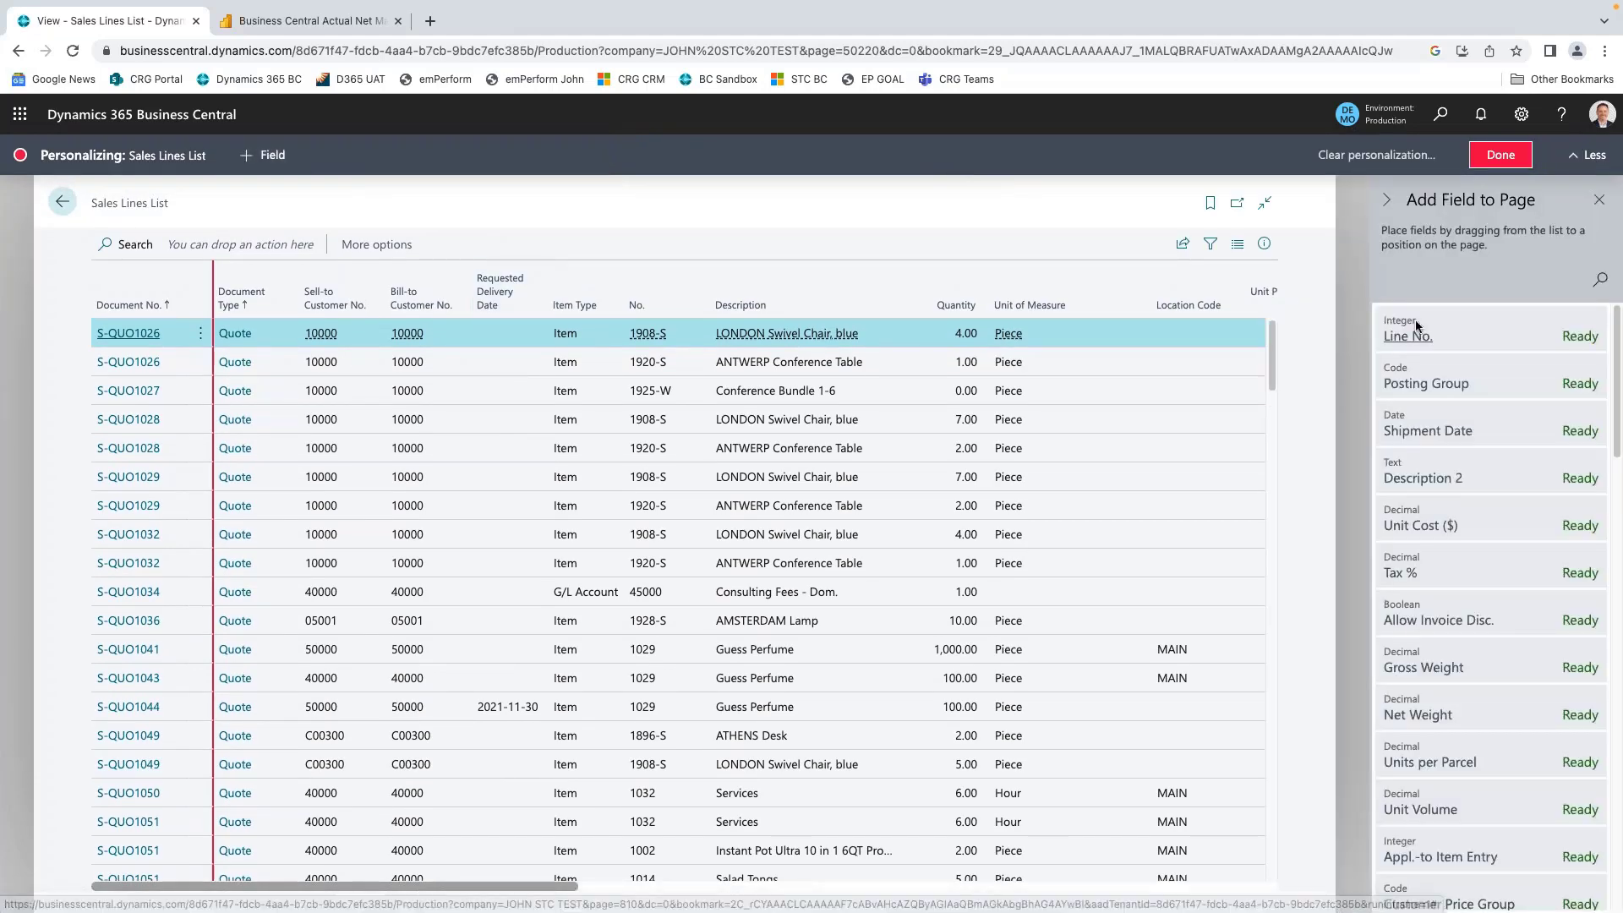
pyautogui.scroll(-12, 1454, 389)
pyautogui.scroll(-3, 1488, 464)
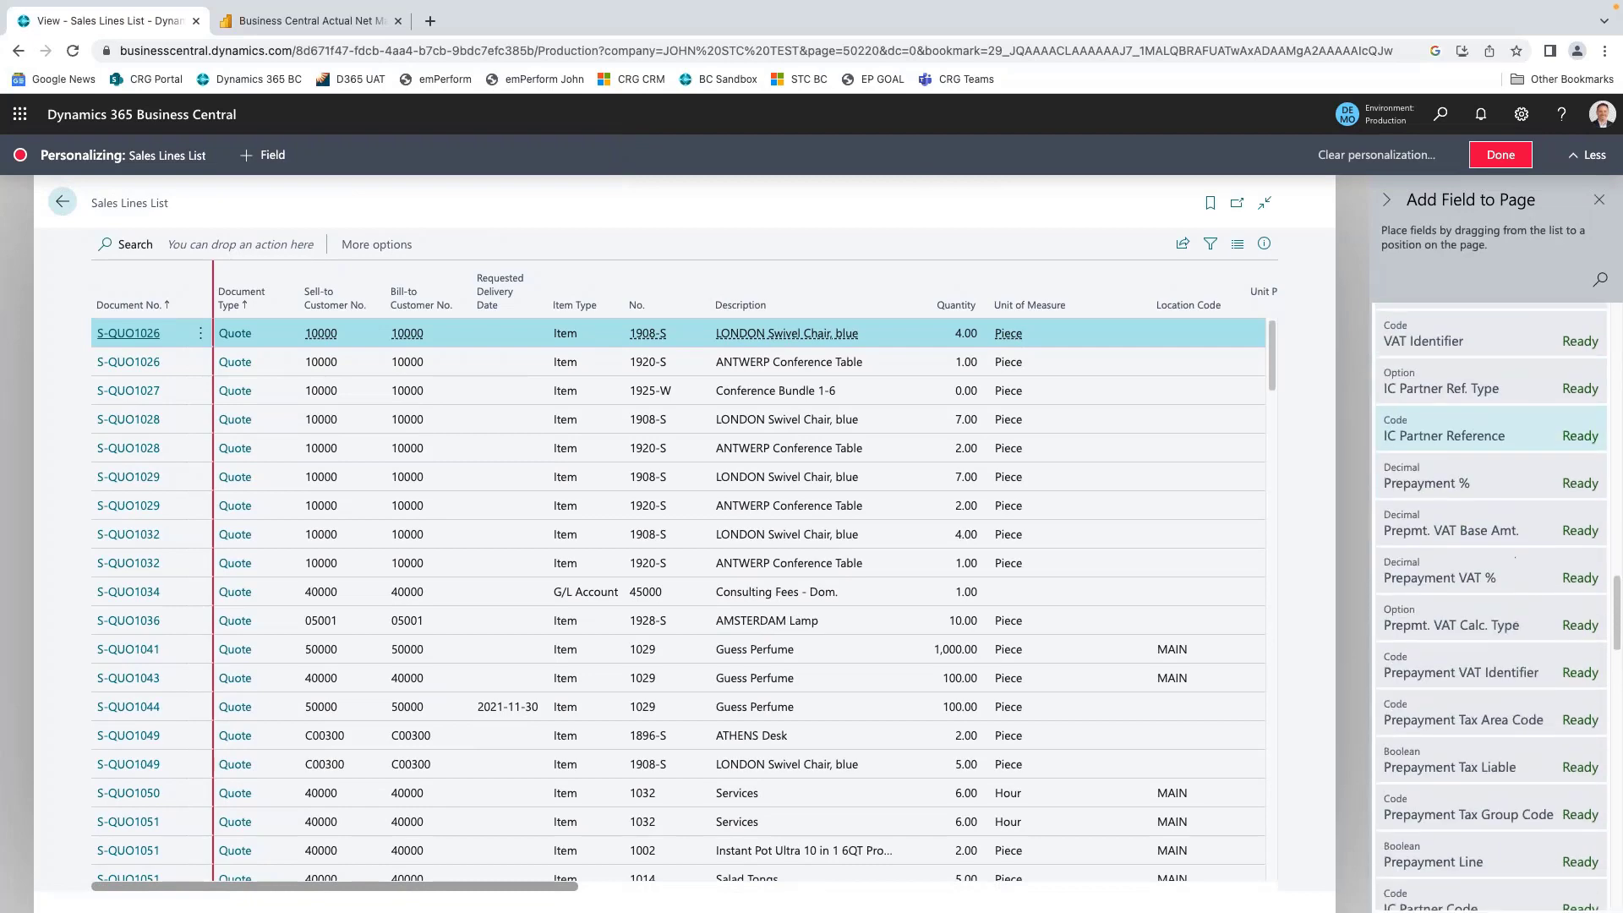
pyautogui.click(1500, 154)
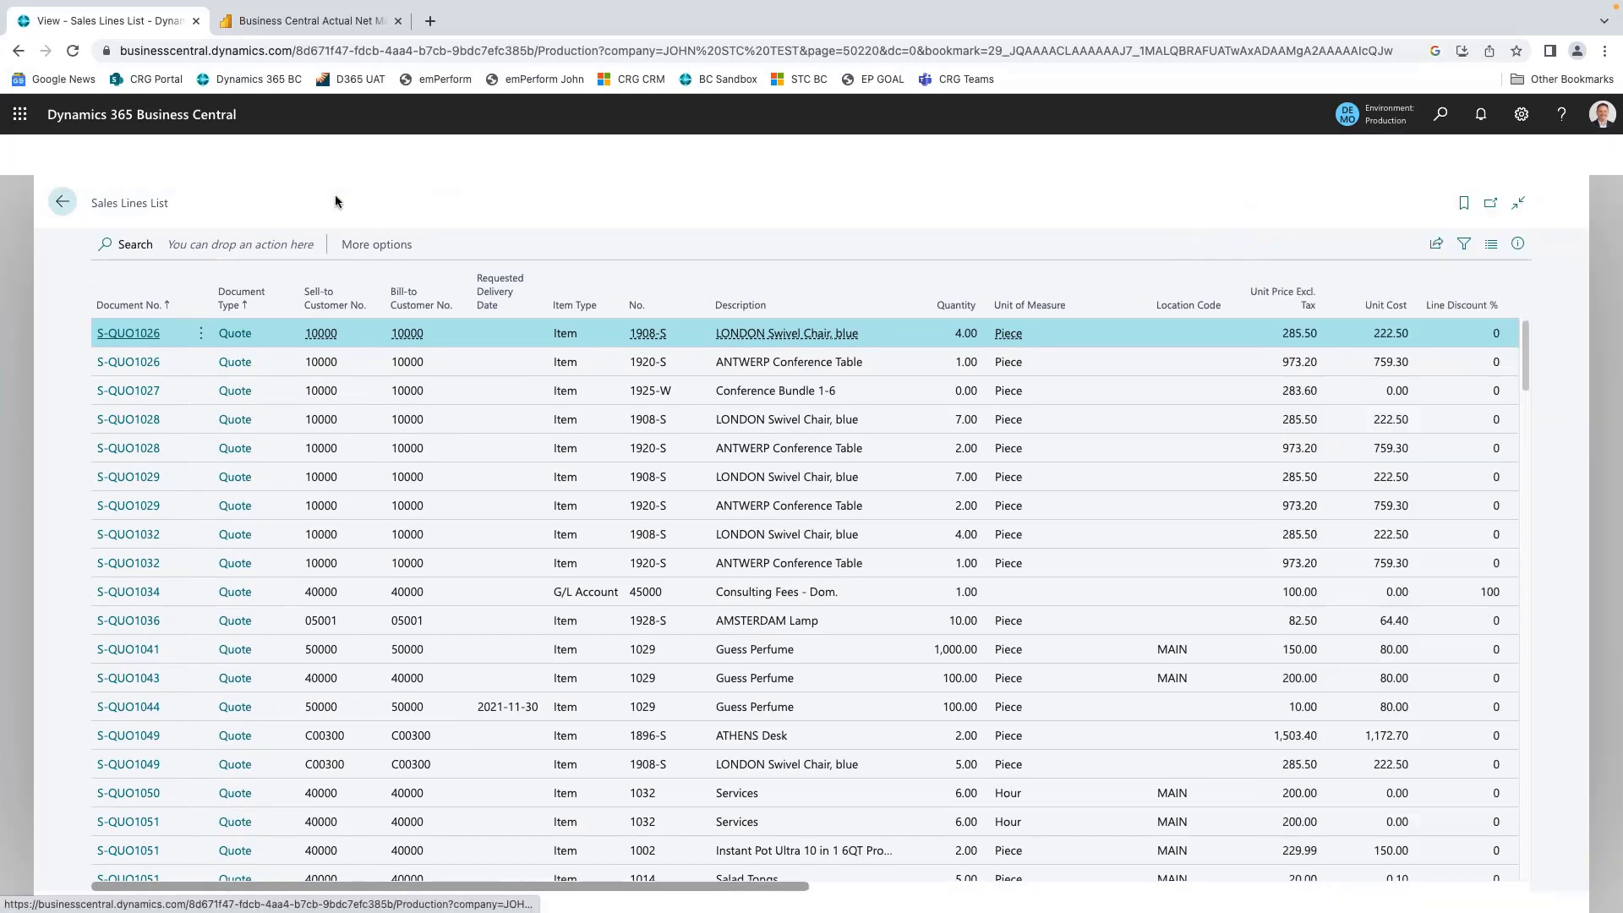
pyautogui.click(64, 164)
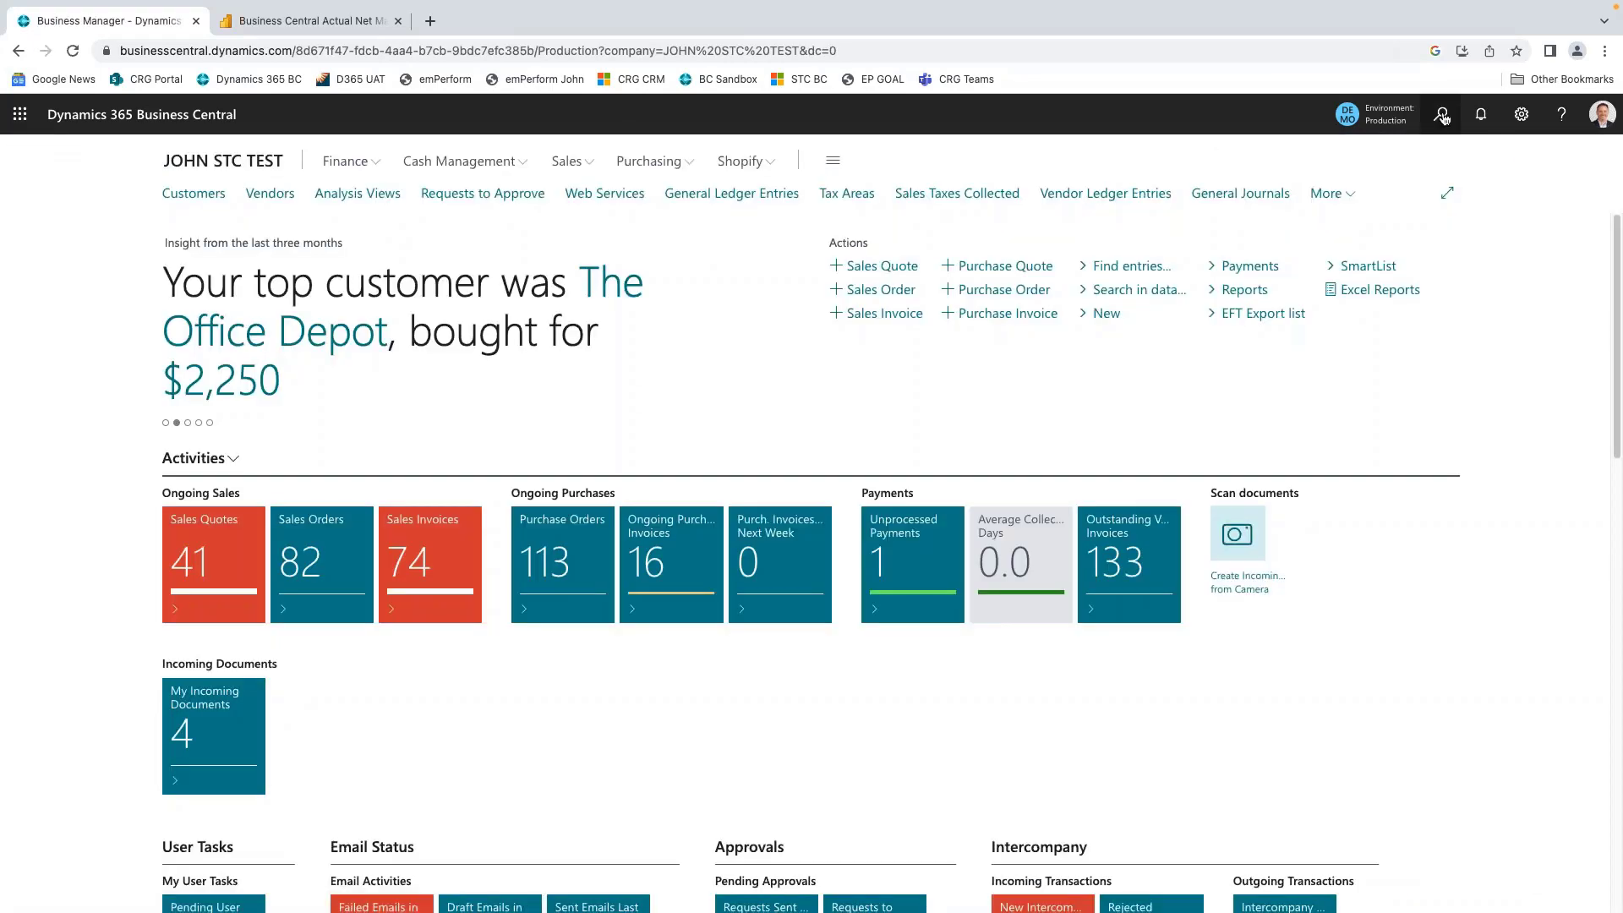
# Find and open the Web Services page by searching for 'serv'
pyautogui.click(1441, 115)
pyautogui.write('webser')
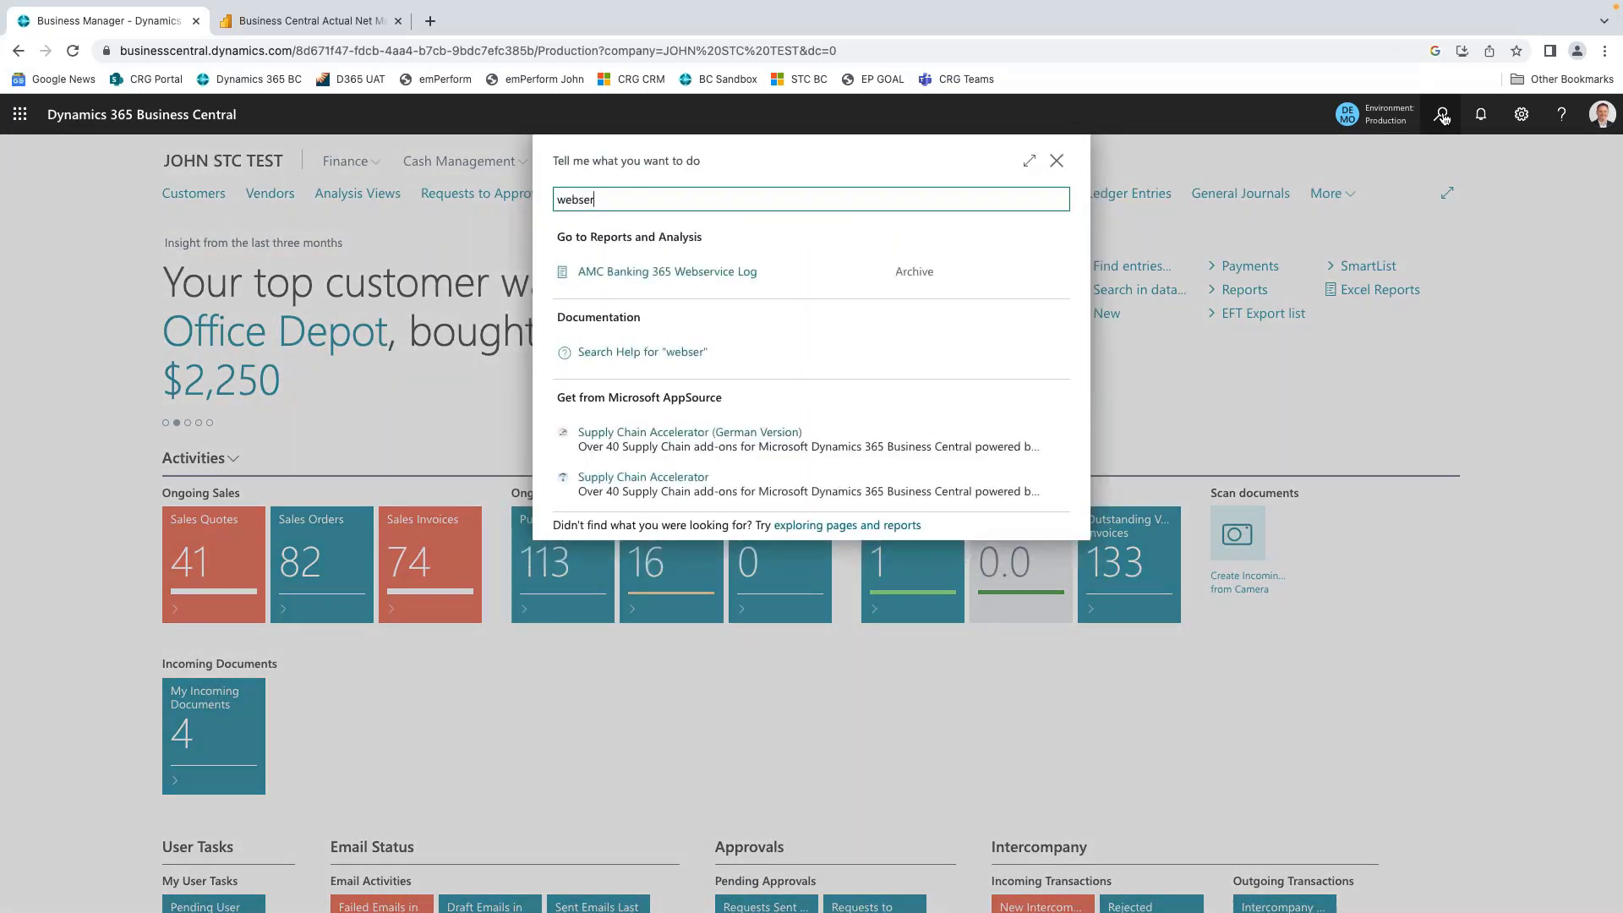
pyautogui.press('BackSpace')
pyautogui.press('BackSpace')
pyautogui.write('serv')
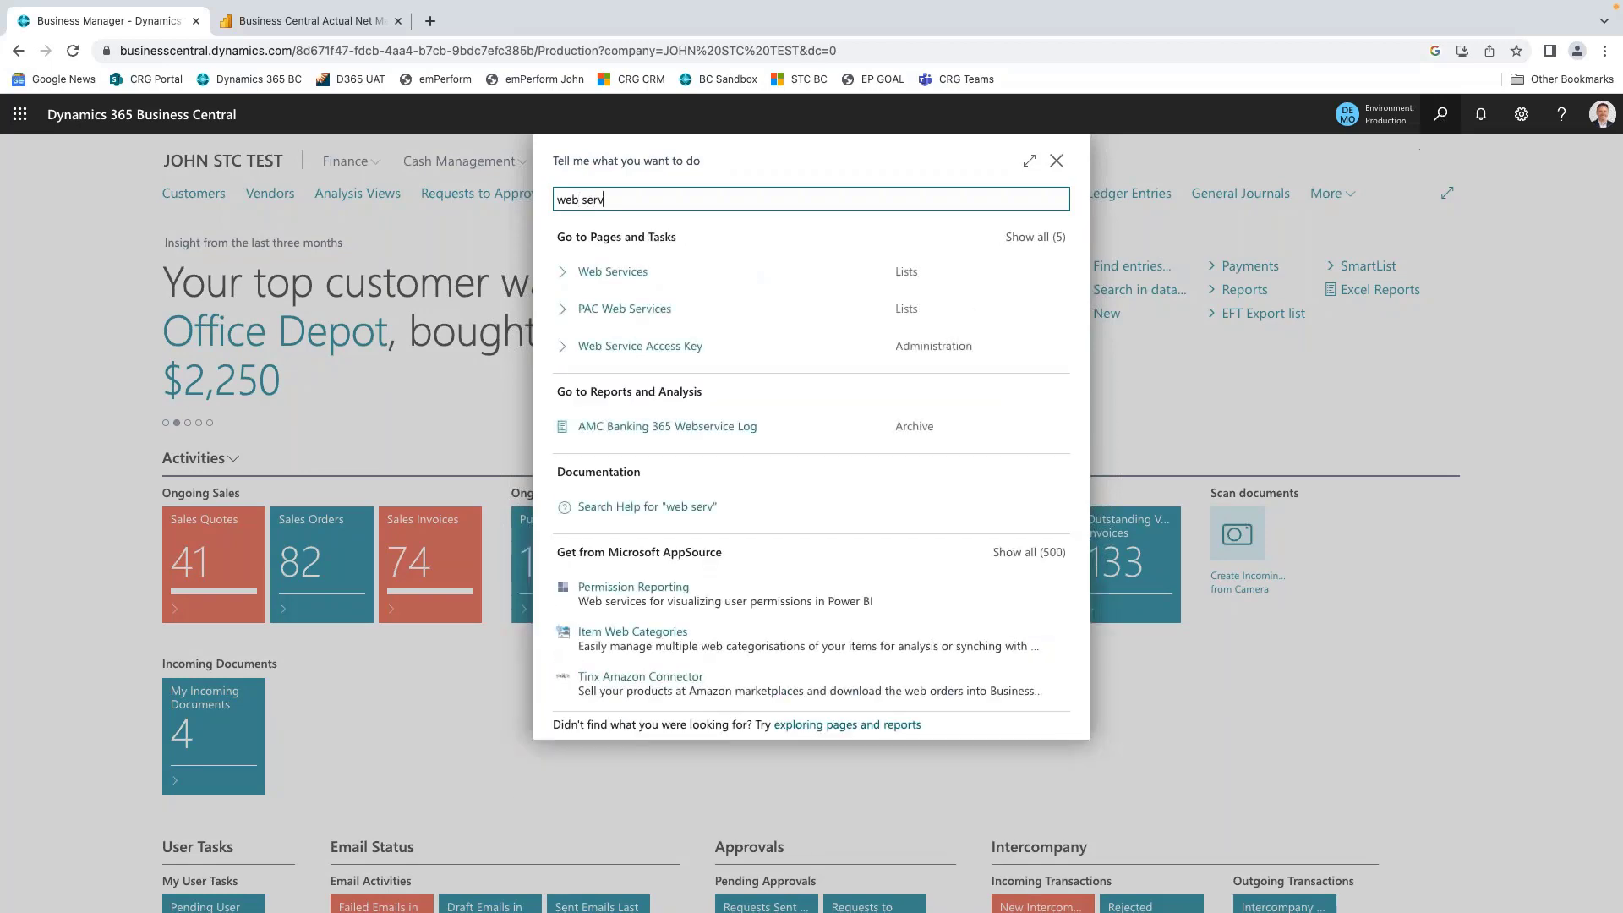
pyautogui.click(596, 272)
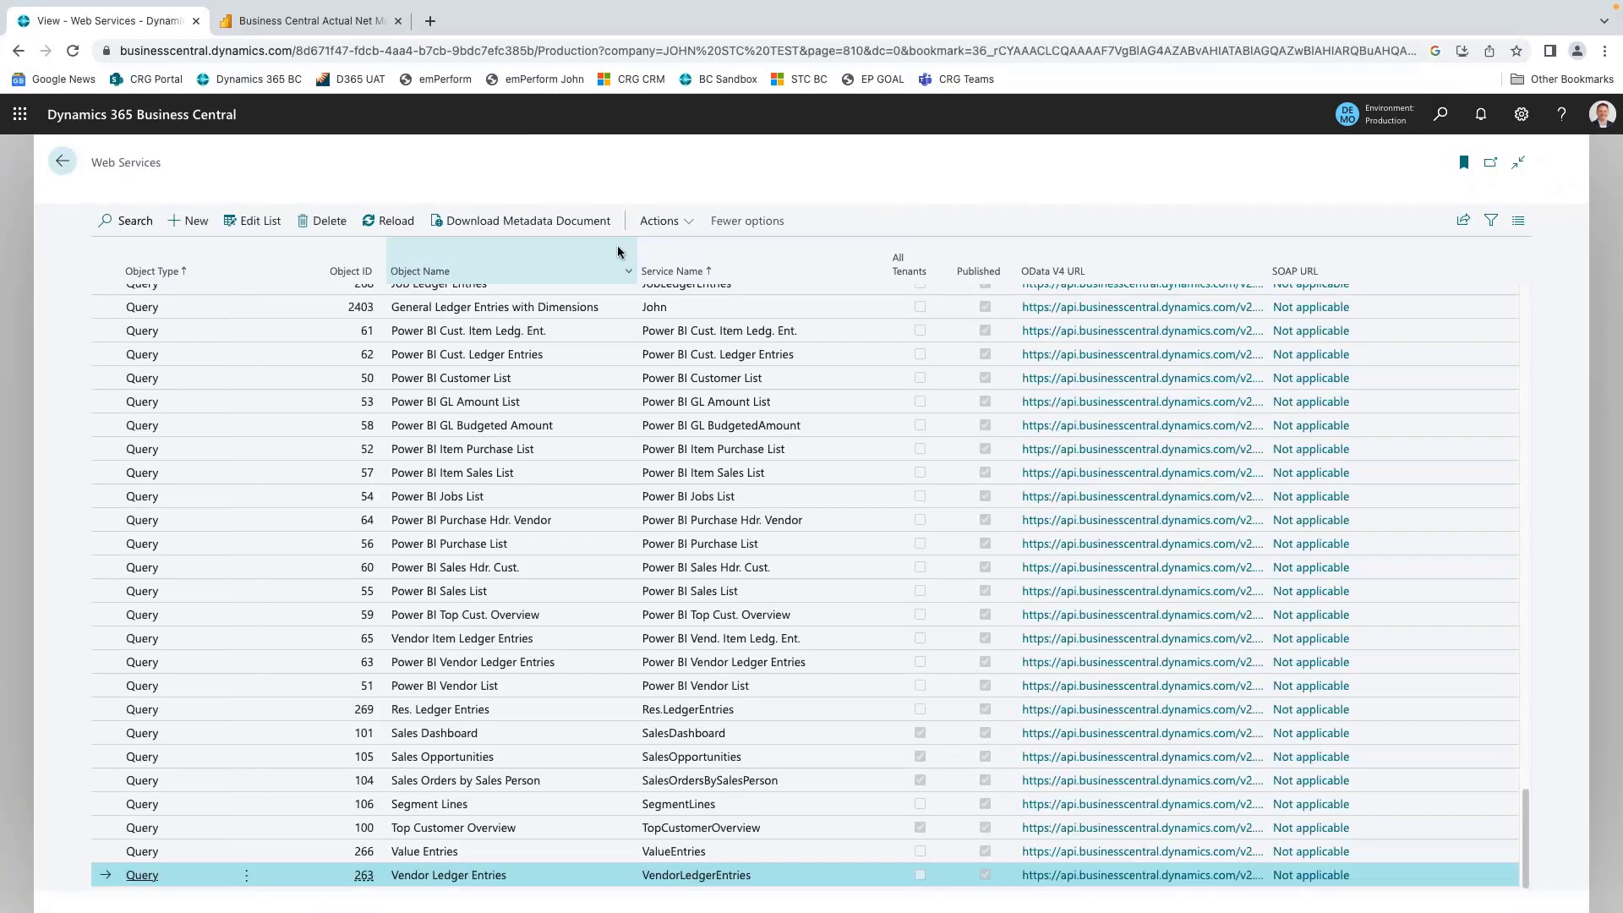
# Start a new reporting data set with Create Data Set and advance past the wizard's opening pages
pyautogui.click(663, 244)
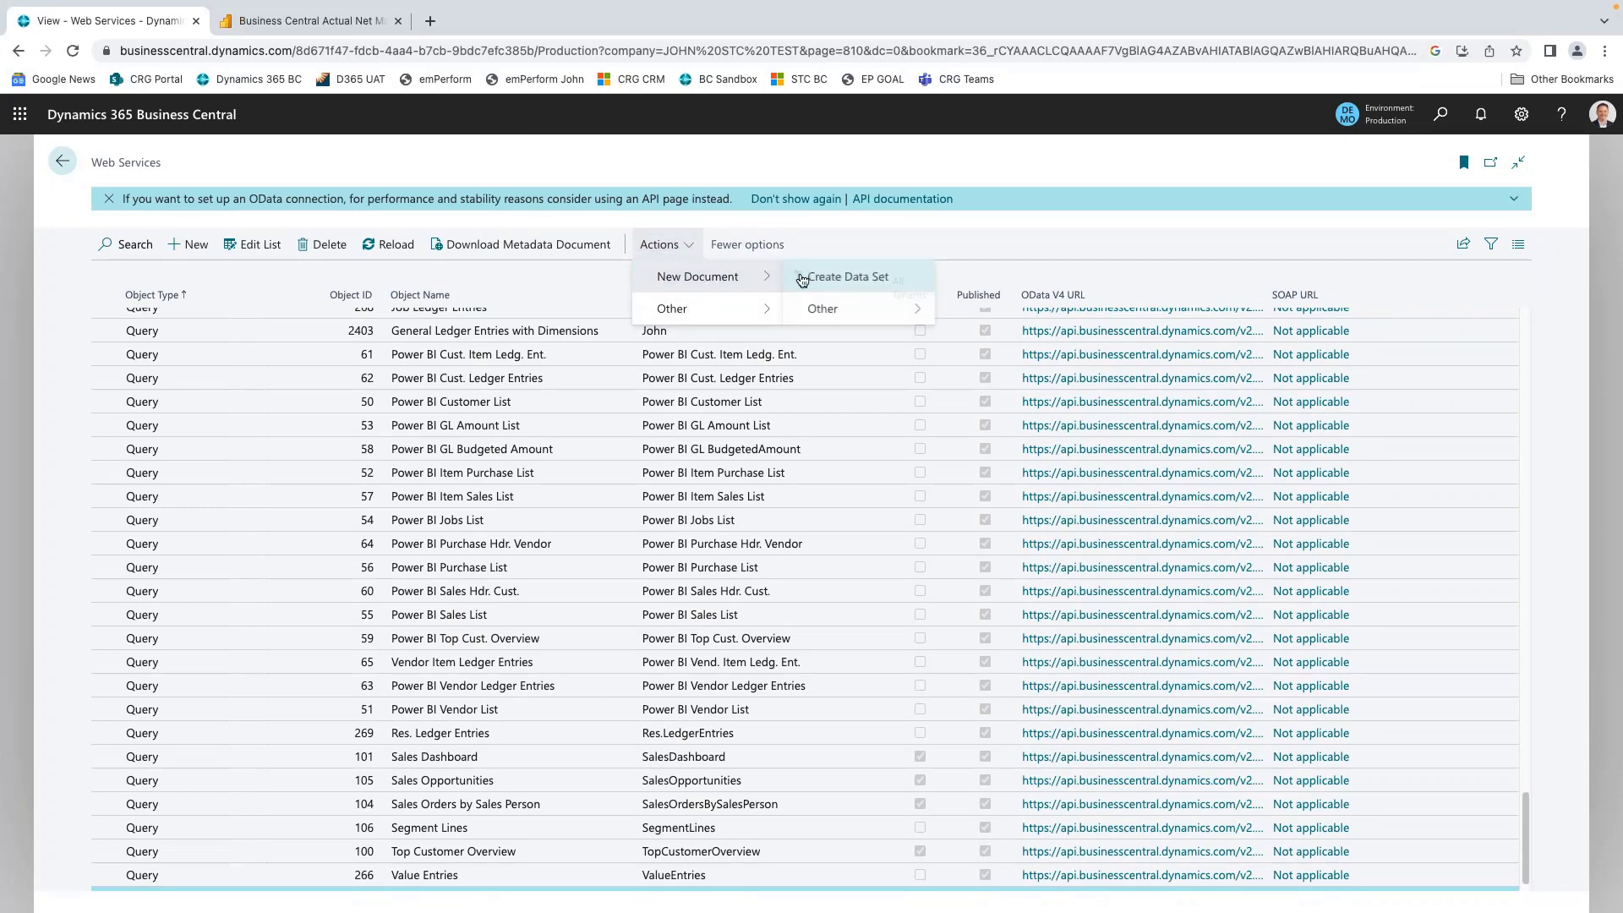
pyautogui.click(824, 281)
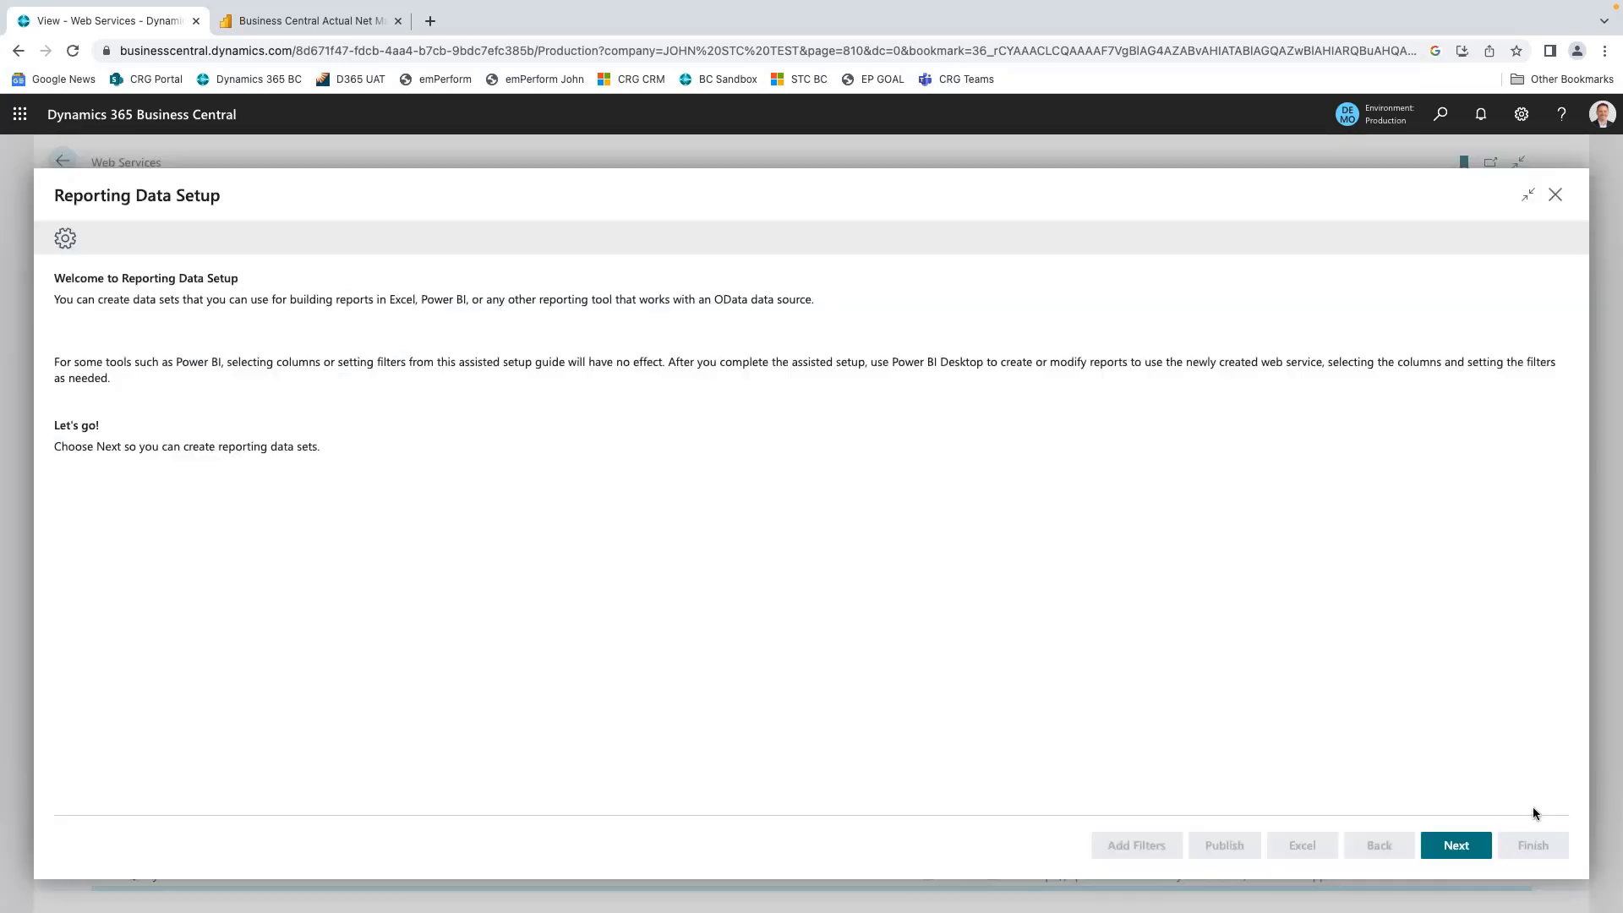
pyautogui.click(1469, 841)
pyautogui.click(341, 303)
pyautogui.click(1458, 848)
# Name the data set 'Connectionssalesline' and filter the Data Source Id lookup to CRG pages
pyautogui.click(719, 321)
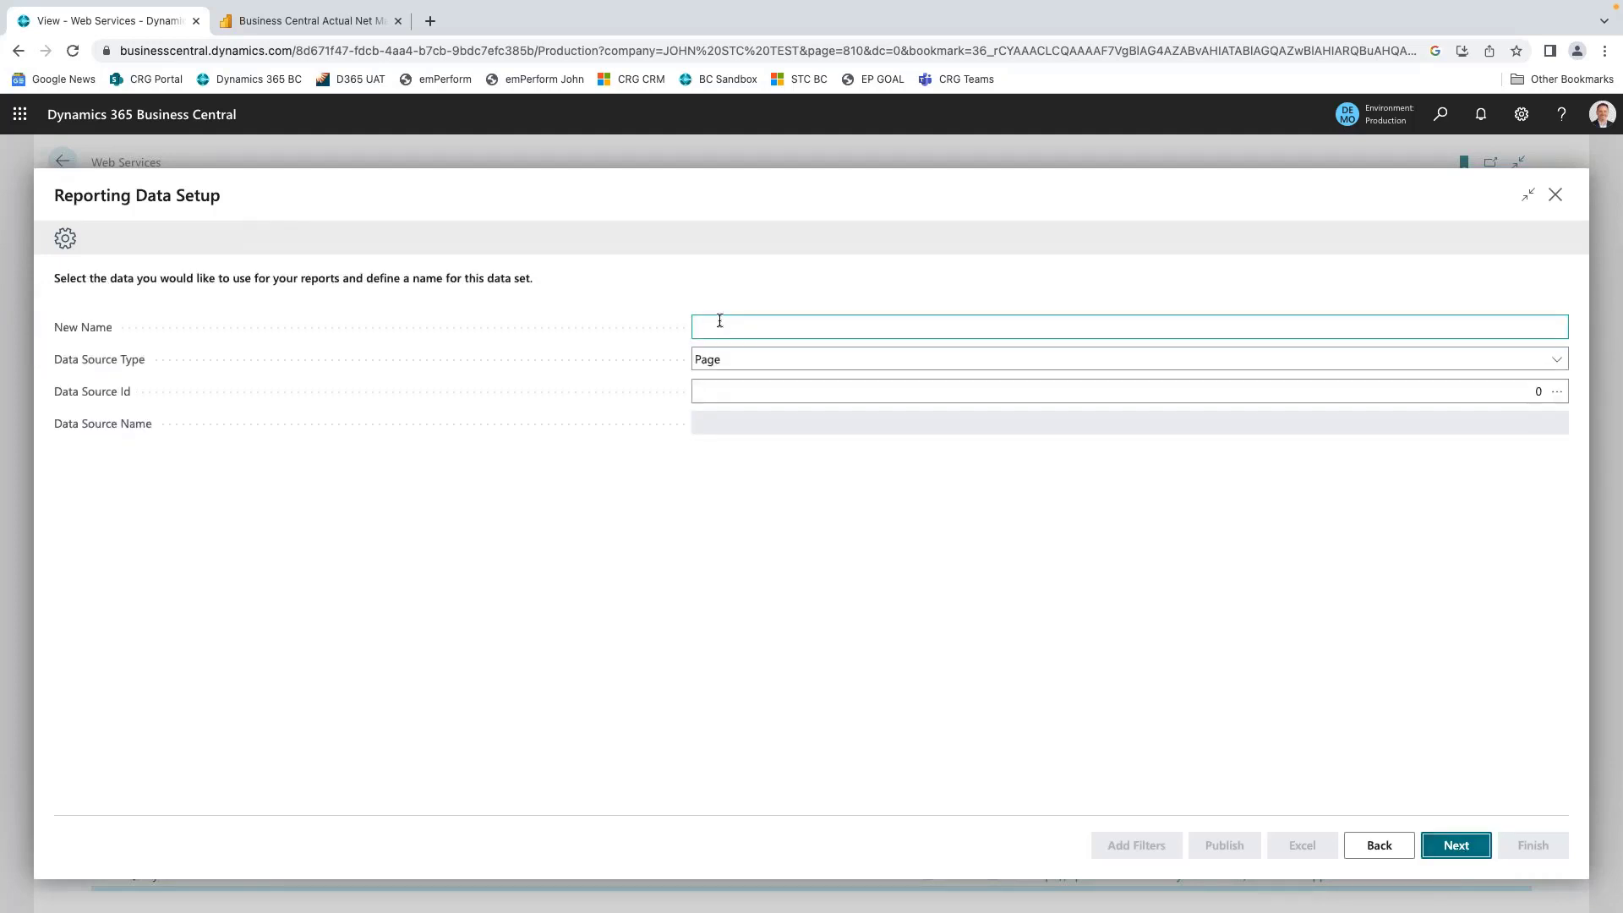
pyautogui.write('Connec')
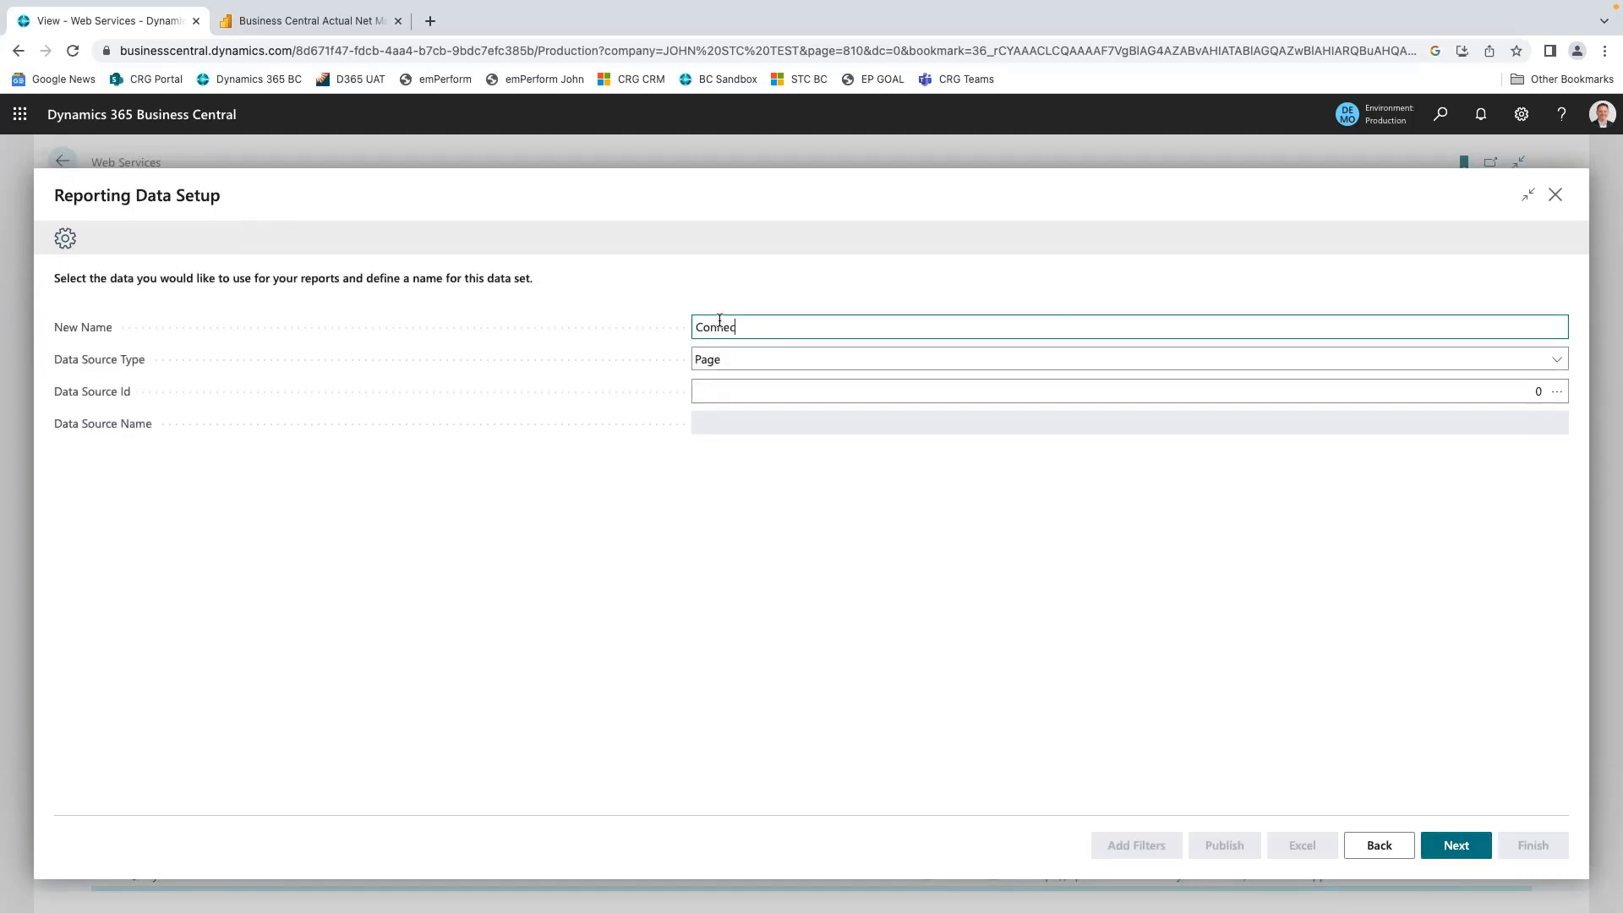
pyautogui.write('tions sample')
pyautogui.press('BackSpace')
pyautogui.press('BackSpace')
pyautogui.press('BackSpace')
pyautogui.press('BackSpace')
pyautogui.press('BackSpace')
pyautogui.press('BackSpace')
pyautogui.write('alesline')
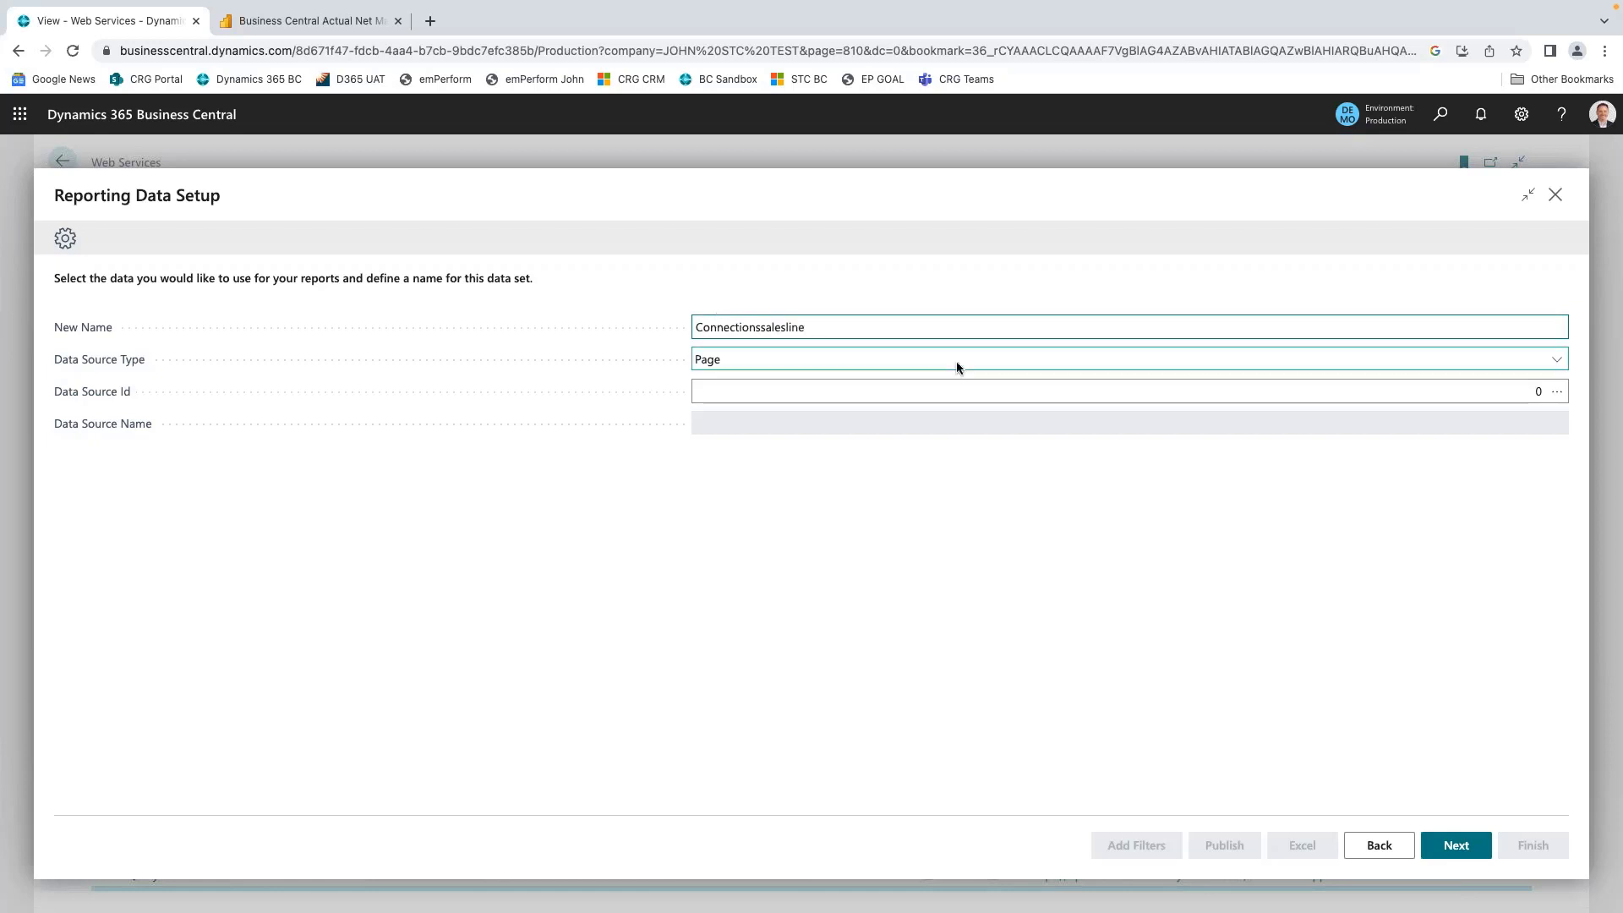
pyautogui.click(1557, 392)
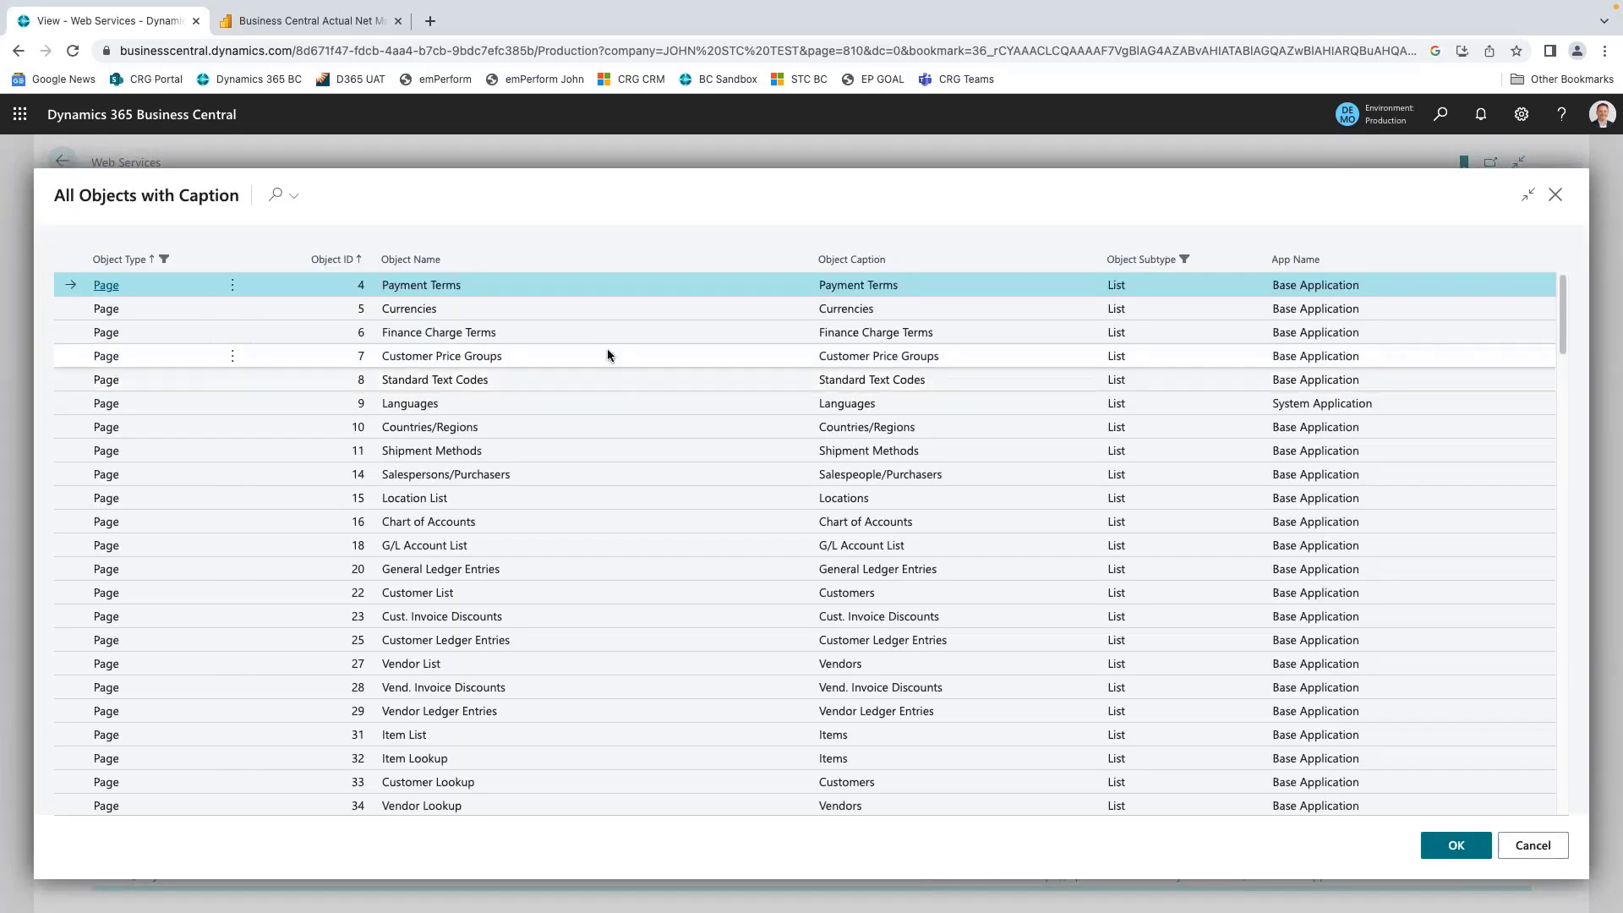
pyautogui.click(278, 196)
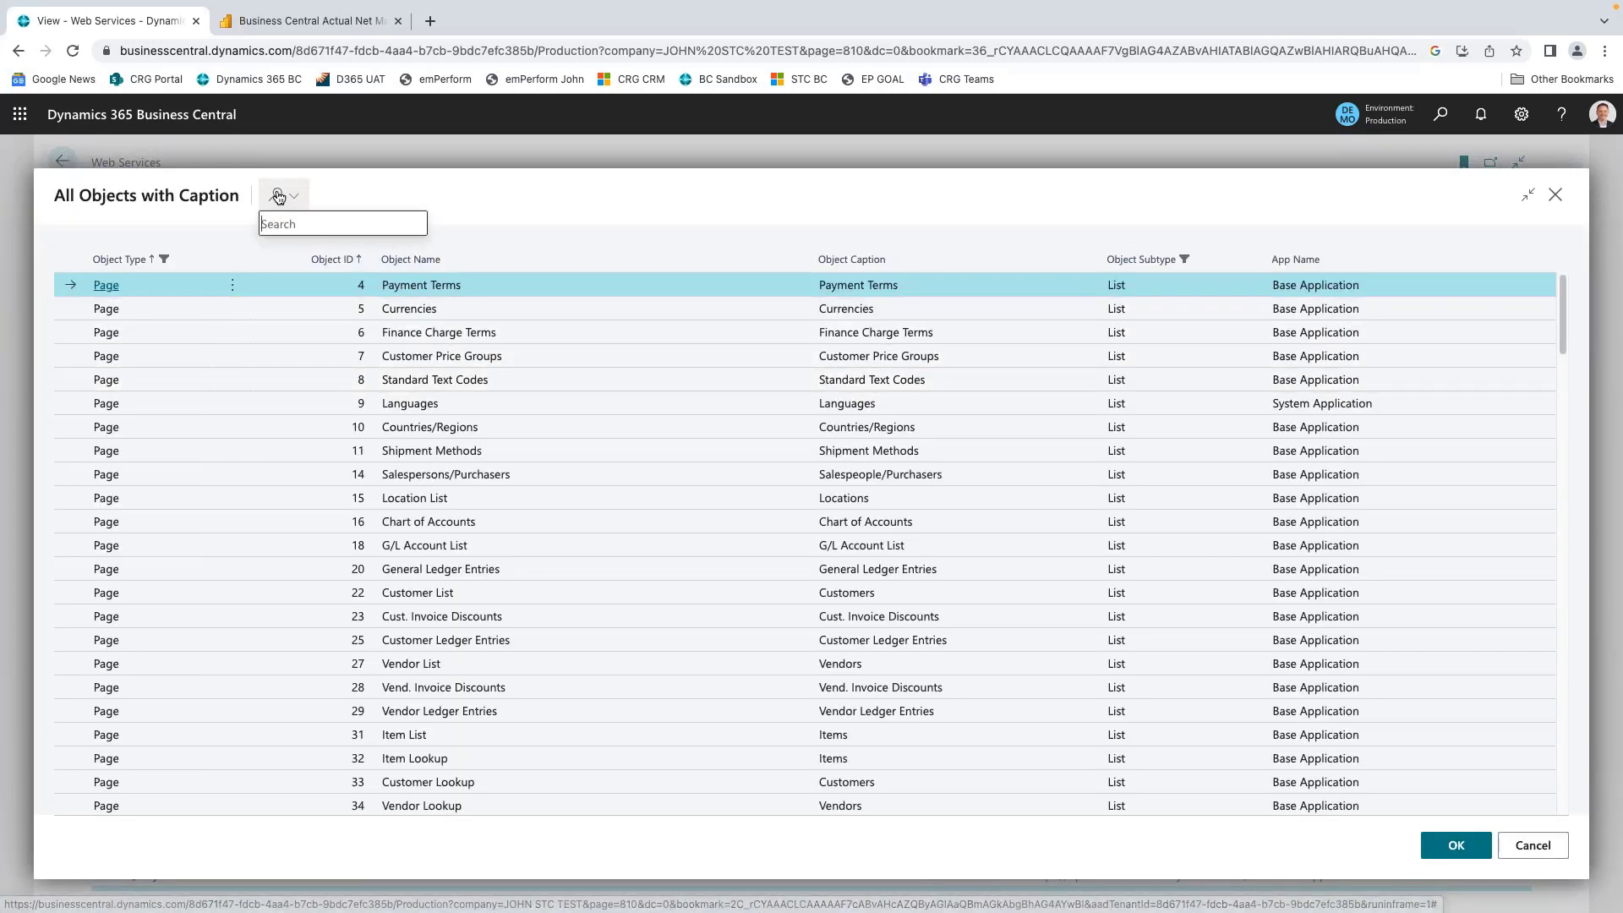
pyautogui.write('CRG')
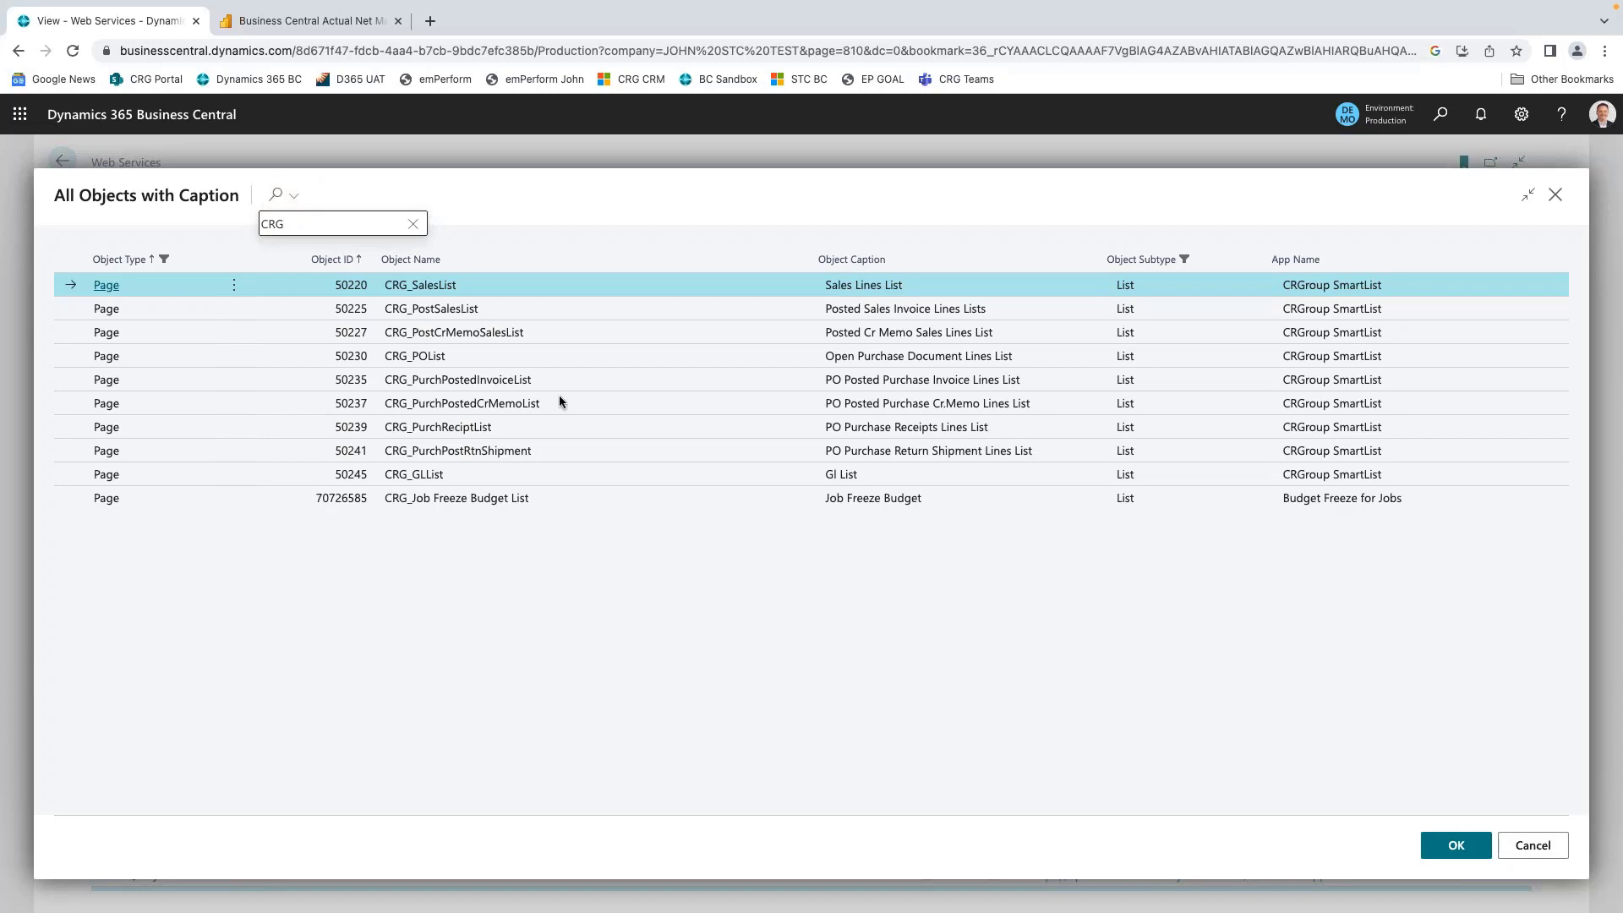
# Base the data set on CRG_SalesList, review its Sales Line fields, and publish it as OData
pyautogui.click(1472, 858)
pyautogui.click(1455, 845)
pyautogui.moveTo(1563, 420); pyautogui.dragTo(1570, 677)
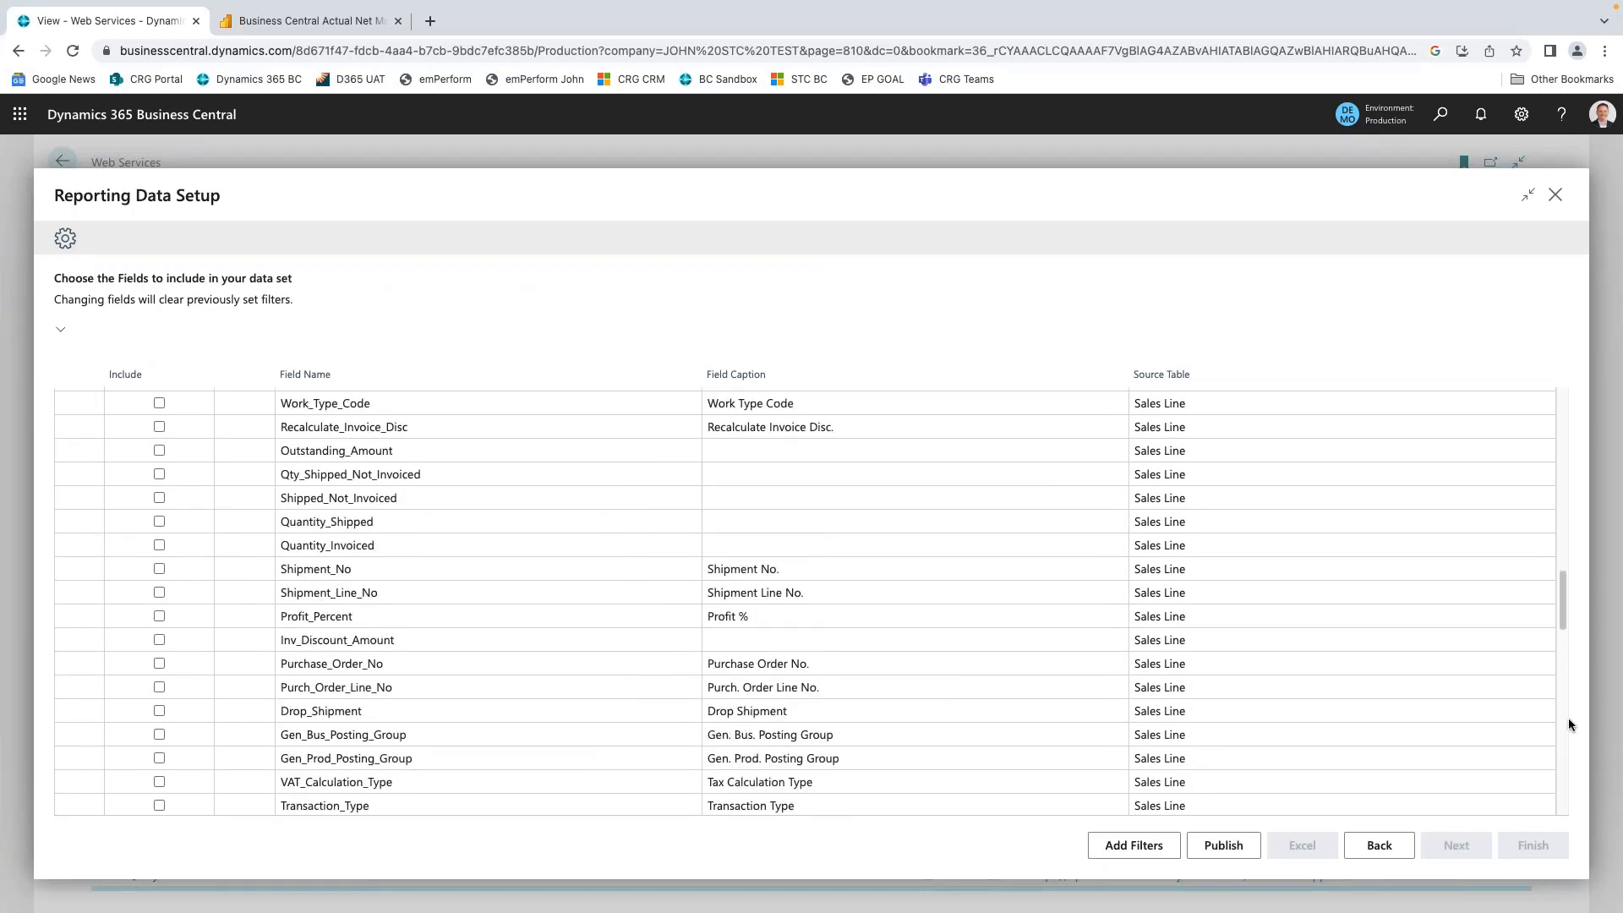
pyautogui.moveTo(1558, 623); pyautogui.dragTo(1570, 784)
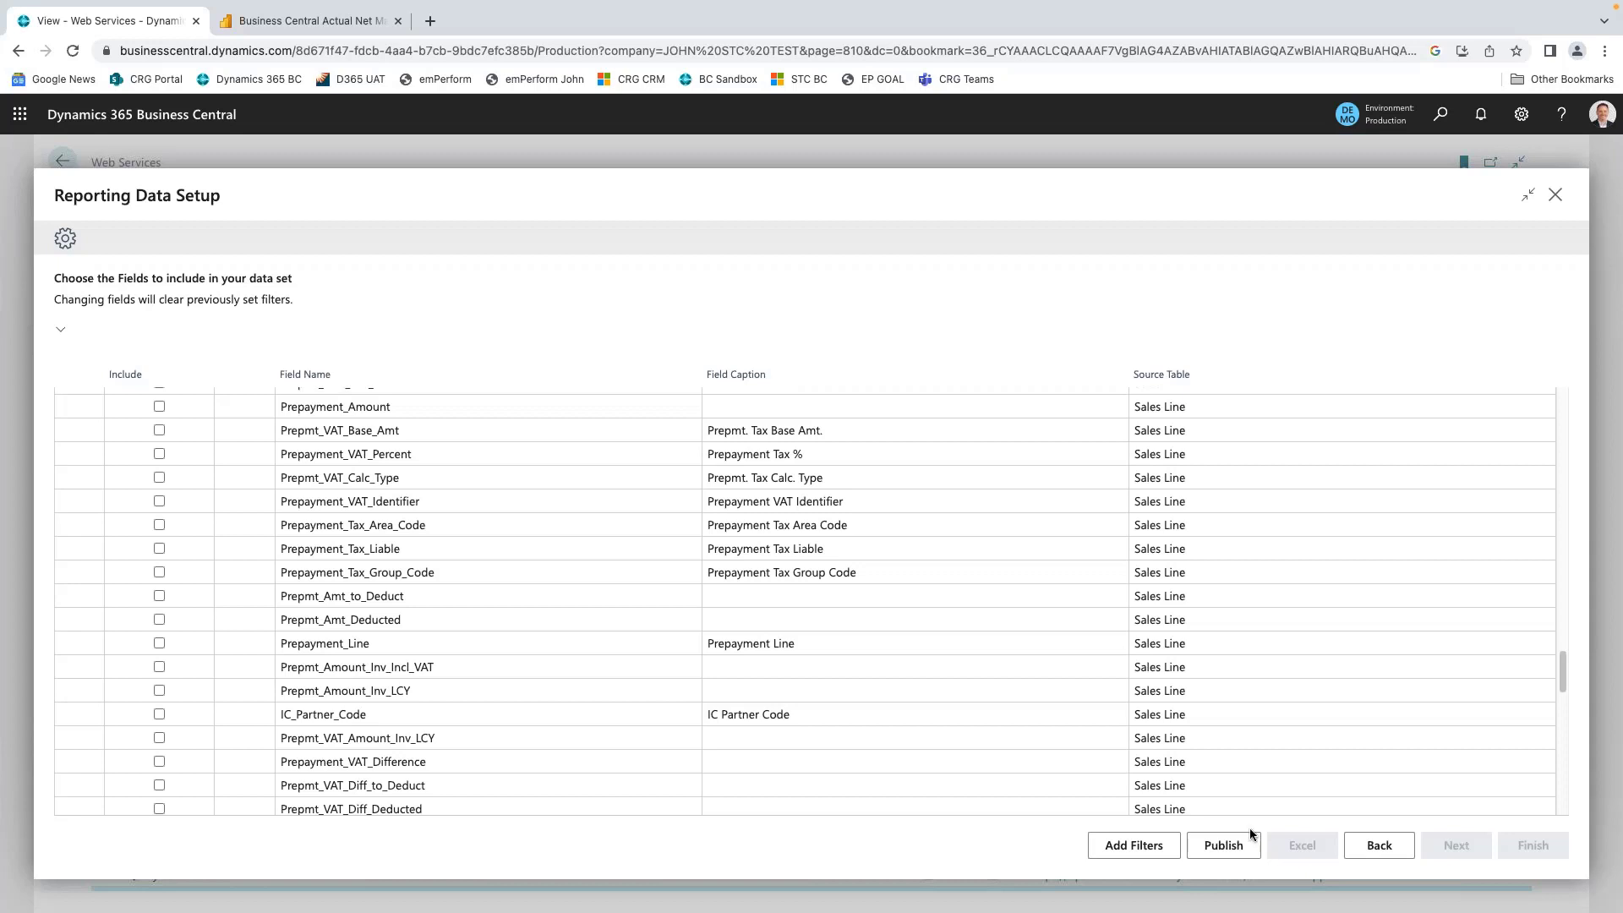
pyautogui.click(1224, 845)
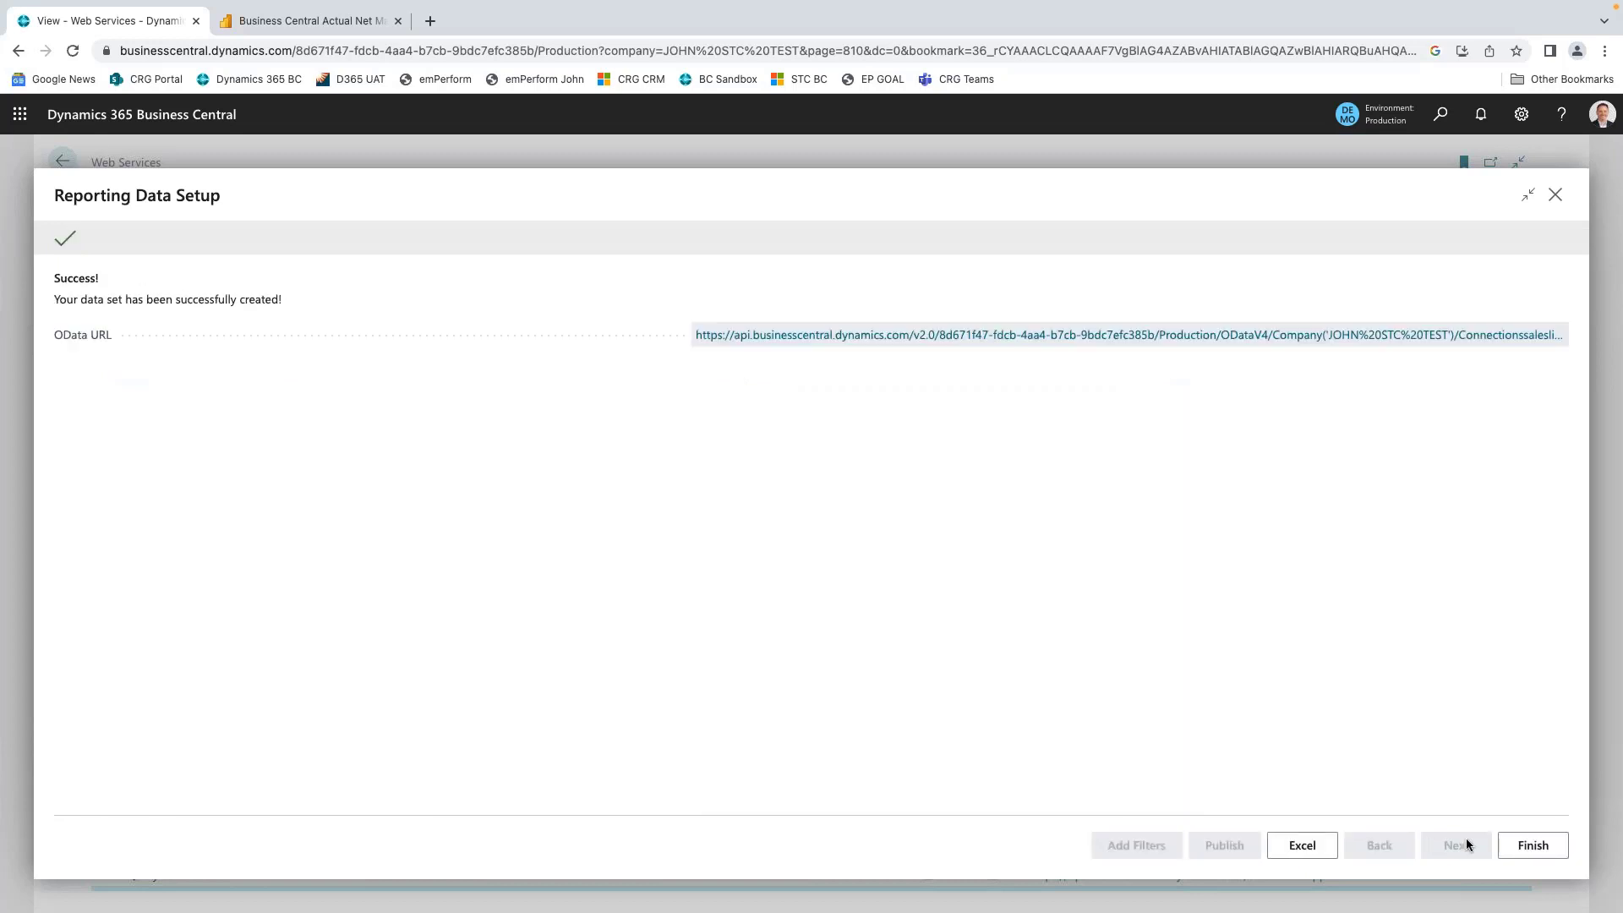
pyautogui.click(1532, 845)
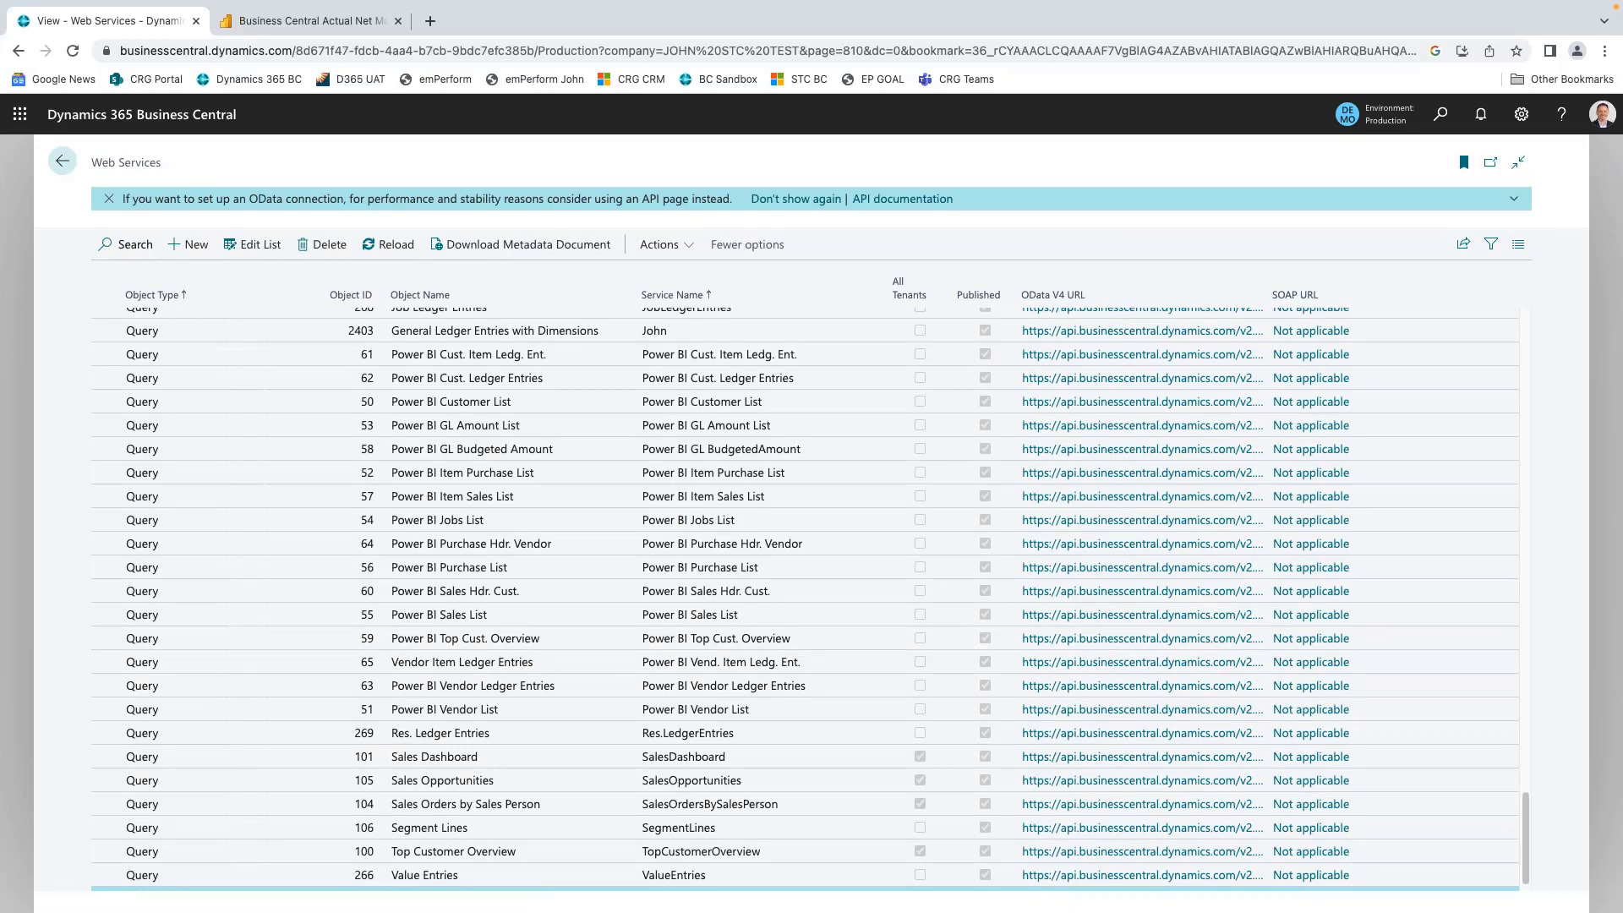
# Switch to the other desktop and close the Power BI sign-in window
pyautogui.hotkey('ctrl', 'Left')
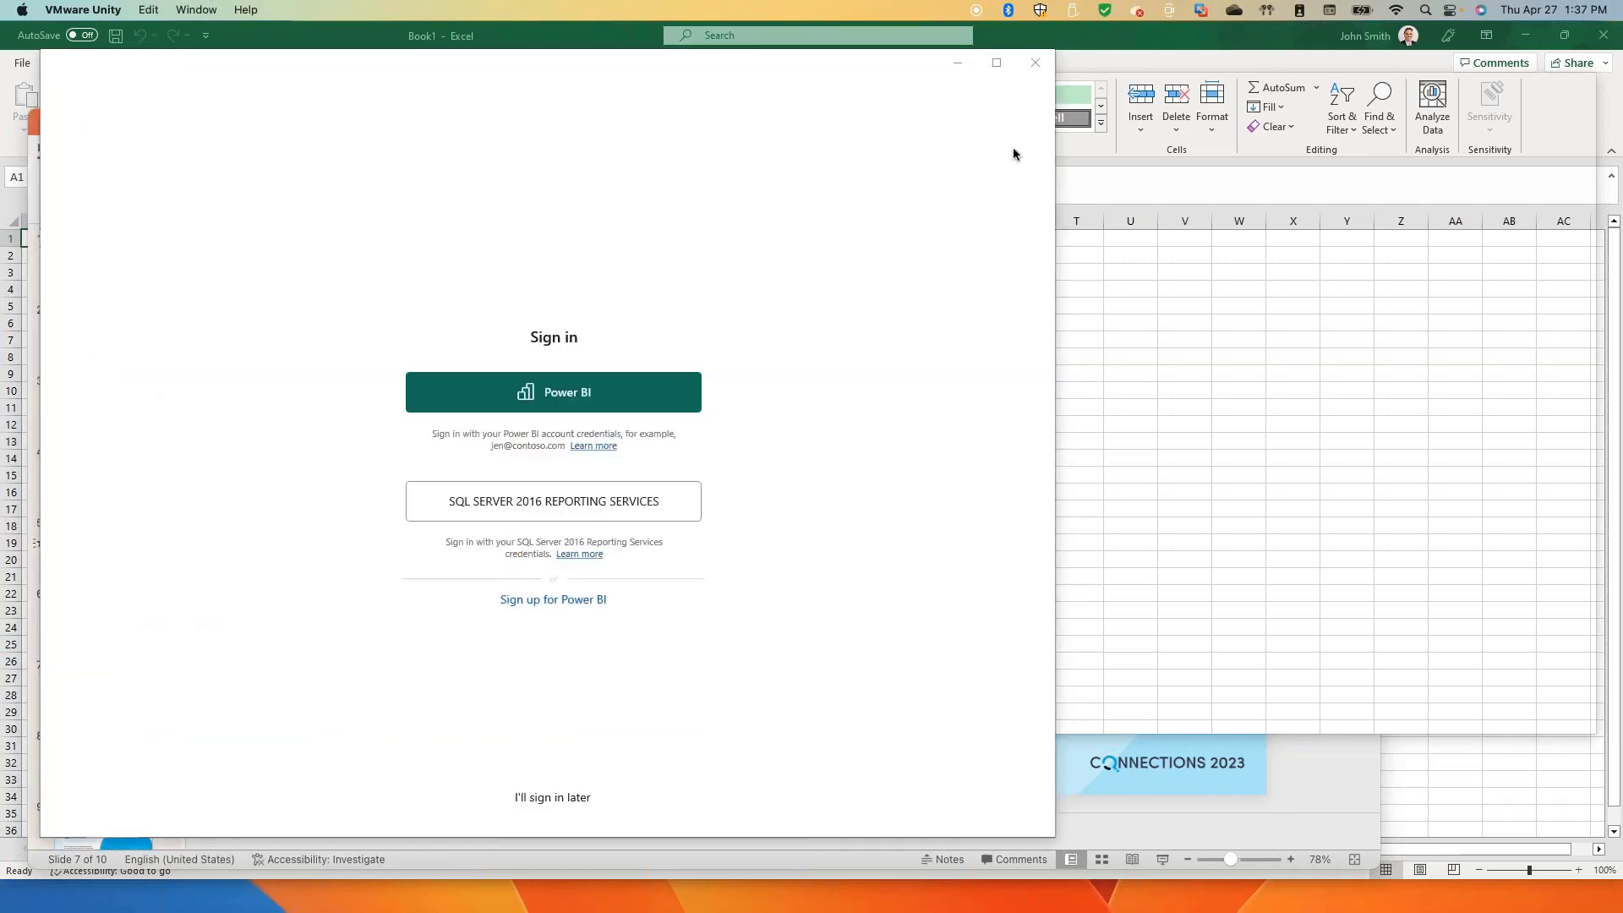
pyautogui.click(1035, 62)
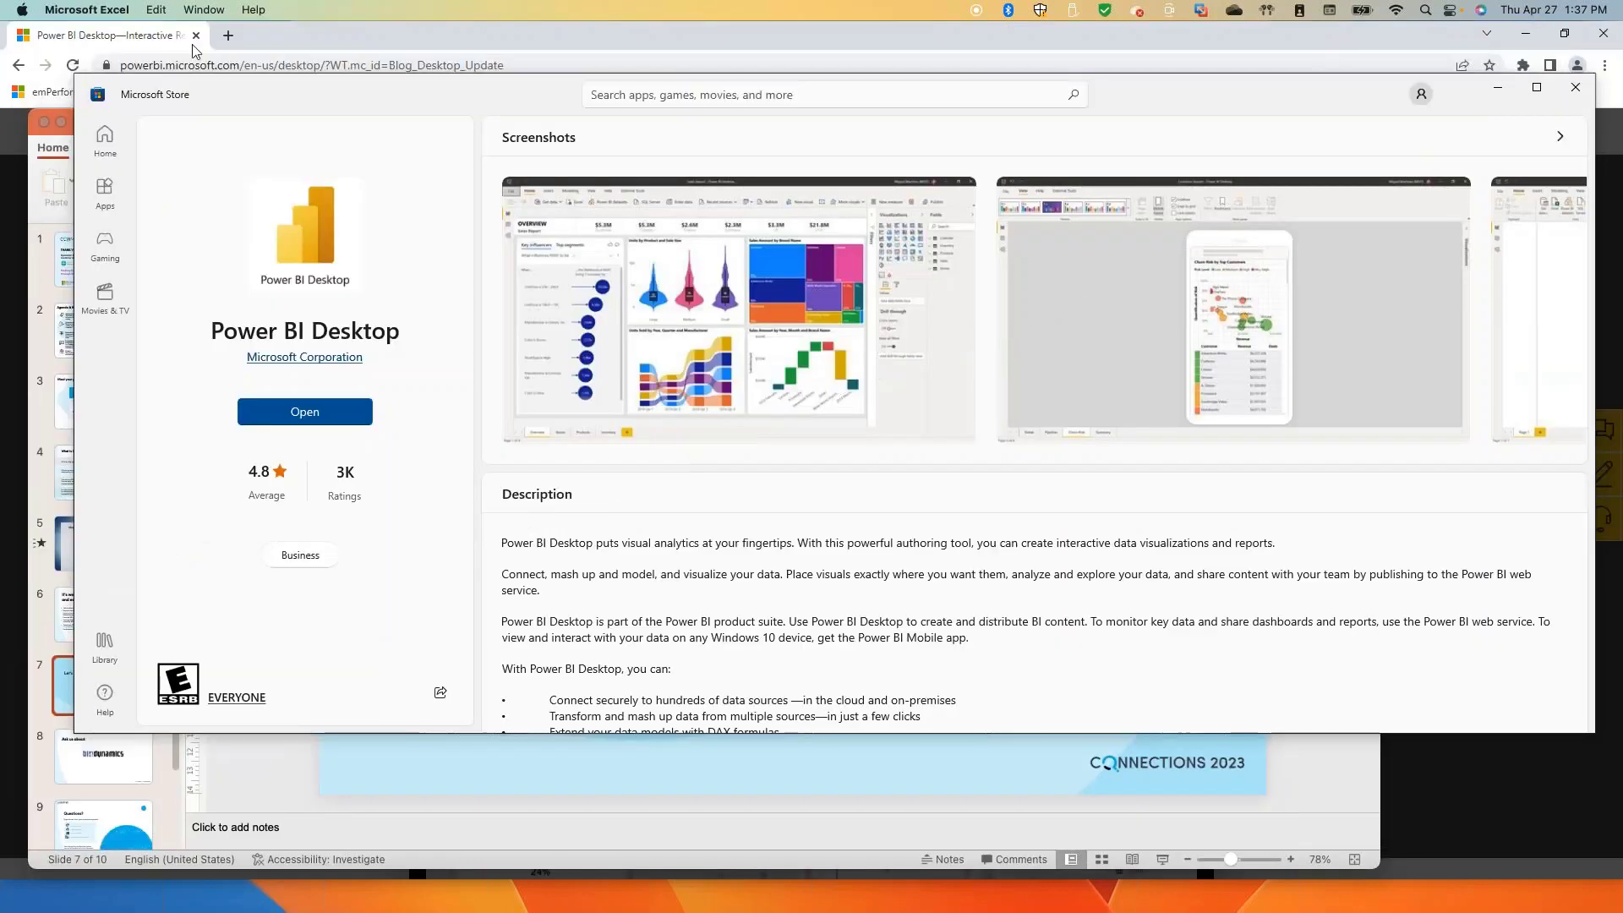
# Close the Microsoft Store window and the Power BI download page in Chrome
pyautogui.click(1576, 87)
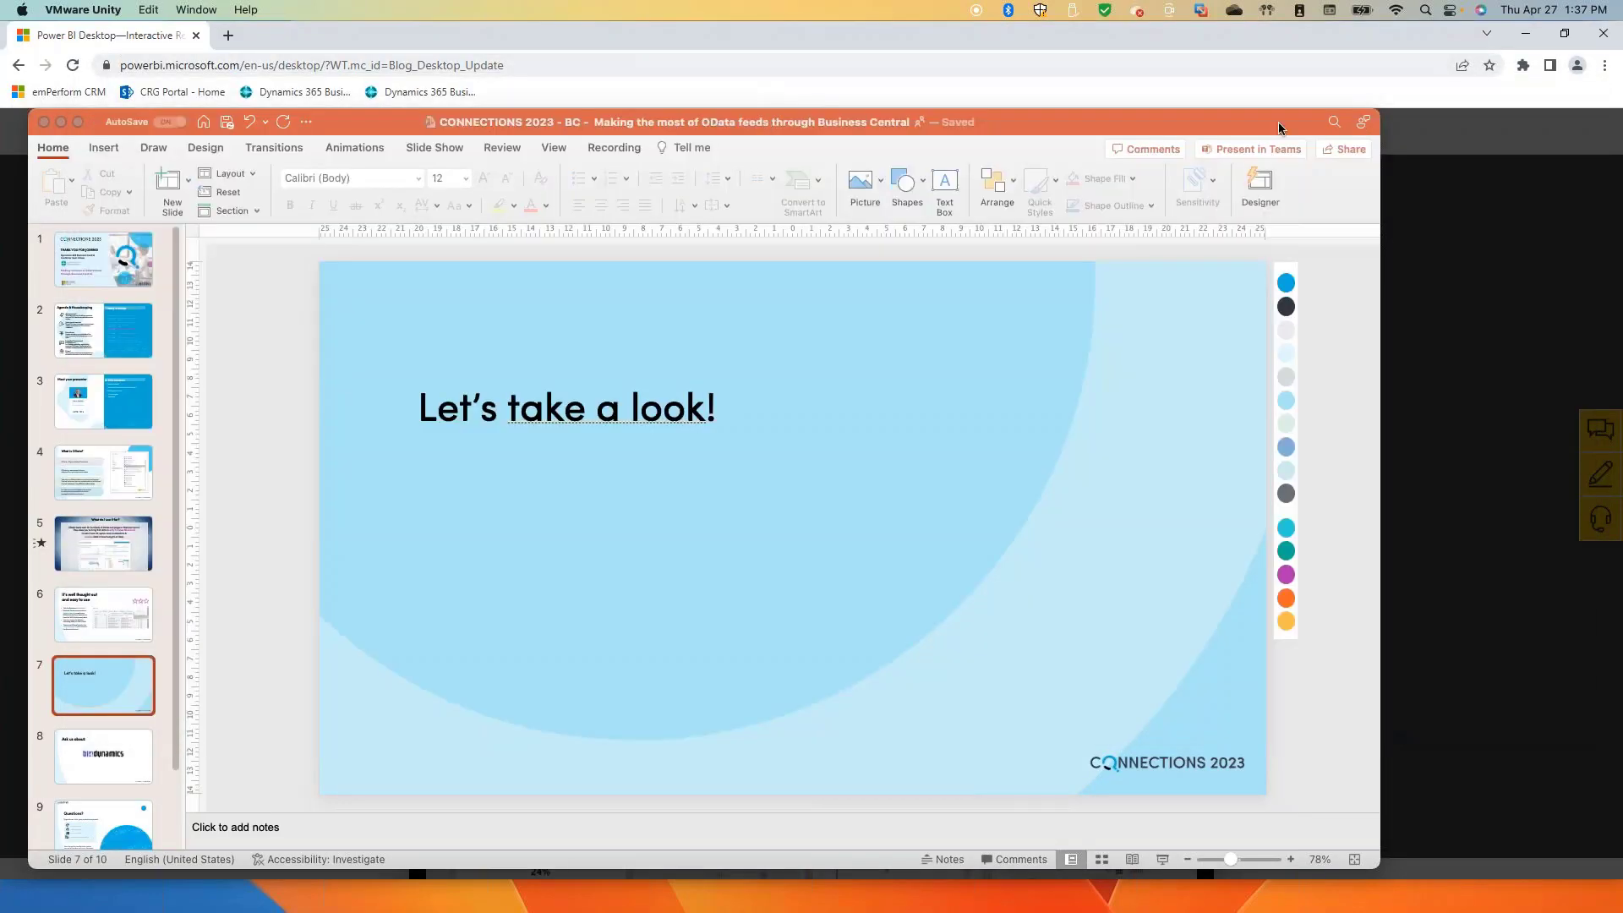
pyautogui.click(1605, 35)
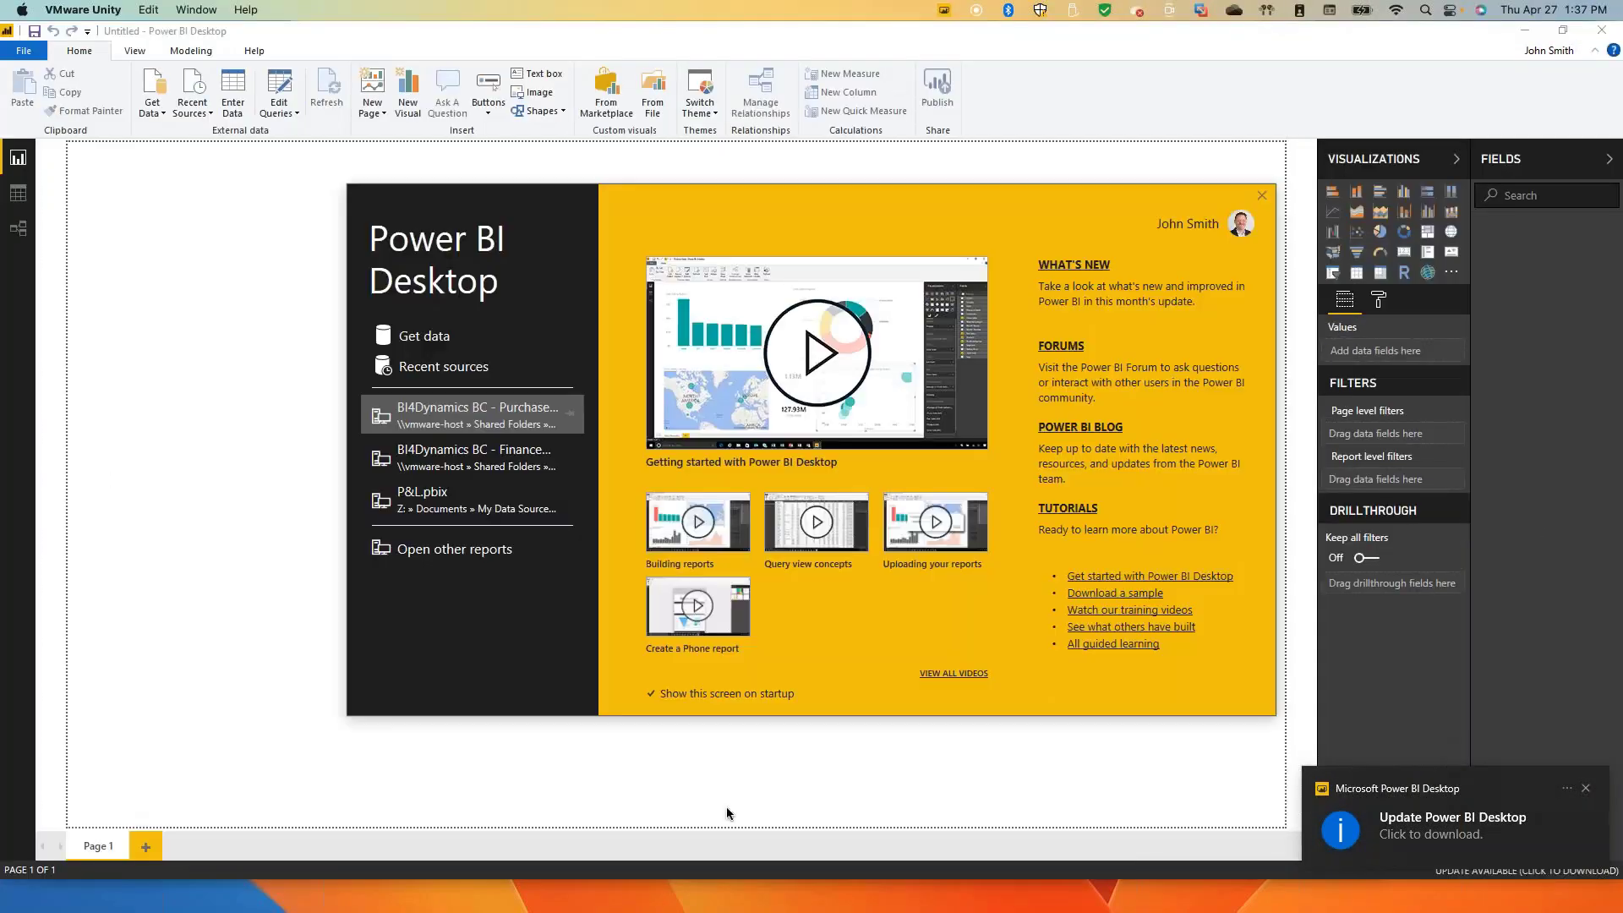
# Dismiss the Power BI Desktop welcome screen, leaving a blank Untitled report
pyautogui.click(1262, 195)
# Dismiss the update notification, check the File menu, then bring up the Get Data common sources list
pyautogui.click(1585, 788)
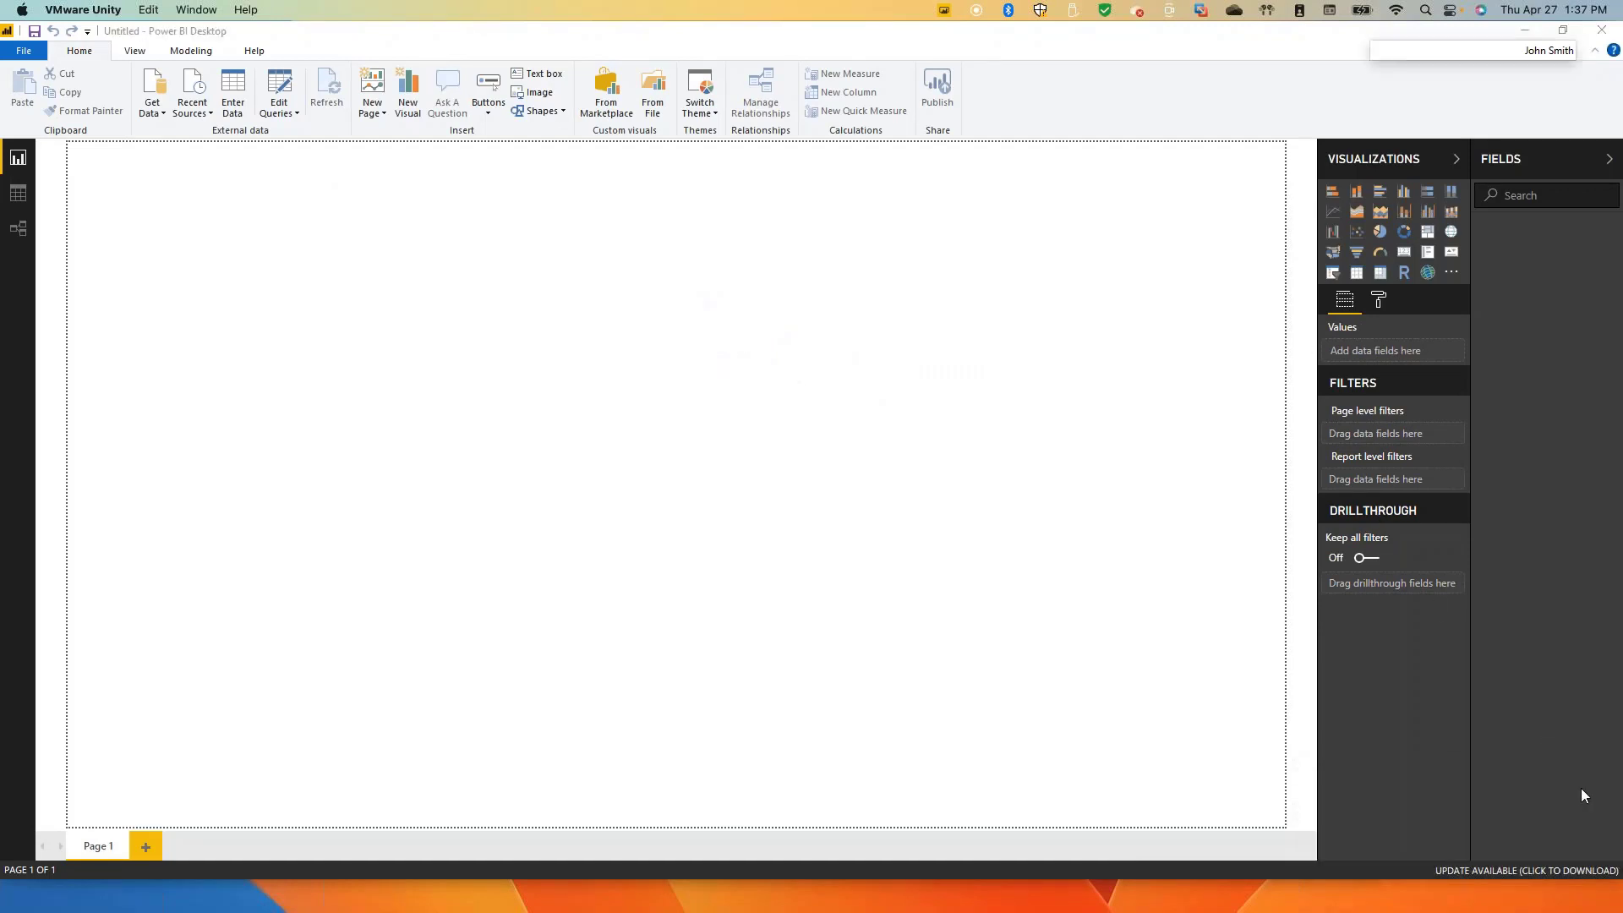
pyautogui.click(25, 52)
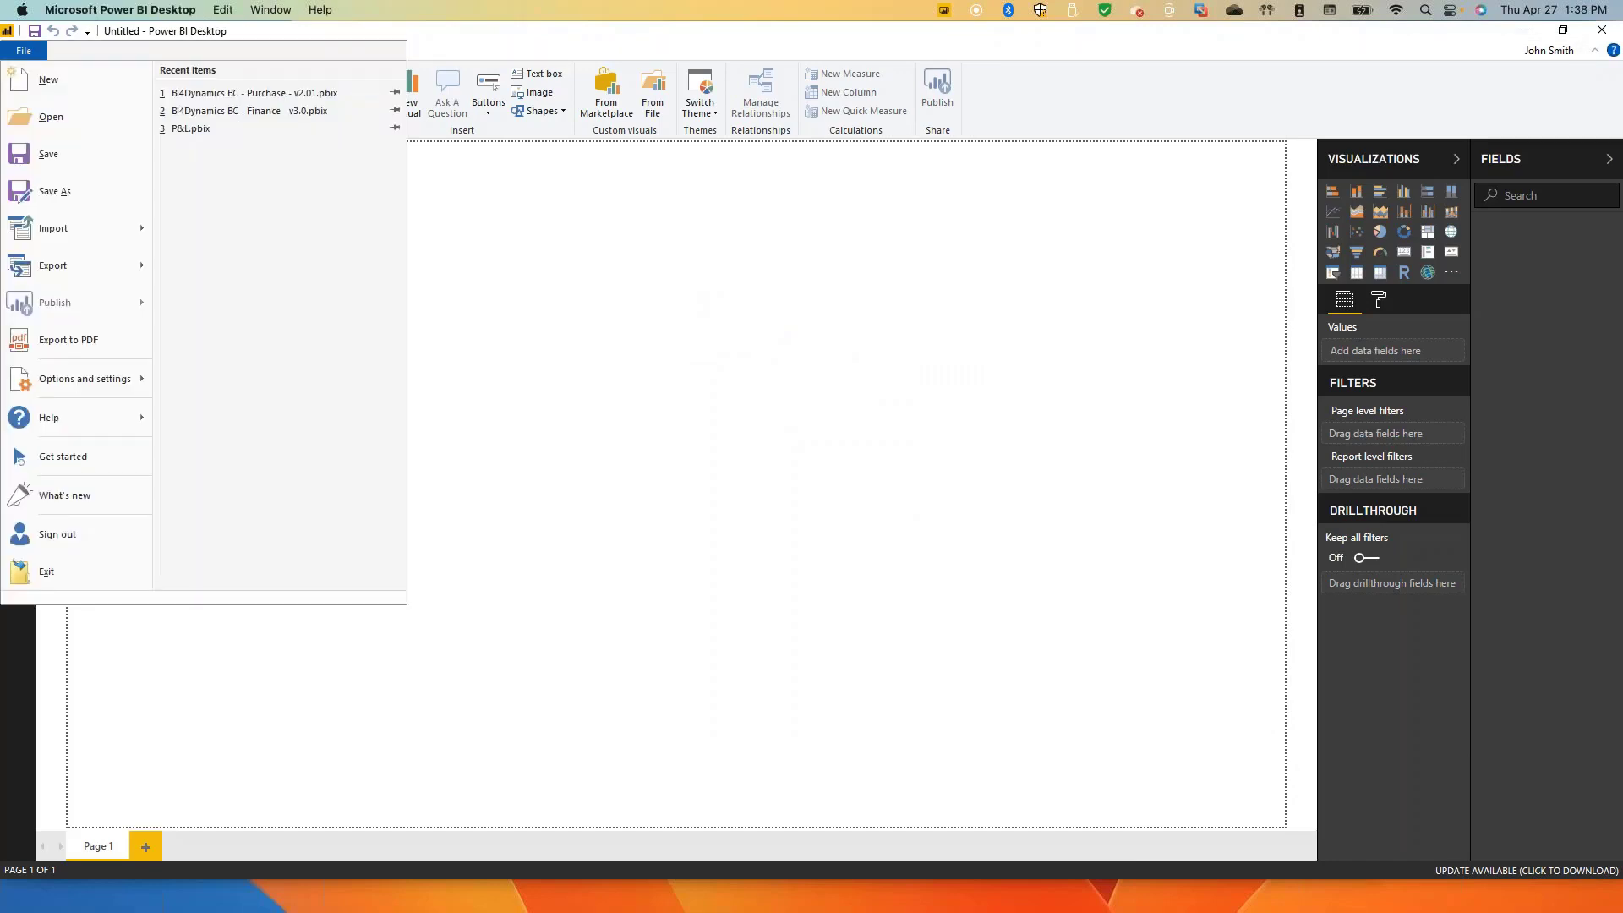
pyautogui.click(601, 254)
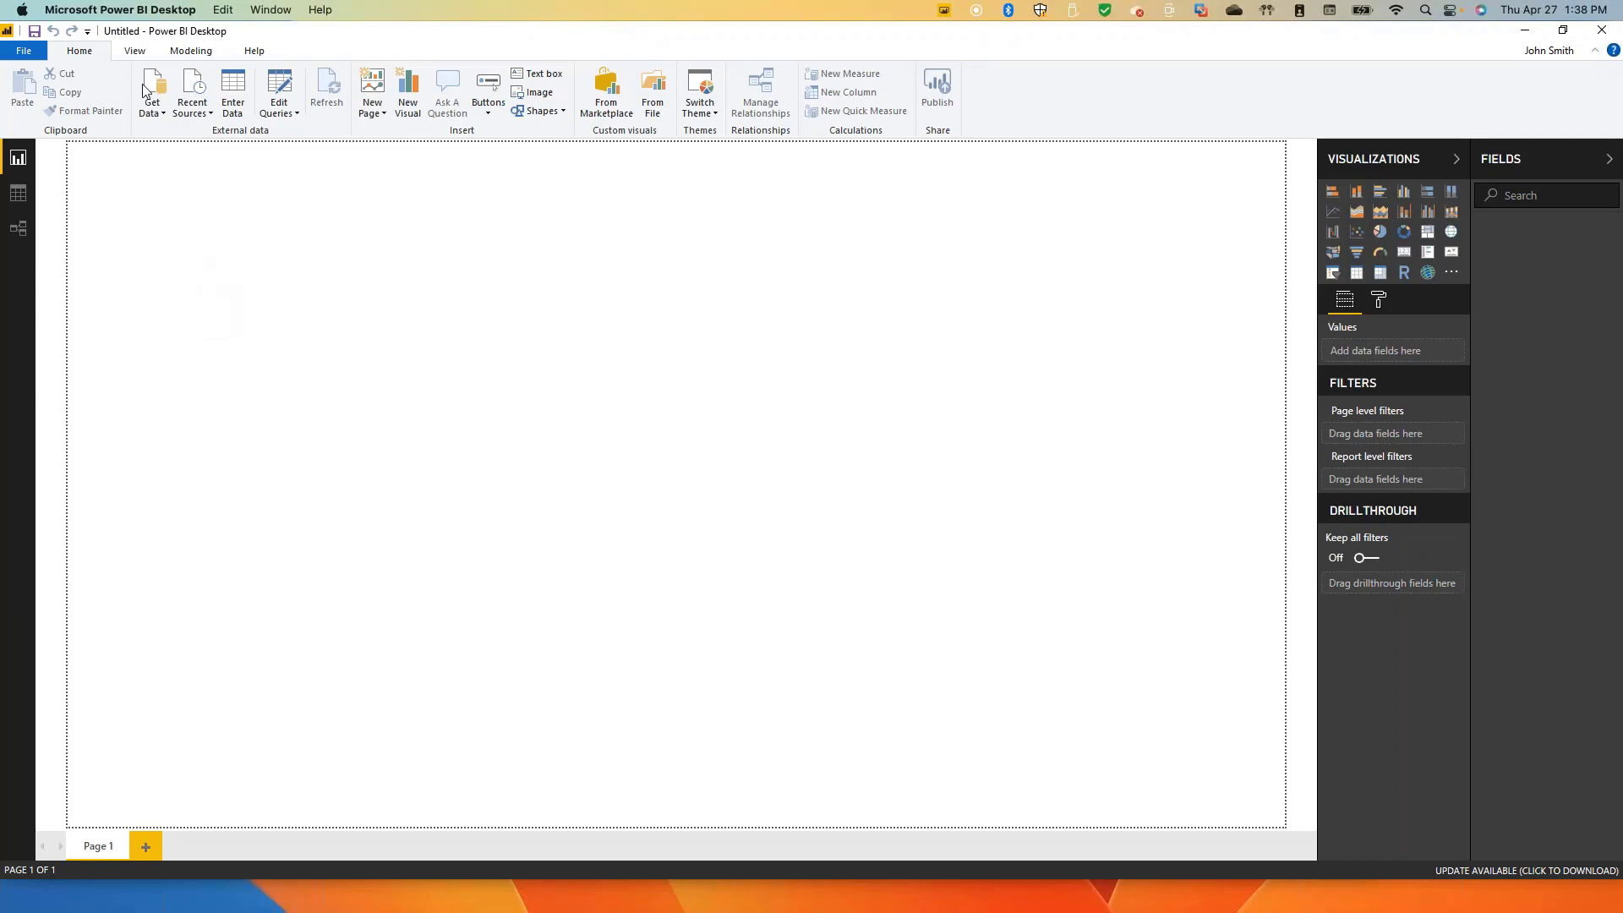
pyautogui.click(156, 113)
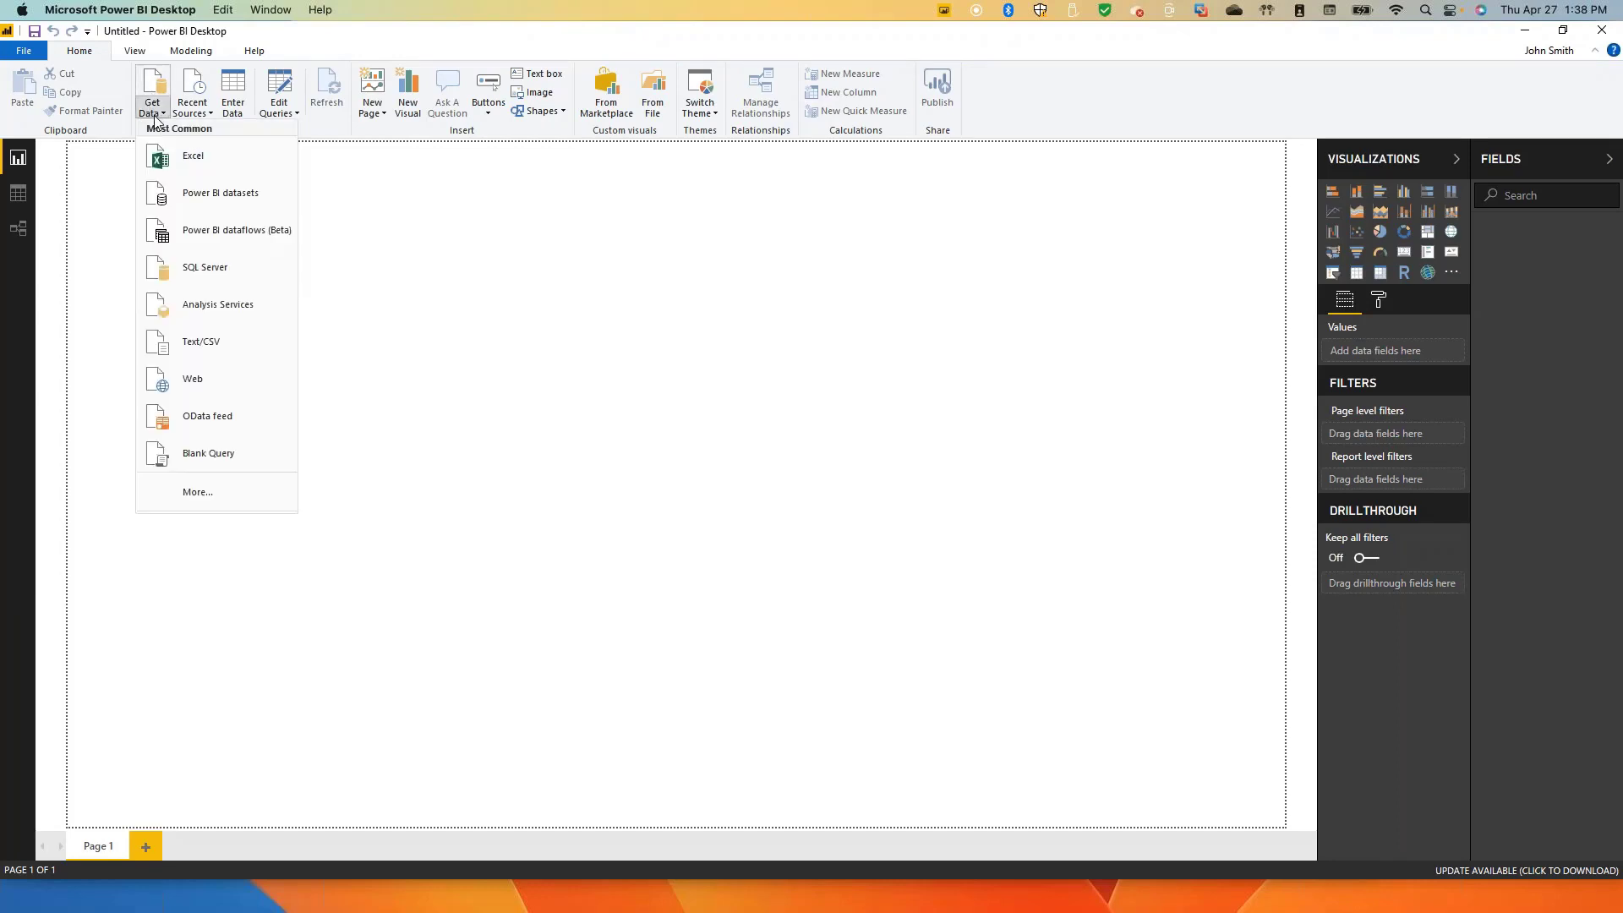
pyautogui.click(212, 416)
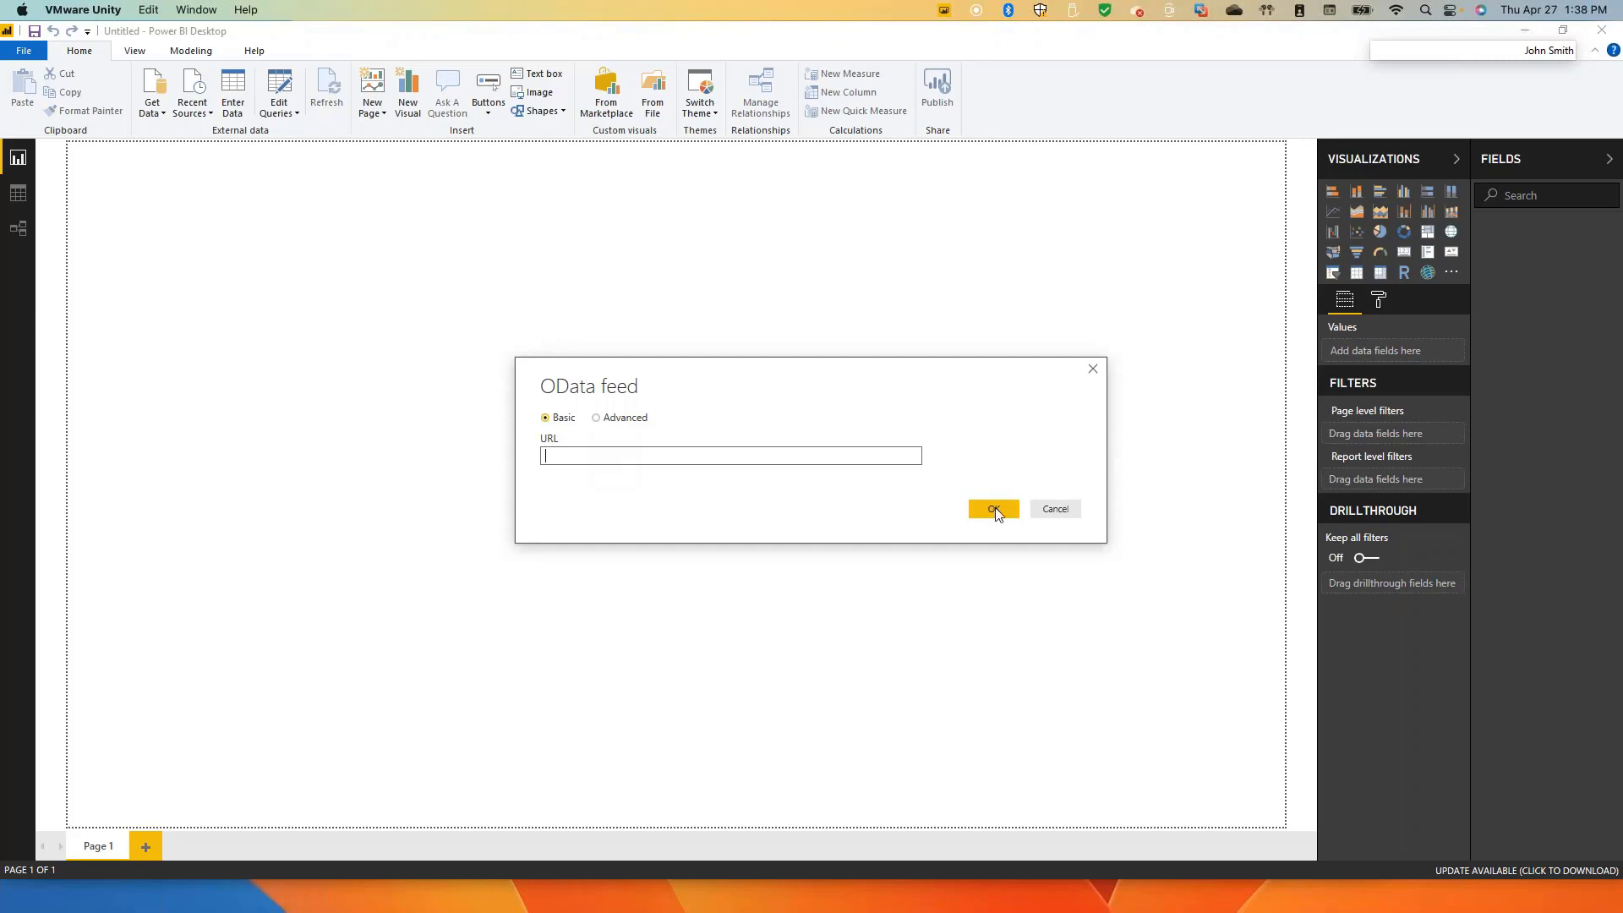
pyautogui.click(1066, 510)
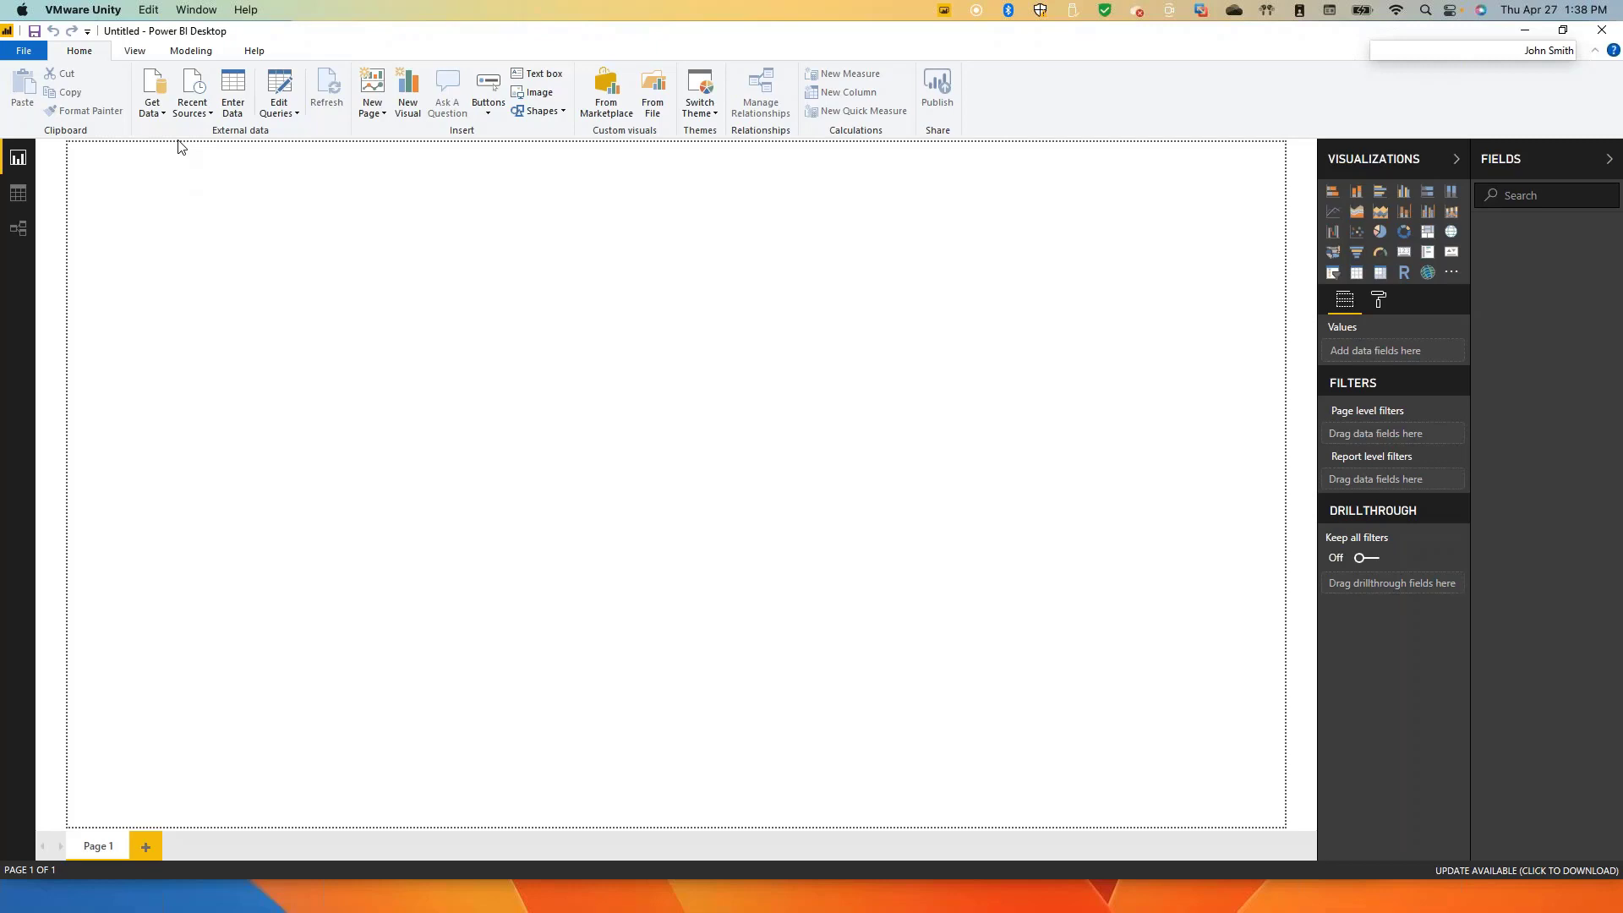
pyautogui.click(153, 109)
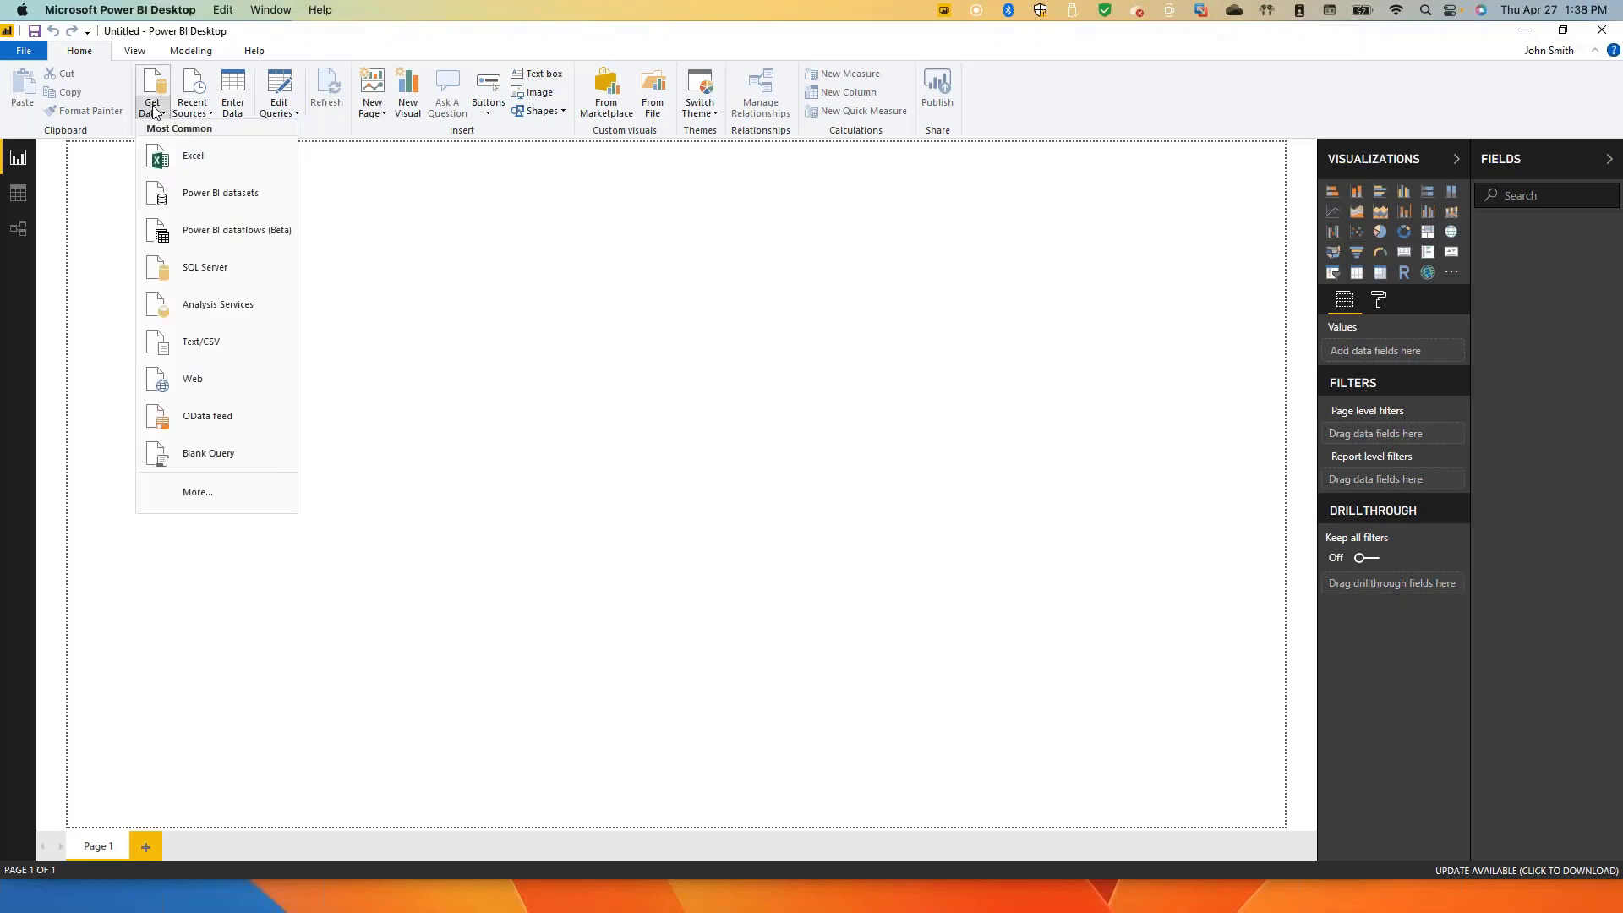
pyautogui.click(197, 492)
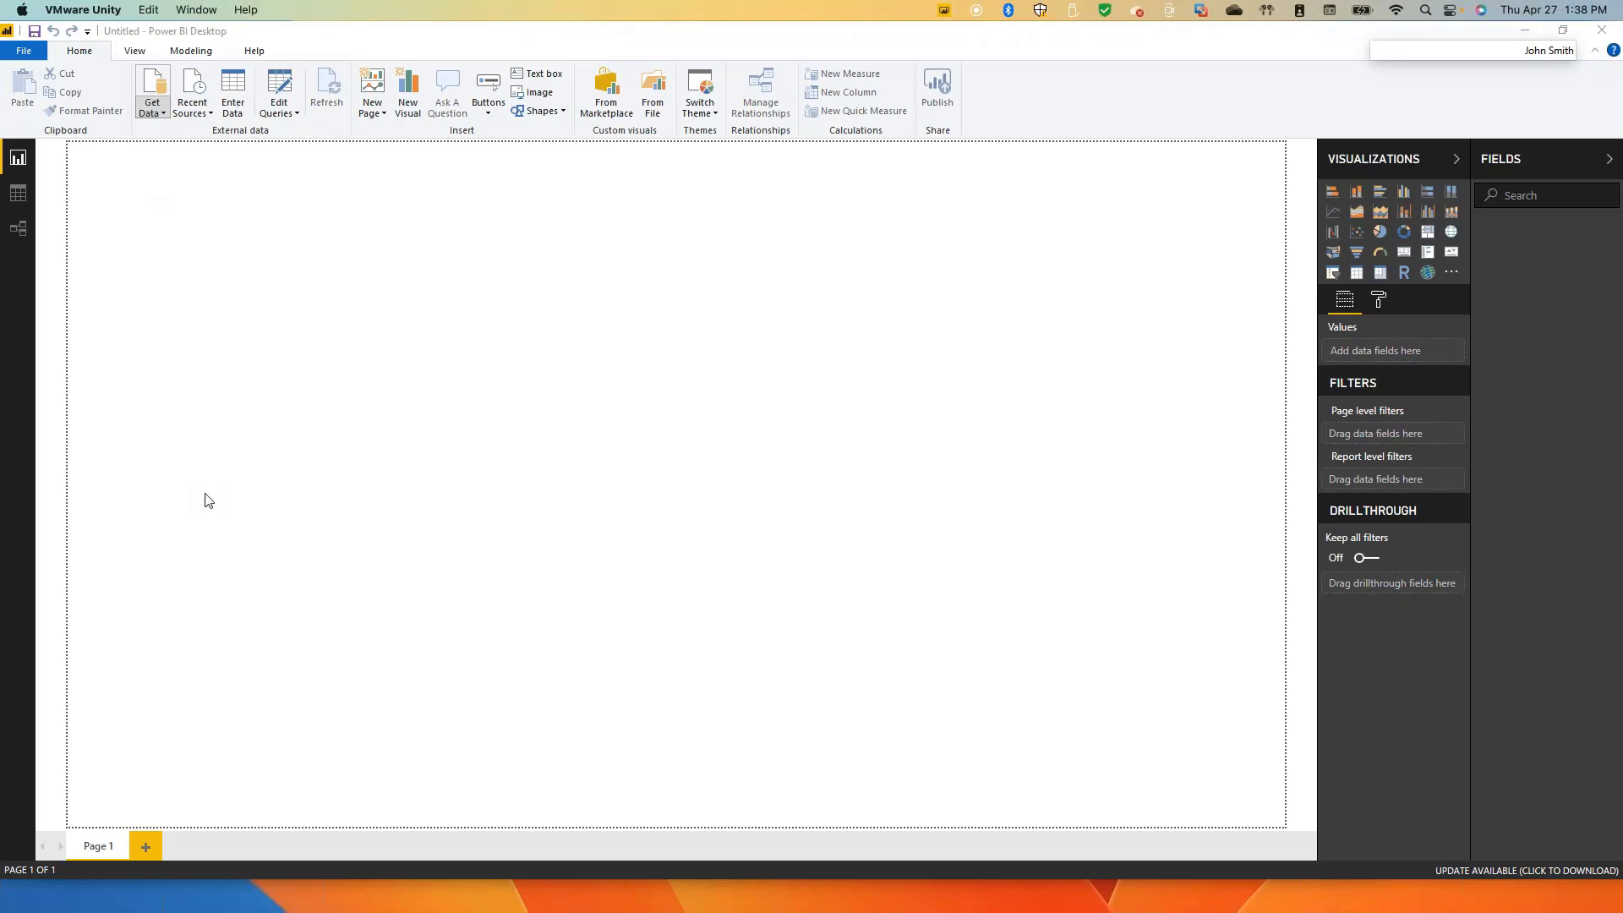
pyautogui.click(608, 402)
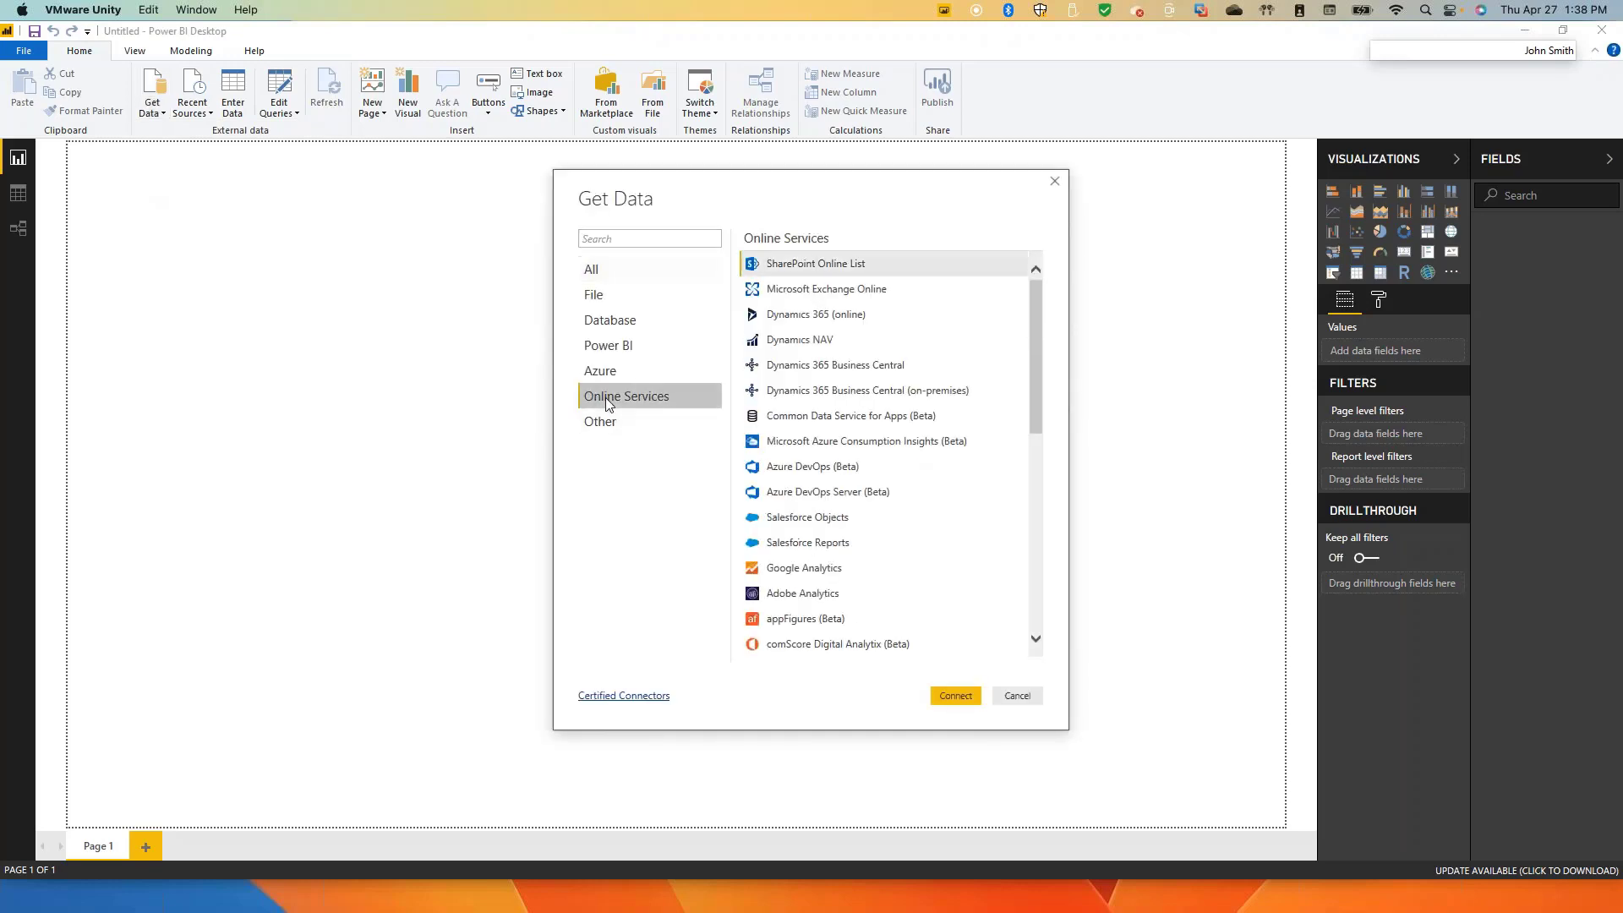
pyautogui.click(850, 372)
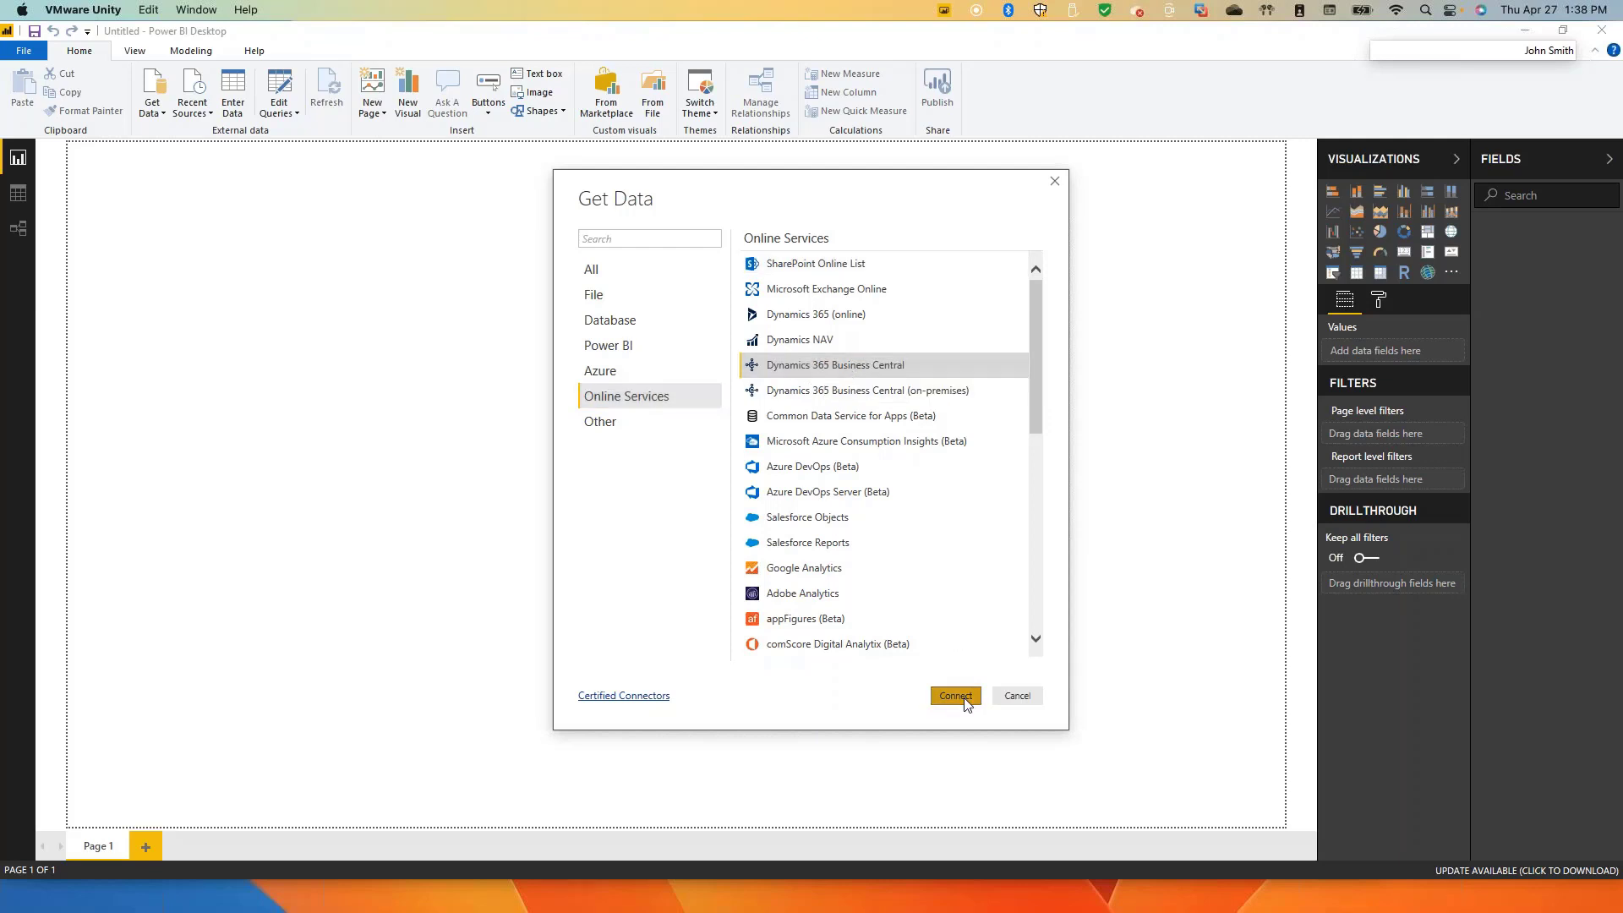
pyautogui.click(955, 694)
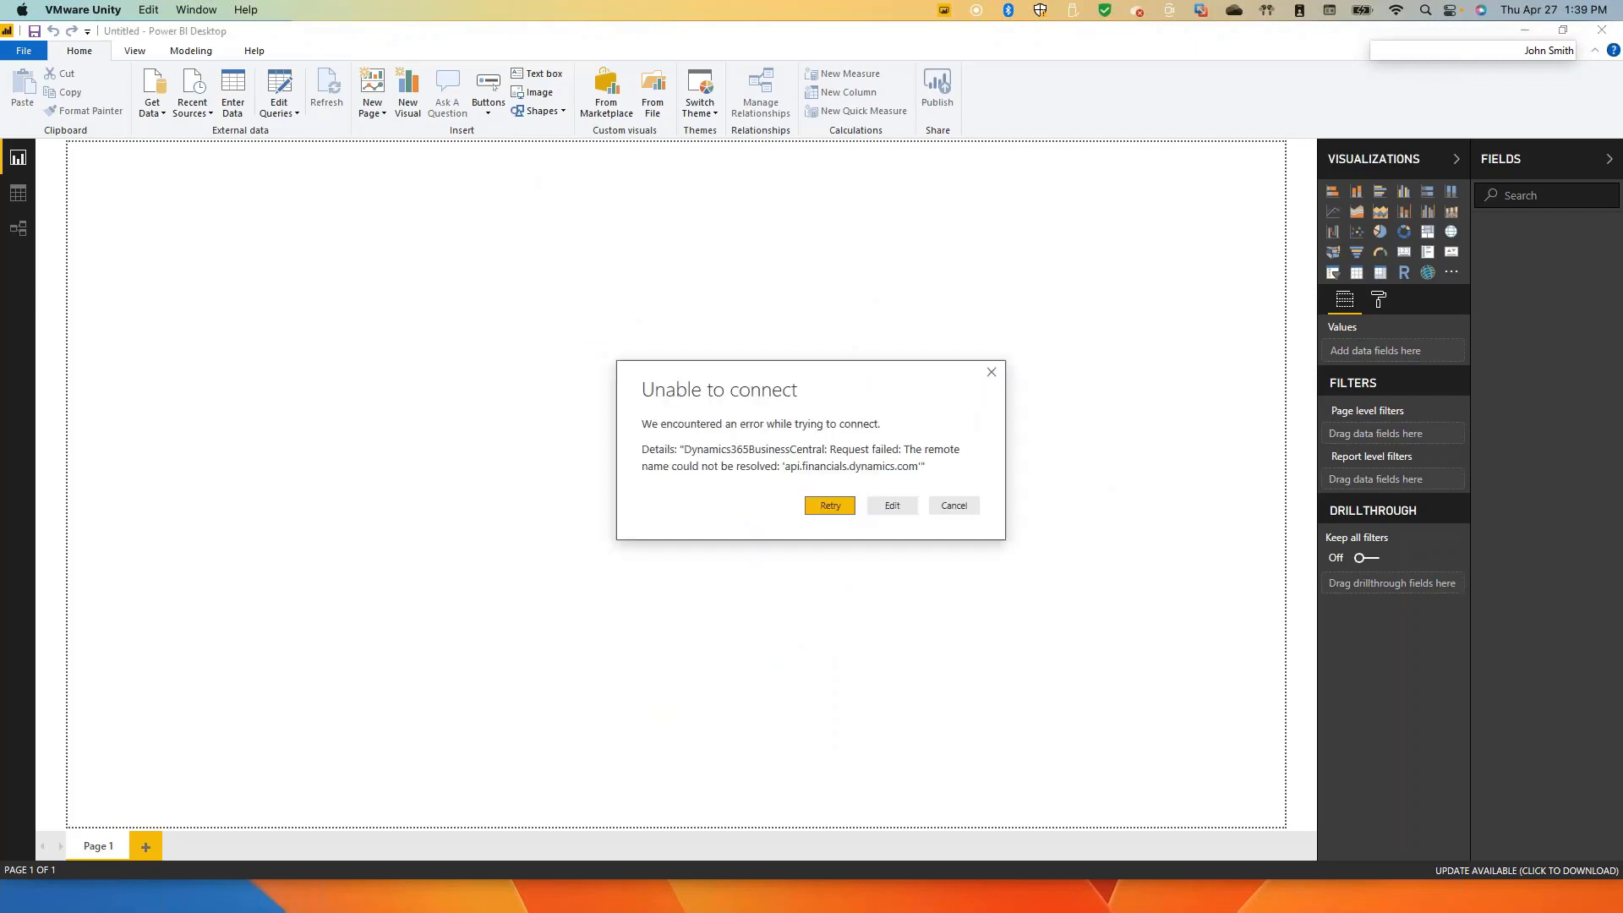
pyautogui.click(975, 509)
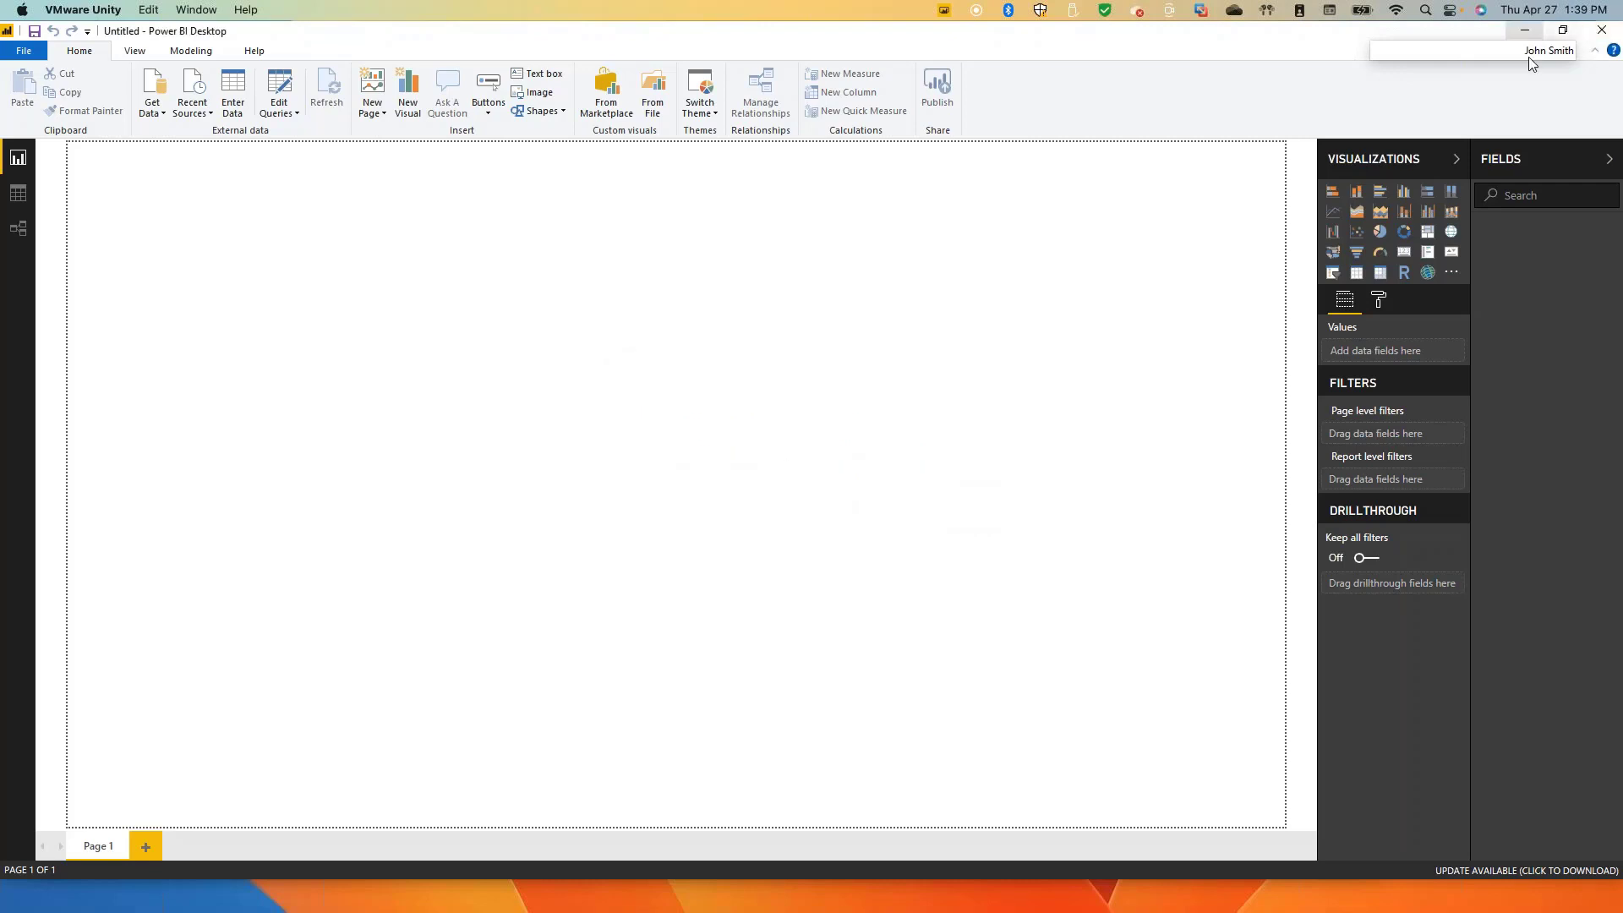
# Look over the Get Data list and account options, then close Power BI Desktop without saving
pyautogui.click(1525, 31)
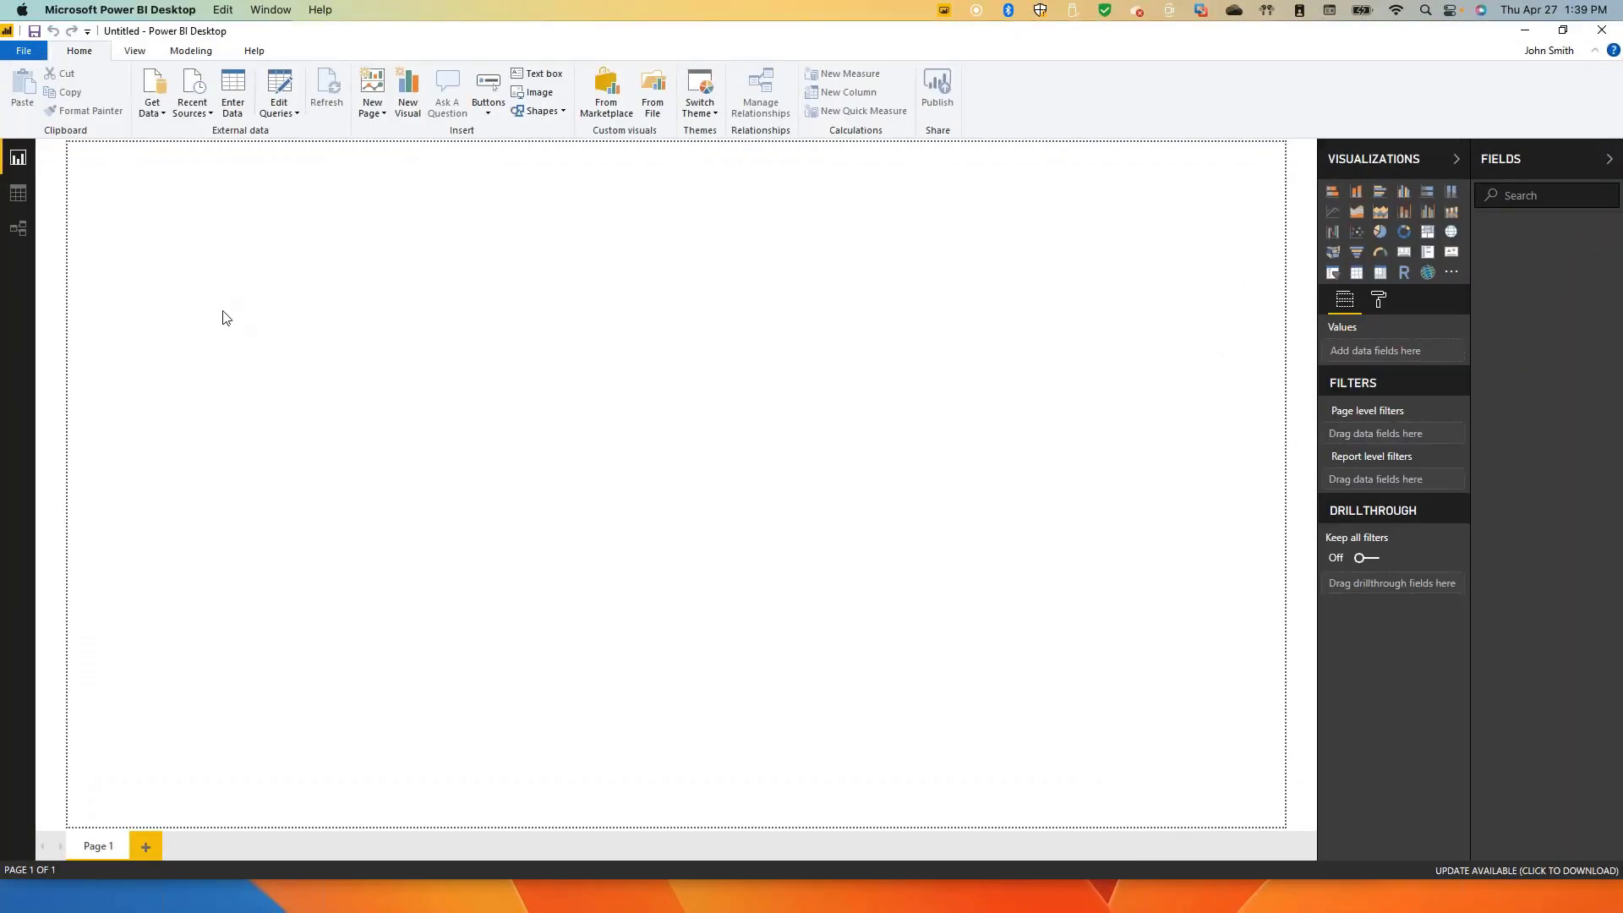
pyautogui.click(149, 111)
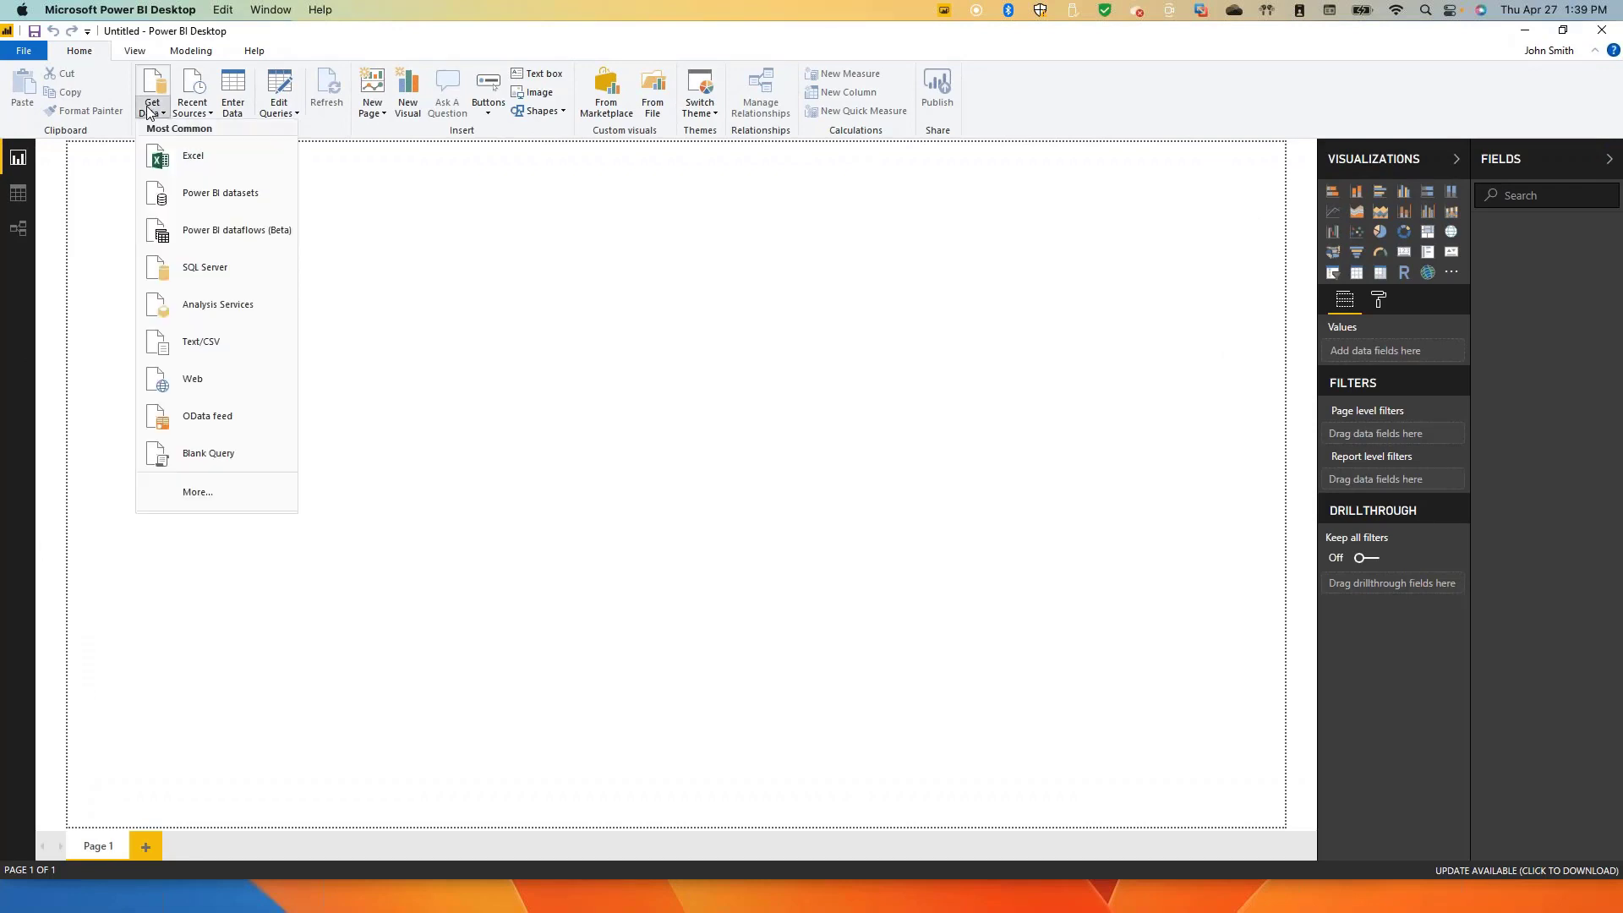
pyautogui.click(589, 312)
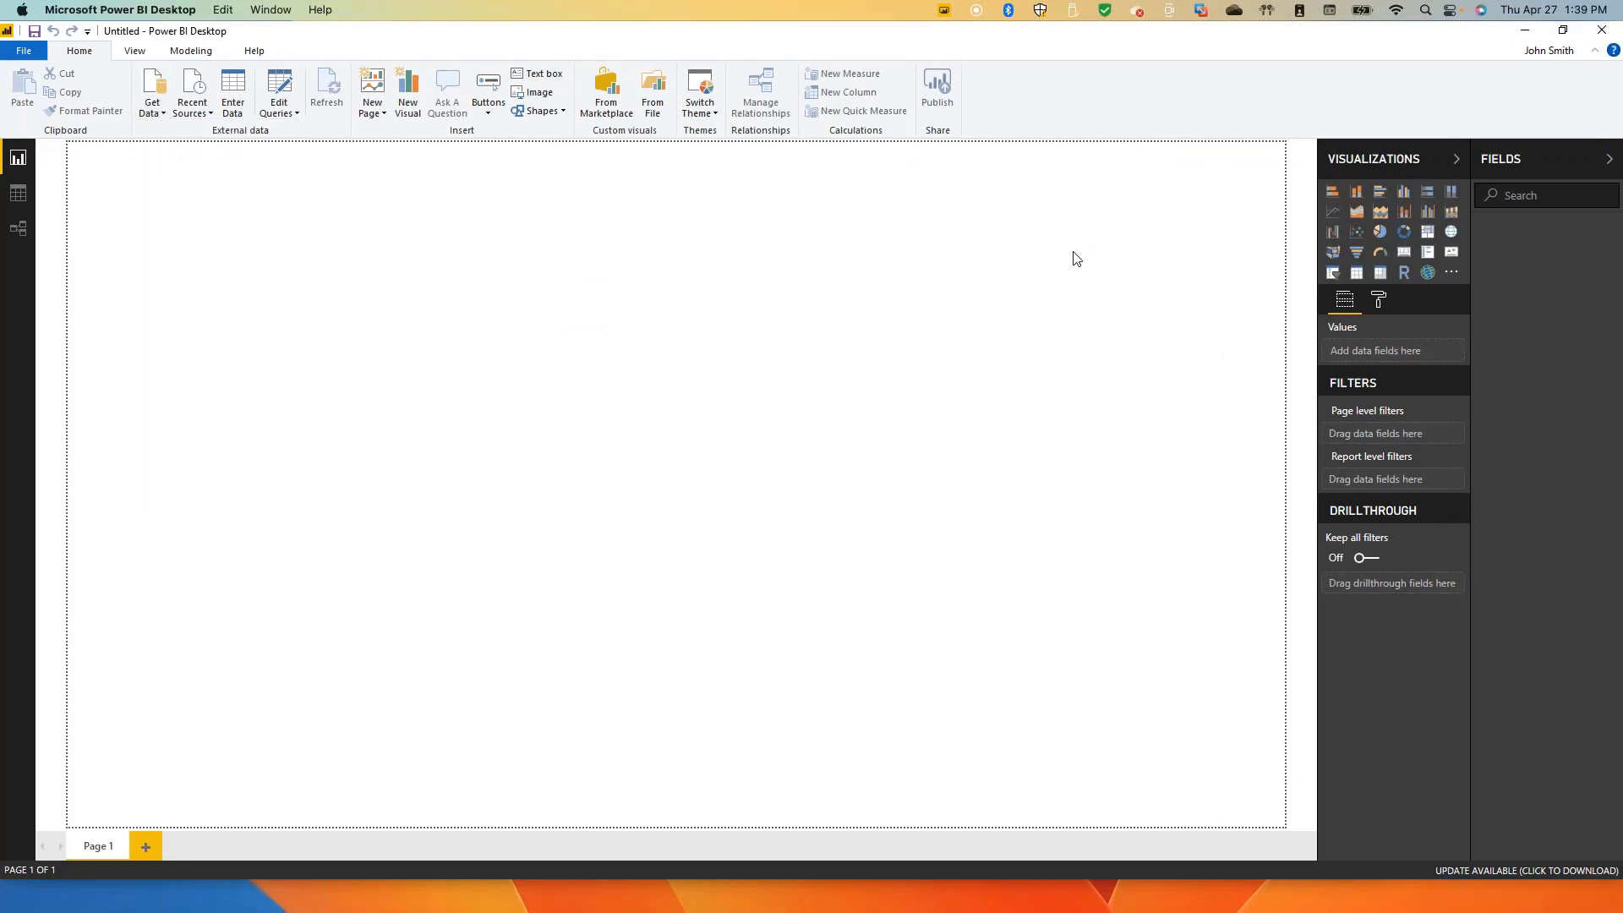
pyautogui.click(1551, 53)
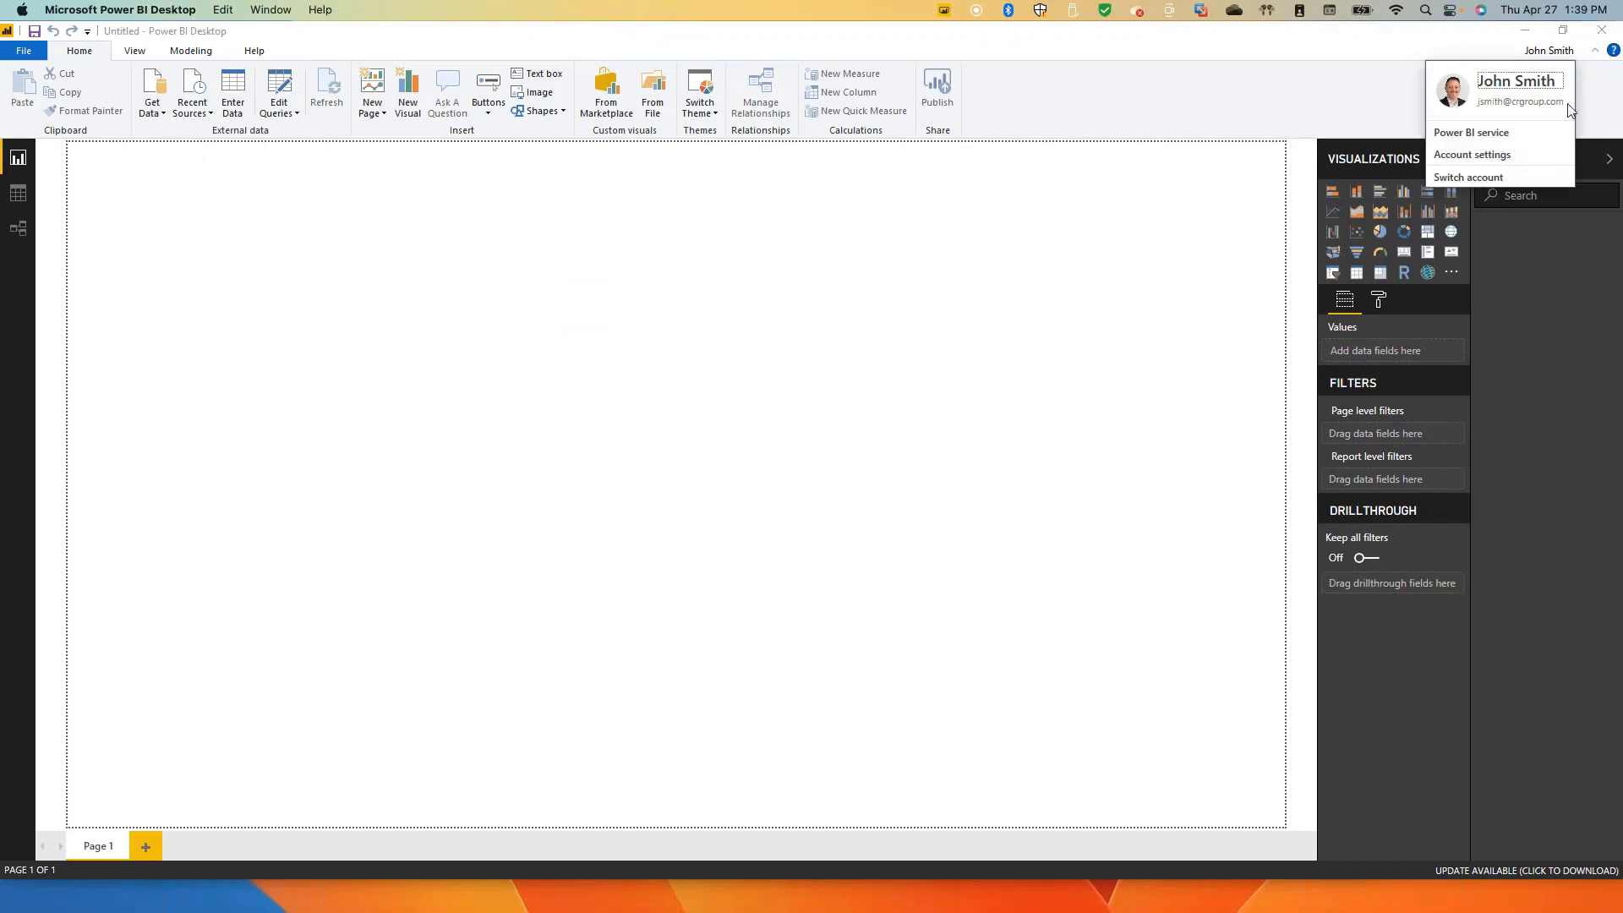
pyautogui.click(1600, 42)
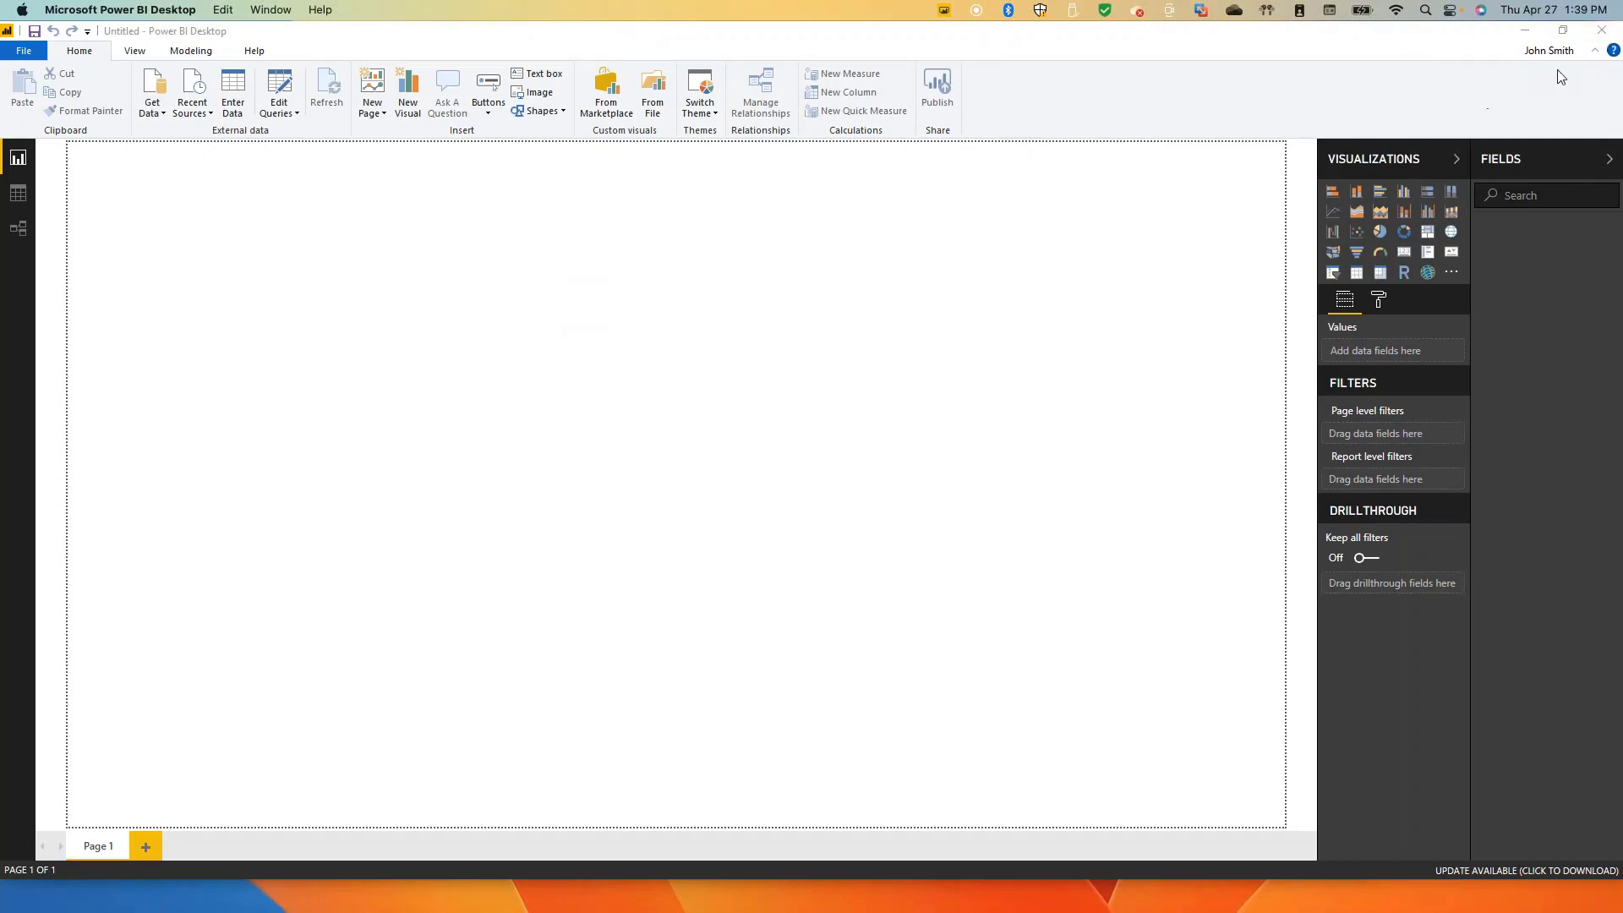
pyautogui.click(1602, 31)
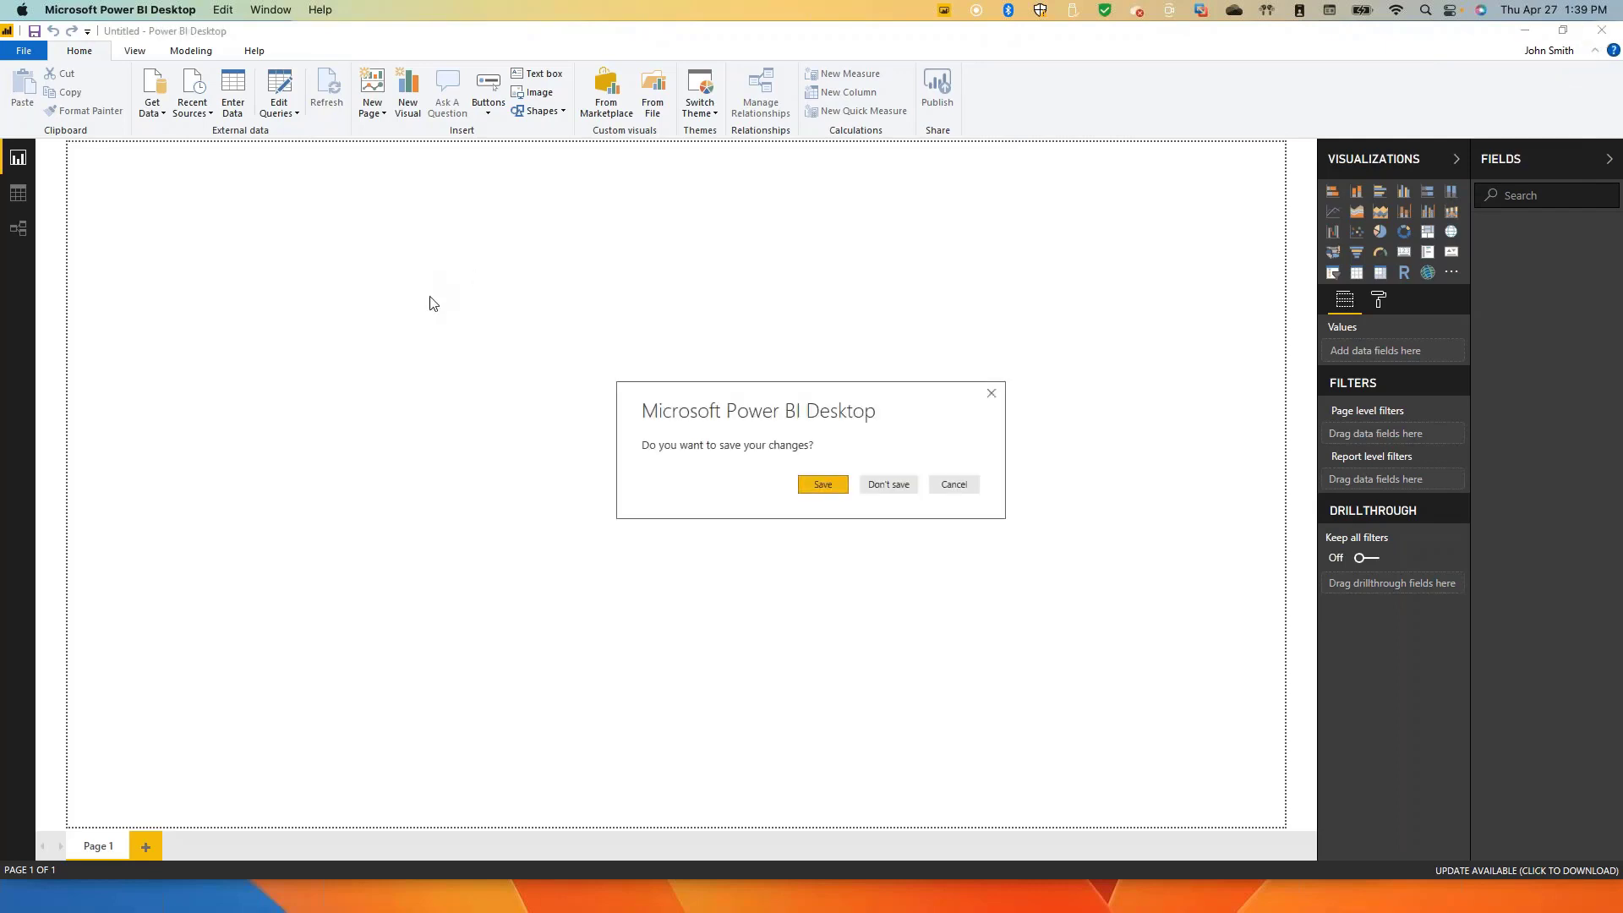
pyautogui.click(887, 484)
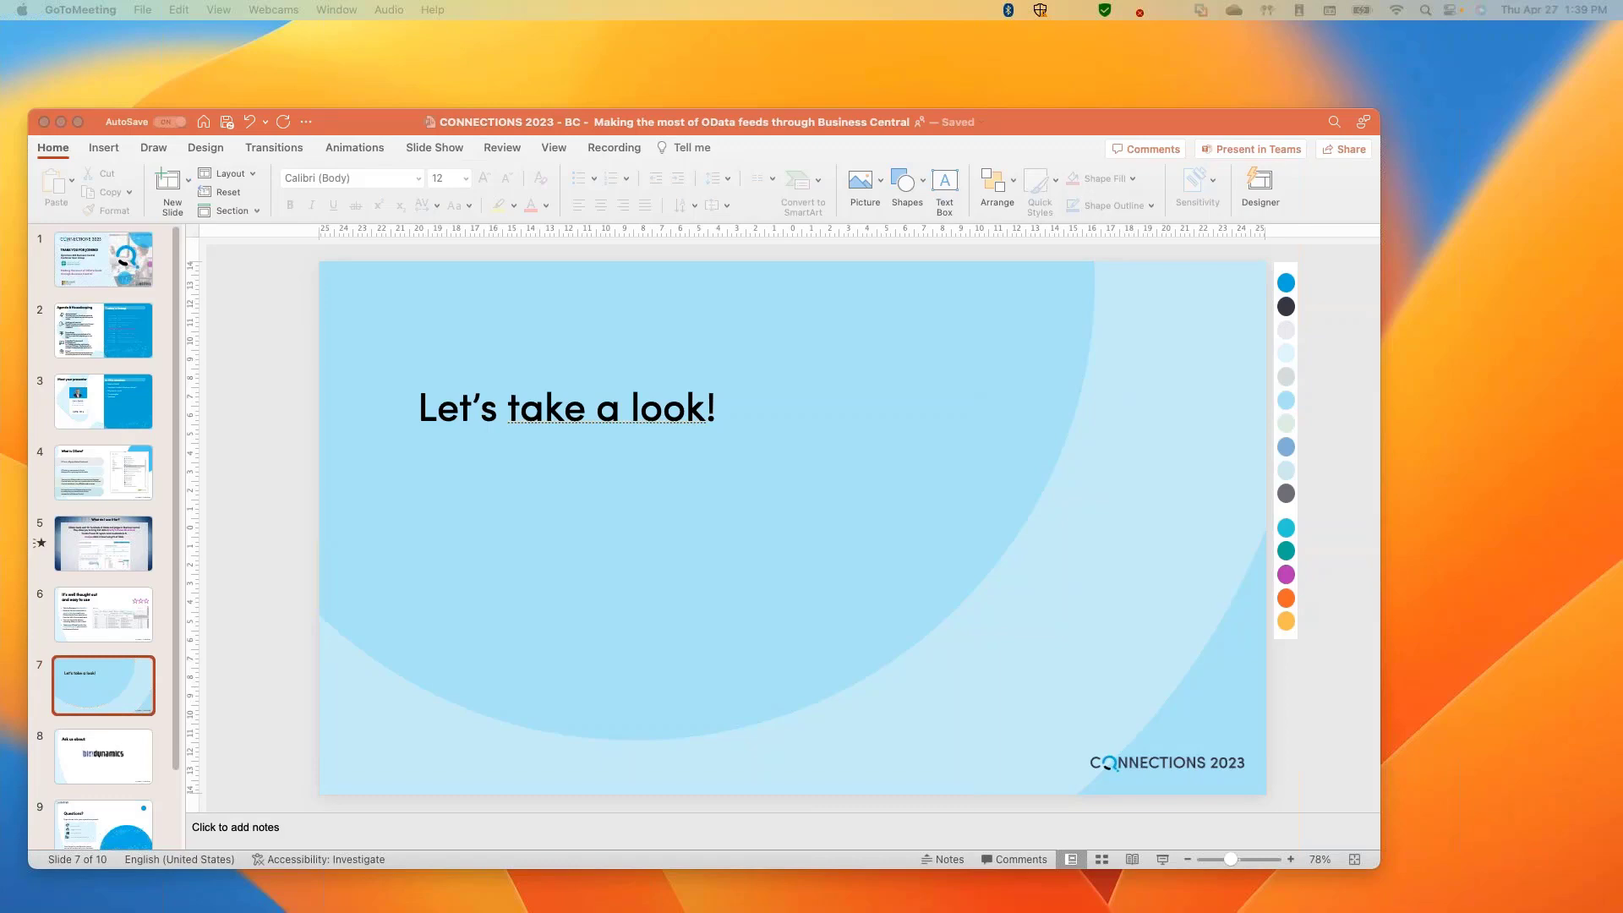
# Switch from the PowerPoint deck to Excel's start screen with the app switcher
pyautogui.press('super+Tab')
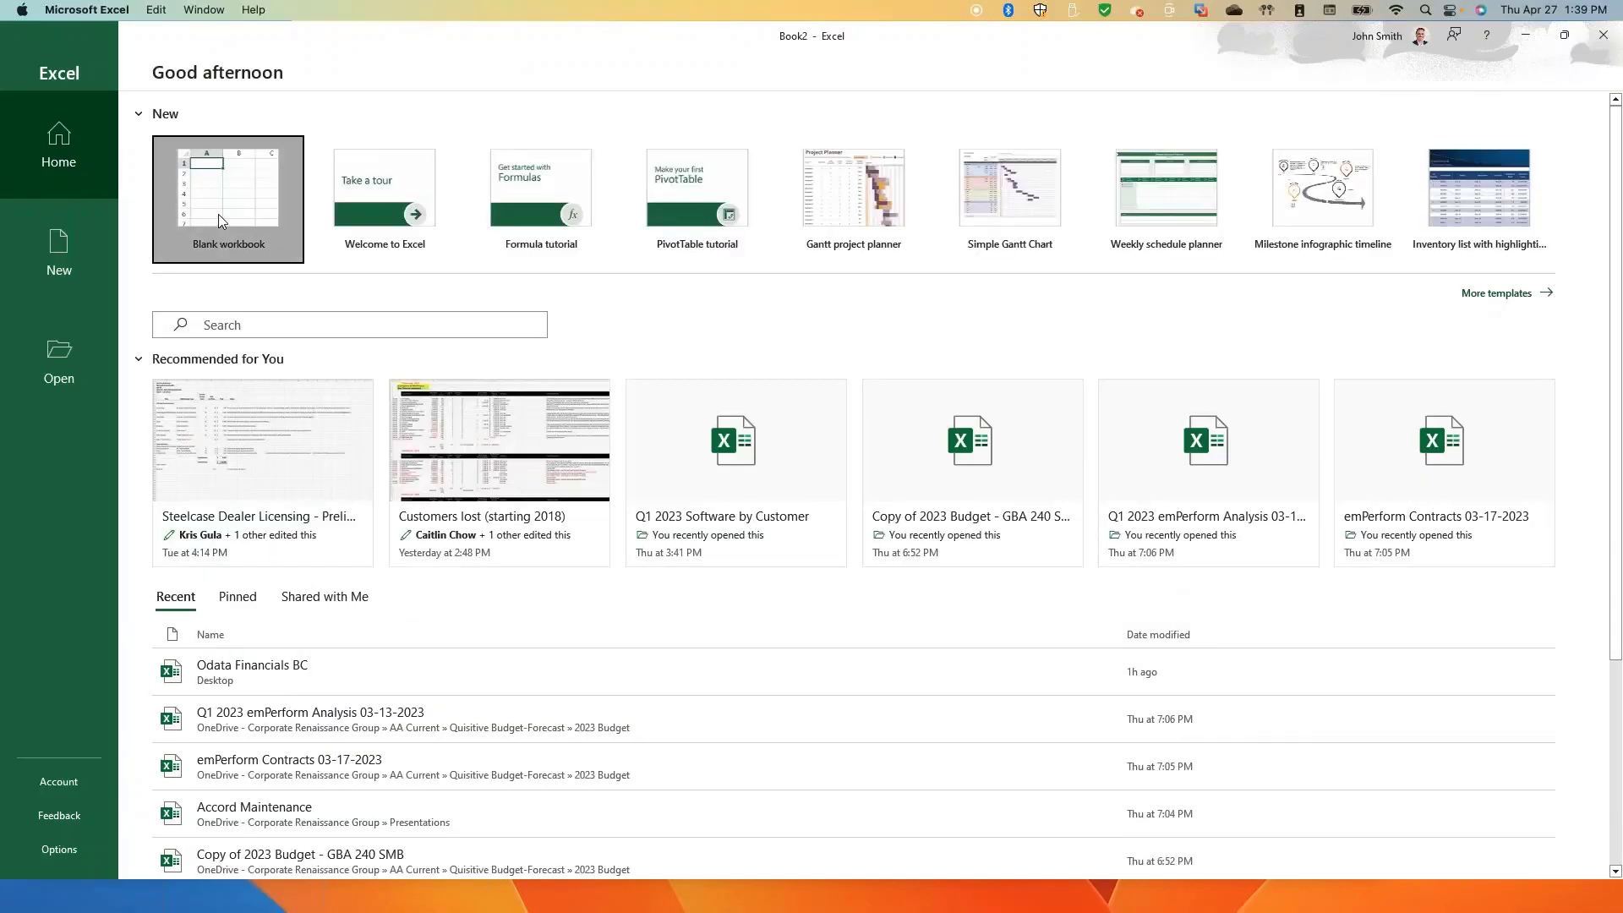
# Create a blank Excel workbook, start a From OData Feed import, then switch to Business Central
pyautogui.click(218, 214)
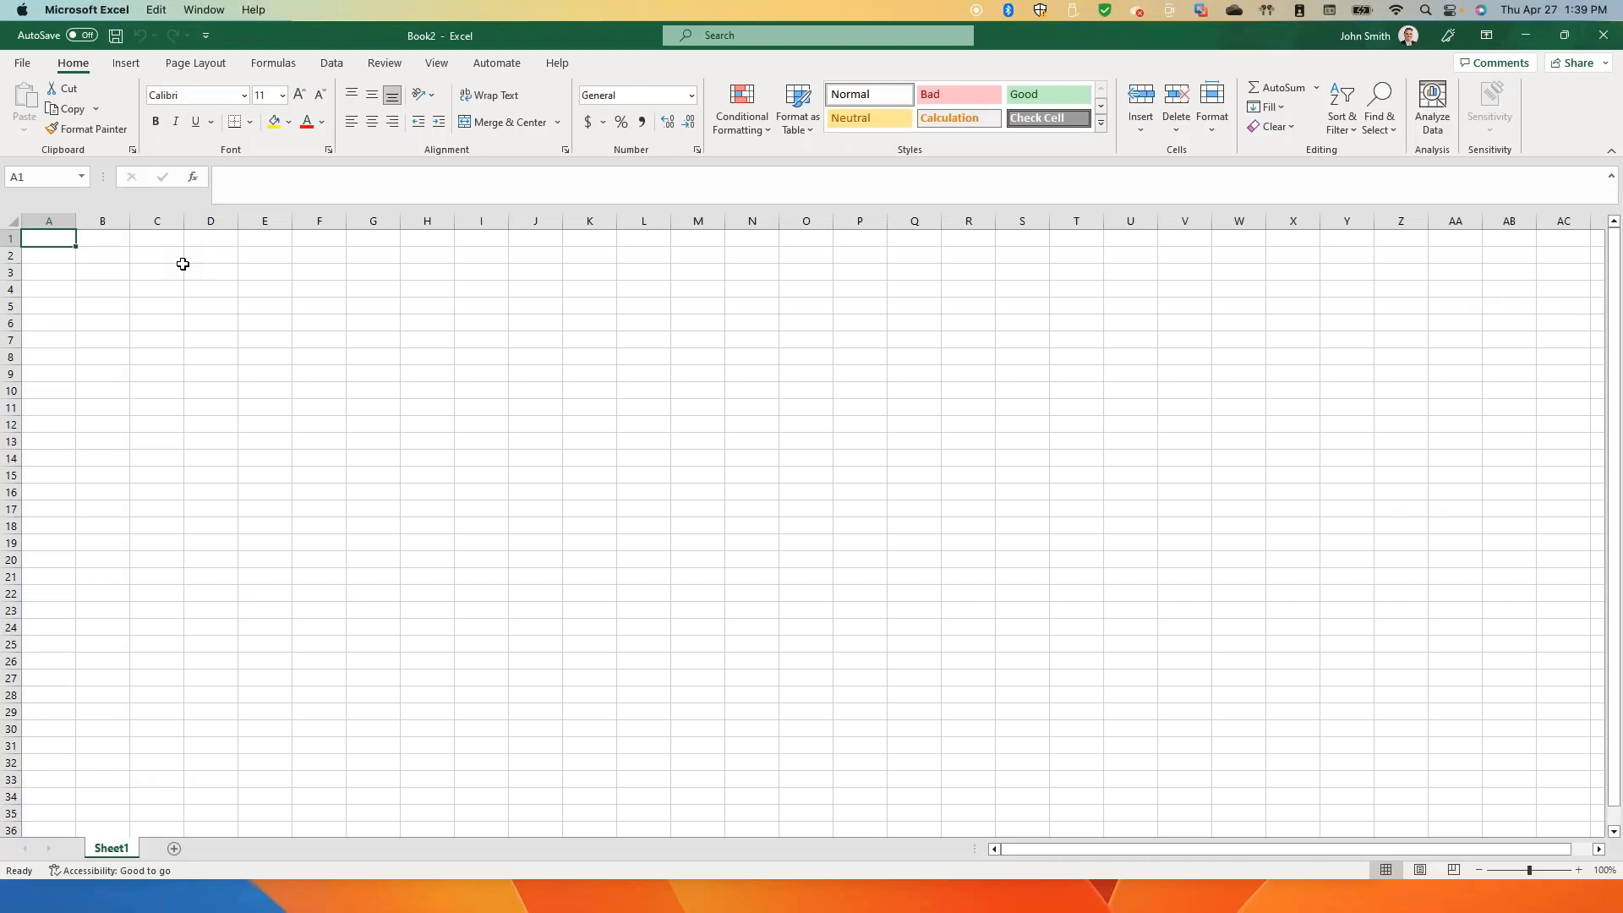
pyautogui.click(335, 68)
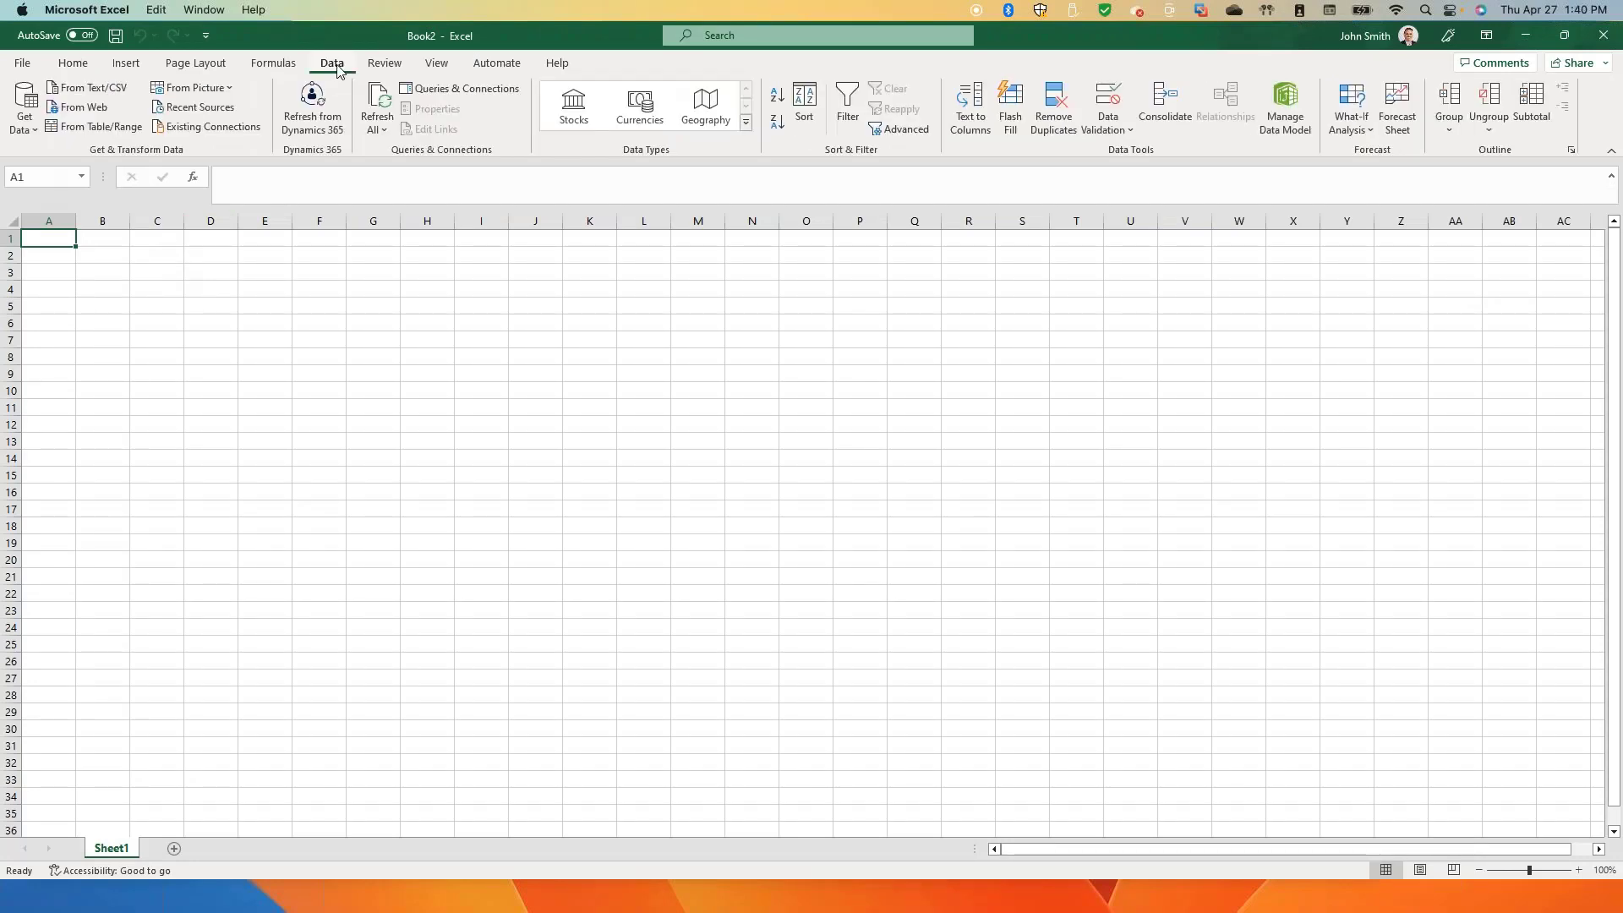
pyautogui.click(31, 127)
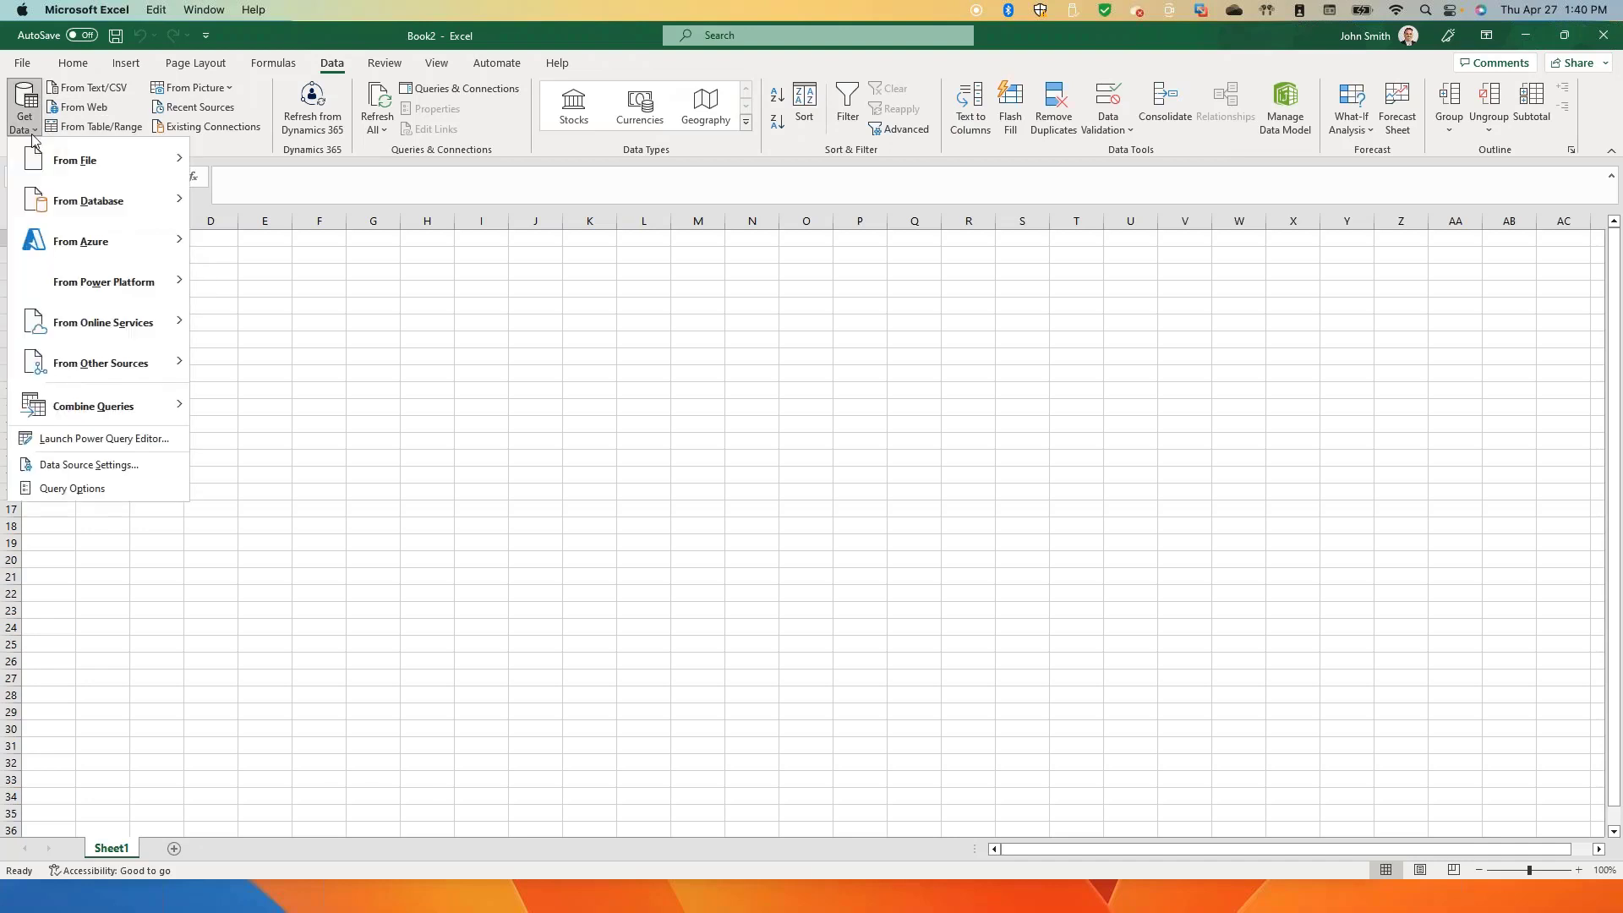
pyautogui.moveTo(113, 357)
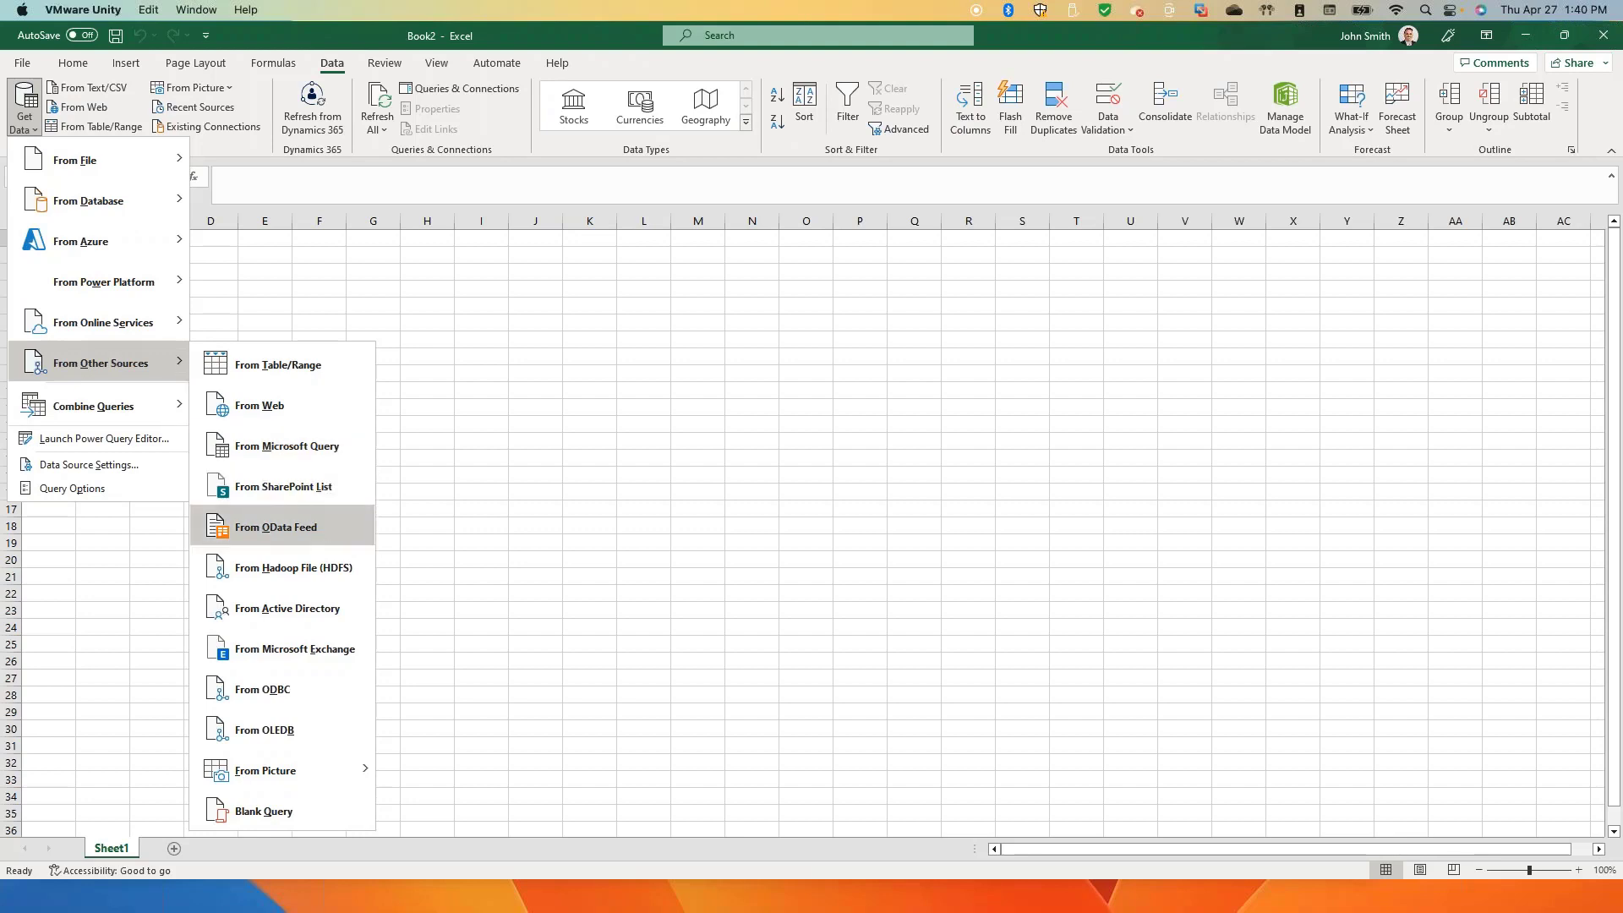
pyautogui.click(271, 526)
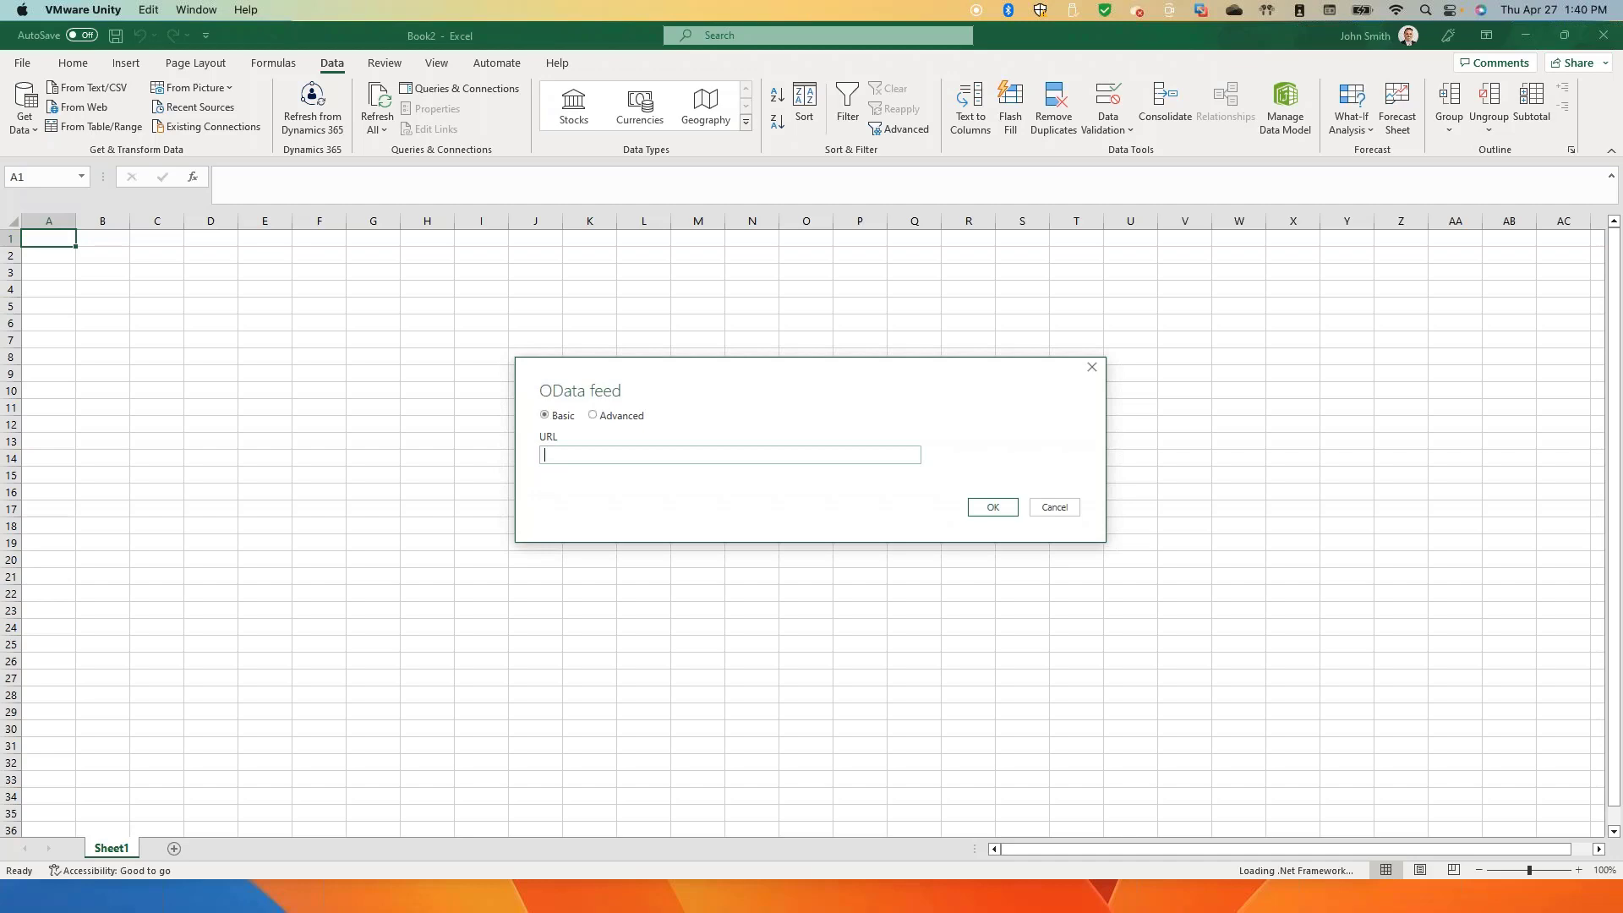
pyautogui.hotkey('ctrl', 'Right')
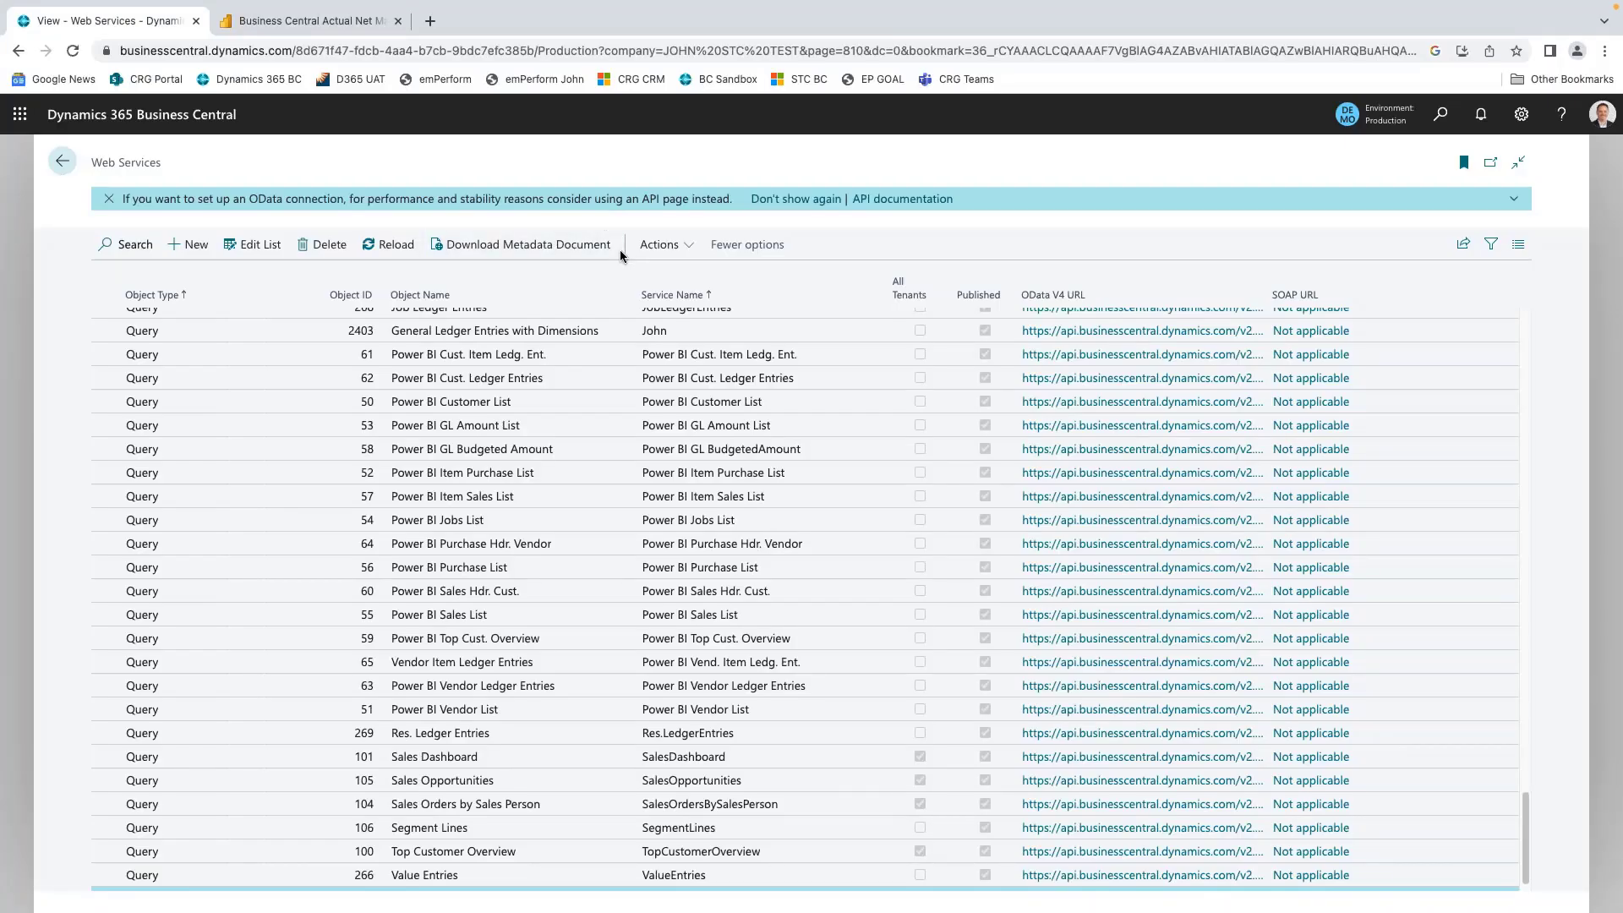
# Return to the Role Center, view the financial statement reports, and widen the page to full width
pyautogui.click(62, 161)
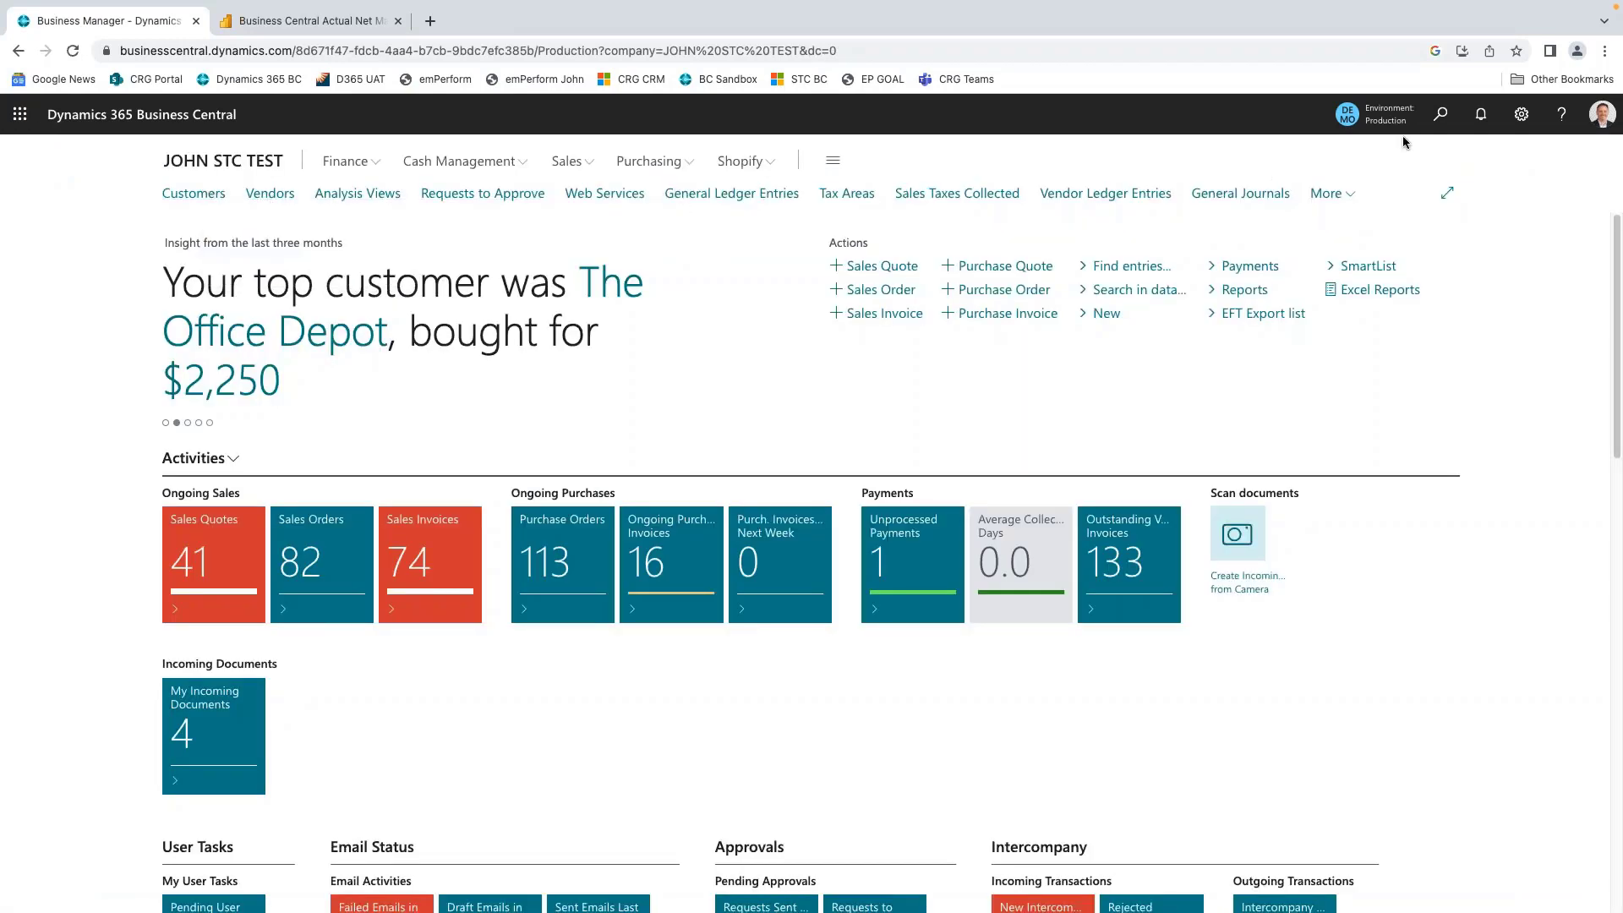
pyautogui.click(1249, 290)
pyautogui.moveTo(1230, 319)
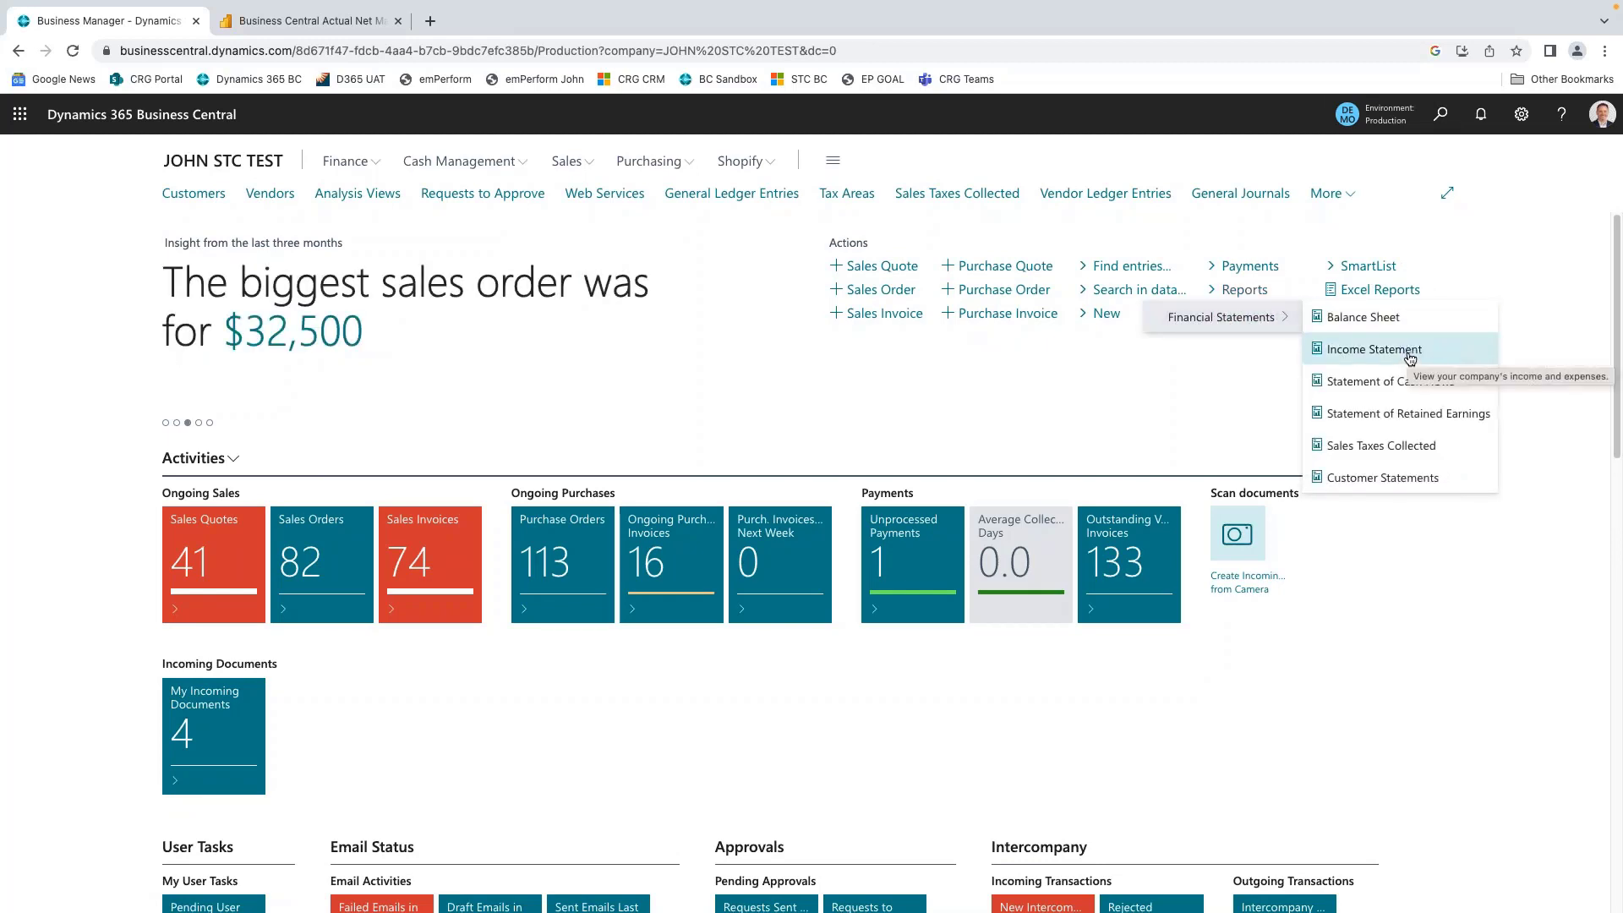
pyautogui.click(1447, 193)
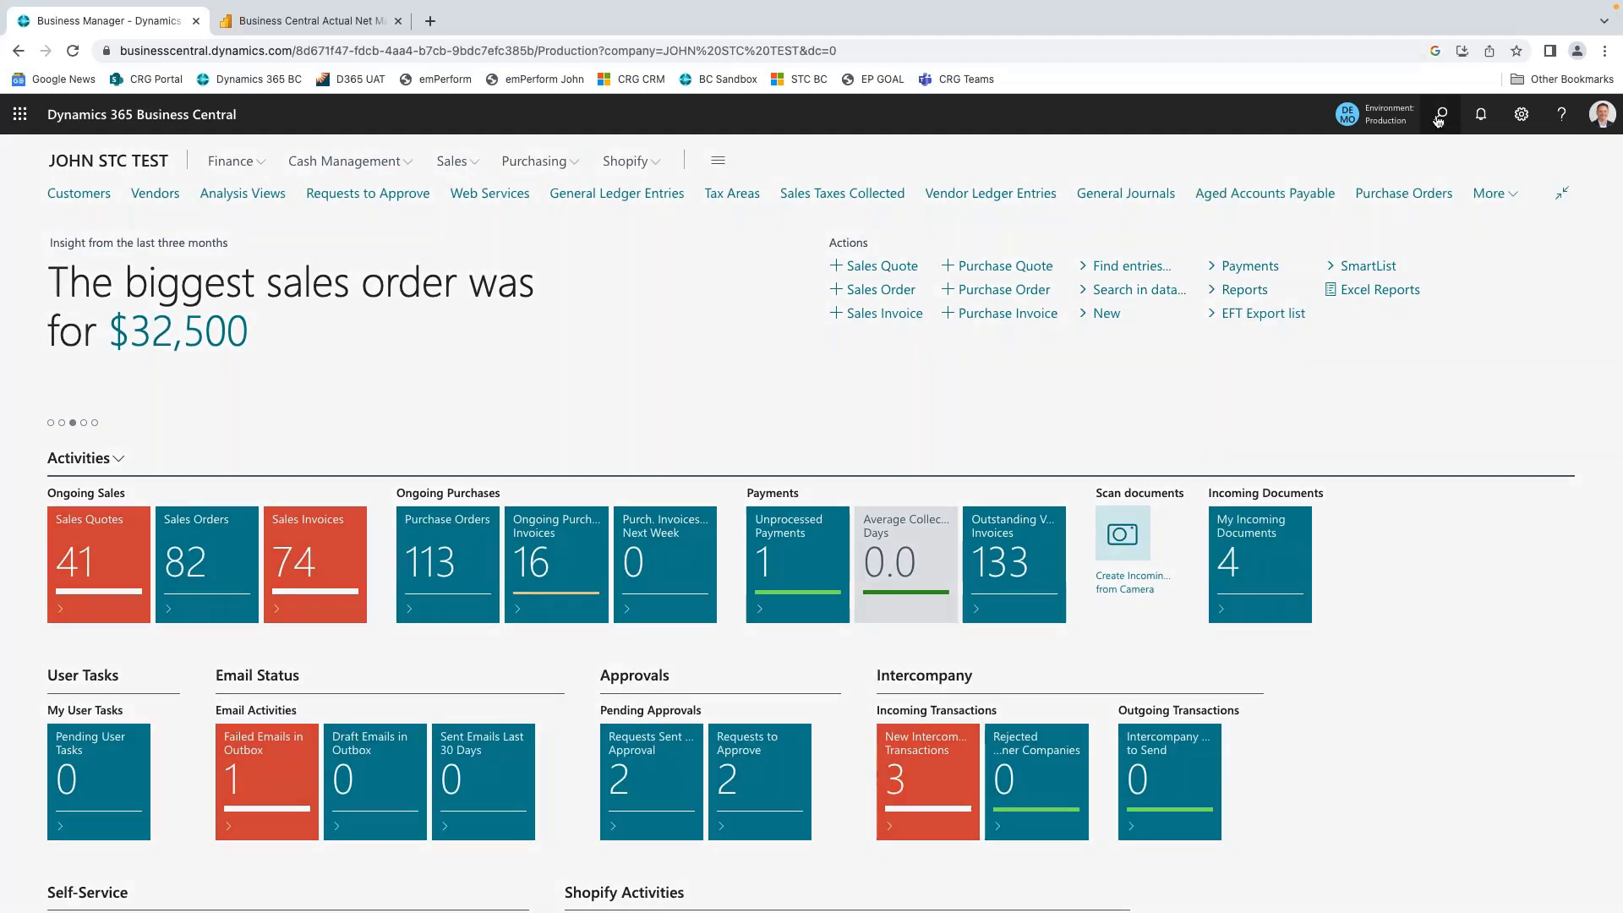
# Search 'account schedule', open and expand Financial Report KPI Web Service, then go back home
pyautogui.click(1441, 114)
pyautogui.write('acco')
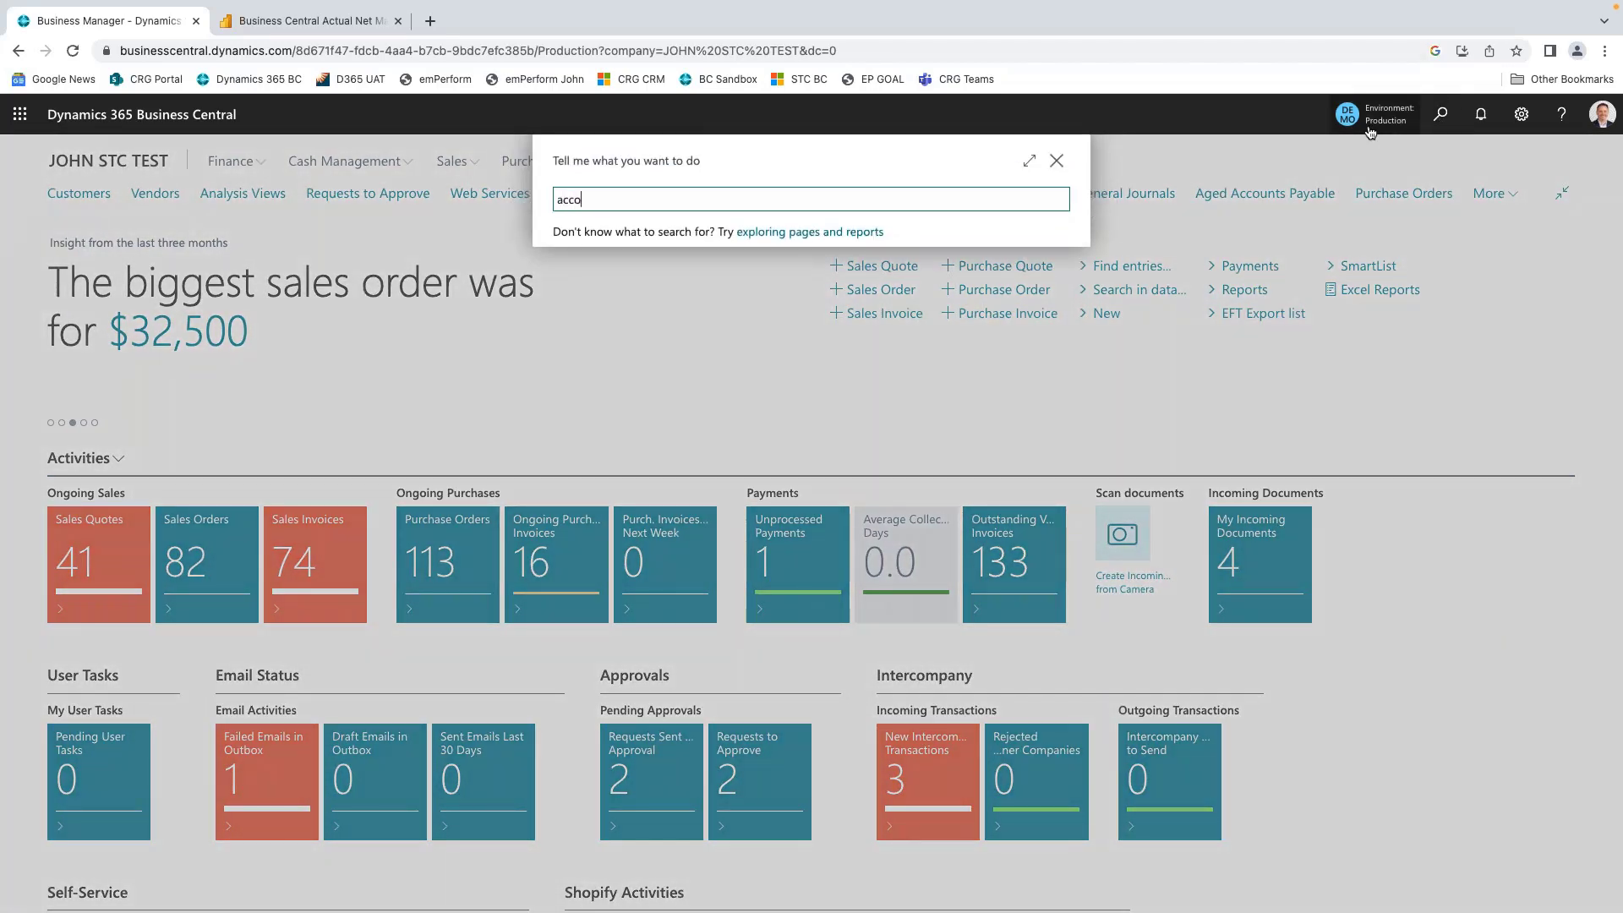
pyautogui.write('unt schedule')
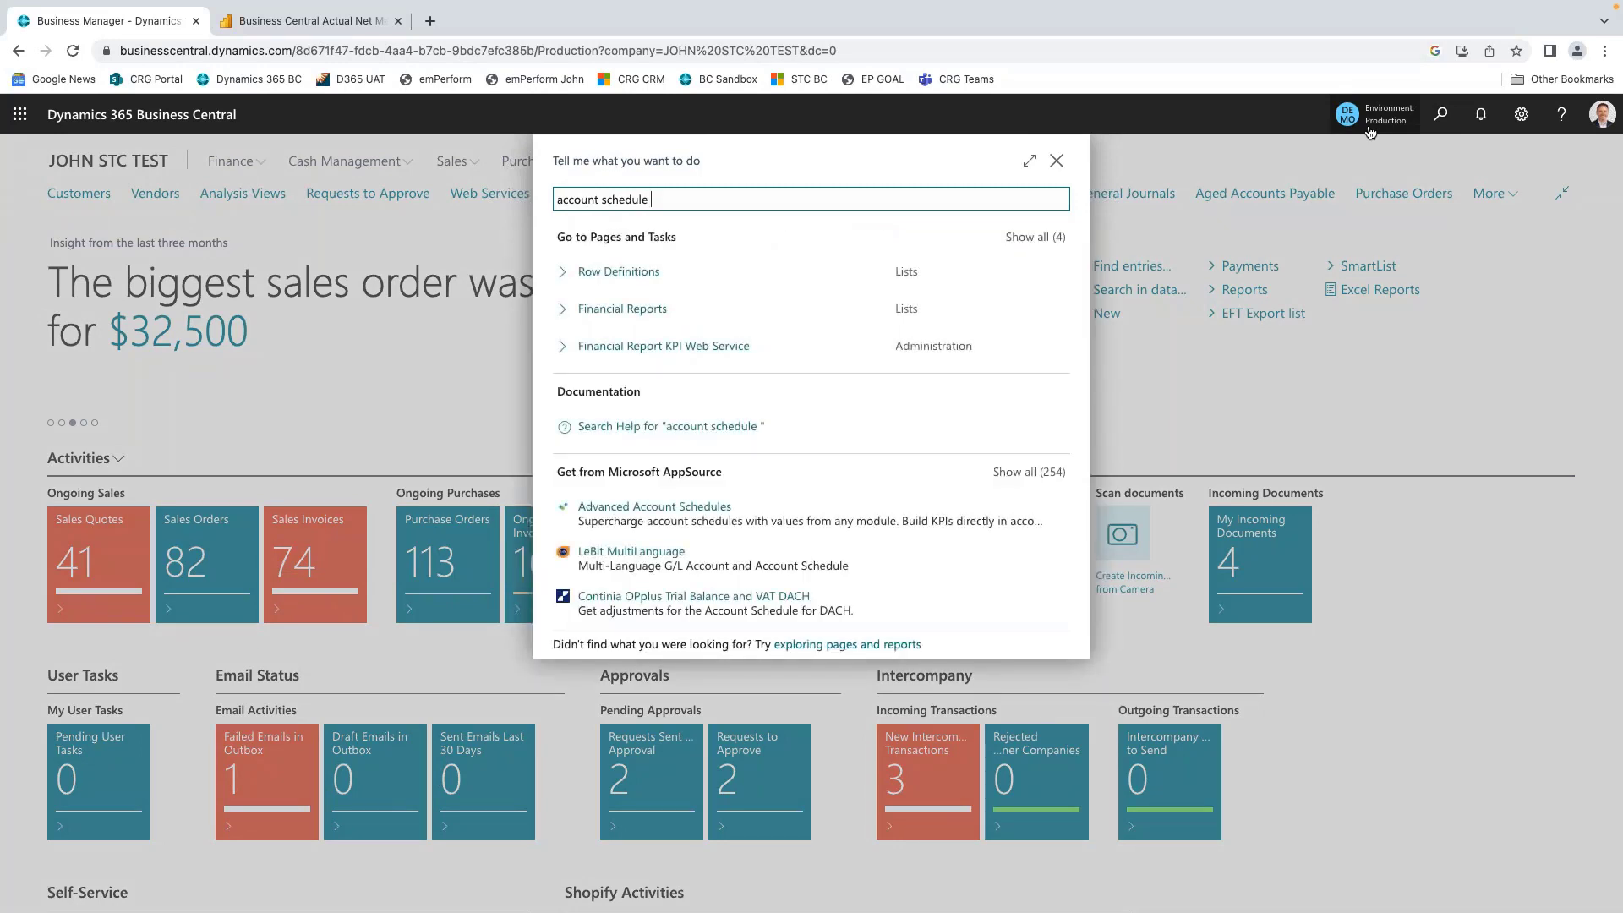
pyautogui.click(762, 345)
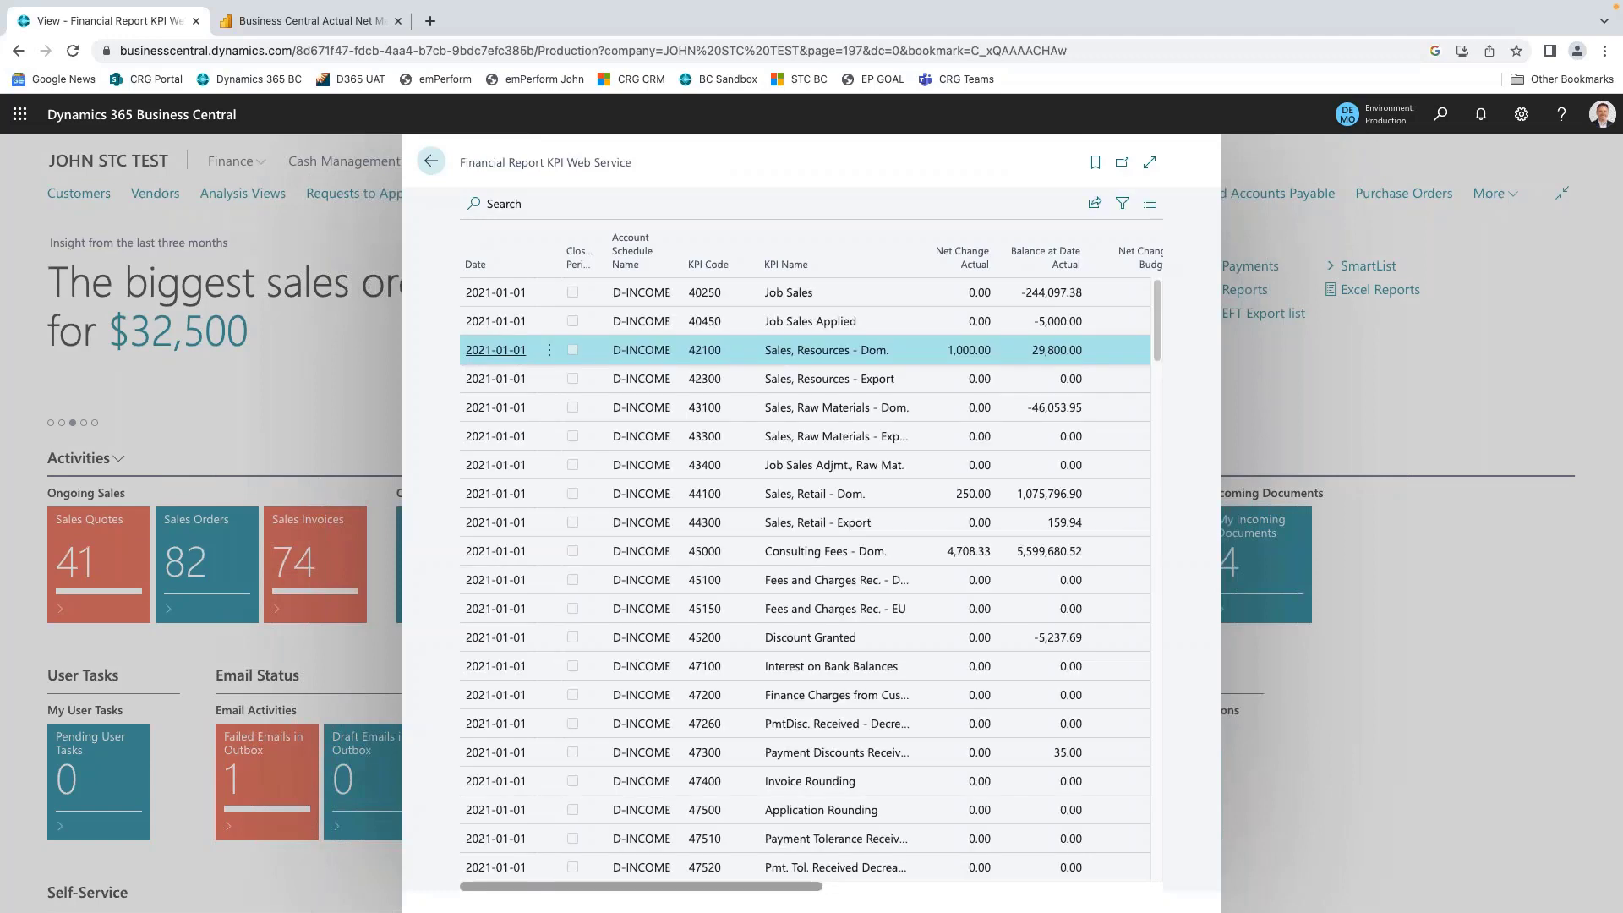
pyautogui.click(1148, 162)
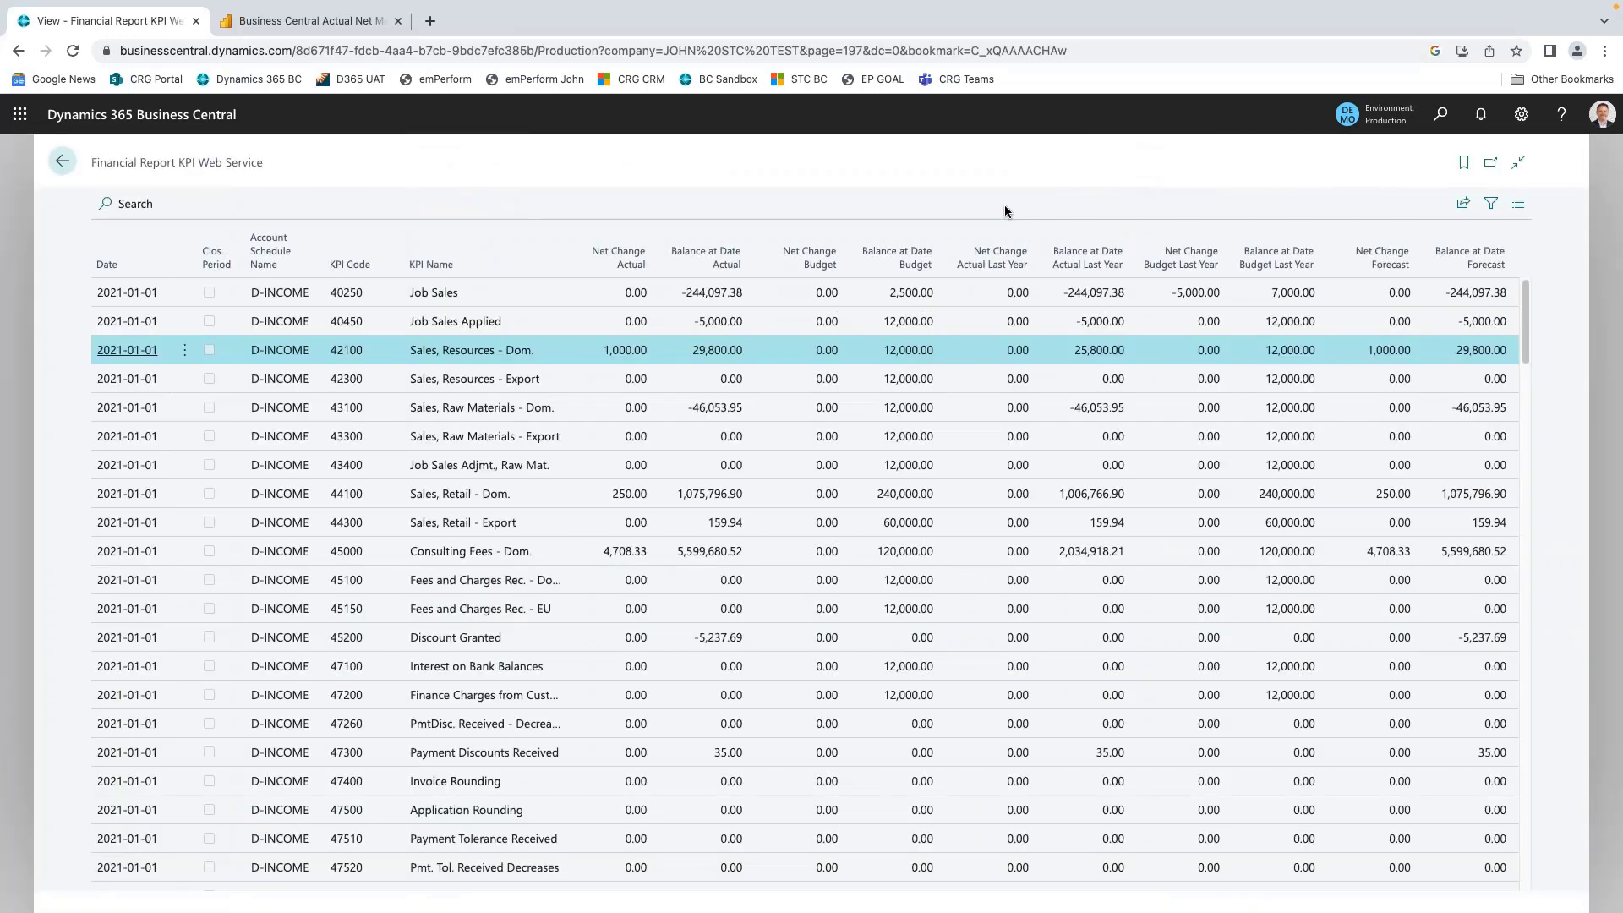
pyautogui.click(61, 162)
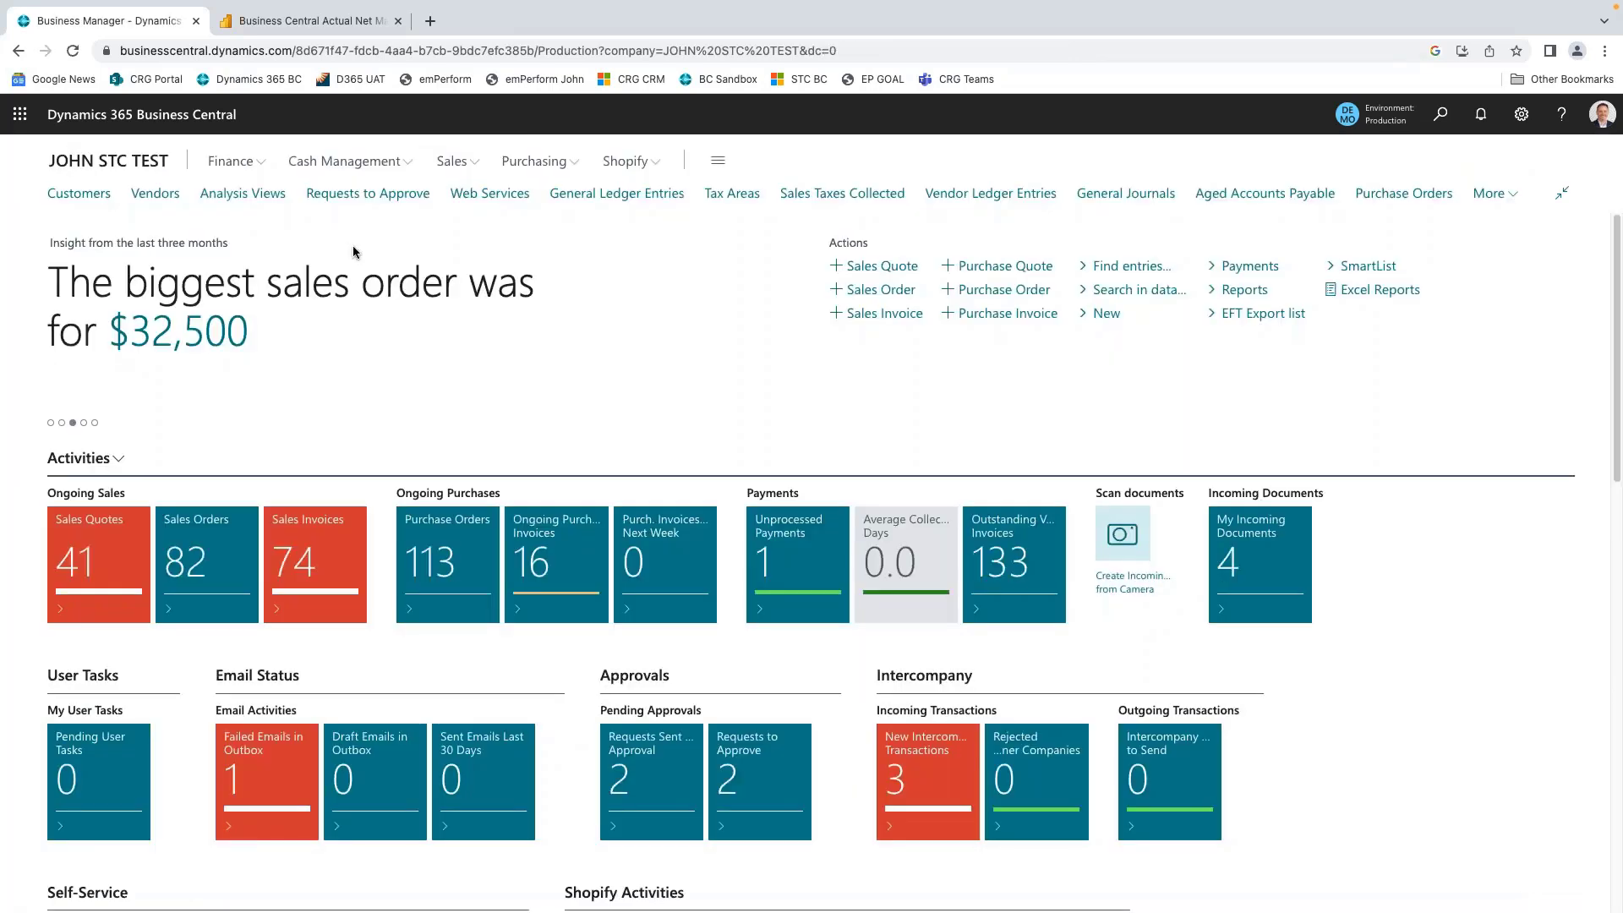
# Find Web Services via 'web service', filter to 'powerb', and copy powerbifinance's OData V4 URL
pyautogui.click(1442, 118)
pyautogui.write('web ser')
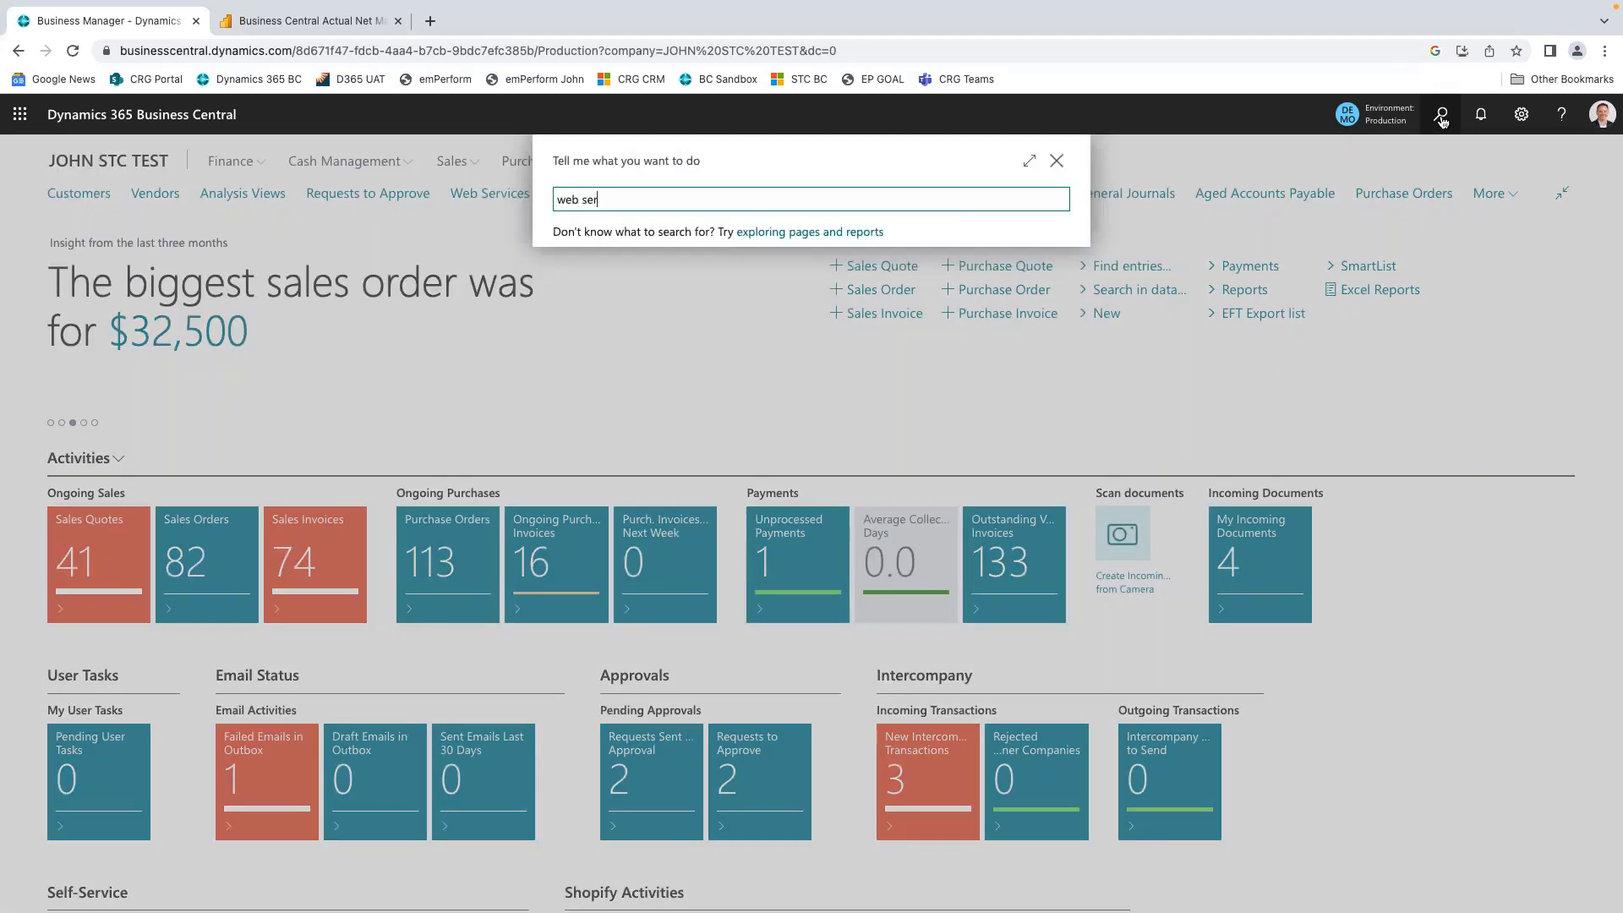
pyautogui.write('vice')
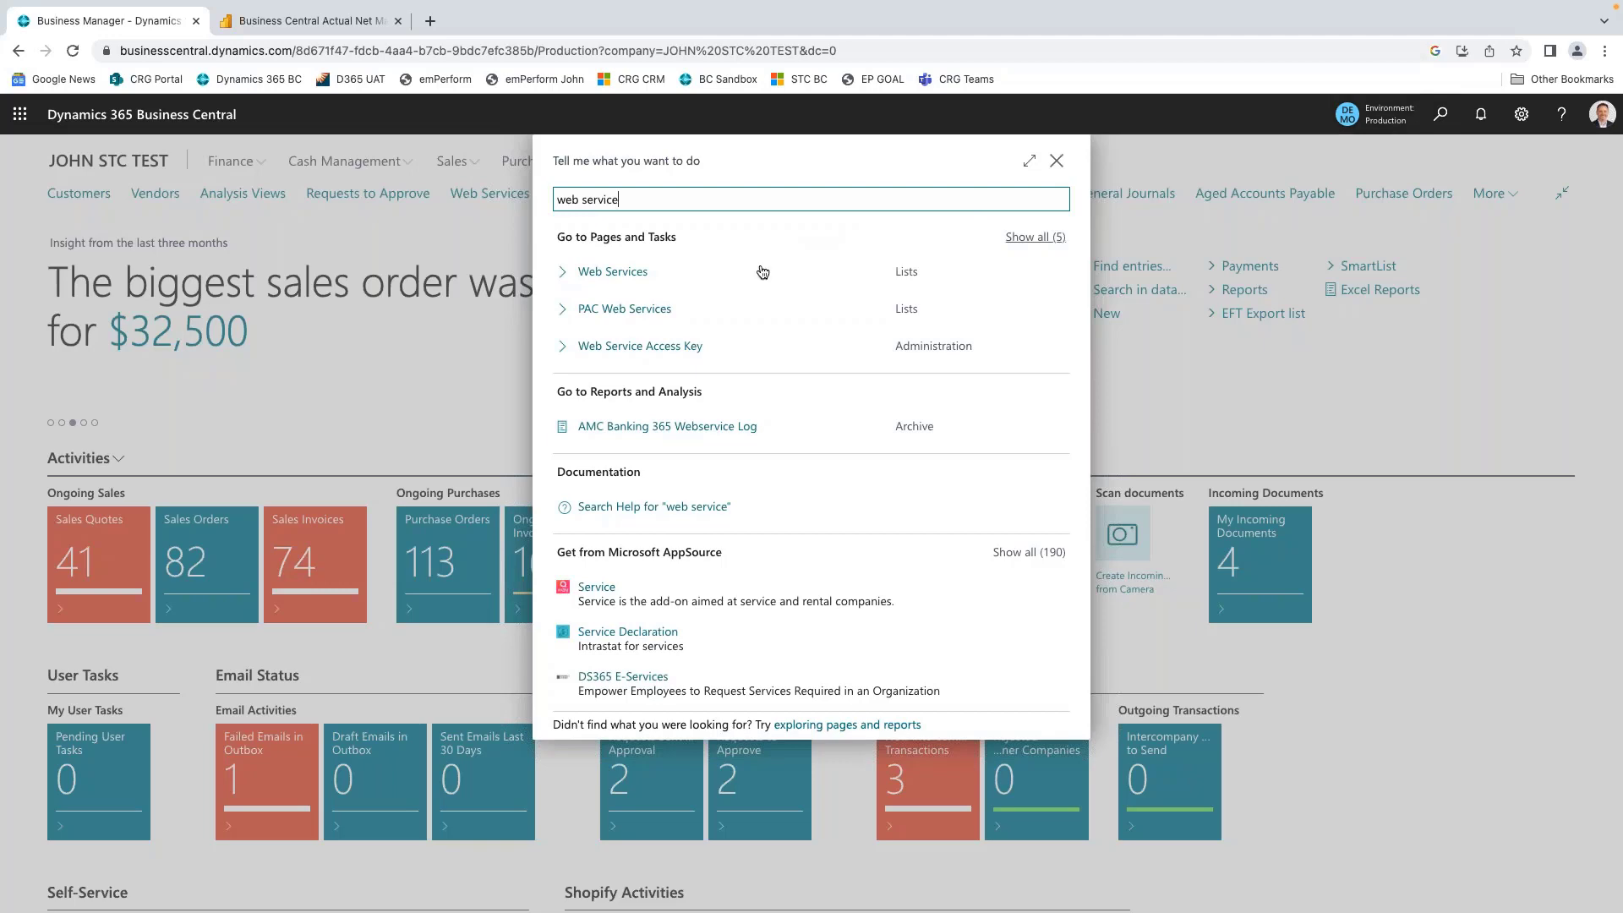
pyautogui.click(715, 283)
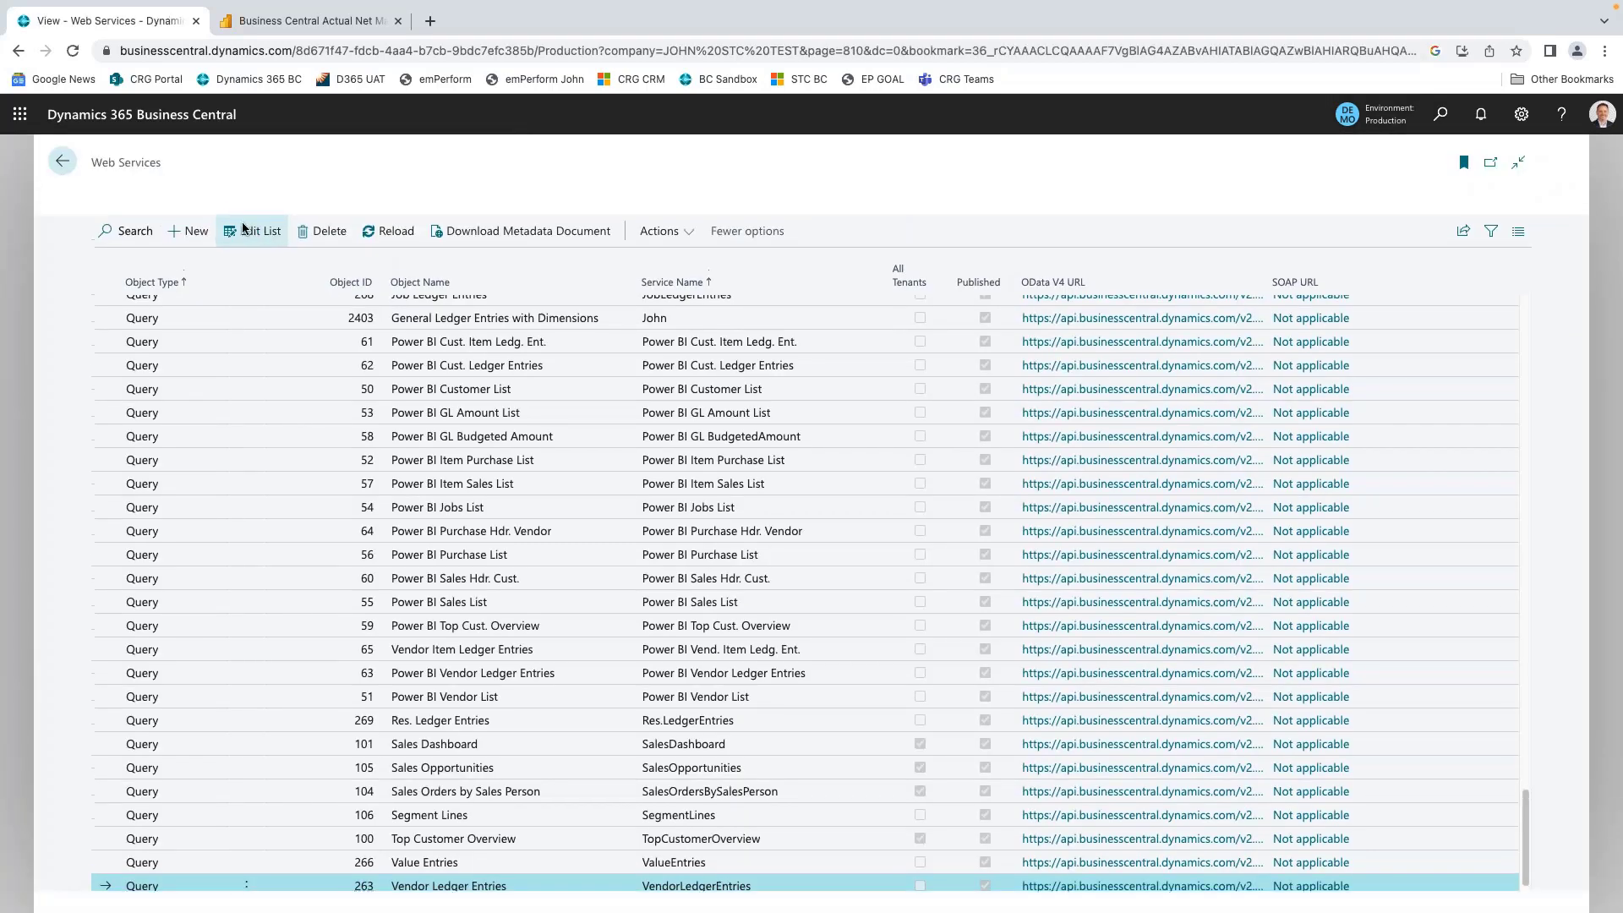
pyautogui.write('powerbi')
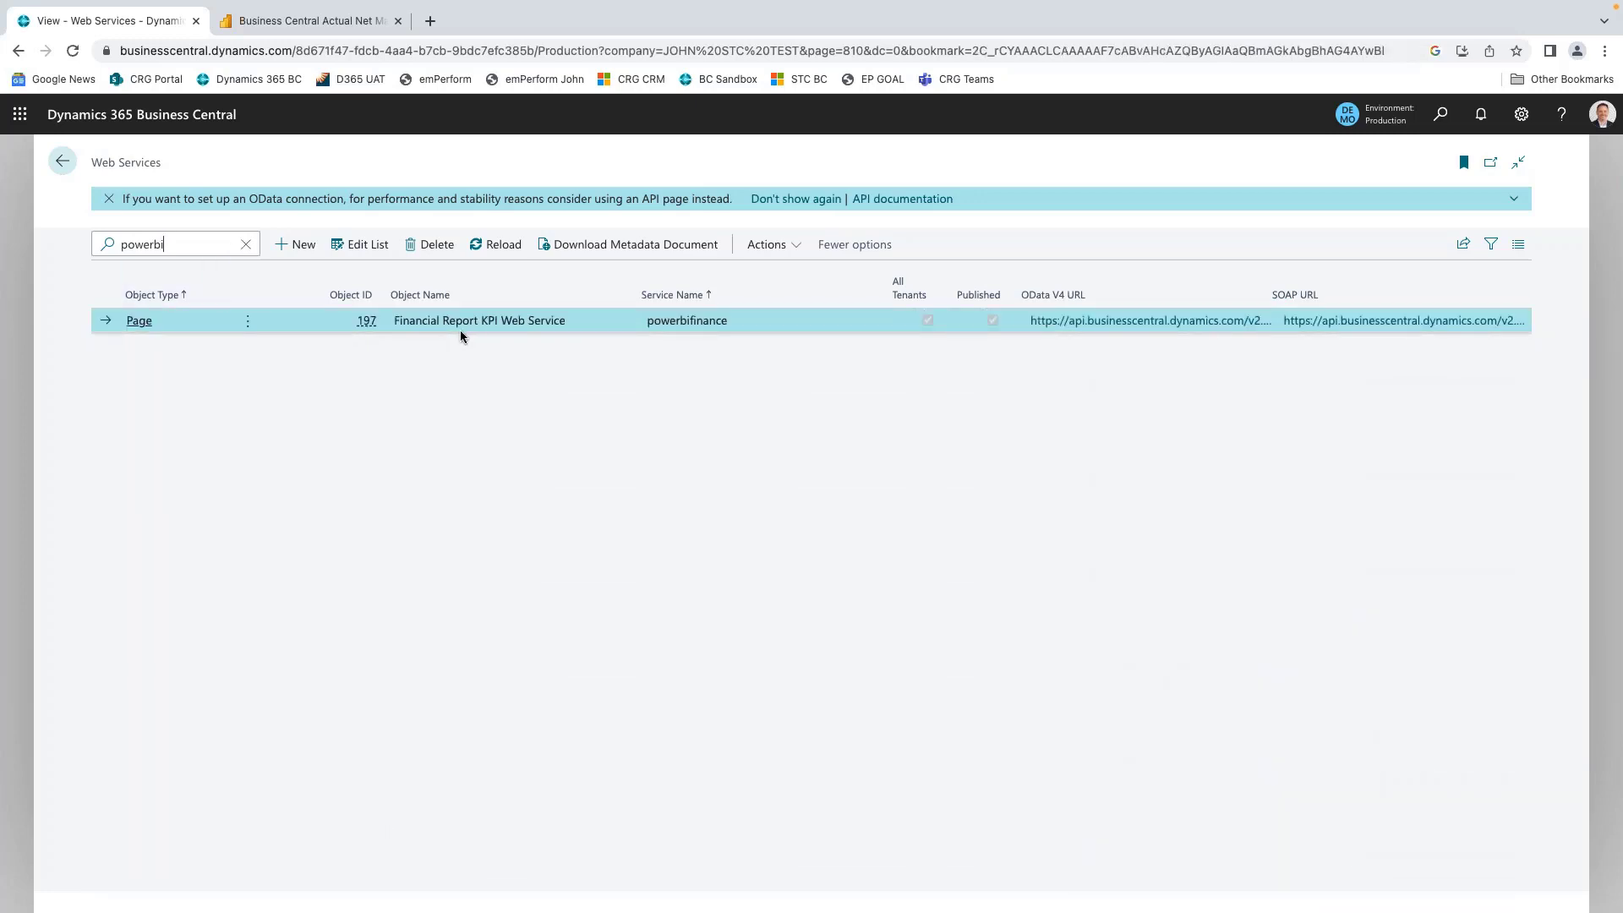
pyautogui.rightClick(1129, 322)
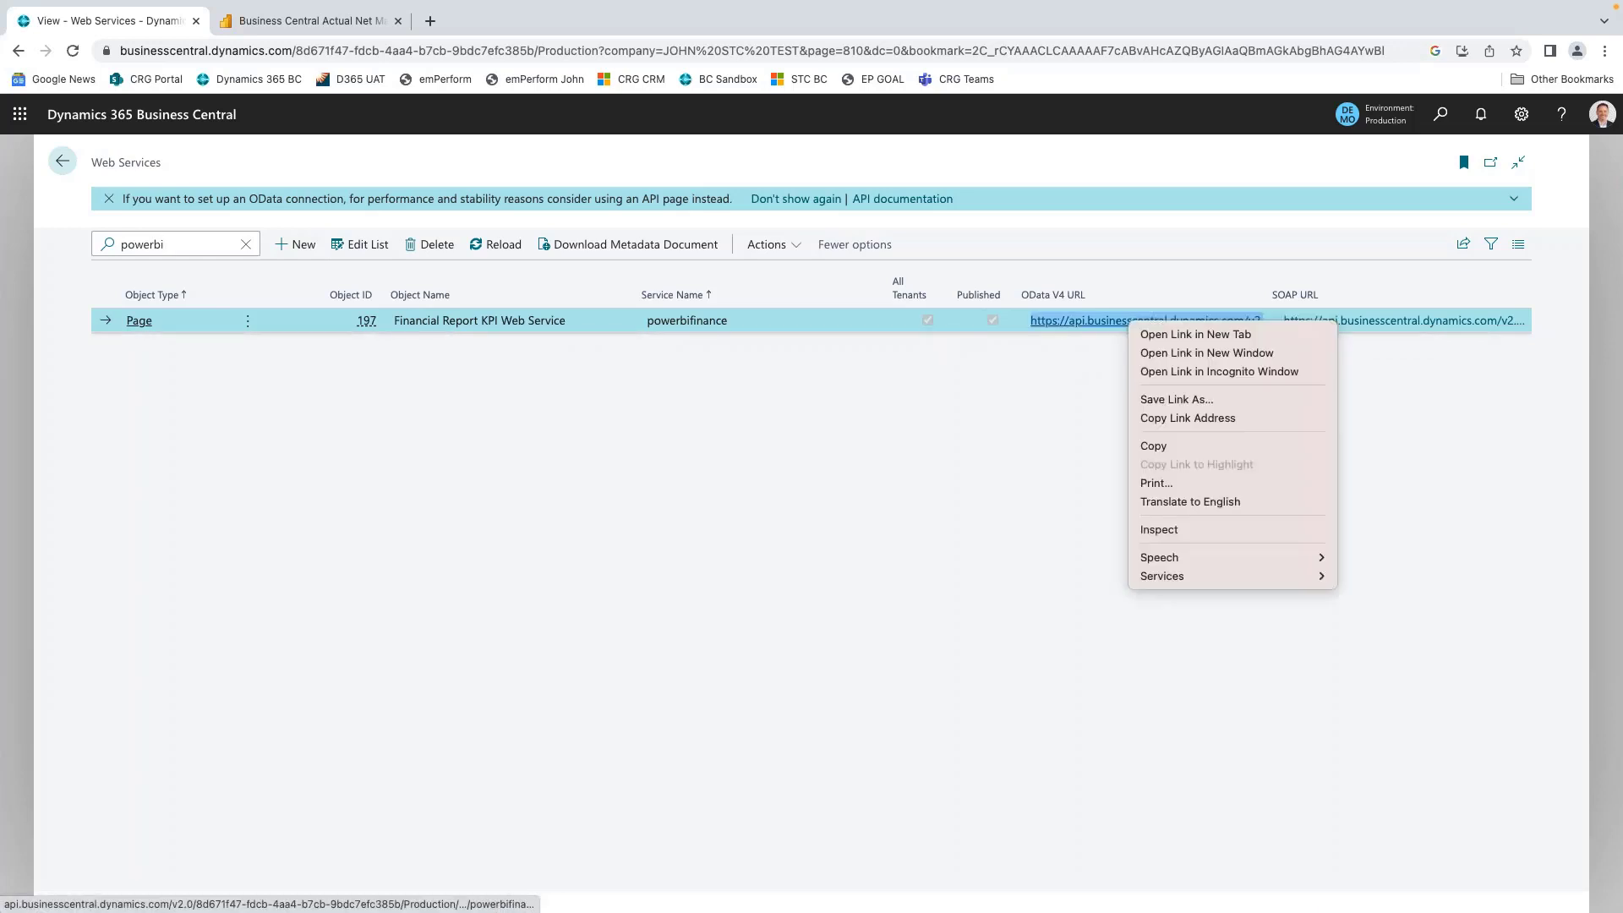
pyautogui.click(1163, 447)
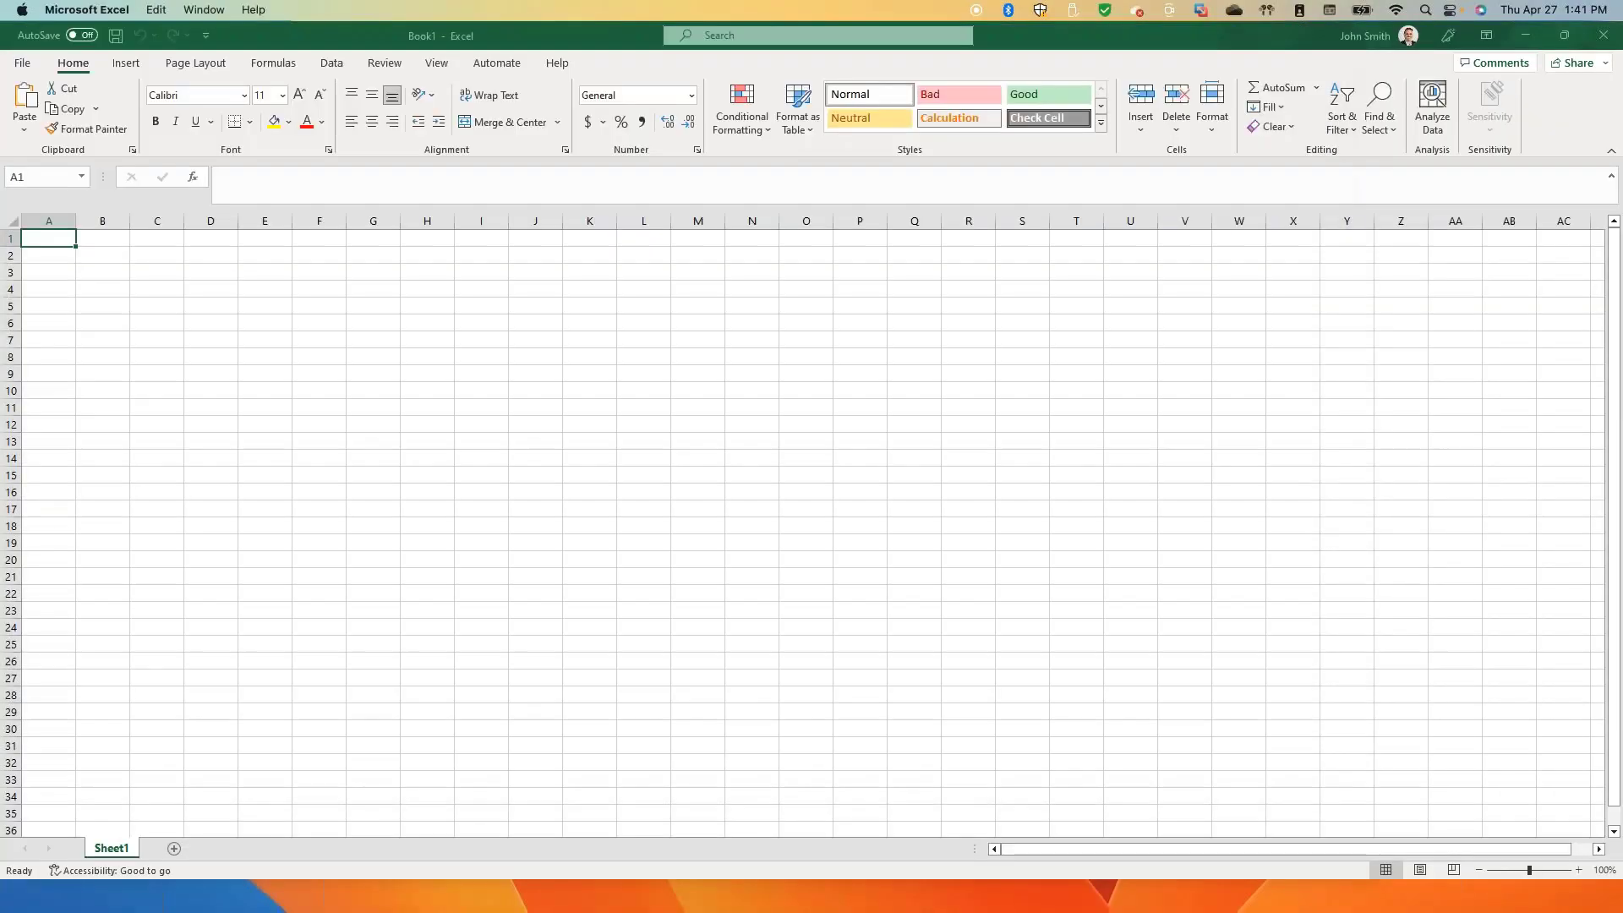
# Start an OData feed import and paste in the Business Central powerbifinance URL
pyautogui.click(331, 64)
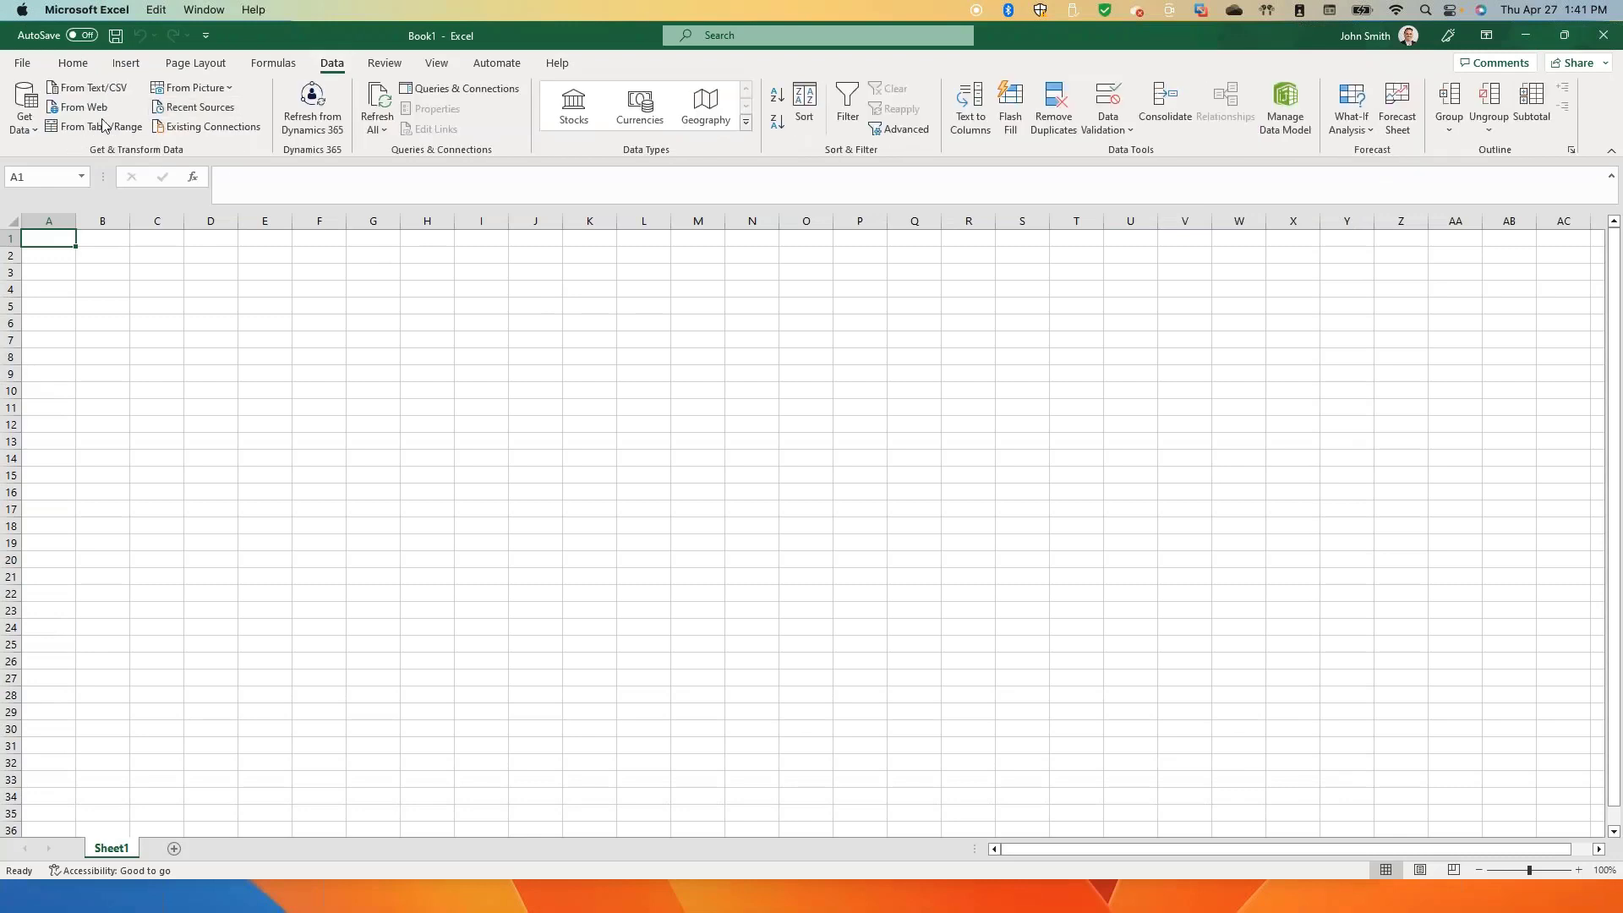
pyautogui.click(24, 129)
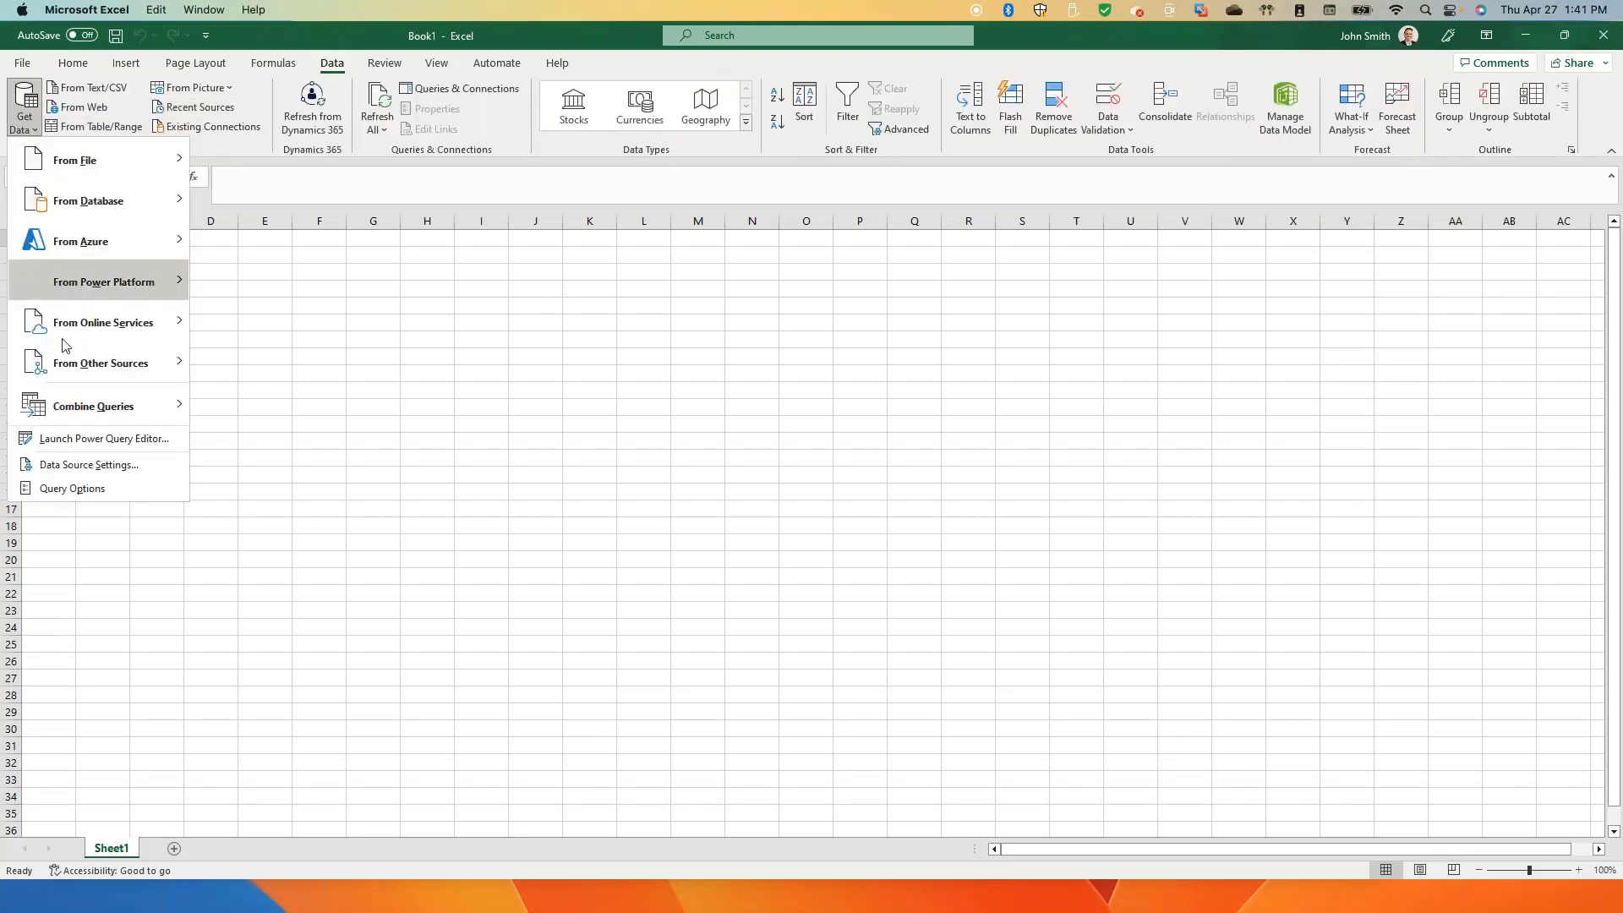
pyautogui.moveTo(66, 338)
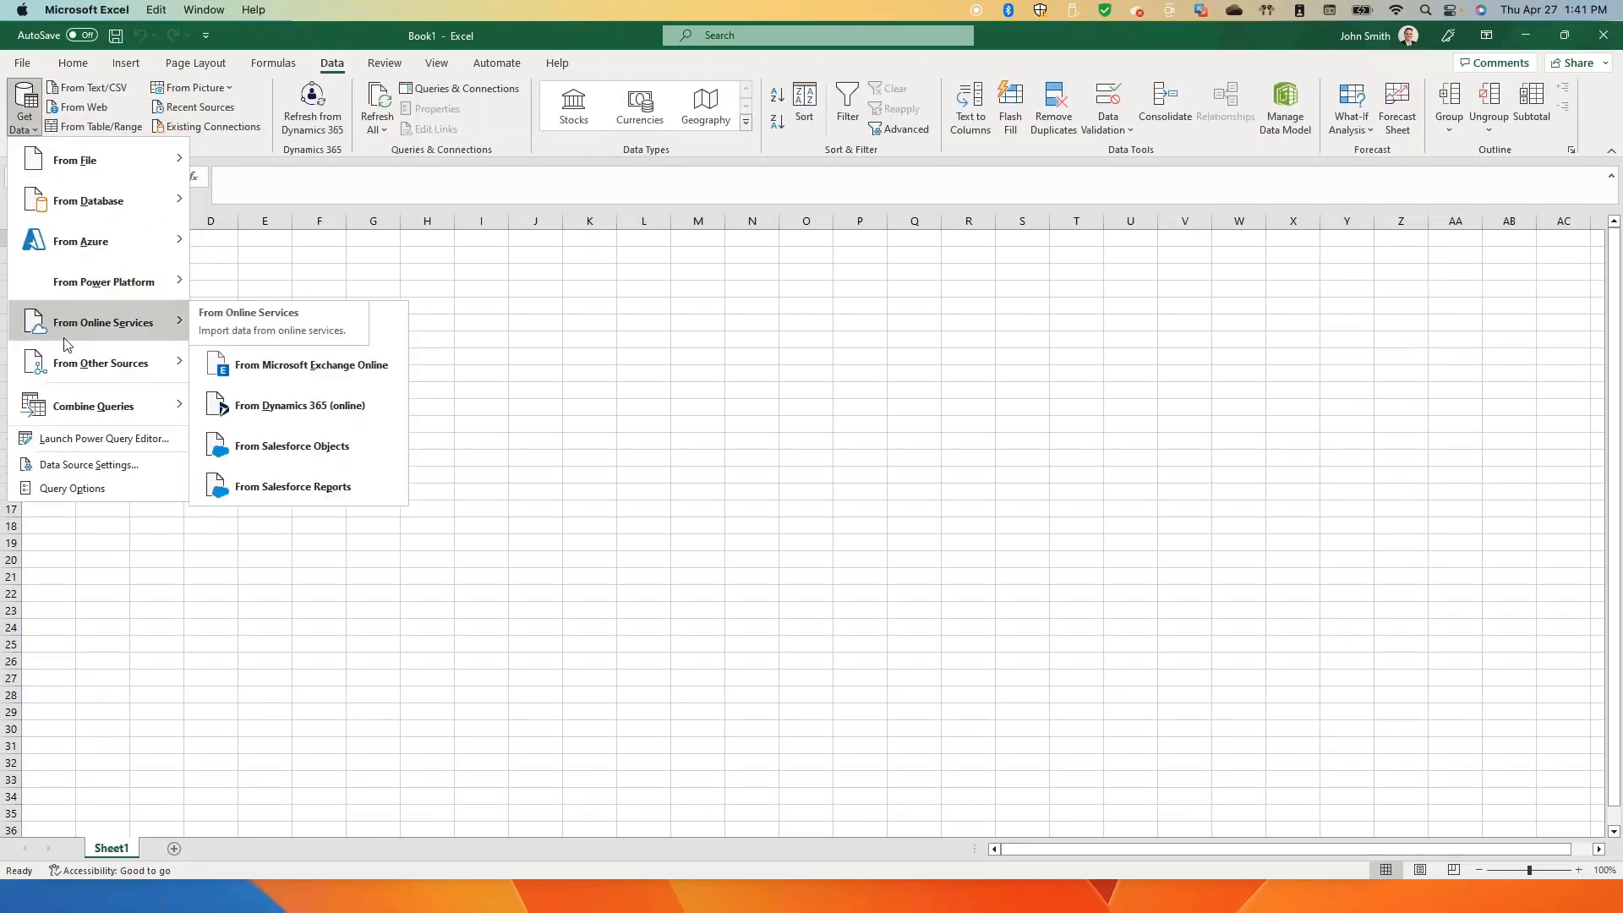
pyautogui.moveTo(71, 376)
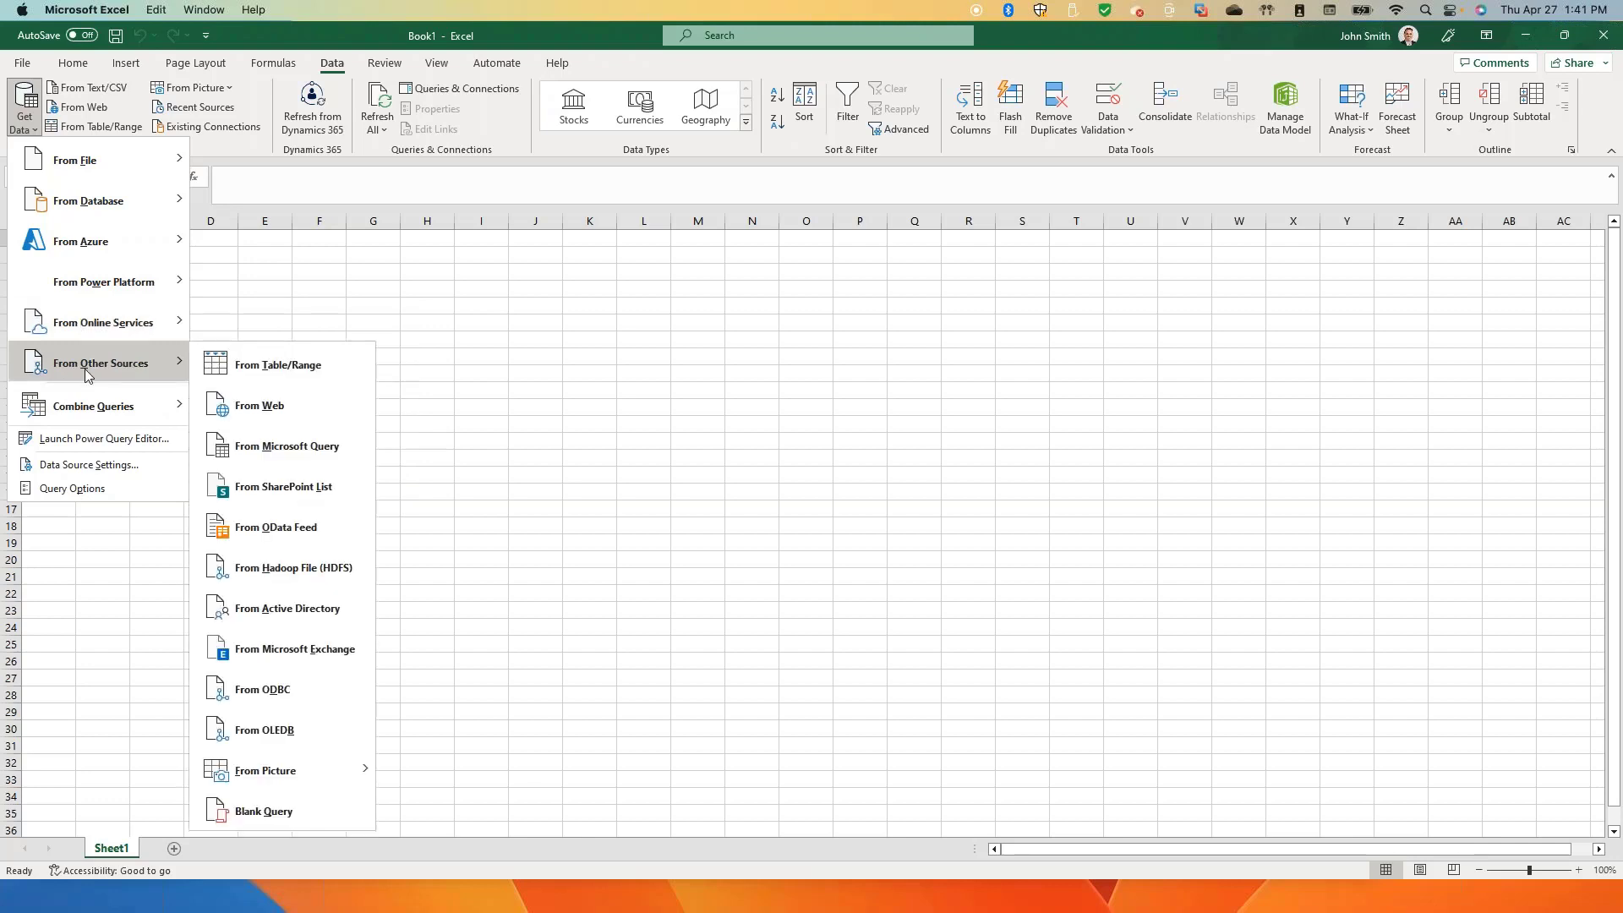
pyautogui.click(309, 528)
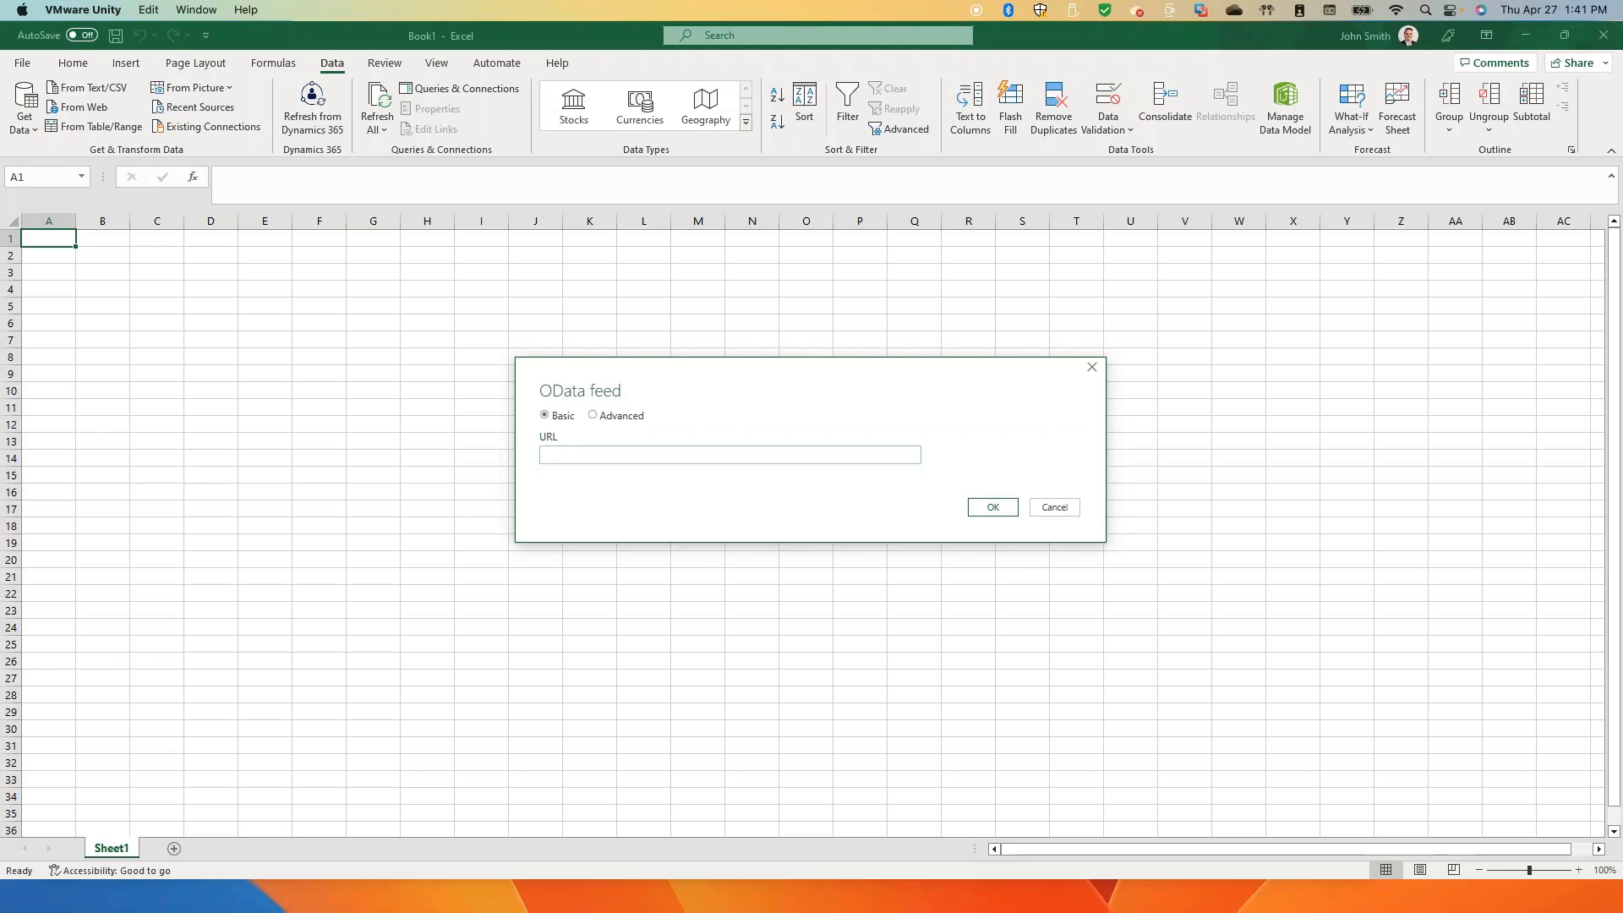
pyautogui.hotkey('ctrl', 'v')
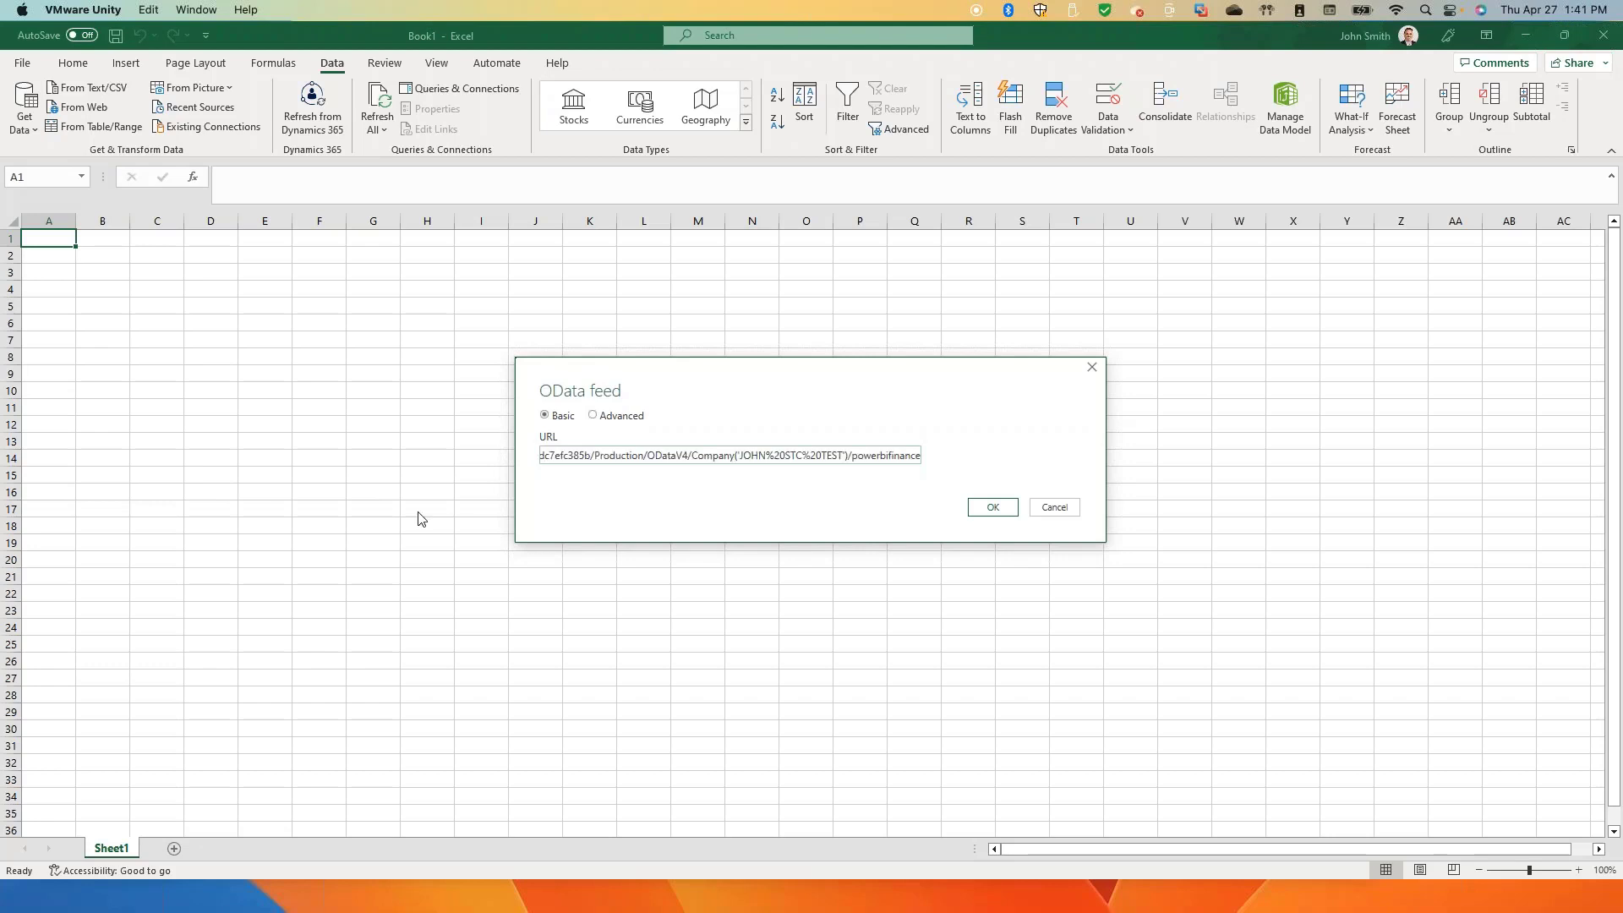
pyautogui.click(988, 507)
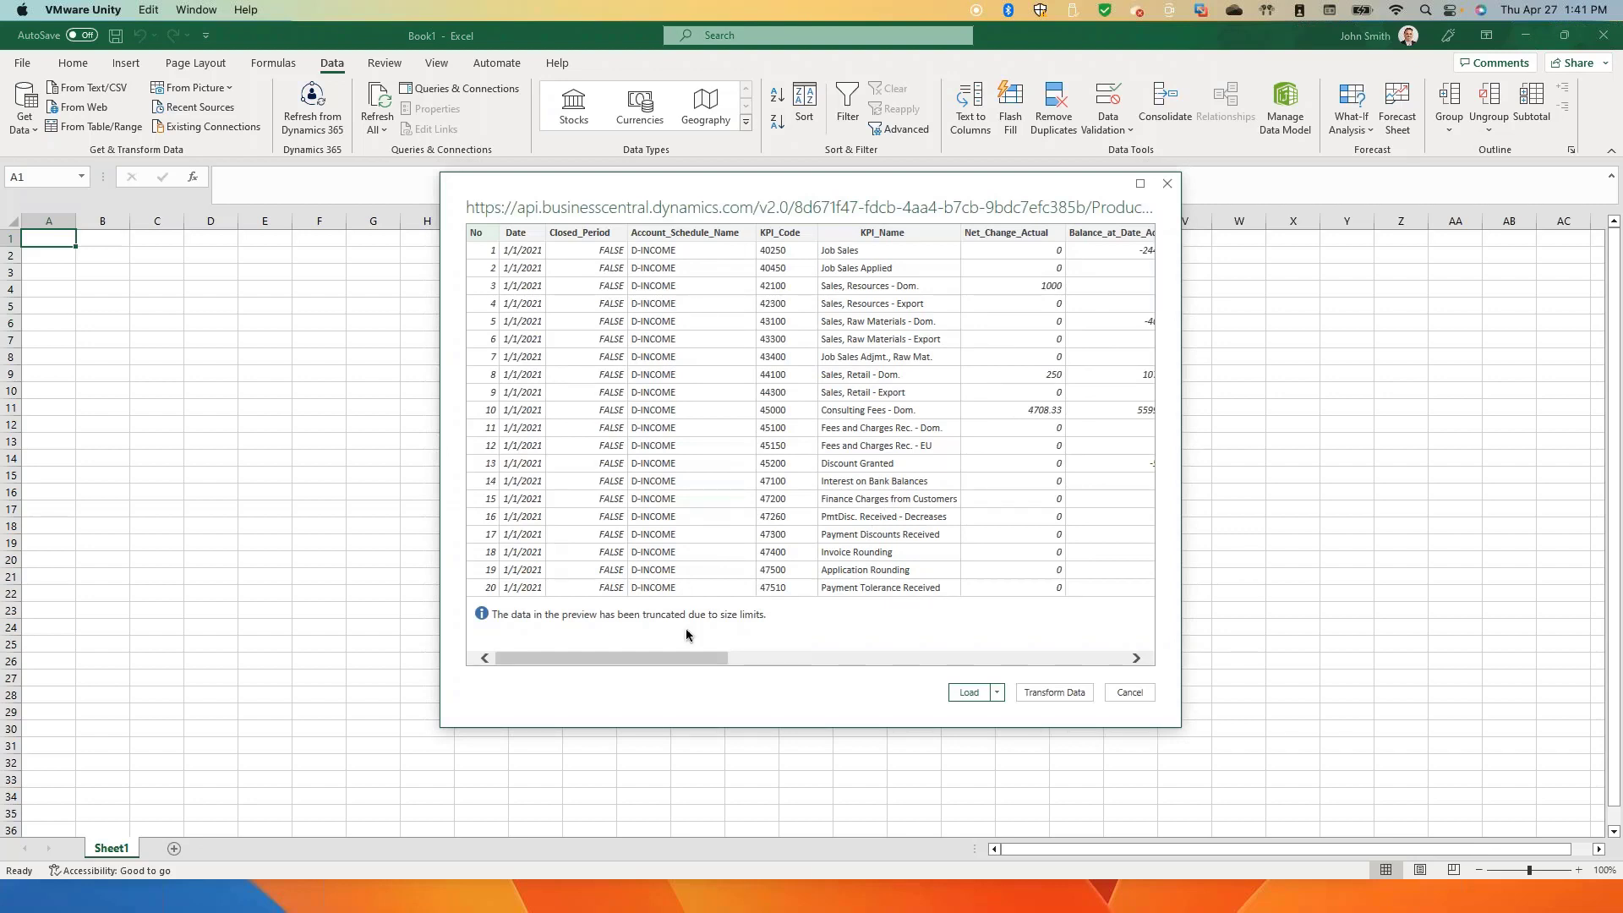
# Load the feed data as a PivotTable Report via Load To
pyautogui.moveTo(663, 655); pyautogui.dragTo(607, 658)
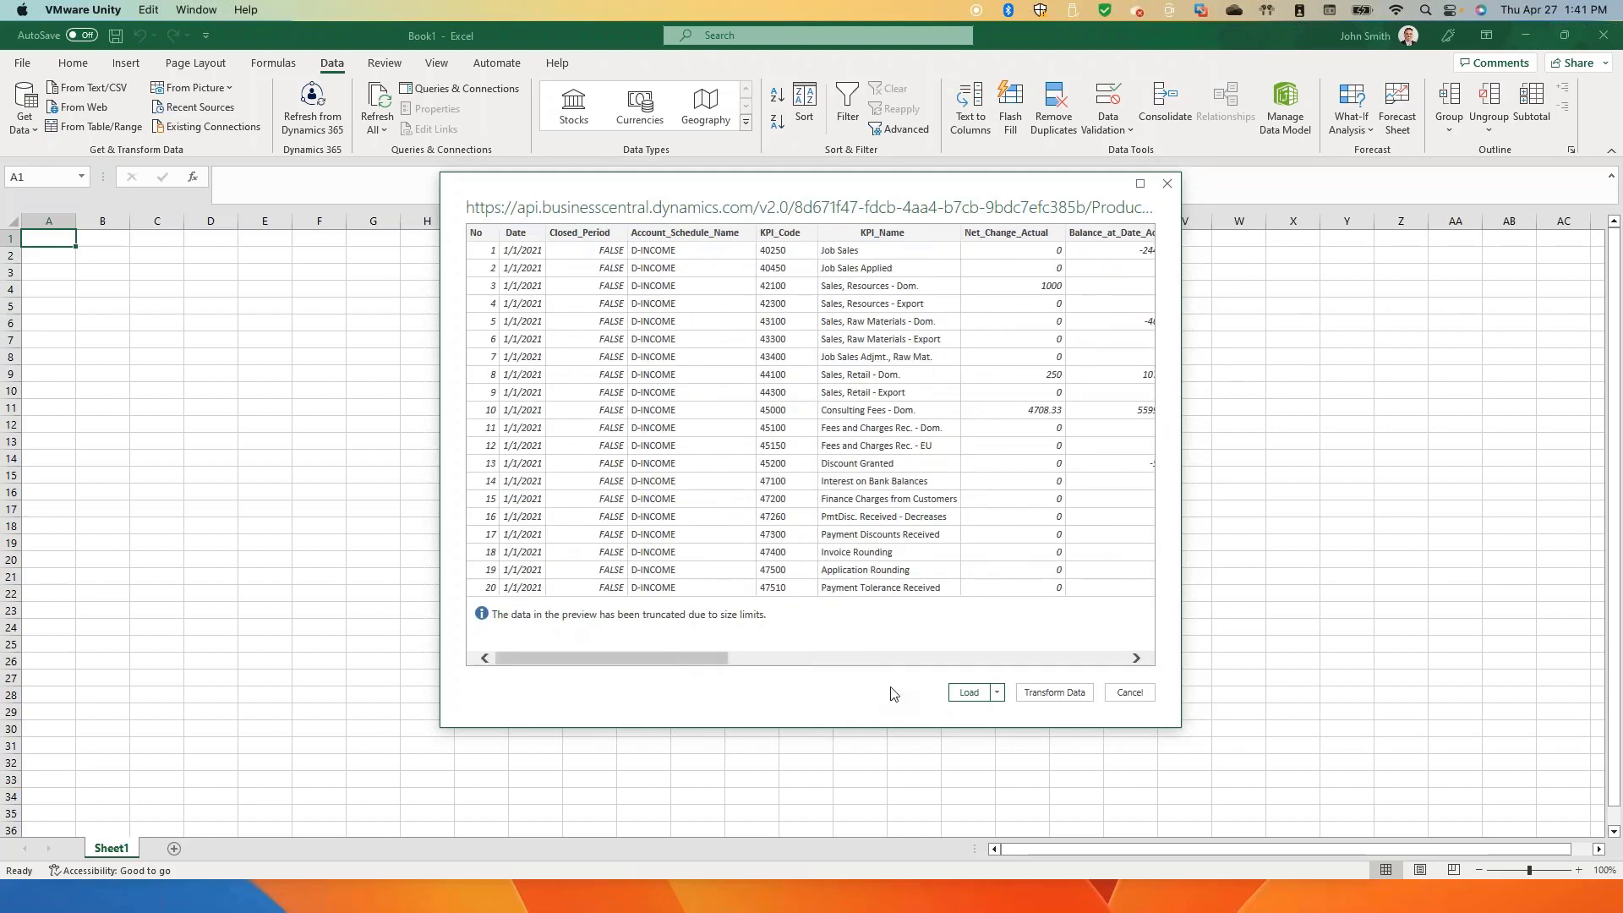
pyautogui.click(997, 694)
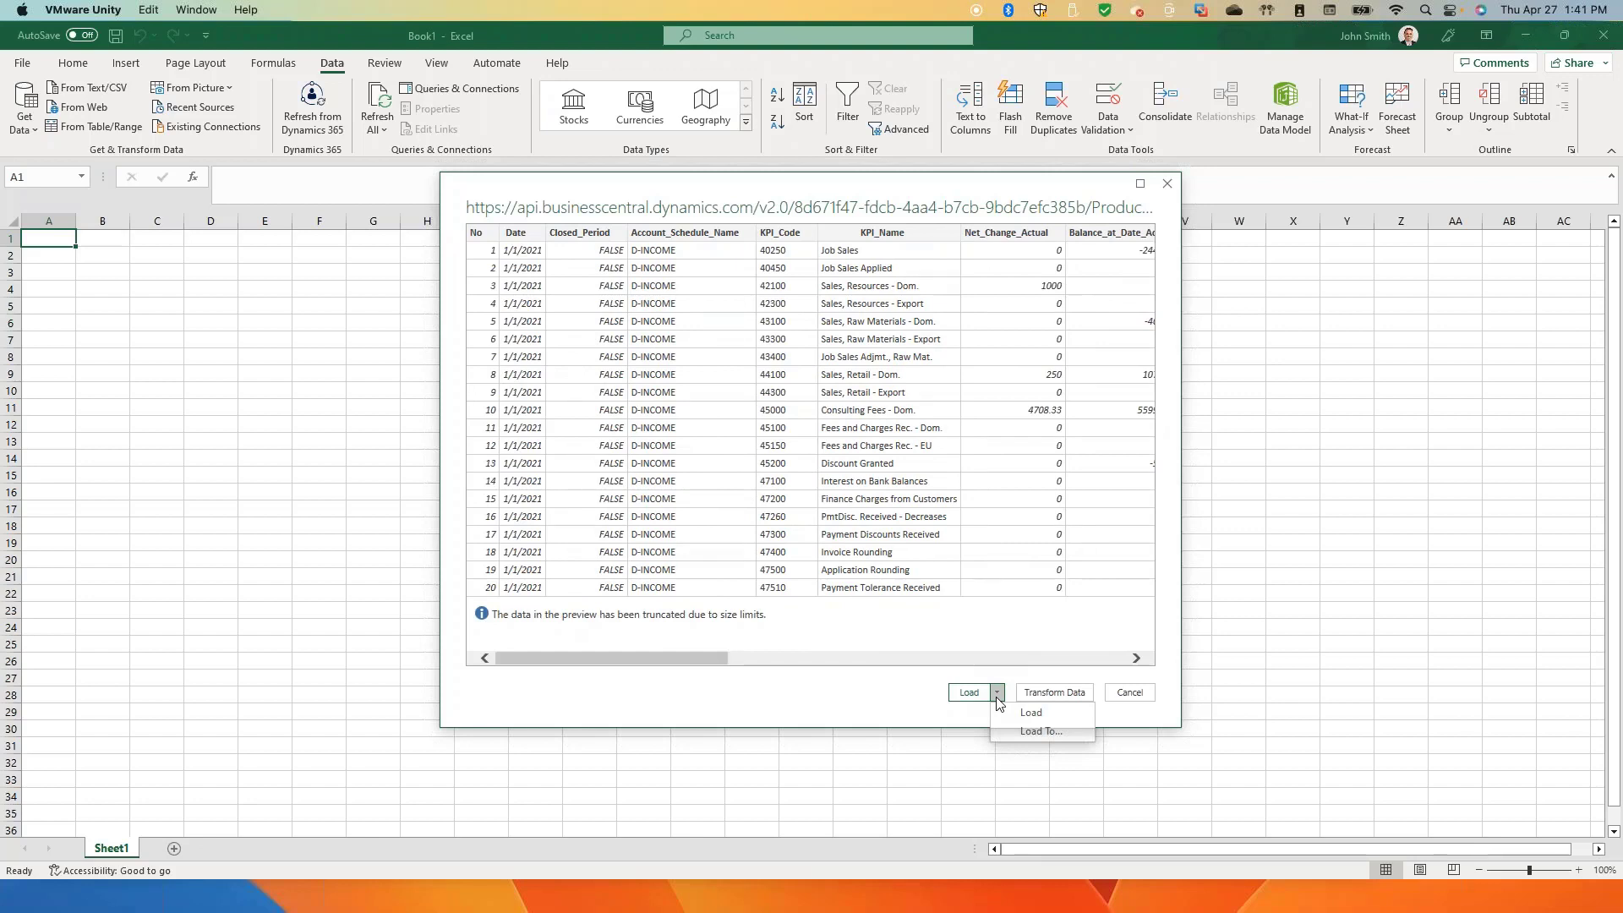
pyautogui.click(1039, 731)
pyautogui.click(729, 402)
pyautogui.press('Return')
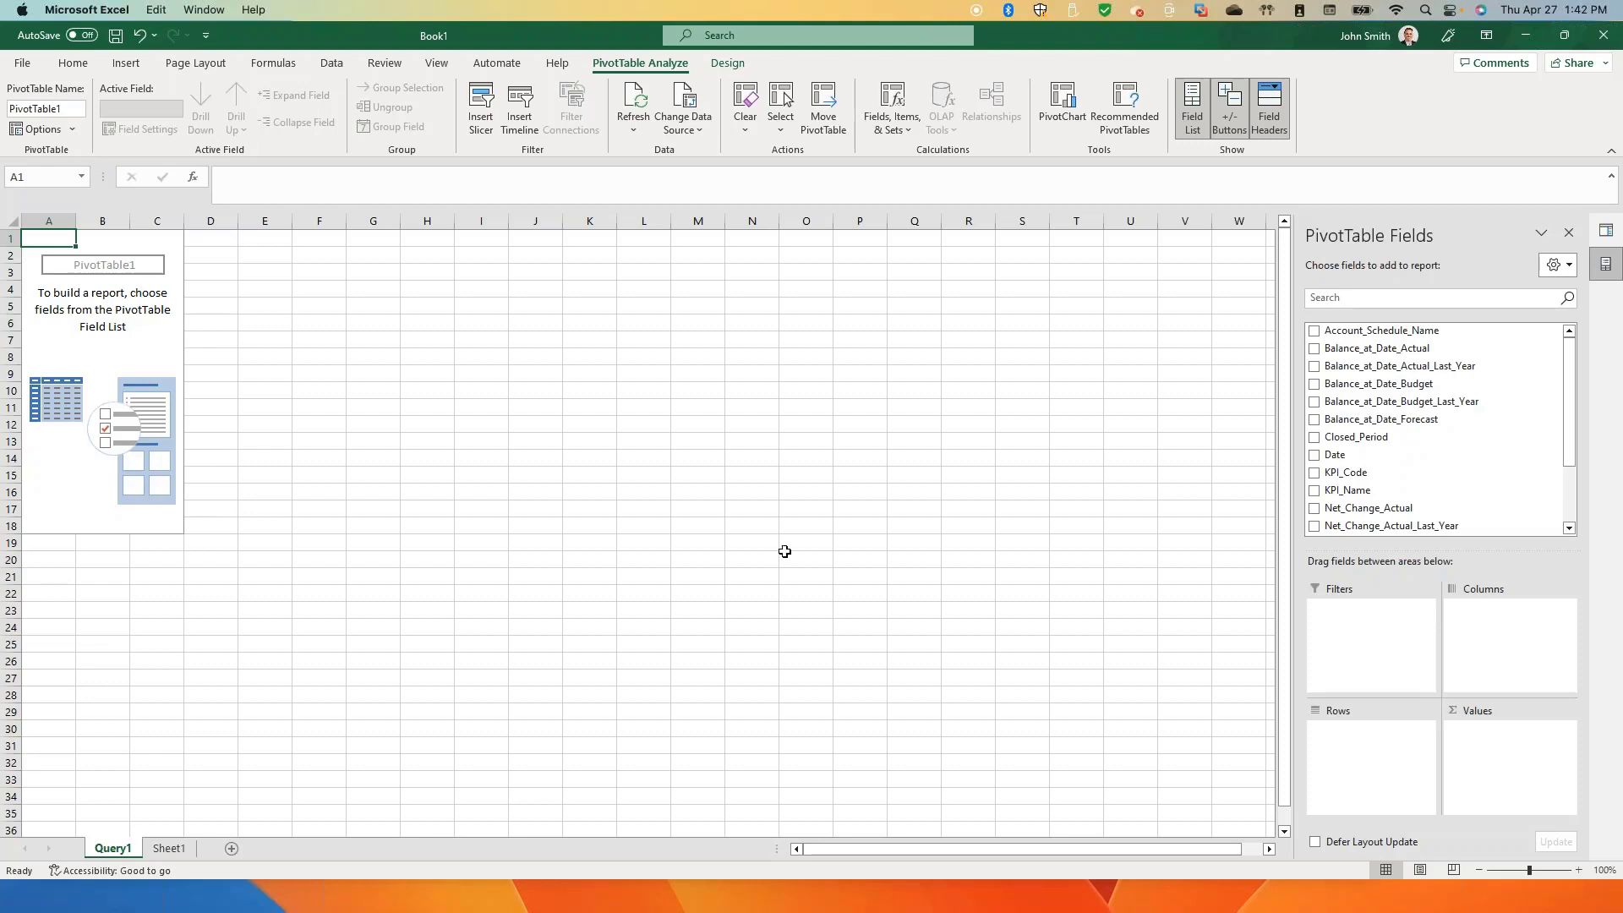
# Filter by Account_Schedule_Name, sum both Balance fields, and add KPI_Code and KPI_Name as rows
pyautogui.click(1314, 331)
pyautogui.moveTo(1382, 728); pyautogui.dragTo(1392, 622)
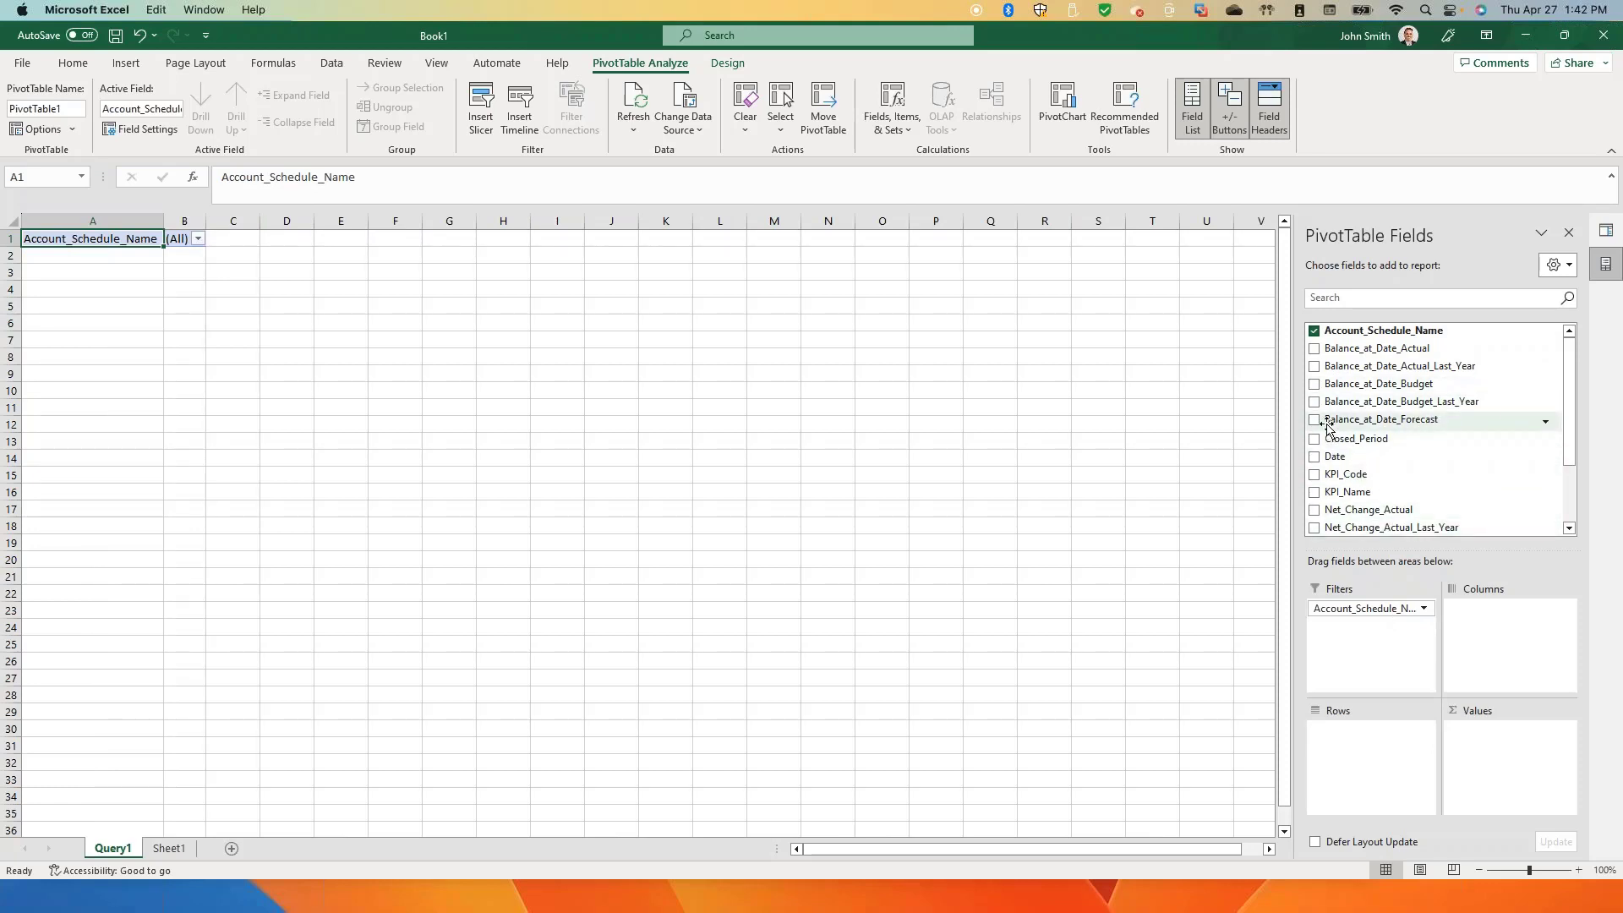
pyautogui.click(1314, 349)
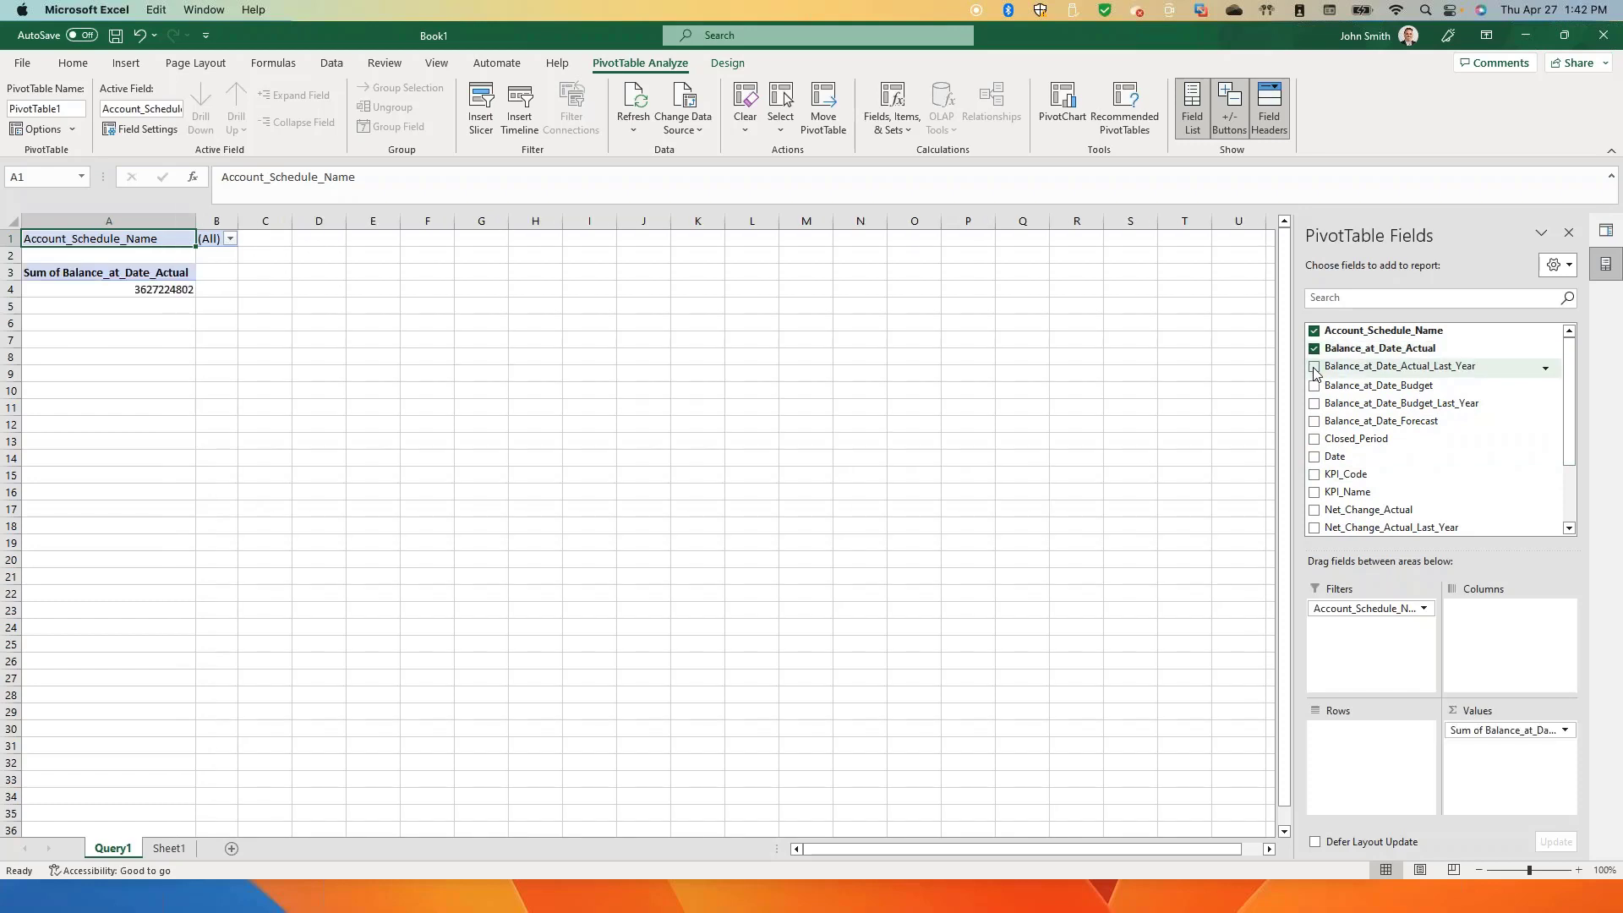
pyautogui.click(1314, 366)
pyautogui.click(1314, 474)
pyautogui.click(1314, 492)
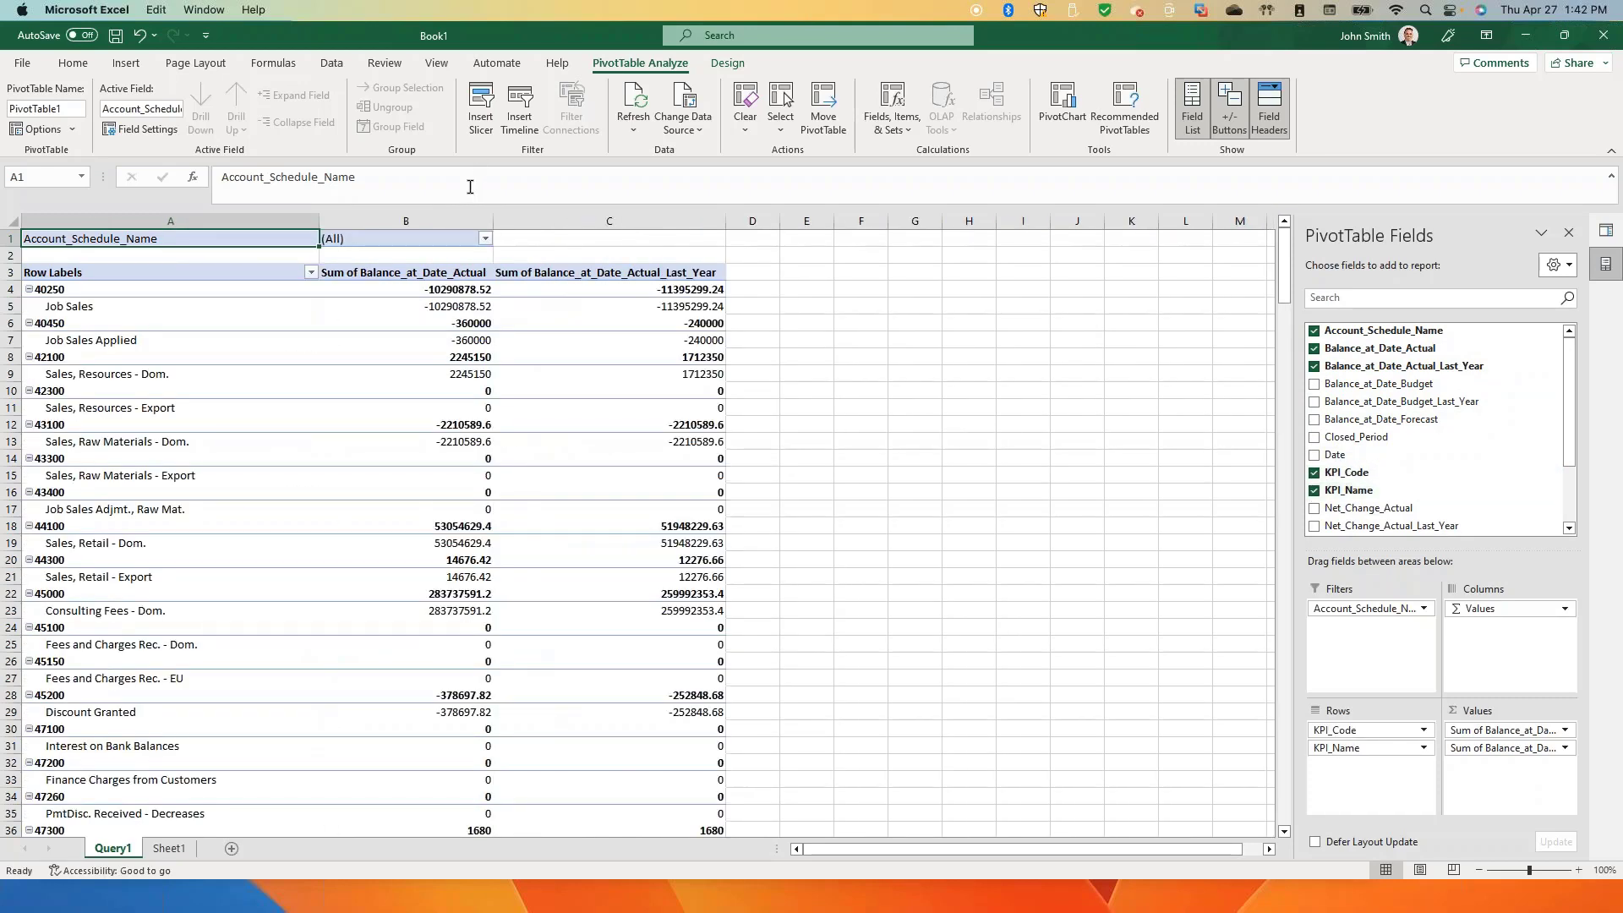
# Turn off the KPI_Code subtotals, then open a new blank workbook
pyautogui.click(152, 289)
pyautogui.rightClick(152, 289)
pyautogui.click(209, 455)
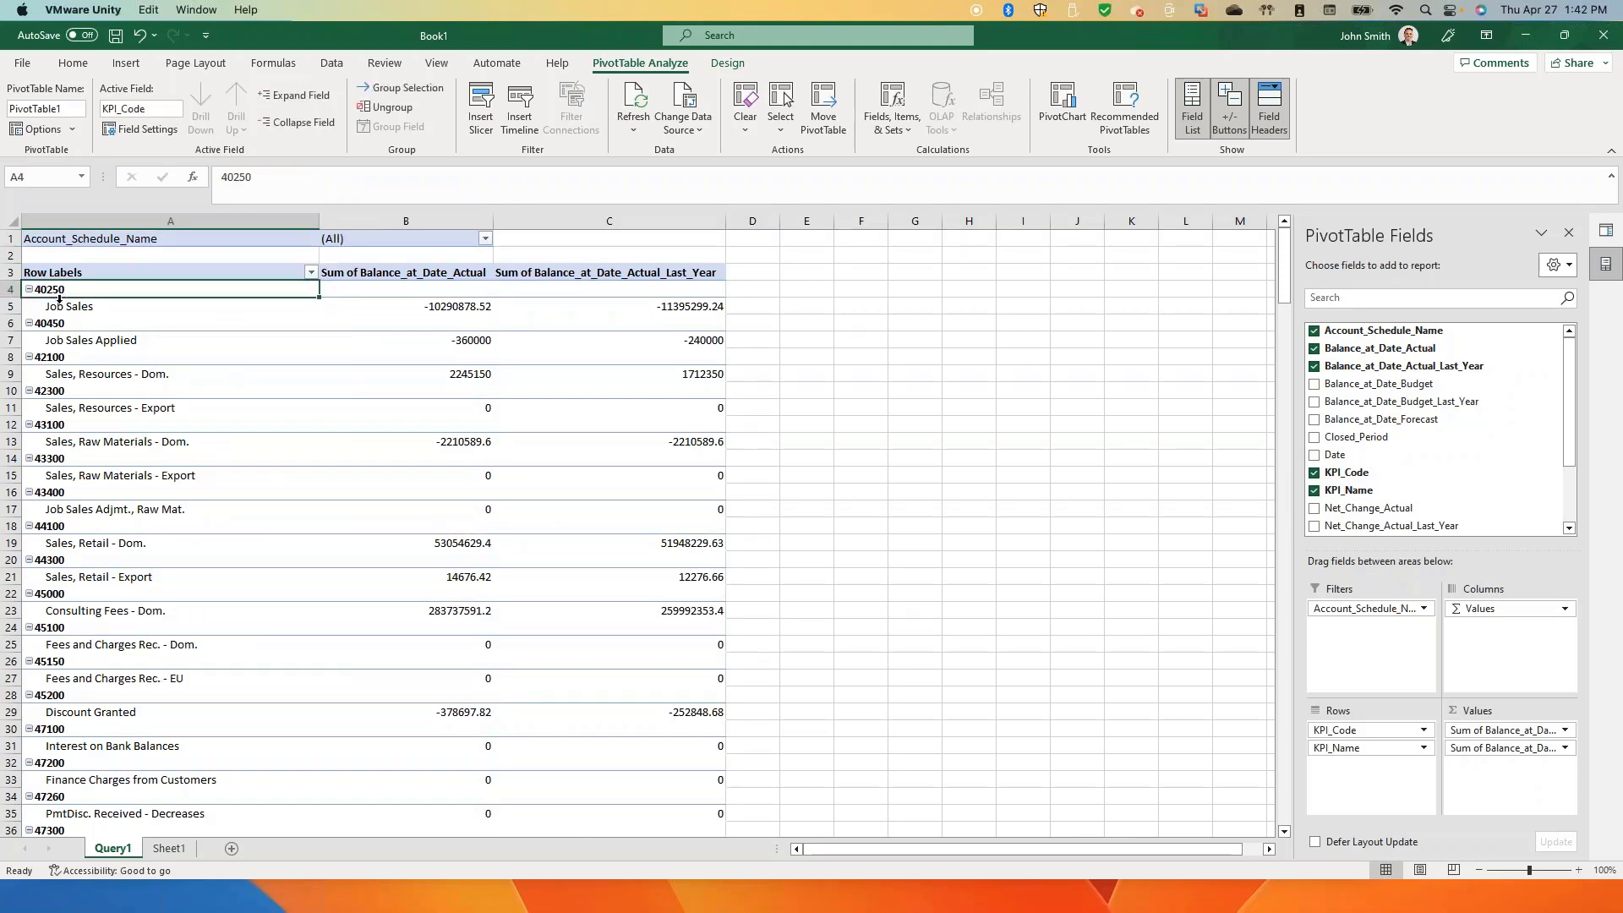
pyautogui.hotkey('ctrl', 'n')
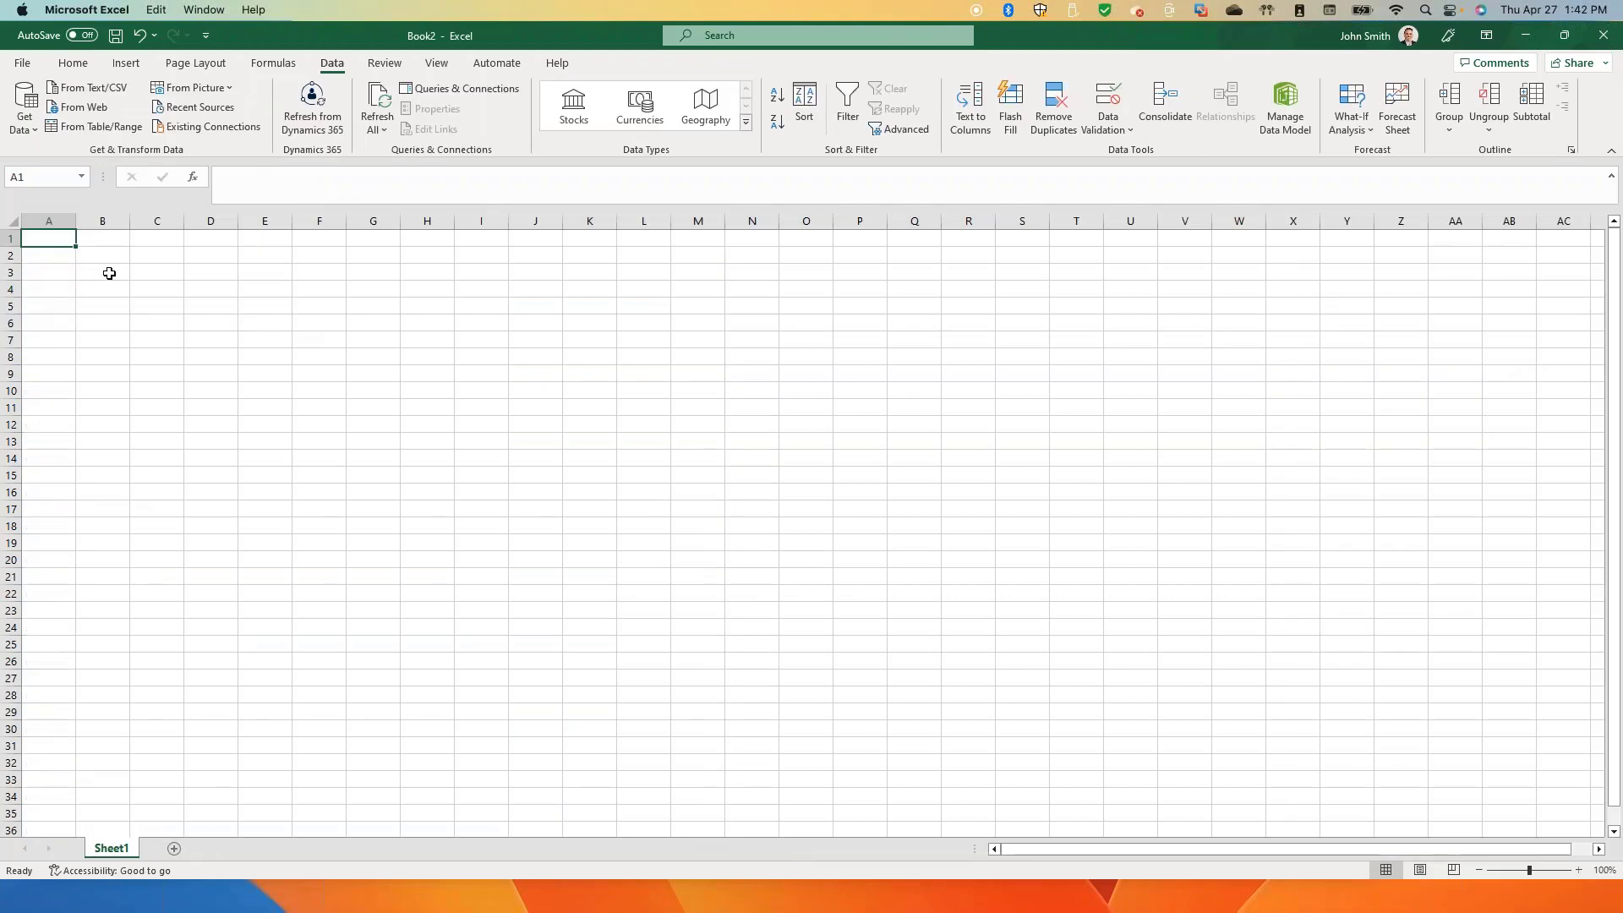
# Undo the earlier change, show the pivot in Tabular Form, and remove KPI_Code subtotals
pyautogui.click(140, 36)
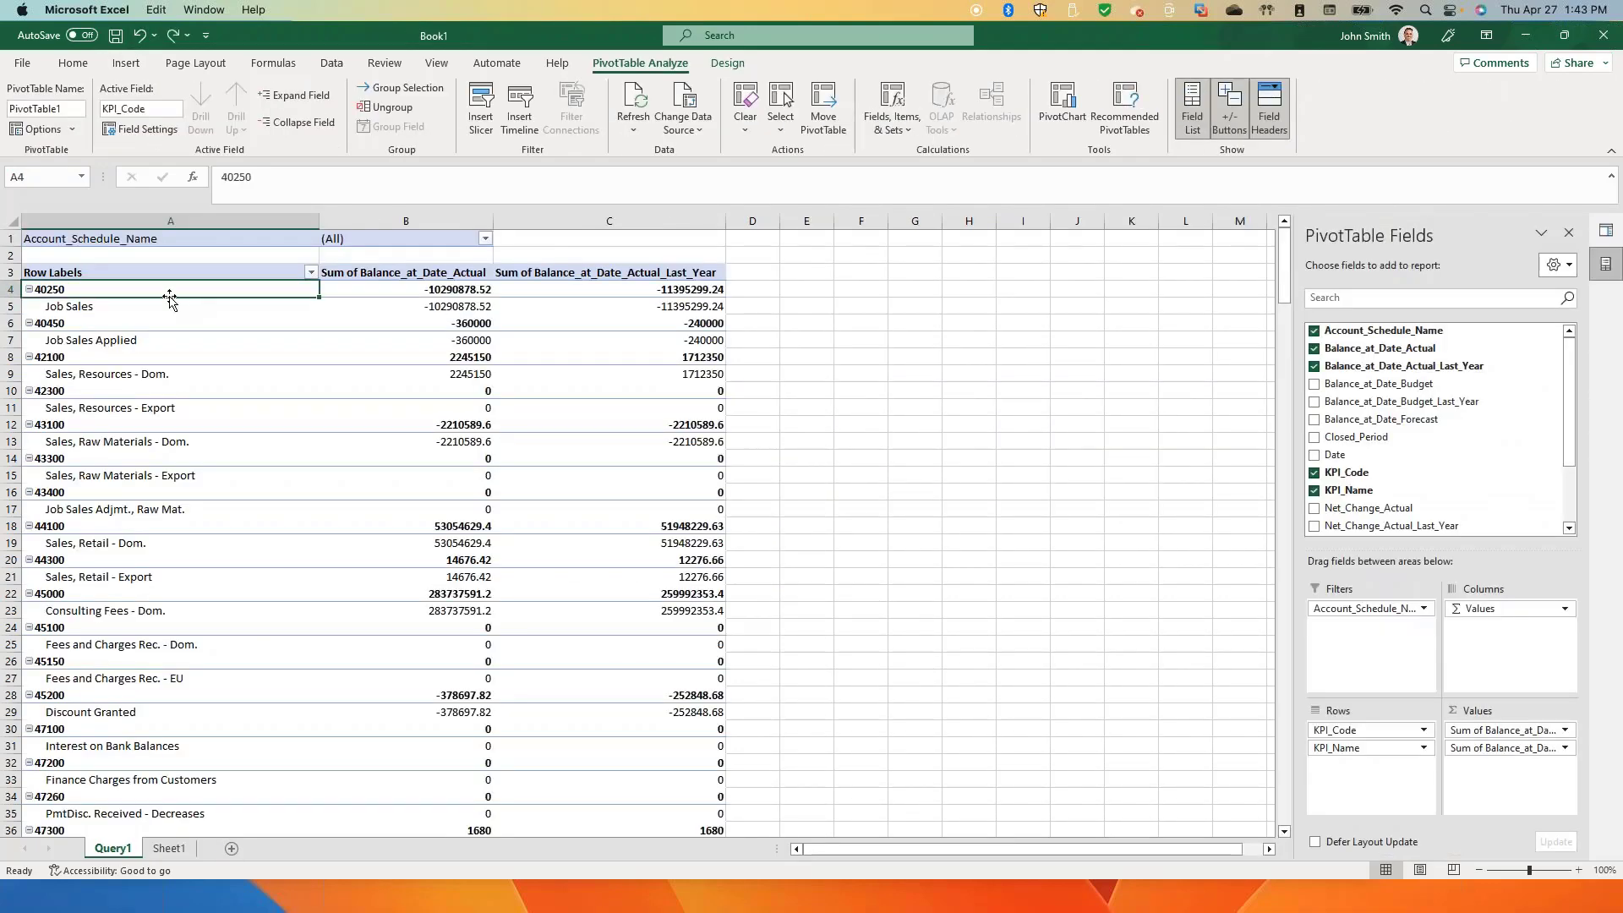
pyautogui.click(727, 64)
pyautogui.click(119, 123)
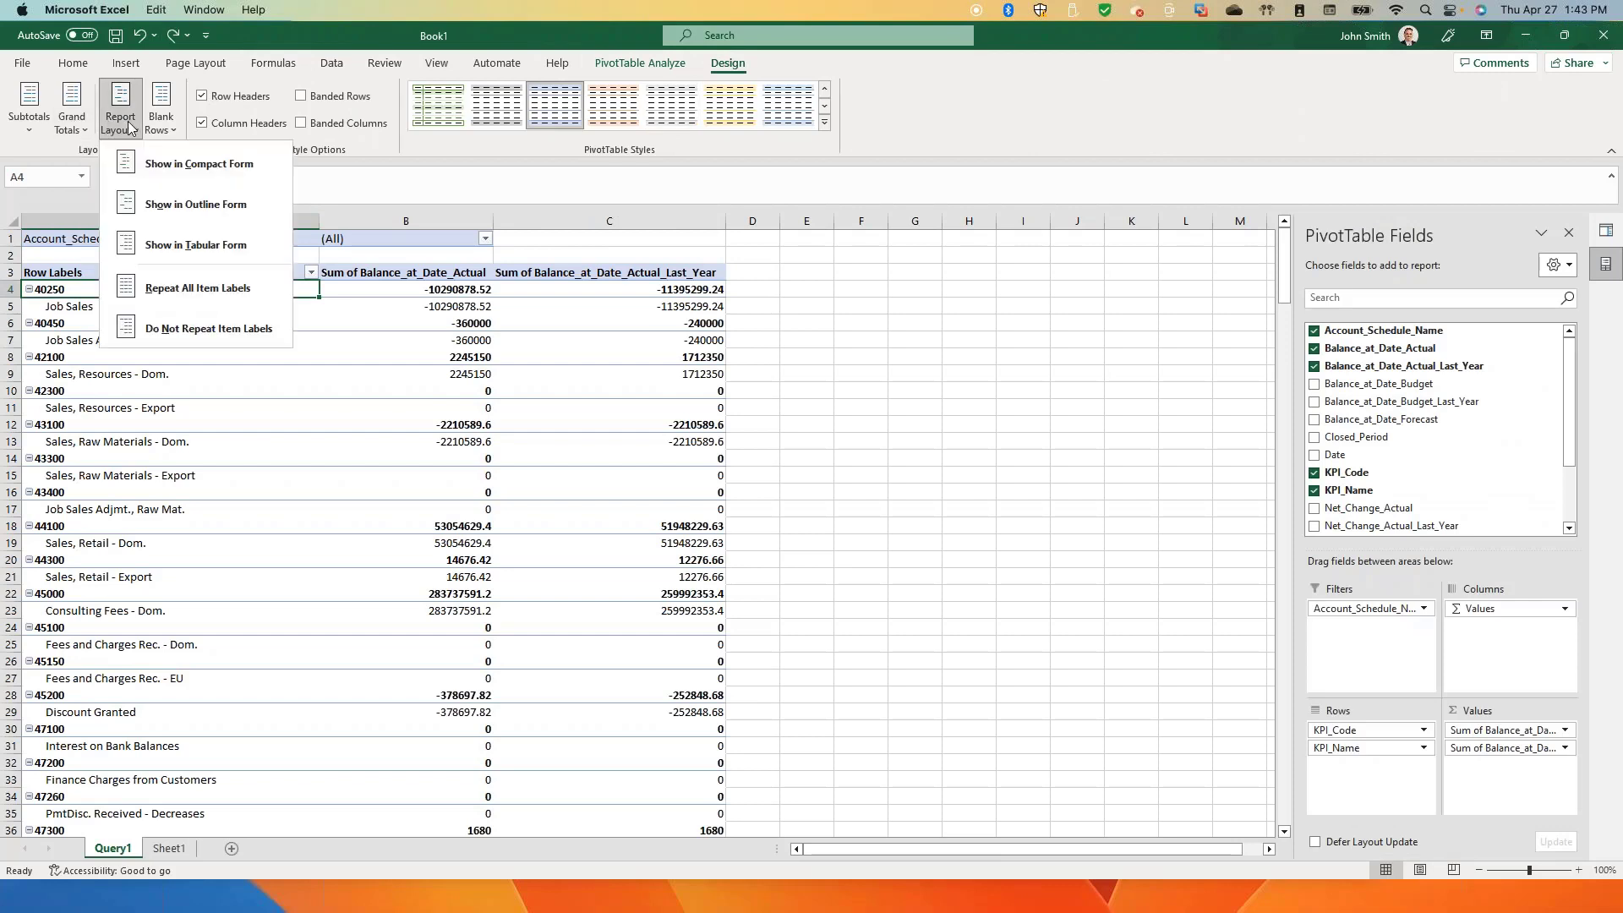
pyautogui.click(159, 247)
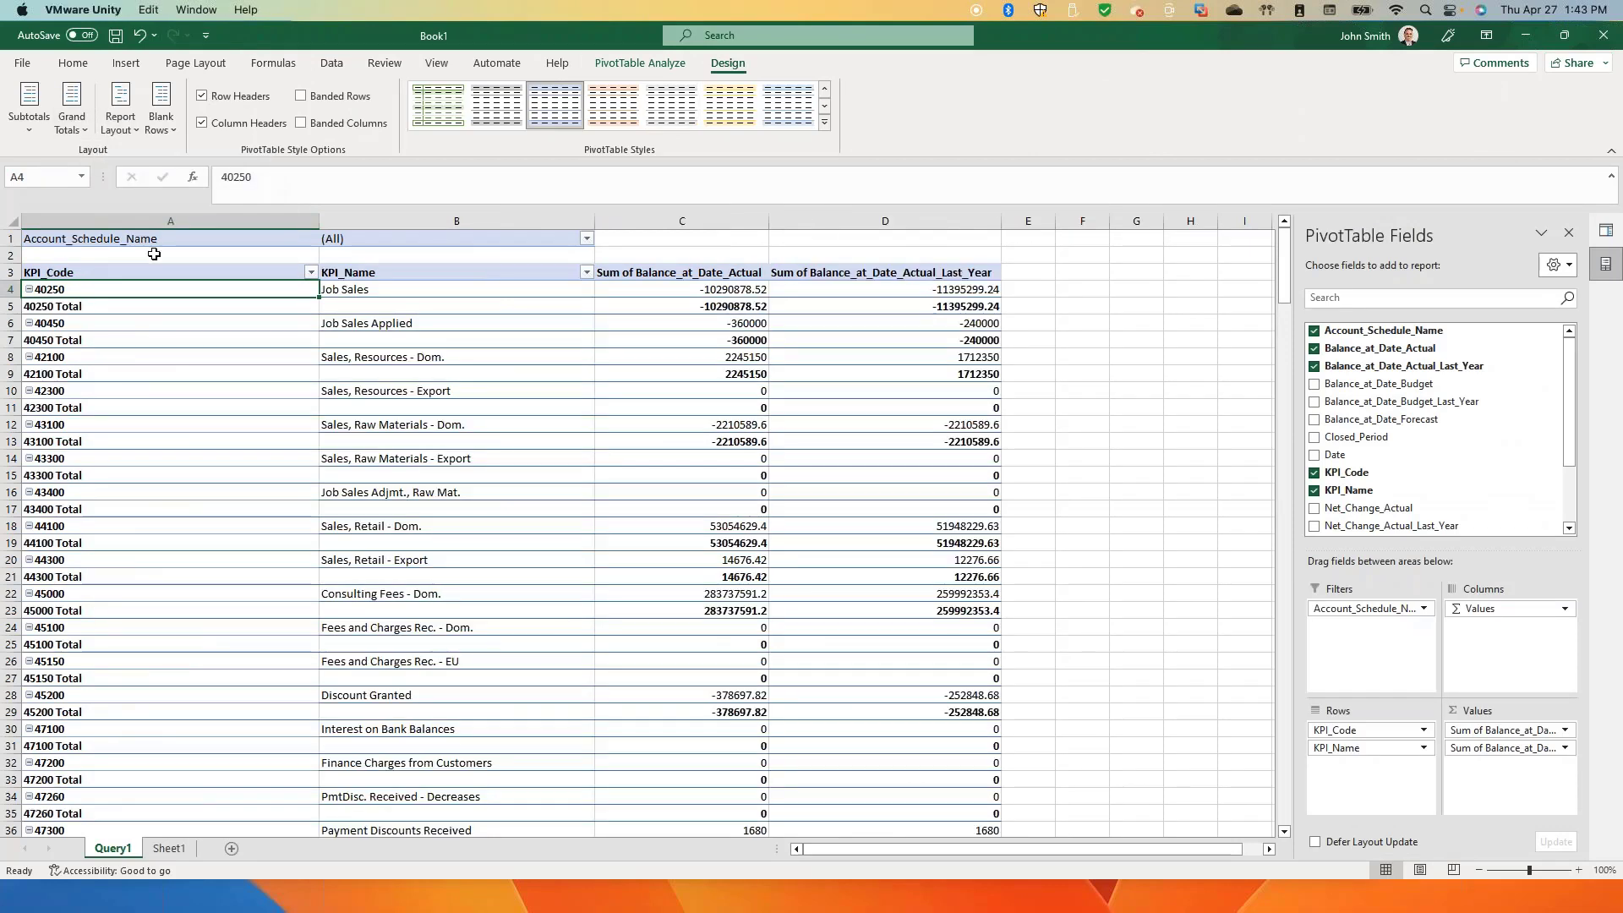
pyautogui.rightClick(100, 291)
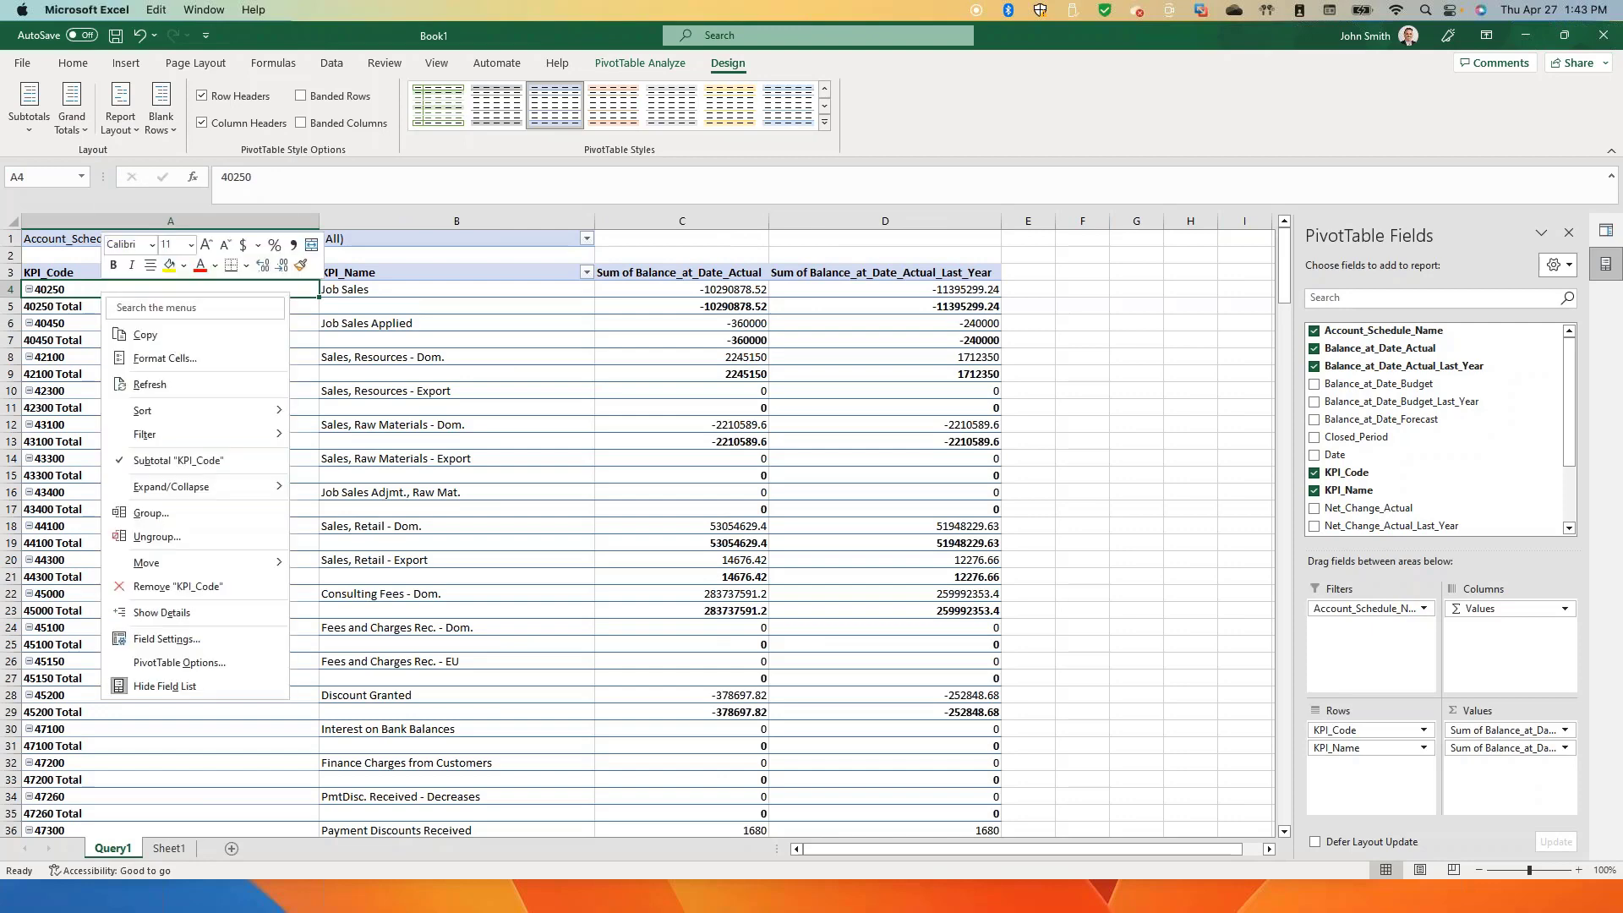
pyautogui.click(182, 363)
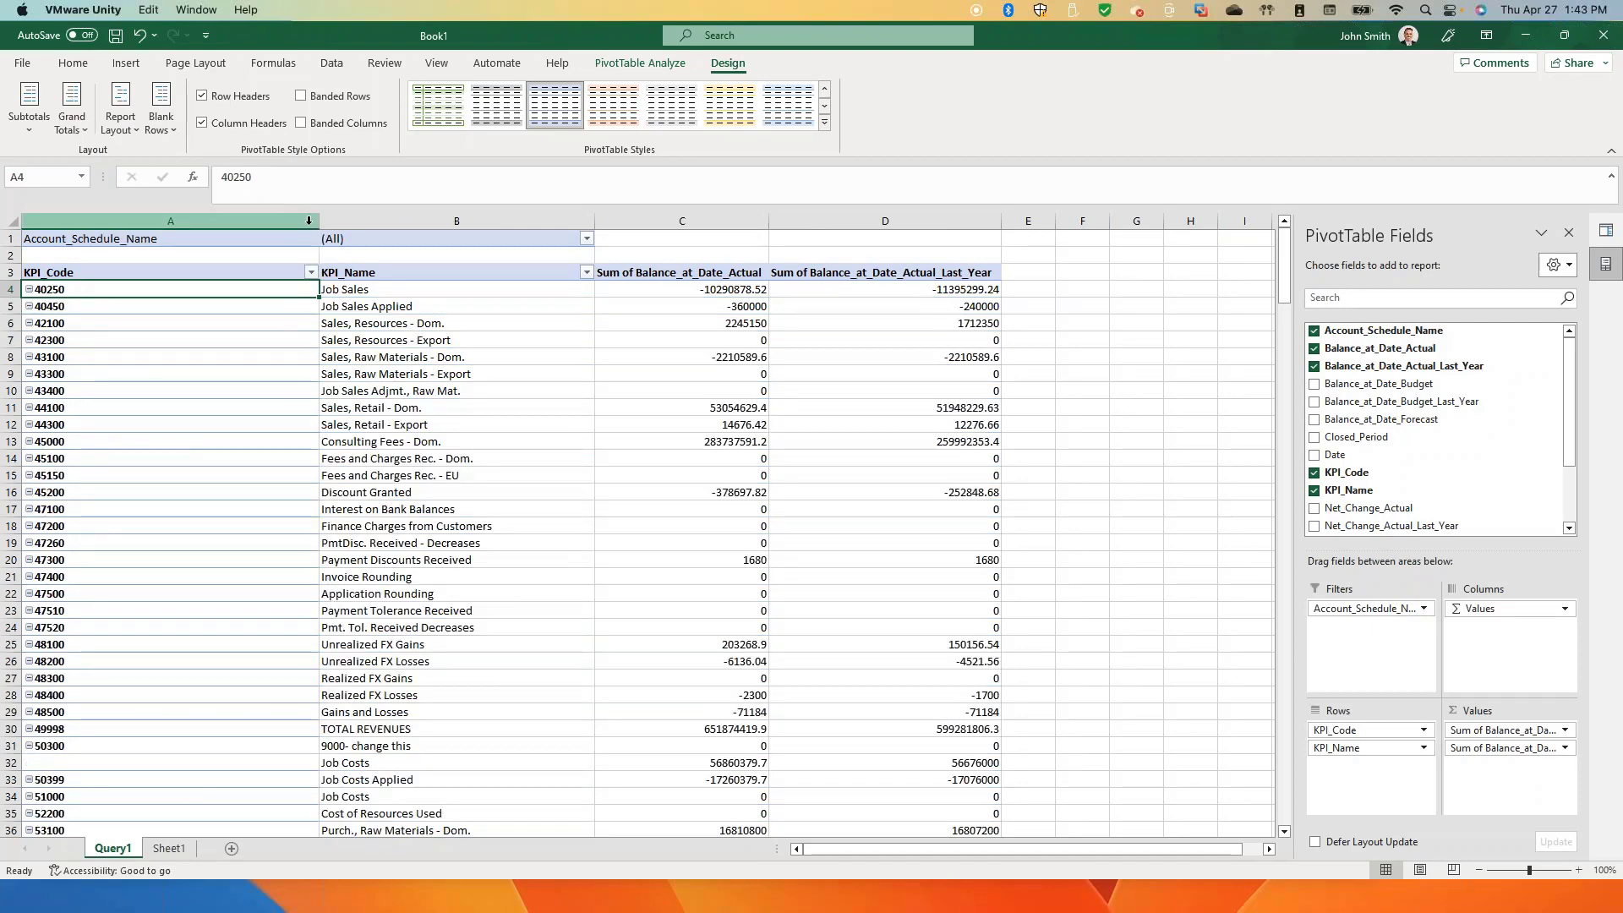
# Narrow column A and give balance columns C and D comma style with no decimals
pyautogui.moveTo(320, 221); pyautogui.dragTo(156, 221)
pyautogui.moveTo(507, 221); pyautogui.dragTo(723, 221)
pyautogui.click(641, 122)
pyautogui.click(690, 123)
pyautogui.click(689, 123)
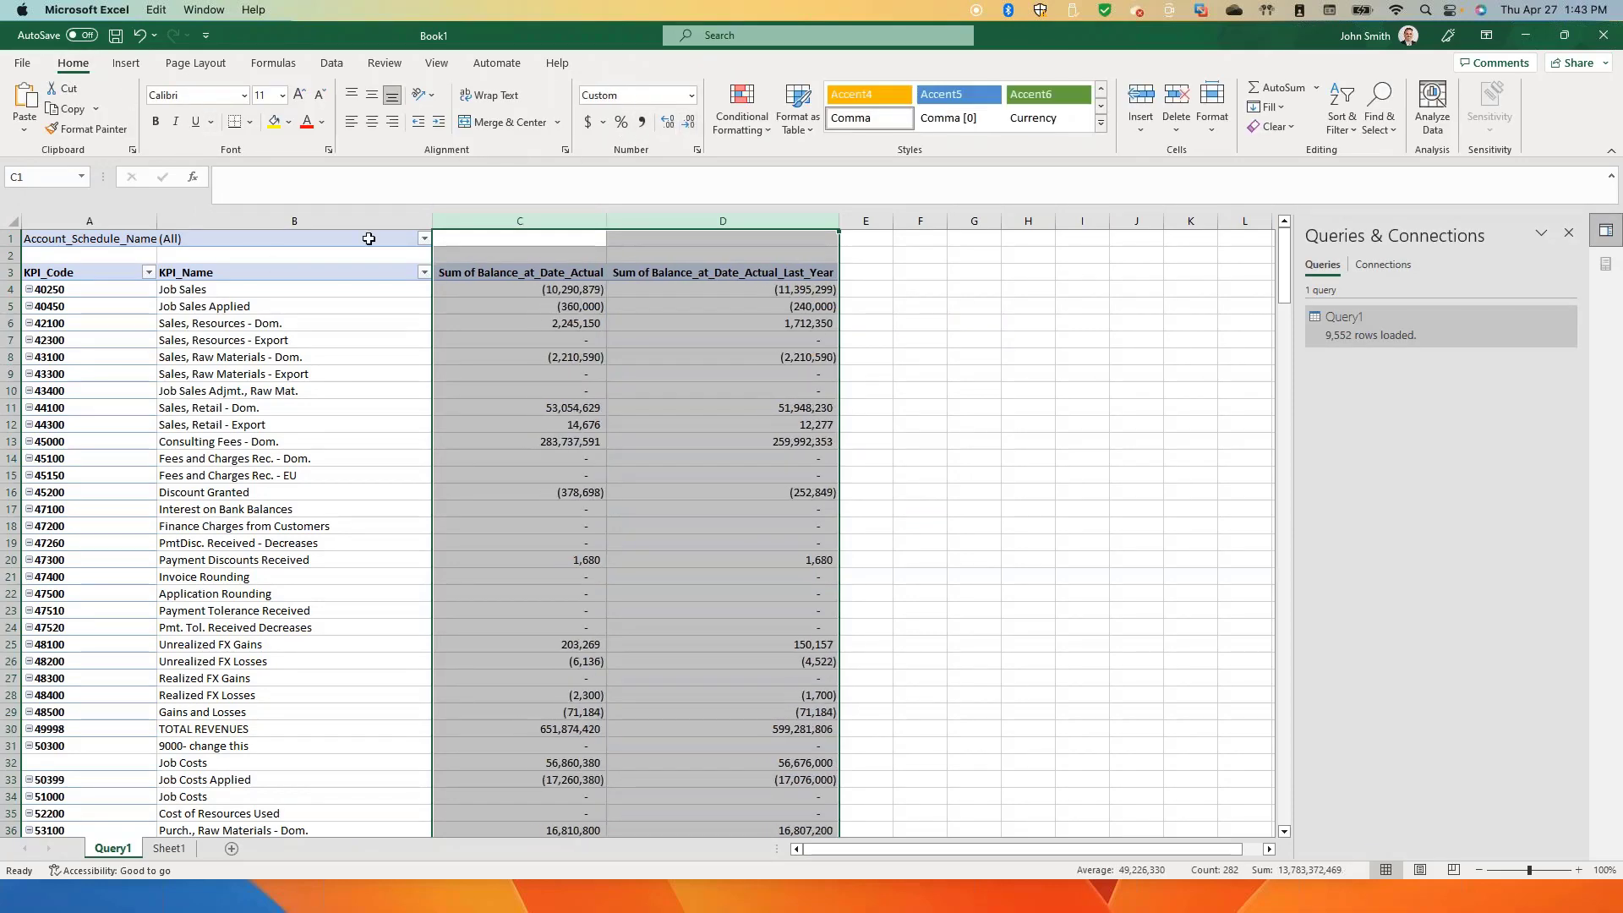
# Filter the pivot's Account_Schedule_Name to D-INCOME
pyautogui.click(423, 238)
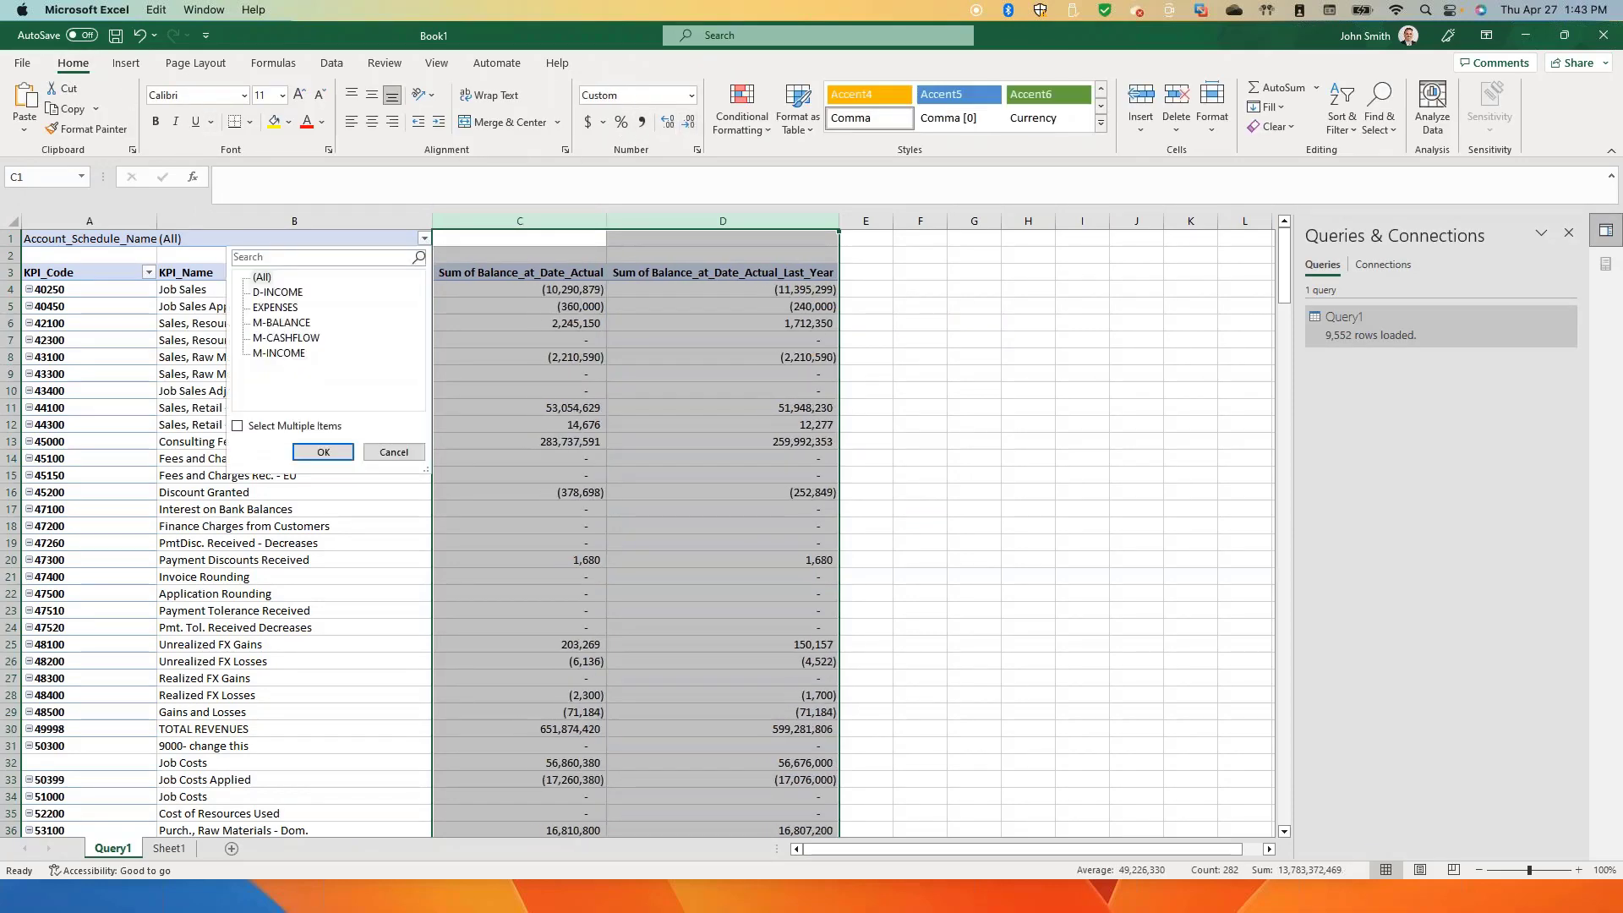
pyautogui.click(277, 292)
pyautogui.click(323, 452)
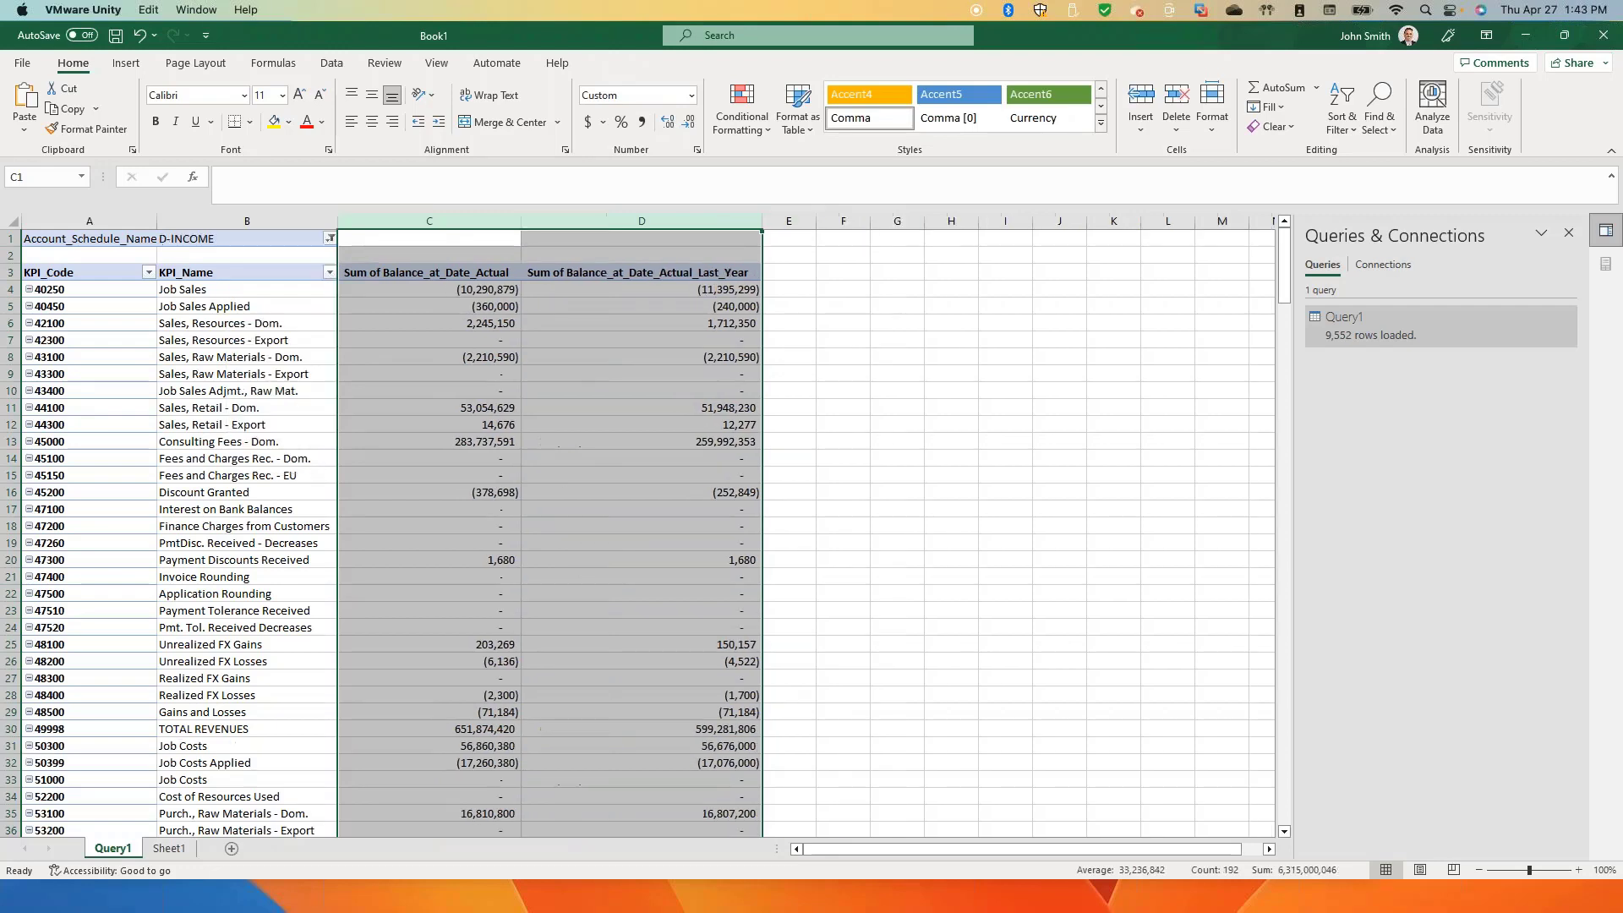
pyautogui.click(876, 471)
pyautogui.scroll(-15, 495, 480)
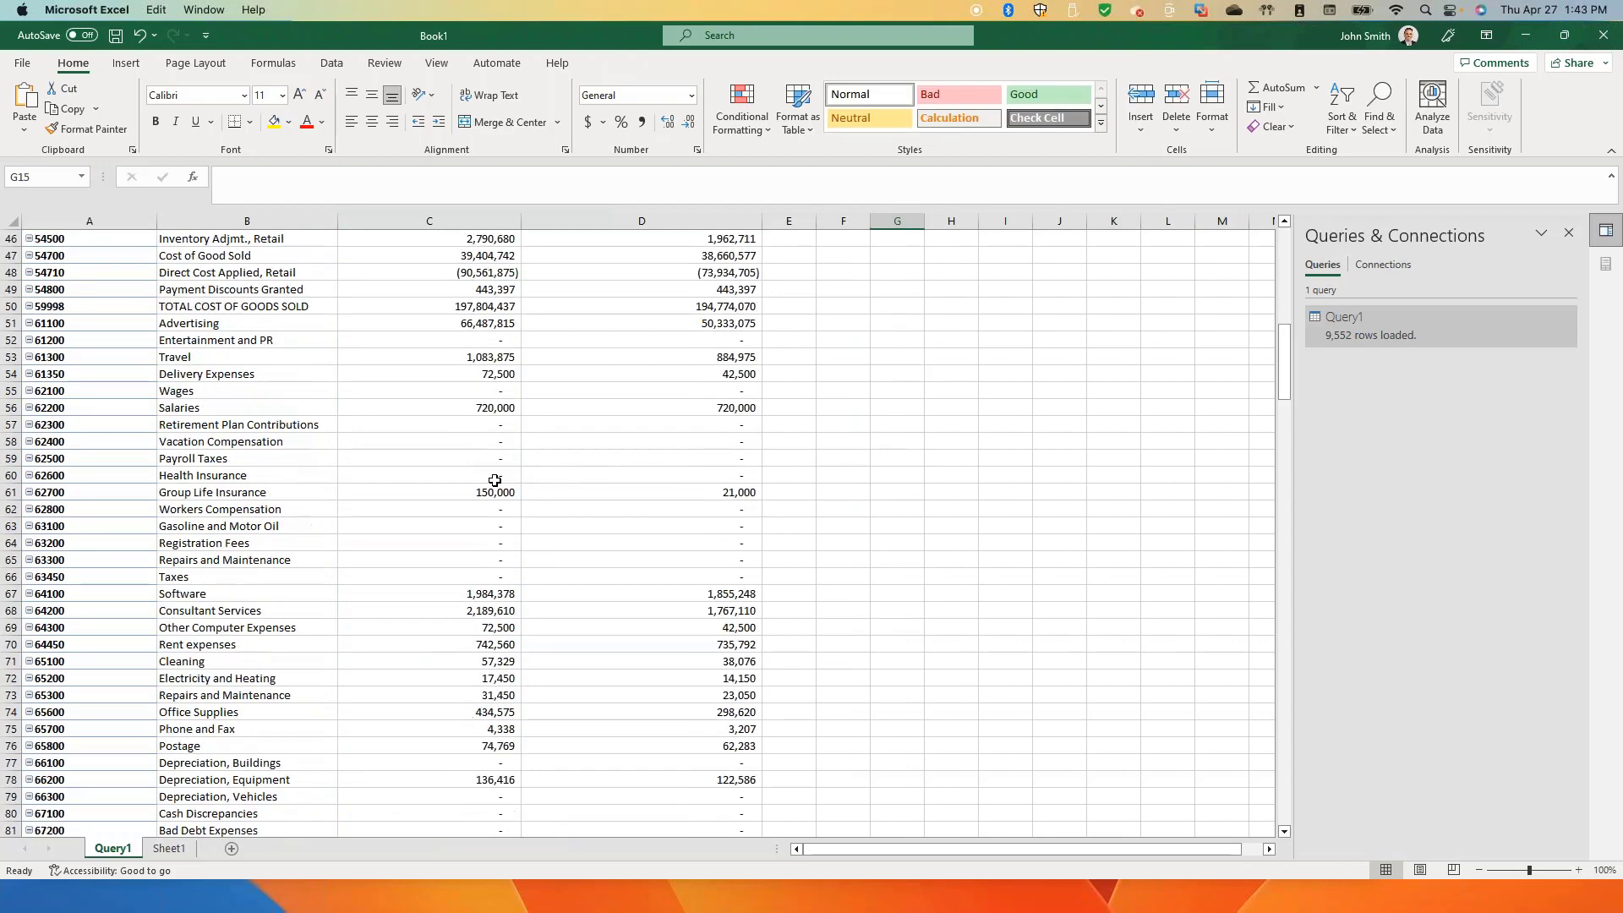
pyautogui.scroll(15, 494, 480)
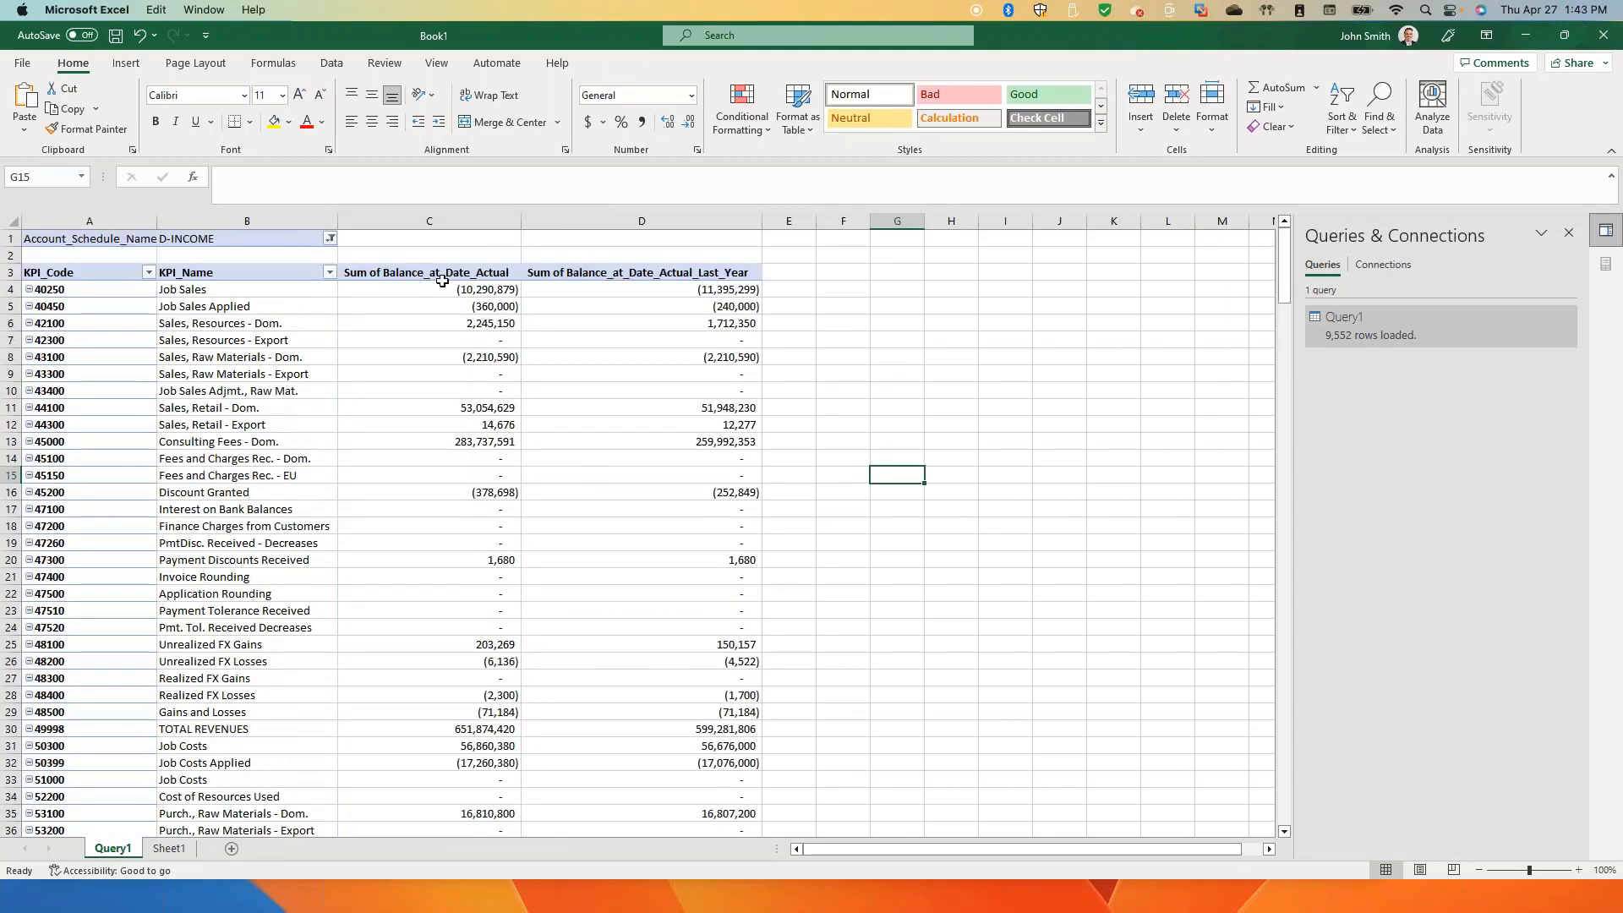
# Rename the value headers 'Balance' and 'Last Year', narrow column A, and switch to the browser
pyautogui.click(433, 279)
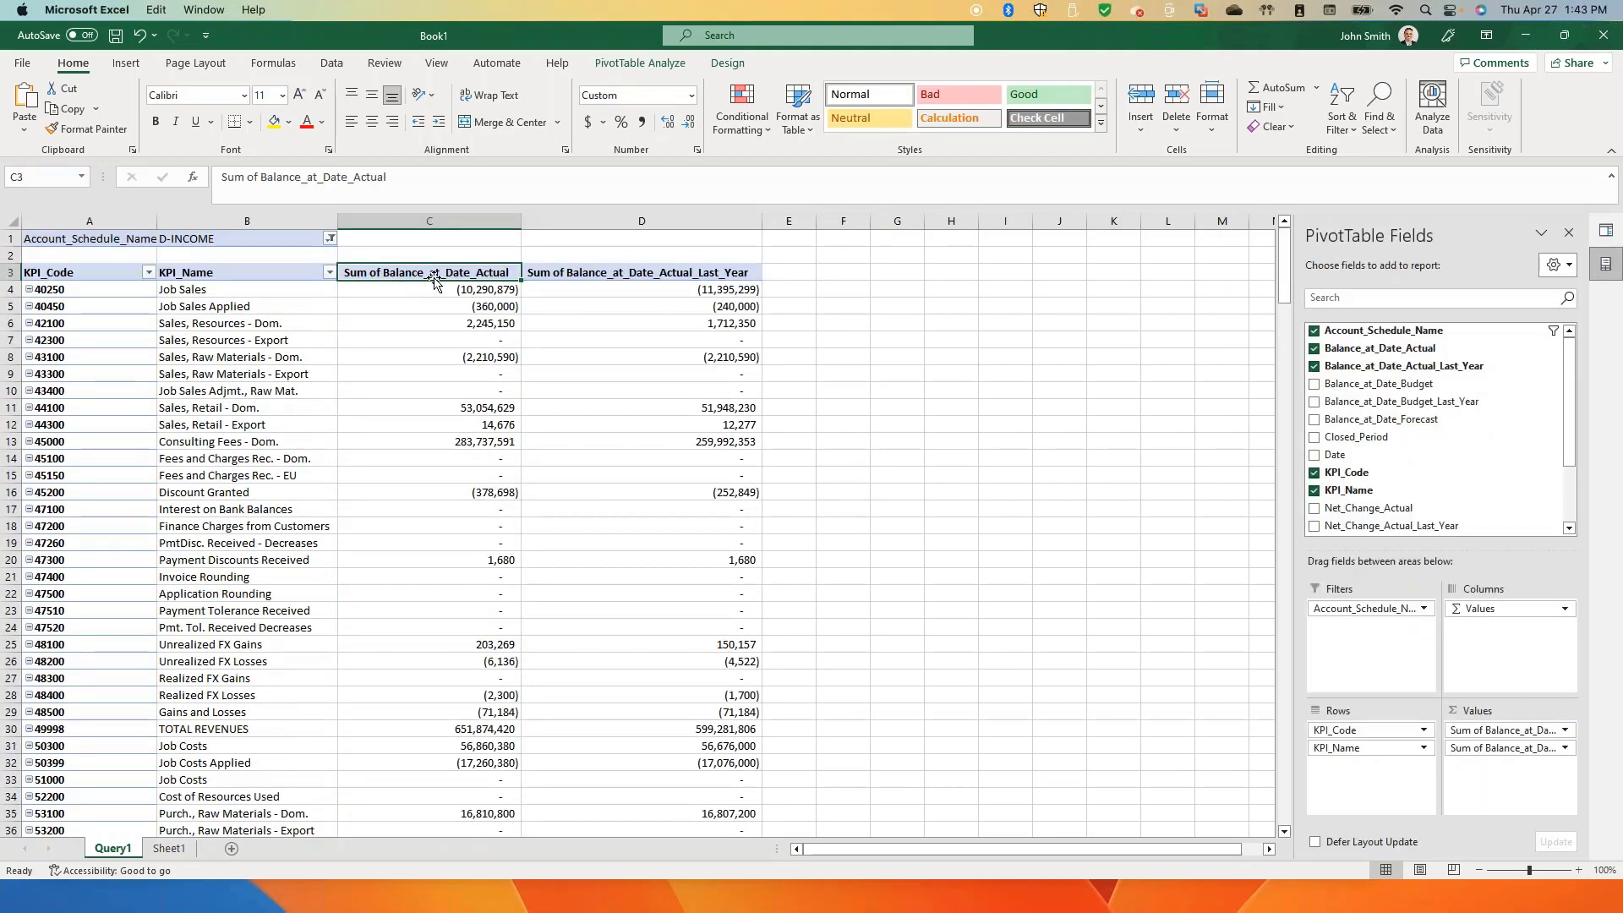
pyautogui.write('Balance')
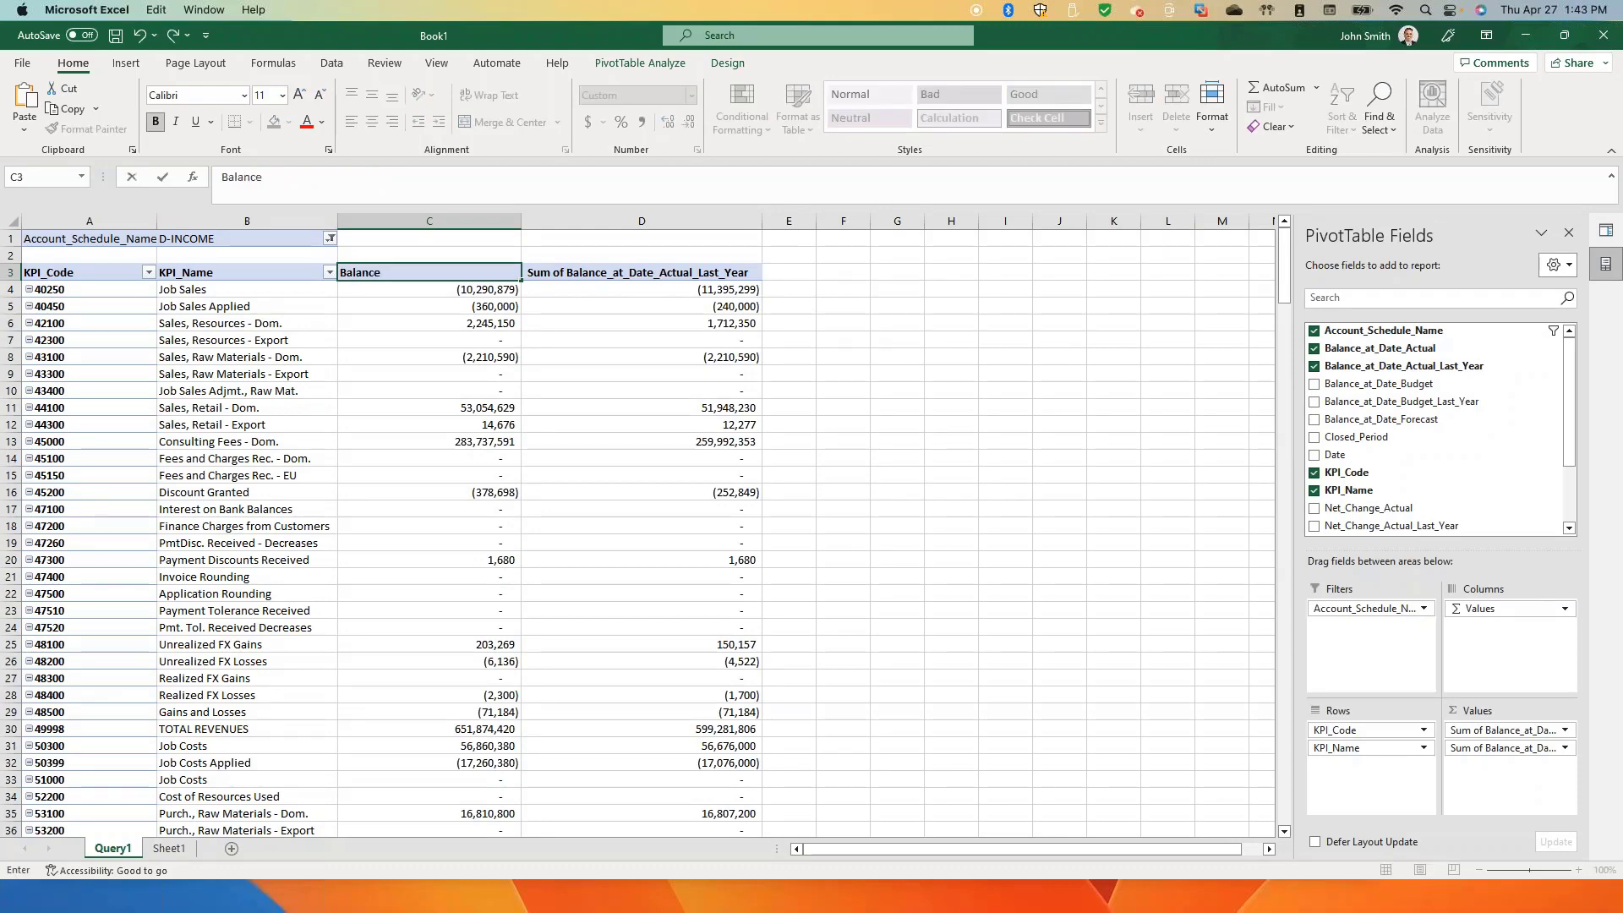
pyautogui.press('Tab')
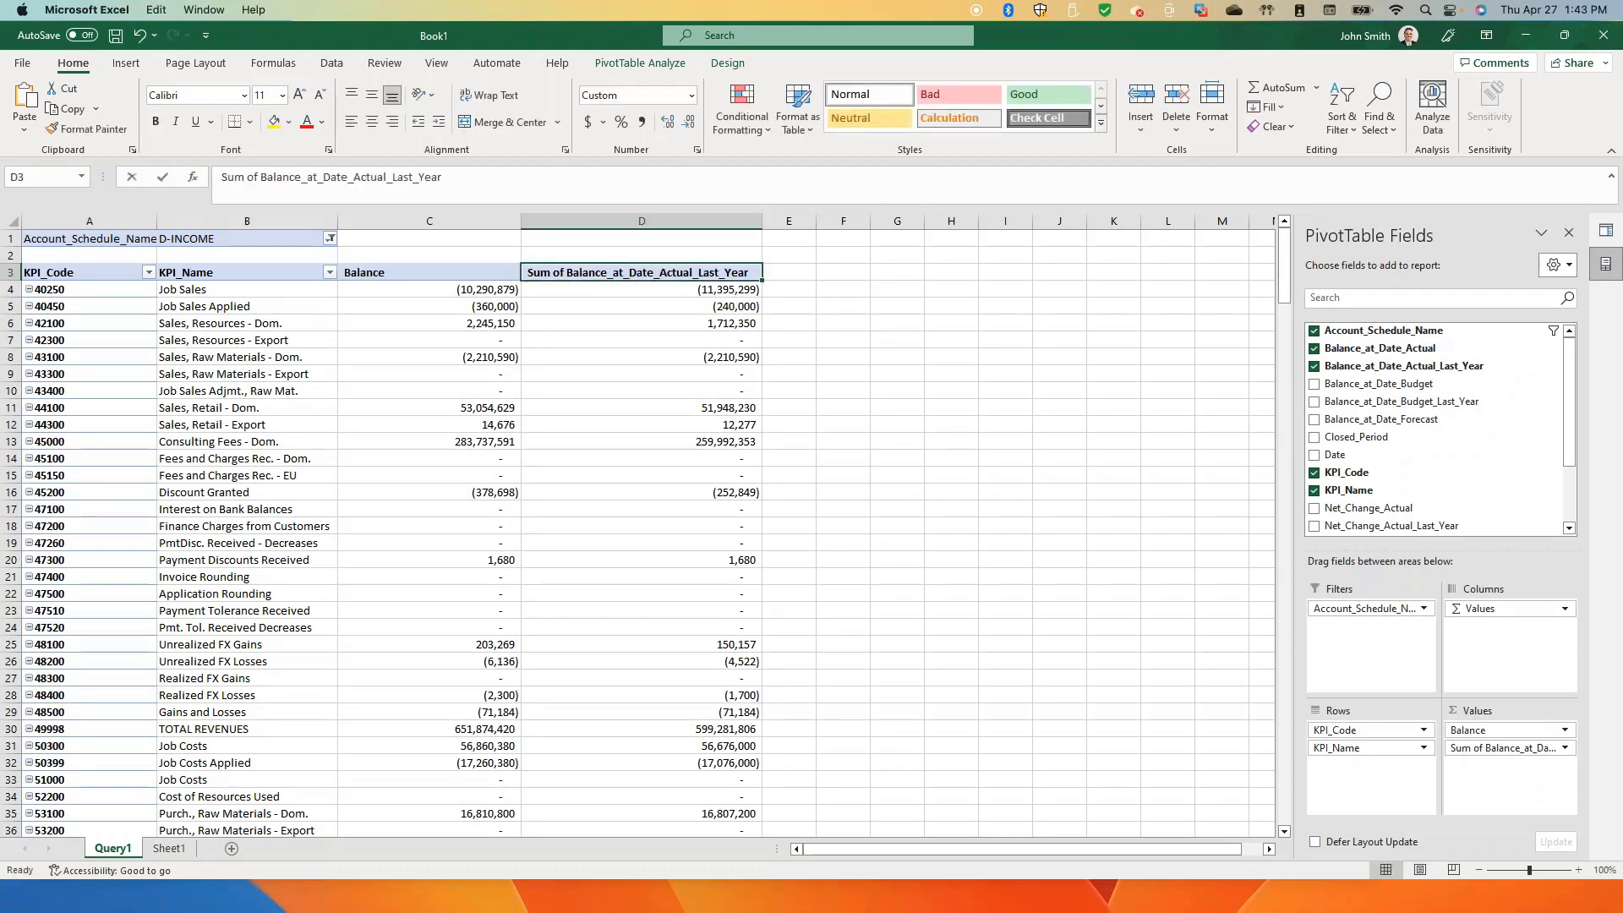
pyautogui.write('Last Year')
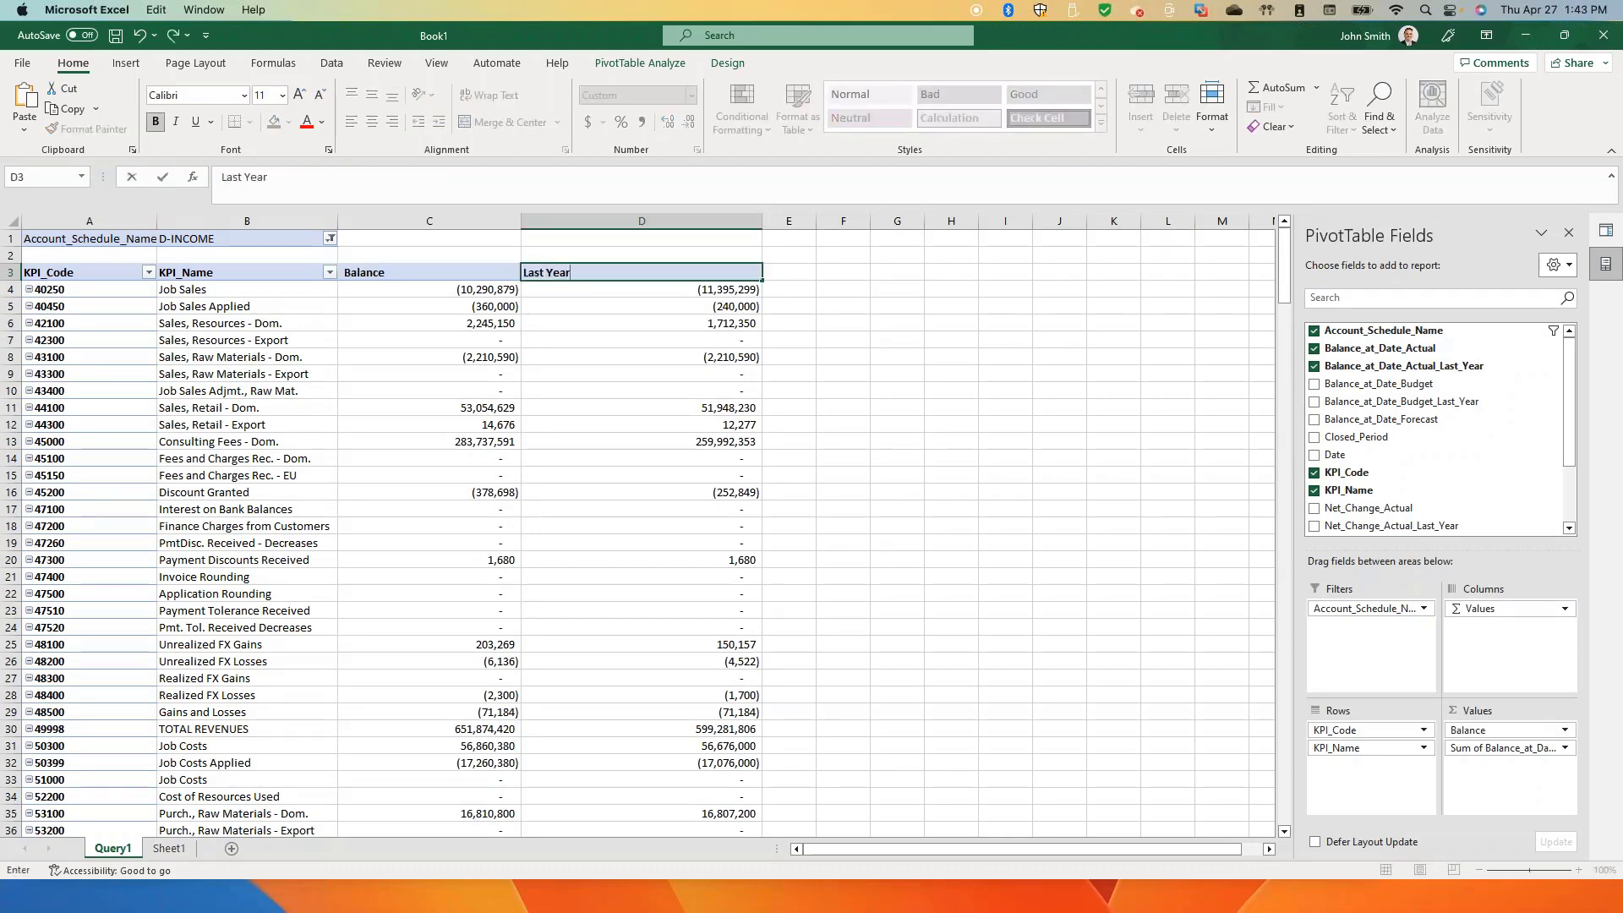
pyautogui.press('Return')
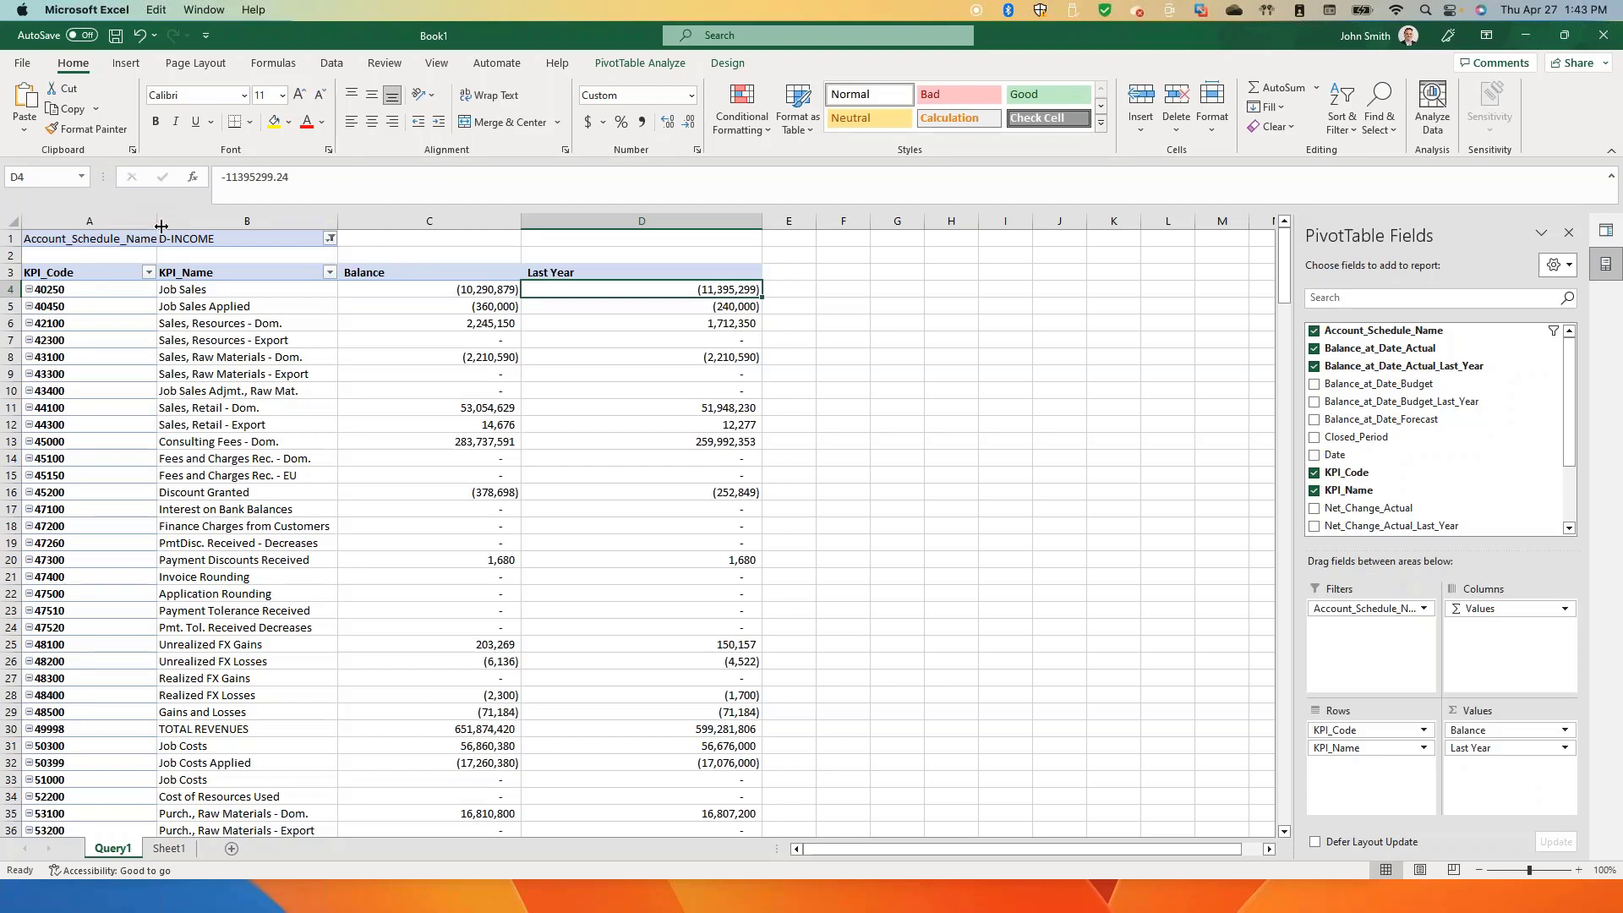
pyautogui.moveTo(155, 222); pyautogui.dragTo(111, 226)
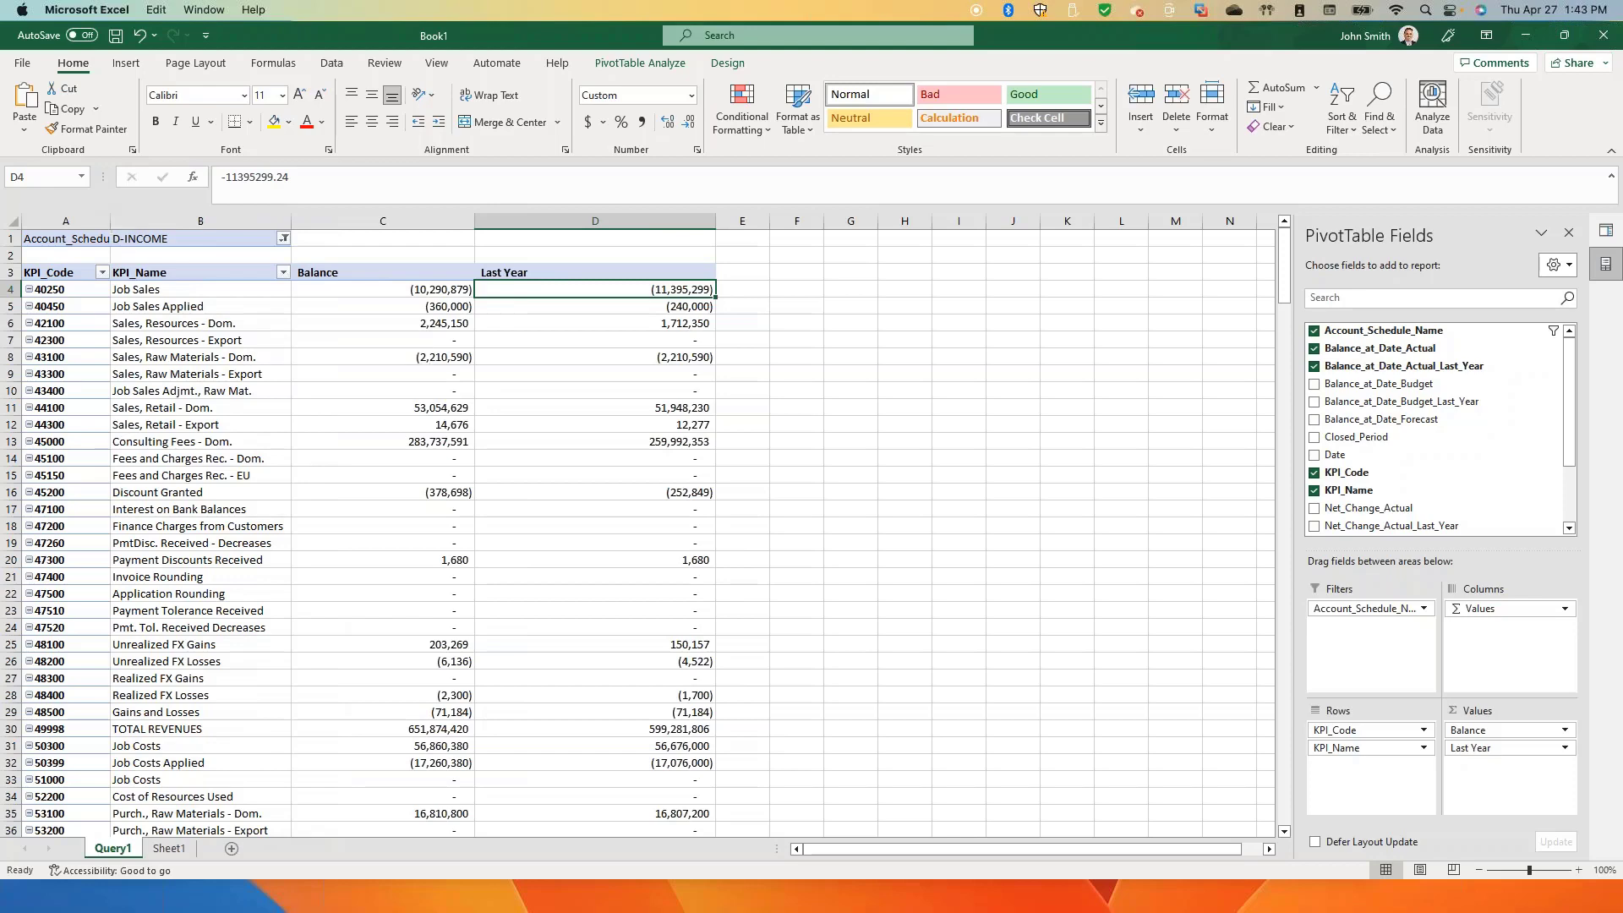
pyautogui.press('super+Tab')
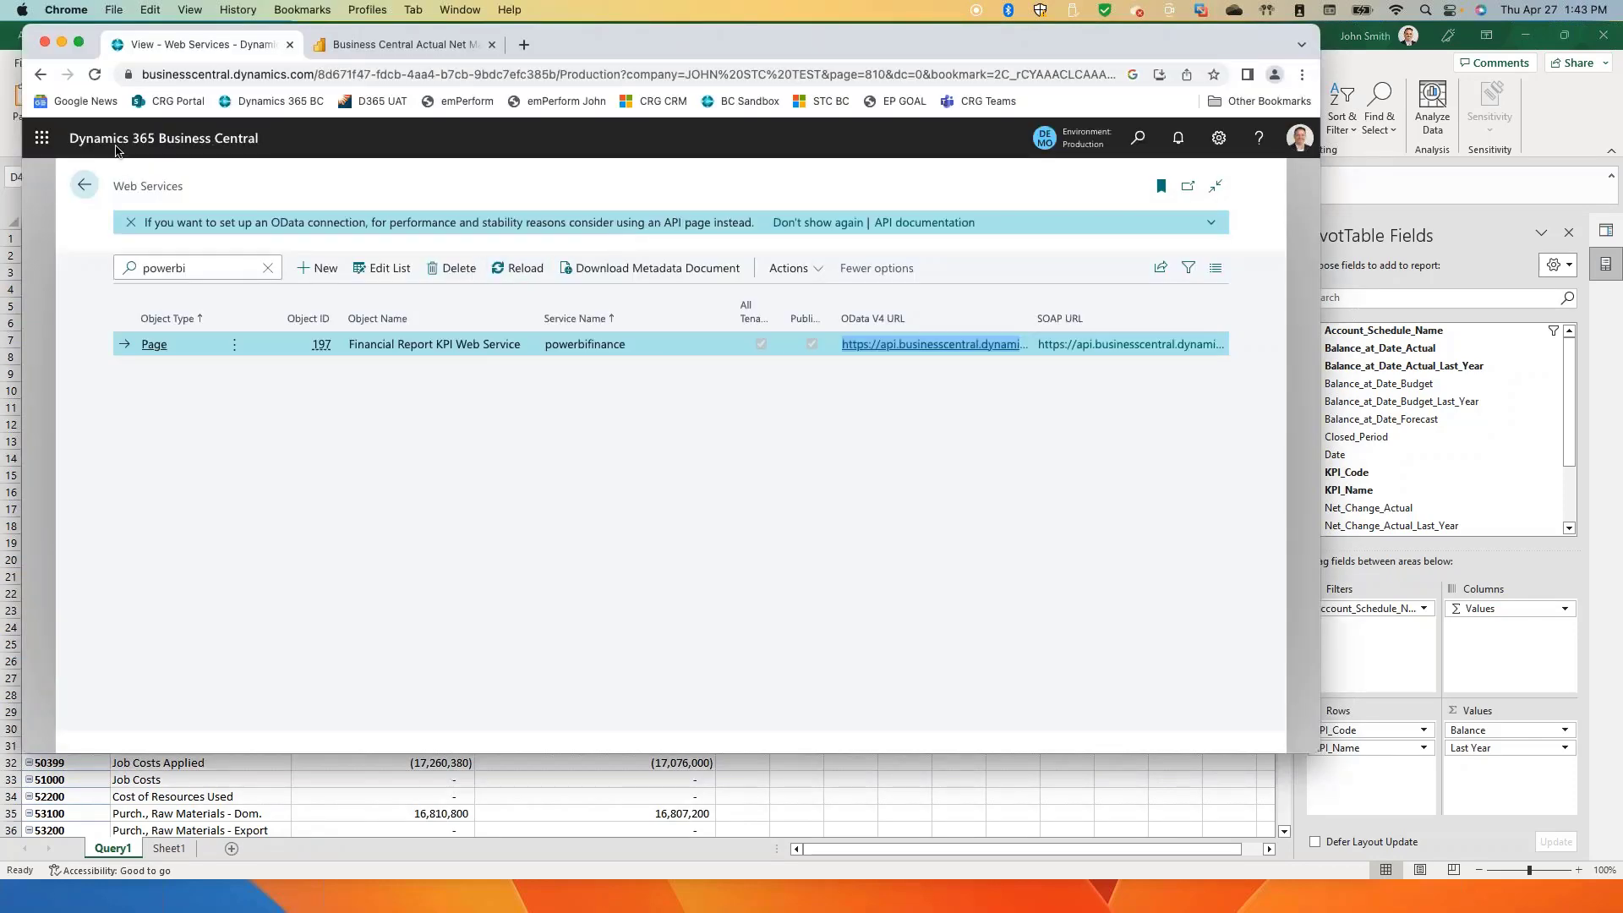
# From the Business Central home page, open the Income Statement report and preview it
pyautogui.click(83, 185)
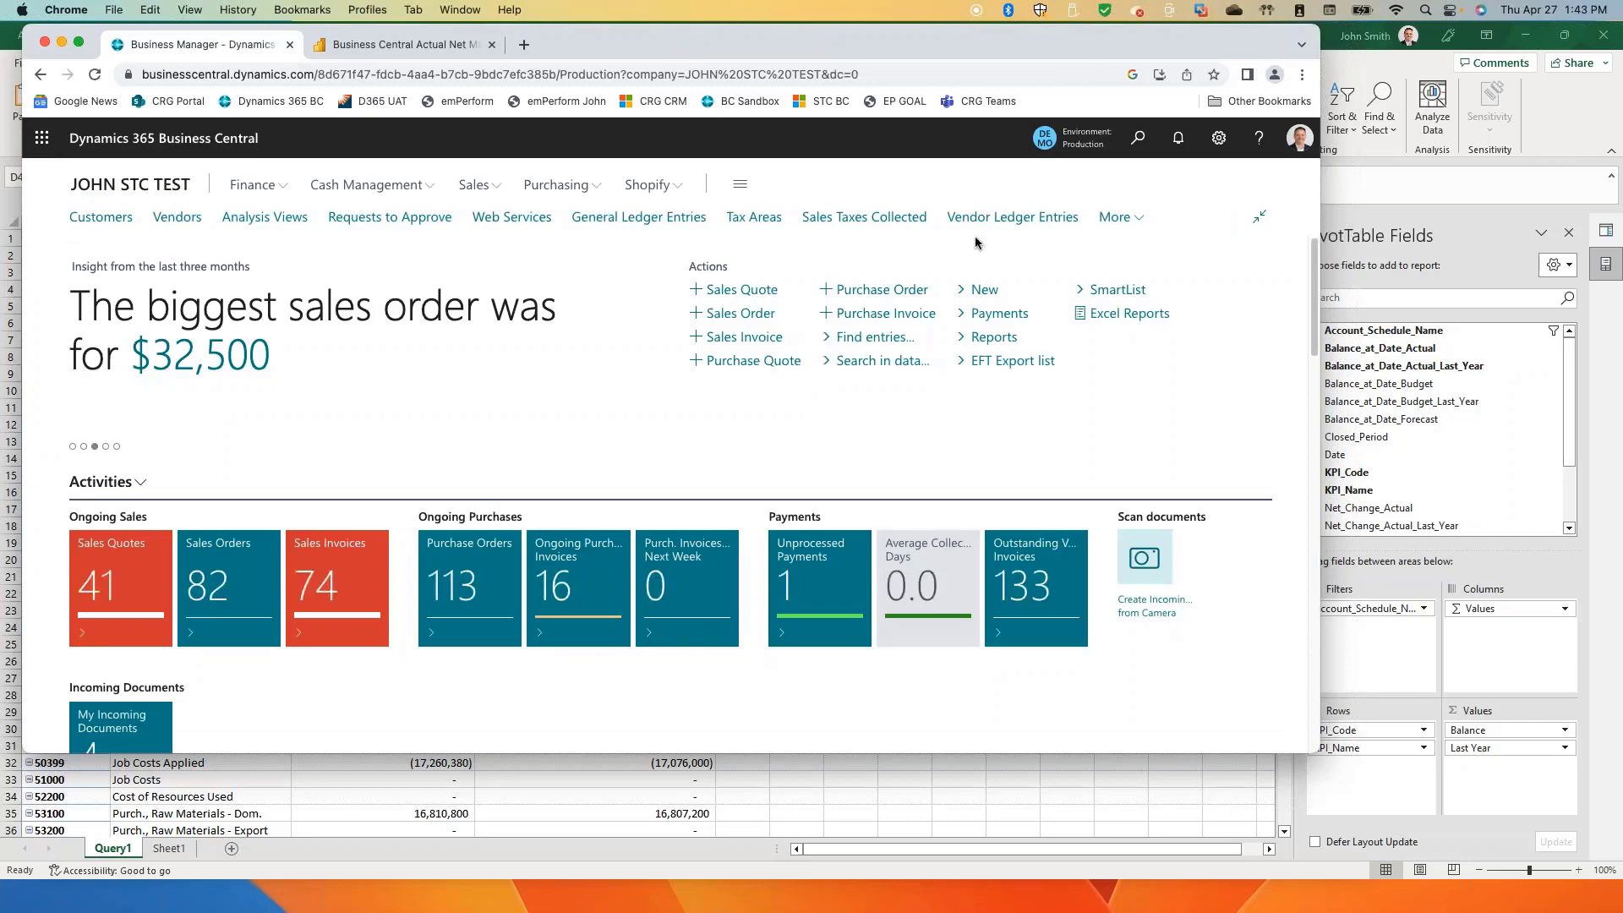
pyautogui.click(1018, 339)
pyautogui.moveTo(1004, 370)
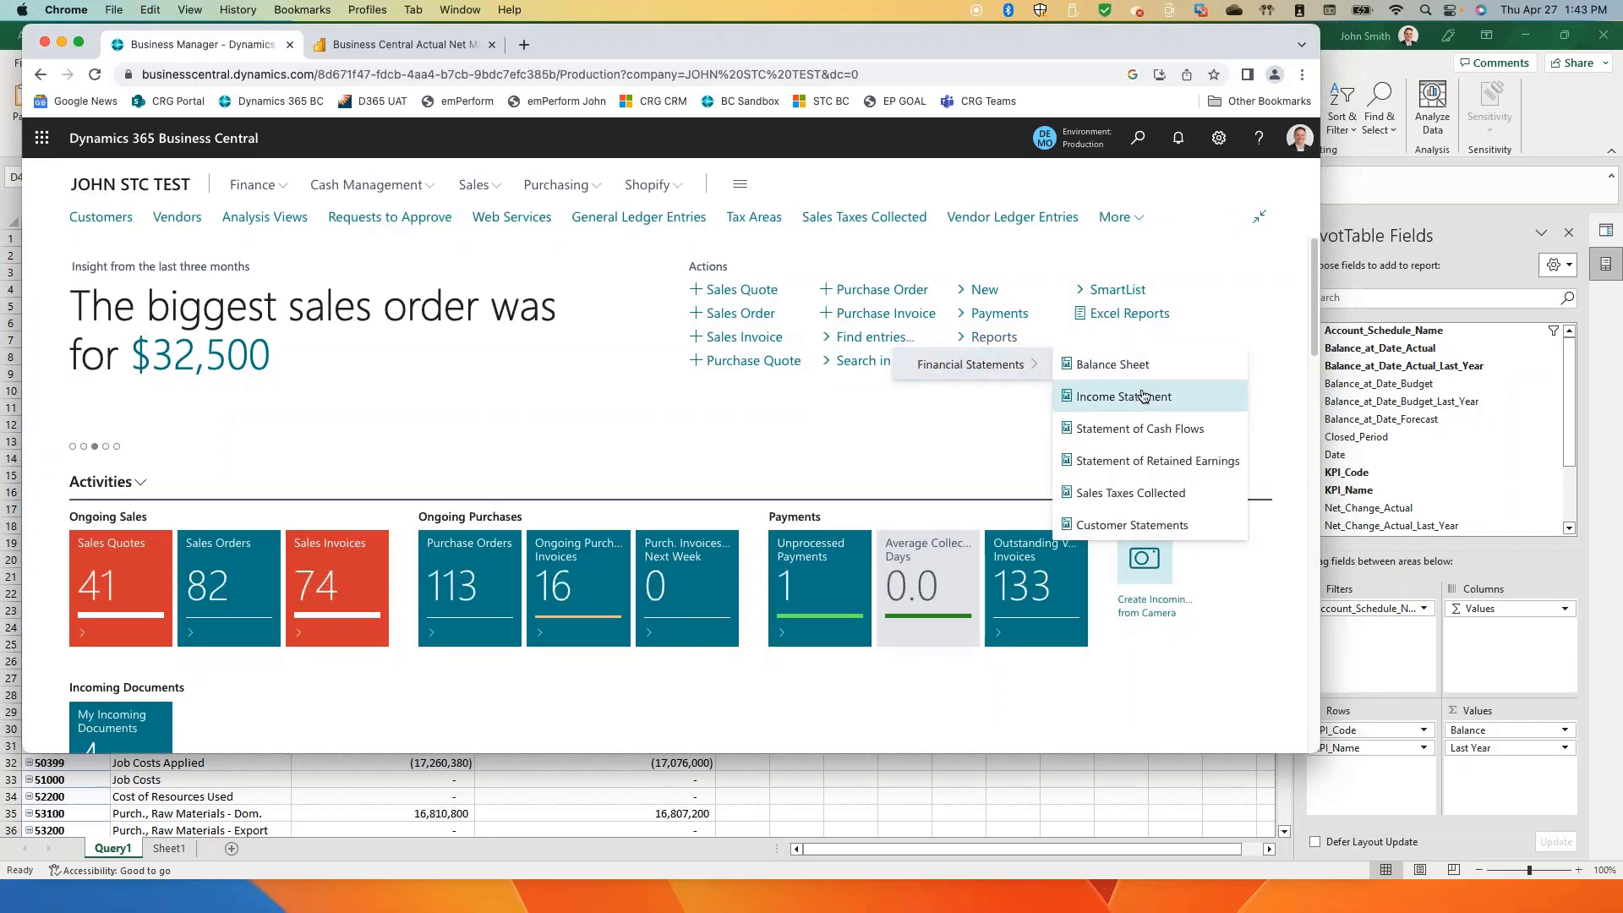
pyautogui.click(1131, 393)
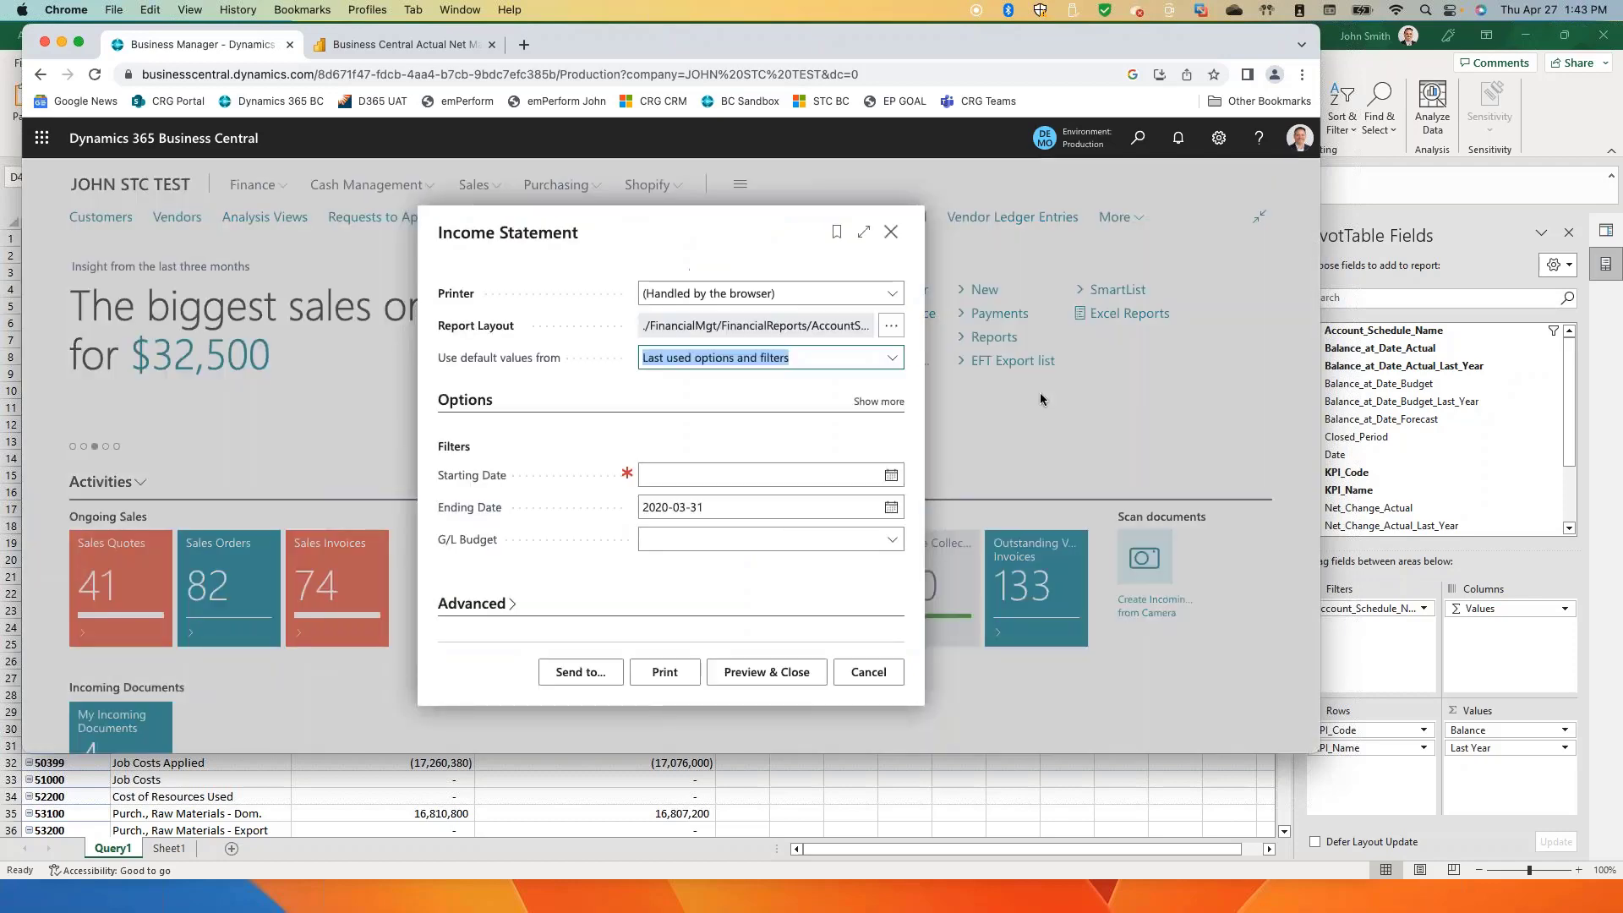
pyautogui.click(765, 673)
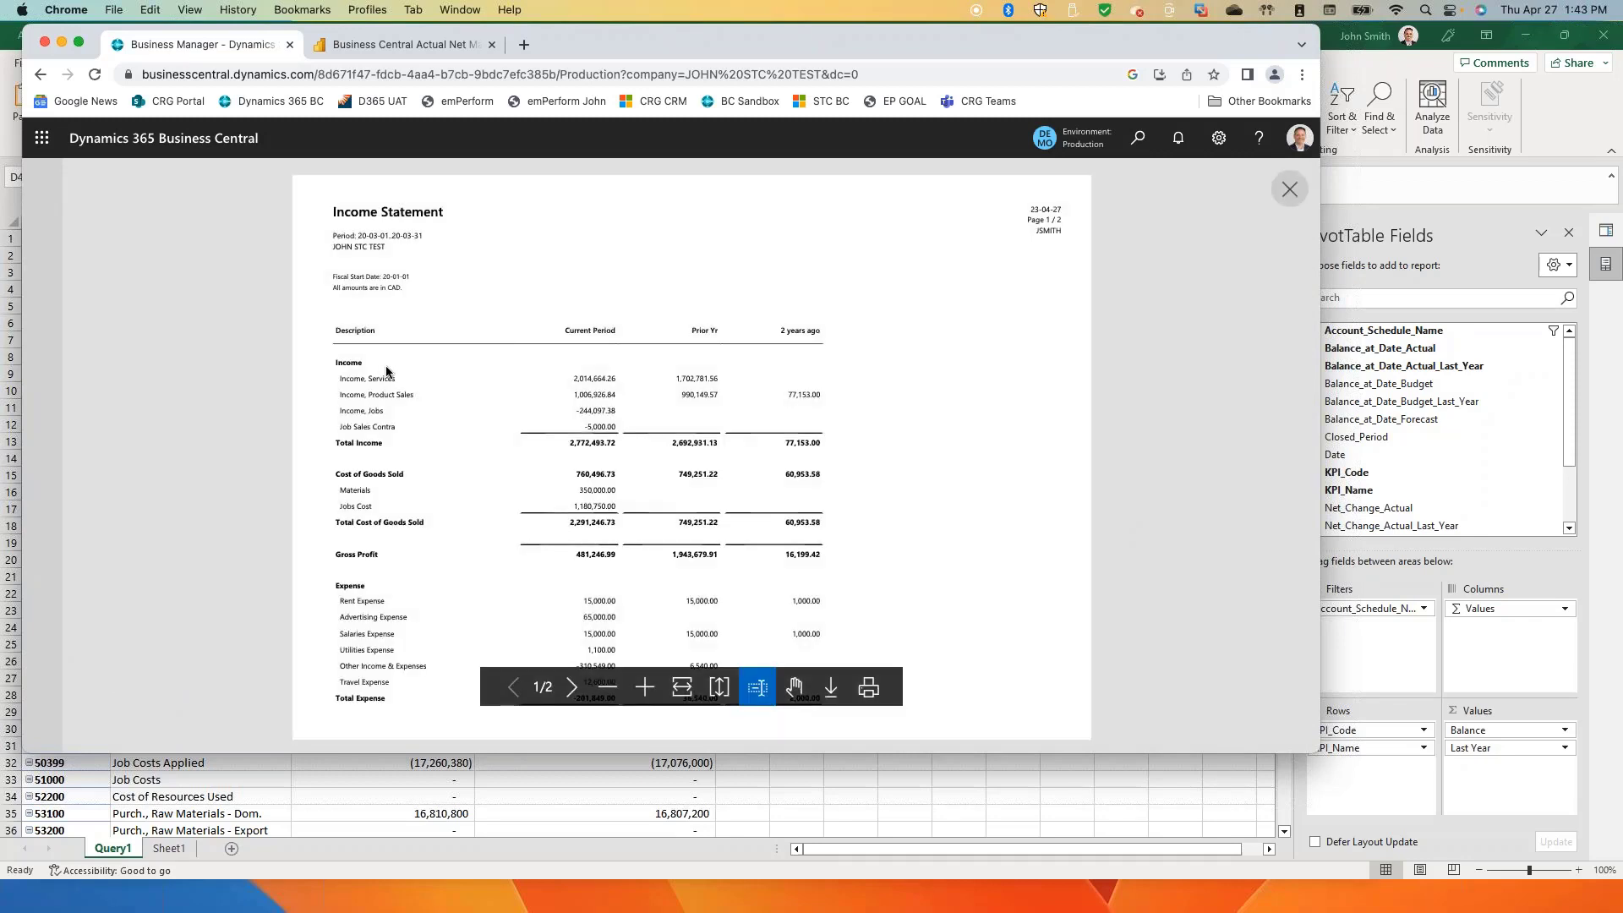
# Scroll through the March 2020 income statement preview, close it, and return to Excel
pyautogui.scroll(-3, 471, 547)
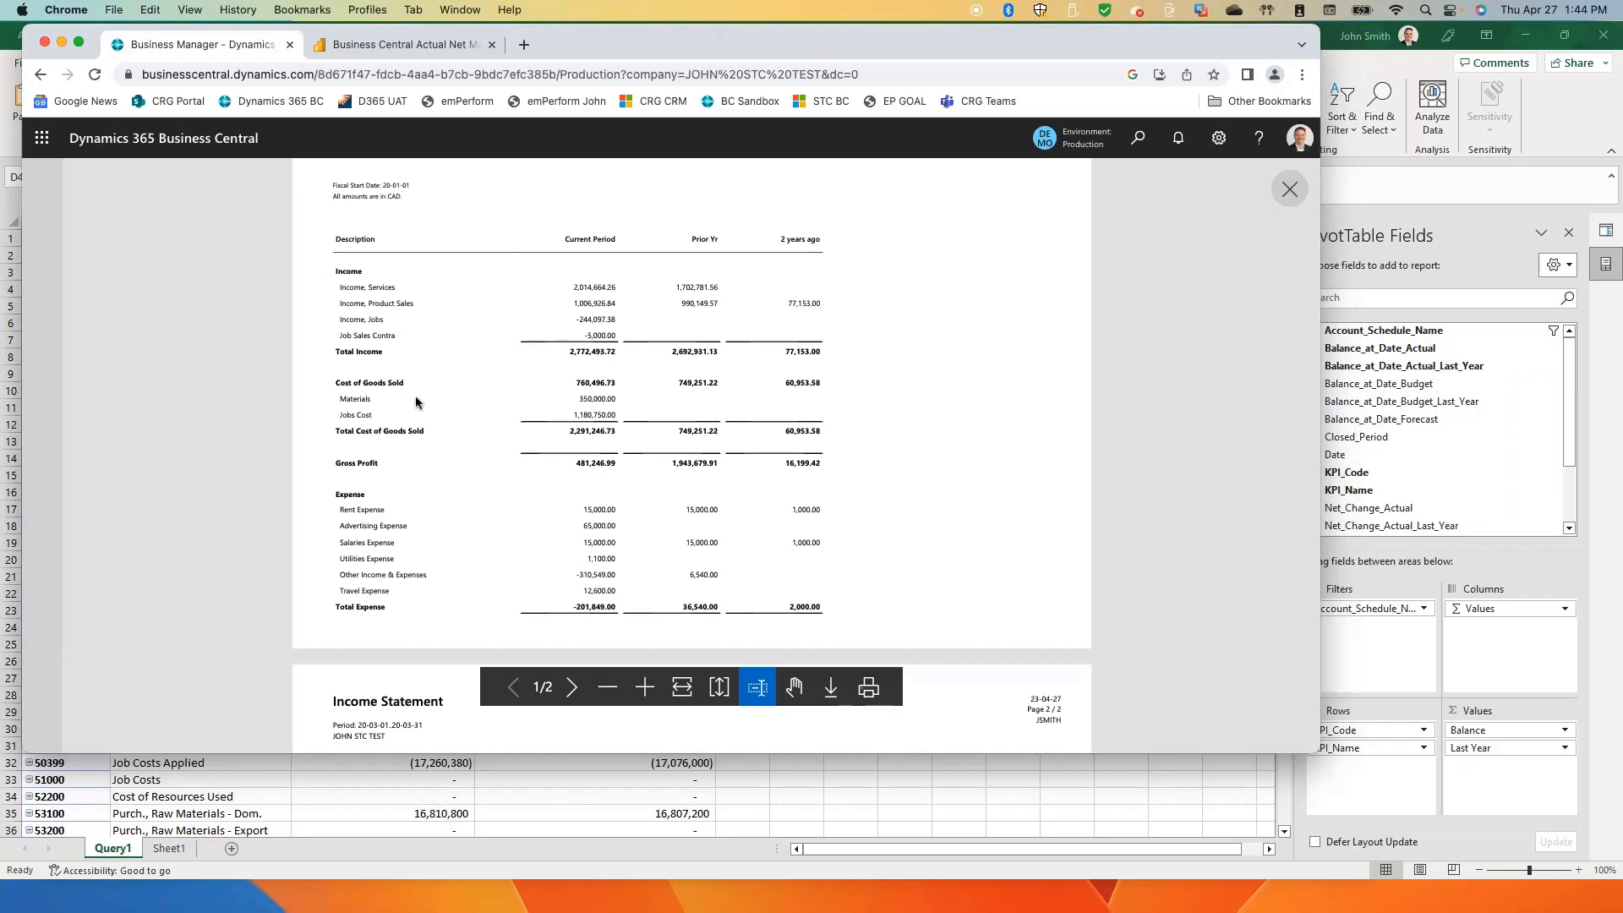
pyautogui.scroll(-10, 389, 382)
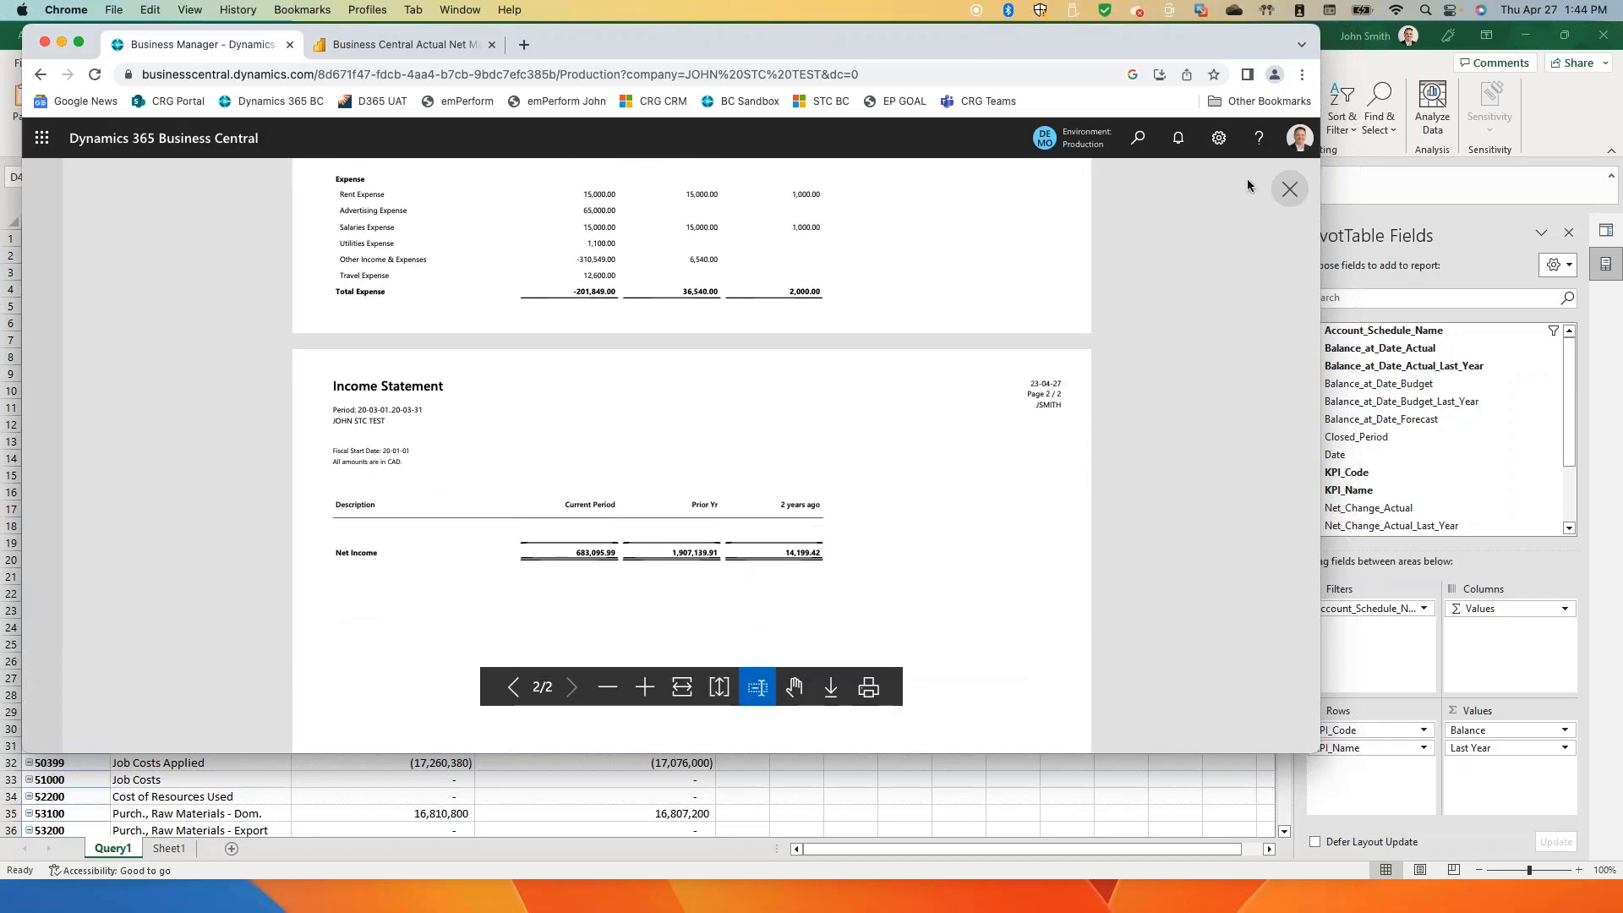
pyautogui.click(1289, 190)
pyautogui.click(1331, 196)
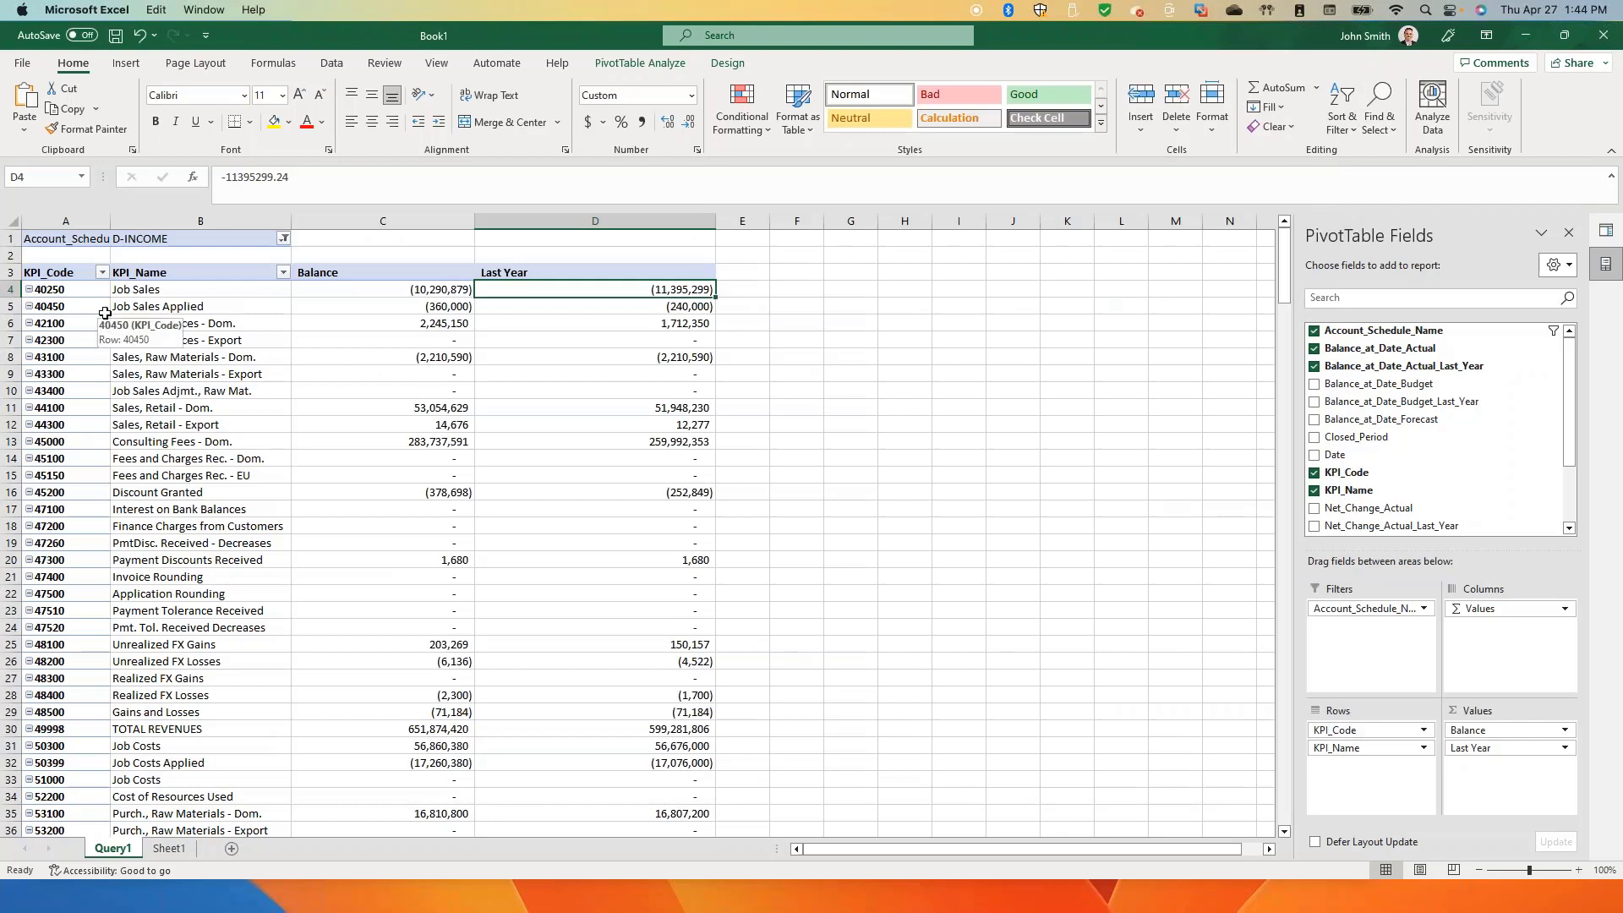
# Bold the TOTAL REVENUES, TOTAL EXPENSES and NET PROFIT rows
pyautogui.moveTo(99, 221); pyautogui.dragTo(97, 220)
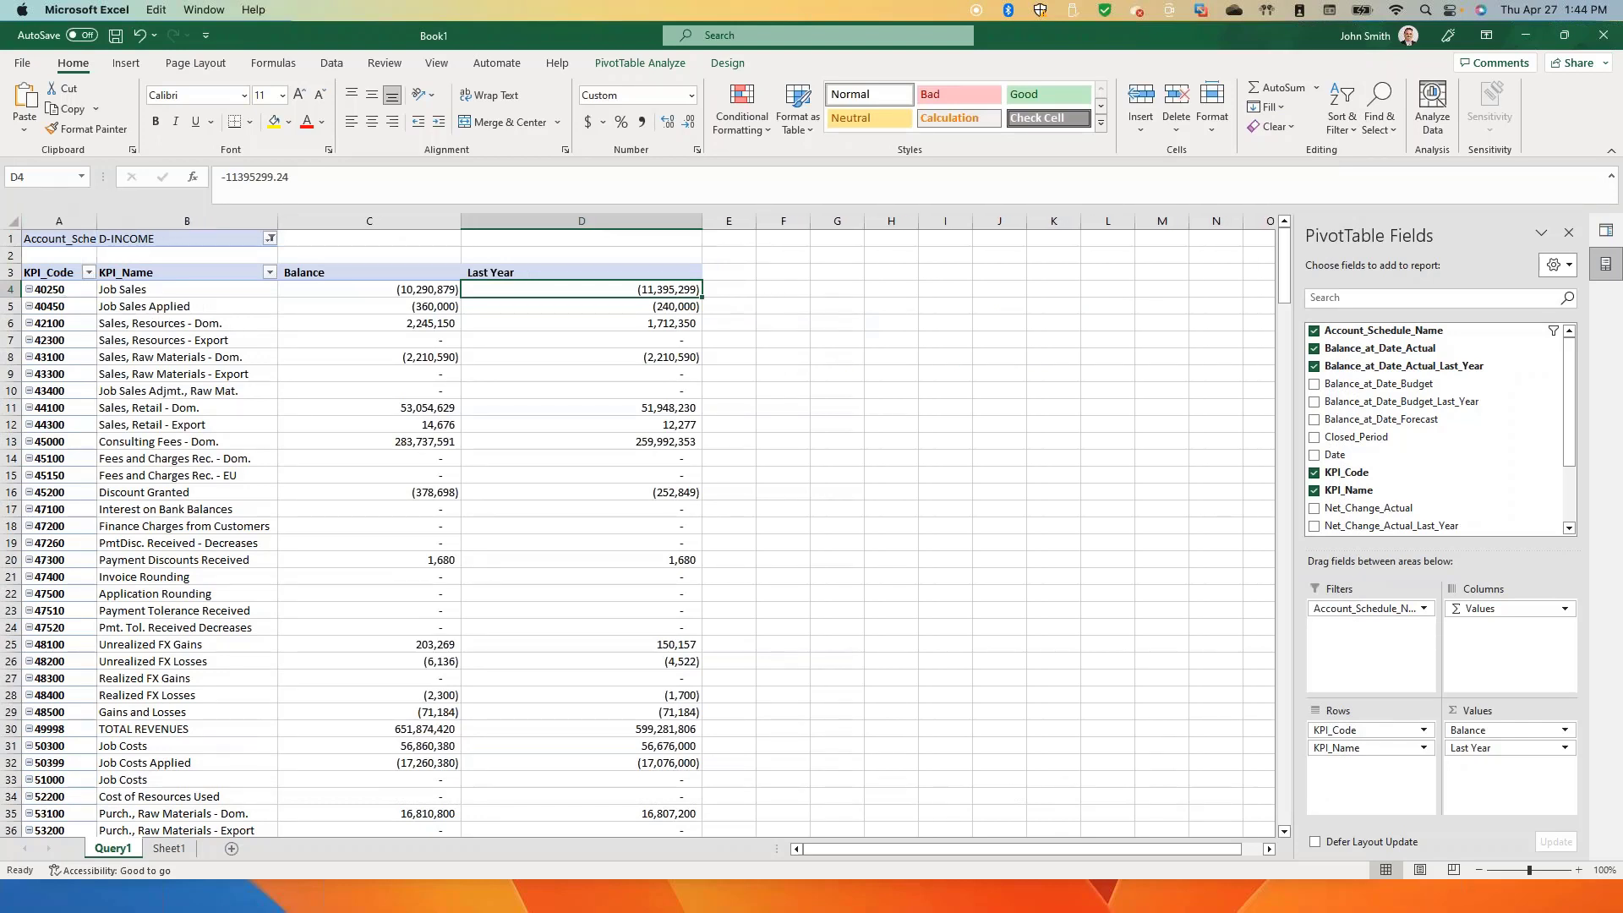
pyautogui.click(115, 731)
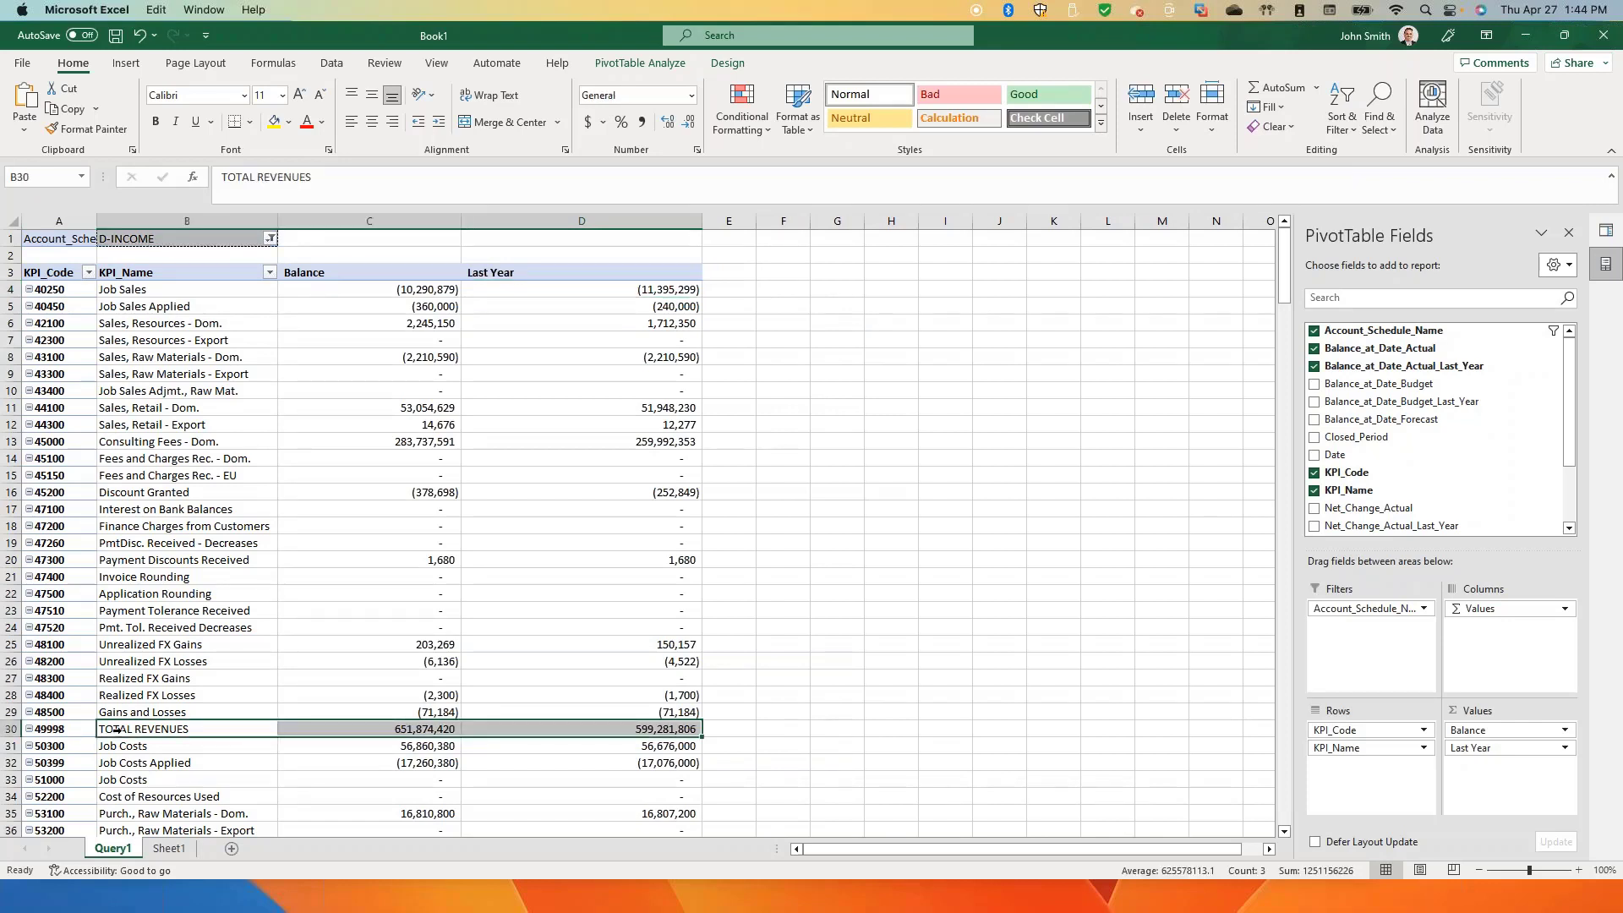
pyautogui.click(155, 122)
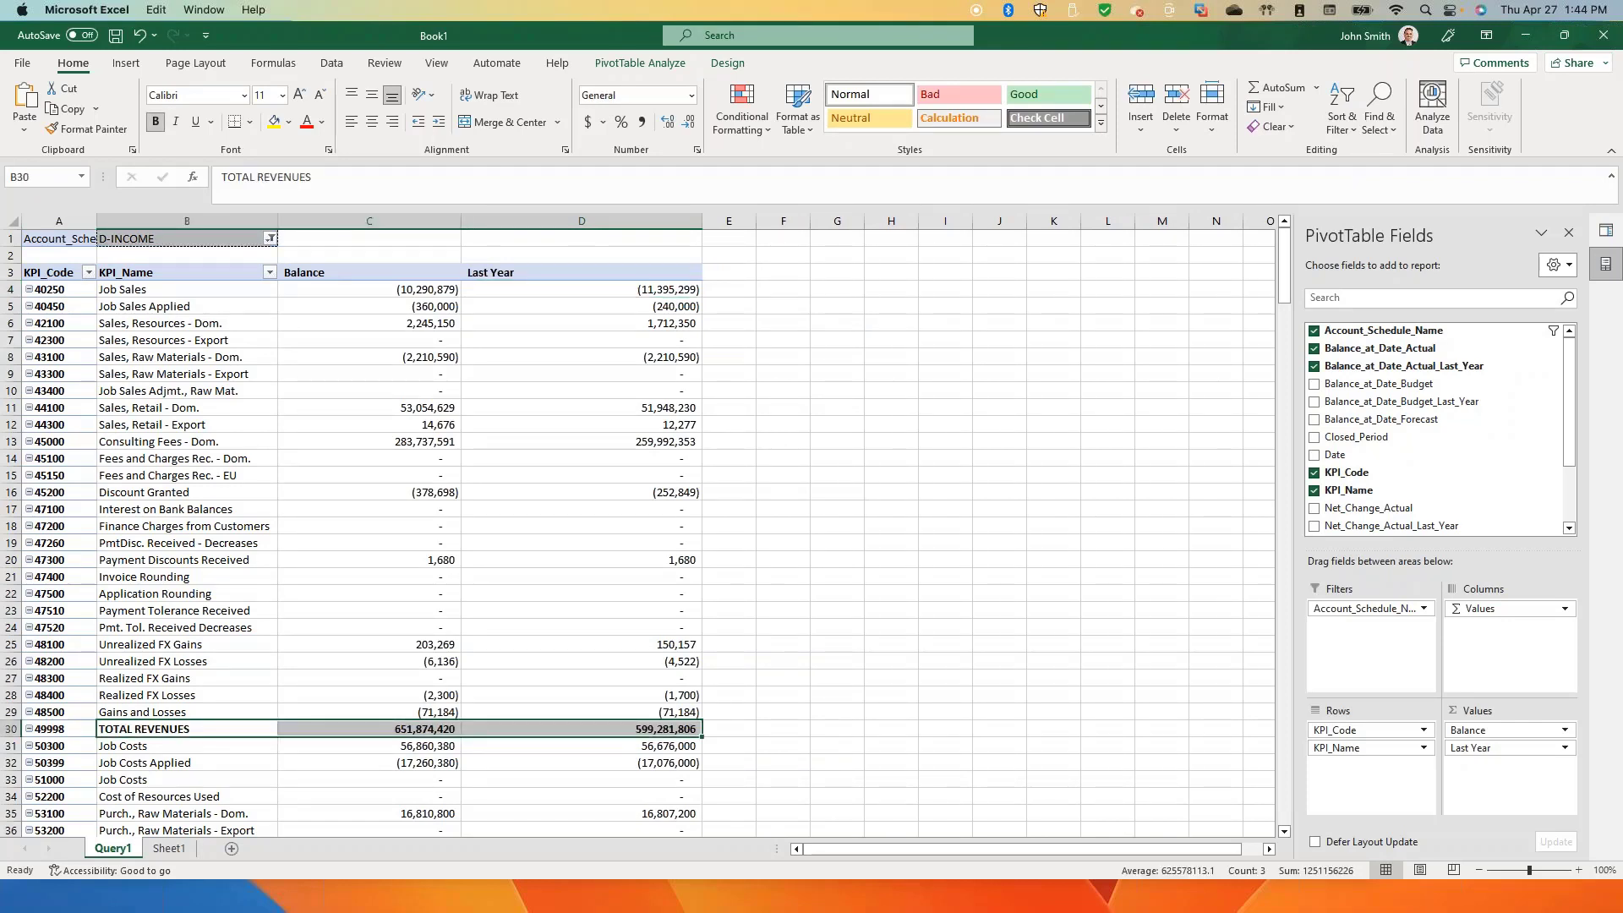
pyautogui.scroll(-20, 267, 580)
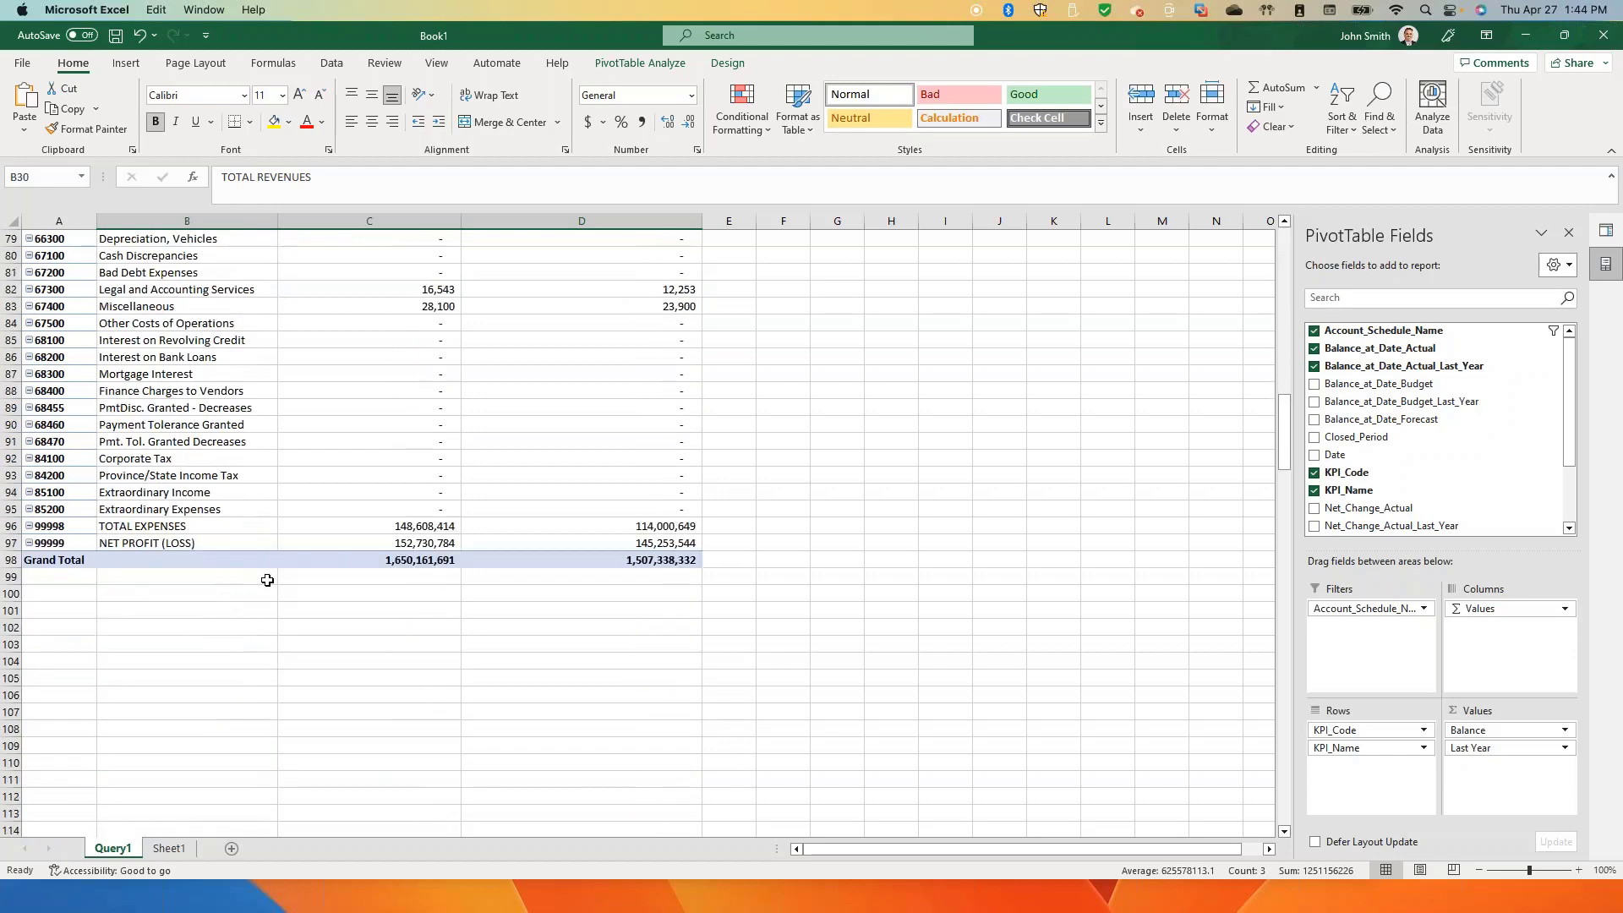
pyautogui.moveTo(161, 530); pyautogui.dragTo(563, 538)
pyautogui.click(155, 121)
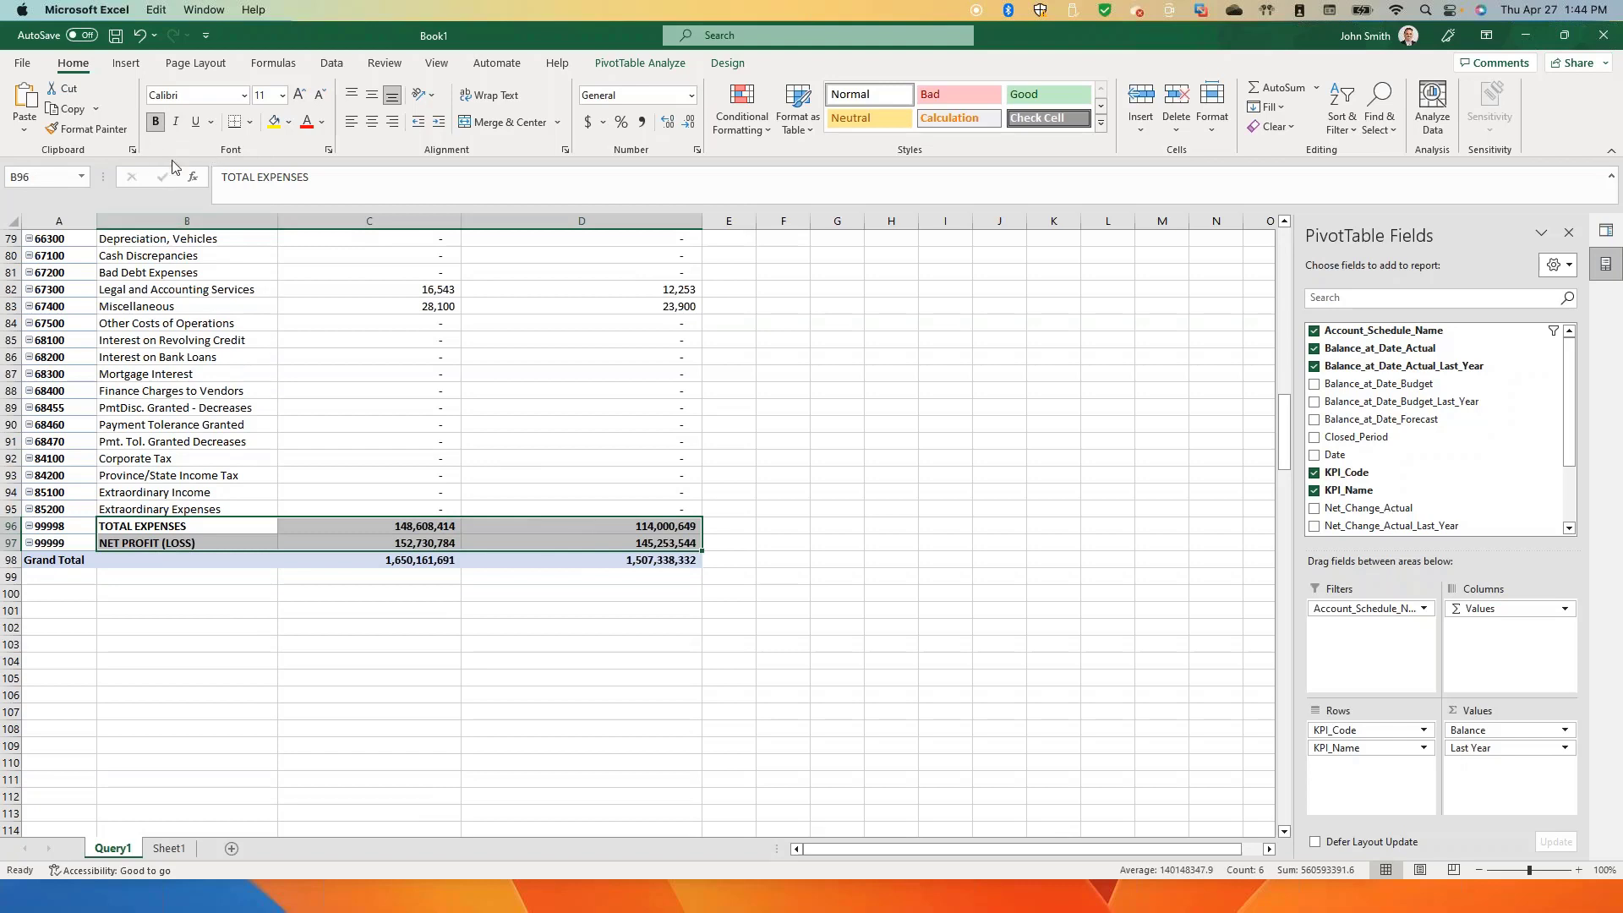
# Turn grand totals off for rows and columns
pyautogui.click(728, 64)
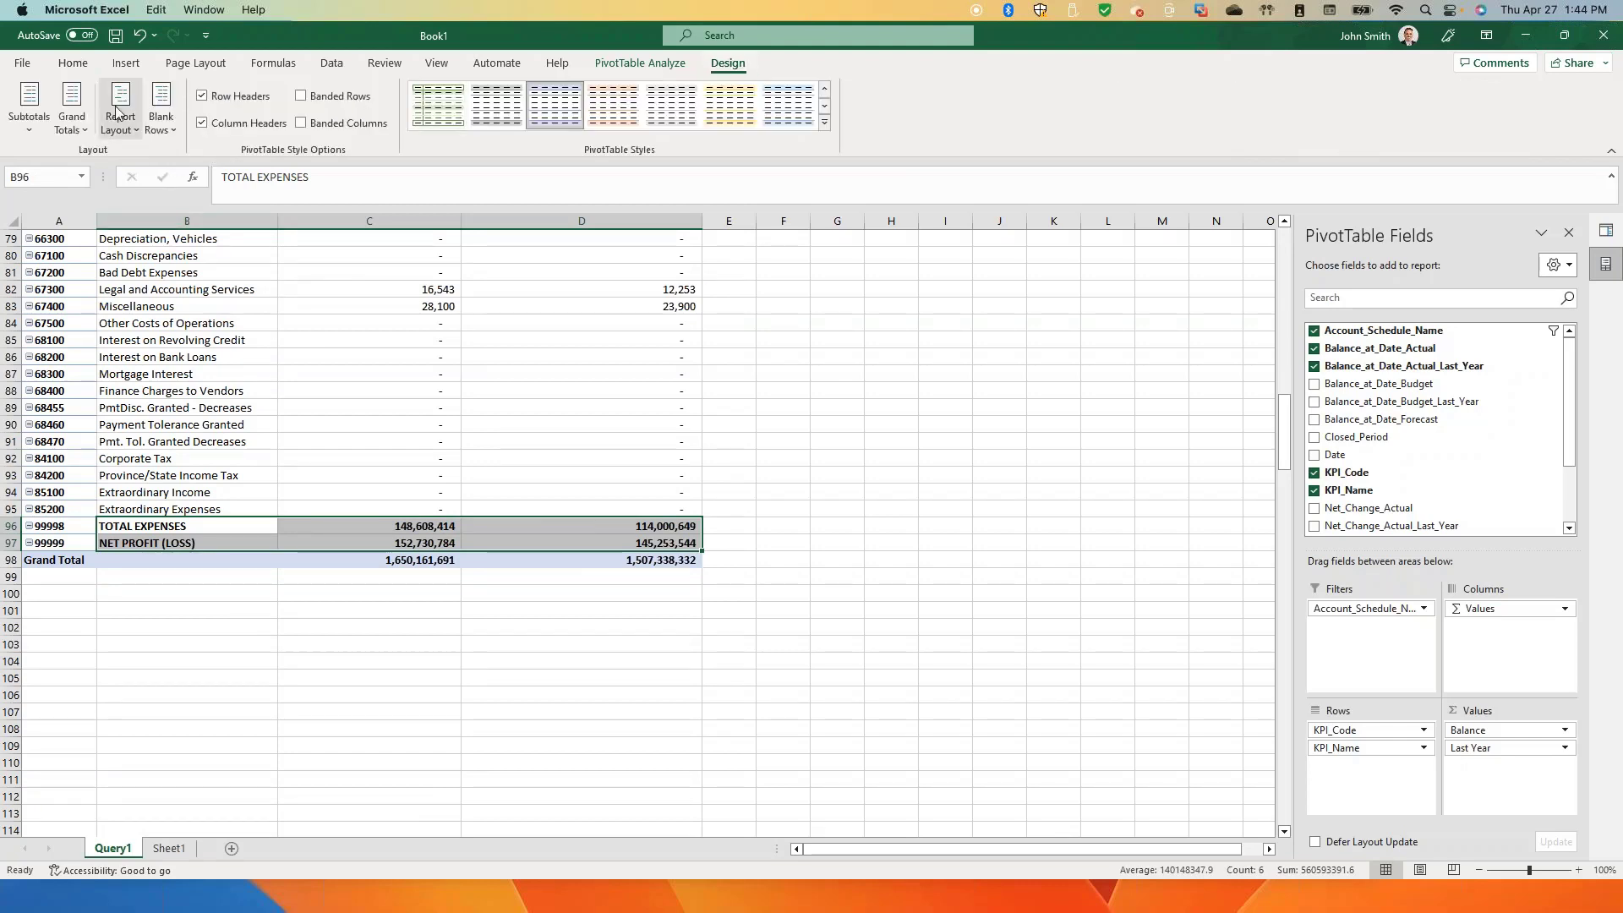
pyautogui.click(71, 108)
pyautogui.click(99, 165)
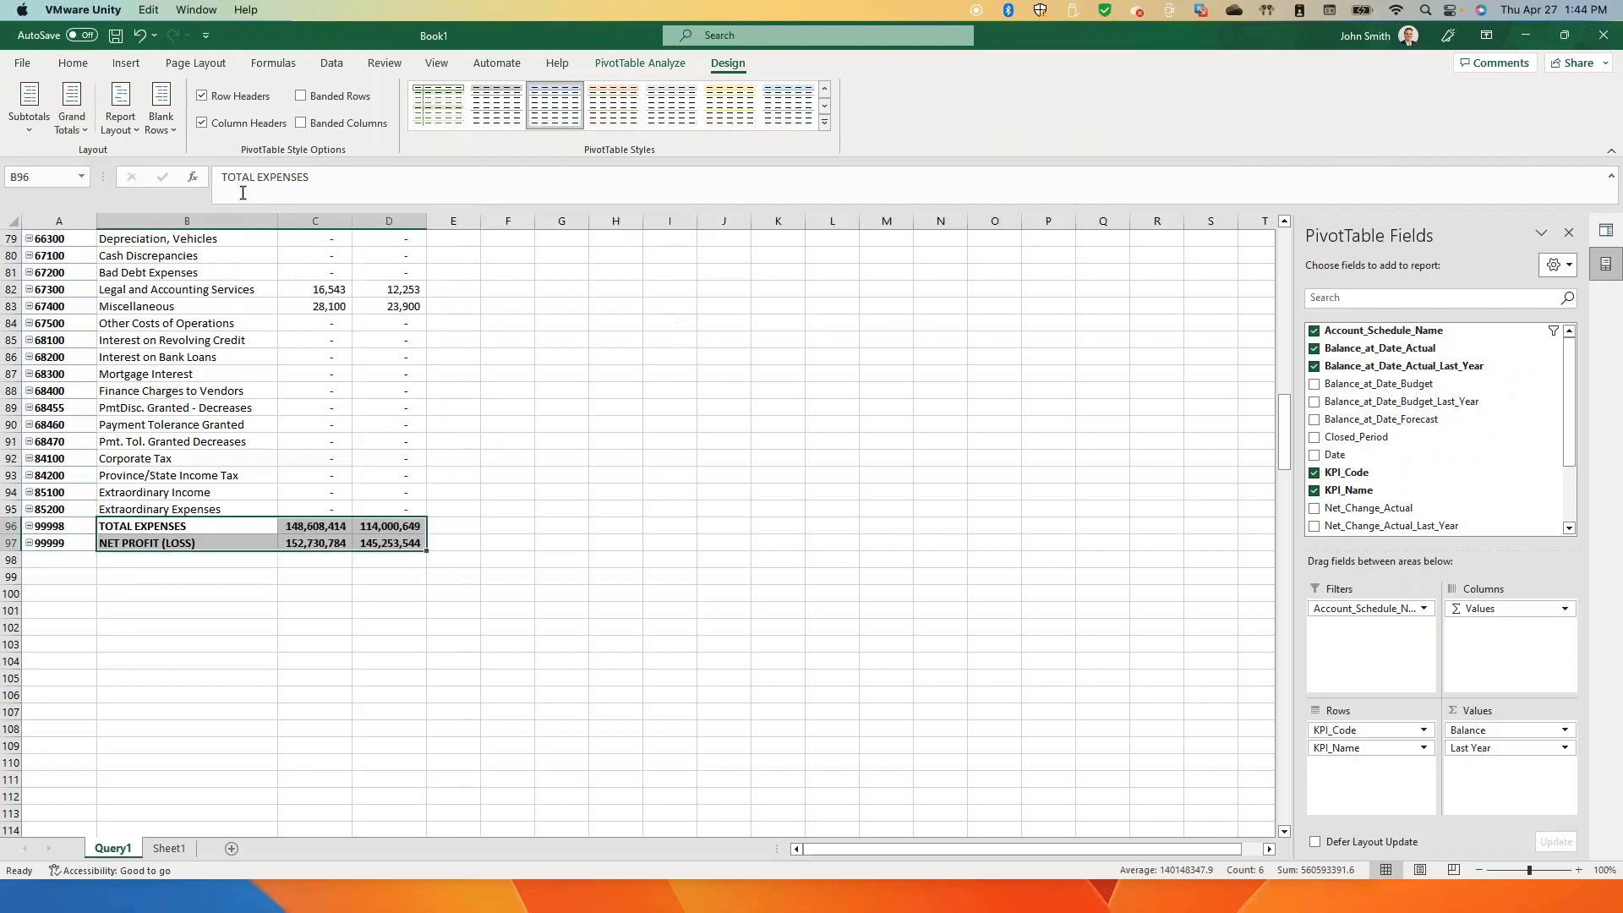
pyautogui.click(389, 610)
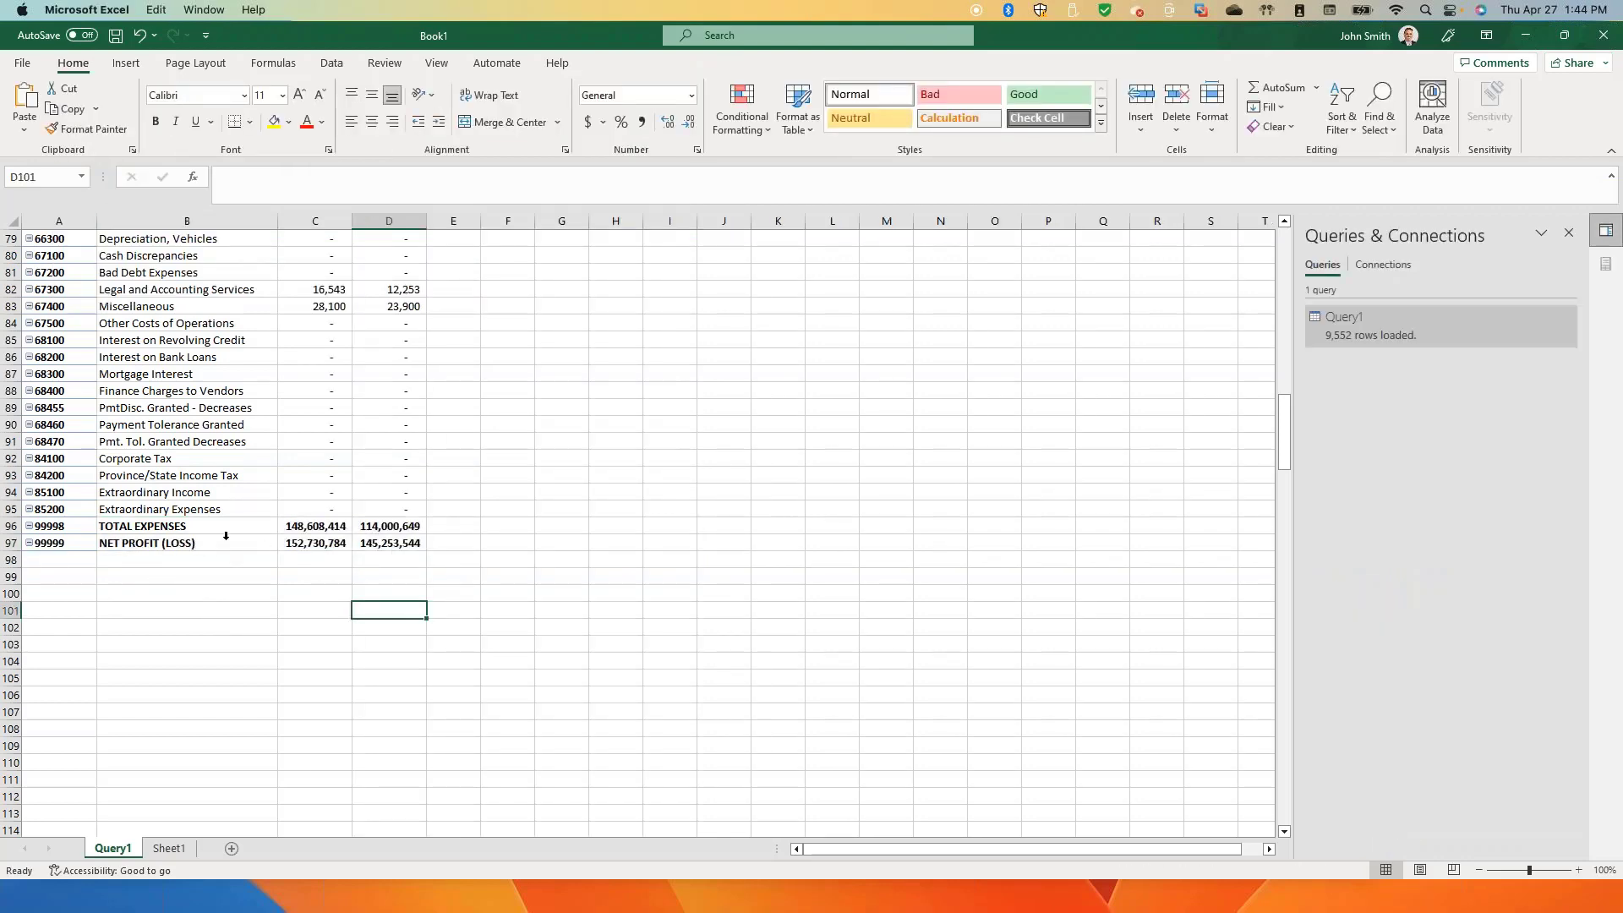
pyautogui.scroll(20, 226, 535)
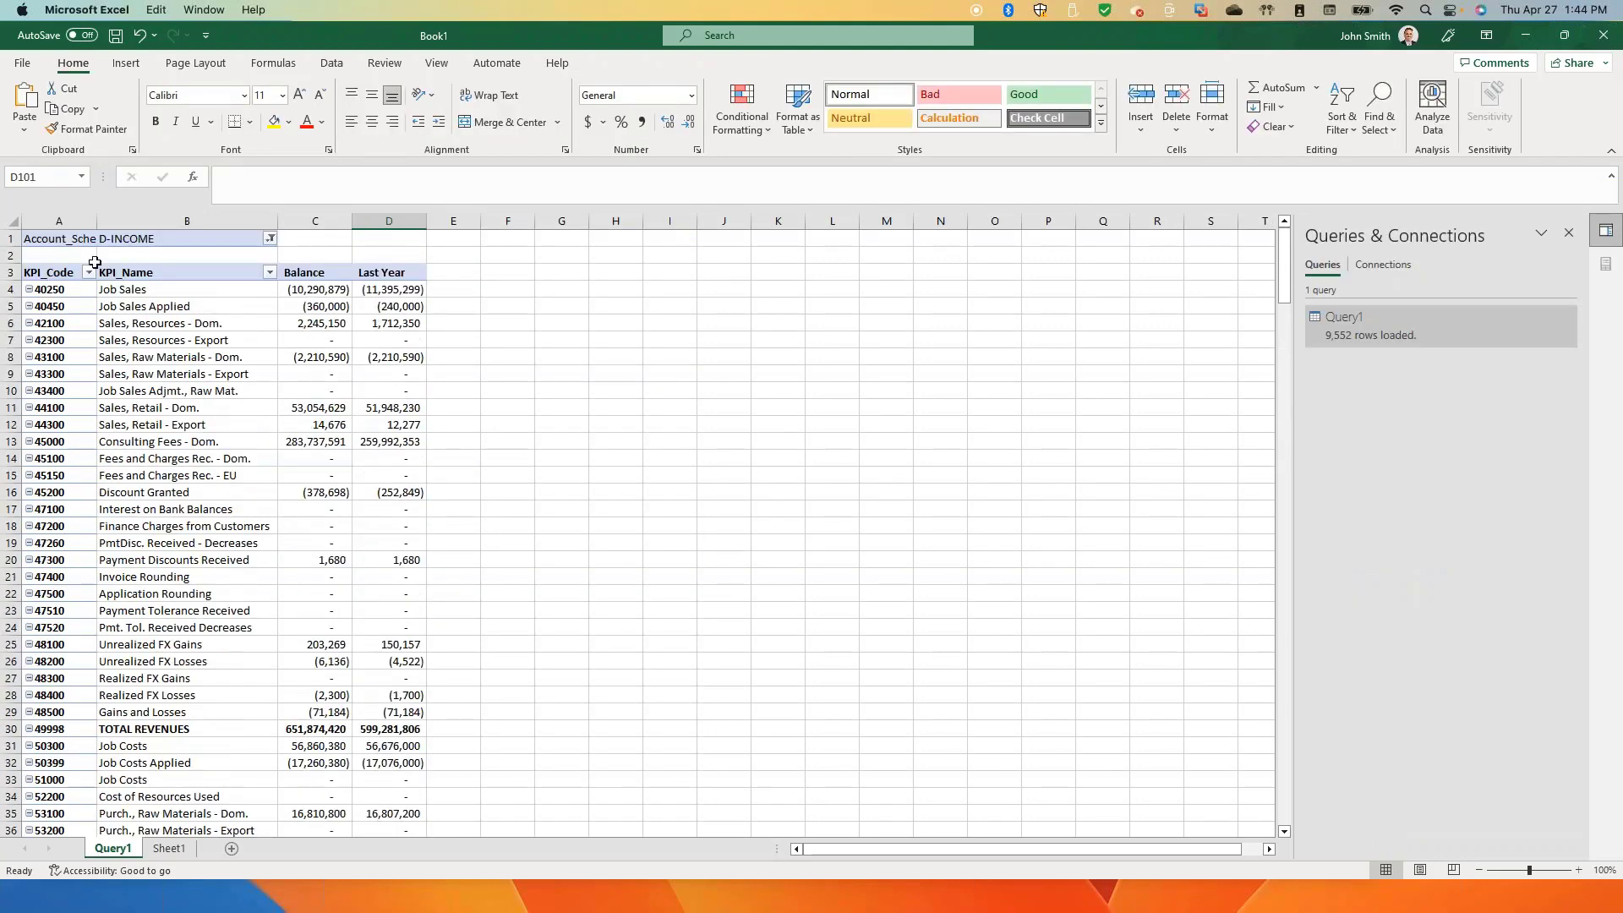
# Hide the KPI_Code column A and select the Gains and Losses row
pyautogui.rightClick(56, 221)
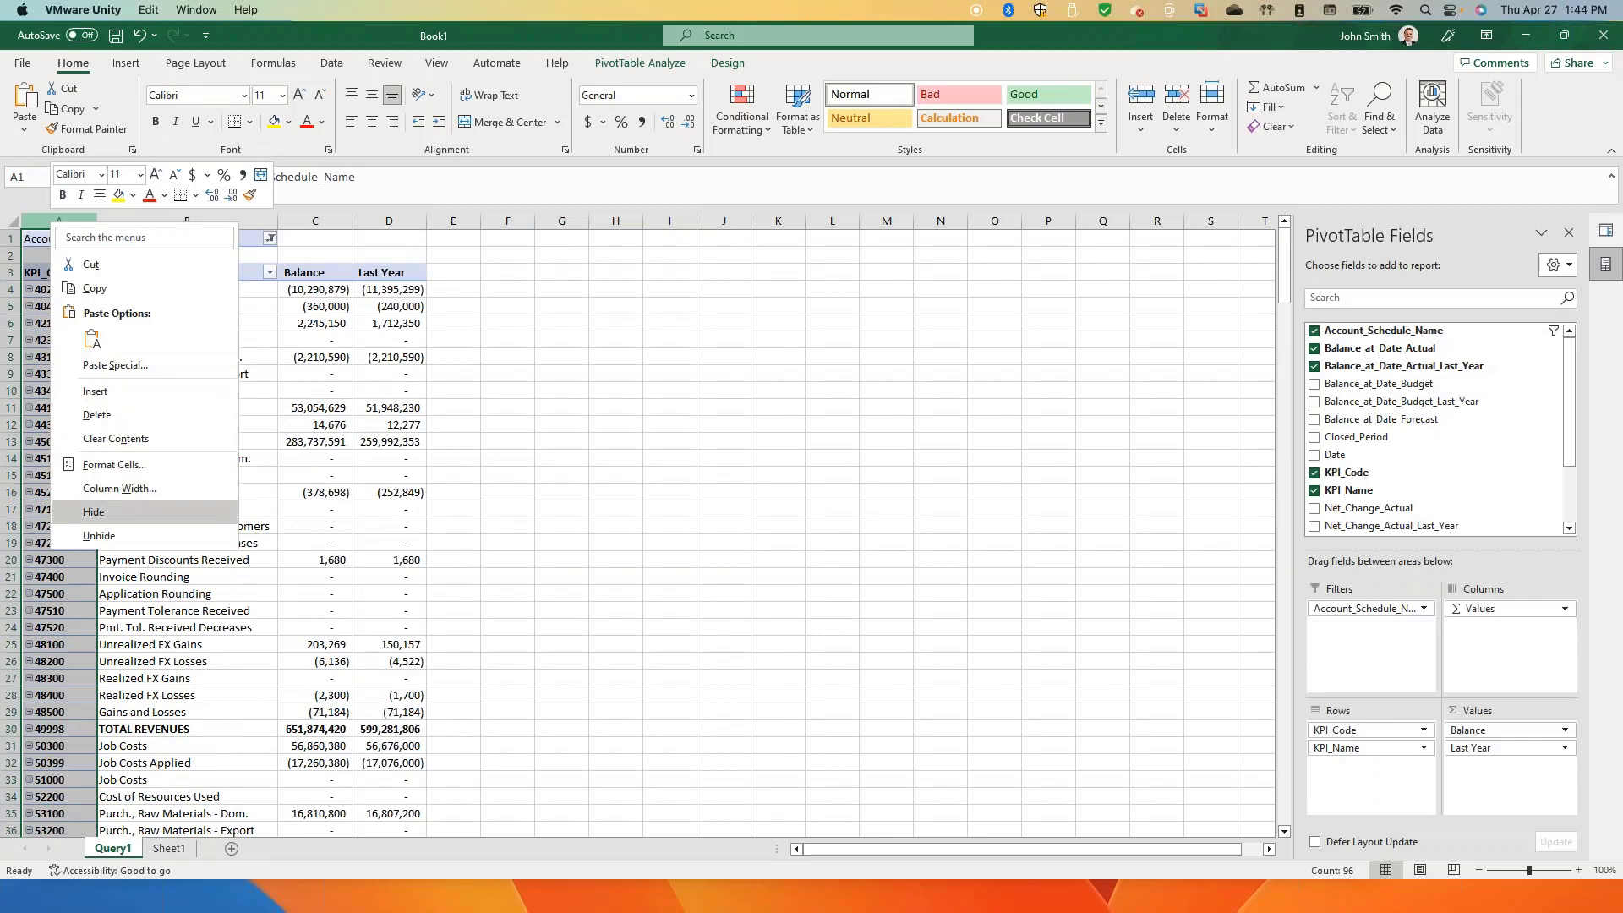
pyautogui.click(95, 511)
pyautogui.click(416, 392)
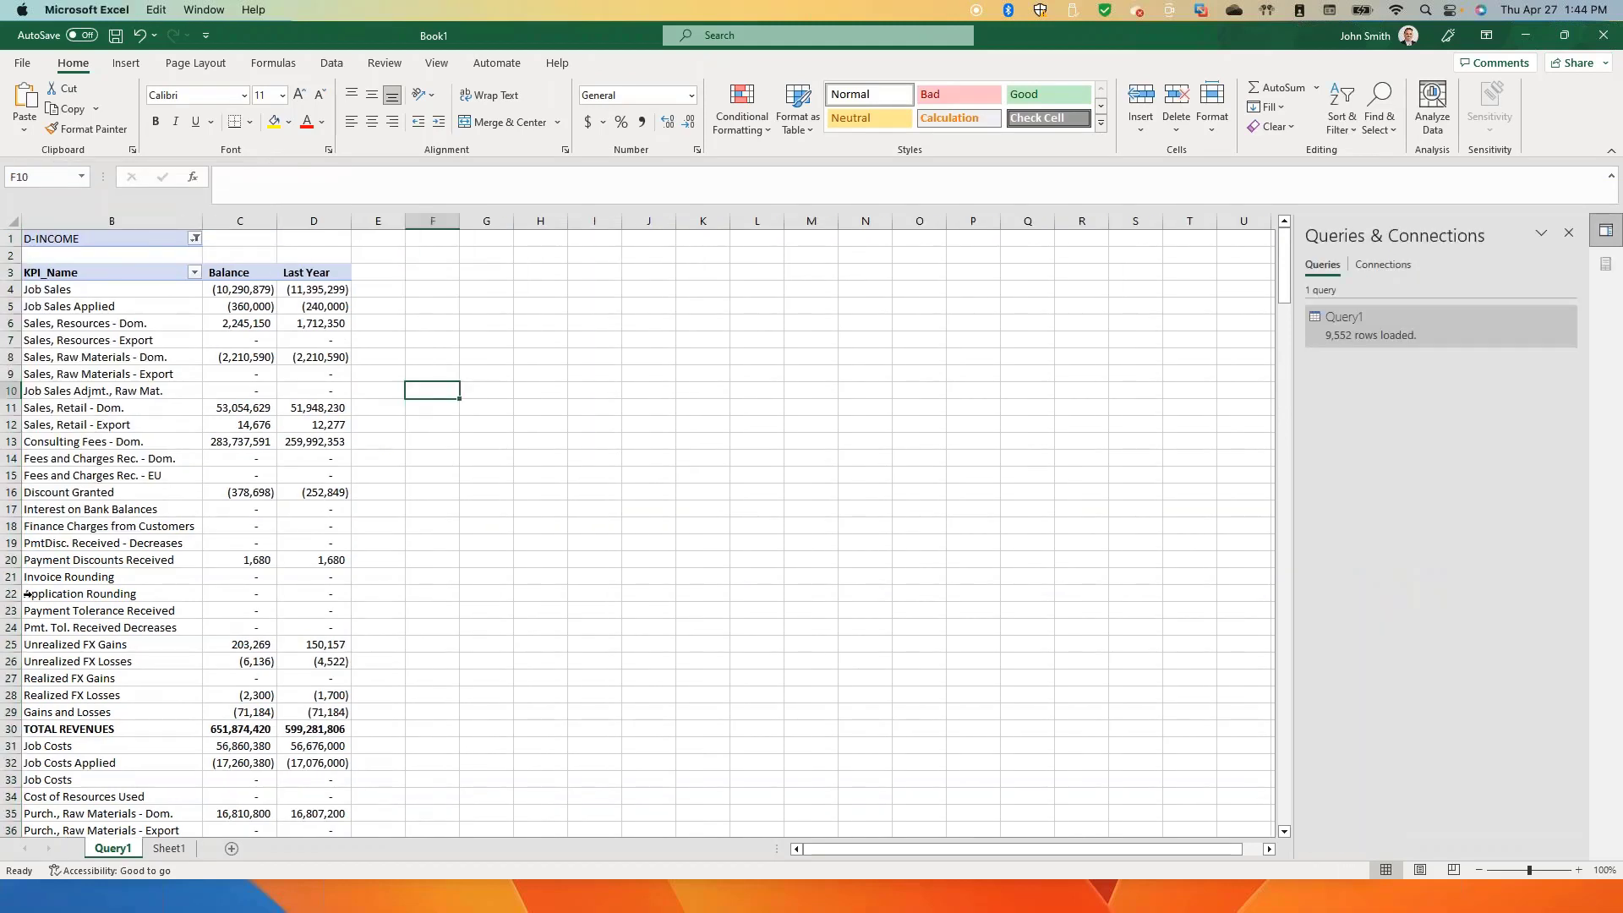
pyautogui.moveTo(317, 711); pyautogui.dragTo(110, 711)
pyautogui.click(610, 728)
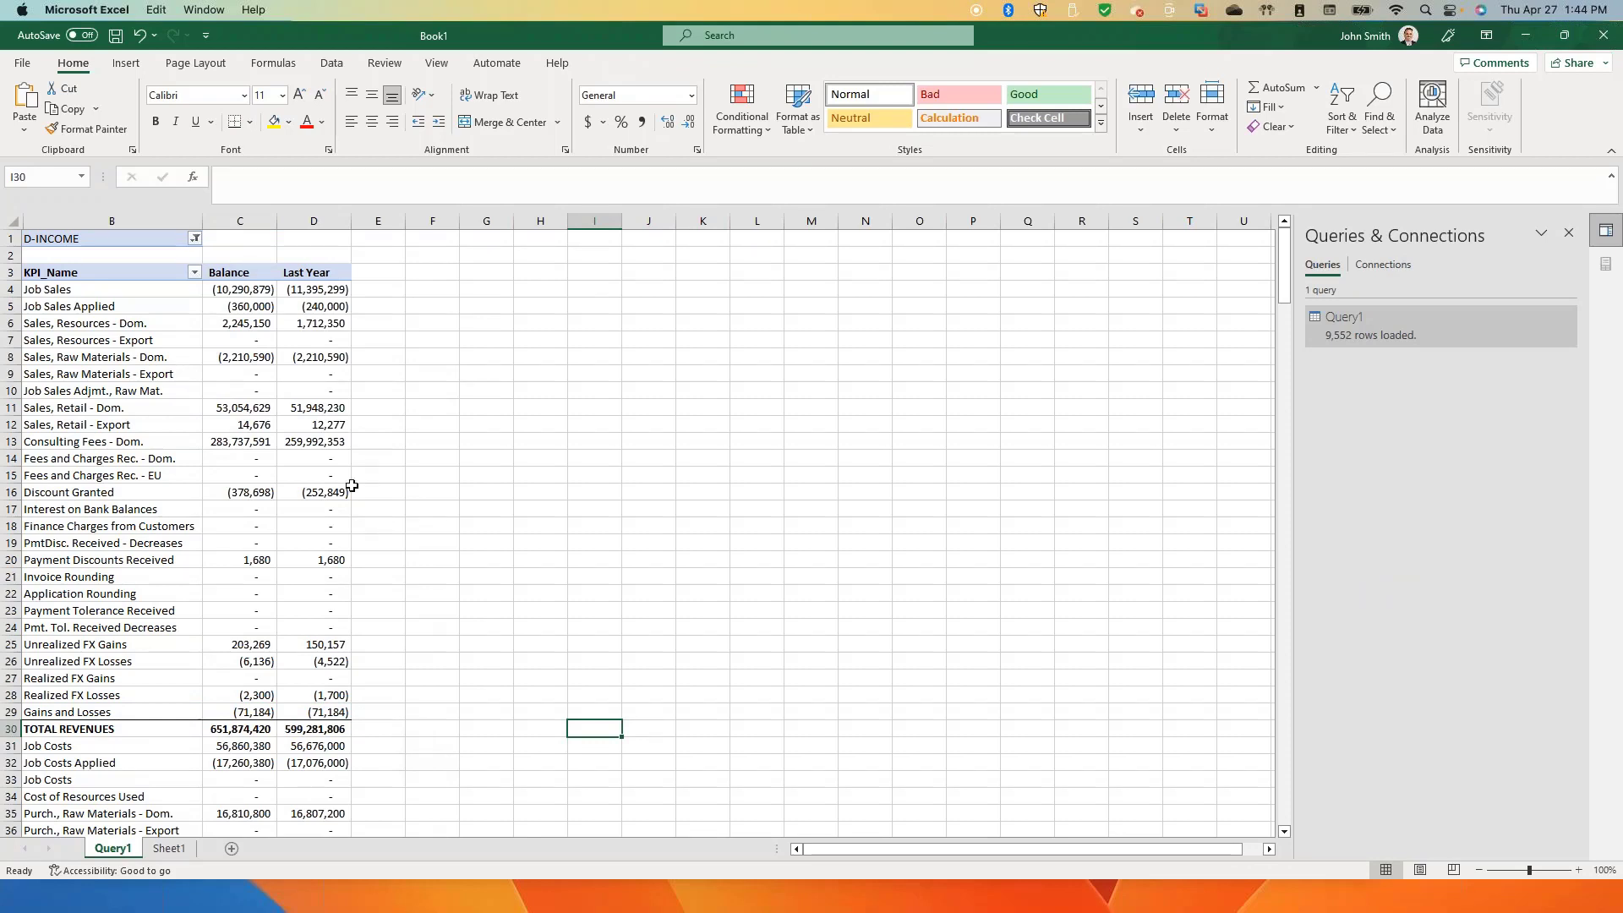
pyautogui.moveTo(196, 222); pyautogui.dragTo(294, 224)
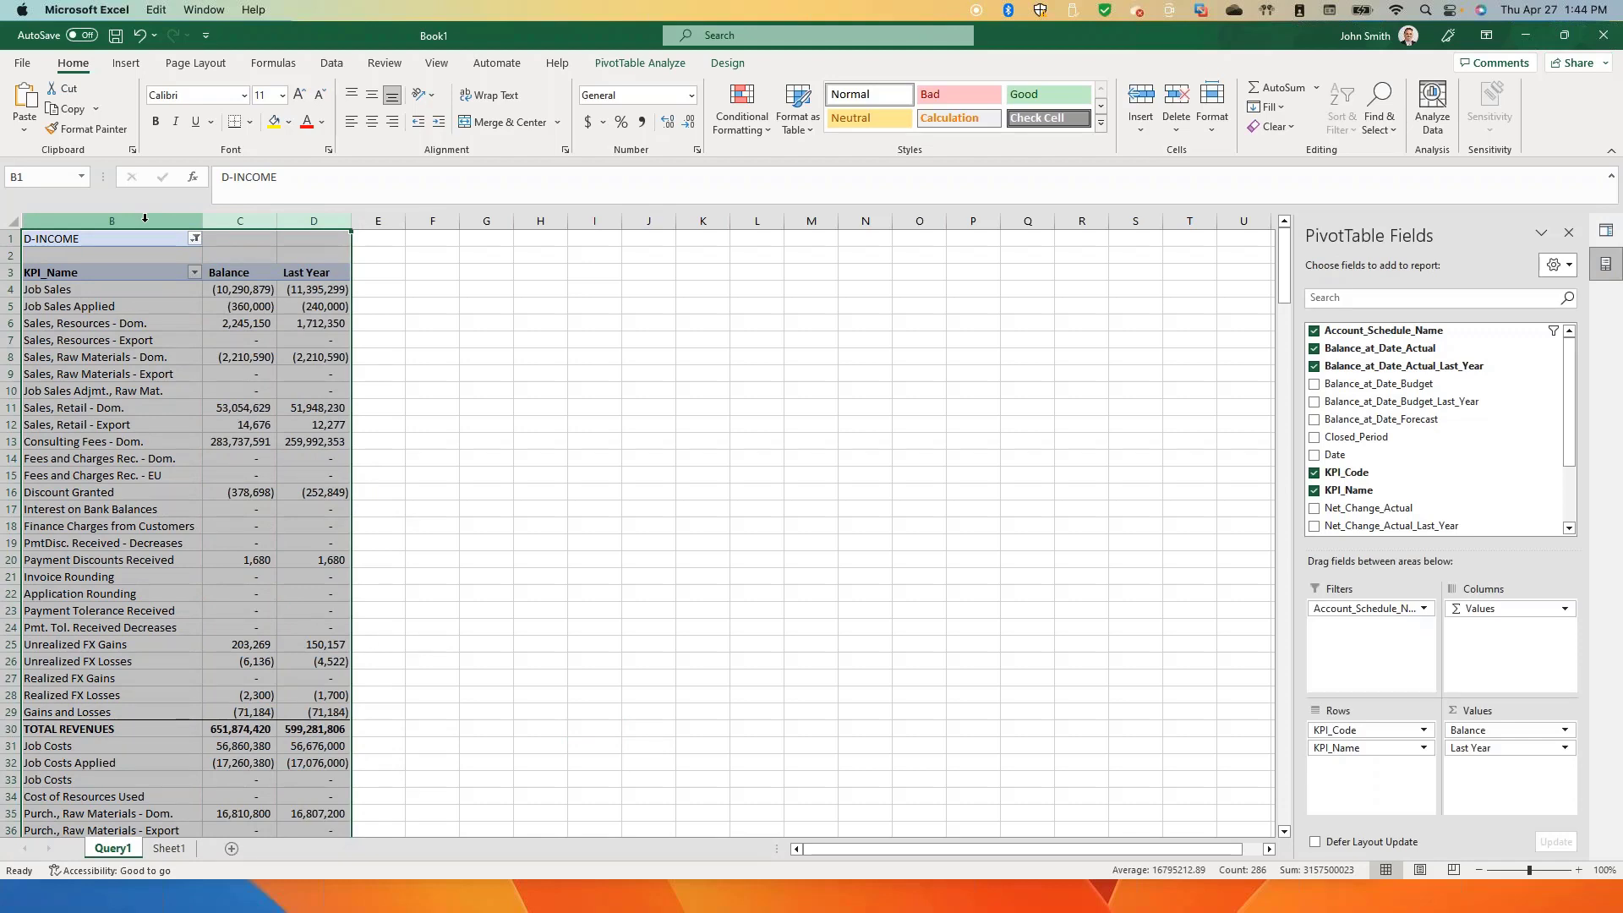
pyautogui.rightClick(145, 218)
pyautogui.click(174, 283)
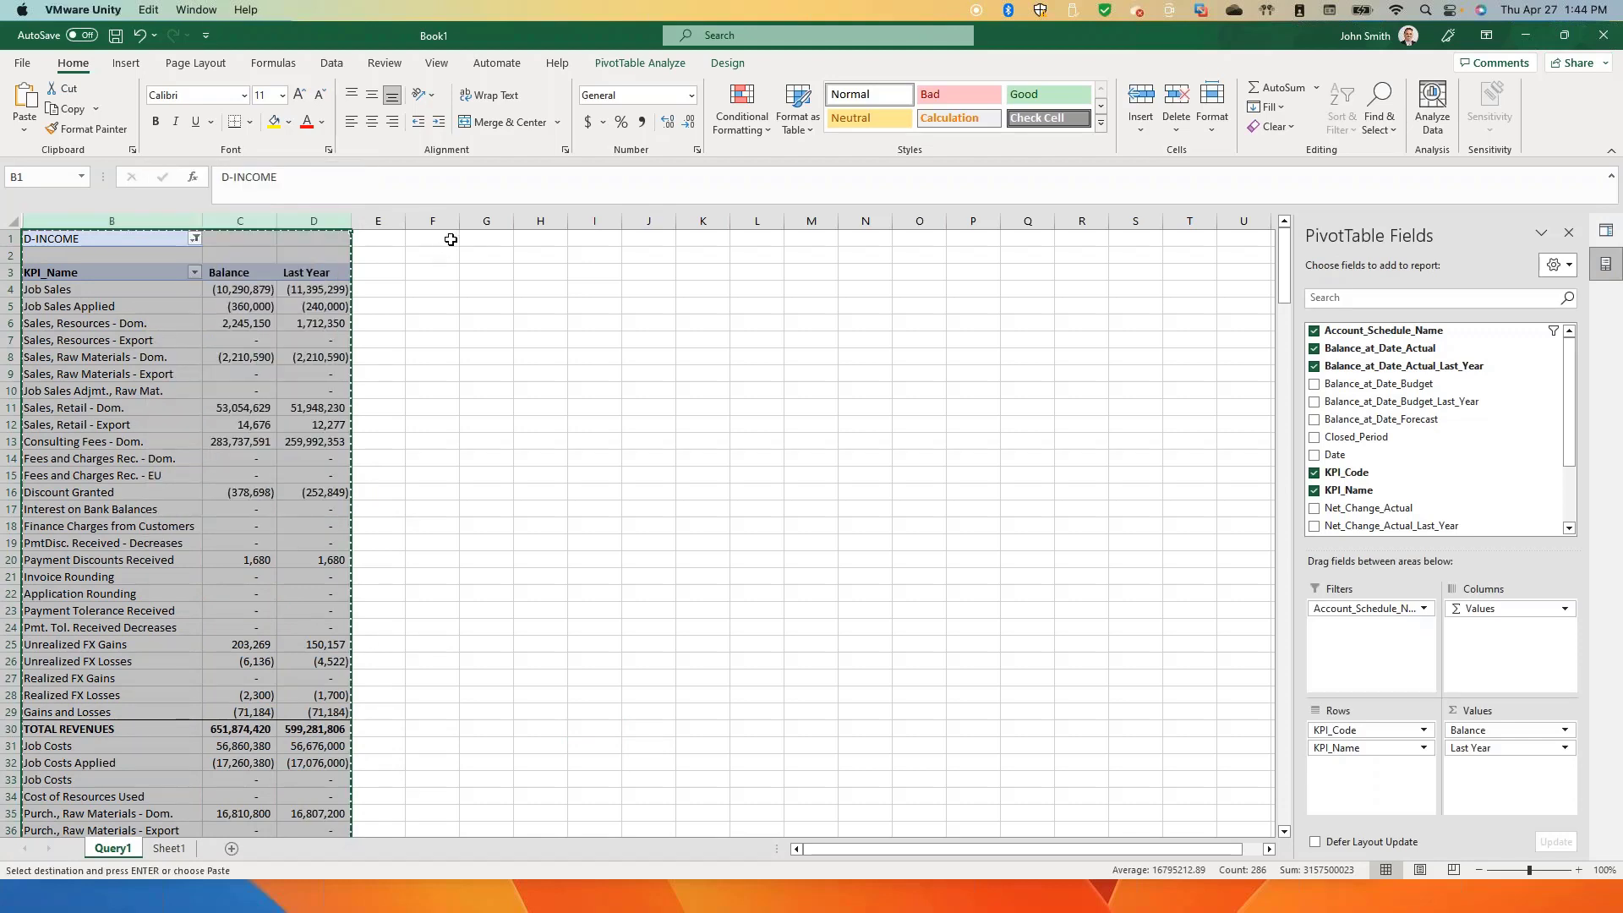
pyautogui.rightClick(450, 236)
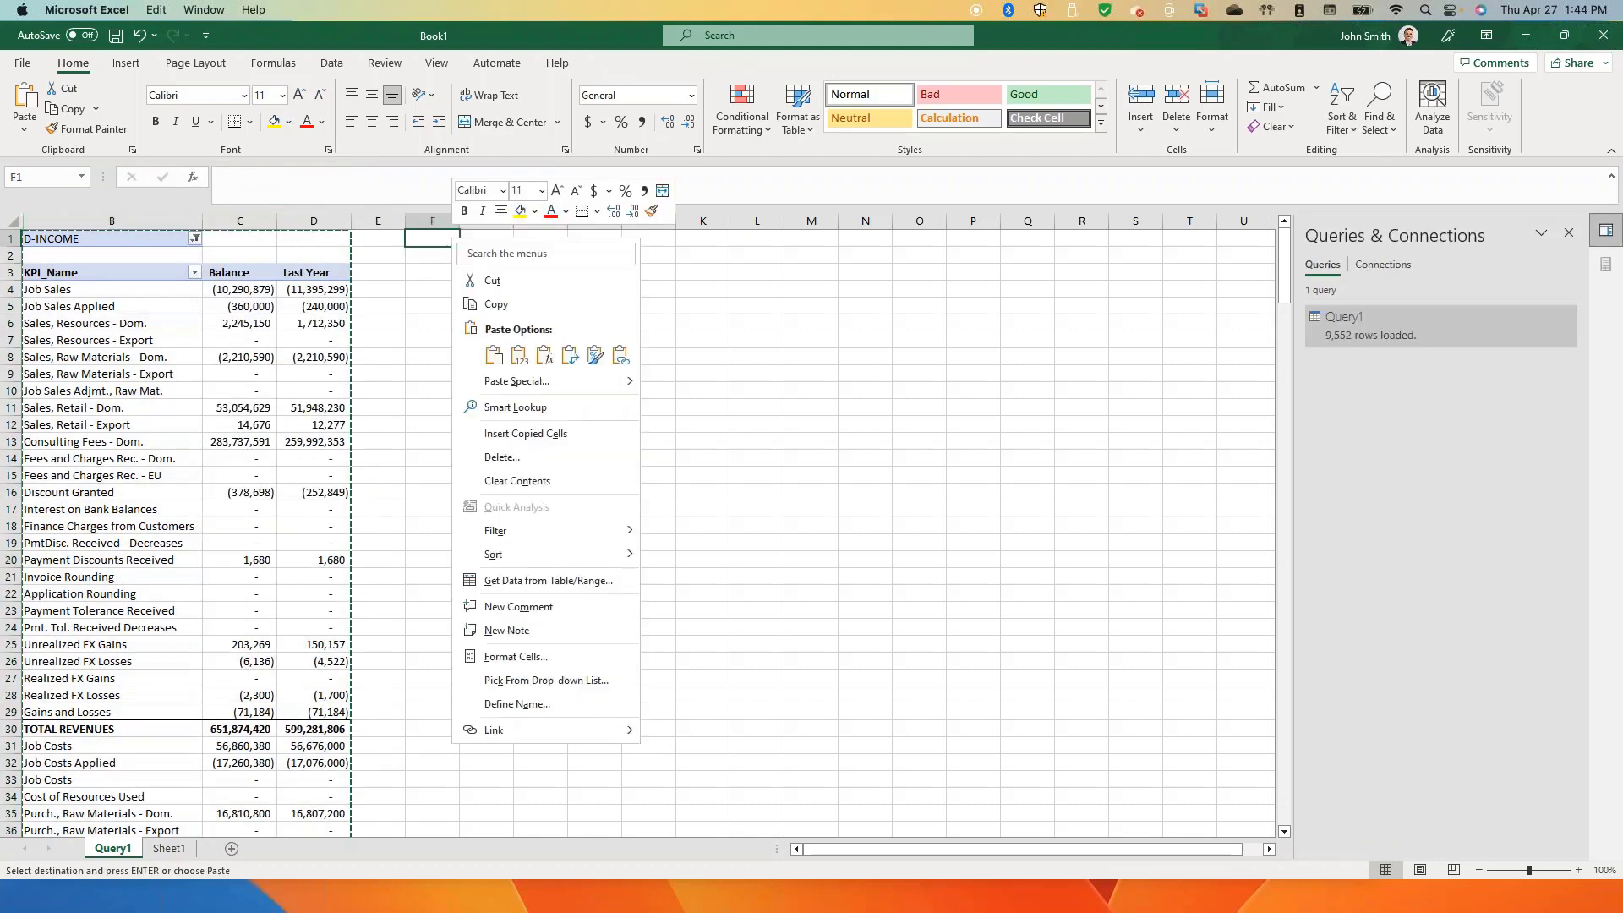
pyautogui.click(499, 356)
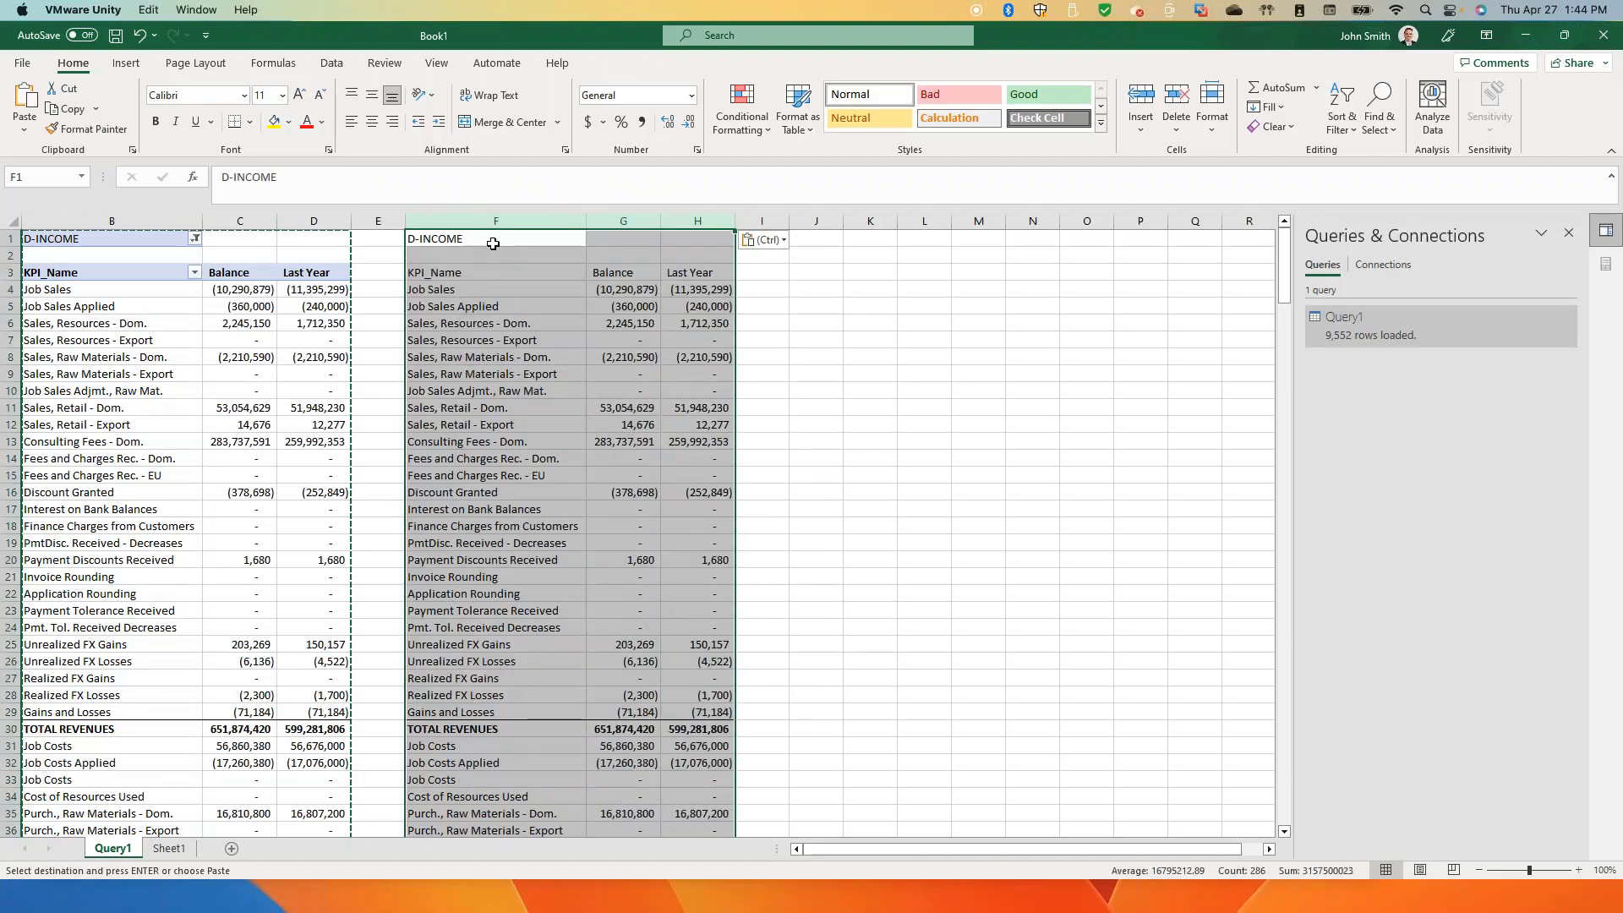
pyautogui.moveTo(498, 221); pyautogui.dragTo(710, 234)
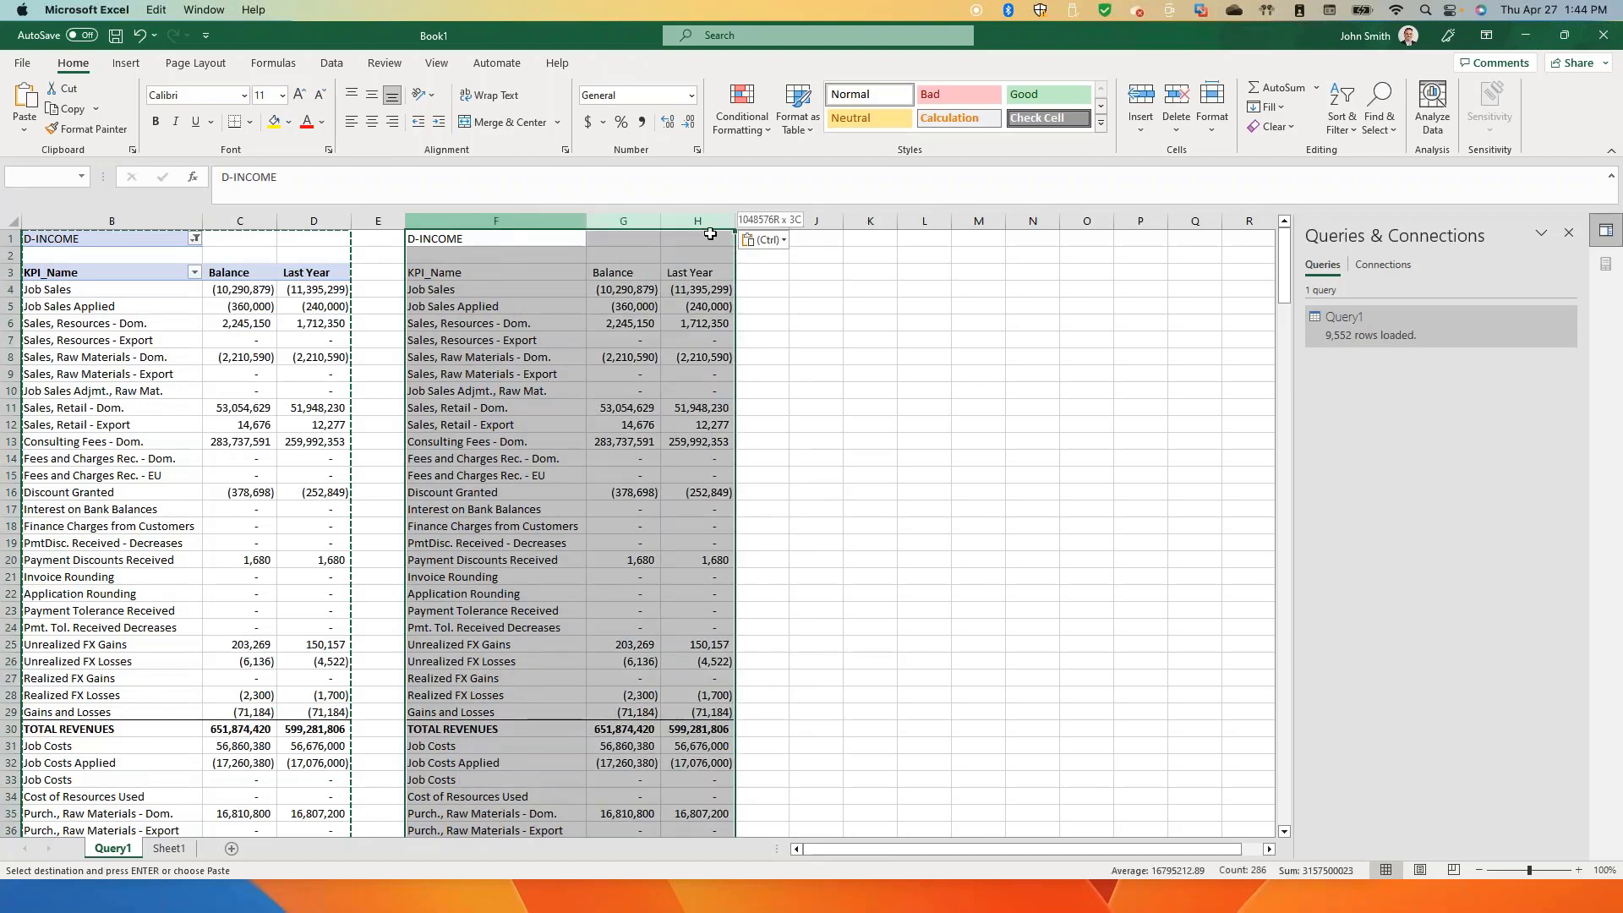
pyautogui.rightClick(710, 234)
pyautogui.click(760, 426)
pyautogui.click(35, 225)
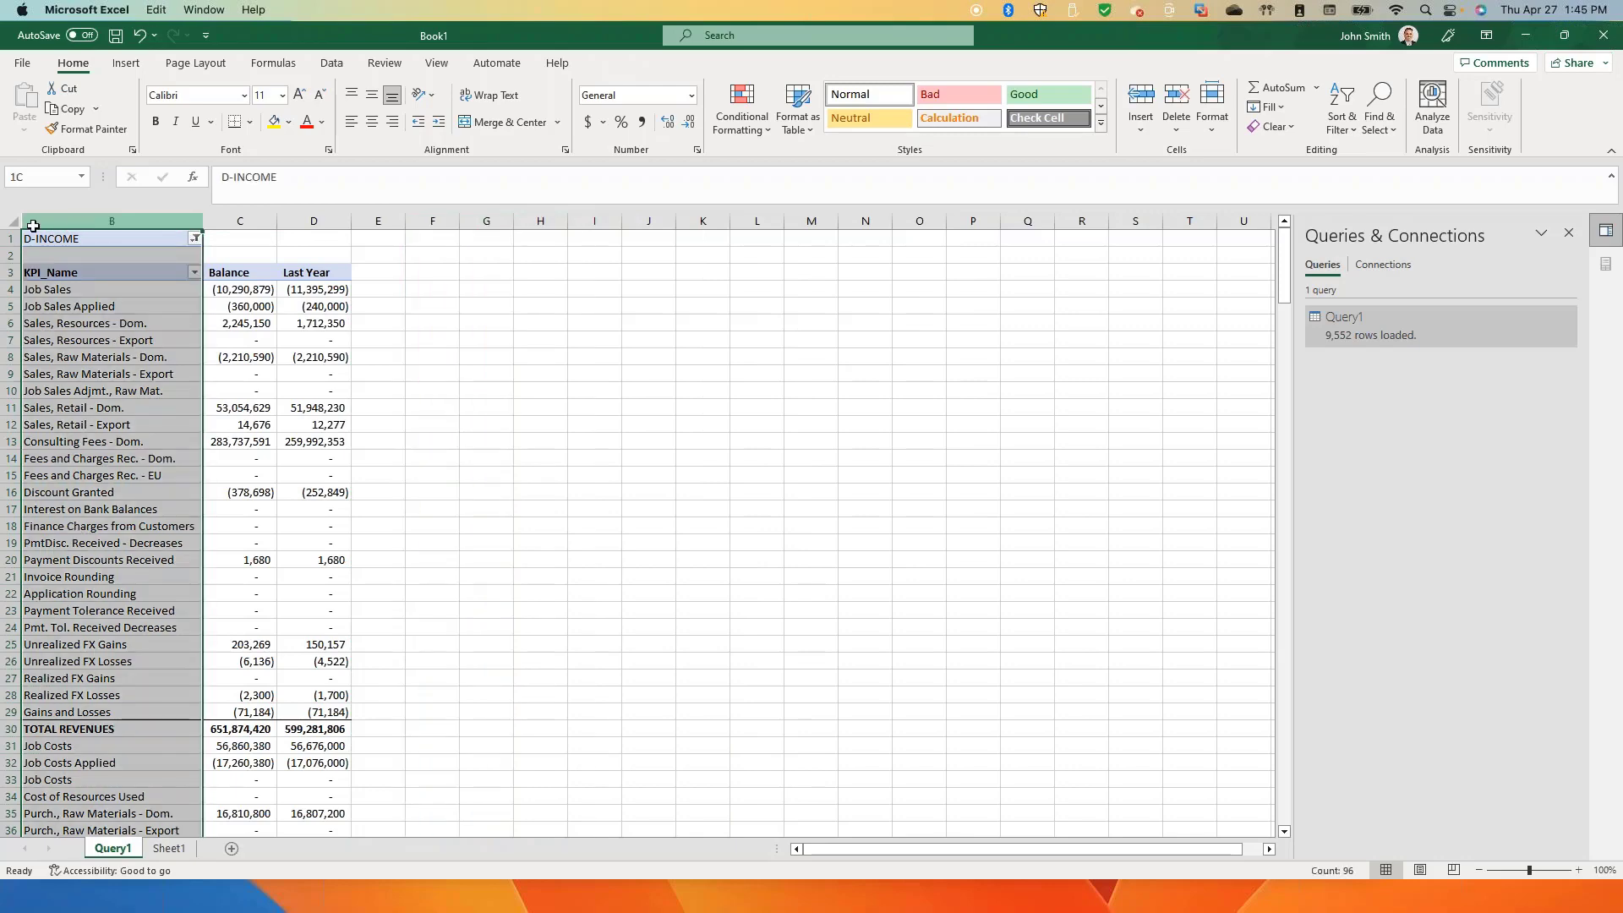
pyautogui.rightClick(17, 225)
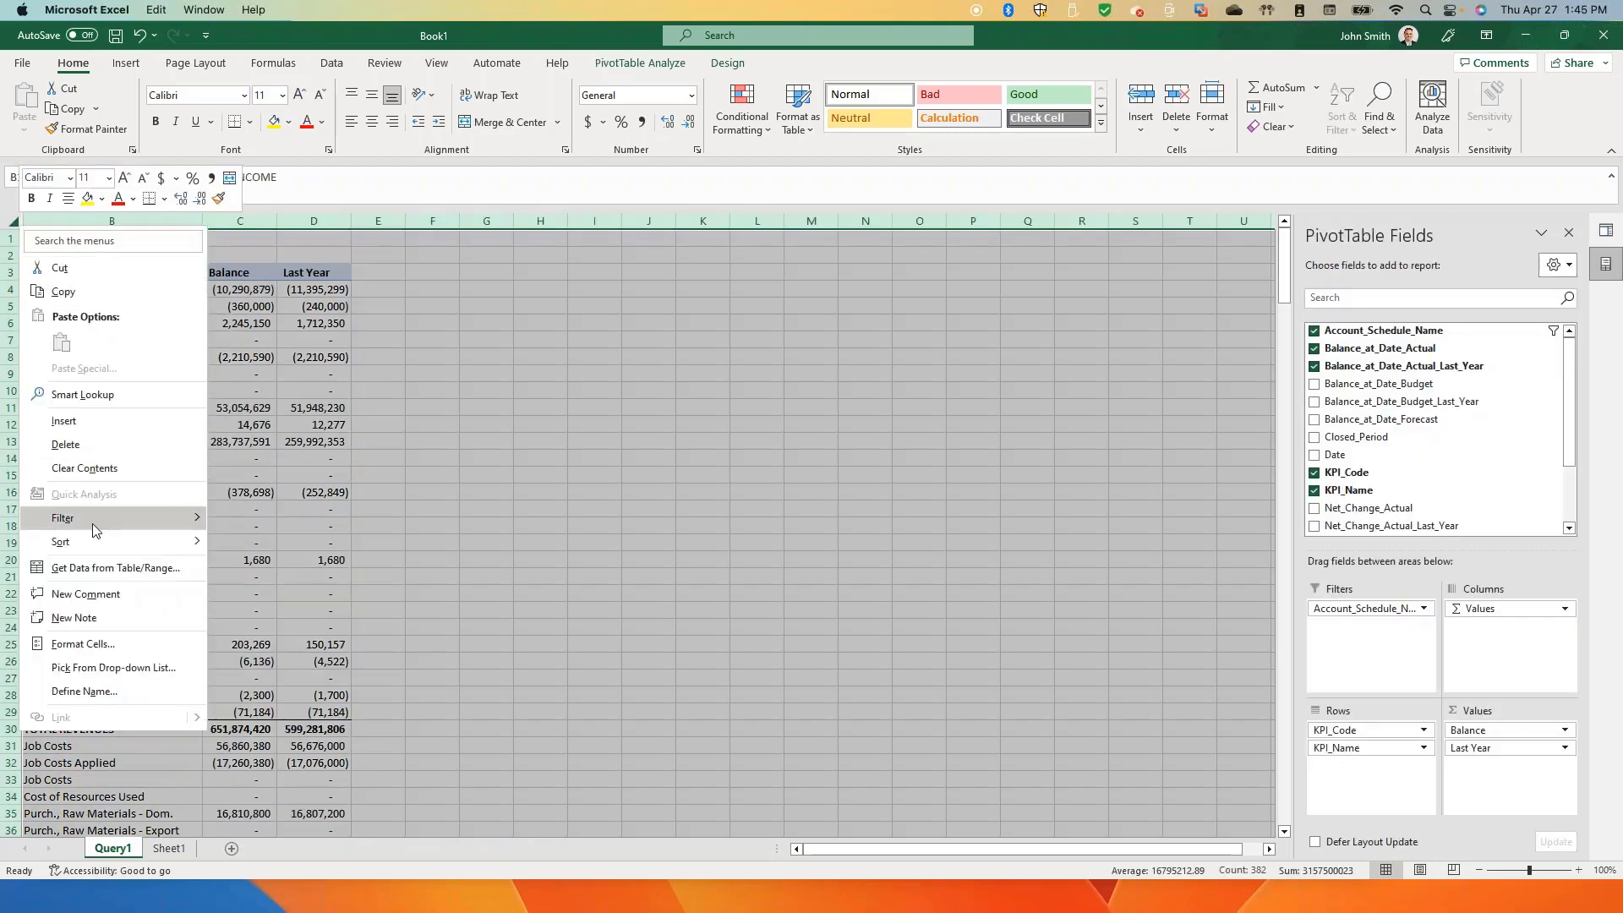
pyautogui.click(317, 324)
pyautogui.click(102, 221)
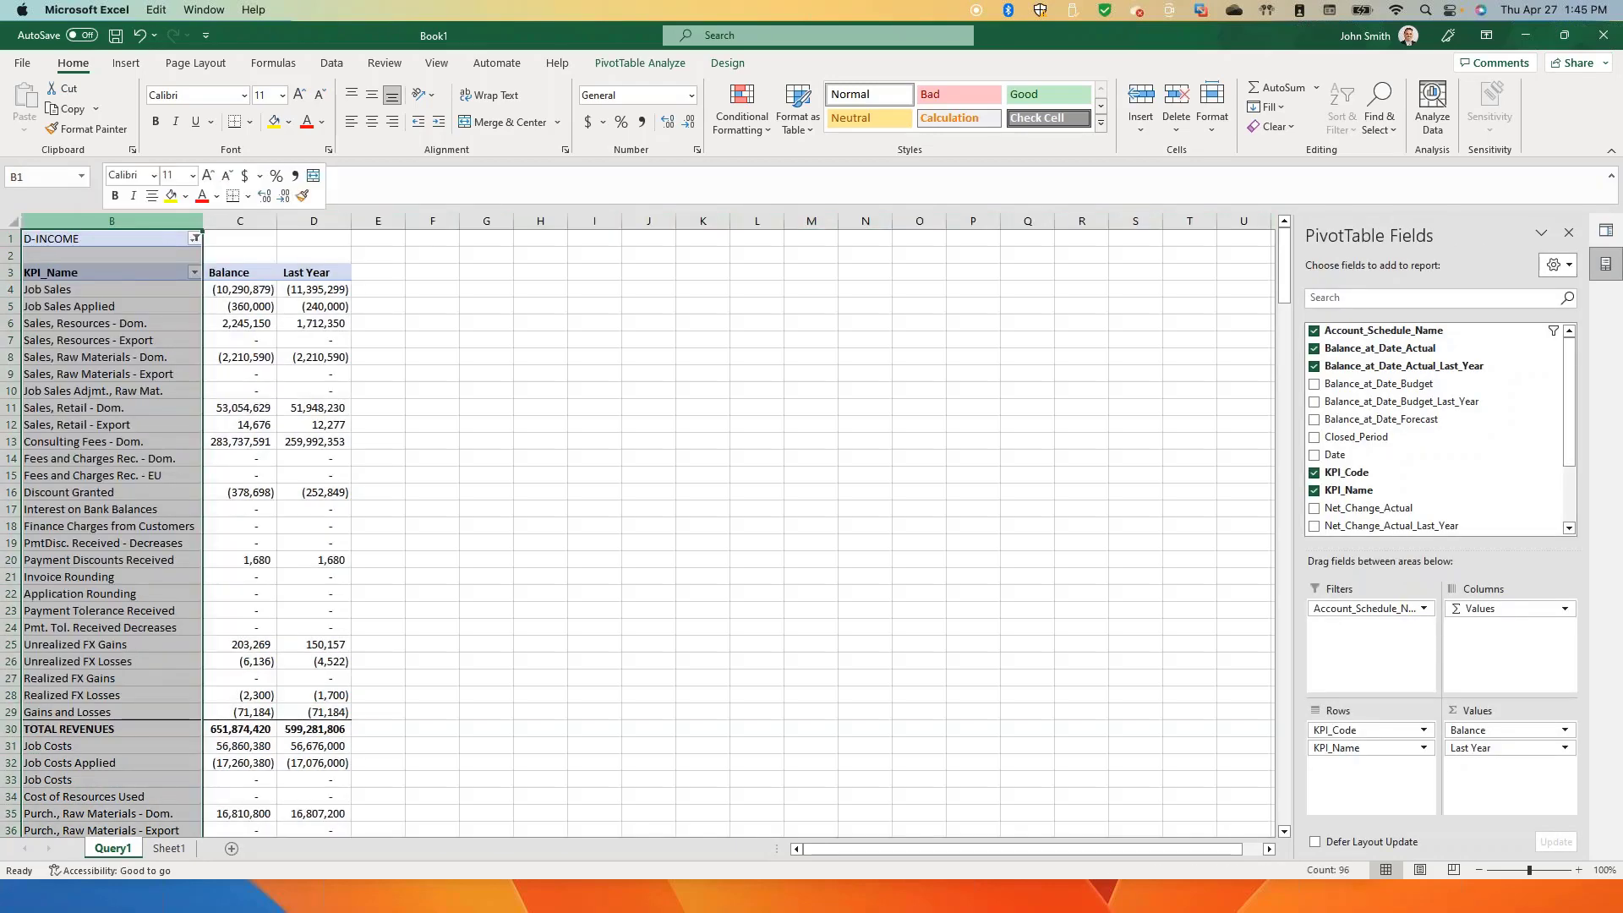
pyautogui.rightClick(105, 222)
pyautogui.click(158, 533)
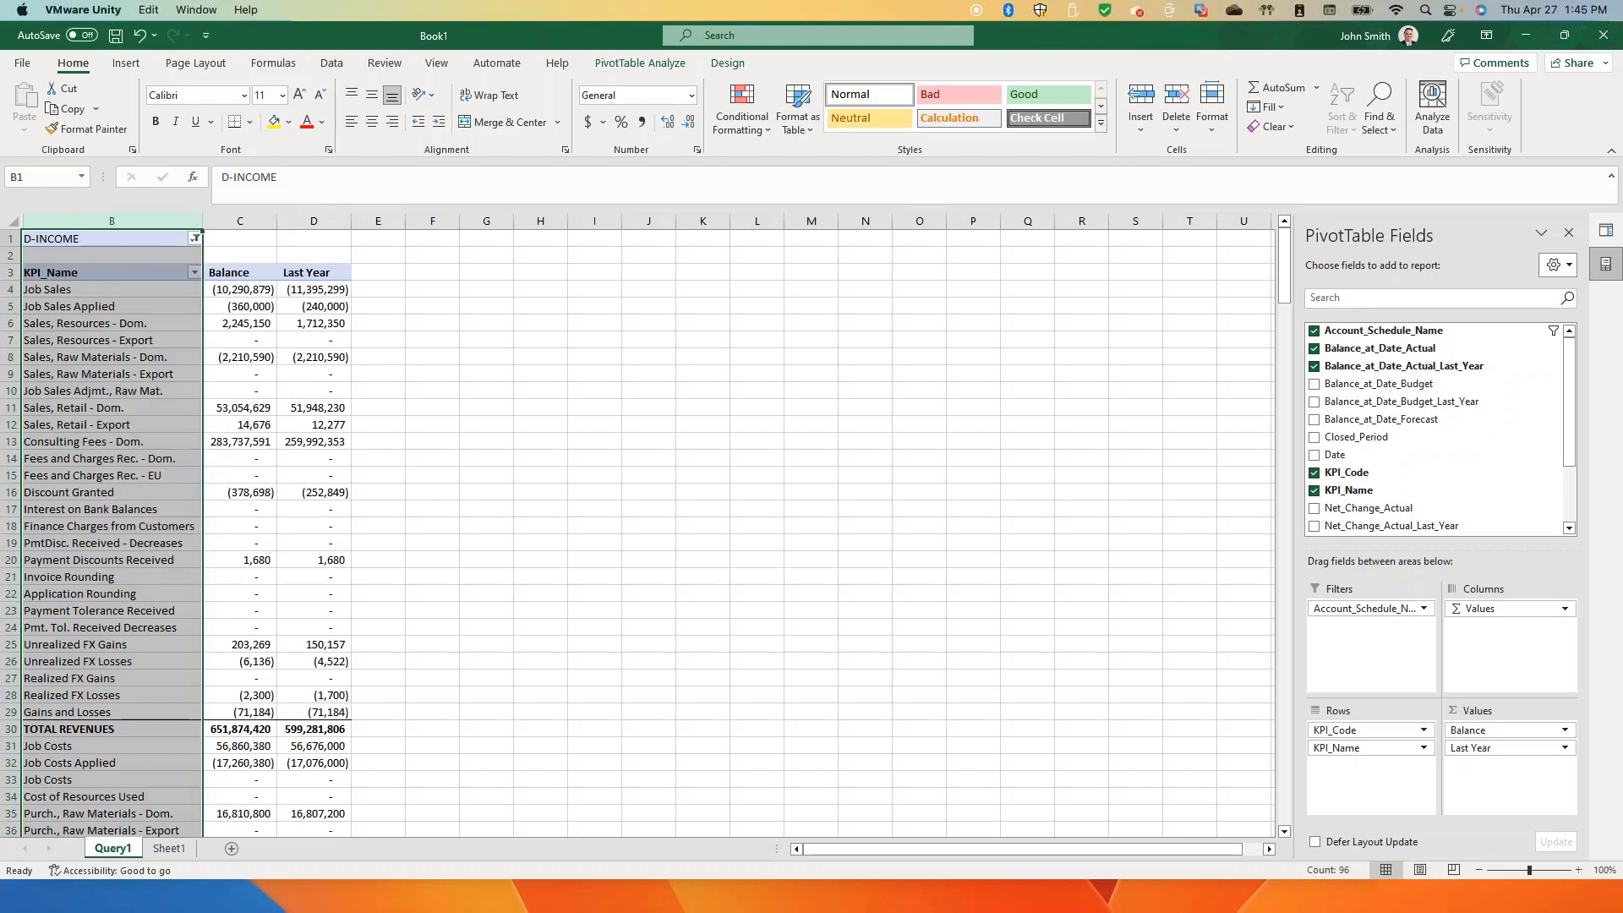
pyautogui.click(11, 222)
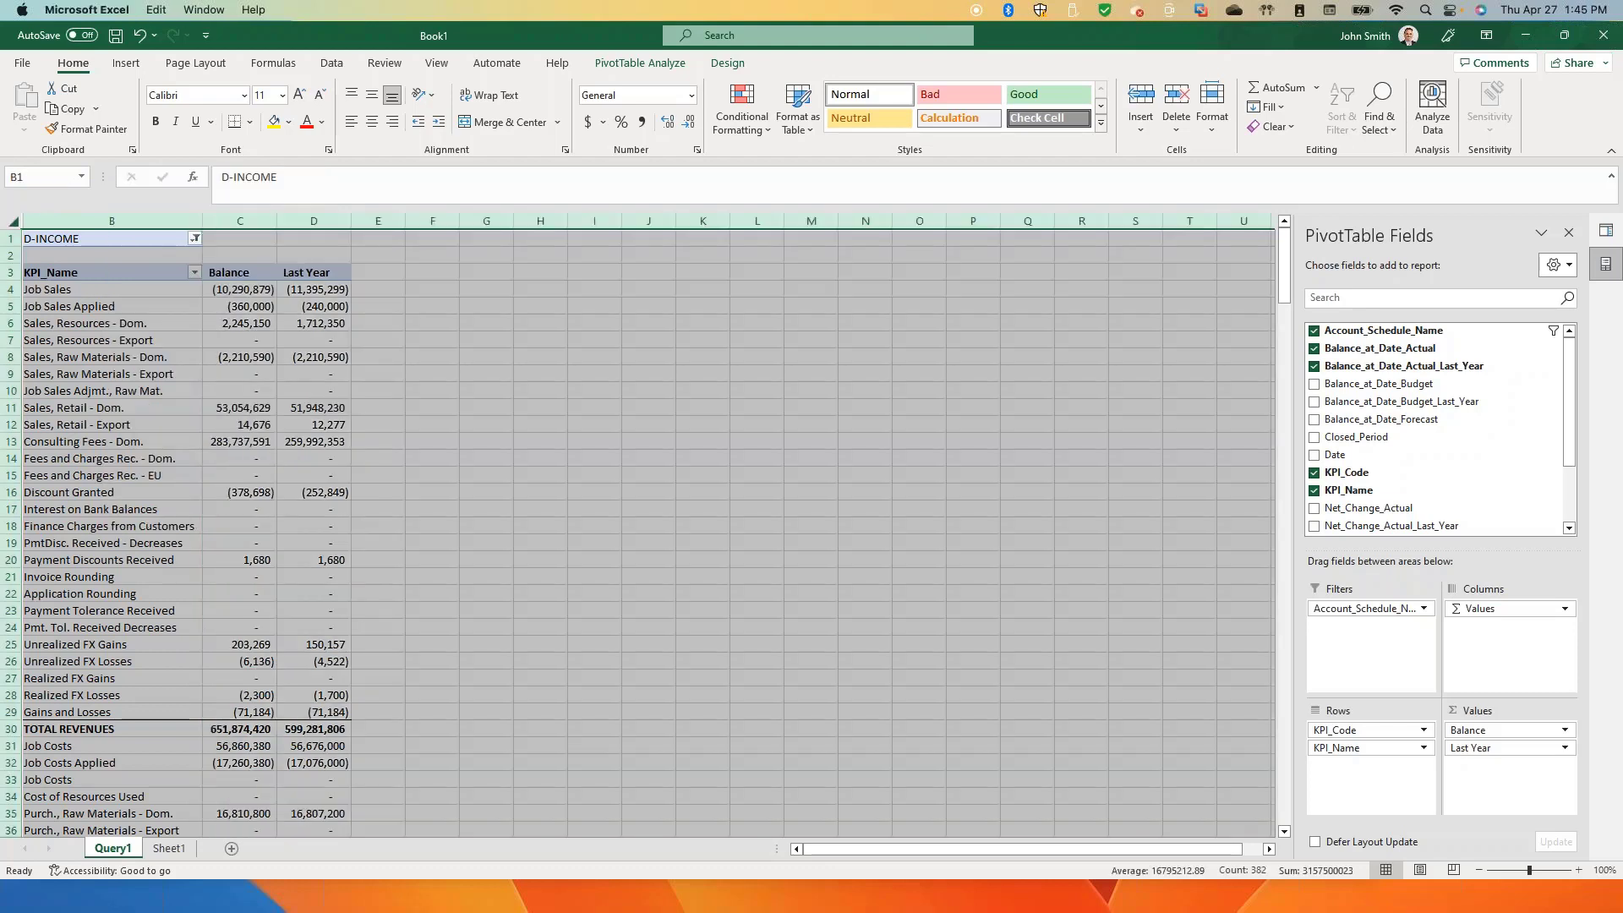
pyautogui.rightClick(13, 223)
pyautogui.press('Escape')
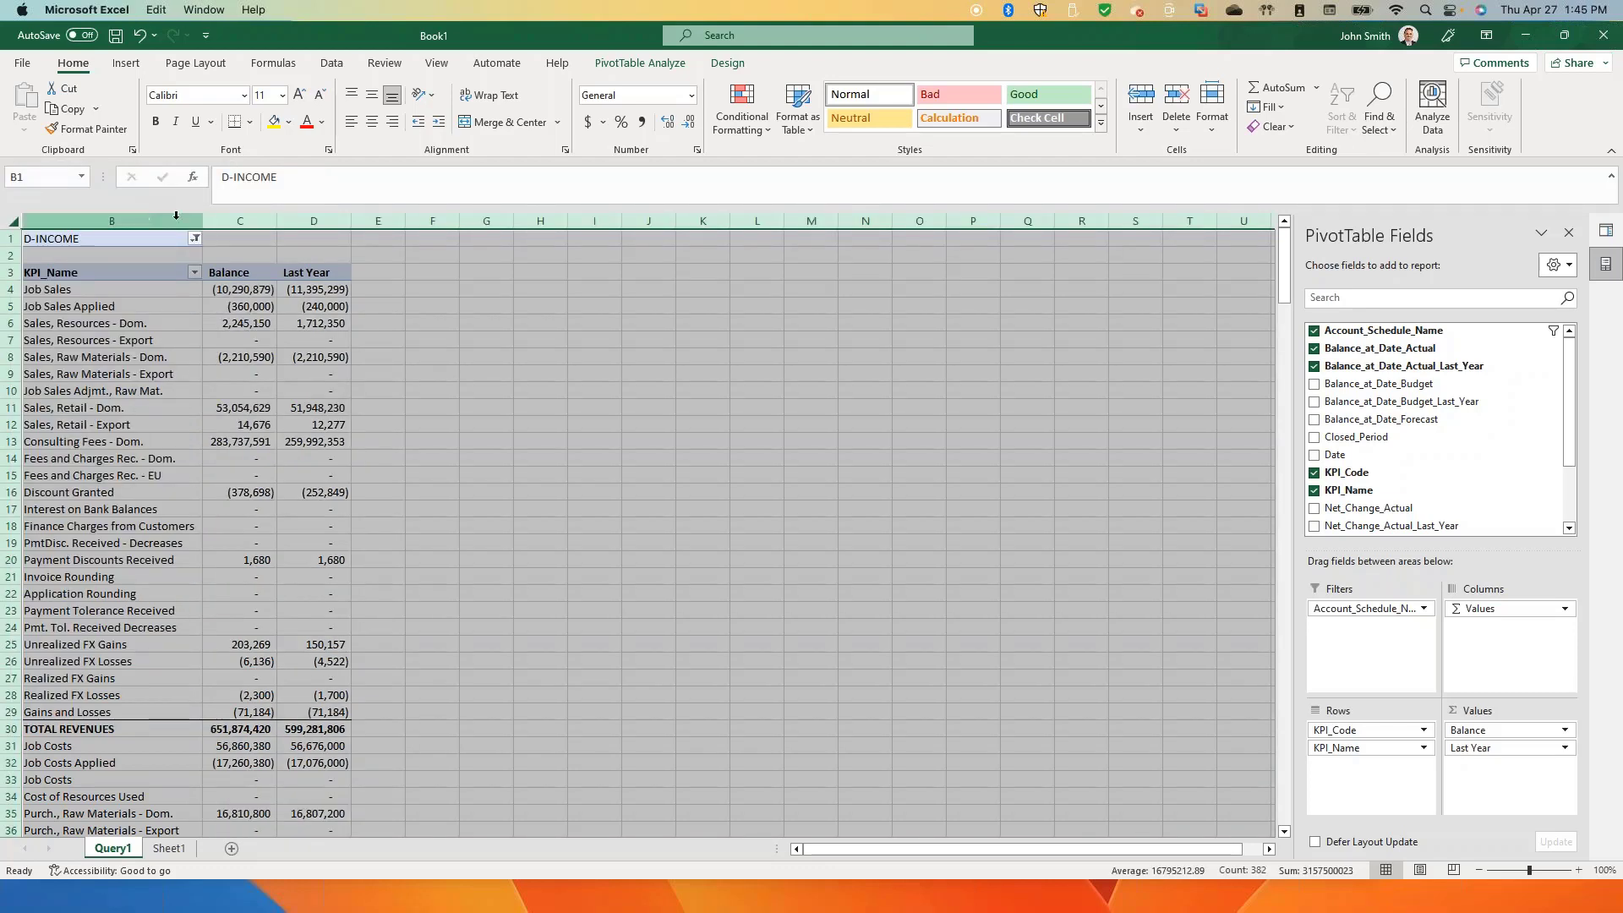
pyautogui.click(109, 222)
pyautogui.moveTo(240, 221); pyautogui.dragTo(15, 223)
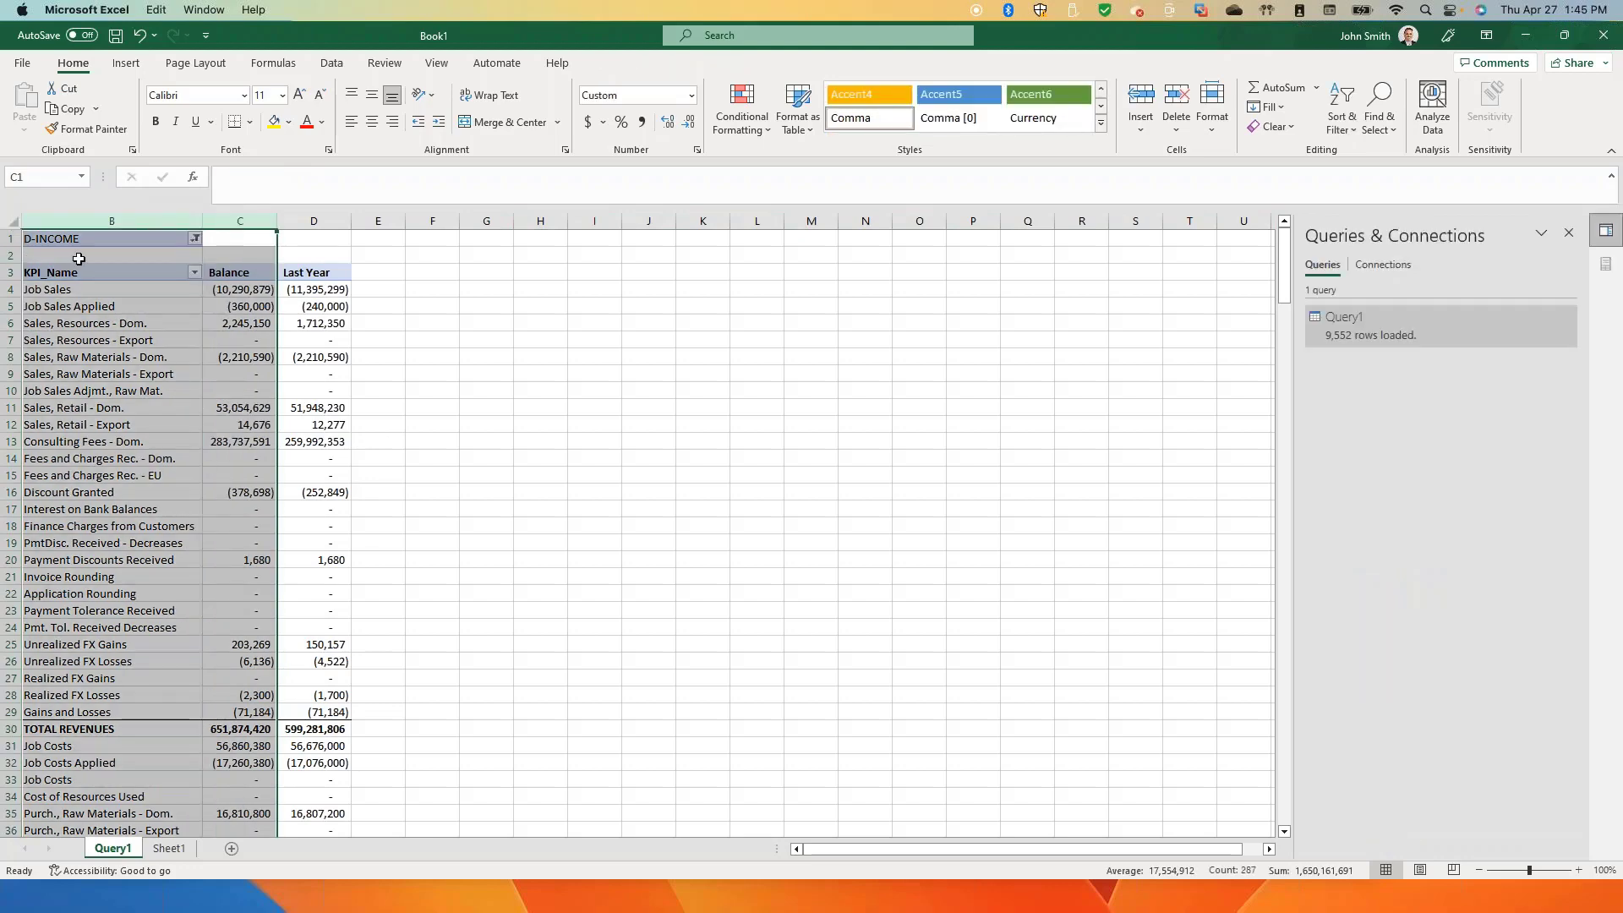
# Unhide the KPI_Code column and paste a copy of pivot columns A–D at G1
pyautogui.rightClick(78, 258)
pyautogui.click(145, 581)
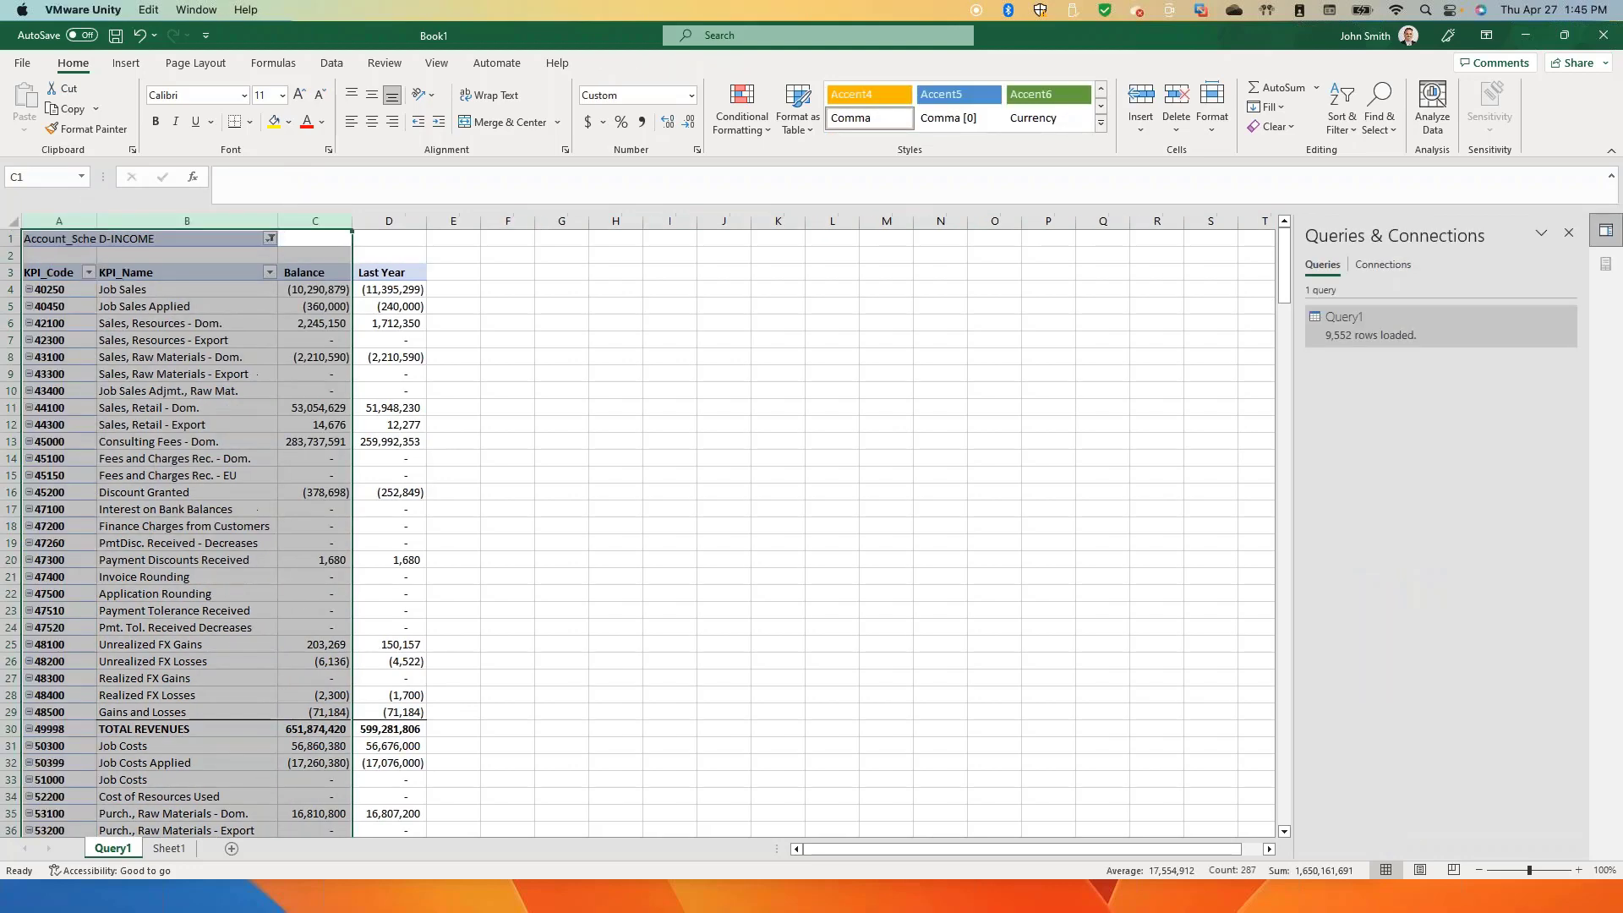
pyautogui.click(64, 357)
pyautogui.moveTo(60, 221); pyautogui.dragTo(364, 221)
pyautogui.rightClick(365, 222)
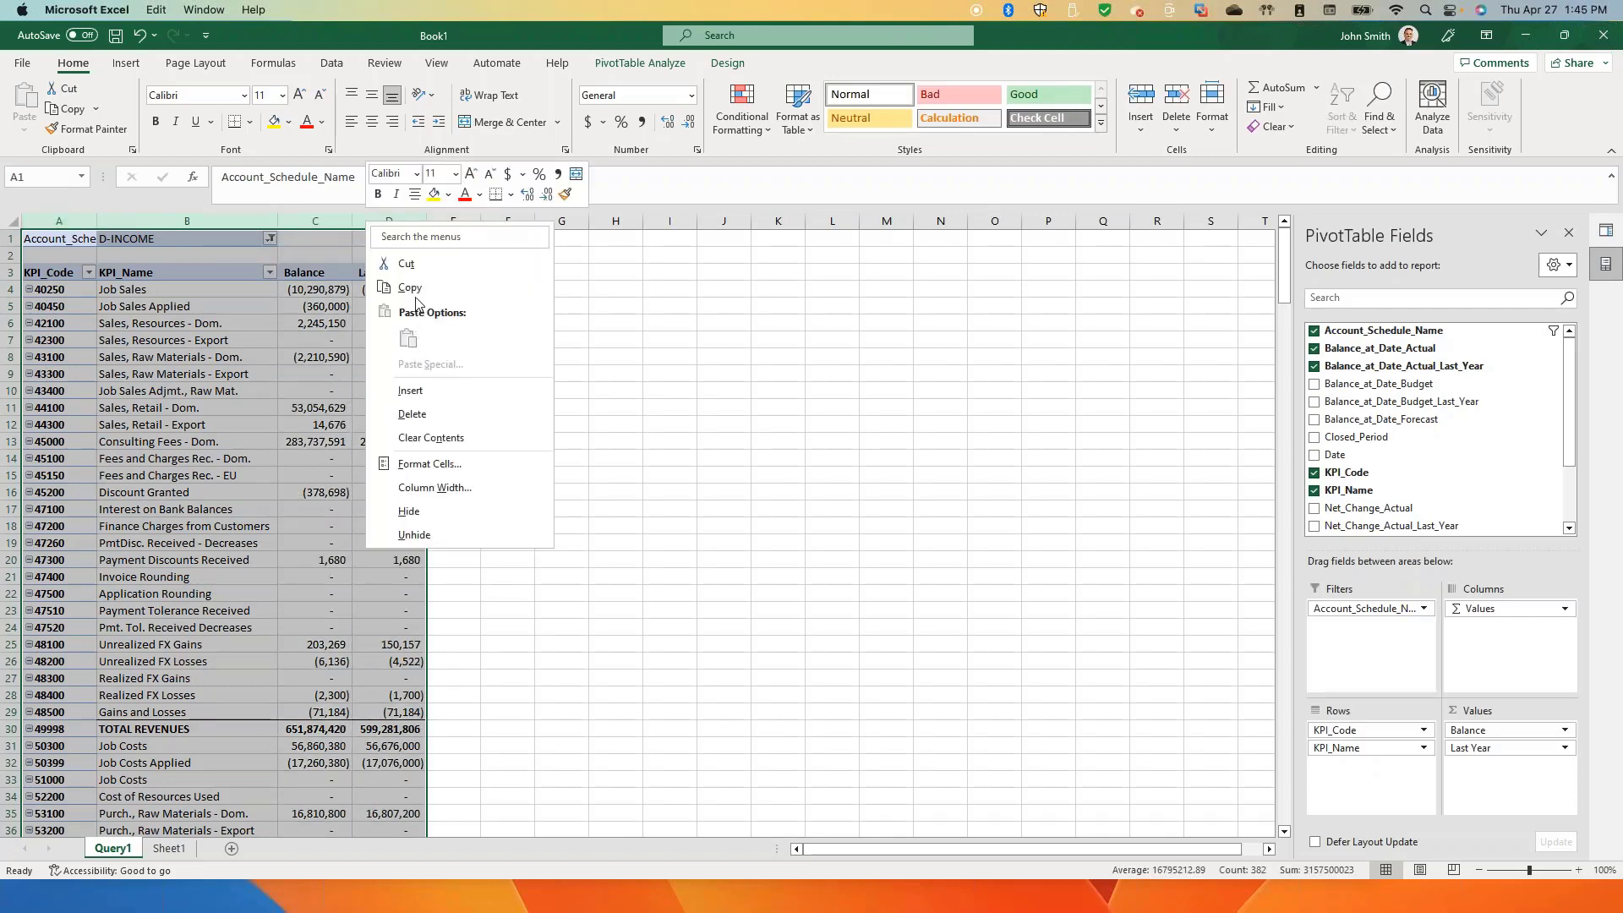
pyautogui.click(415, 292)
pyautogui.rightClick(562, 240)
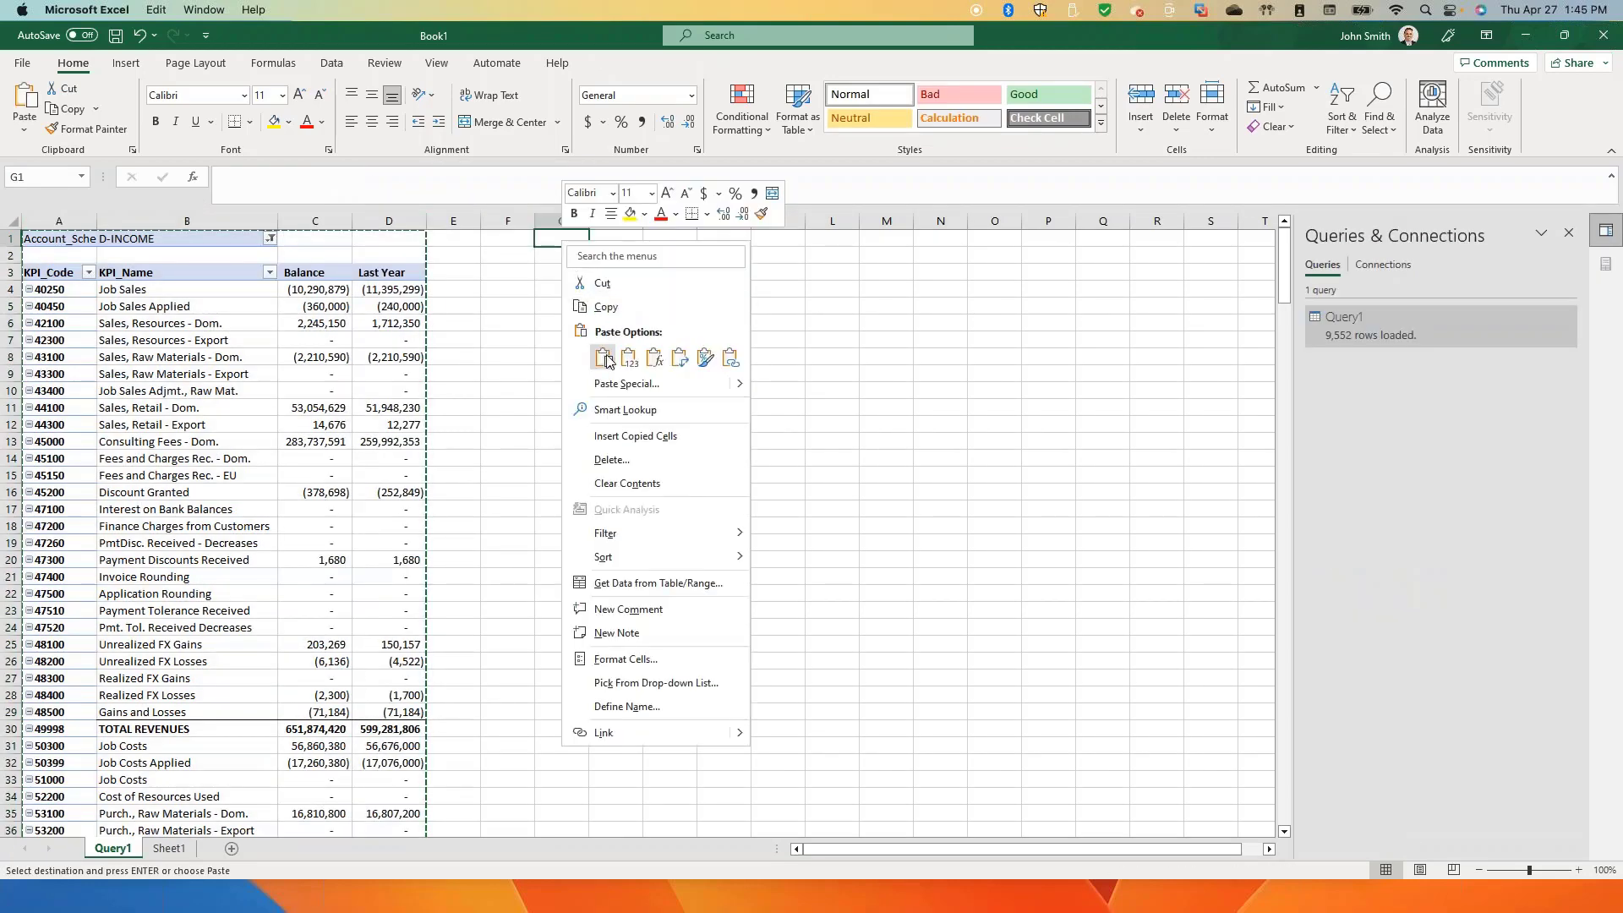
pyautogui.click(607, 355)
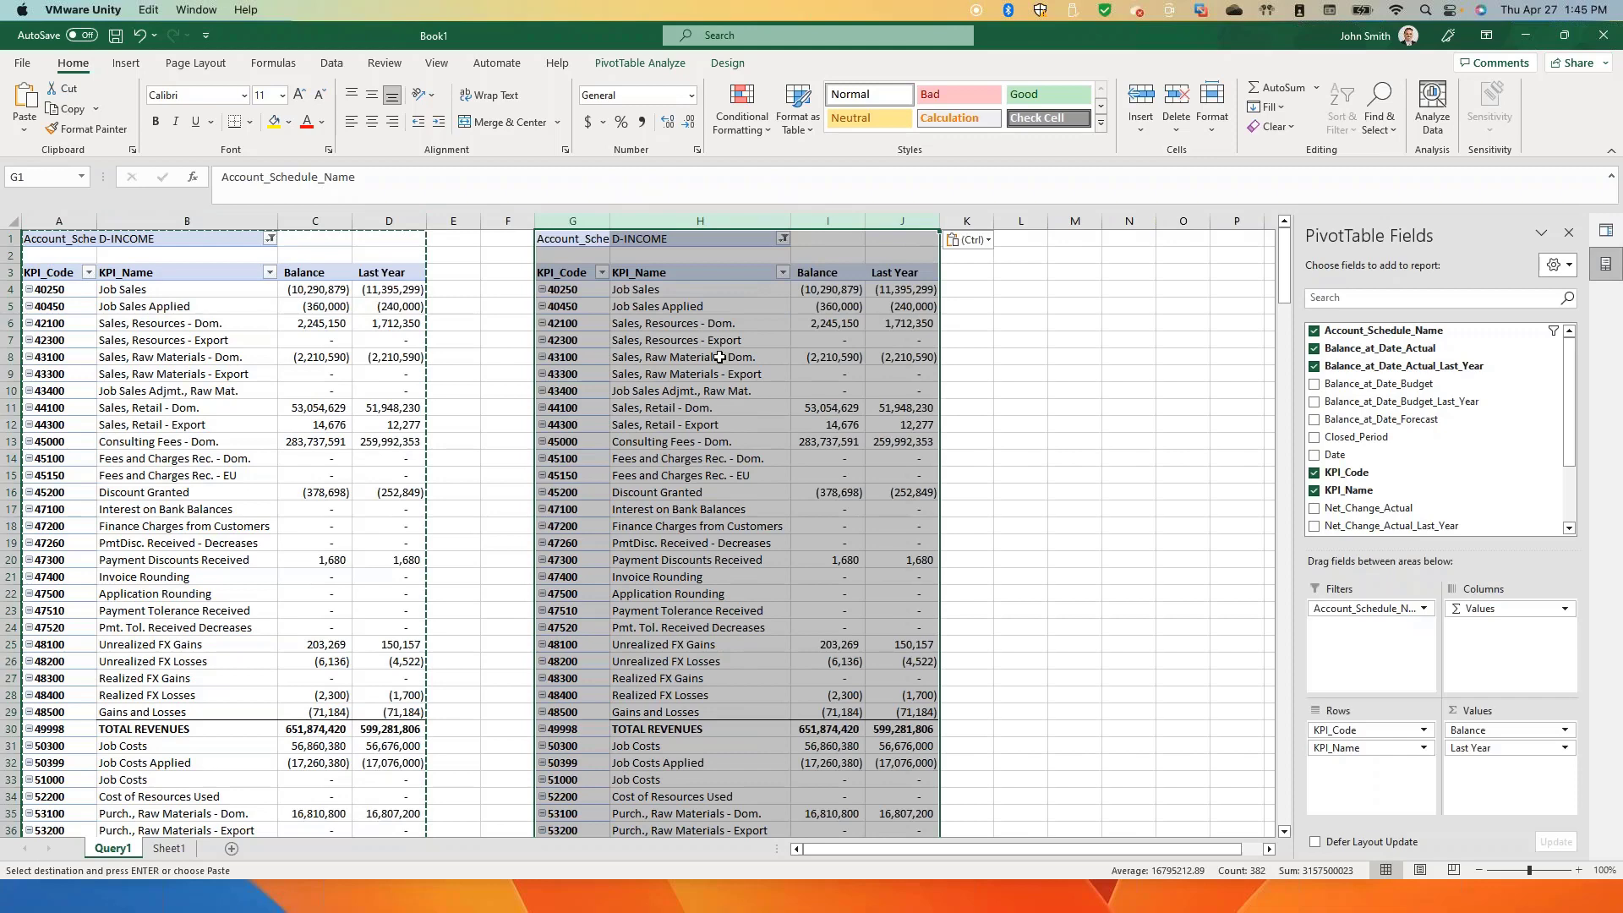
# Filter the copied pivot's account schedule to M-INCOME
pyautogui.click(784, 238)
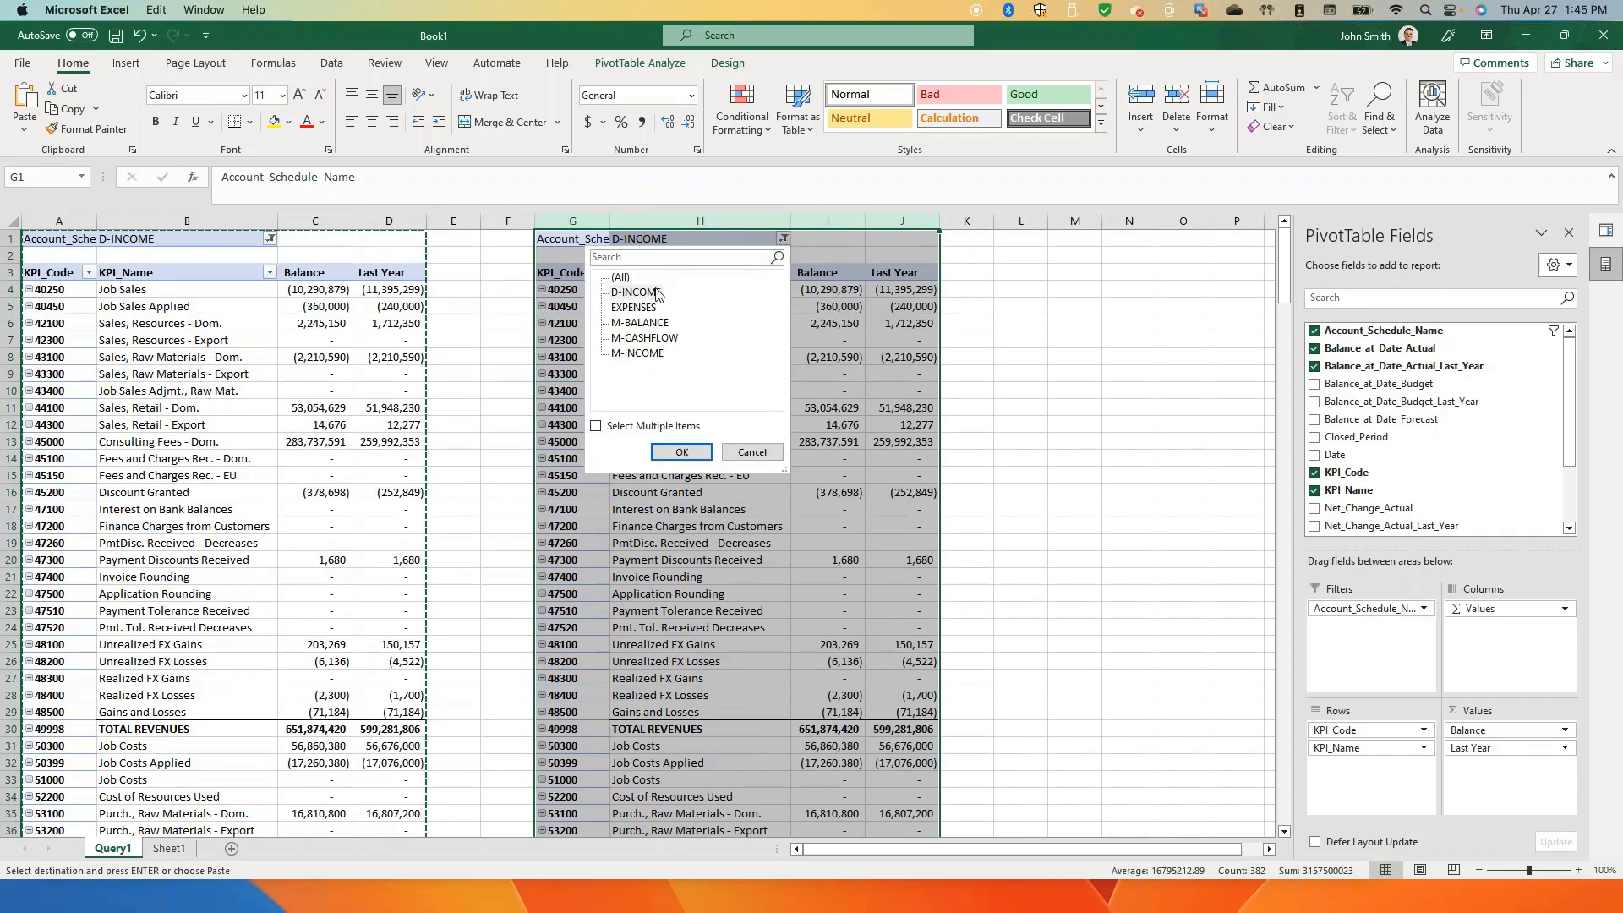
pyautogui.click(636, 355)
pyautogui.click(681, 452)
pyautogui.click(689, 475)
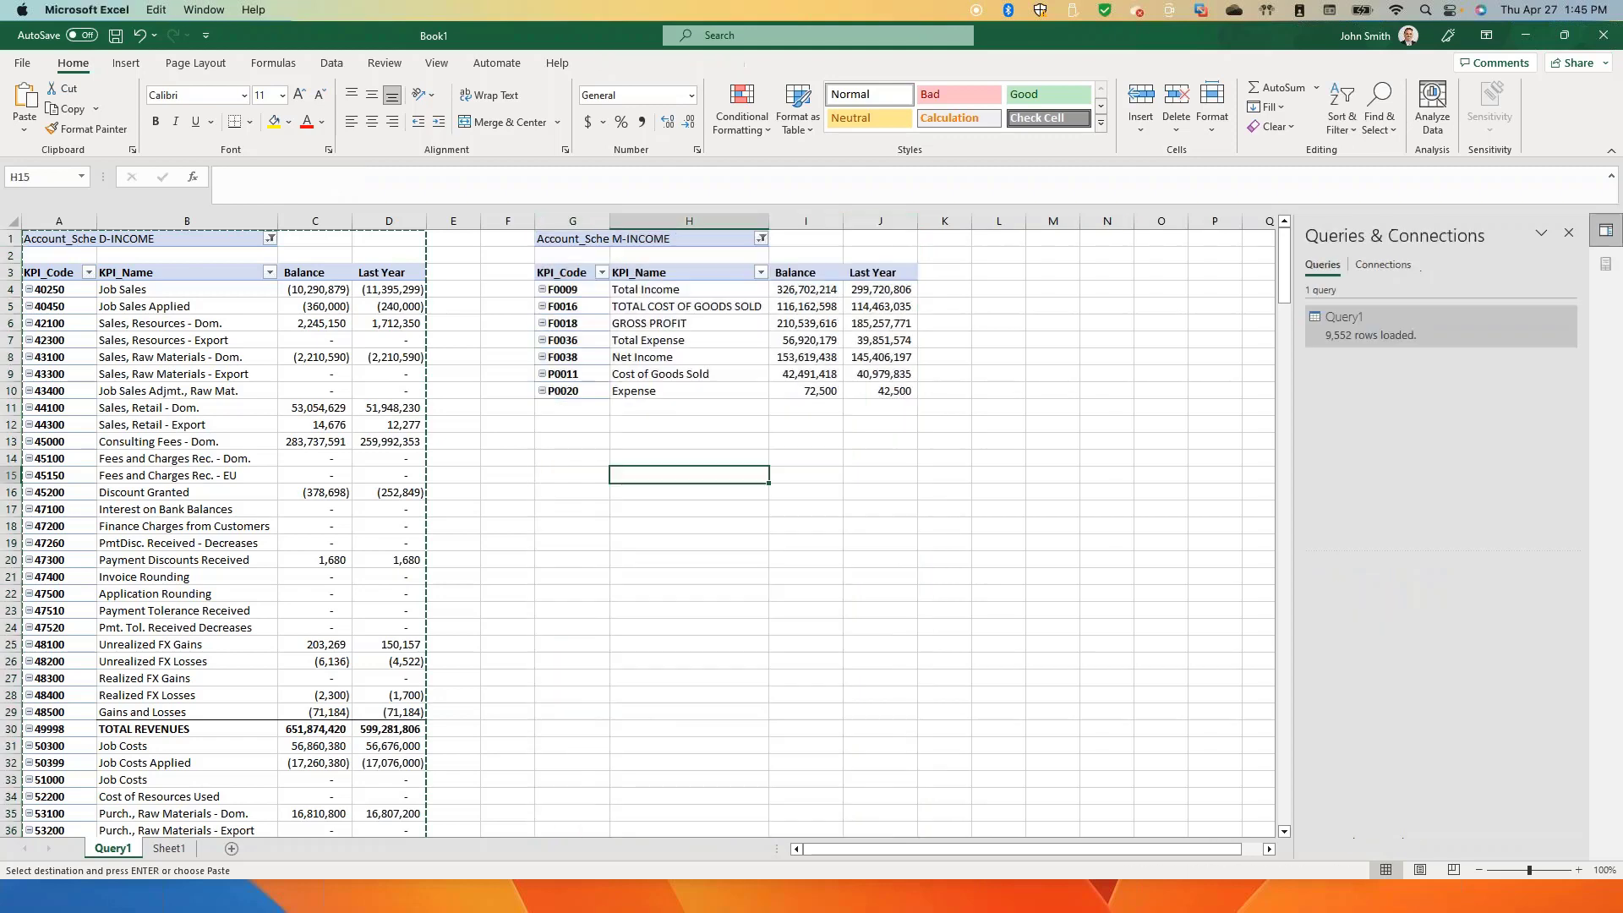
# Hide the KPI code columns G and A
pyautogui.rightClick(579, 218)
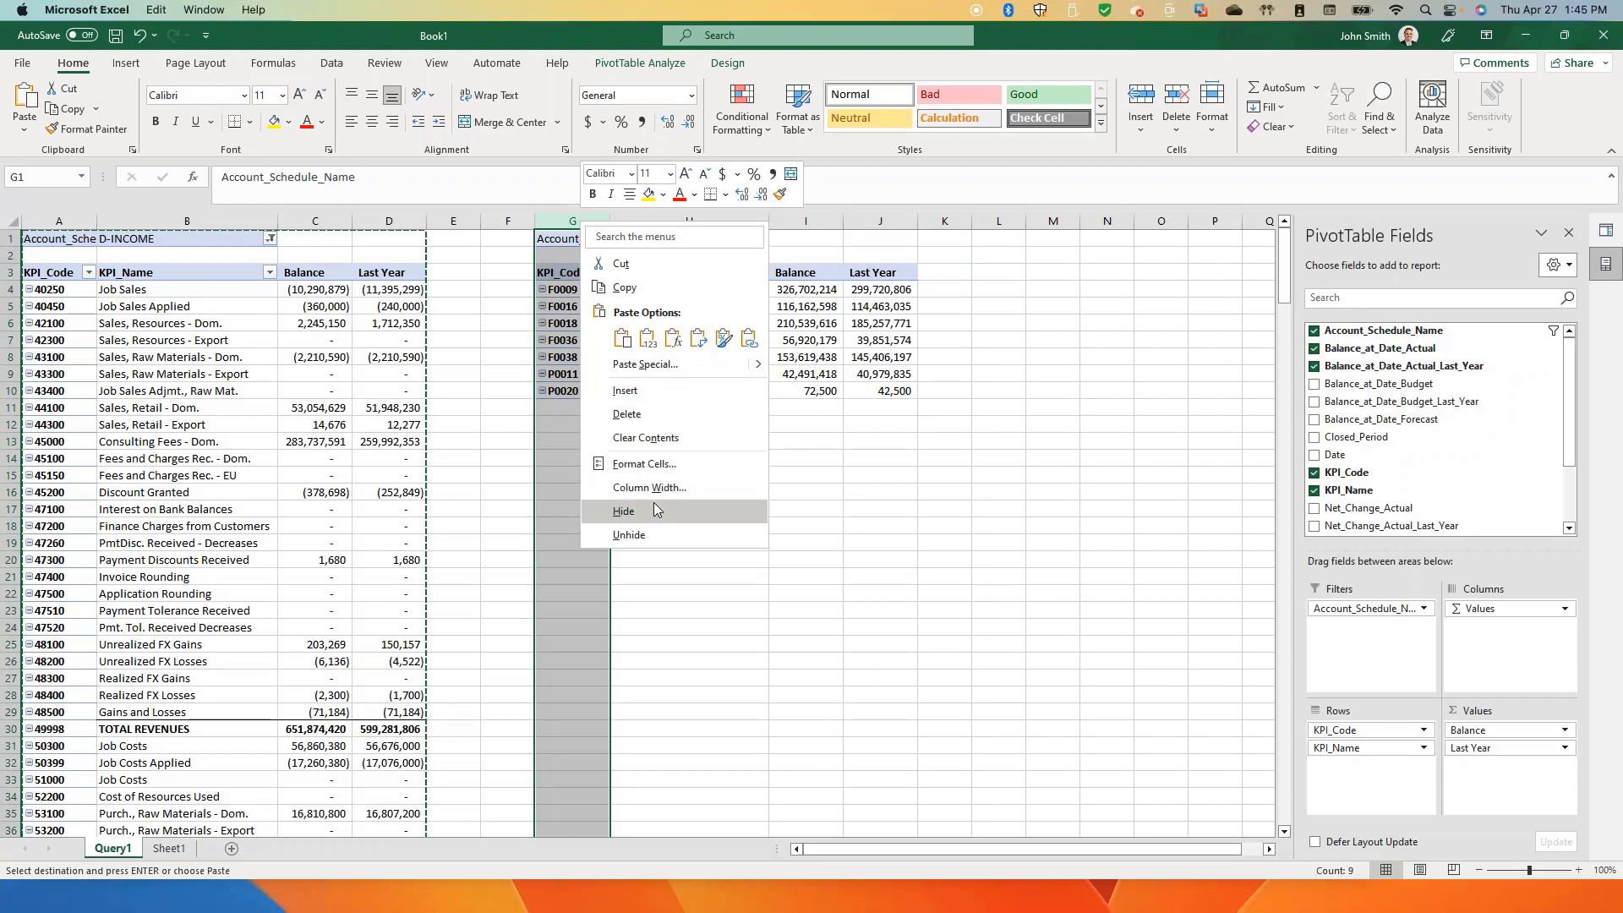
pyautogui.click(656, 510)
pyautogui.rightClick(63, 220)
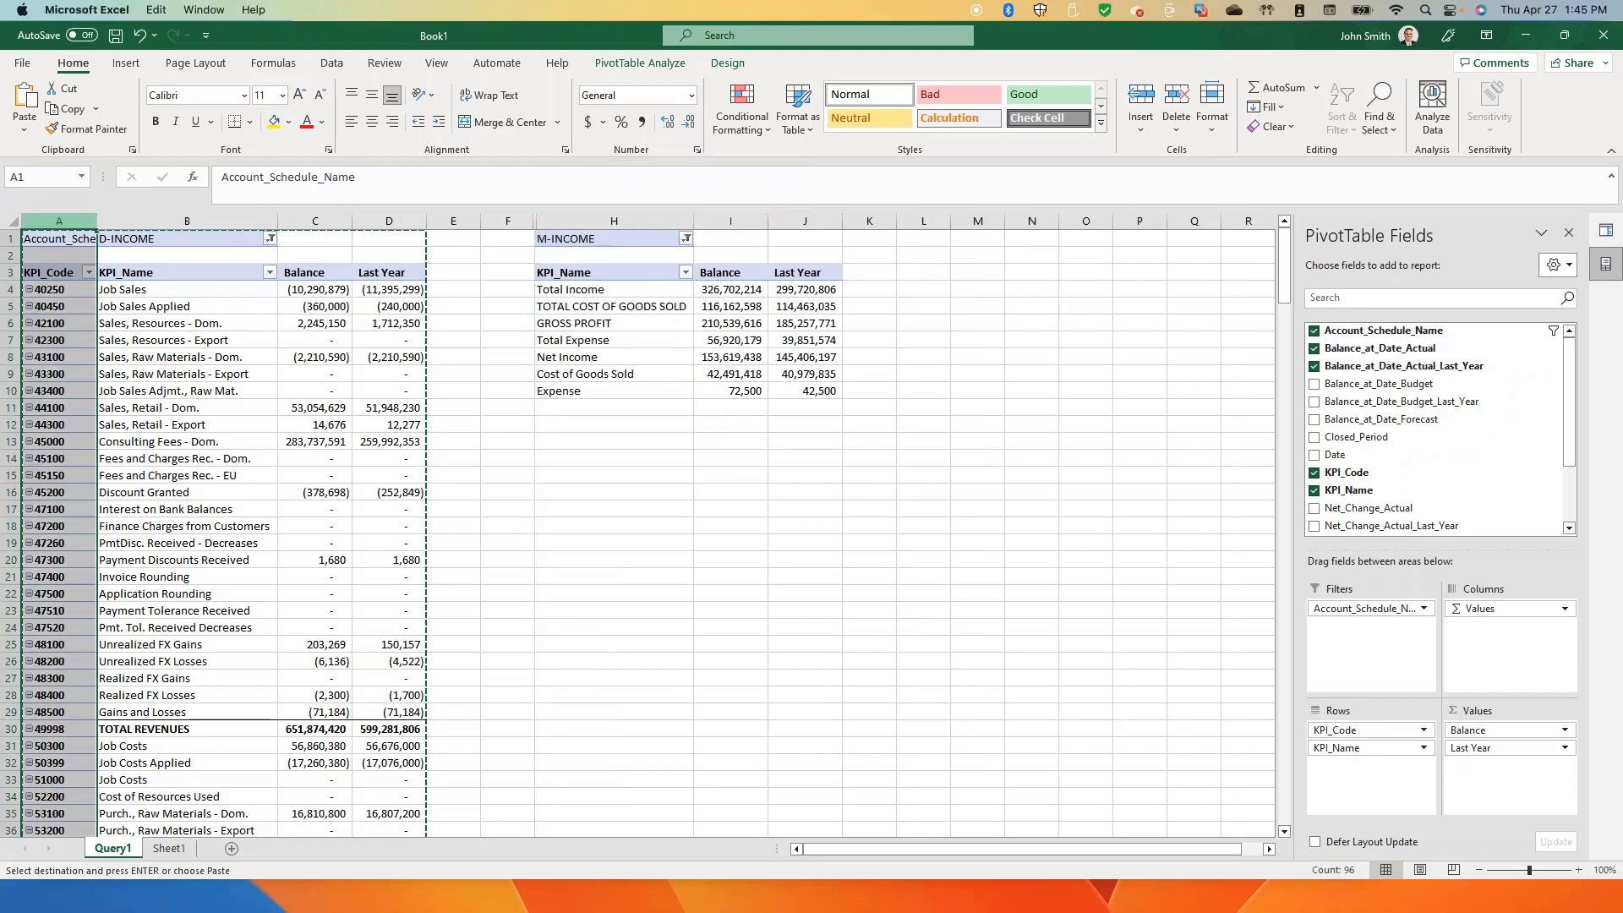
pyautogui.click(103, 507)
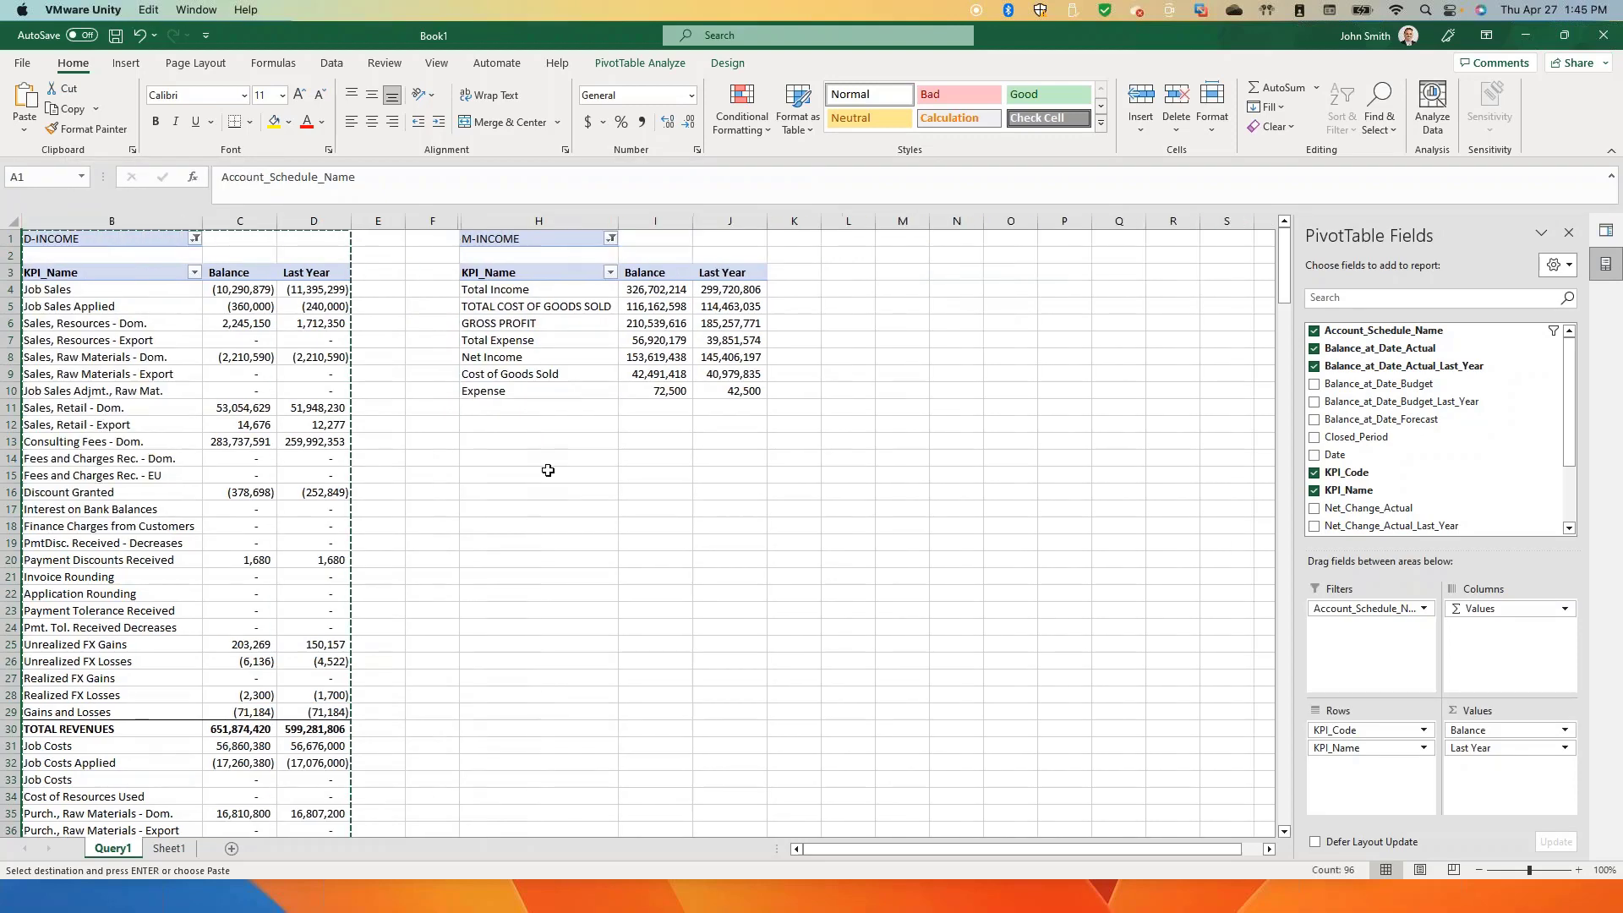
pyautogui.click(539, 467)
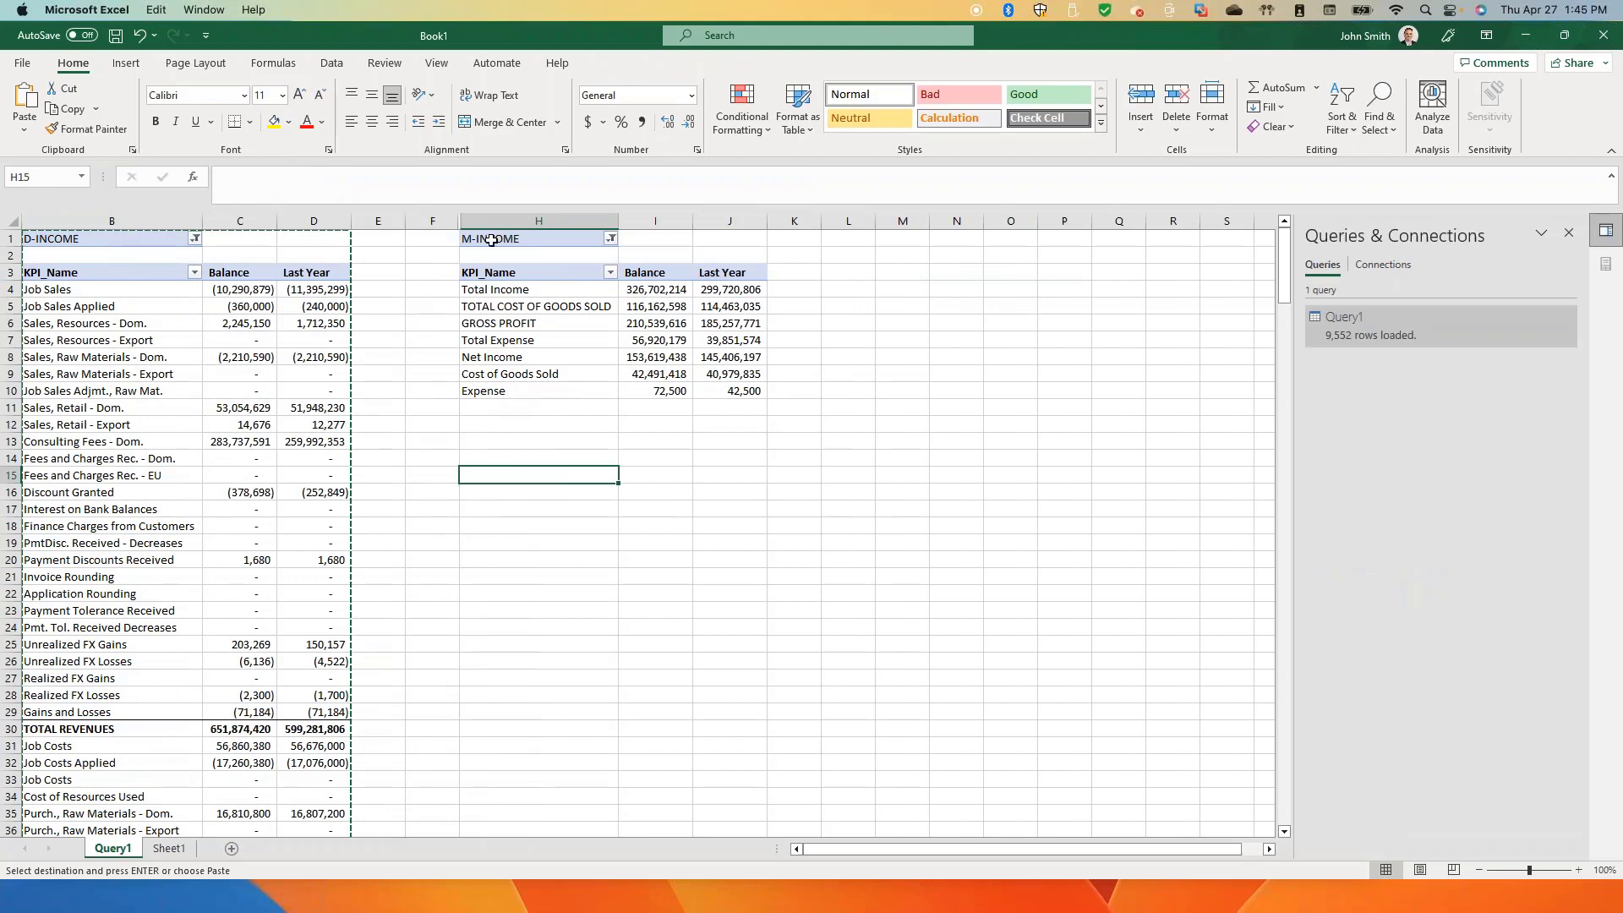
# Insert a recommended Clustered Column PivotChart from the M-INCOME pivot data H4:J10
pyautogui.click(487, 289)
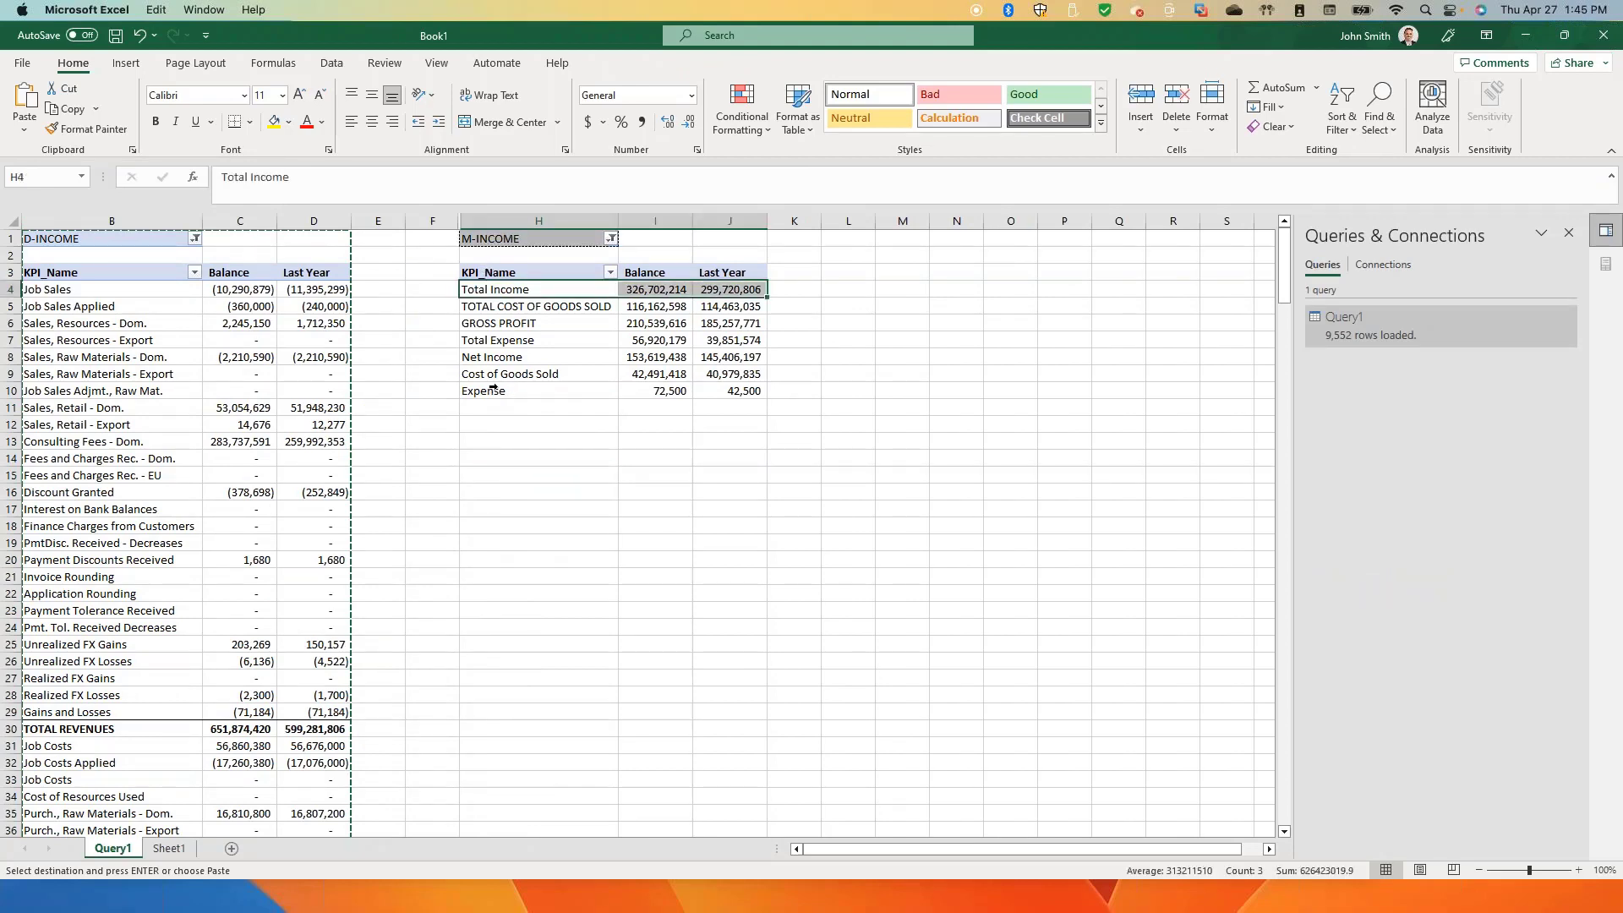
pyautogui.moveTo(728, 391); pyautogui.dragTo(530, 291)
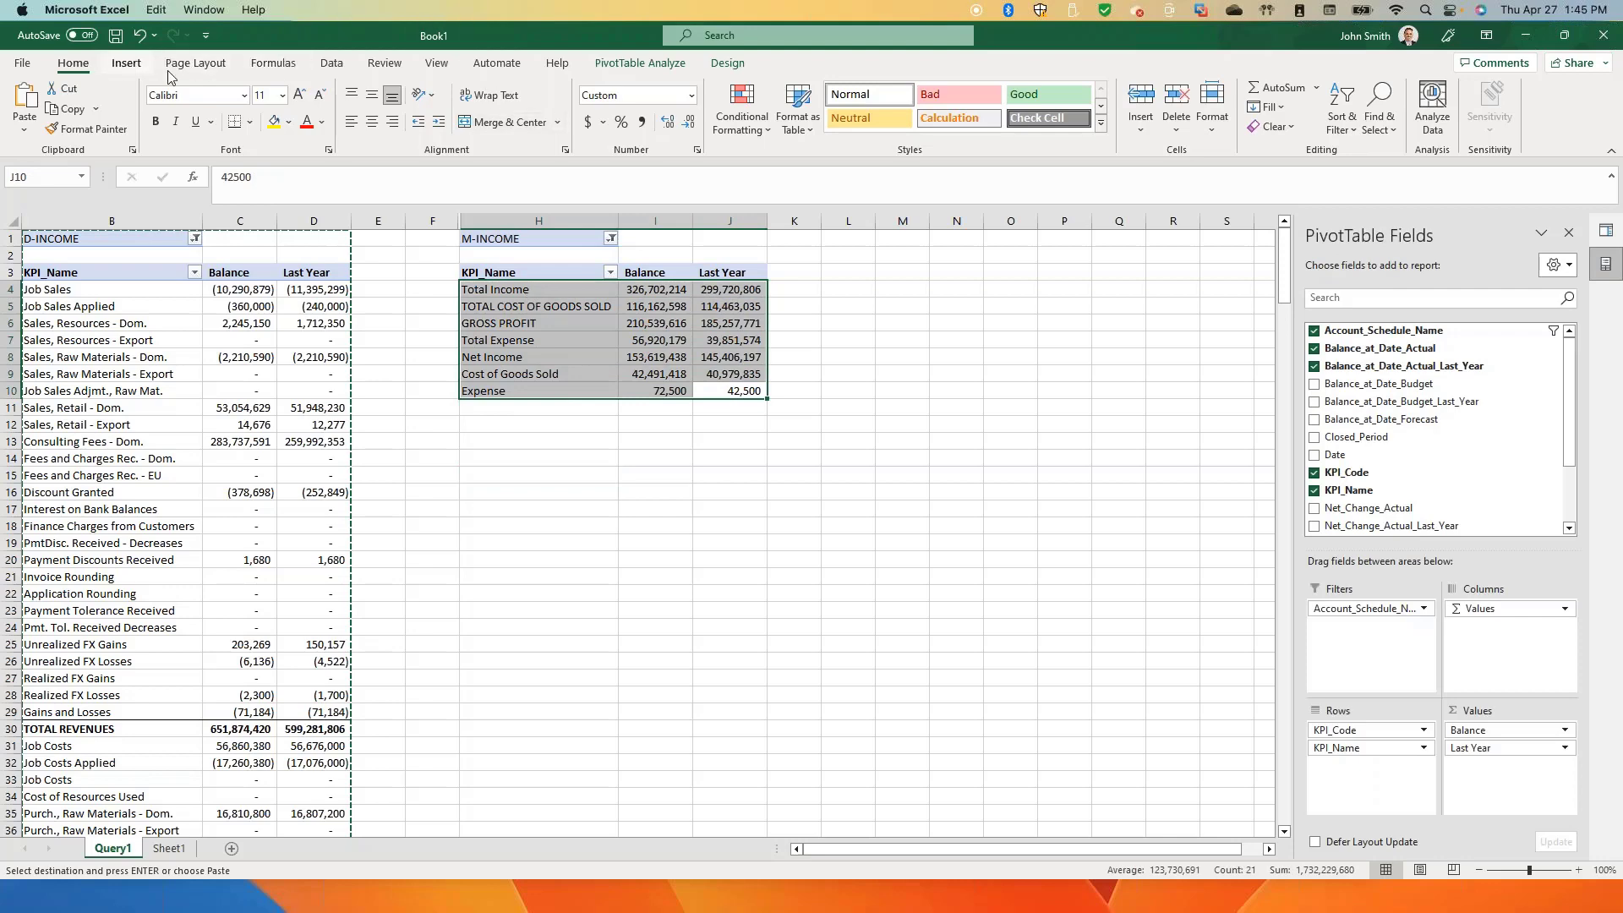
pyautogui.click(126, 63)
pyautogui.click(705, 110)
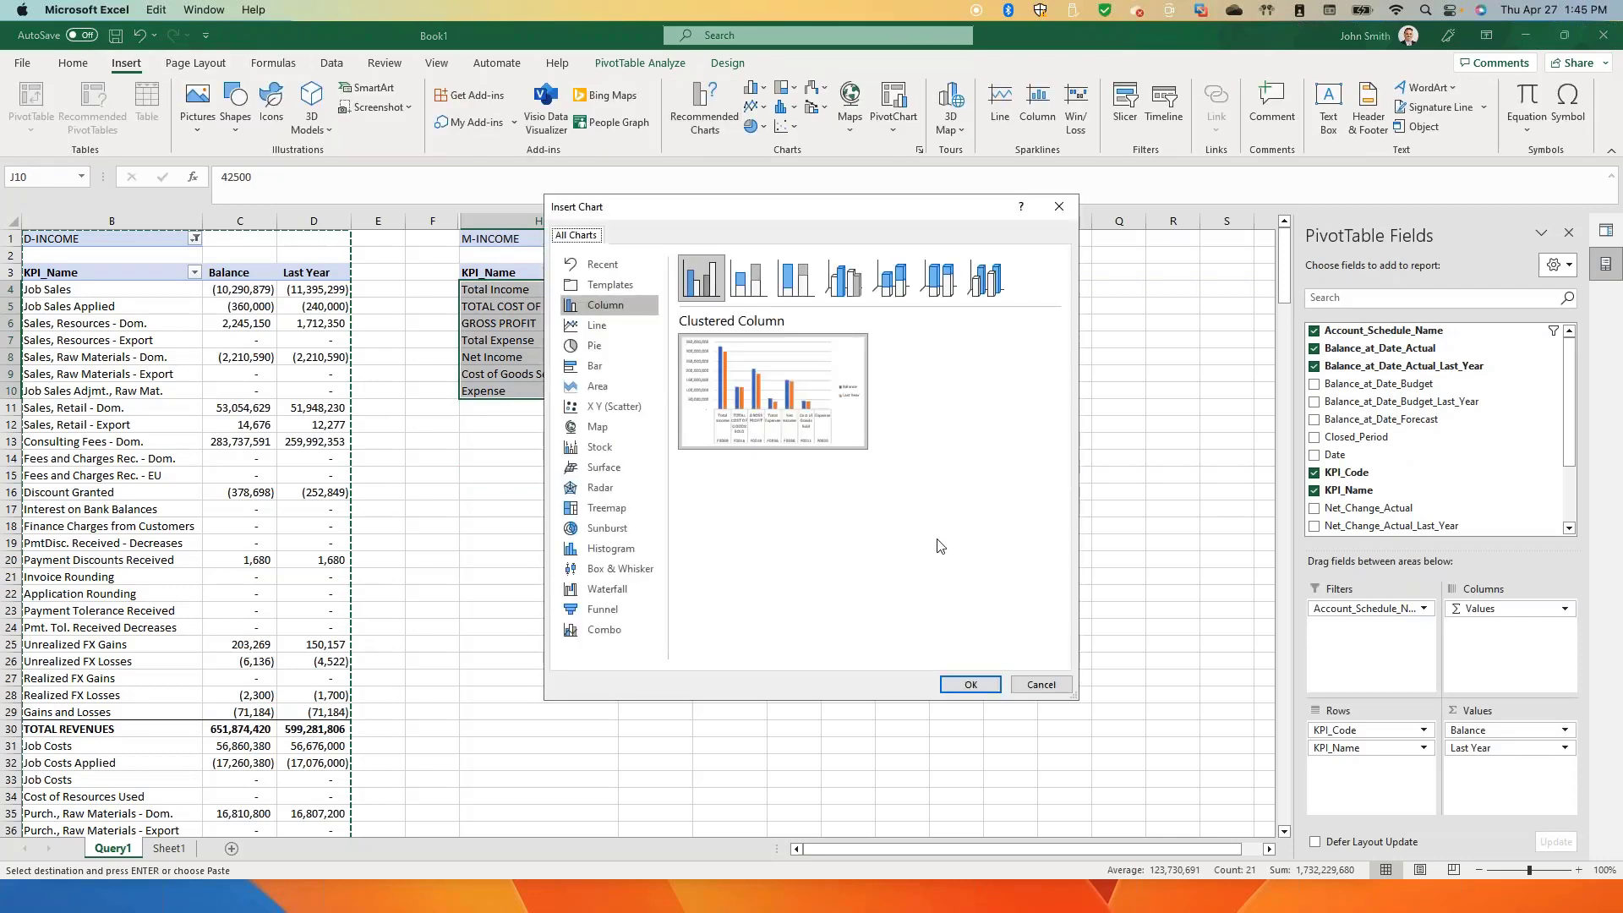
pyautogui.click(970, 685)
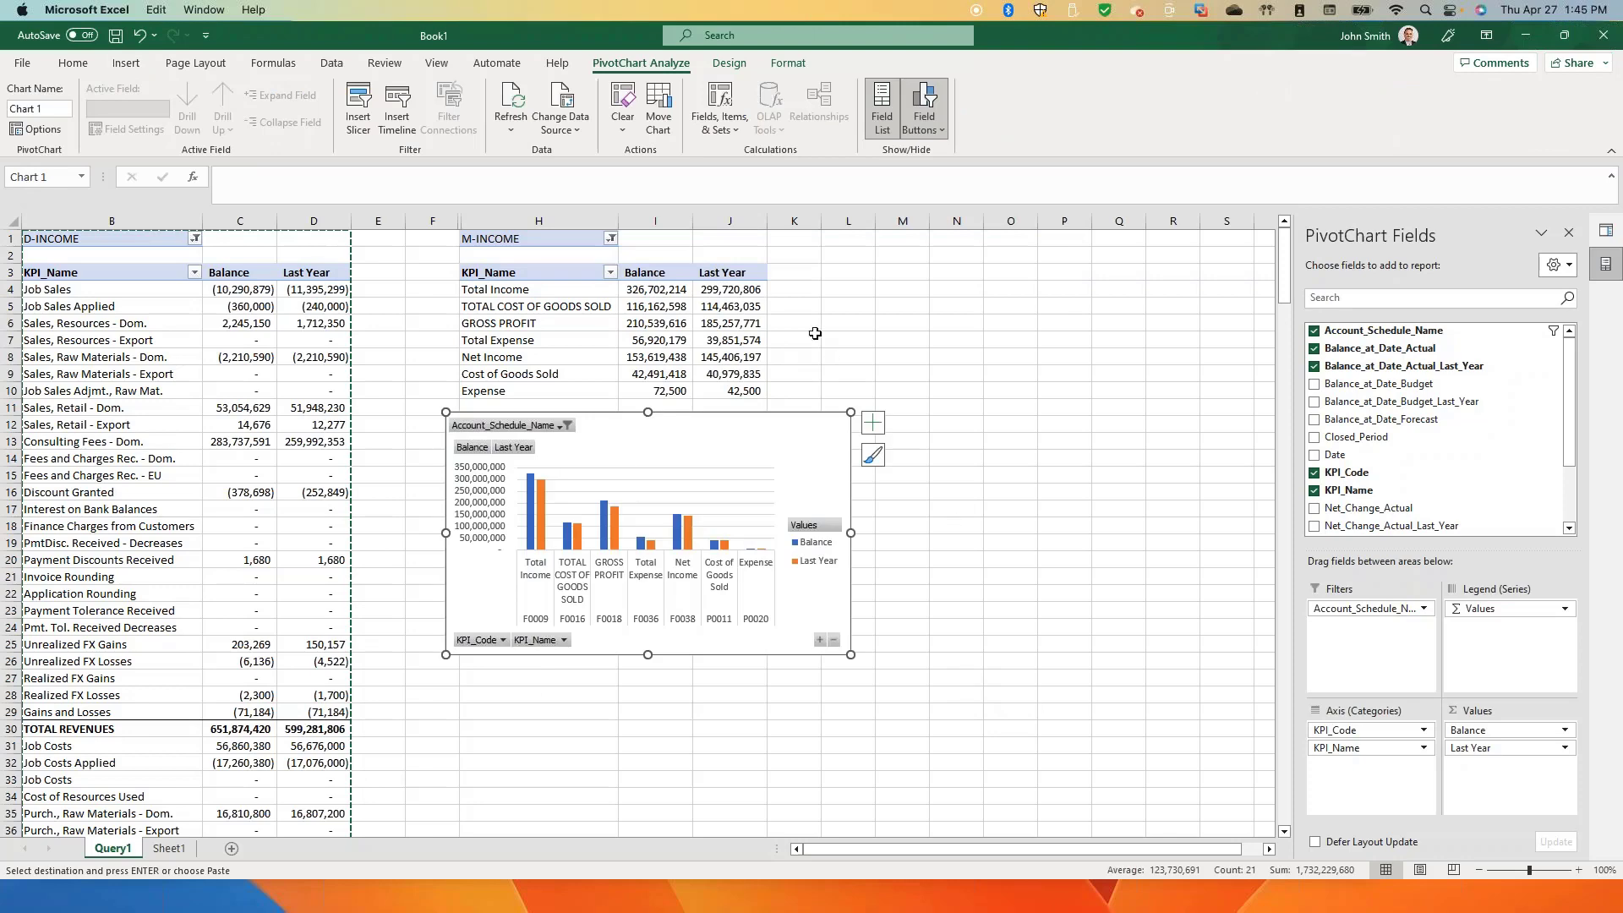
# Enlarge the PivotChart to span the area beneath the pivot tables
pyautogui.moveTo(850, 655); pyautogui.dragTo(1238, 827)
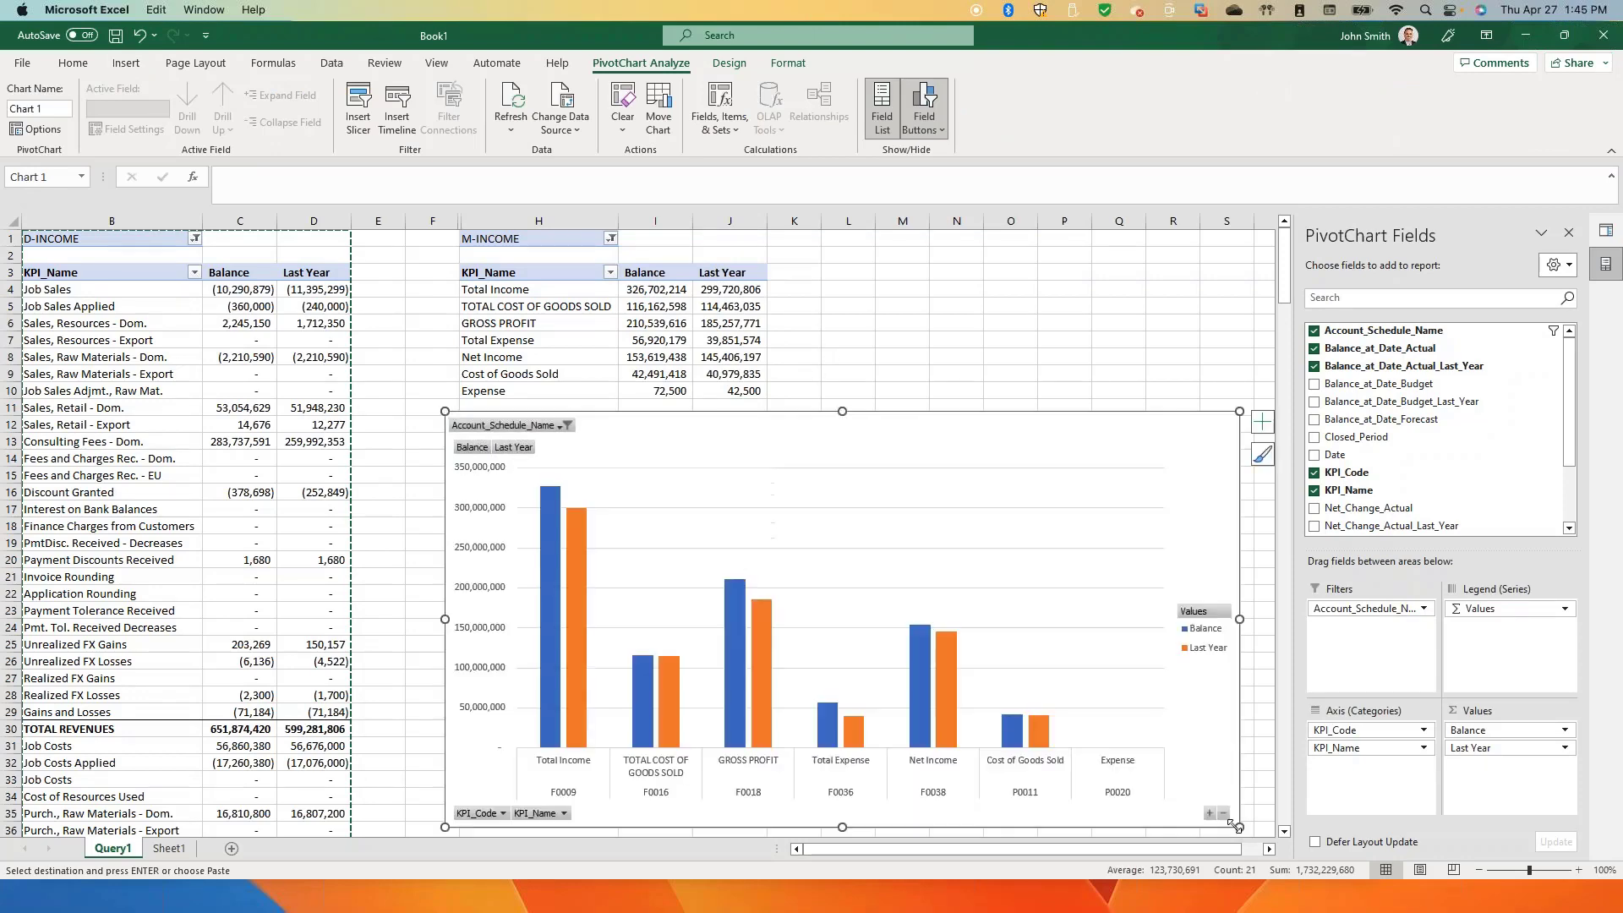
pyautogui.click(883, 359)
pyautogui.rightClick(105, 309)
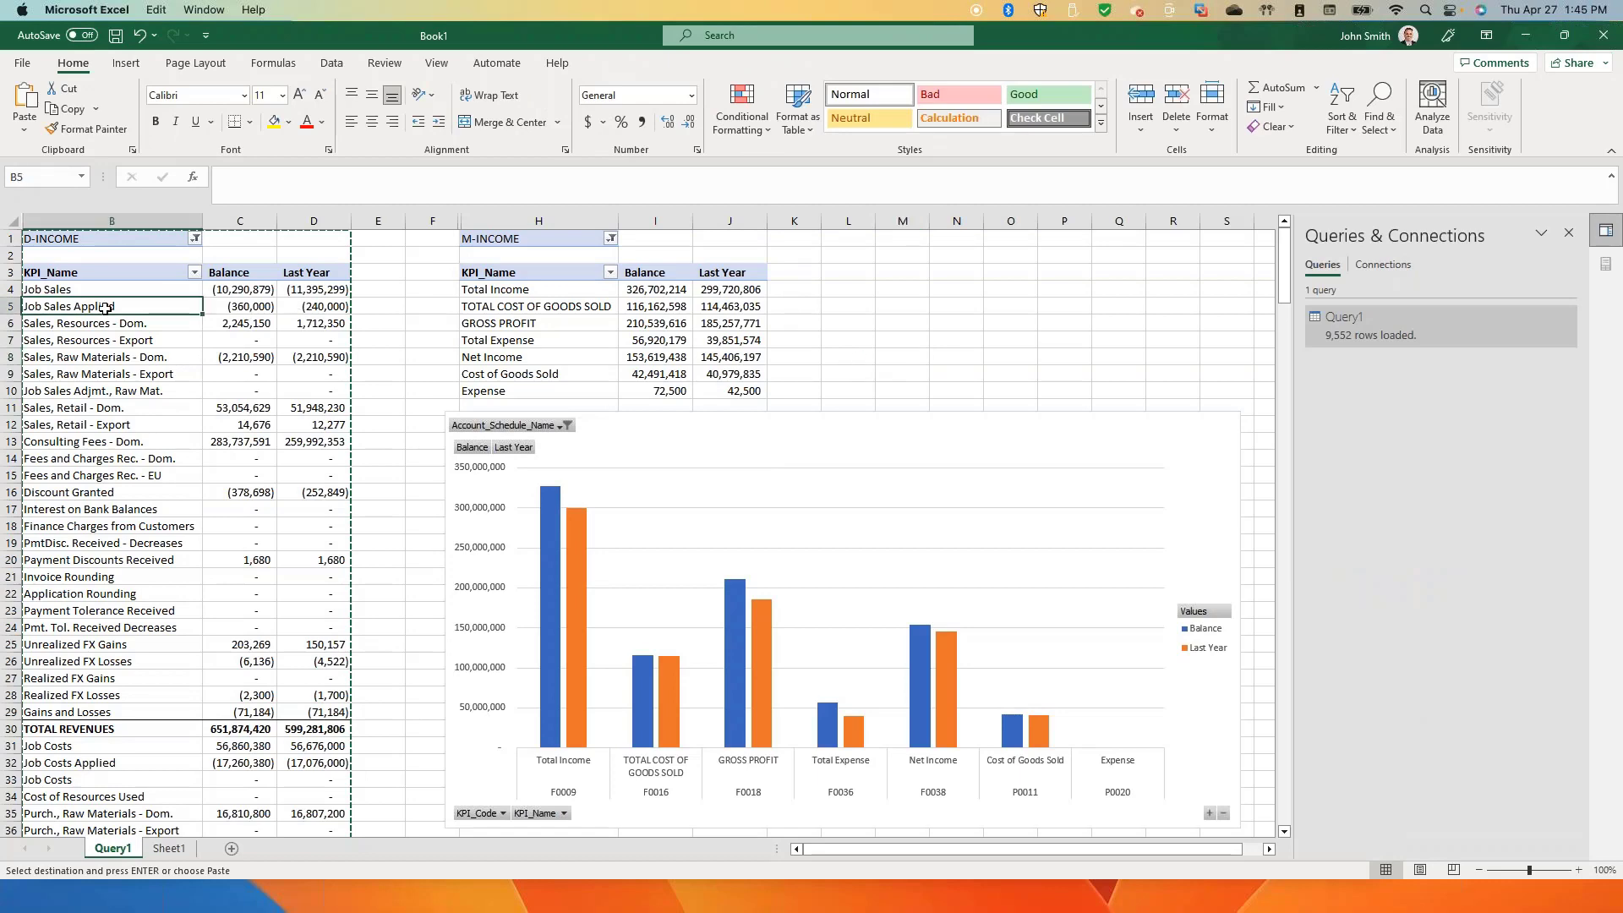
# Enable 'Refresh data when opening the file' in PivotTable Options and accept the warning
pyautogui.click(200, 655)
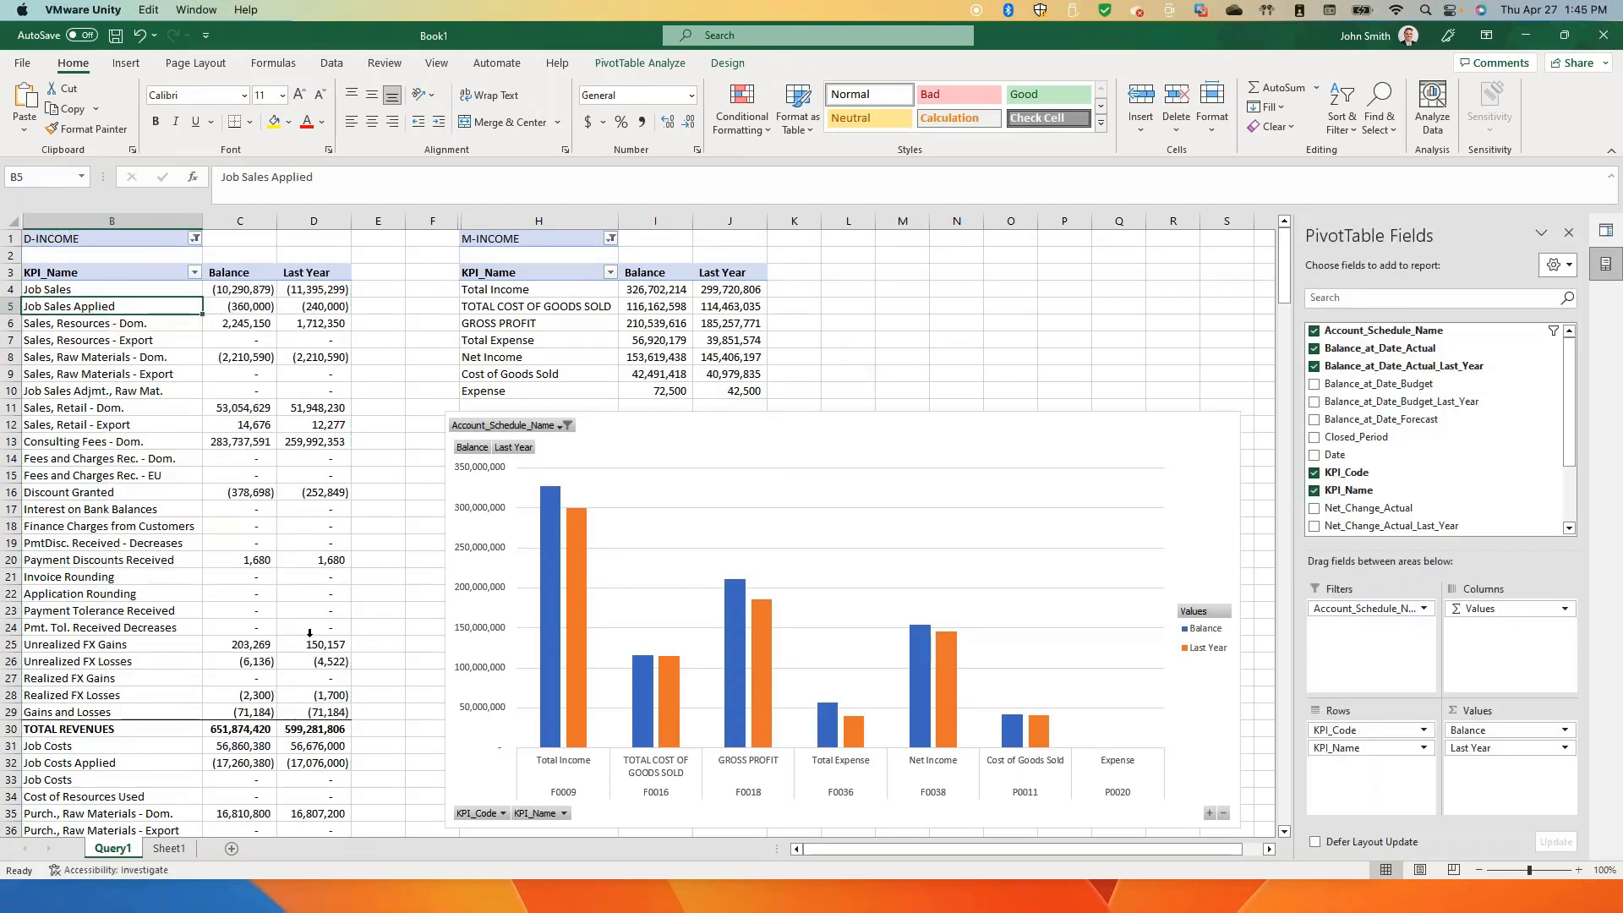
pyautogui.click(296, 510)
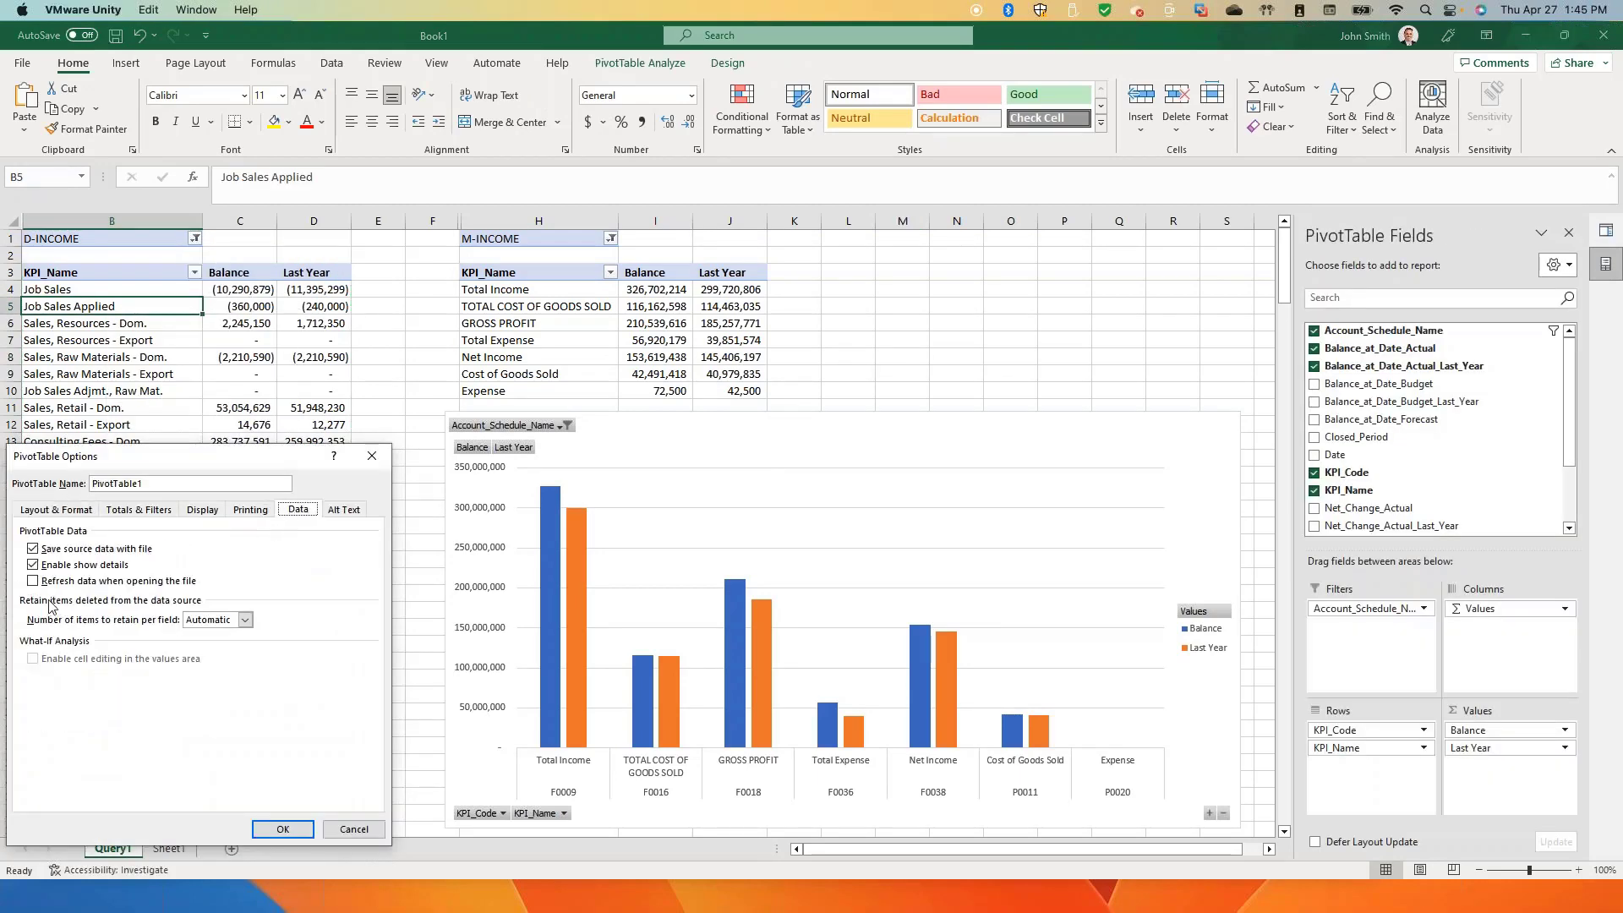
pyautogui.click(52, 583)
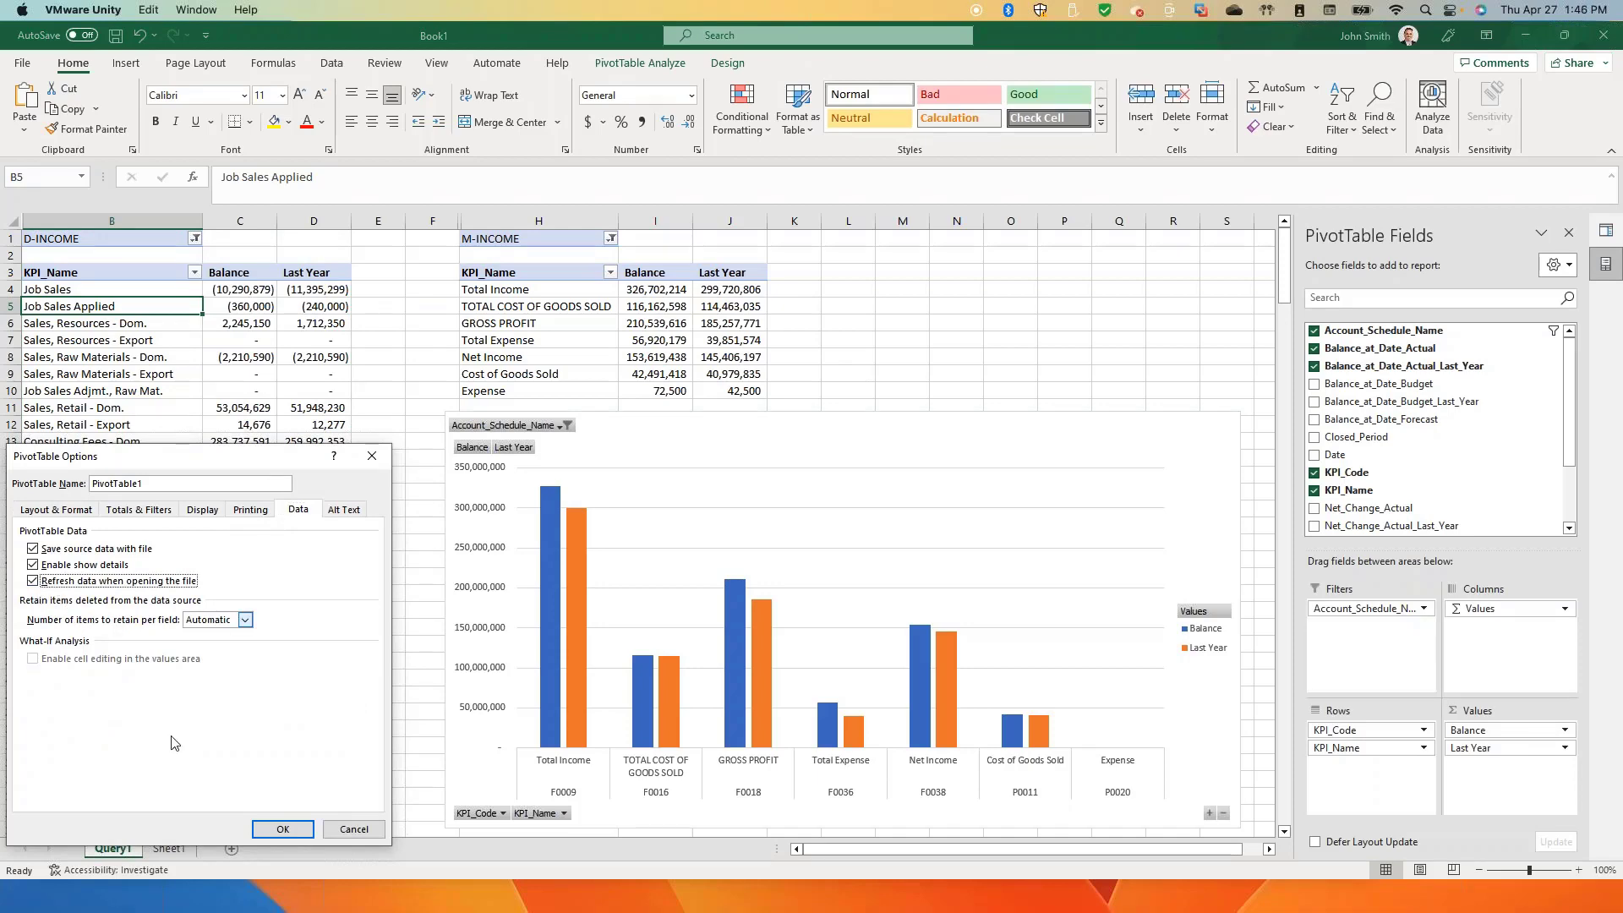
pyautogui.click(262, 830)
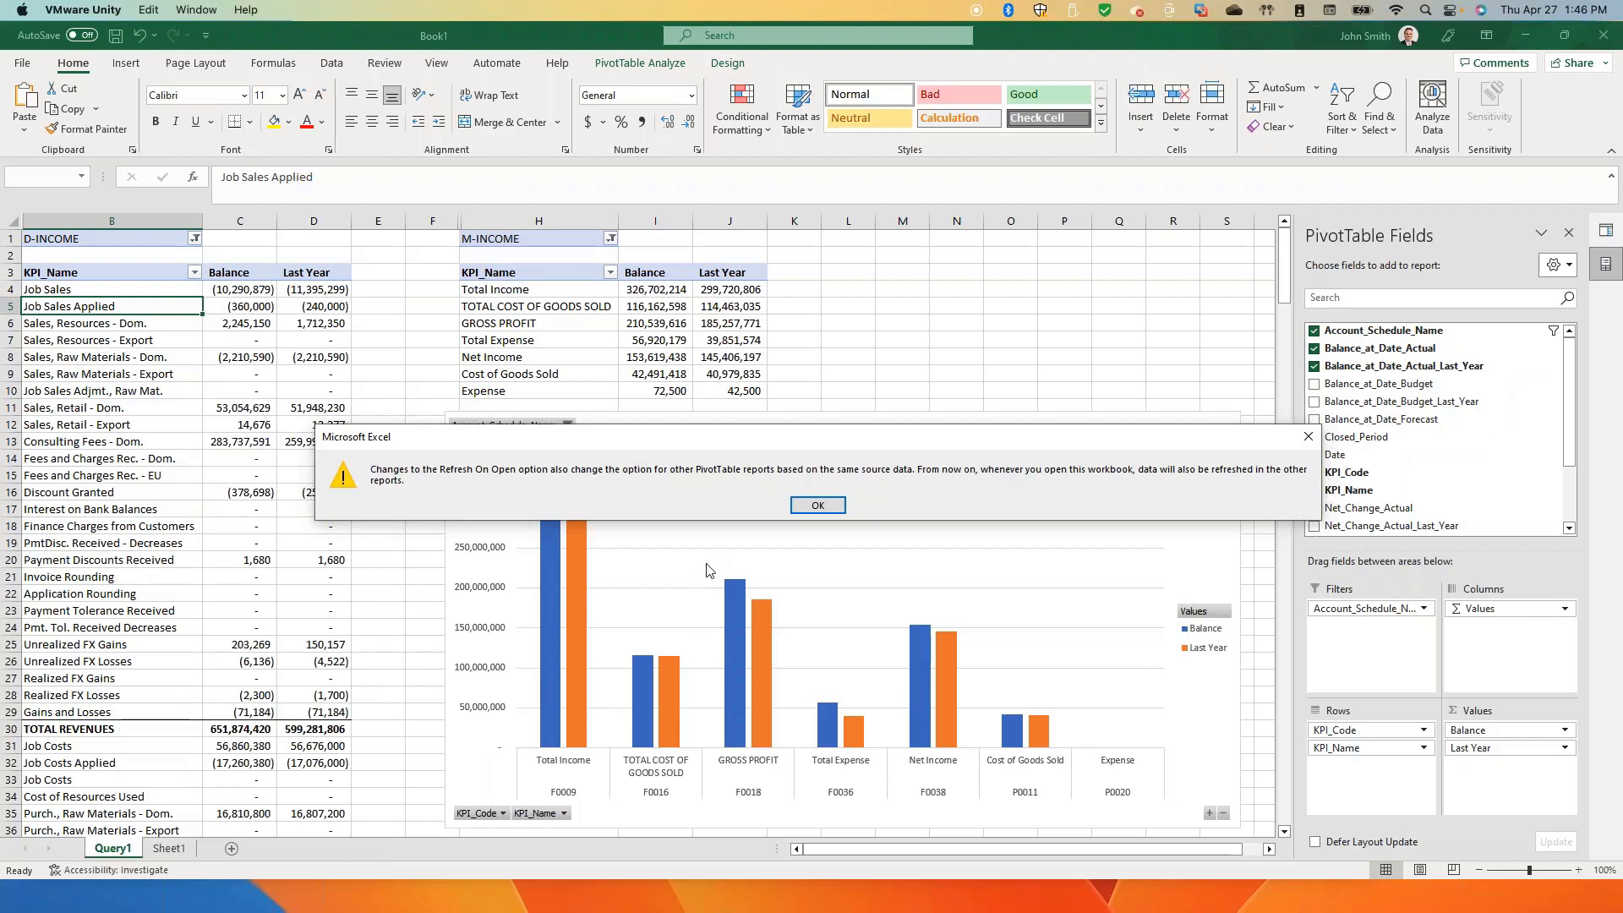
pyautogui.click(816, 505)
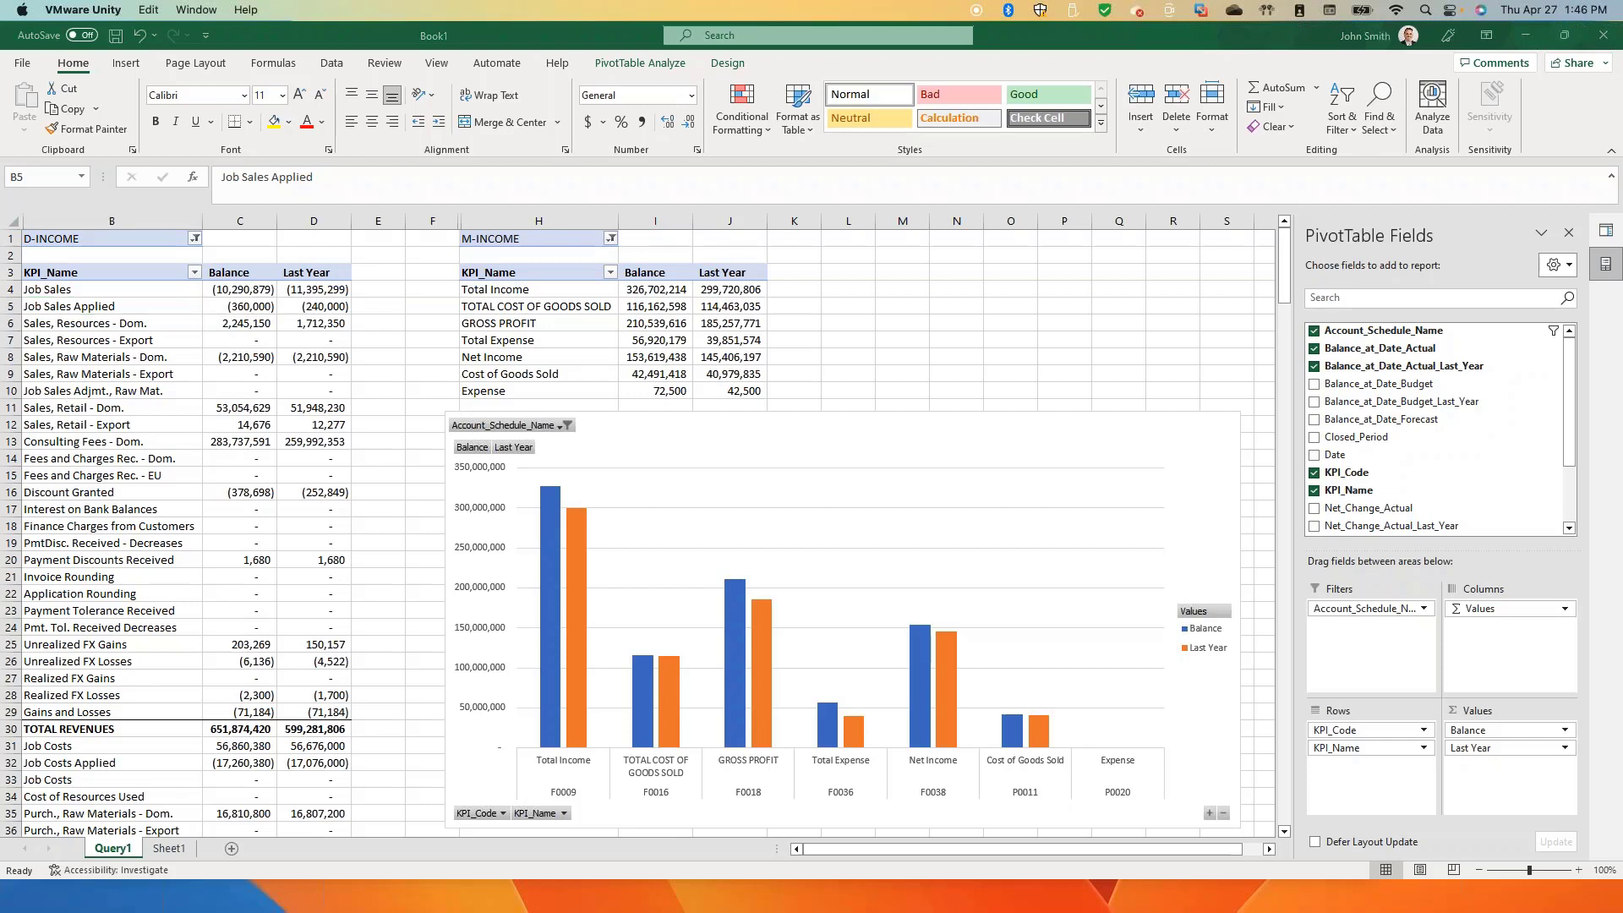
pyautogui.press('super+Tab')
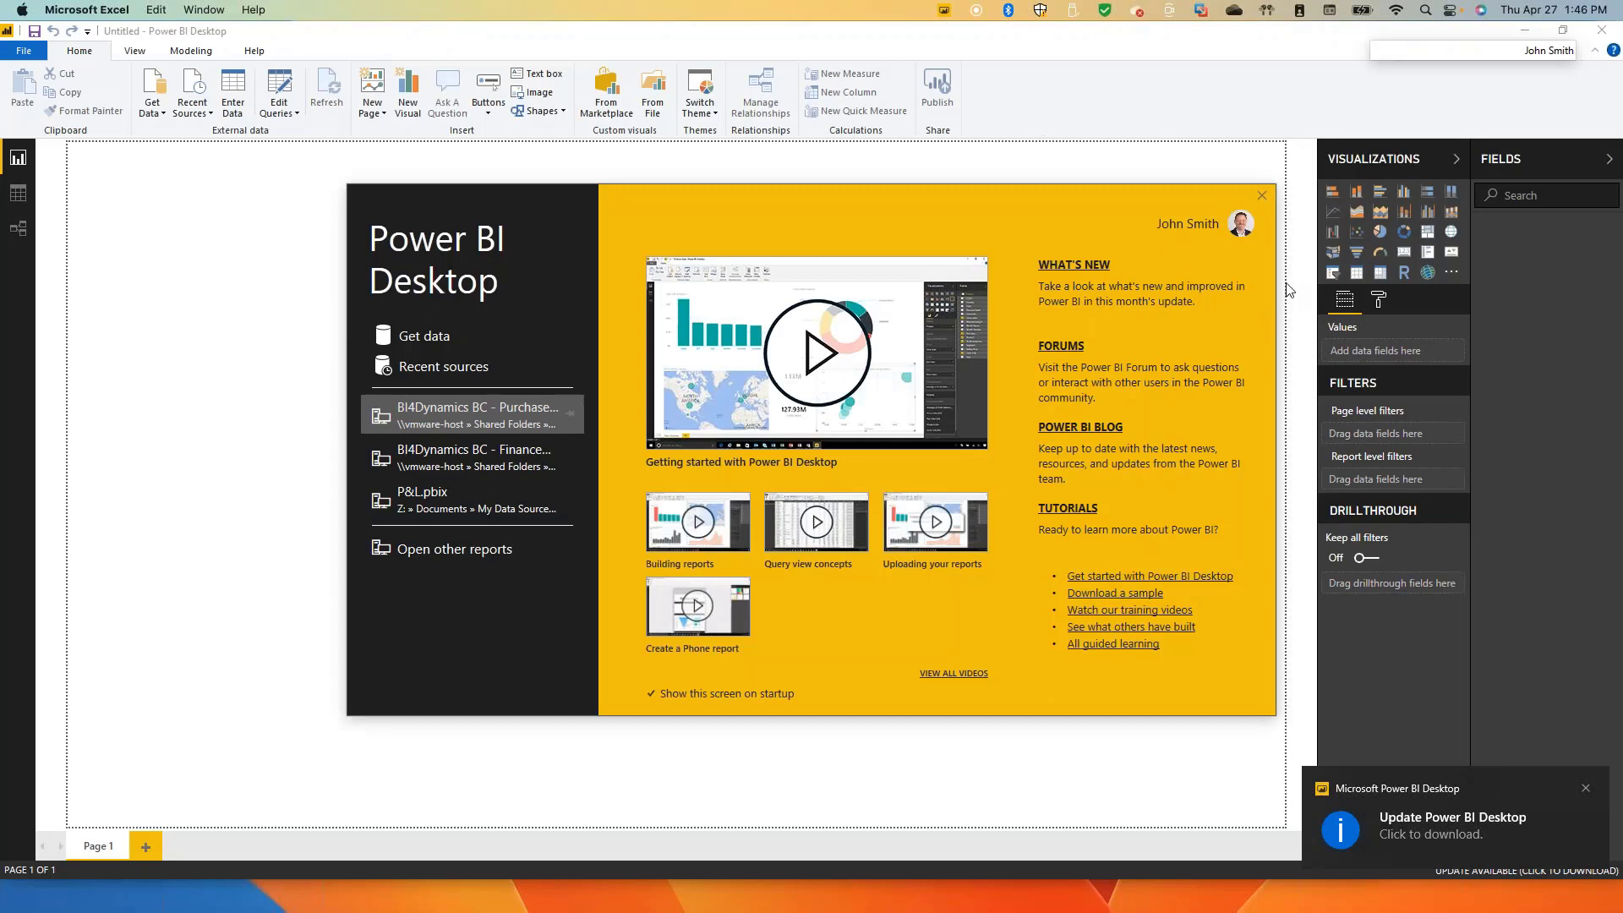
# Close the Power BI Desktop start screen and follow the Update Available link in the status bar
pyautogui.click(1287, 46)
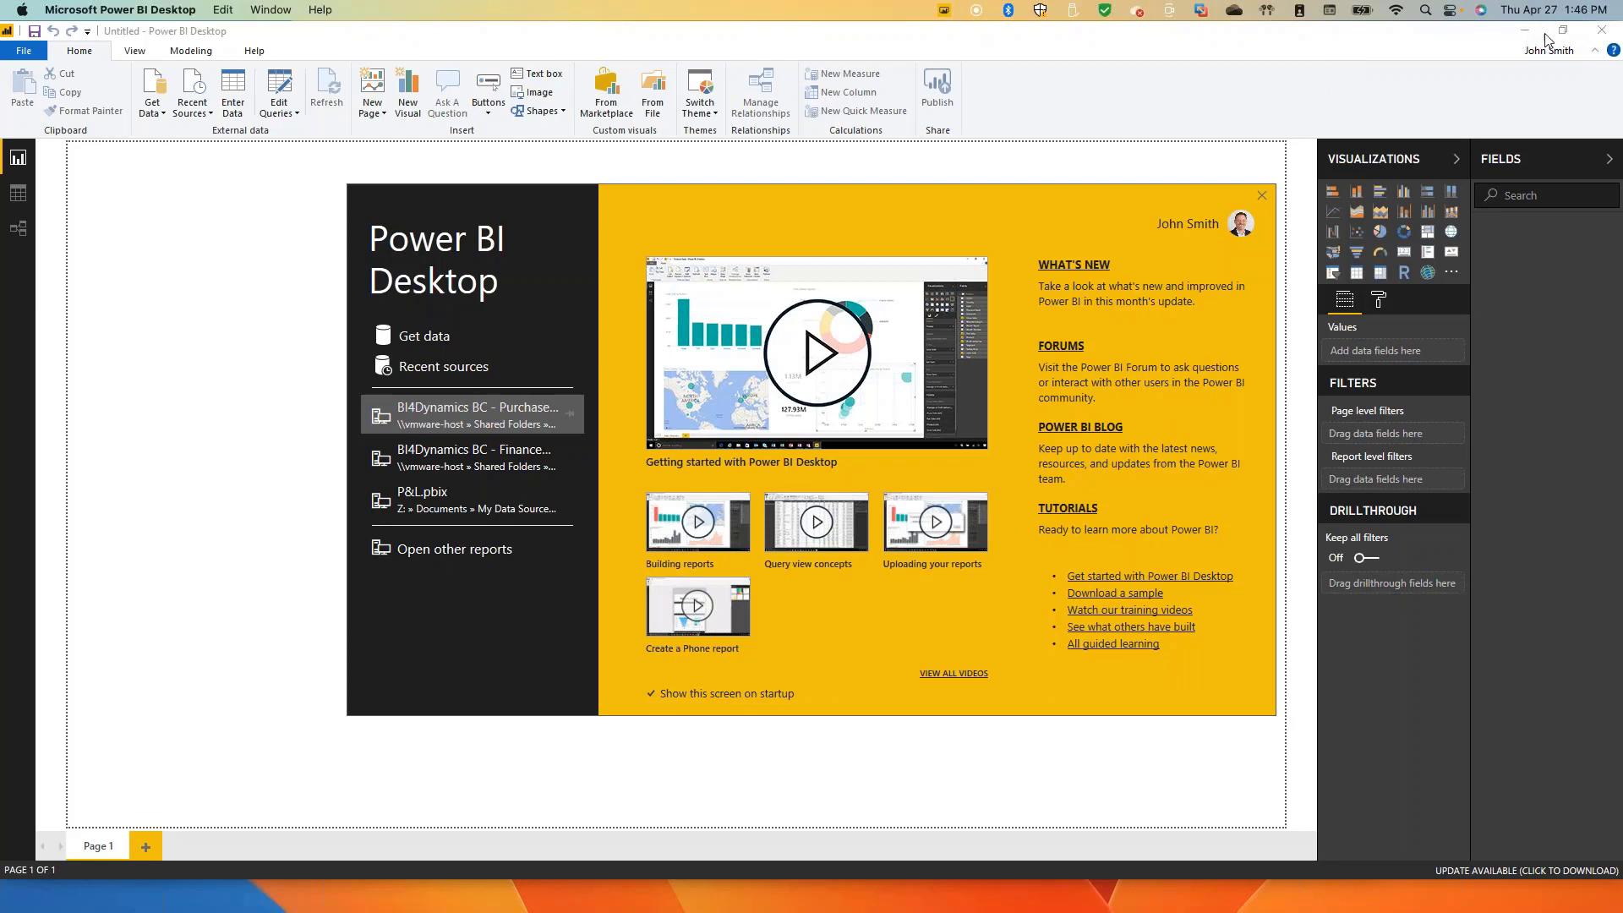
pyautogui.click(1261, 195)
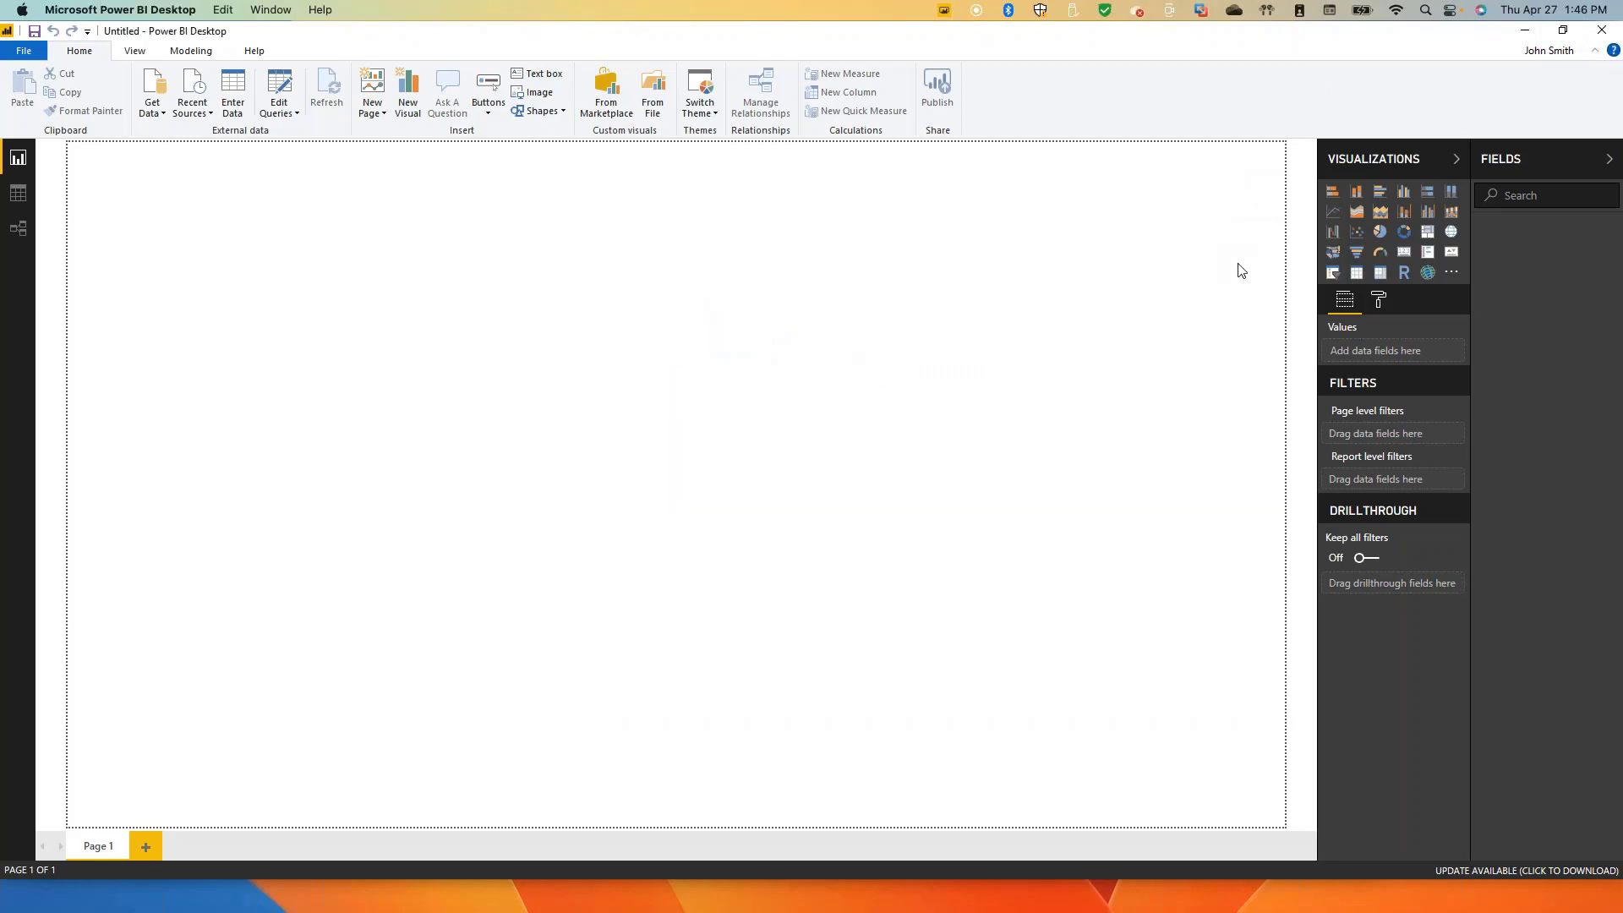
pyautogui.click(1532, 870)
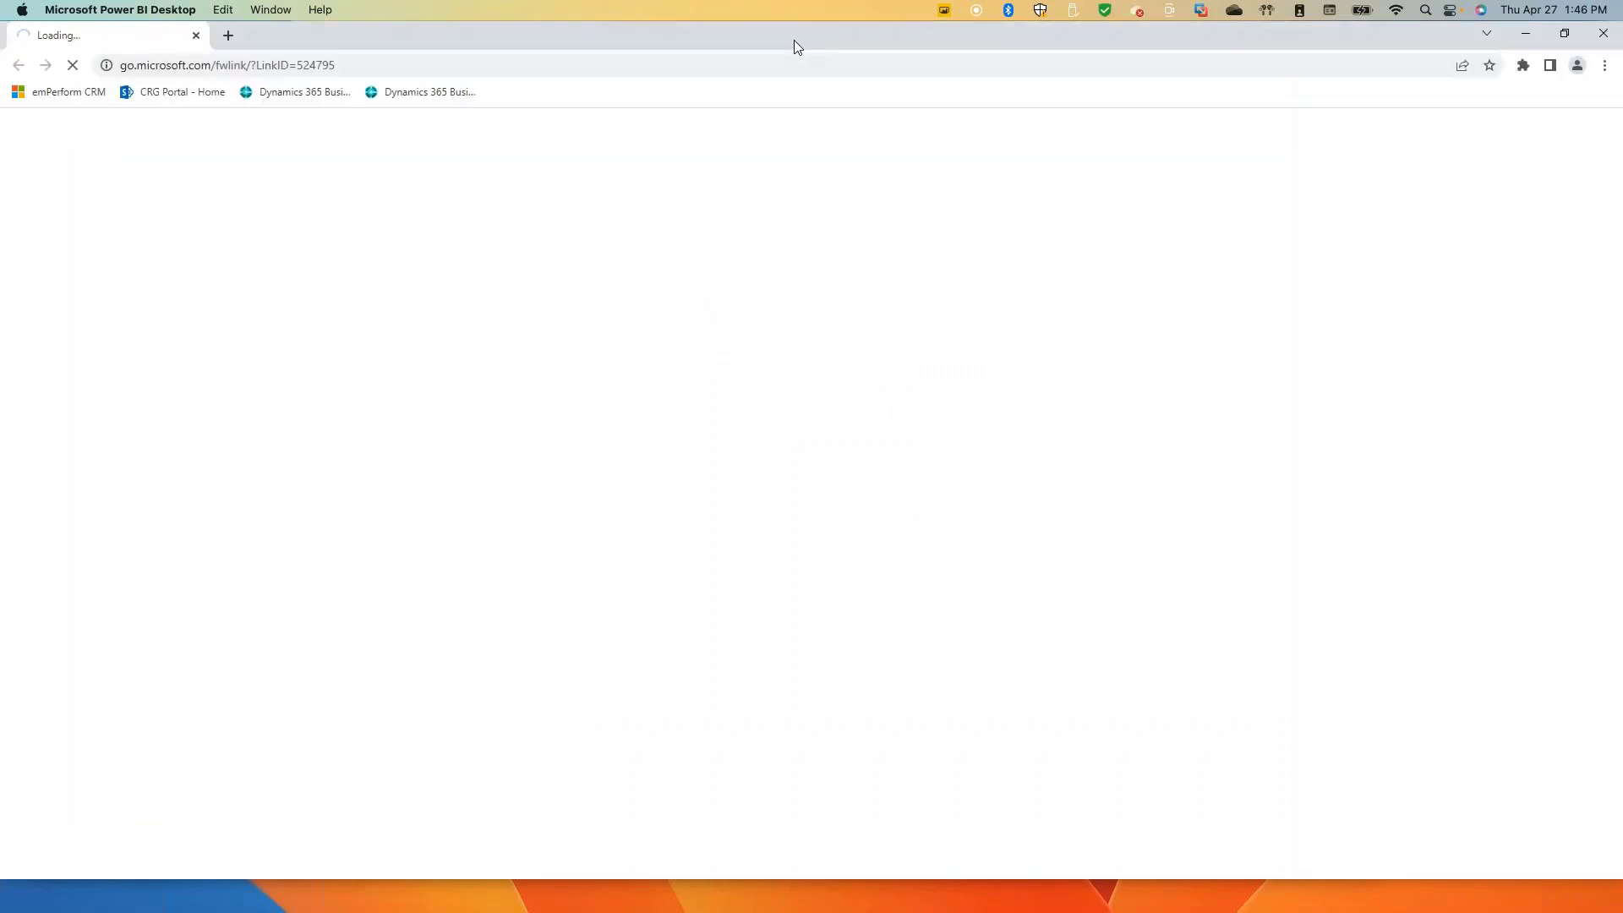
pyautogui.moveTo(837, 43); pyautogui.dragTo(0, 287)
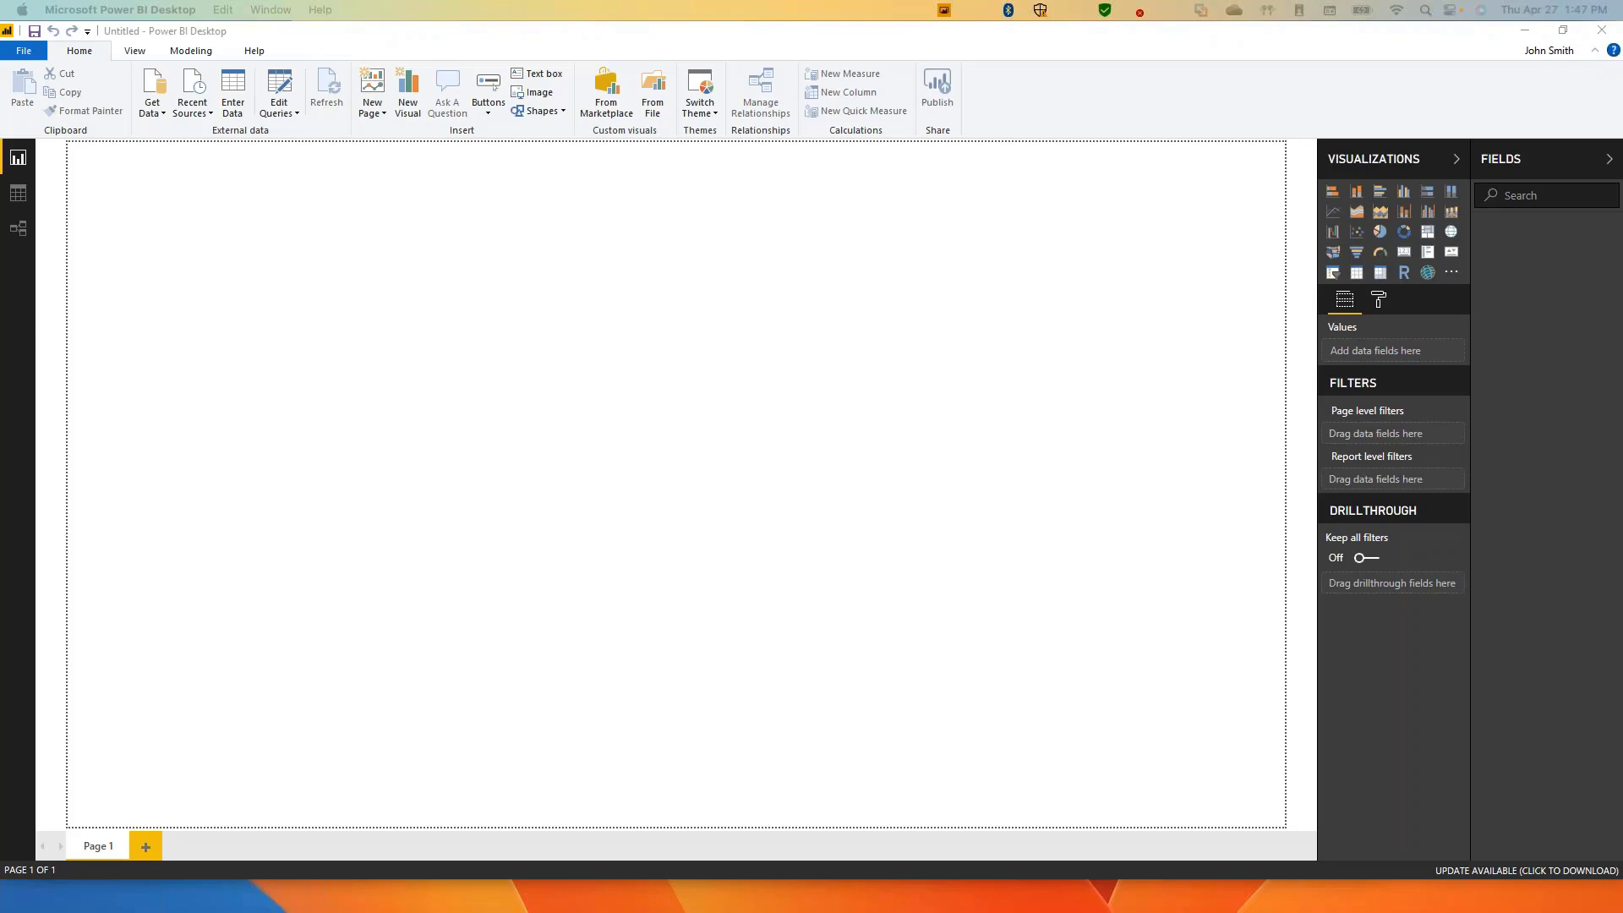
# Sign out of the Power BI account from the File menu
pyautogui.click(429, 306)
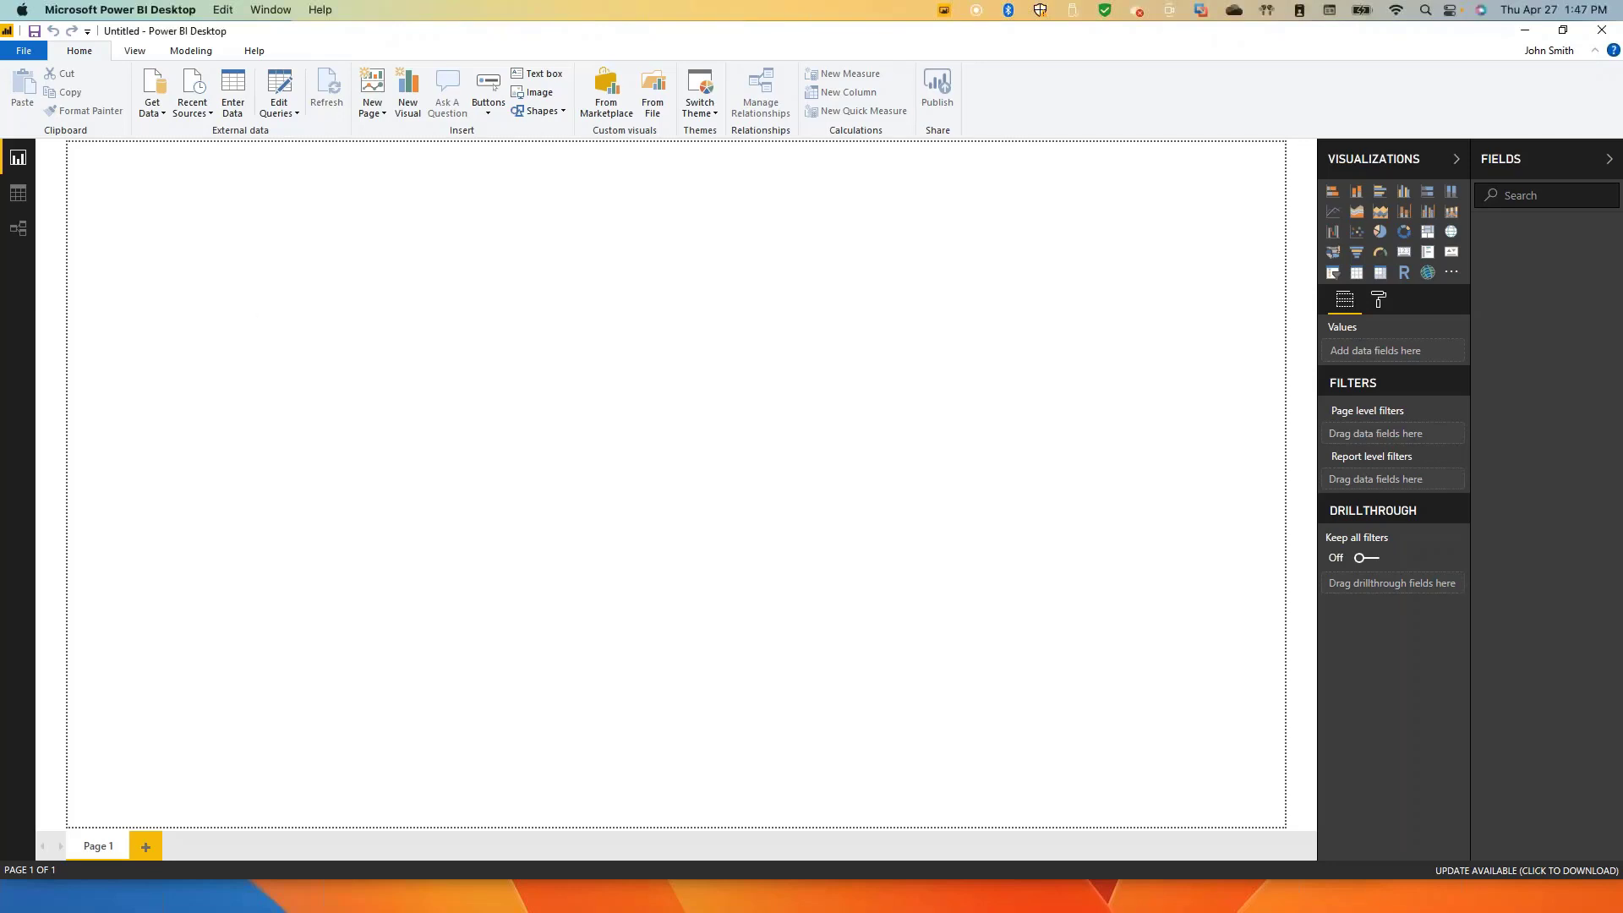
pyautogui.click(904, 141)
pyautogui.click(24, 51)
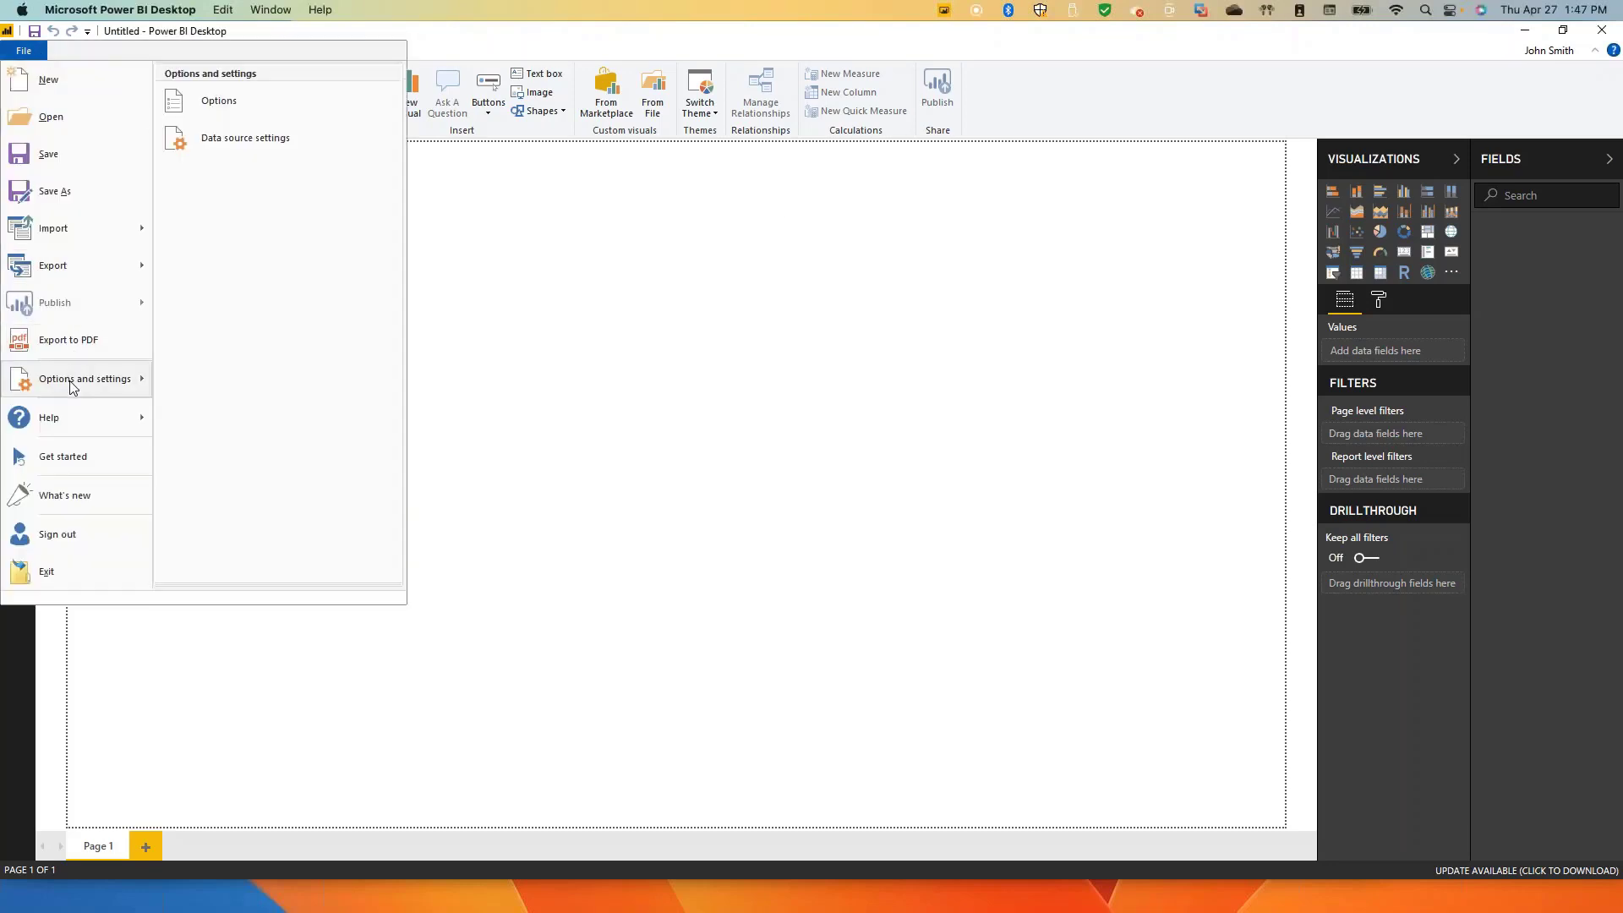
pyautogui.click(57, 533)
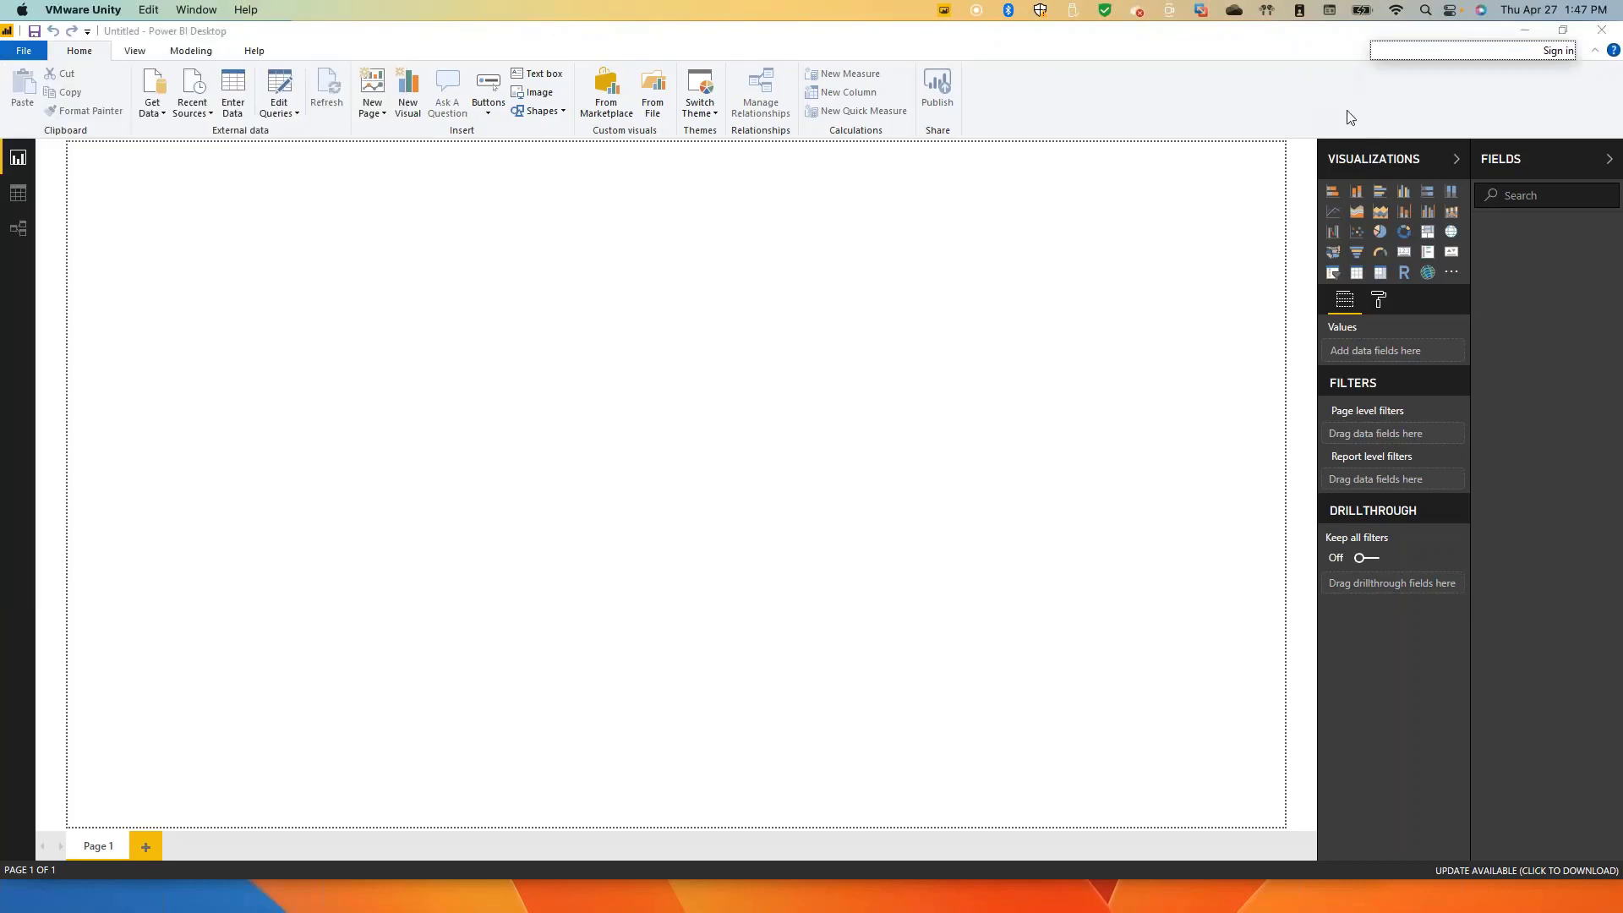
# Sign back in with the account e-mail, password and authenticator verification code
pyautogui.click(1558, 50)
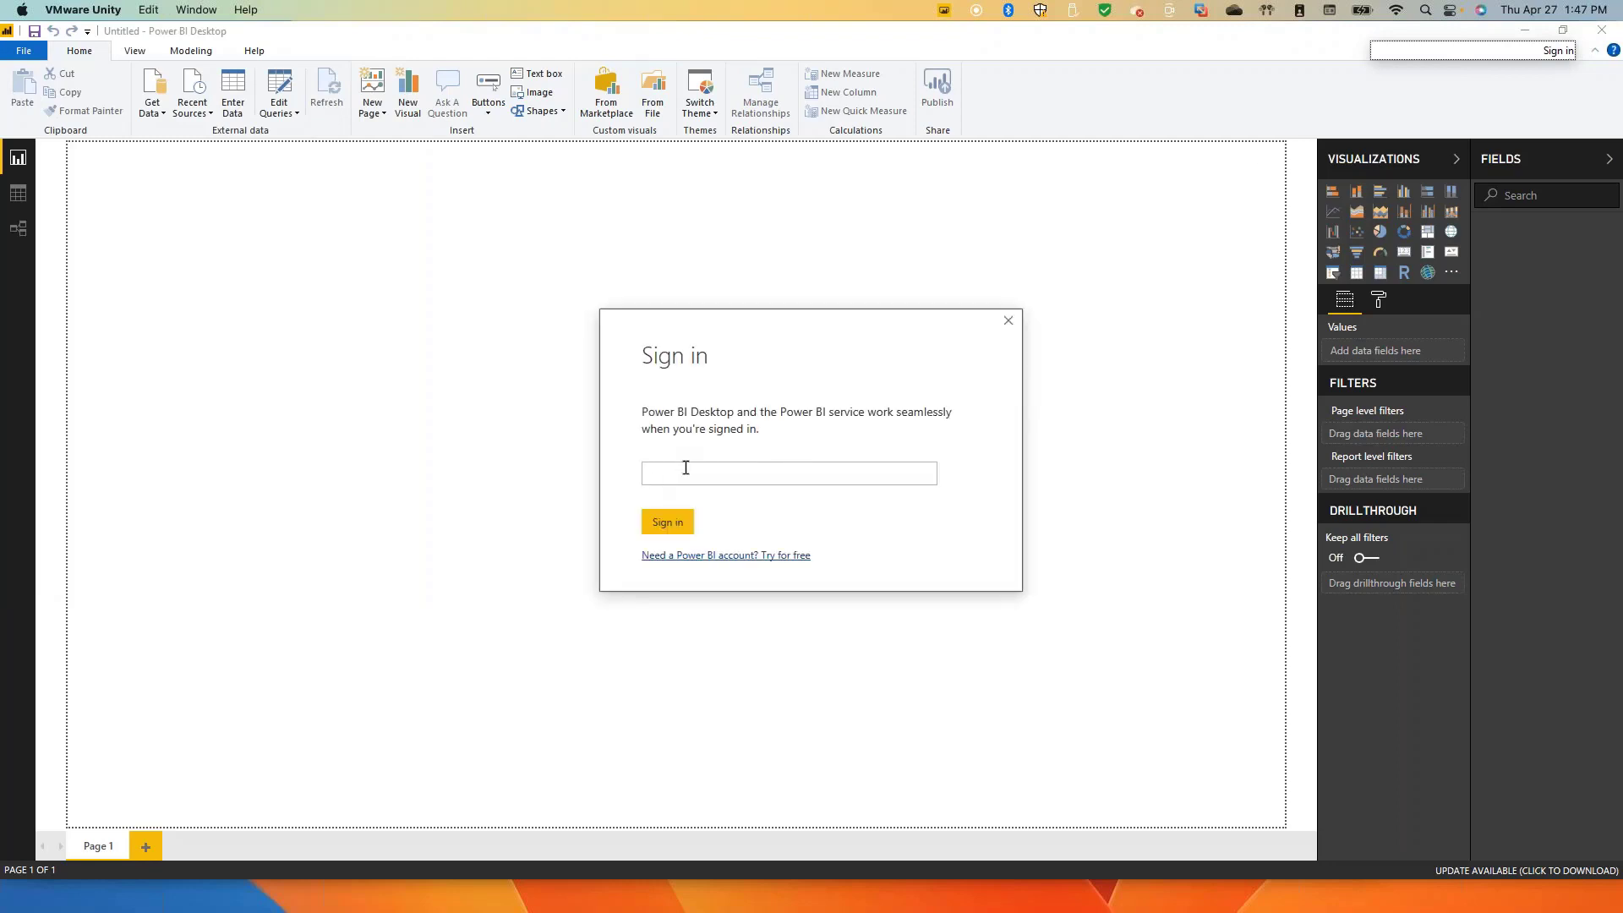
pyautogui.press('Return')
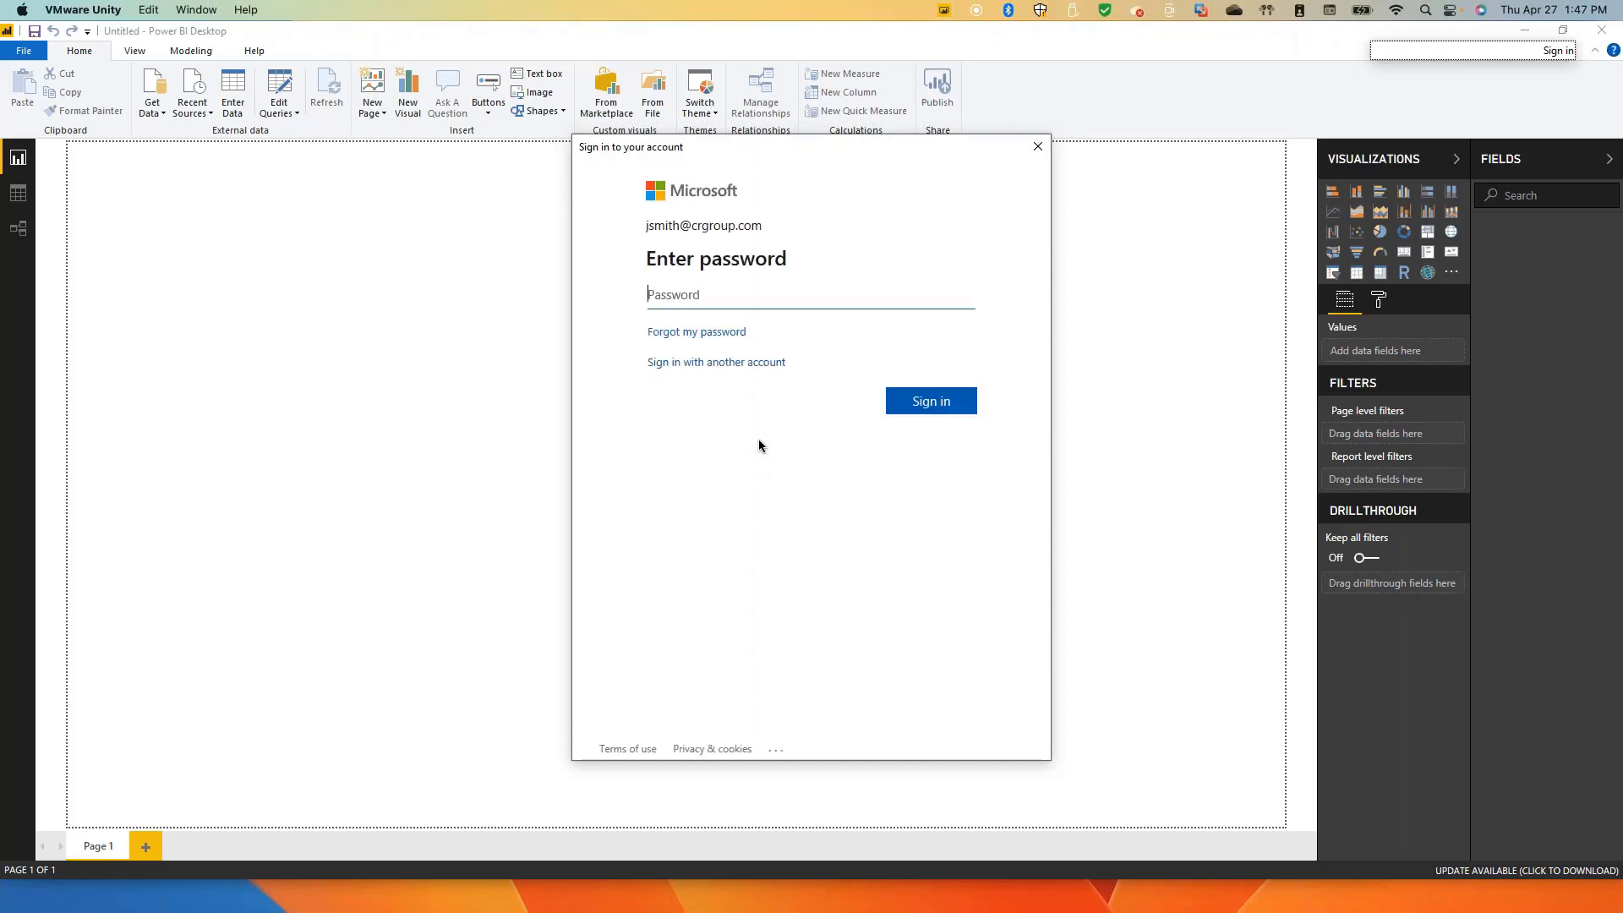
pyautogui.press('Return')
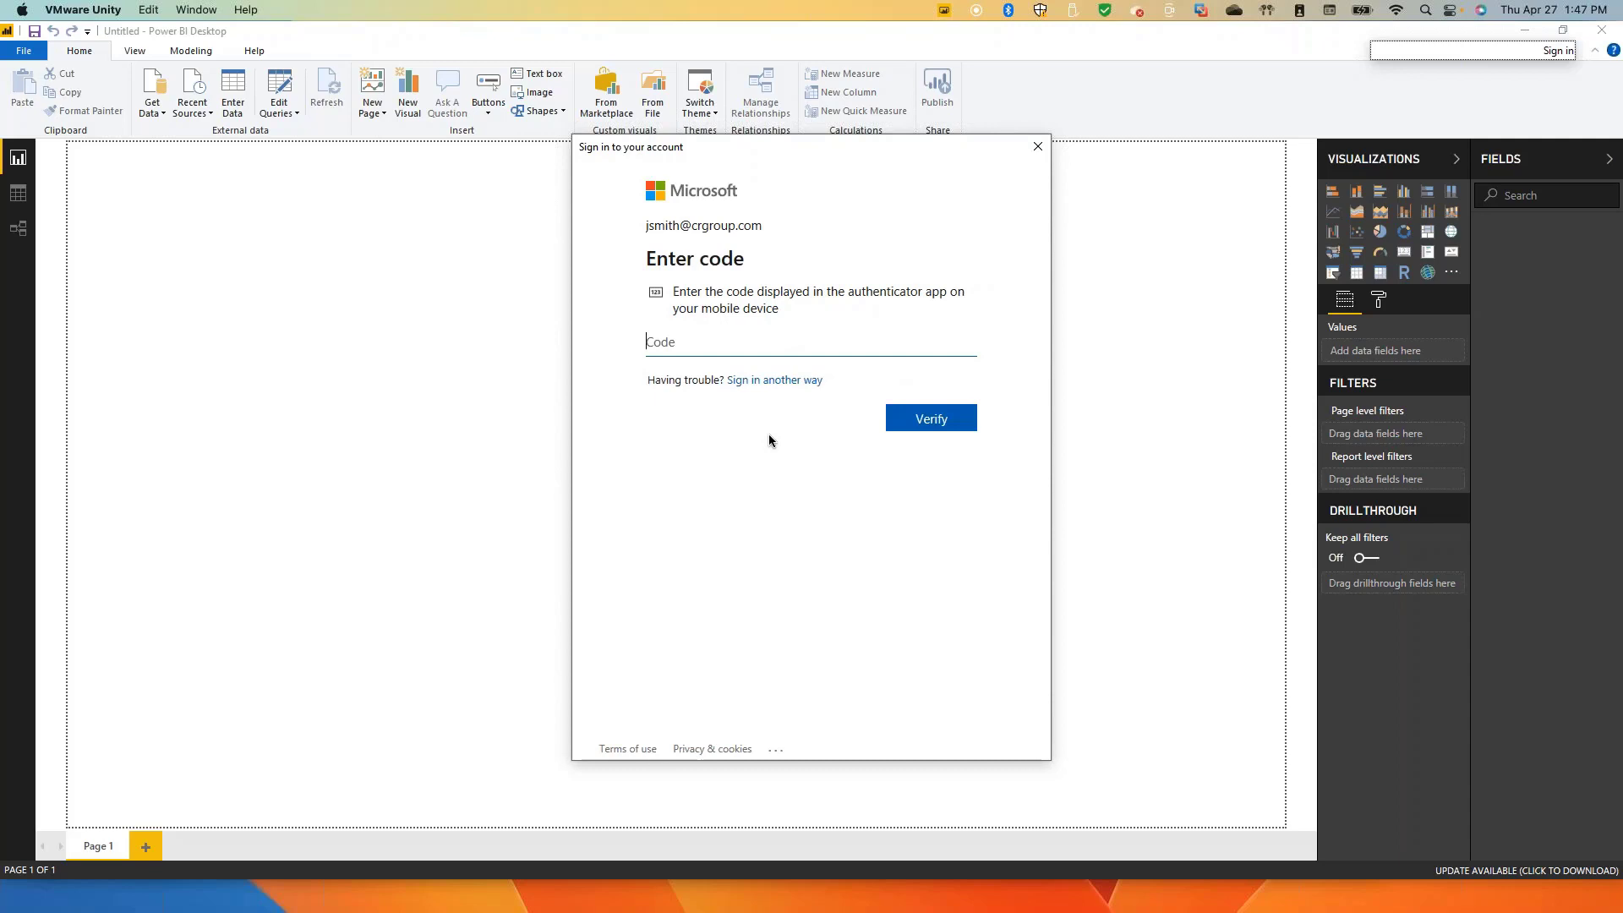
pyautogui.press('Tab')
pyautogui.press('Return')
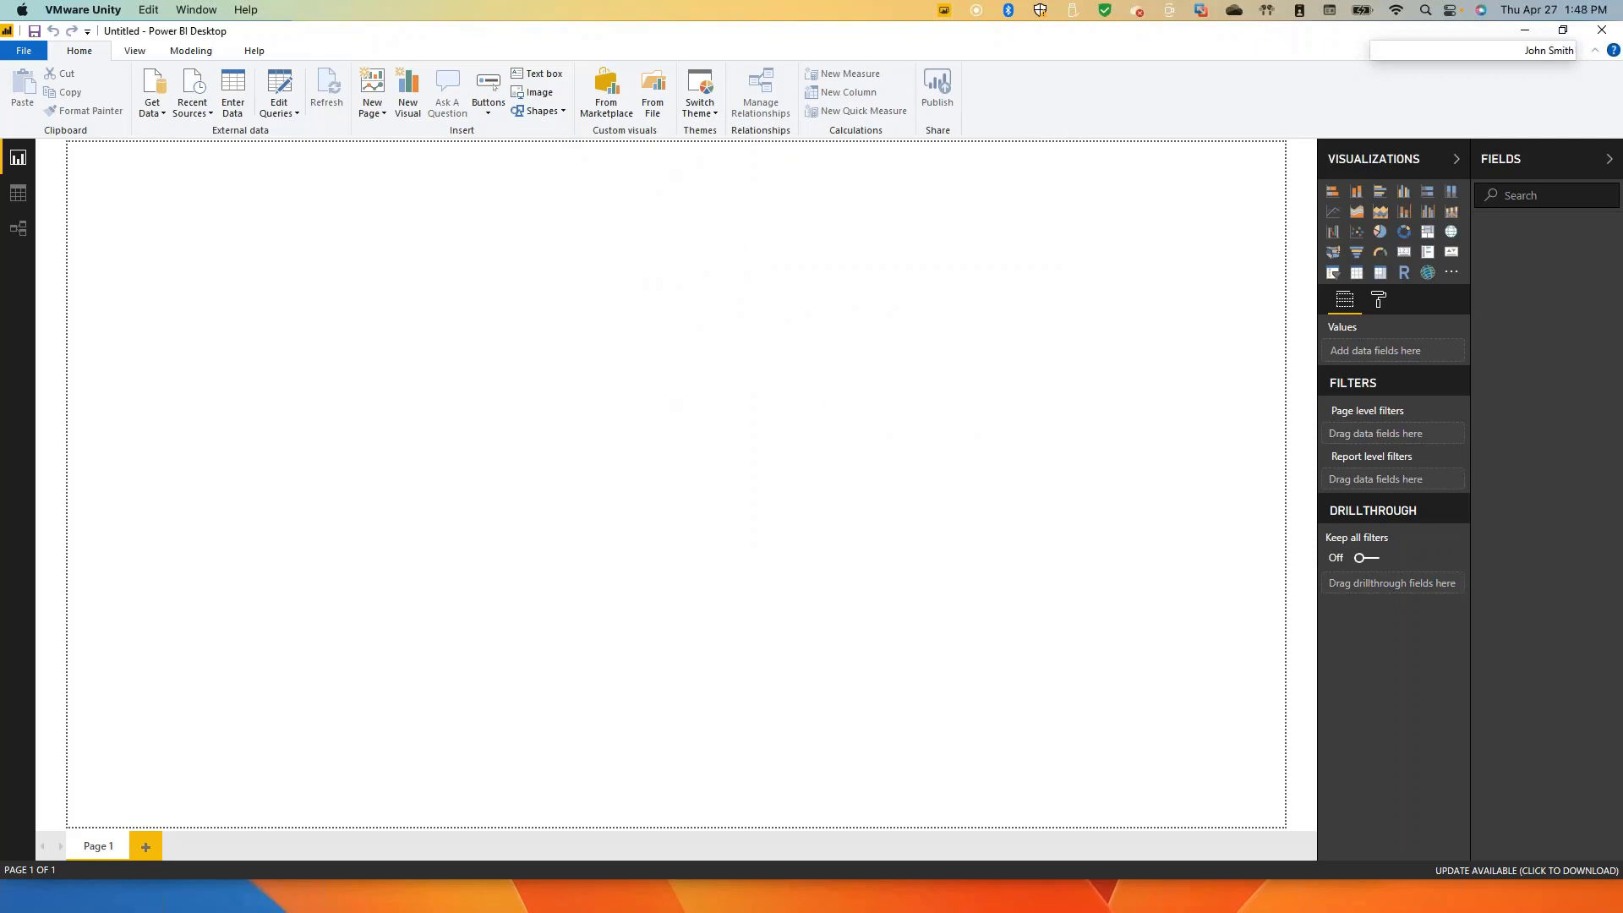
# Try connecting to Dynamics 365 Business Central via Get data > More > Online Services
pyautogui.click(154, 81)
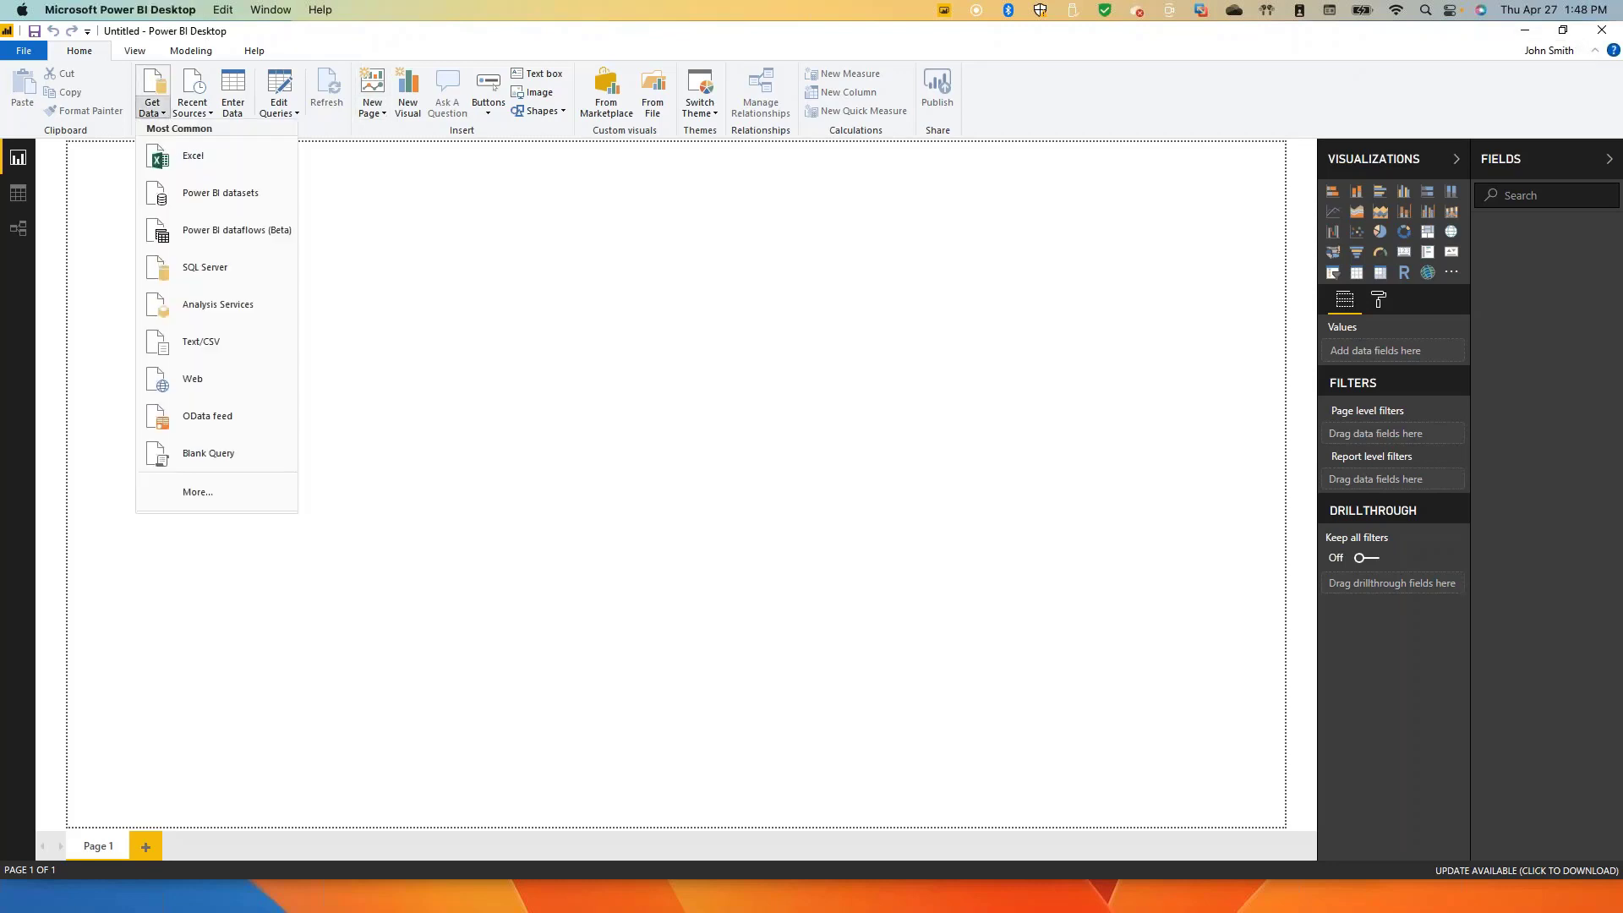
pyautogui.click(215, 502)
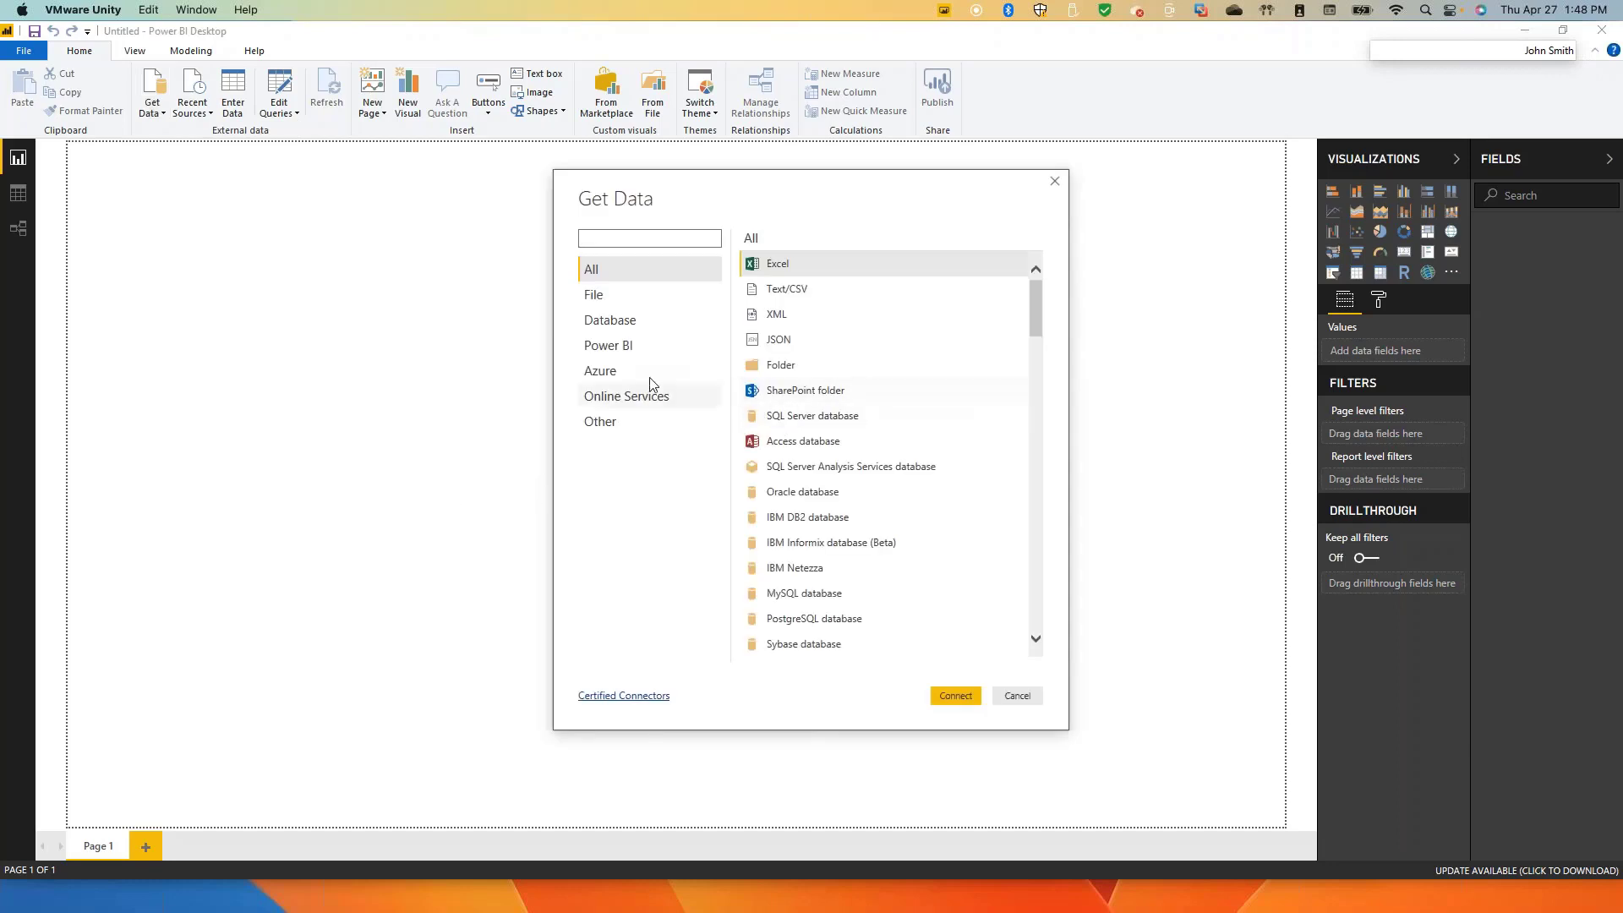
pyautogui.click(638, 396)
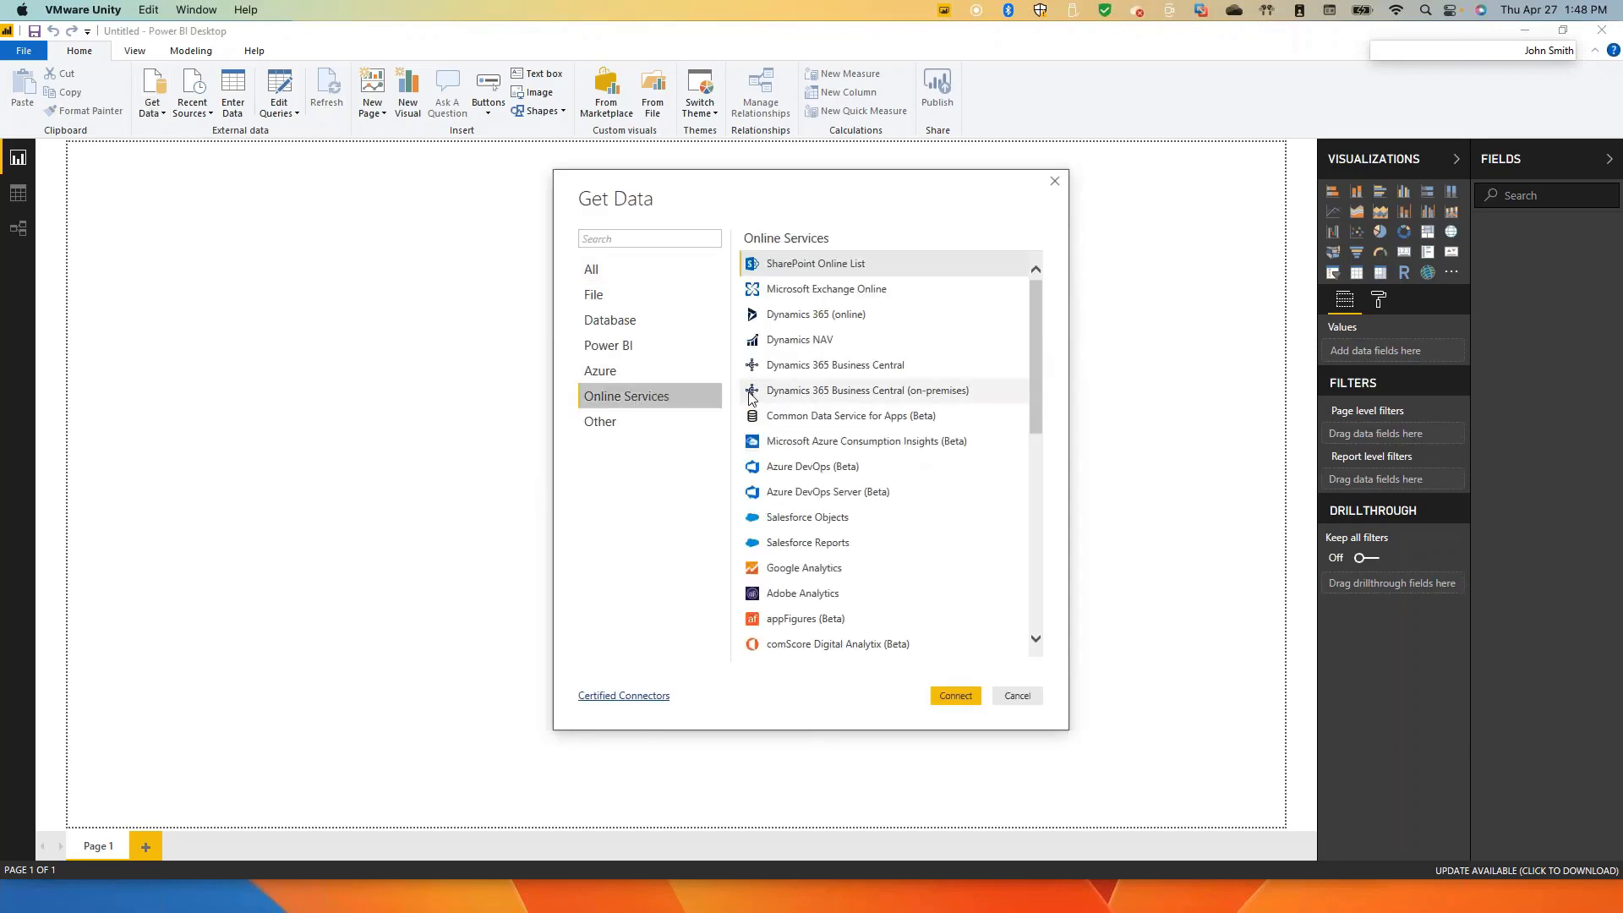
pyautogui.click(835, 366)
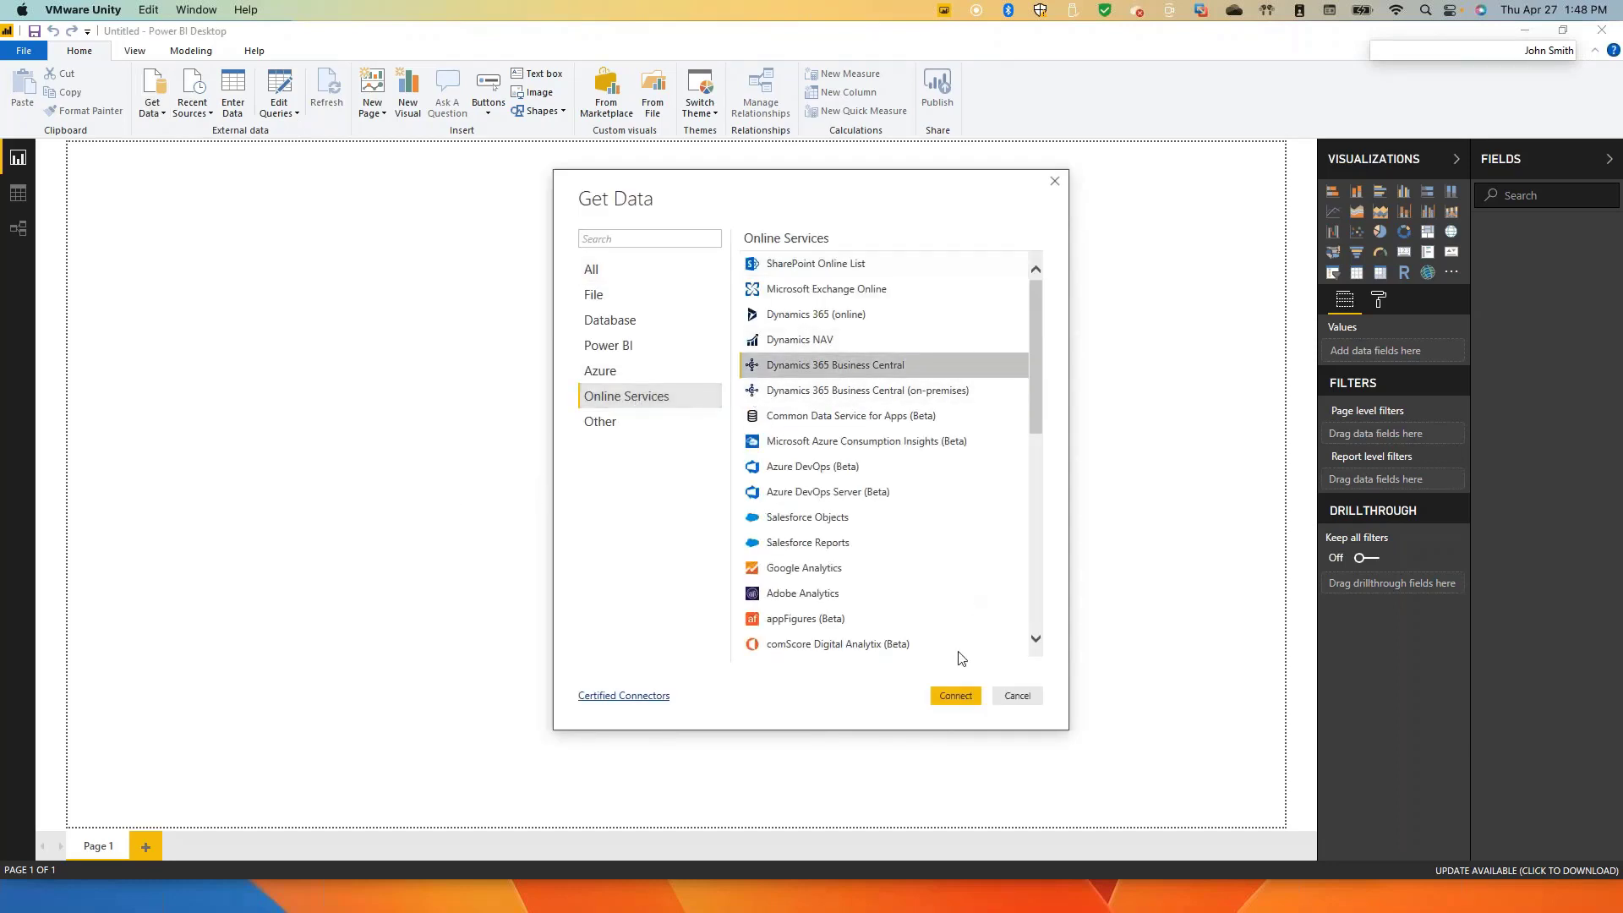
pyautogui.click(956, 696)
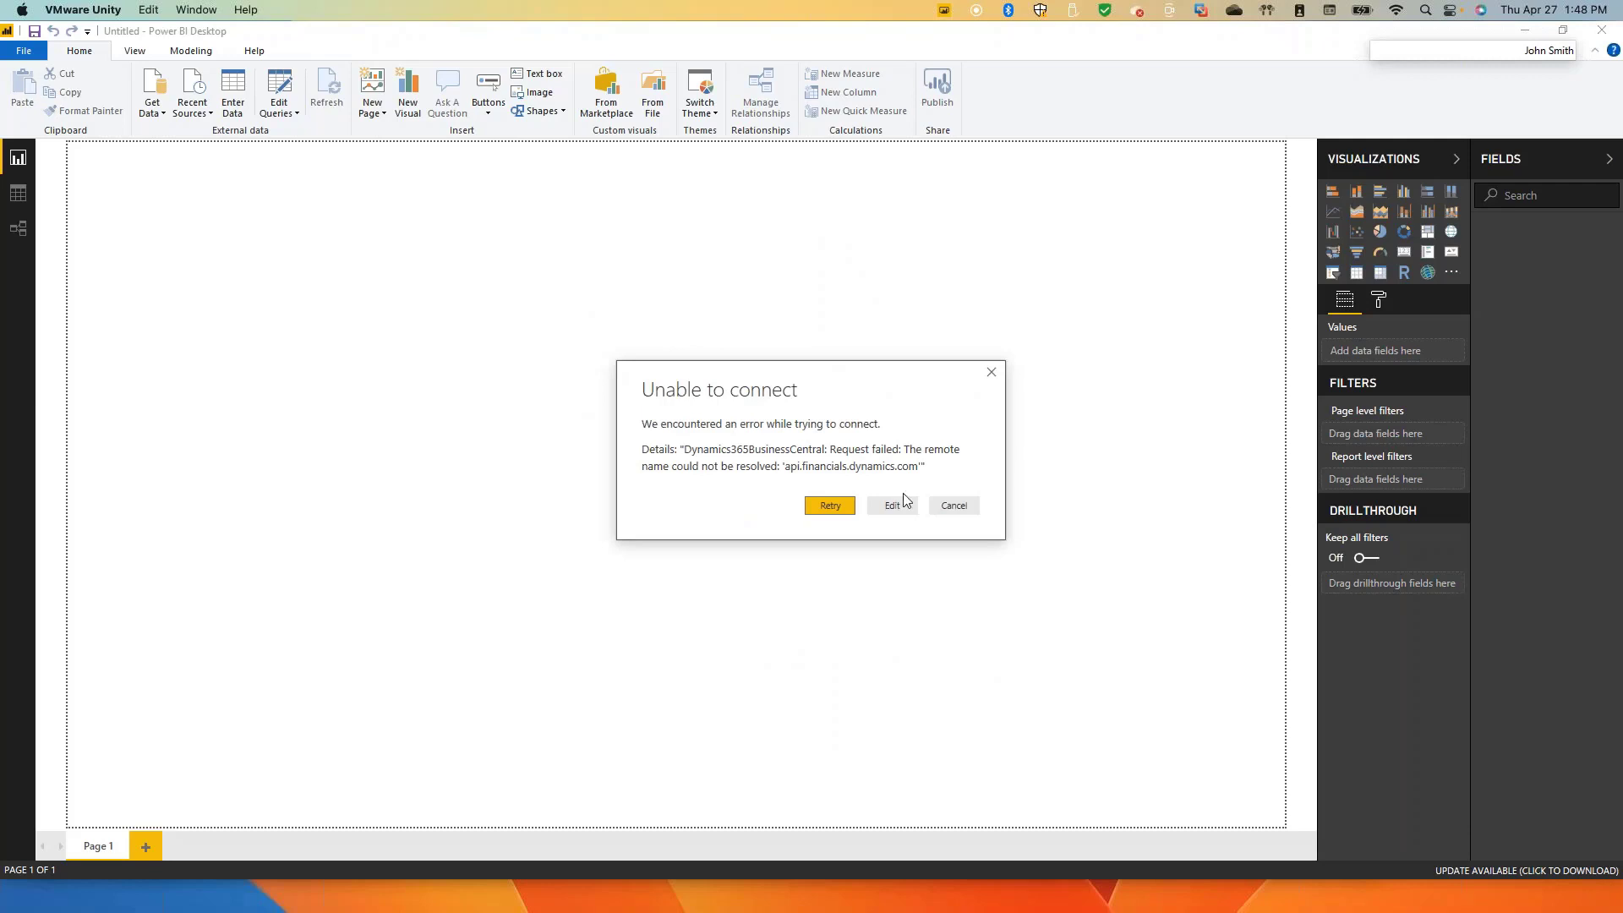
# Cancel the connection error and close Power BI Desktop without saving
pyautogui.click(954, 506)
pyautogui.click(1602, 30)
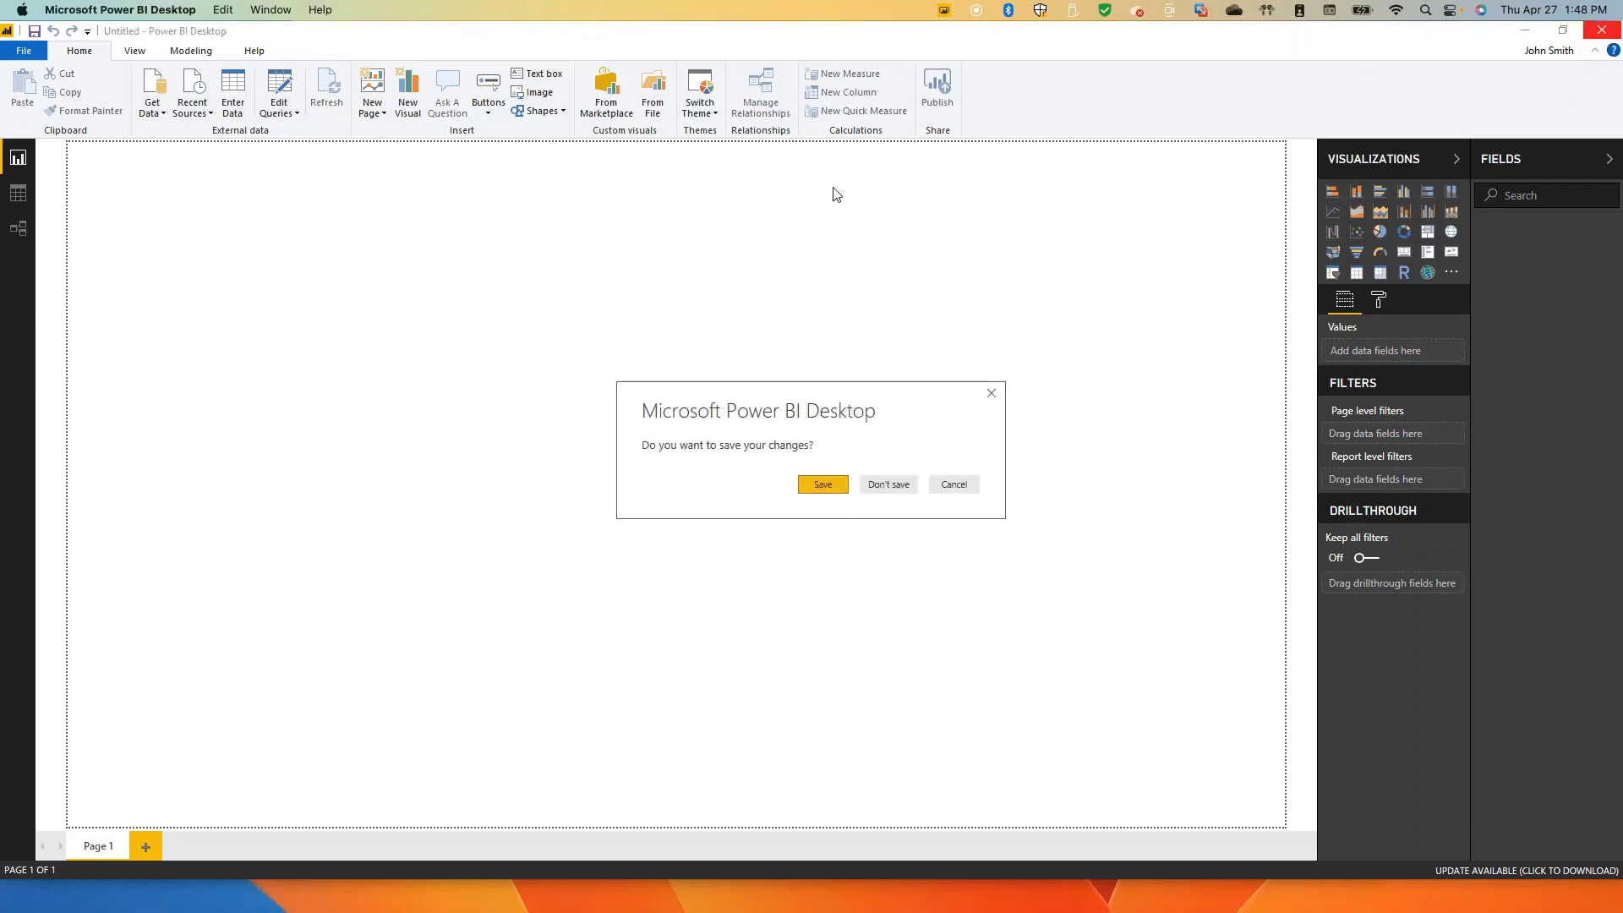
pyautogui.click(888, 485)
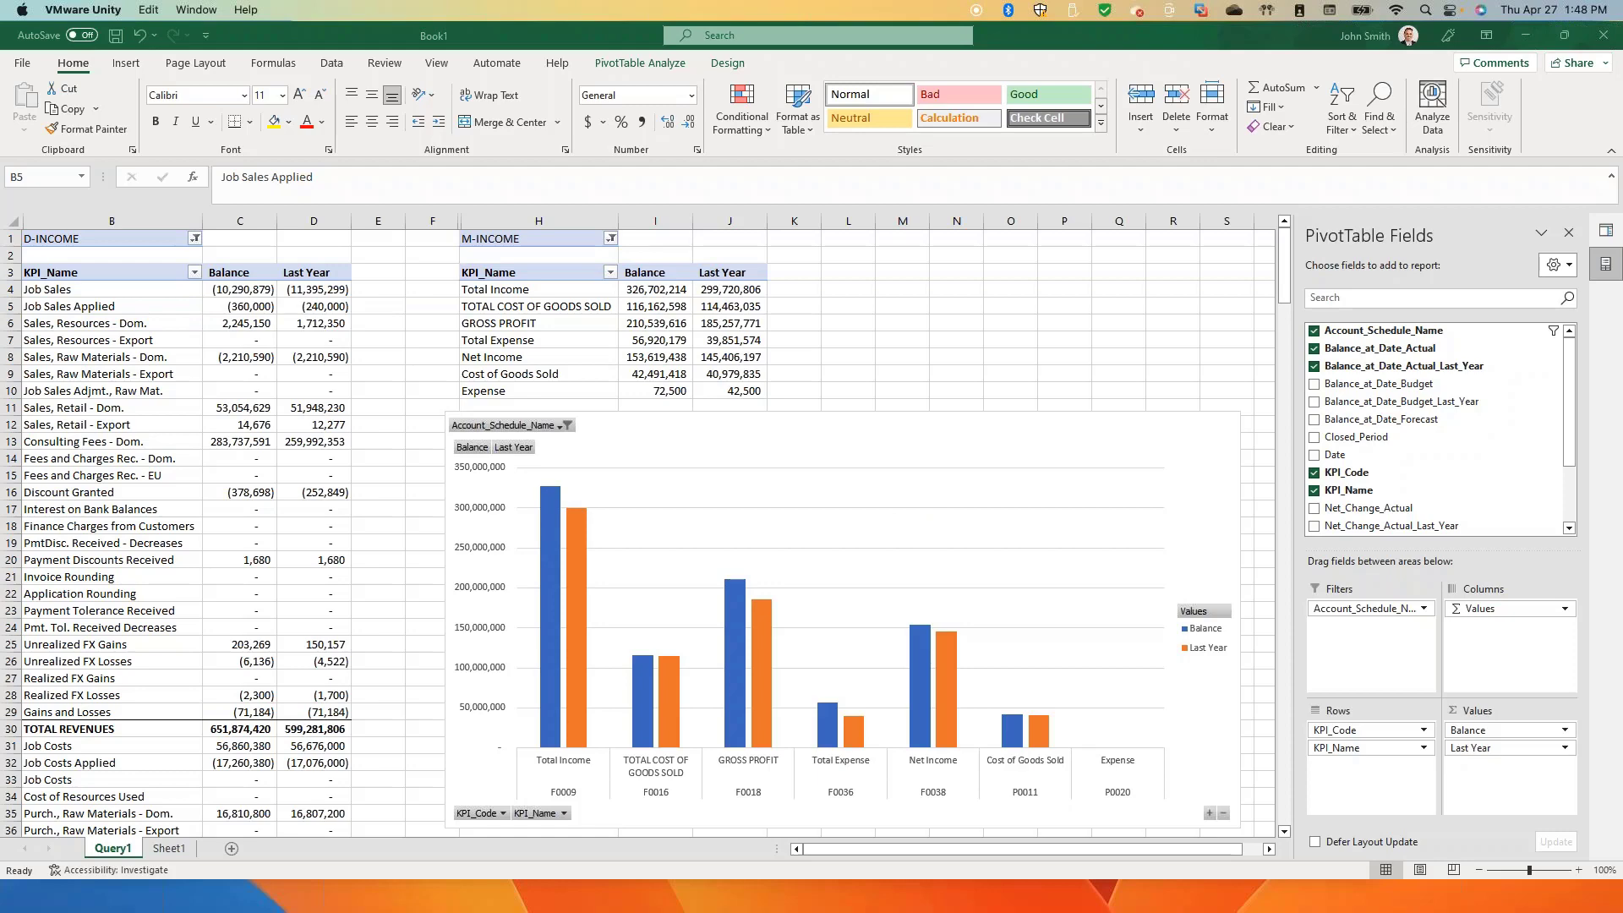
# In Chrome, open Power BI and show the net margins report's FinancialDashboard page
pyautogui.press('super+Tab')
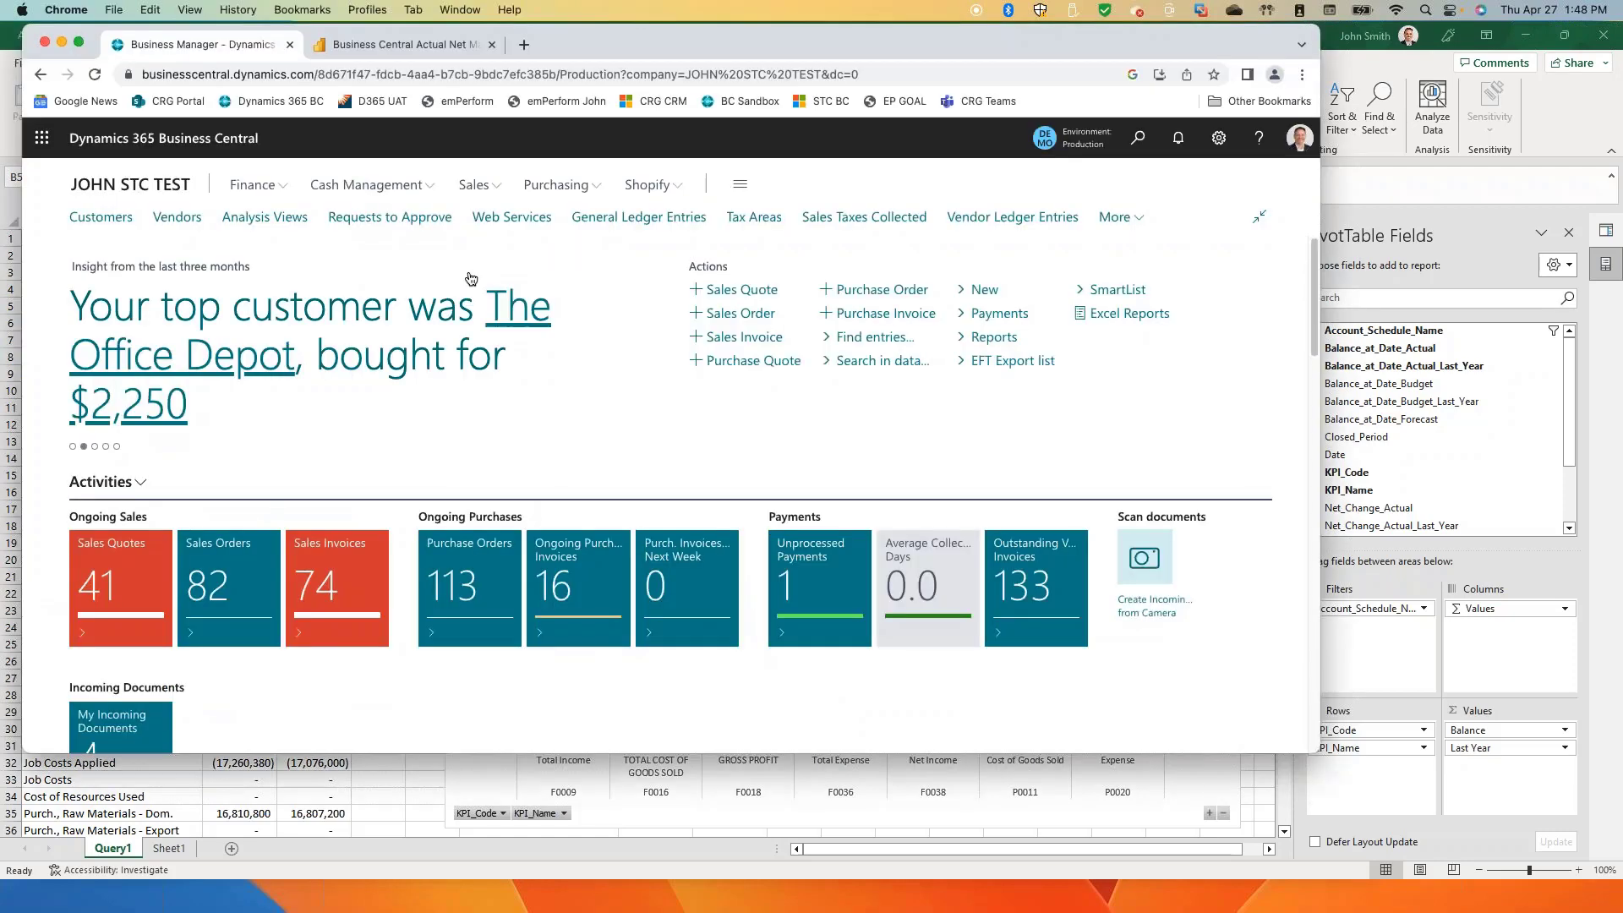
pyautogui.click(42, 139)
pyautogui.click(210, 445)
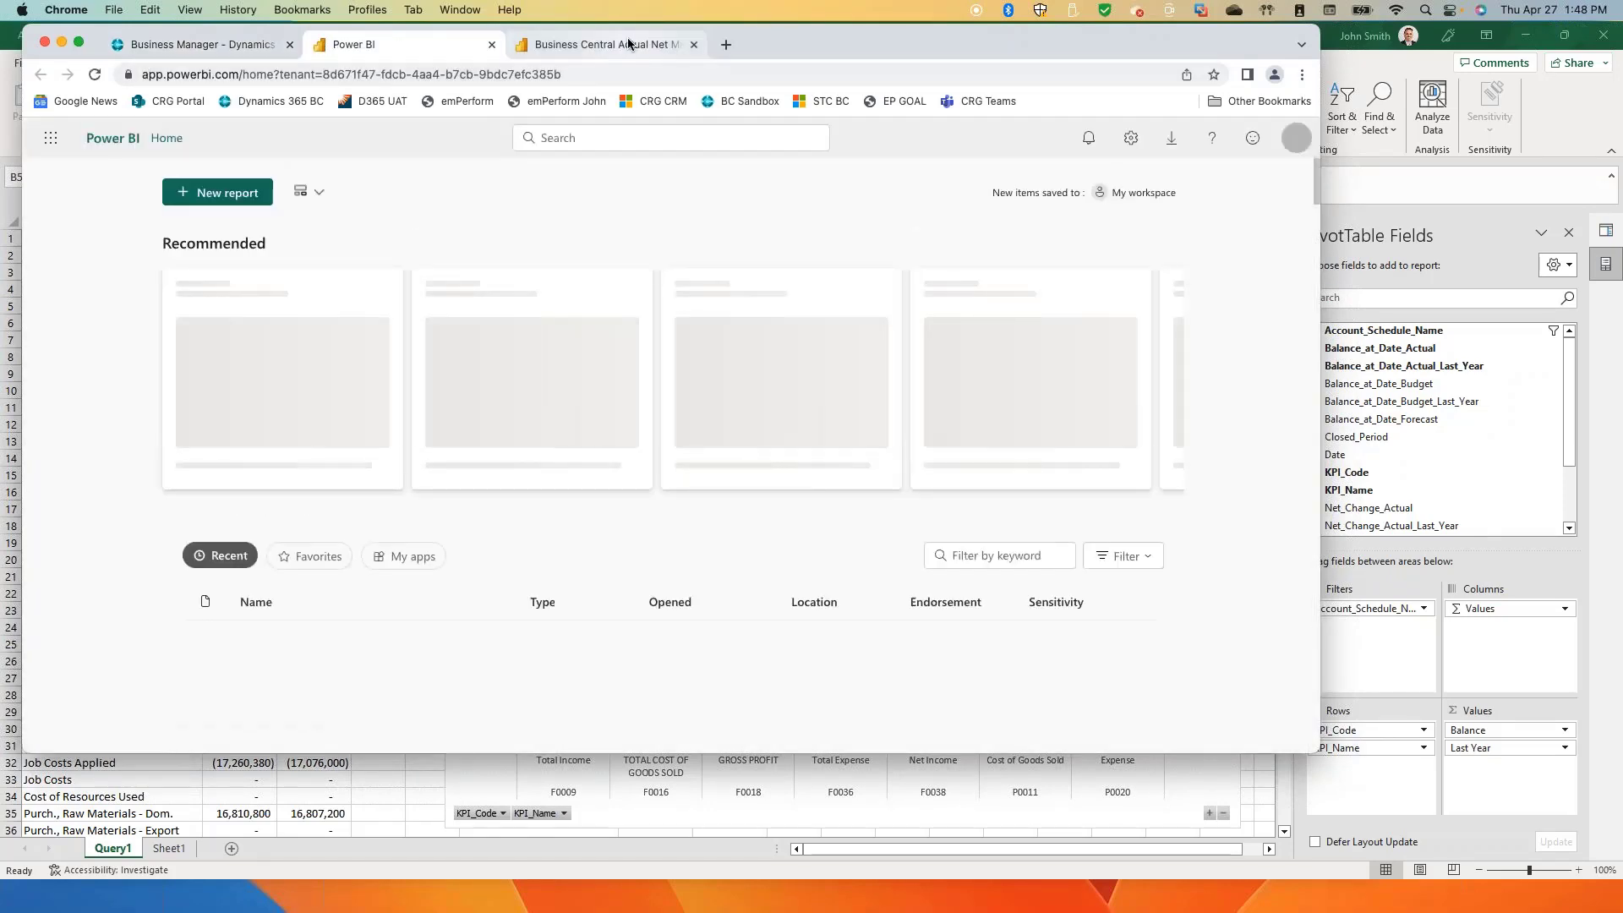
pyautogui.click(632, 44)
pyautogui.click(107, 256)
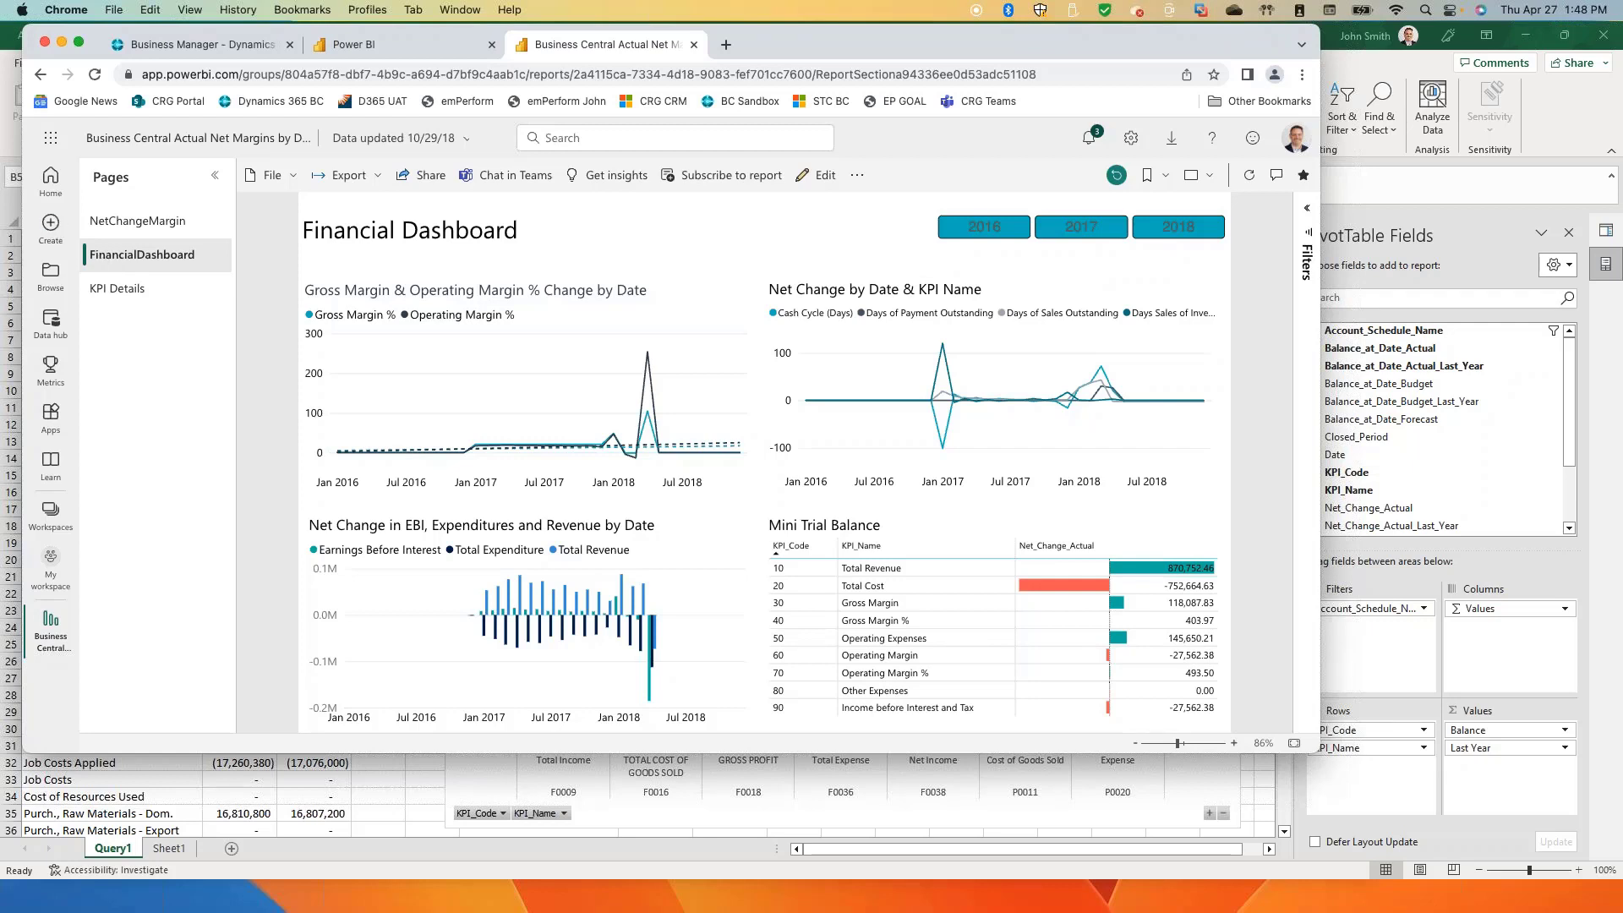
# Switch back from the browser to the virtual machine's Power BI Desktop
pyautogui.press('super+Tab')
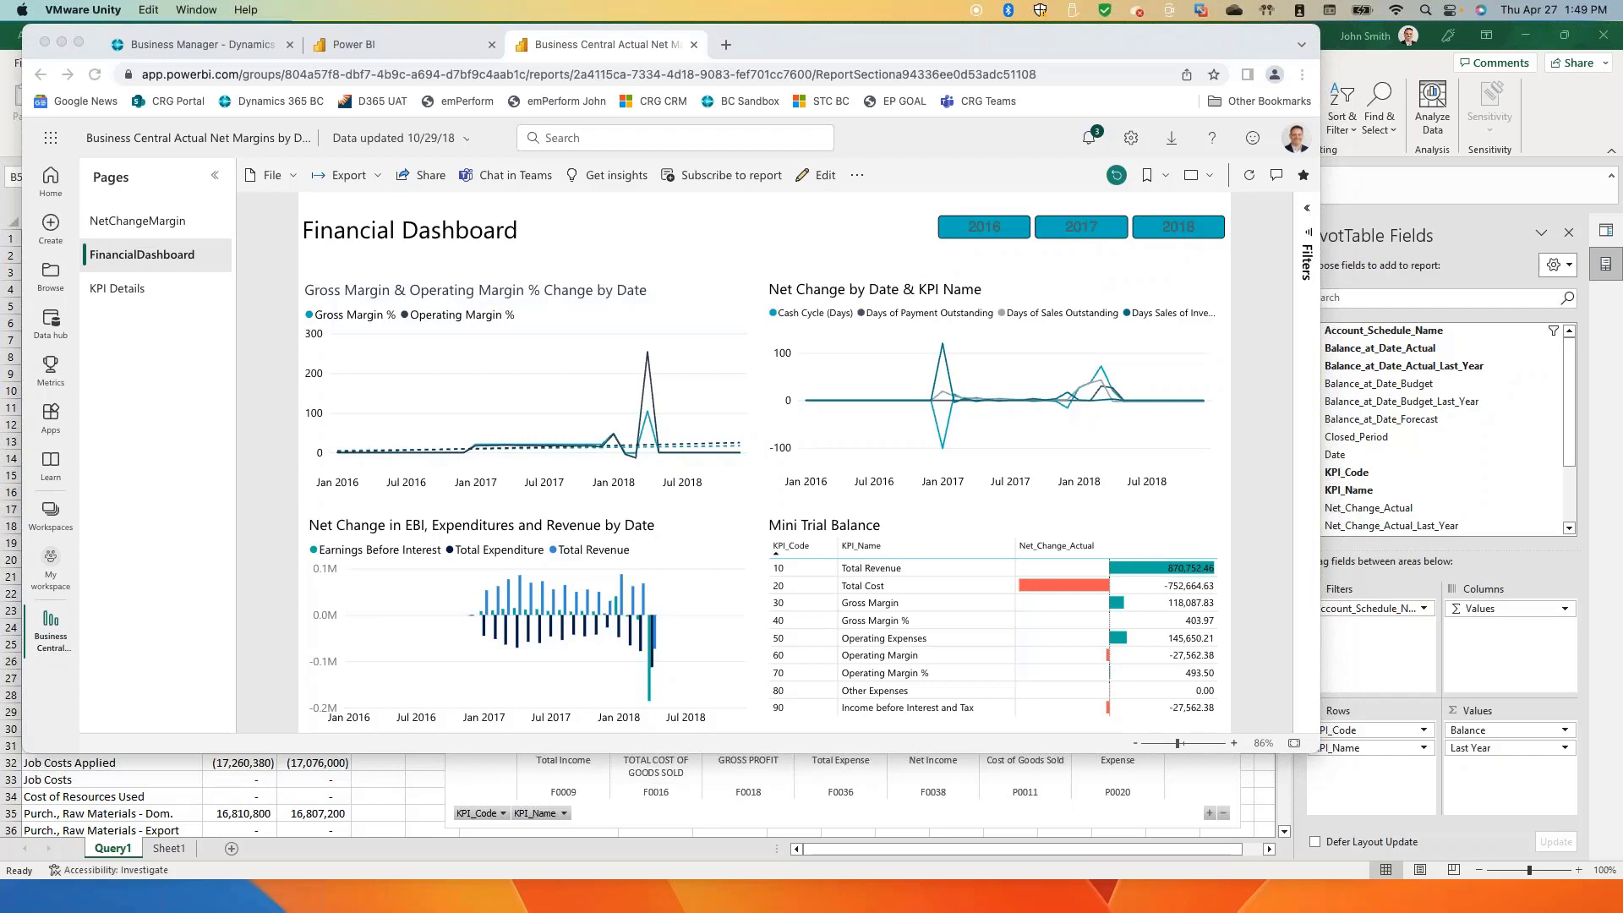
pyautogui.press('super+Tab')
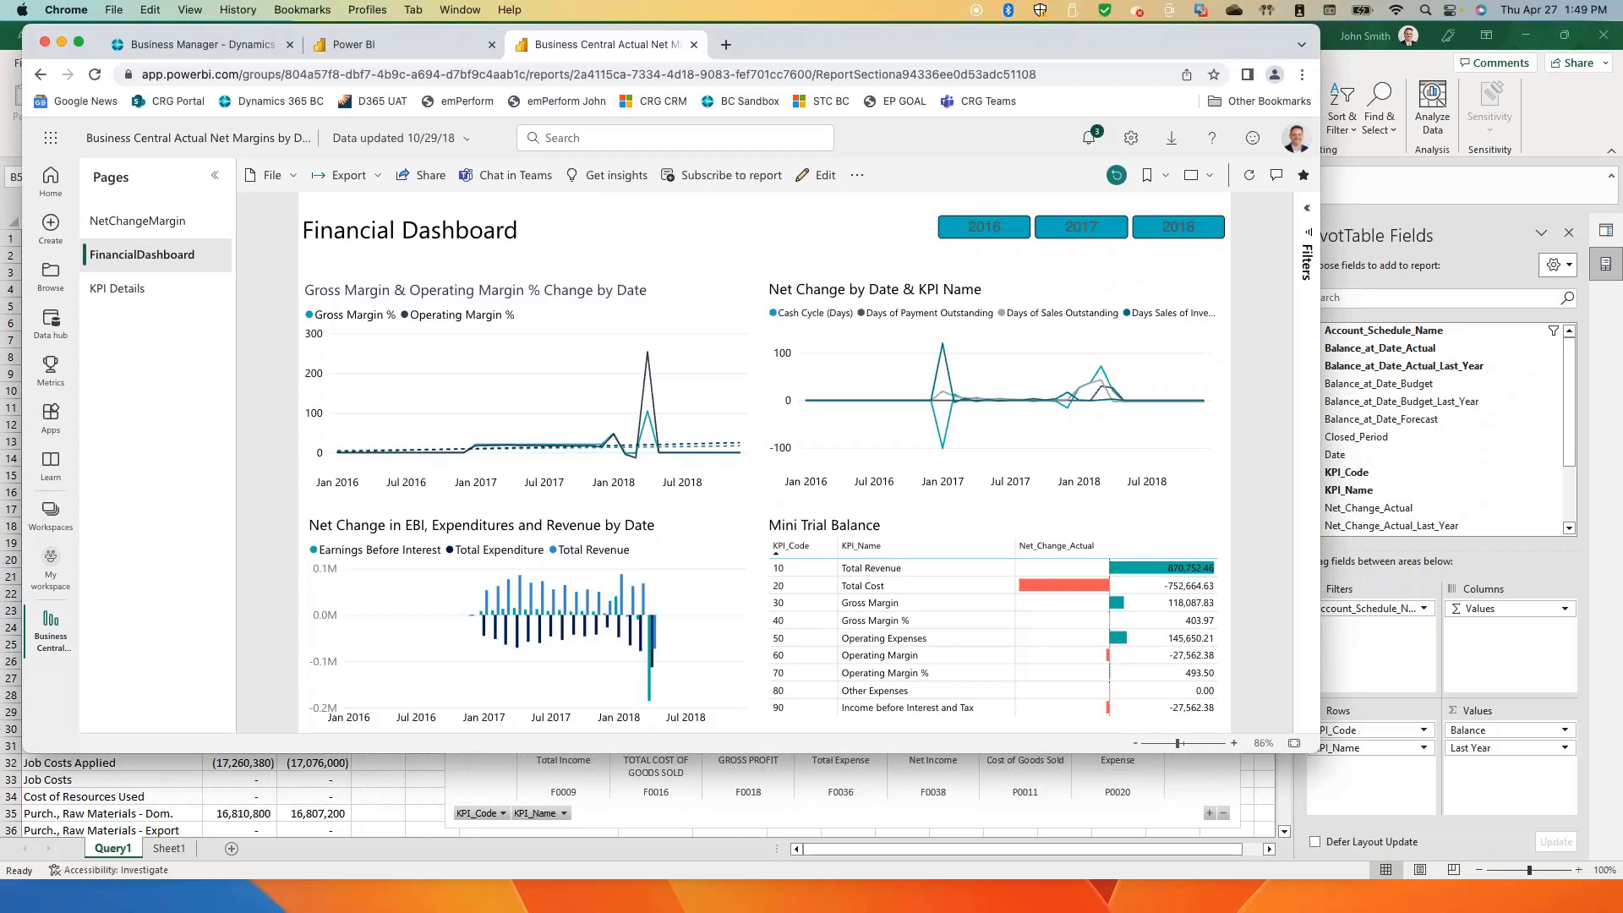
pyautogui.press('super+Tab')
pyautogui.press('super+Tab')
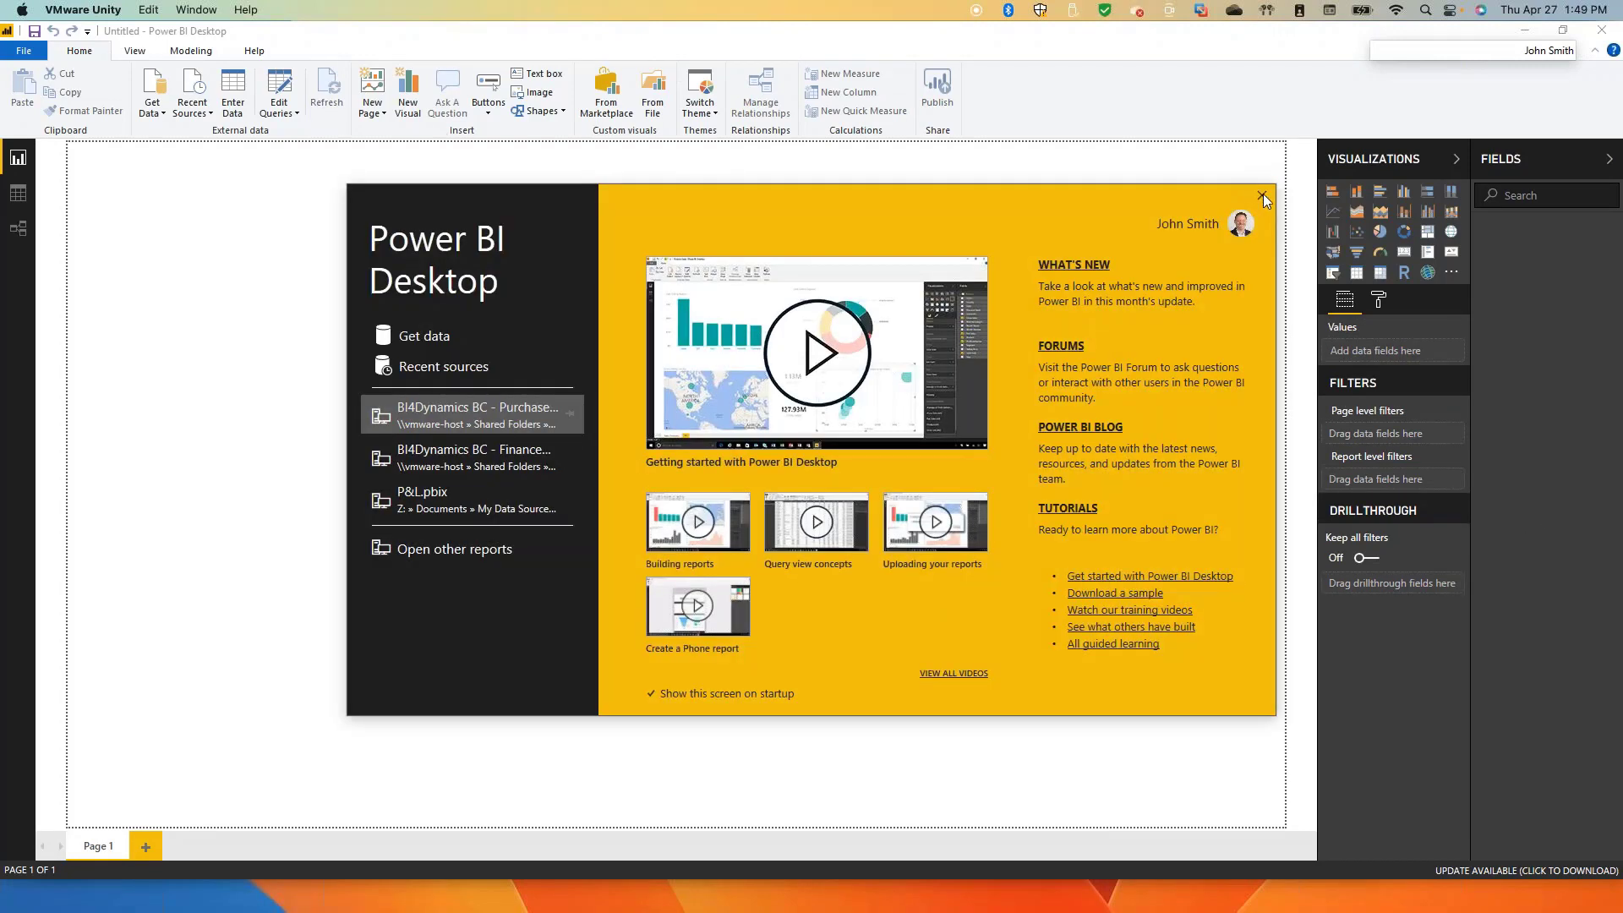
# Dismiss the start screen and install the Power BI Desktop update through Microsoft Store
pyautogui.click(1262, 195)
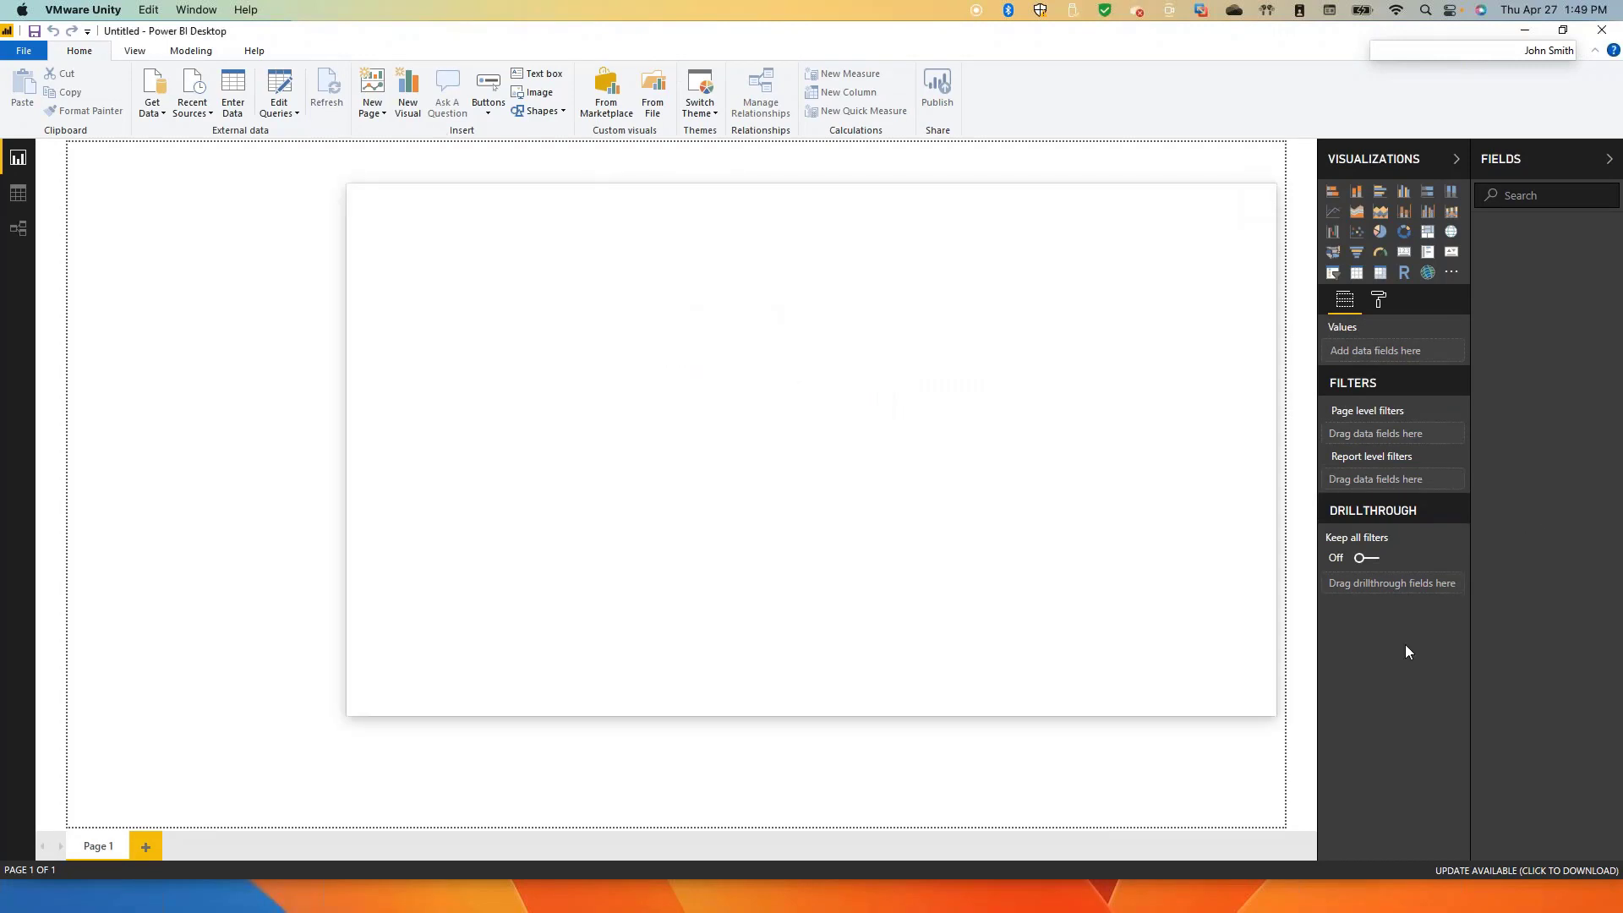
pyautogui.click(1492, 872)
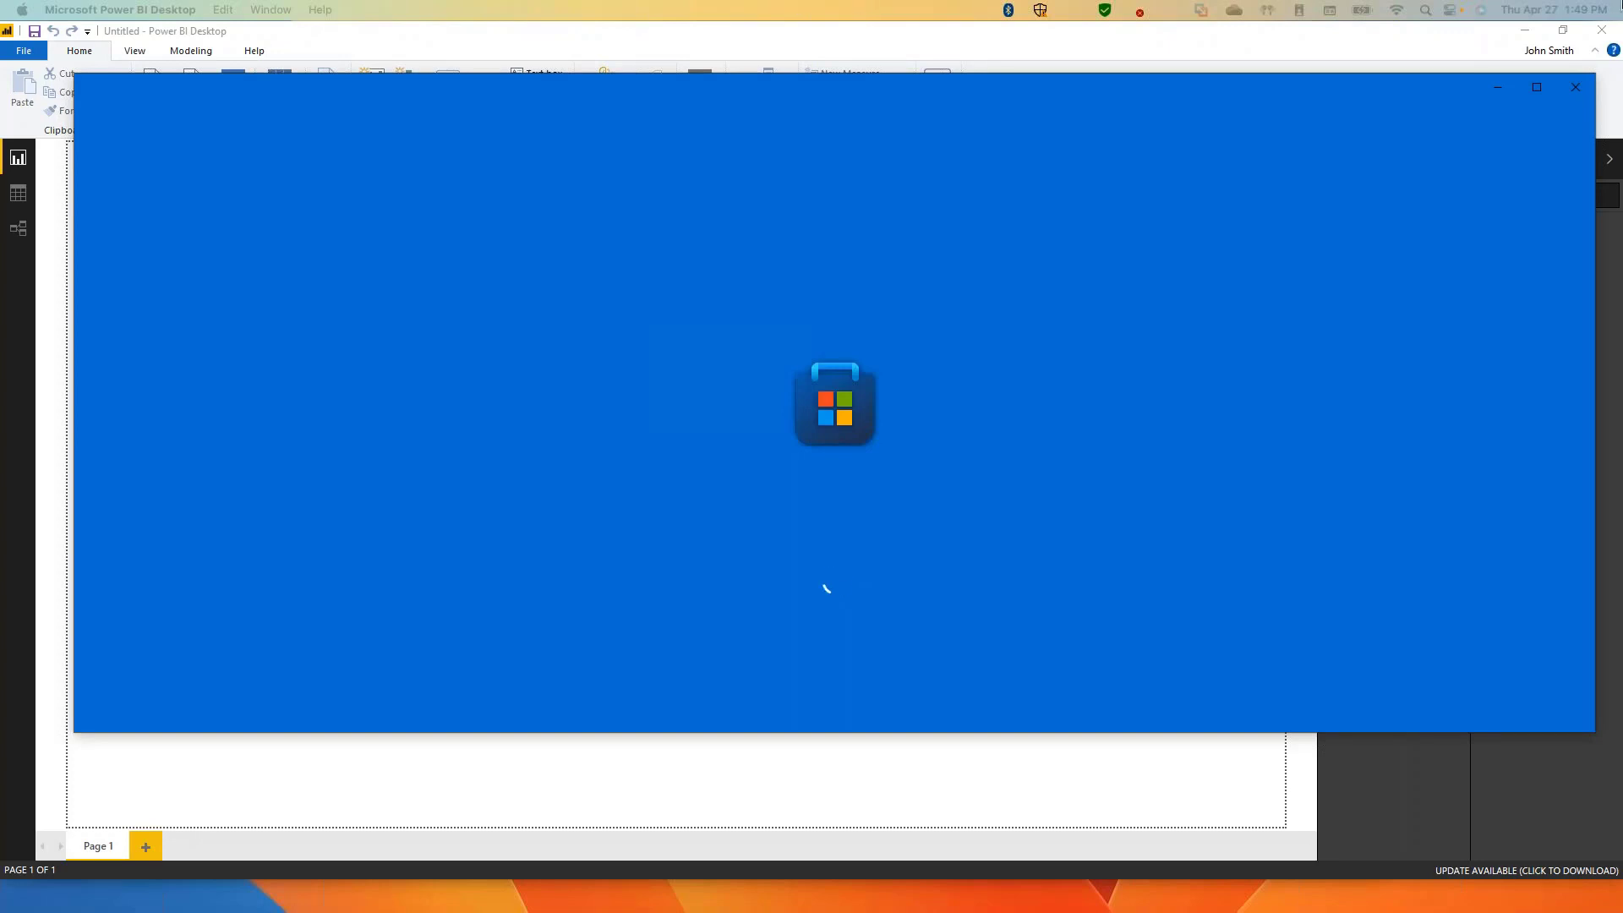
pyautogui.click(1413, 83)
pyautogui.moveTo(1412, 83); pyautogui.dragTo(1364, 86)
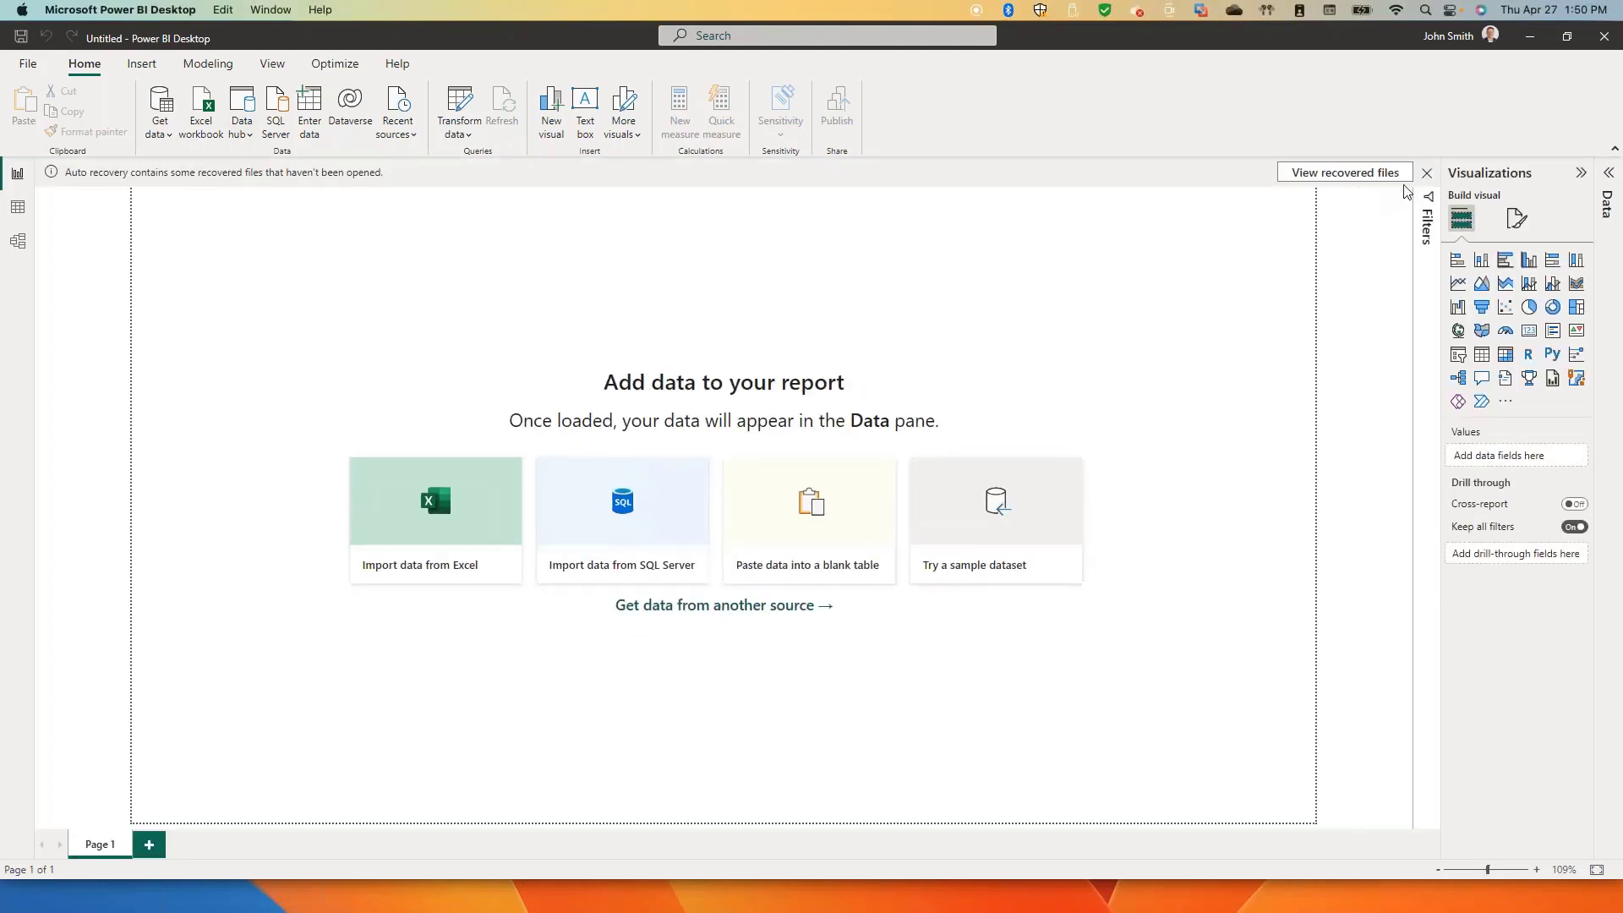
# Remove the recovered files, then connect using the Dynamics 365 Business Central Online Services connector
pyautogui.click(1426, 172)
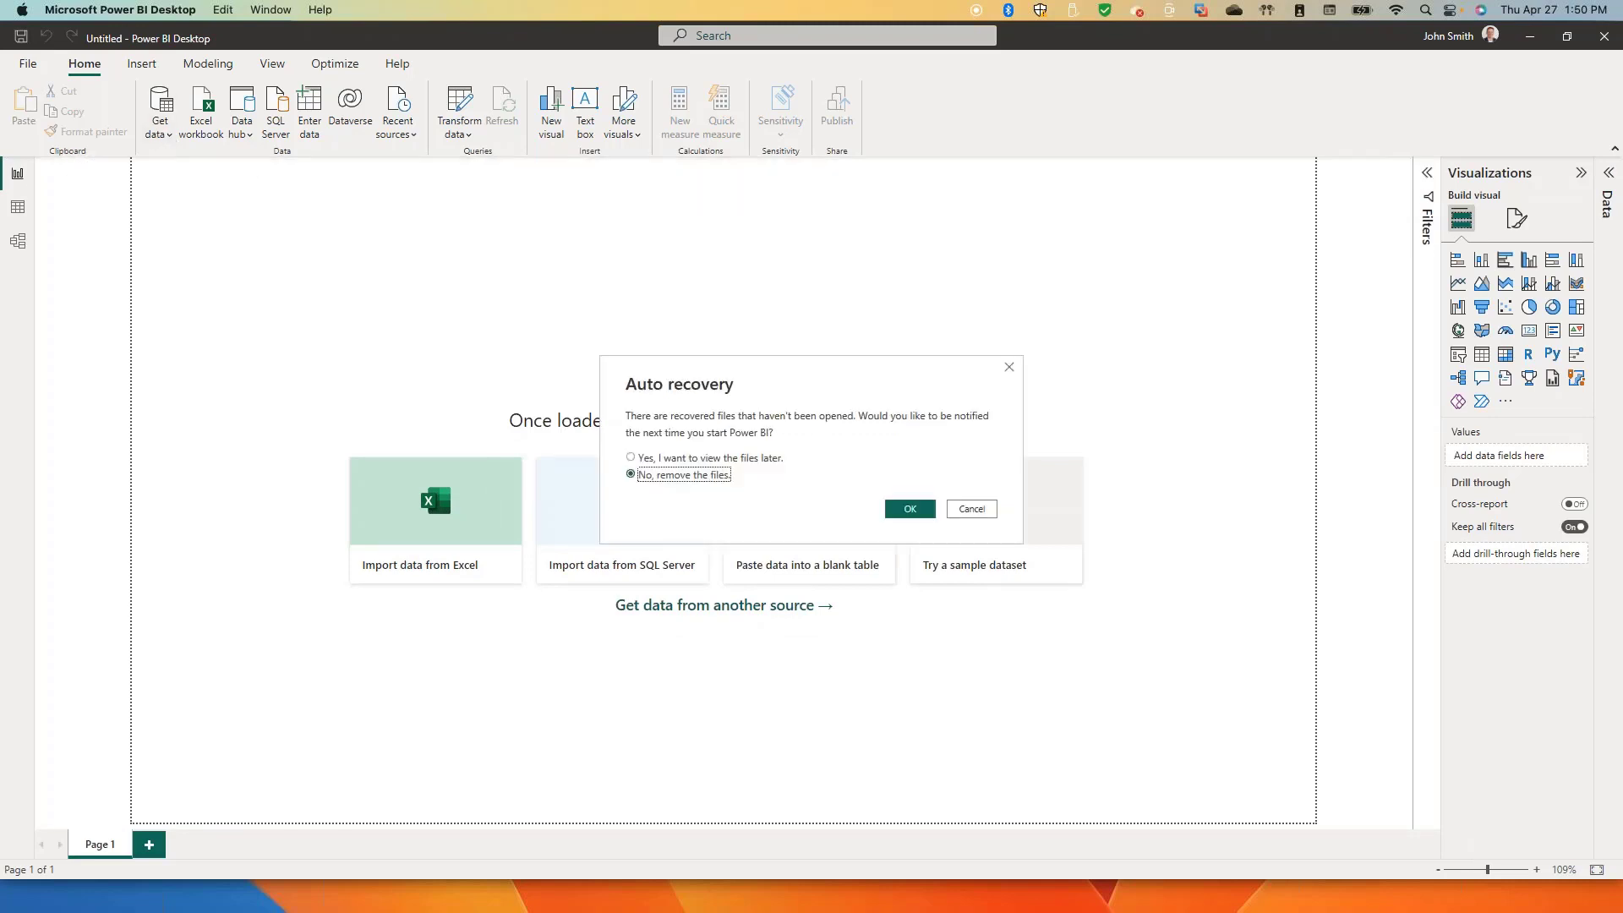
pyautogui.click(916, 510)
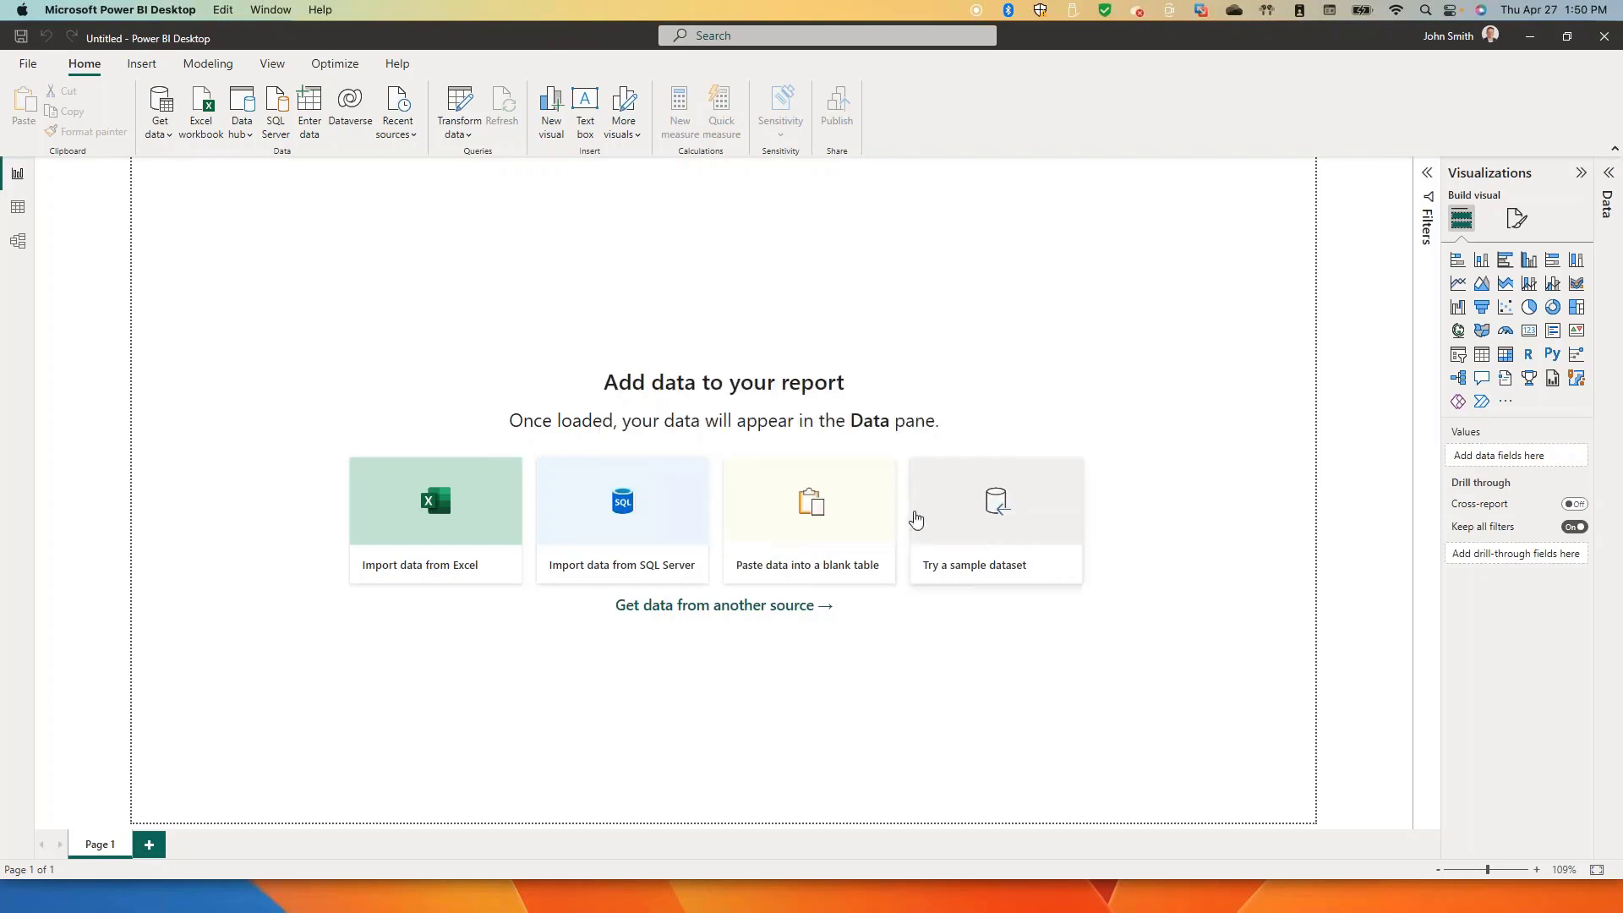
pyautogui.click(160, 127)
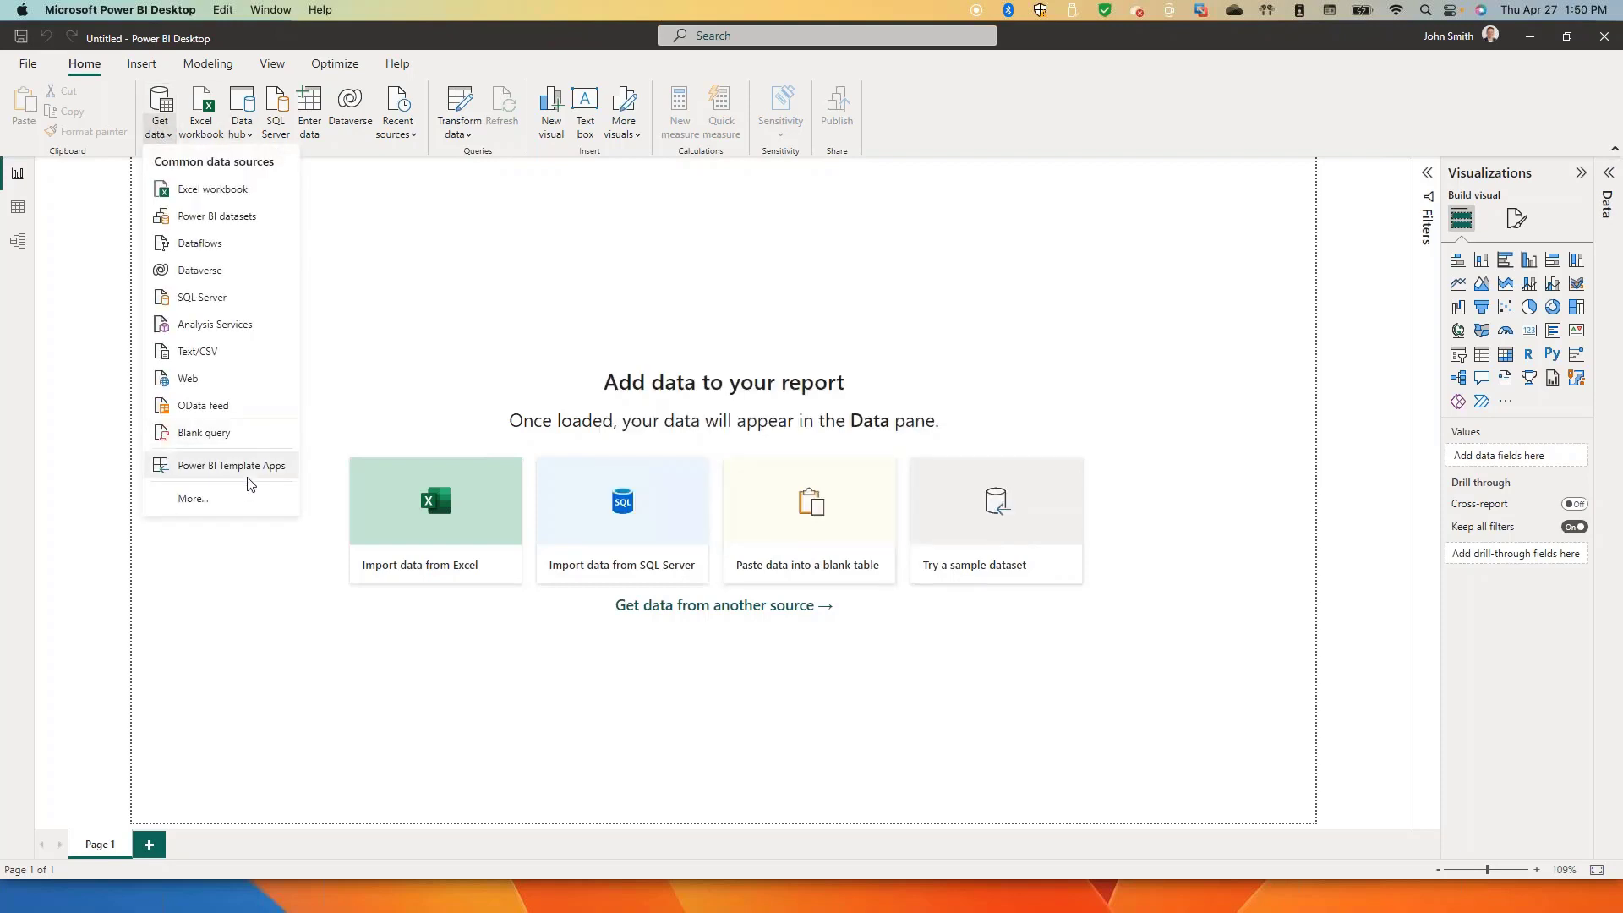
pyautogui.click(213, 500)
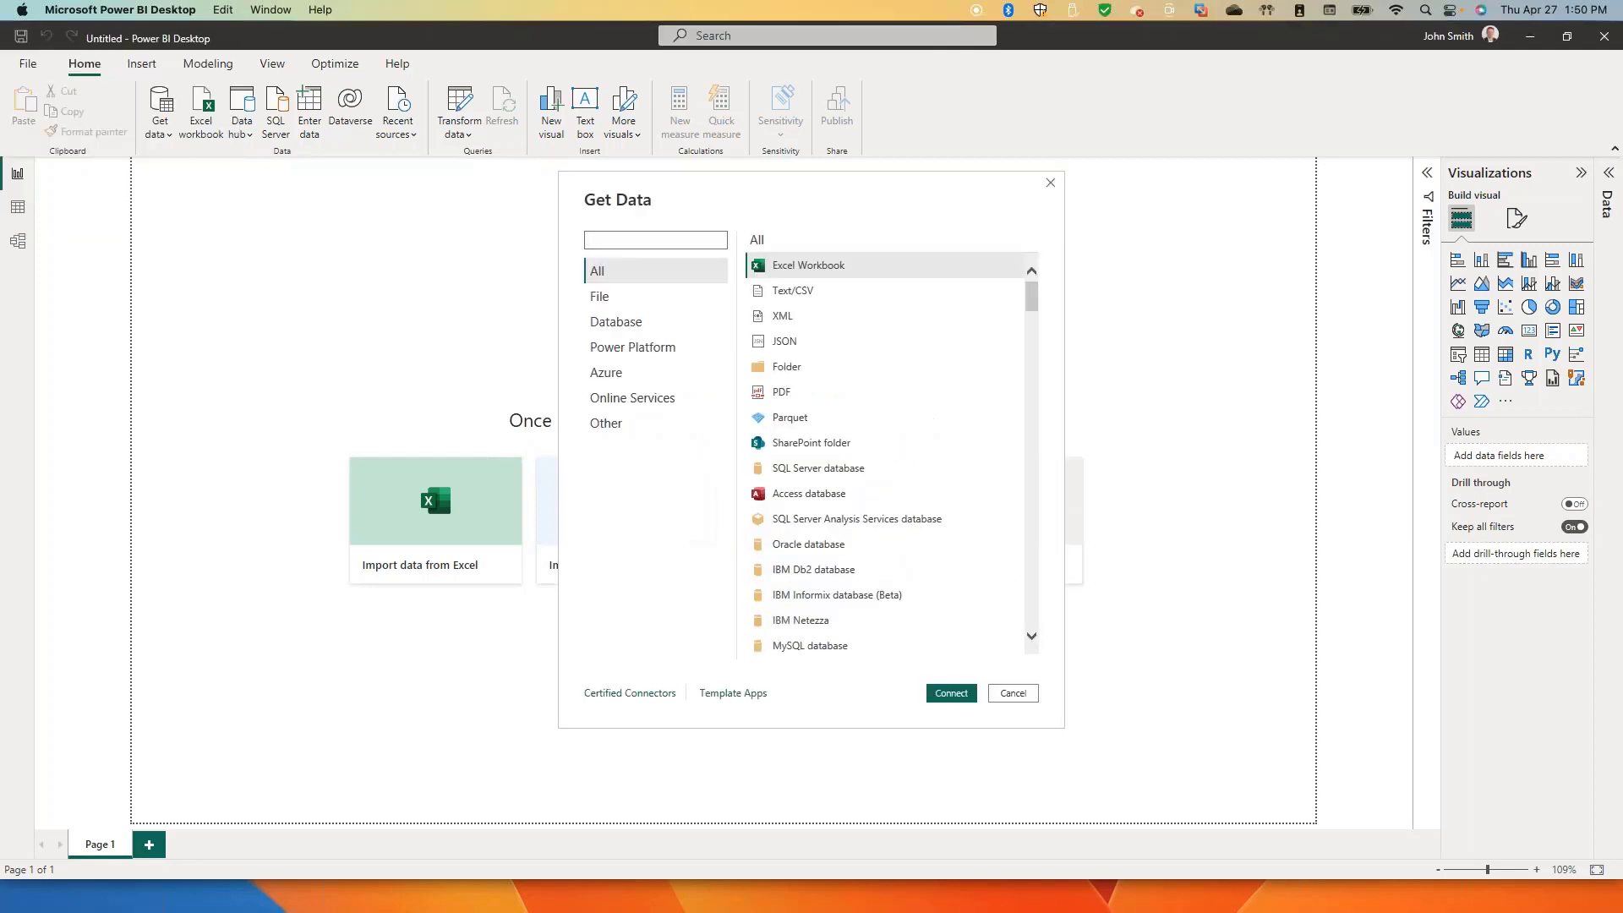
pyautogui.click(633, 398)
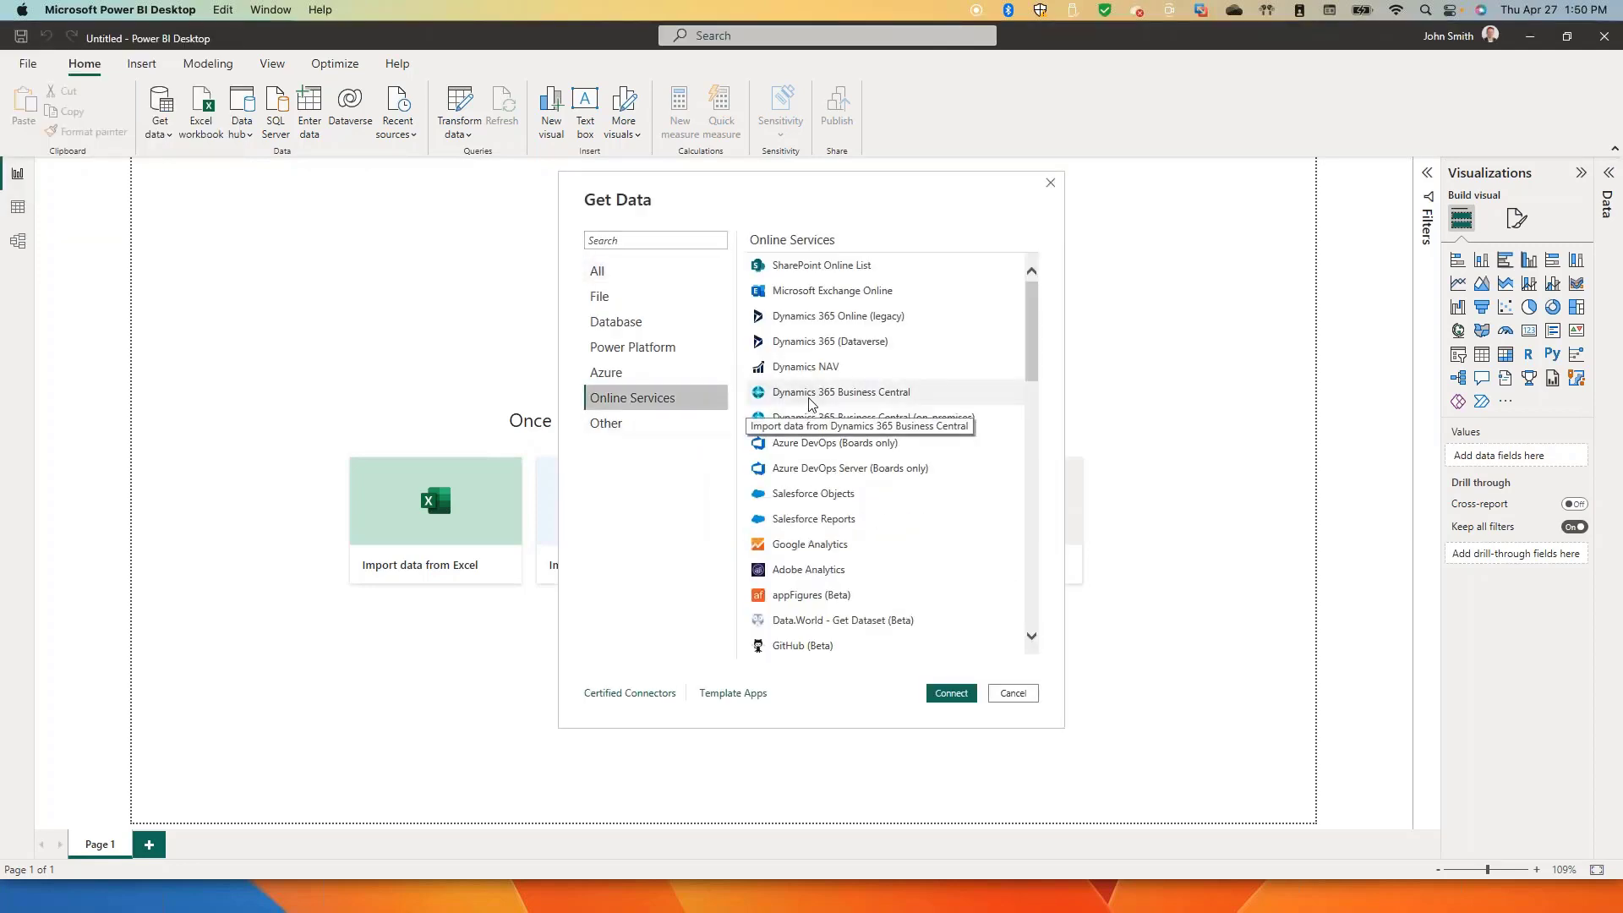
pyautogui.scroll(-1, 812, 389)
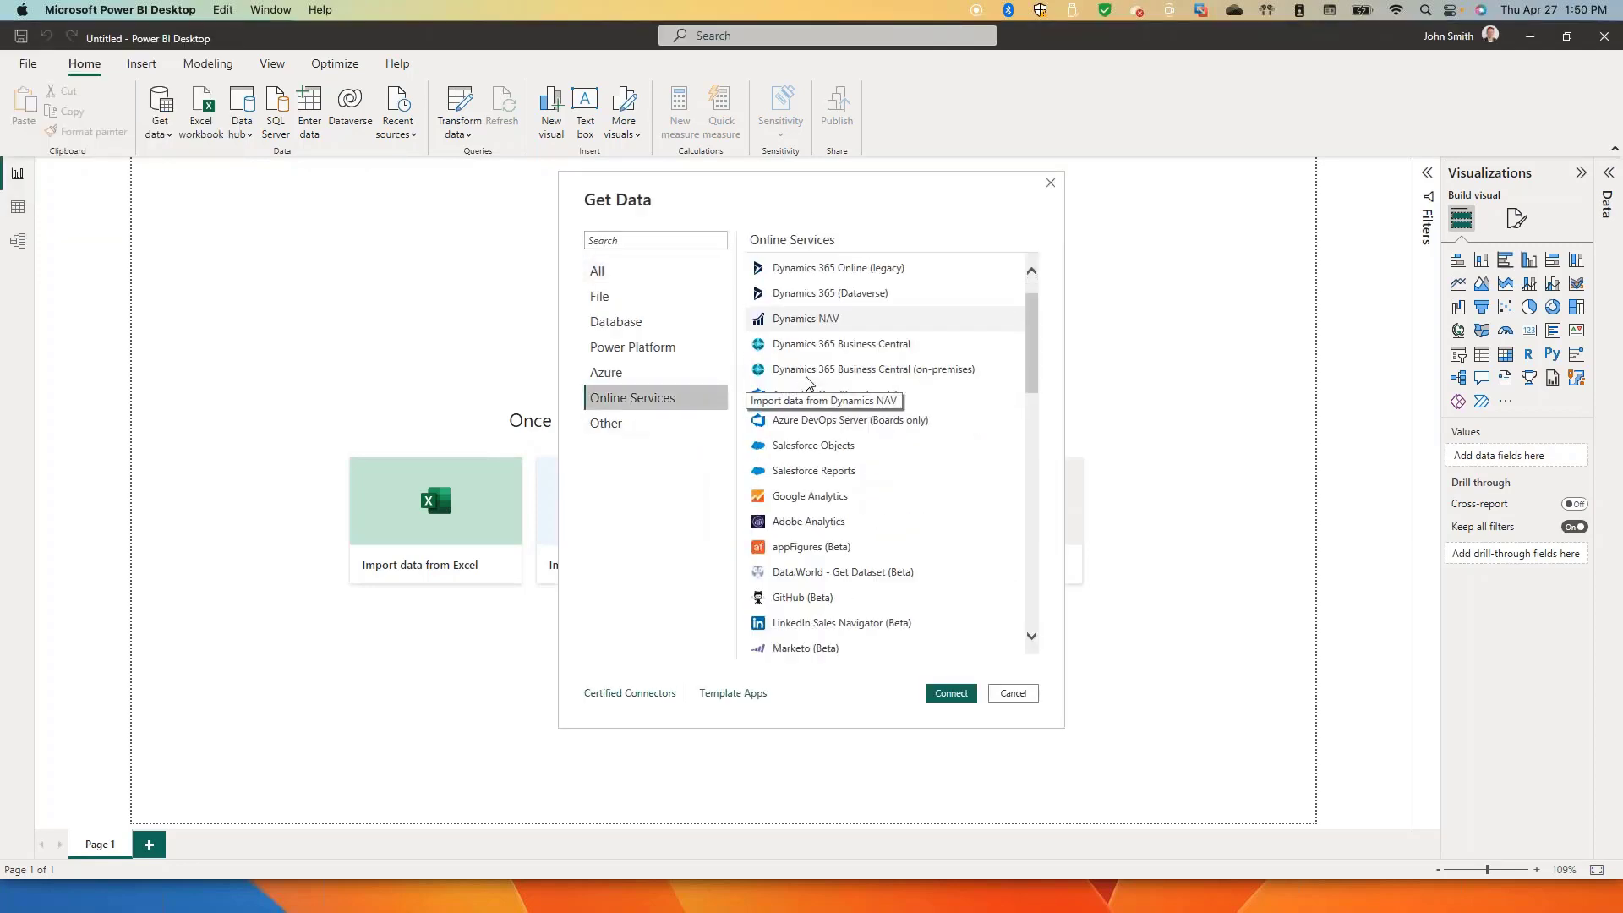
pyautogui.click(826, 338)
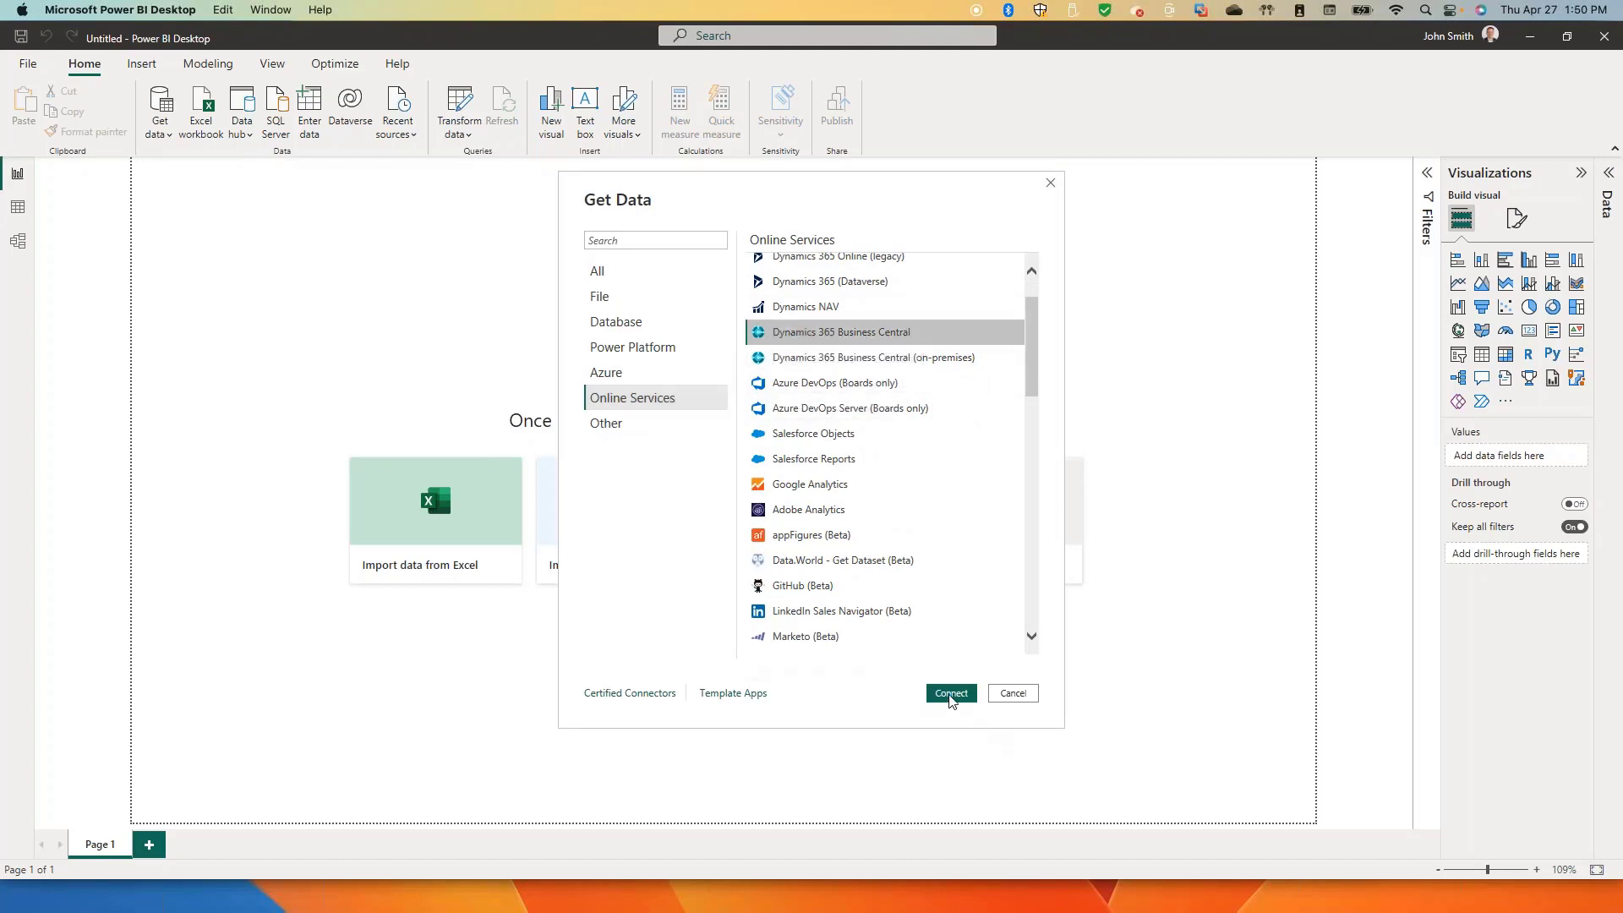
pyautogui.click(951, 693)
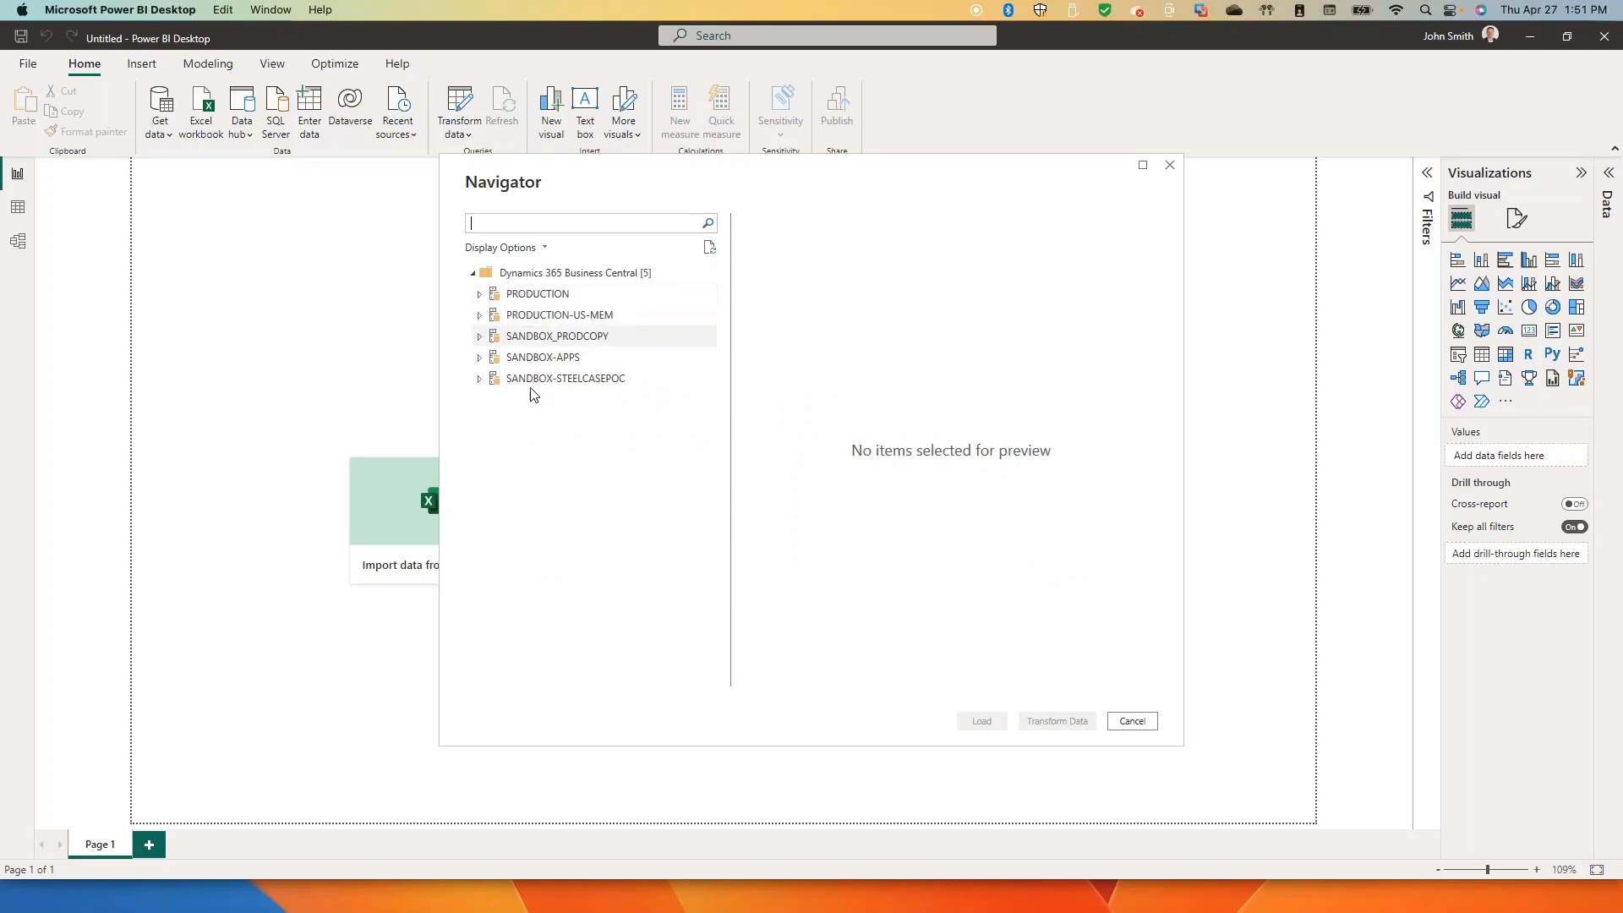
# Expand PRODUCTION, the STC test company, Web Services (legacy) and Standard APIs v2.0 in Navigator
pyautogui.click(530, 293)
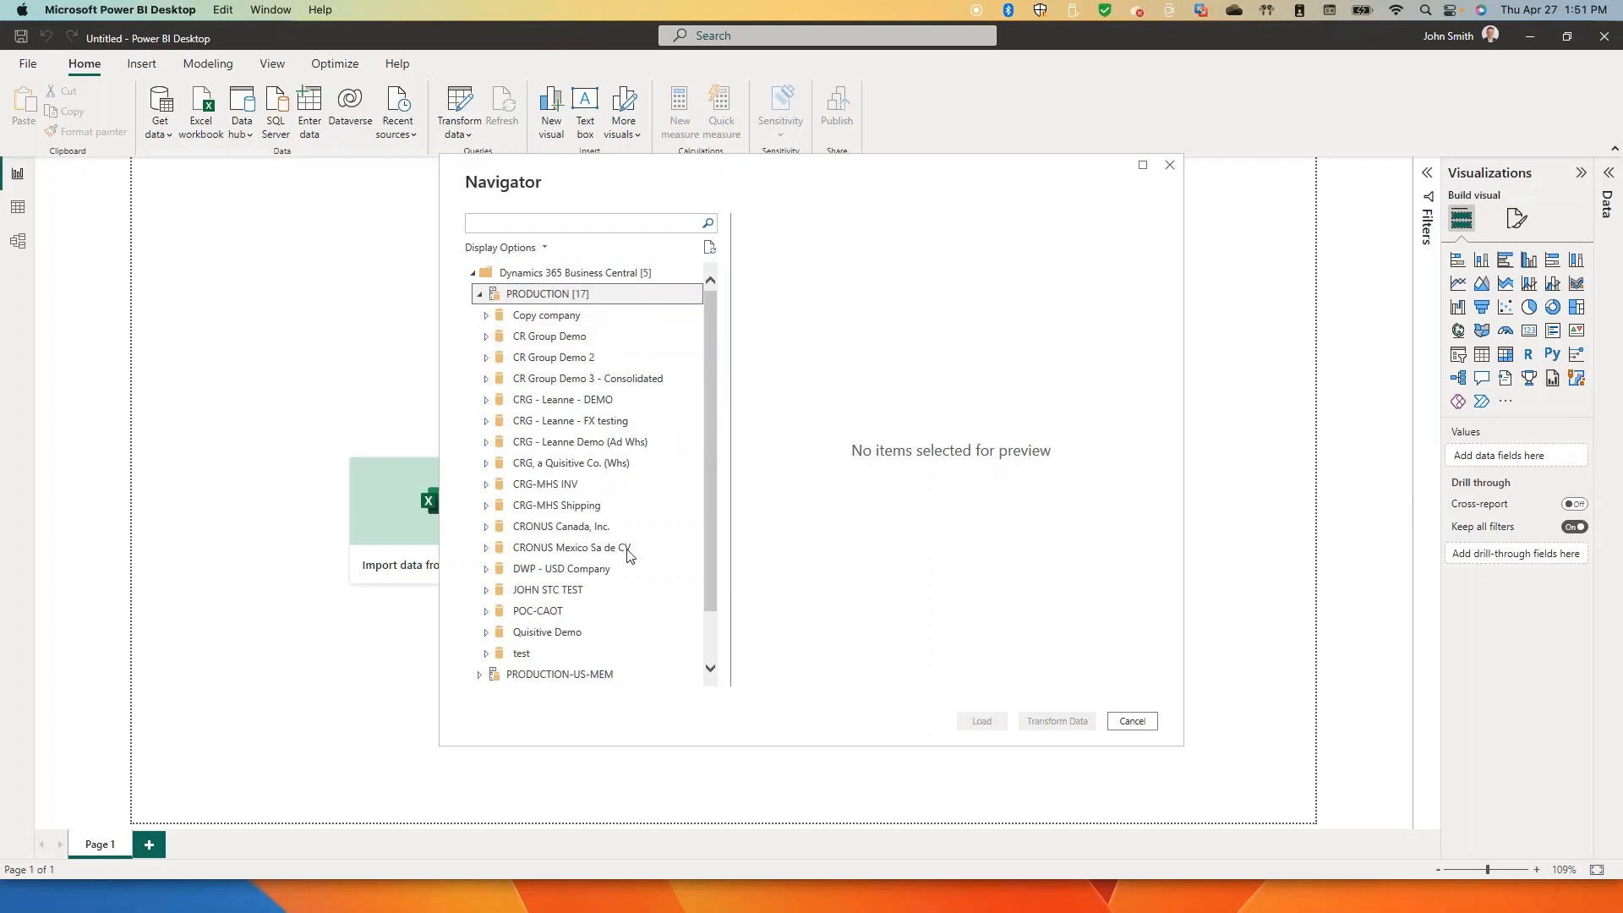
pyautogui.click(487, 589)
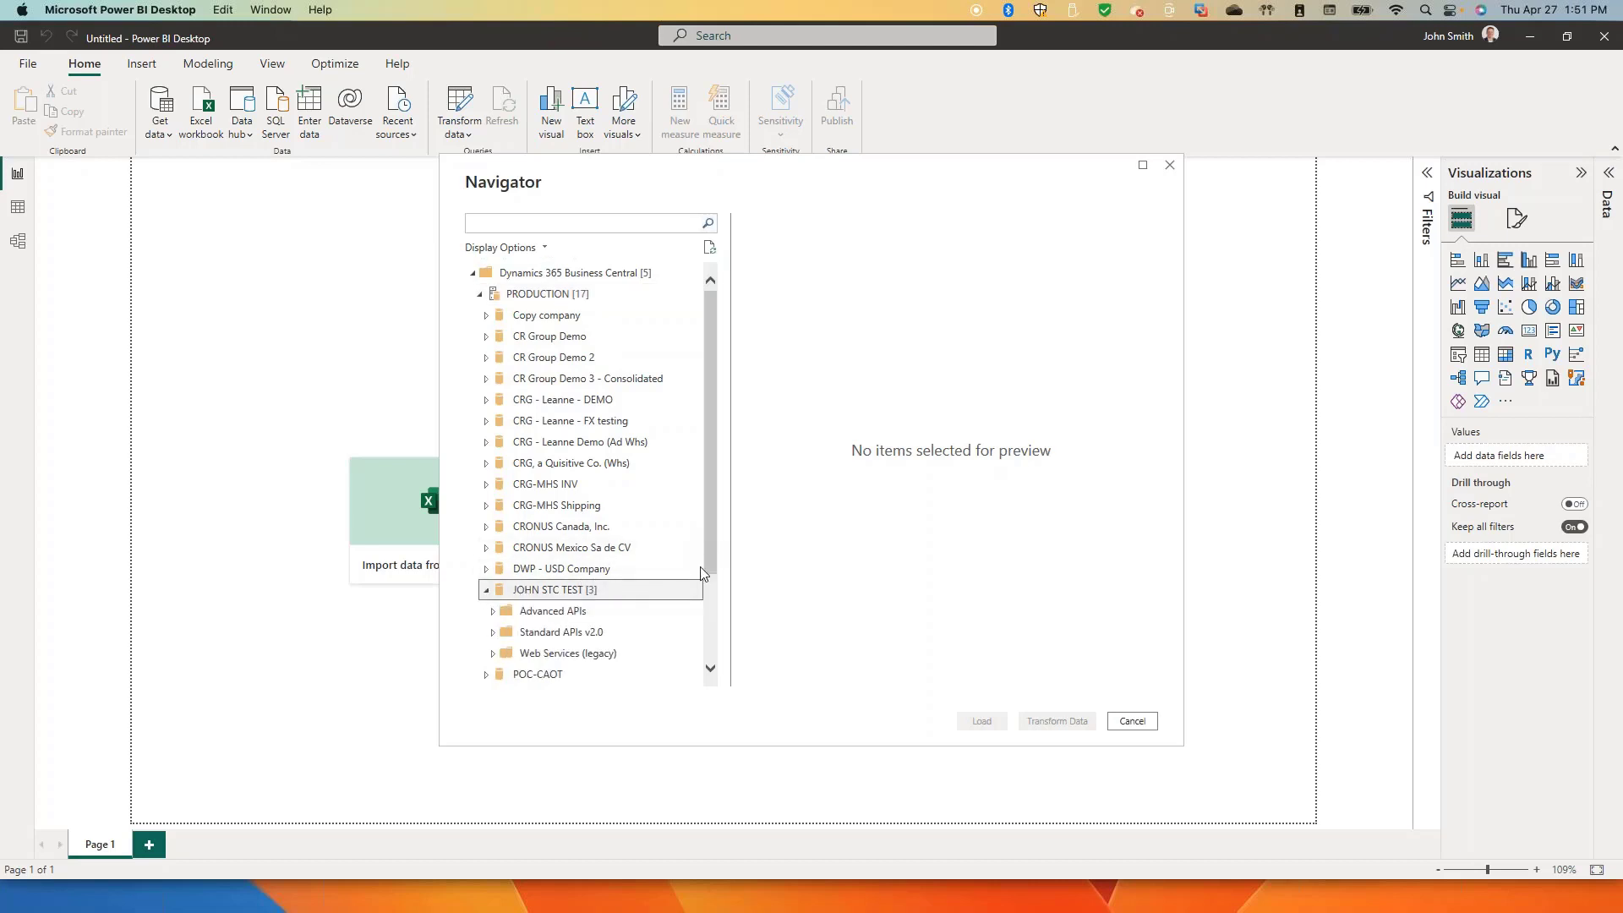
pyautogui.scroll(-2, 700, 574)
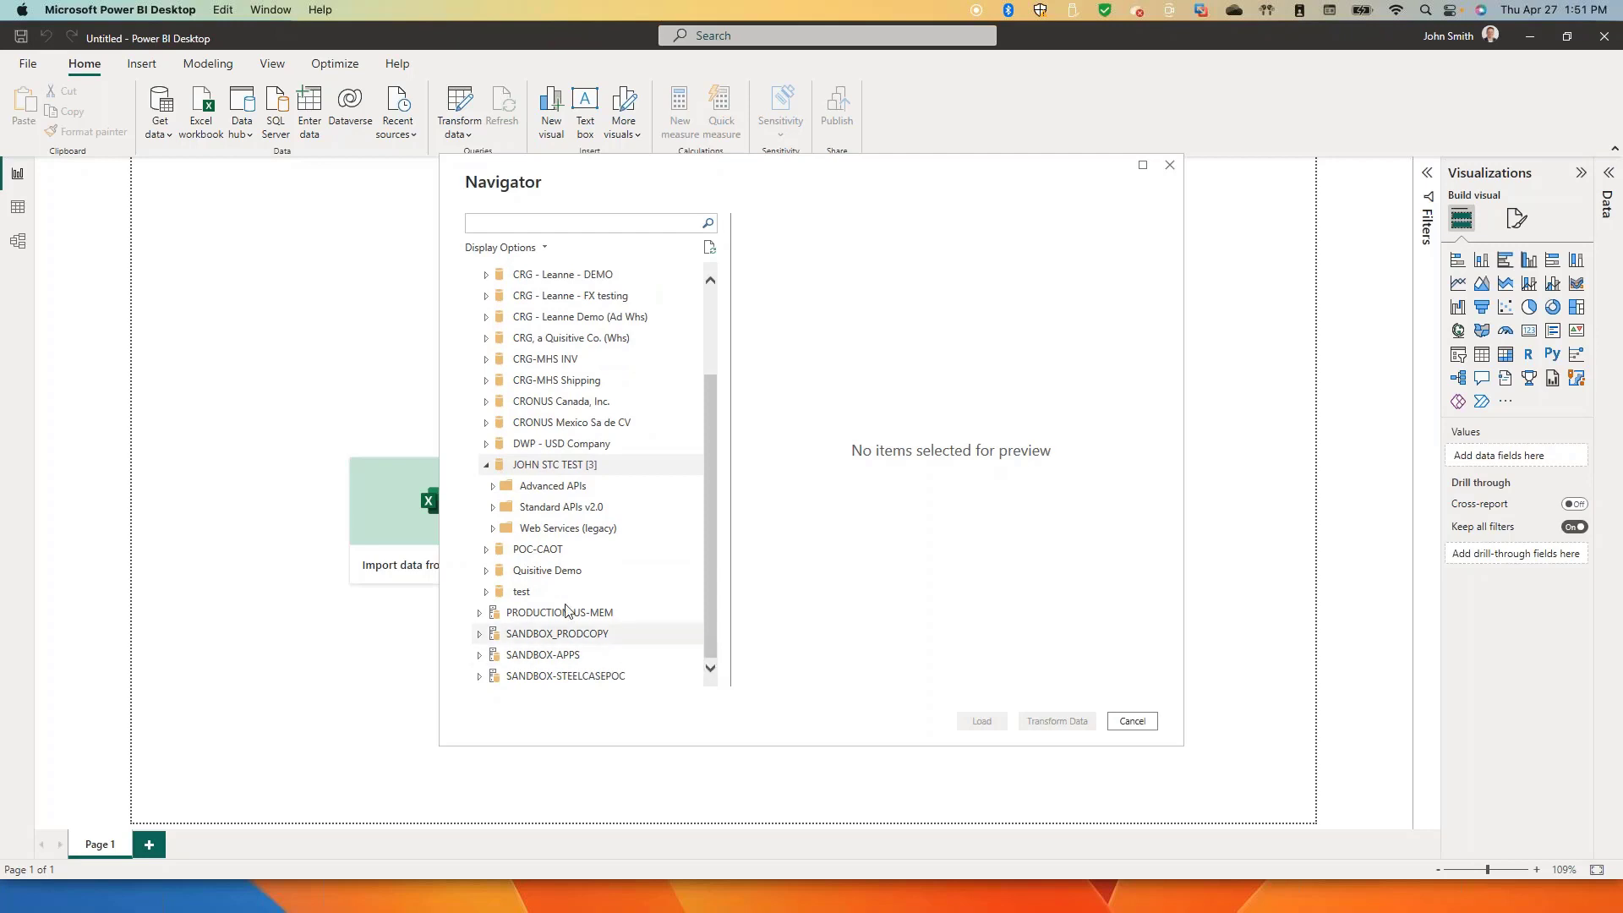
pyautogui.click(502, 529)
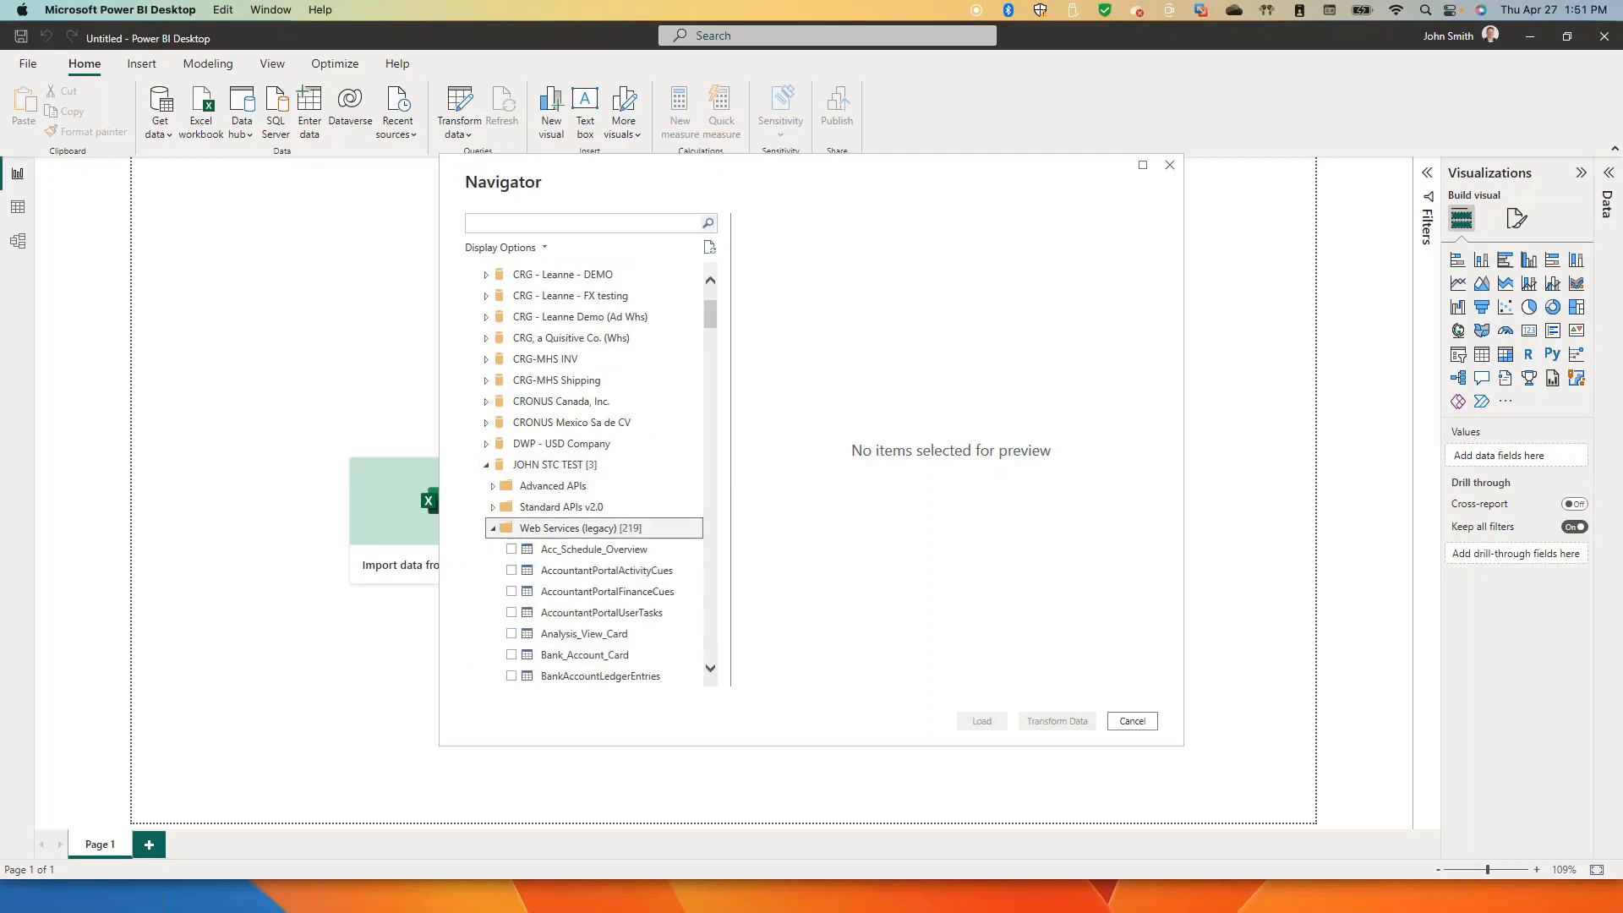
pyautogui.click(493, 507)
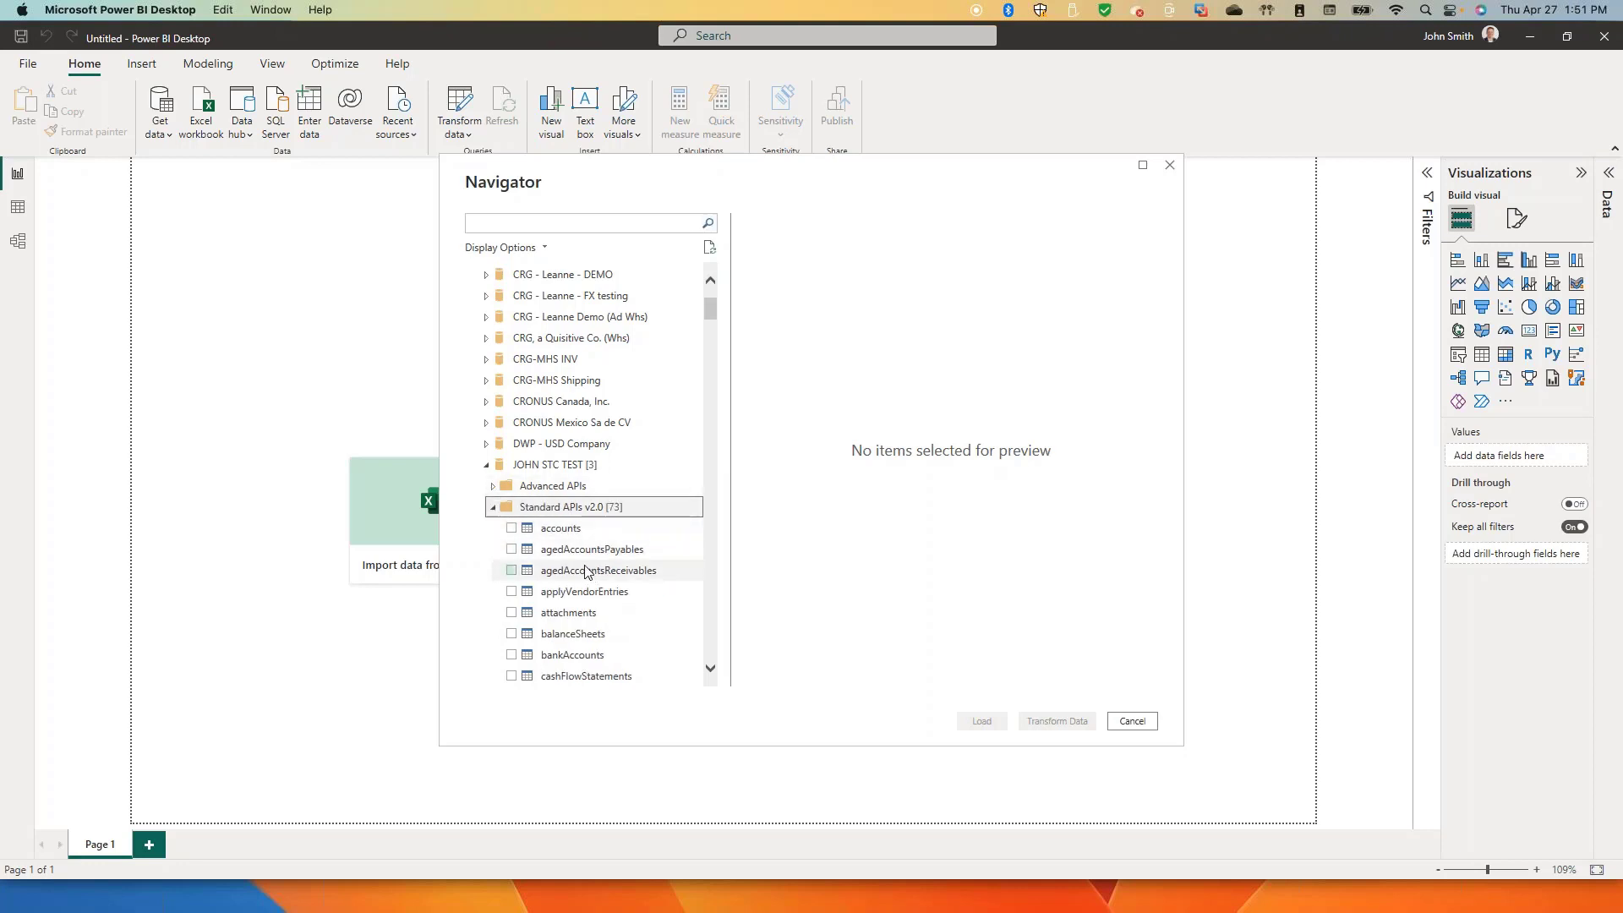
pyautogui.click(504, 224)
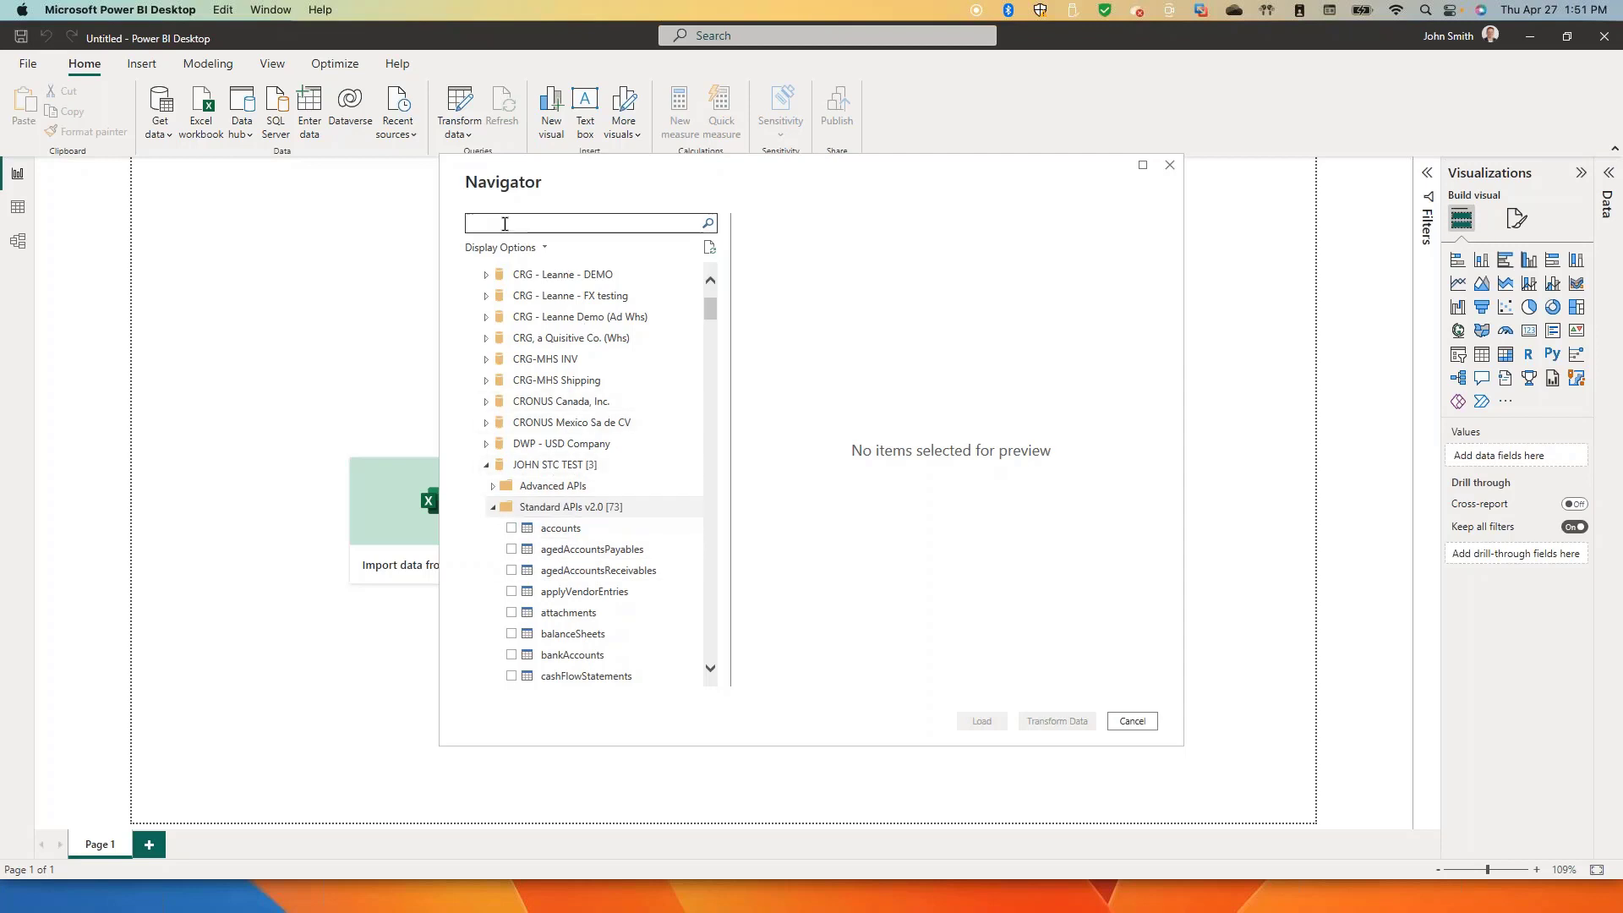
# Search Navigator for 'Connections', tick Connections20231 and Connections20232, and load them
pyautogui.write('Connections')
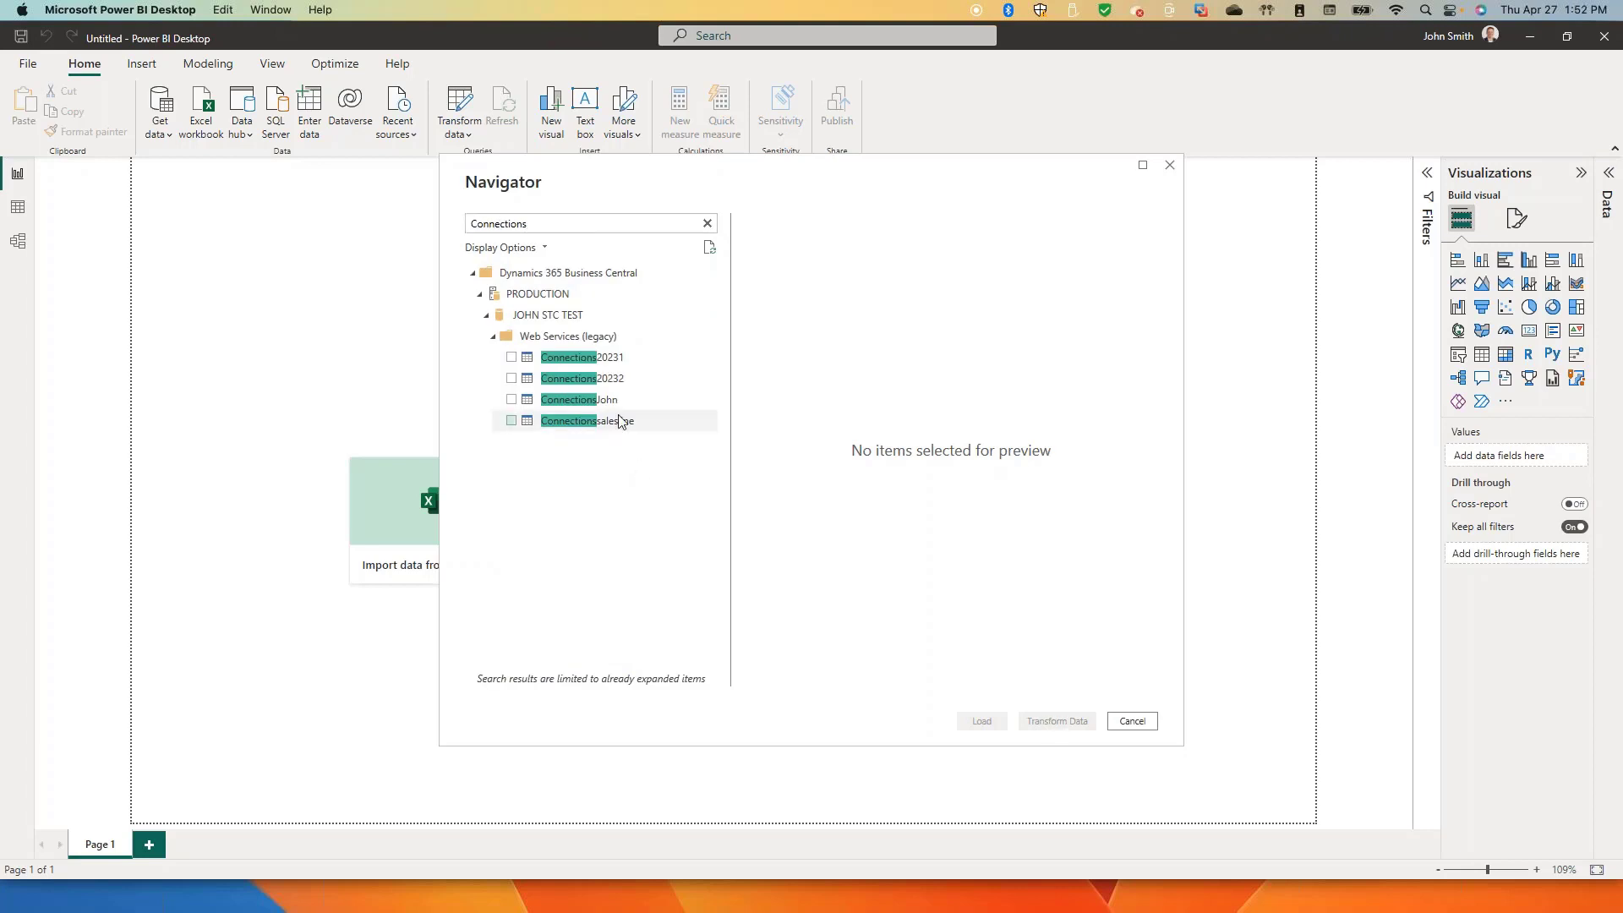
pyautogui.click(512, 358)
pyautogui.click(511, 378)
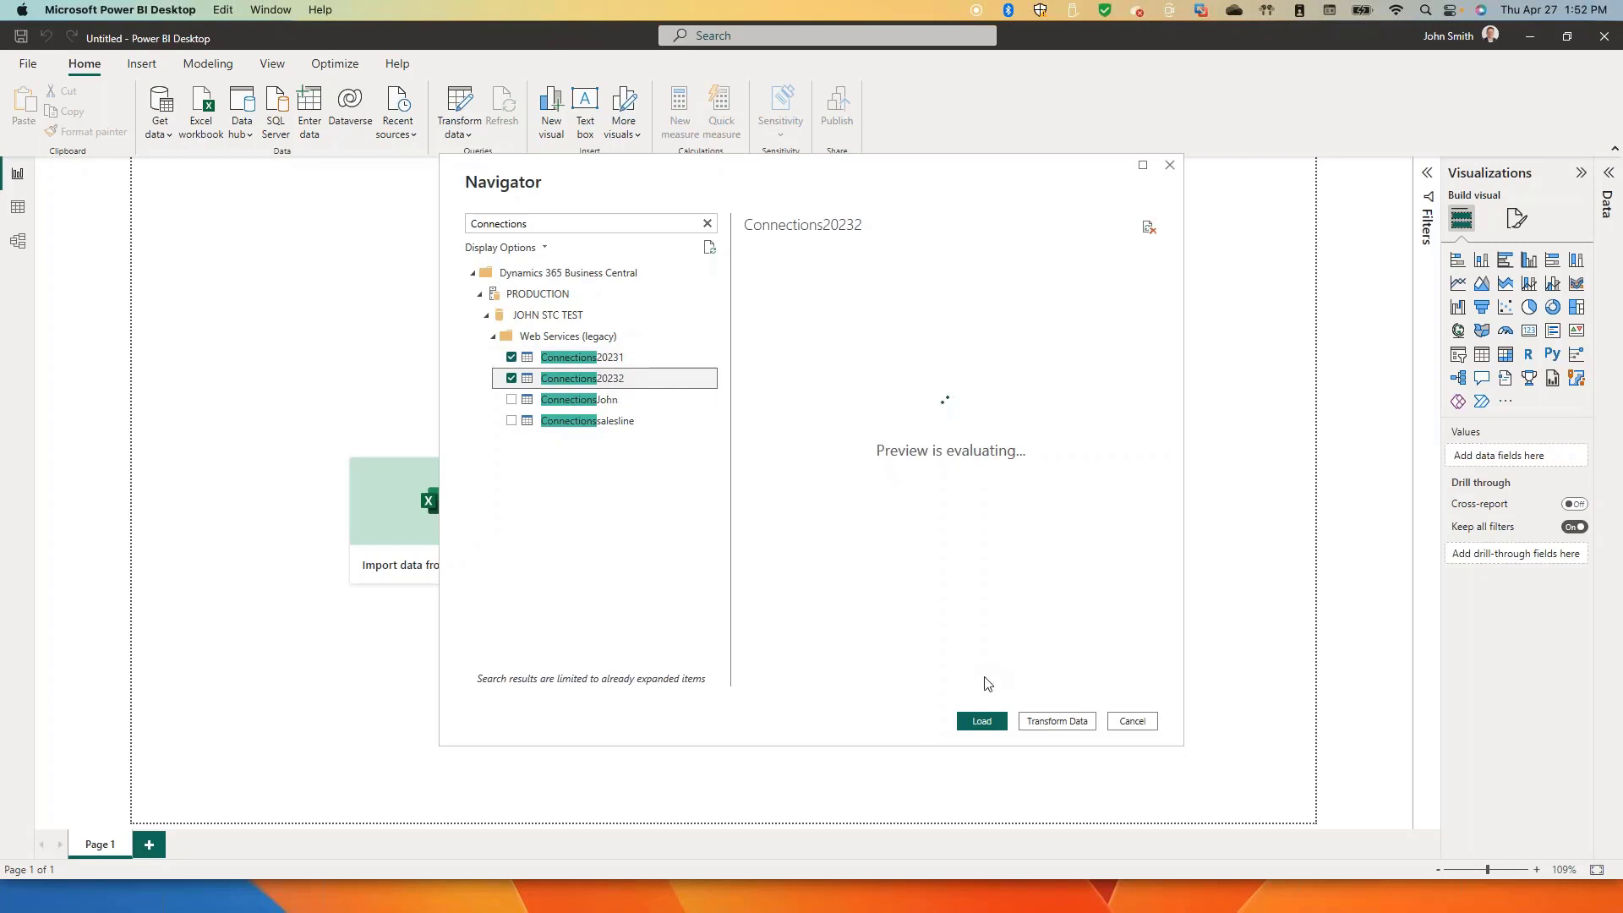
pyautogui.click(982, 720)
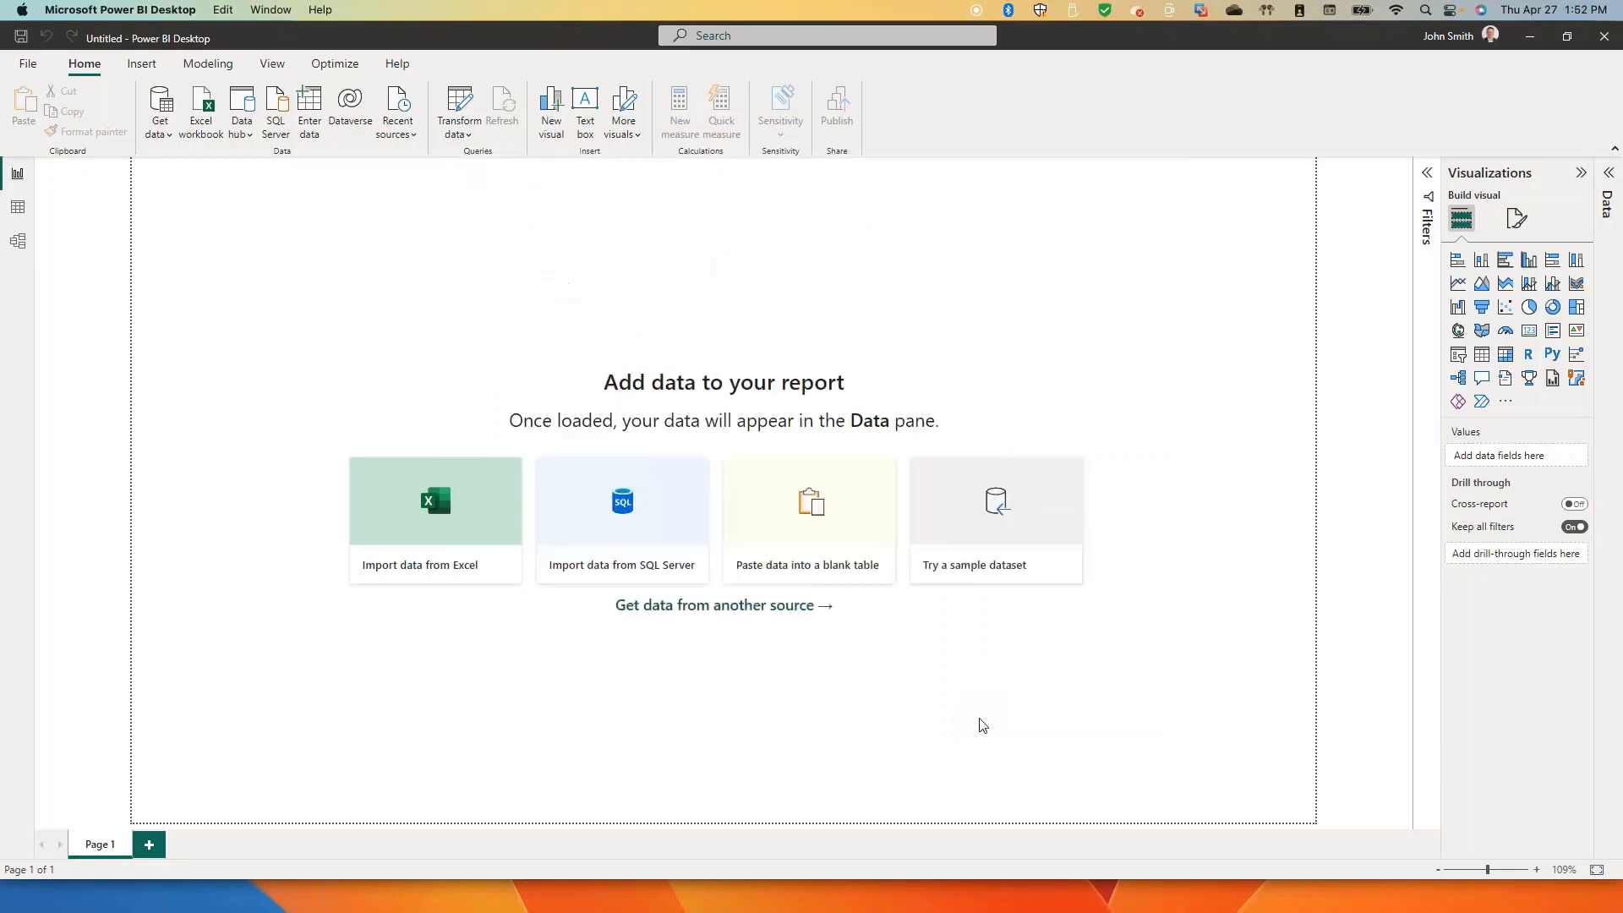
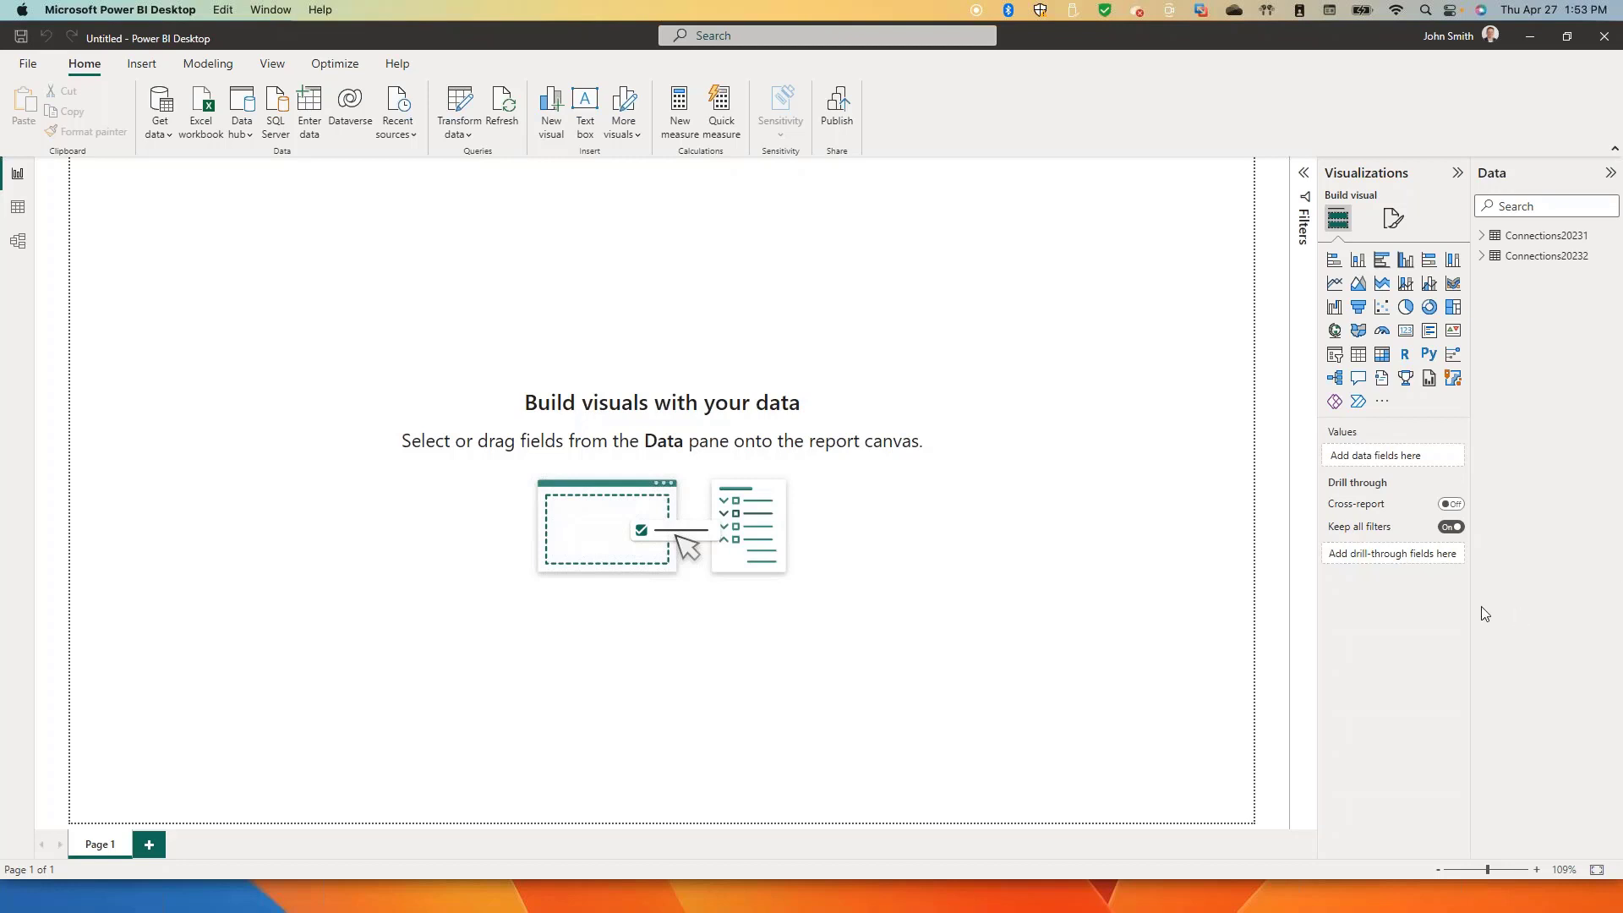
# Expand the Connections20231 and Connections20232 field lists in the Data pane
pyautogui.click(1482, 236)
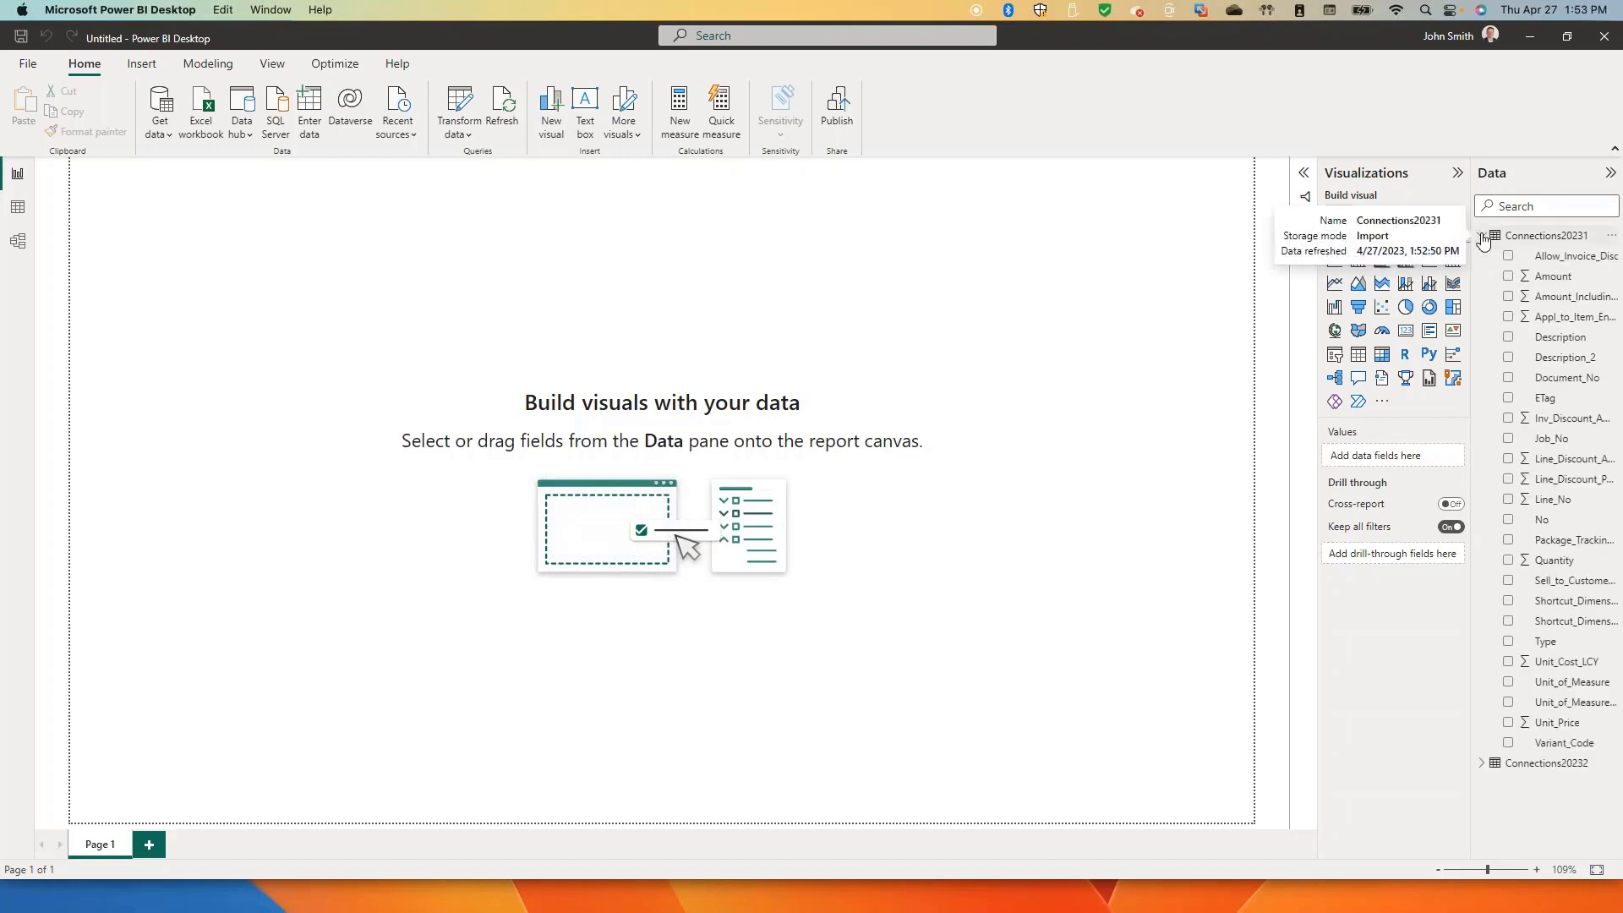
pyautogui.click(1482, 237)
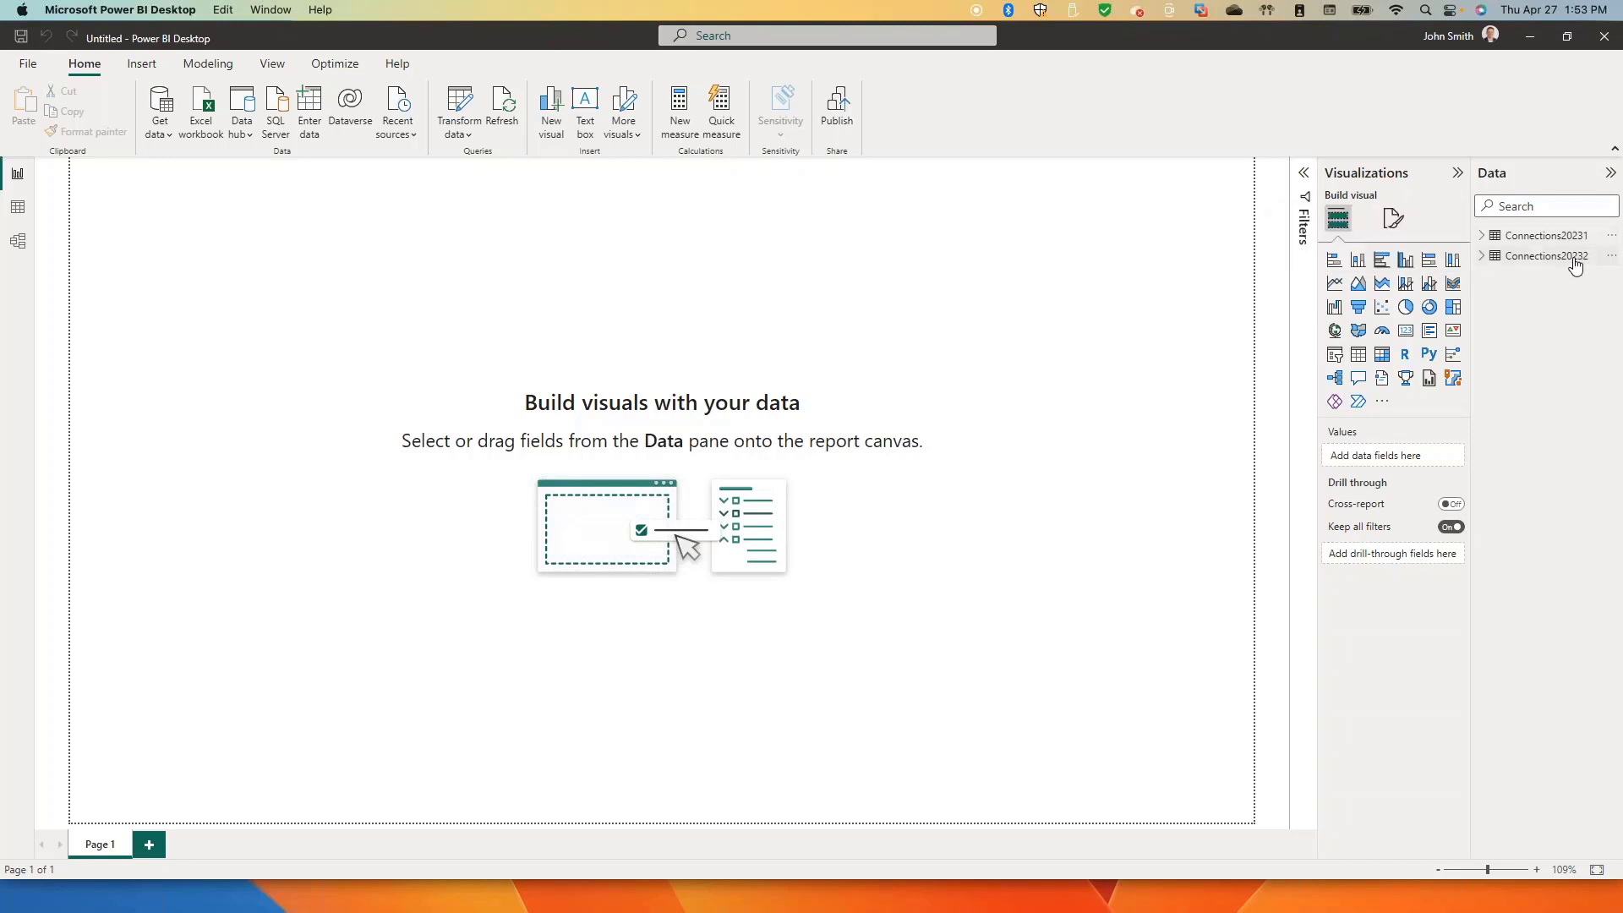
pyautogui.click(1481, 257)
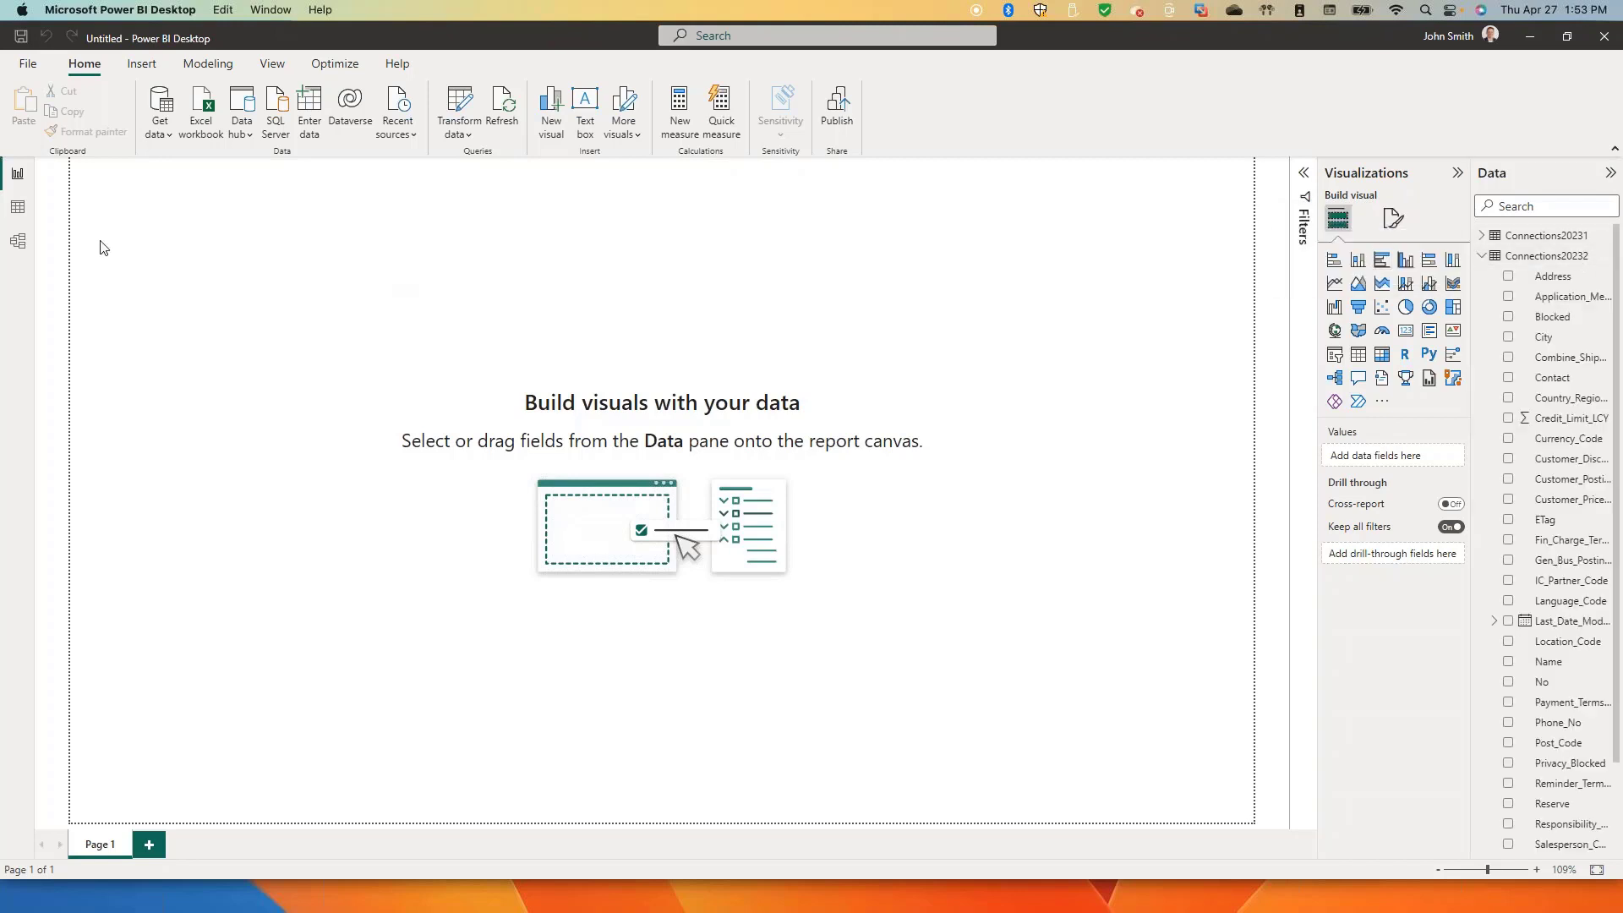
# Browse the 589 Connections20231 invoice lines and 40 Connections20232 customer rows in Data view, then open Model view
pyautogui.click(18, 209)
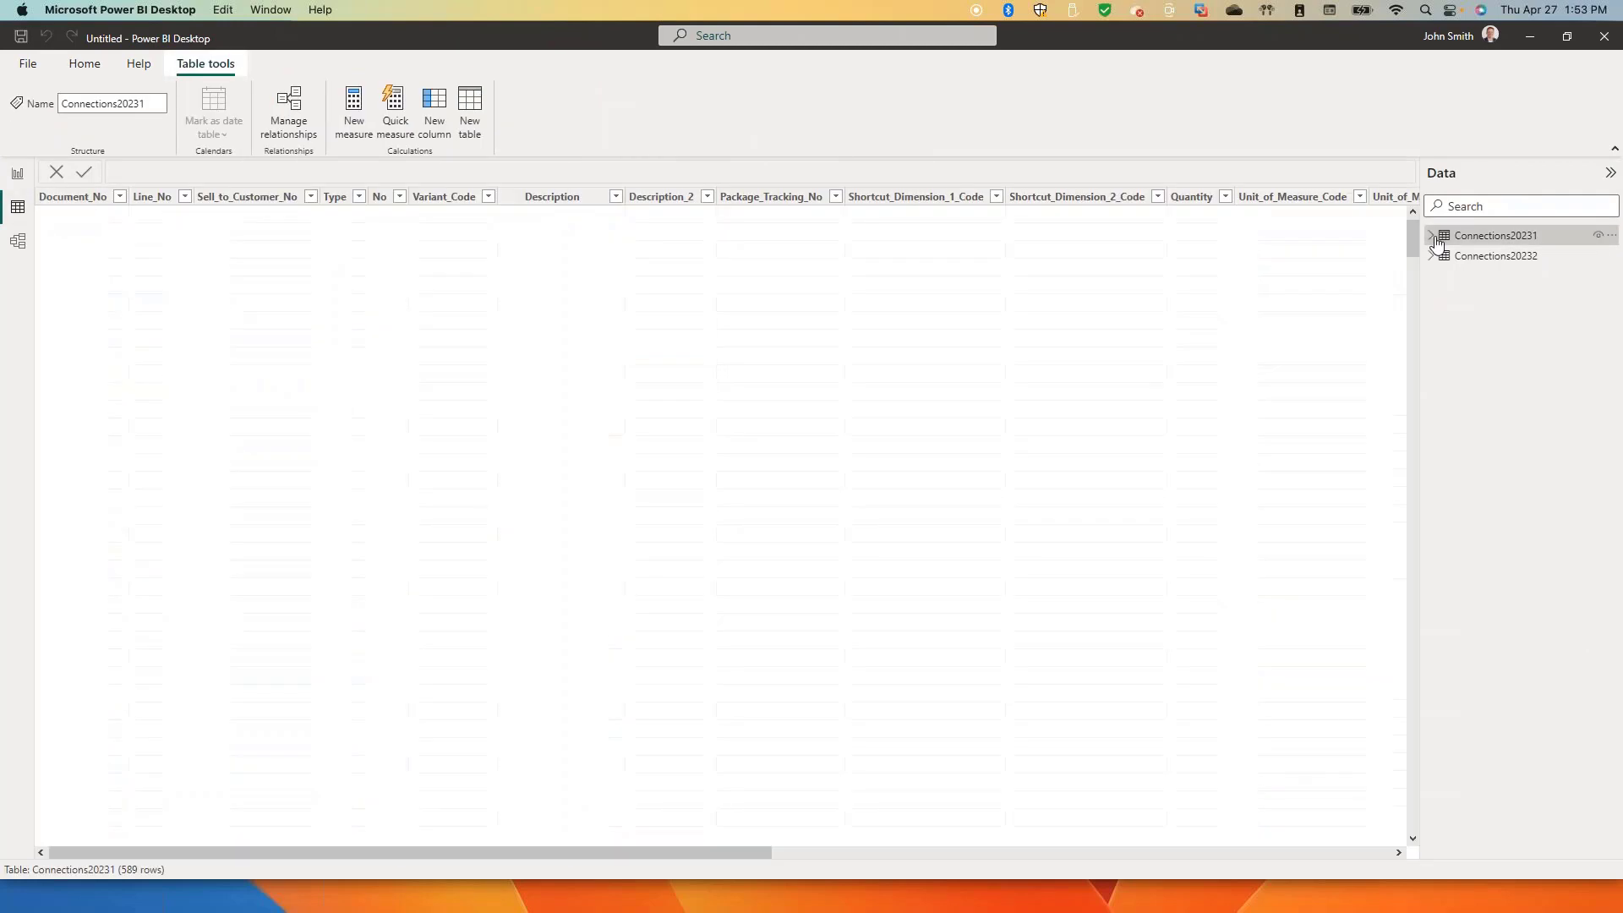
pyautogui.click(1433, 236)
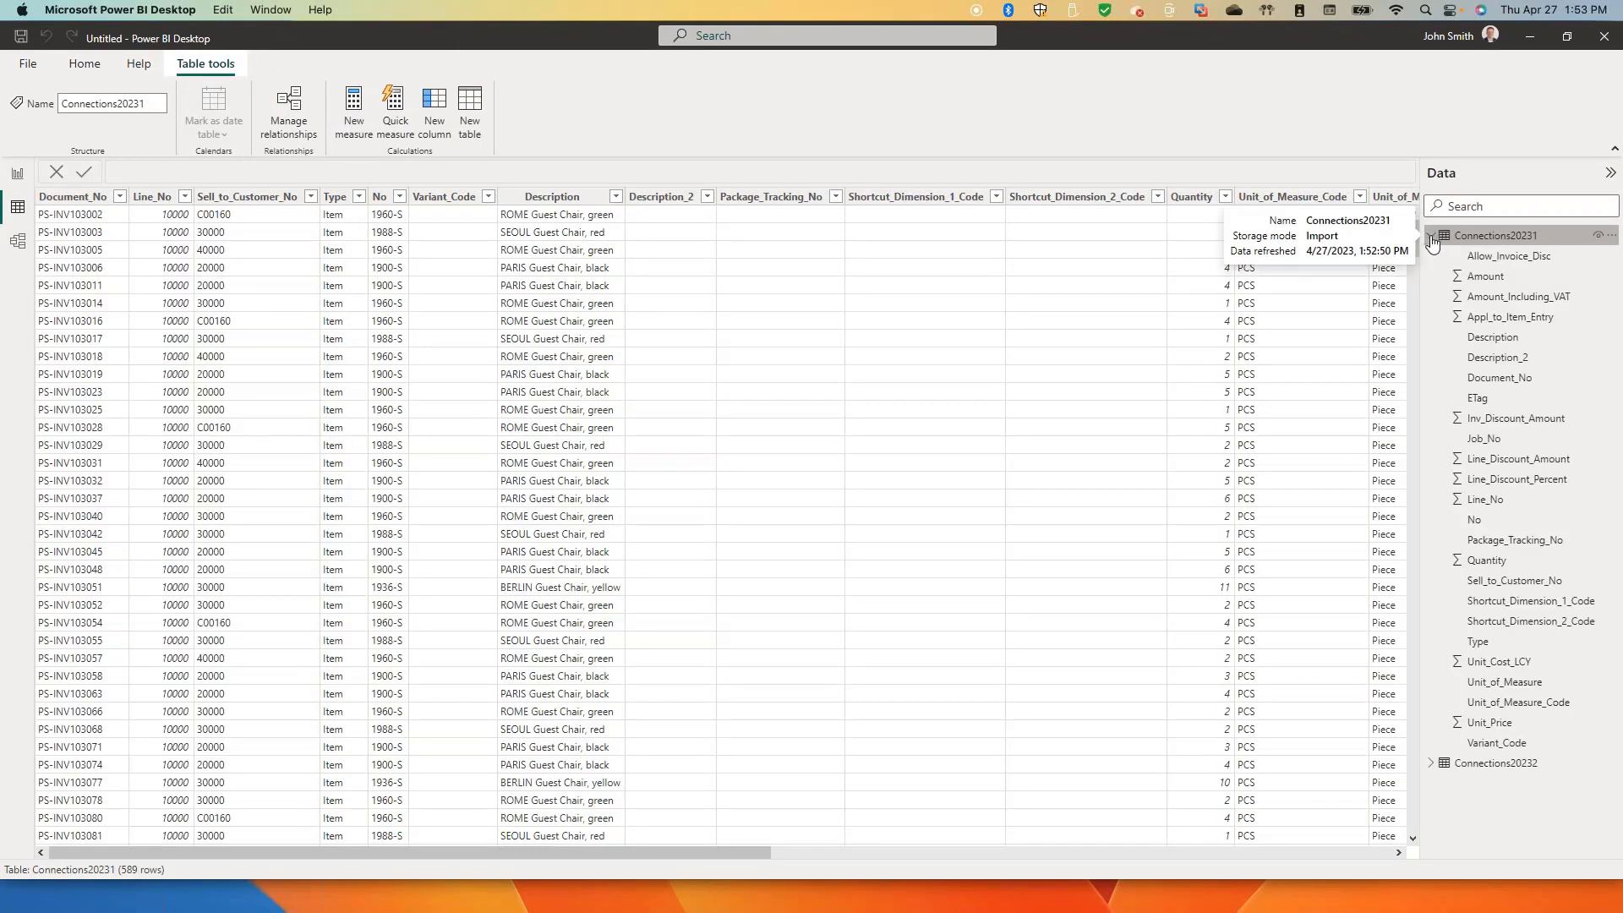
pyautogui.click(1431, 238)
pyautogui.moveTo(602, 856); pyautogui.dragTo(414, 855)
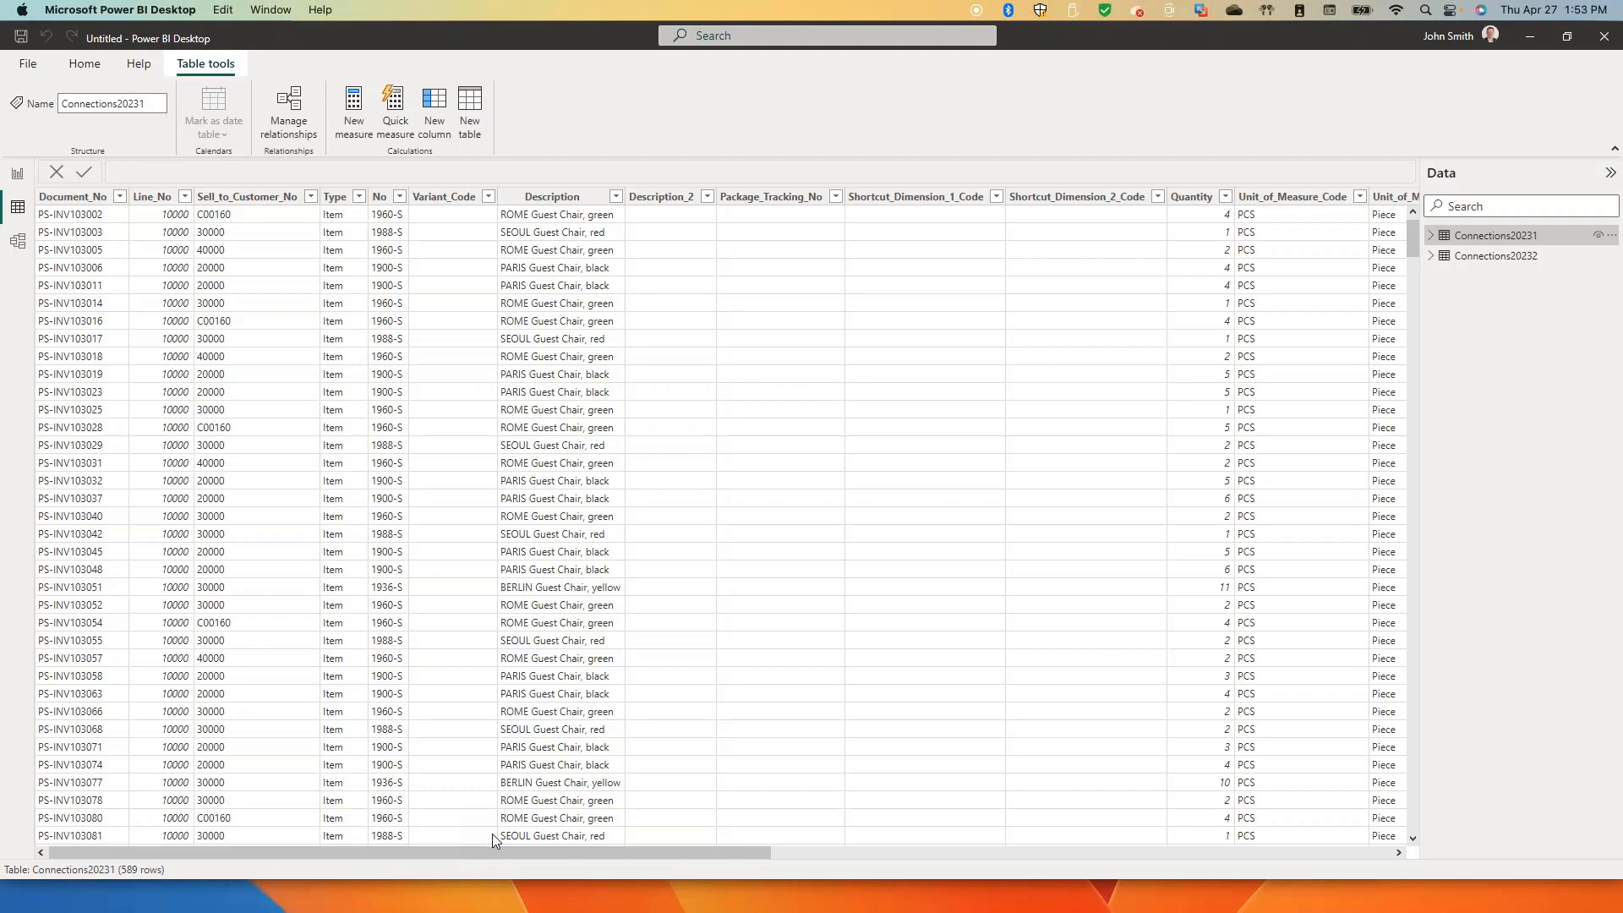
pyautogui.moveTo(473, 855)
pyautogui.mouseDown()
pyautogui.moveTo(883, 856)
pyautogui.moveTo(476, 856)
pyautogui.mouseUp()
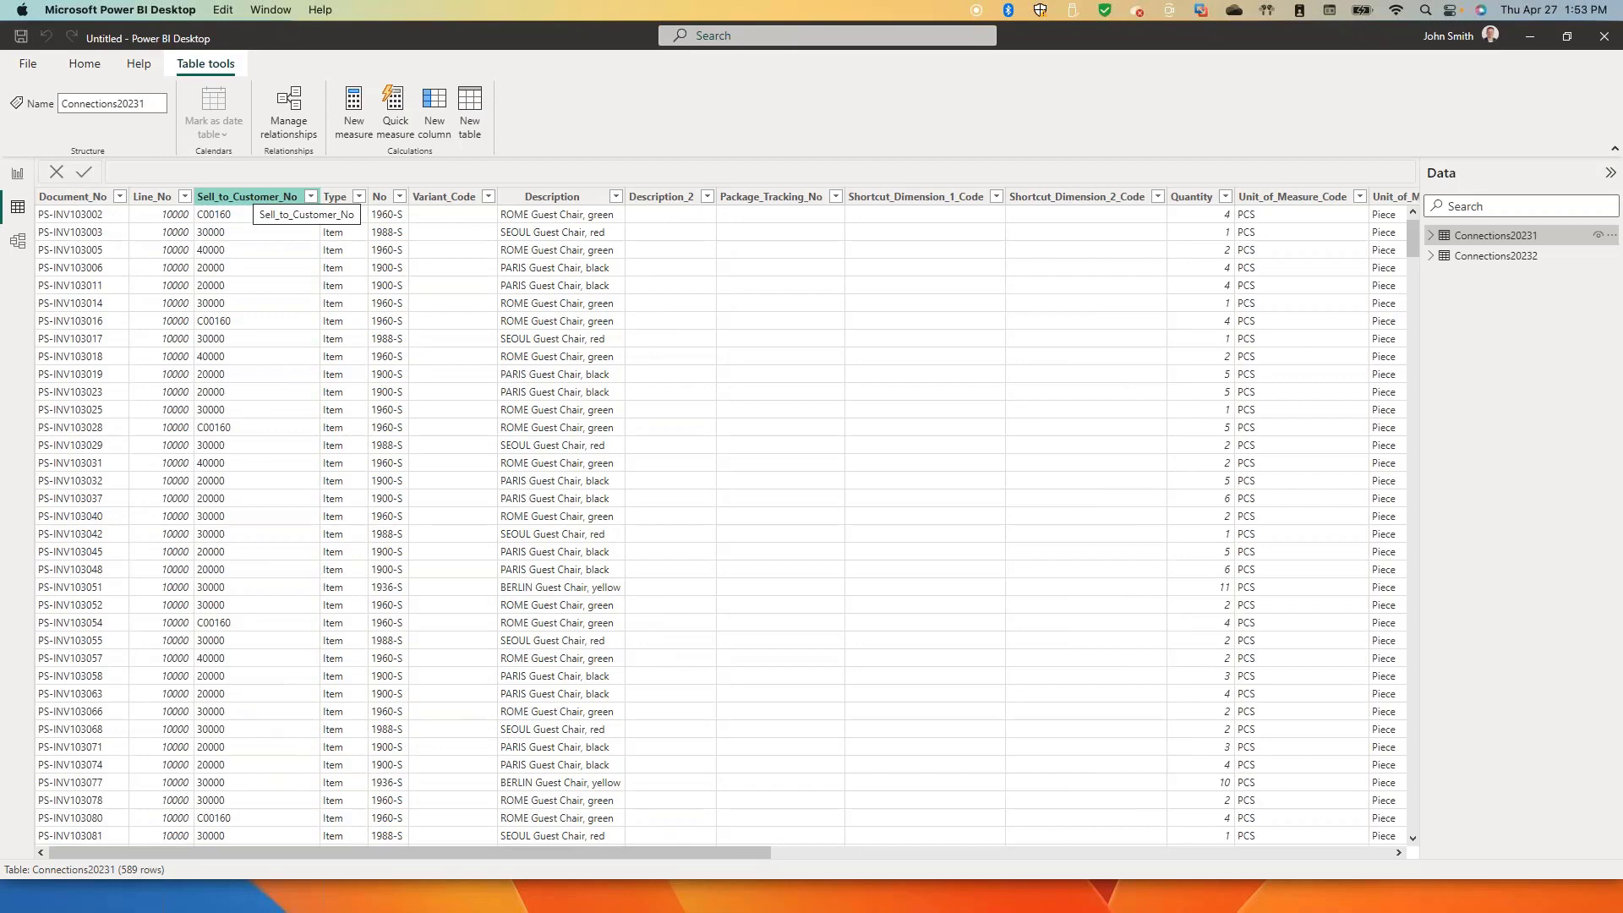
pyautogui.click(1511, 262)
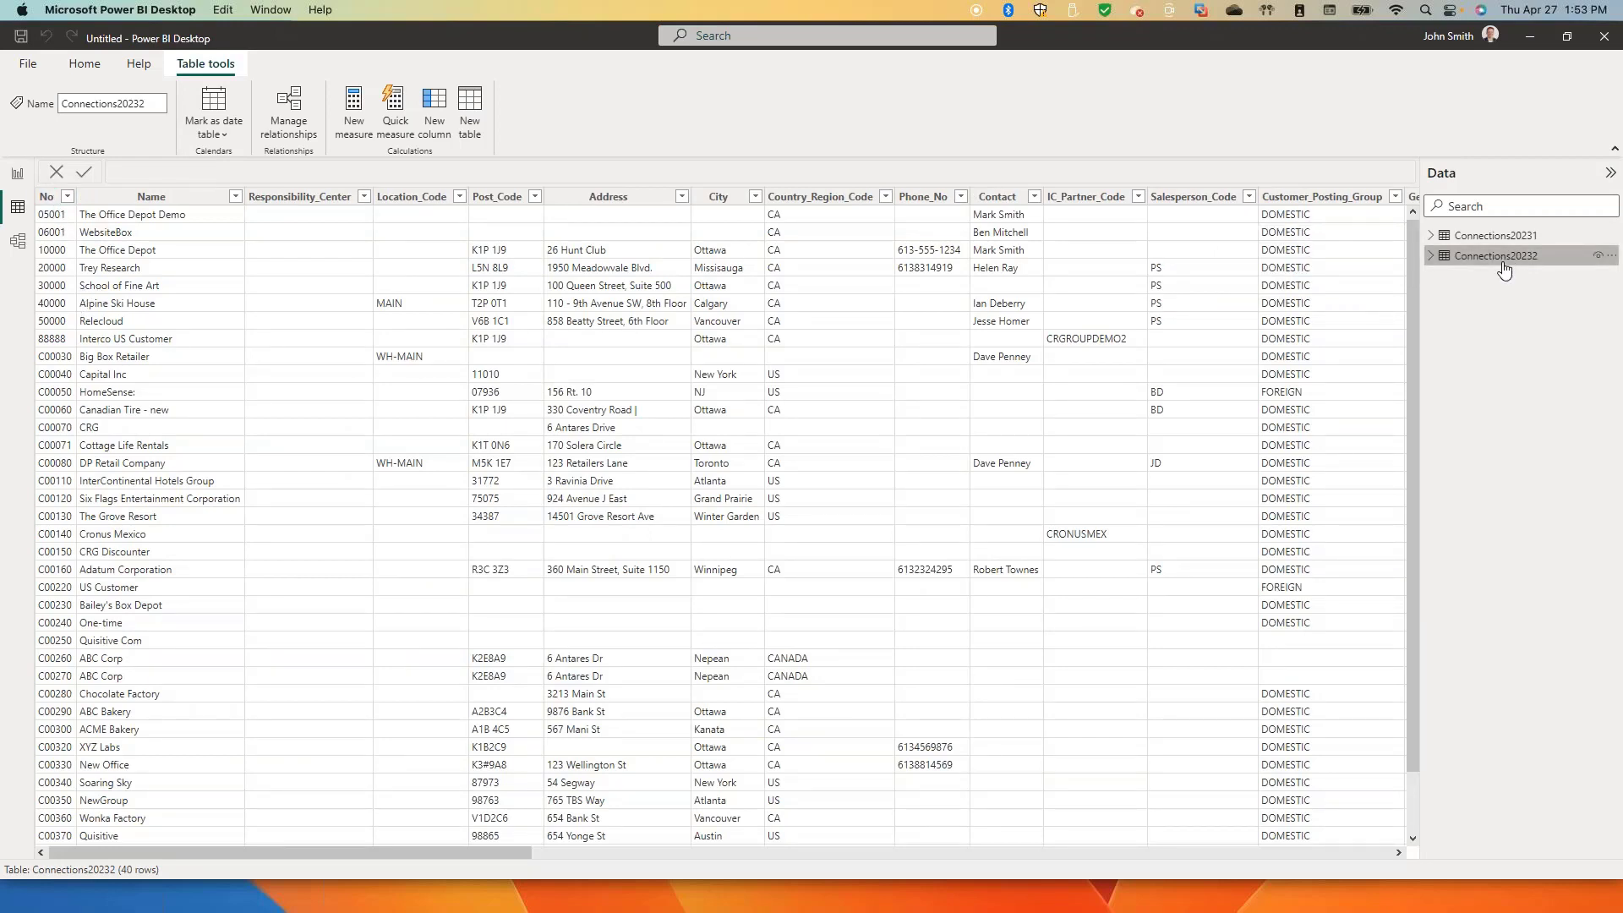
pyautogui.click(169, 200)
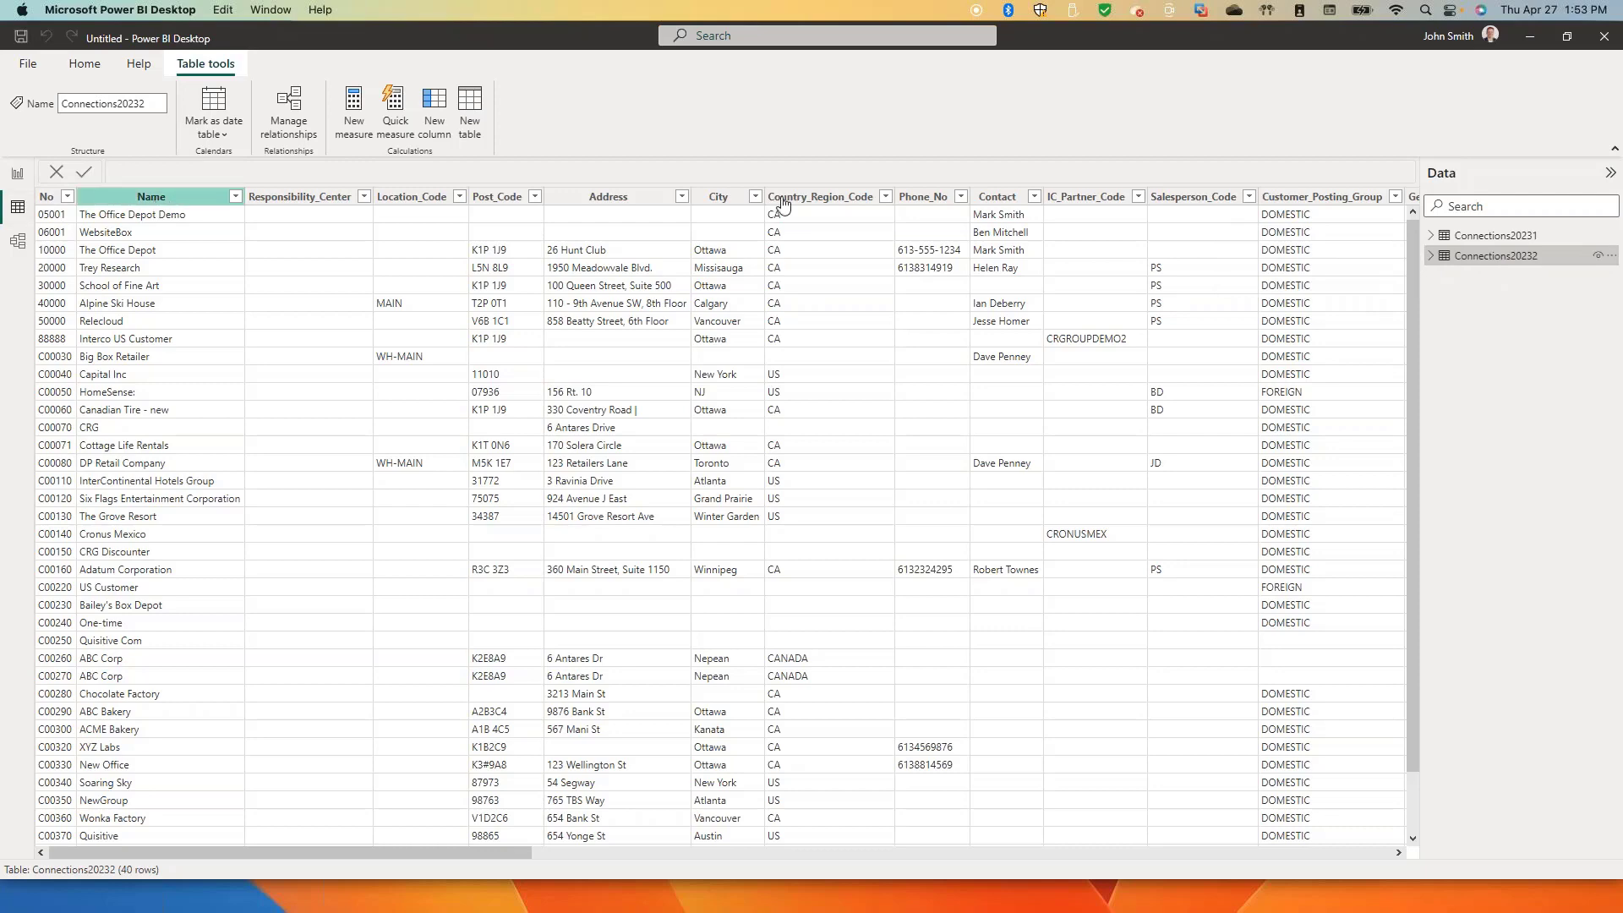
pyautogui.click(1513, 235)
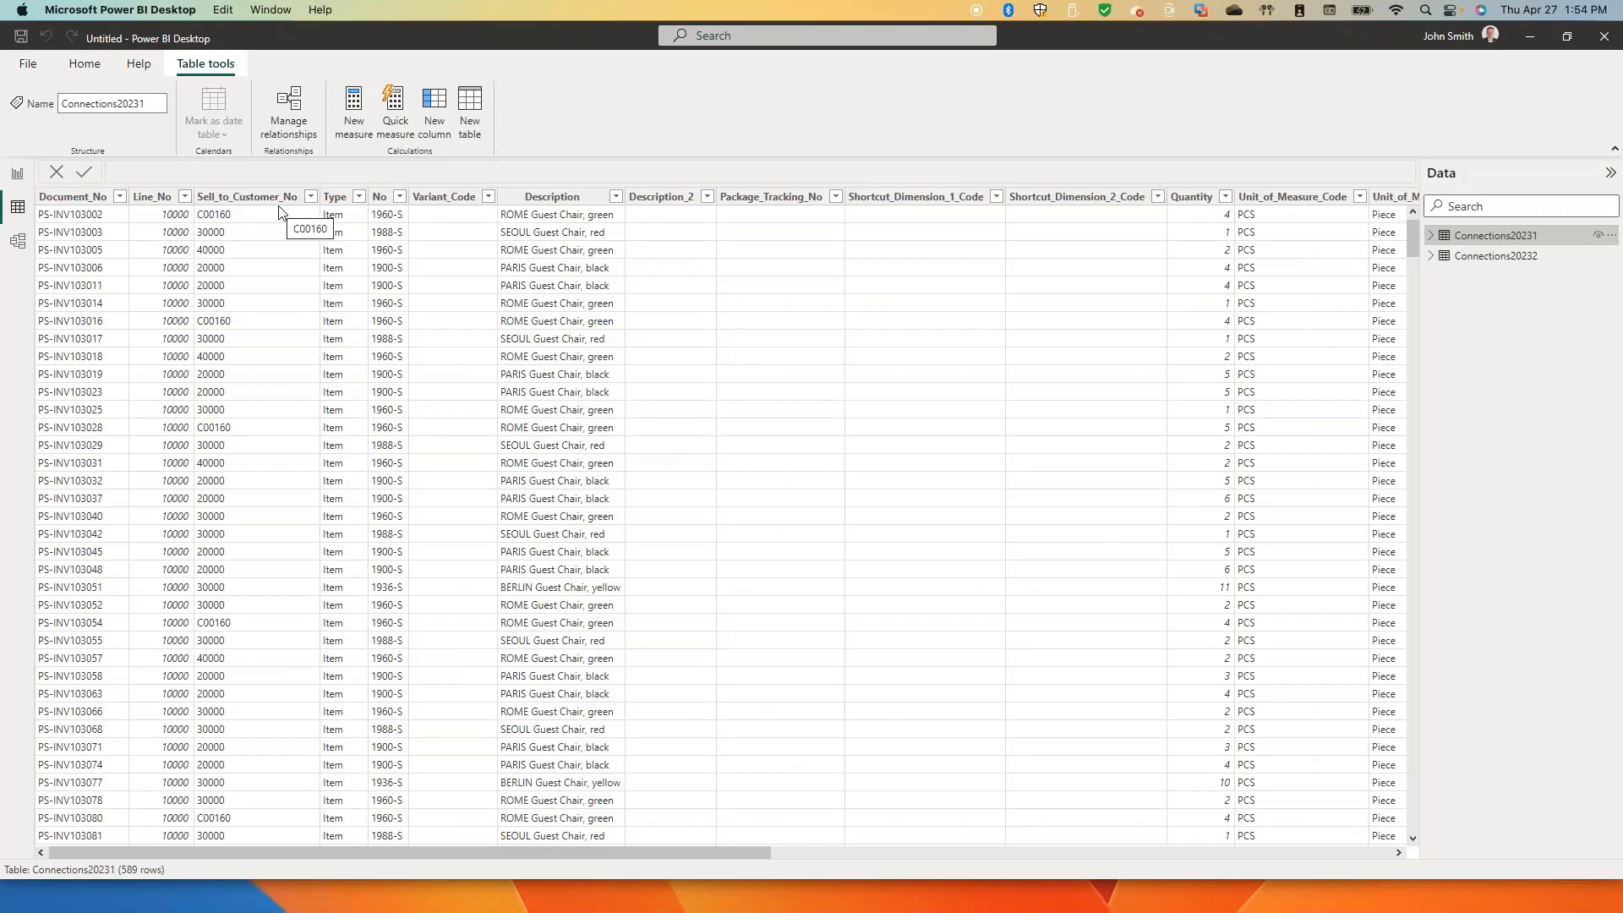
pyautogui.click(19, 241)
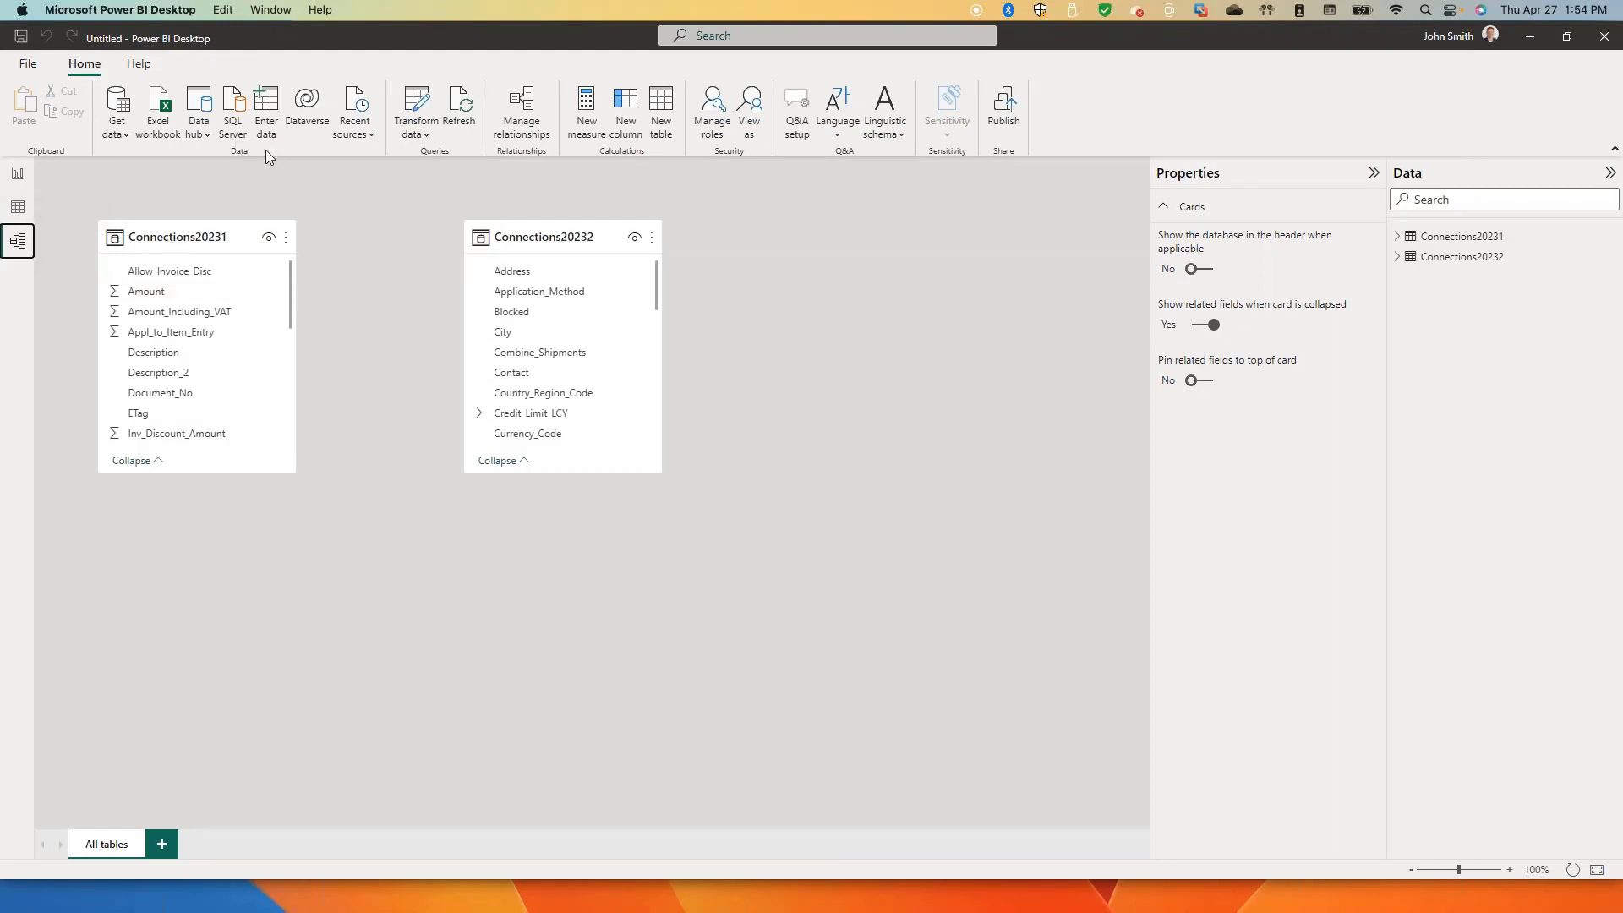
# On the report canvas, chart Sum of Amount broken down by Sell_to_Customer_No
pyautogui.click(16, 178)
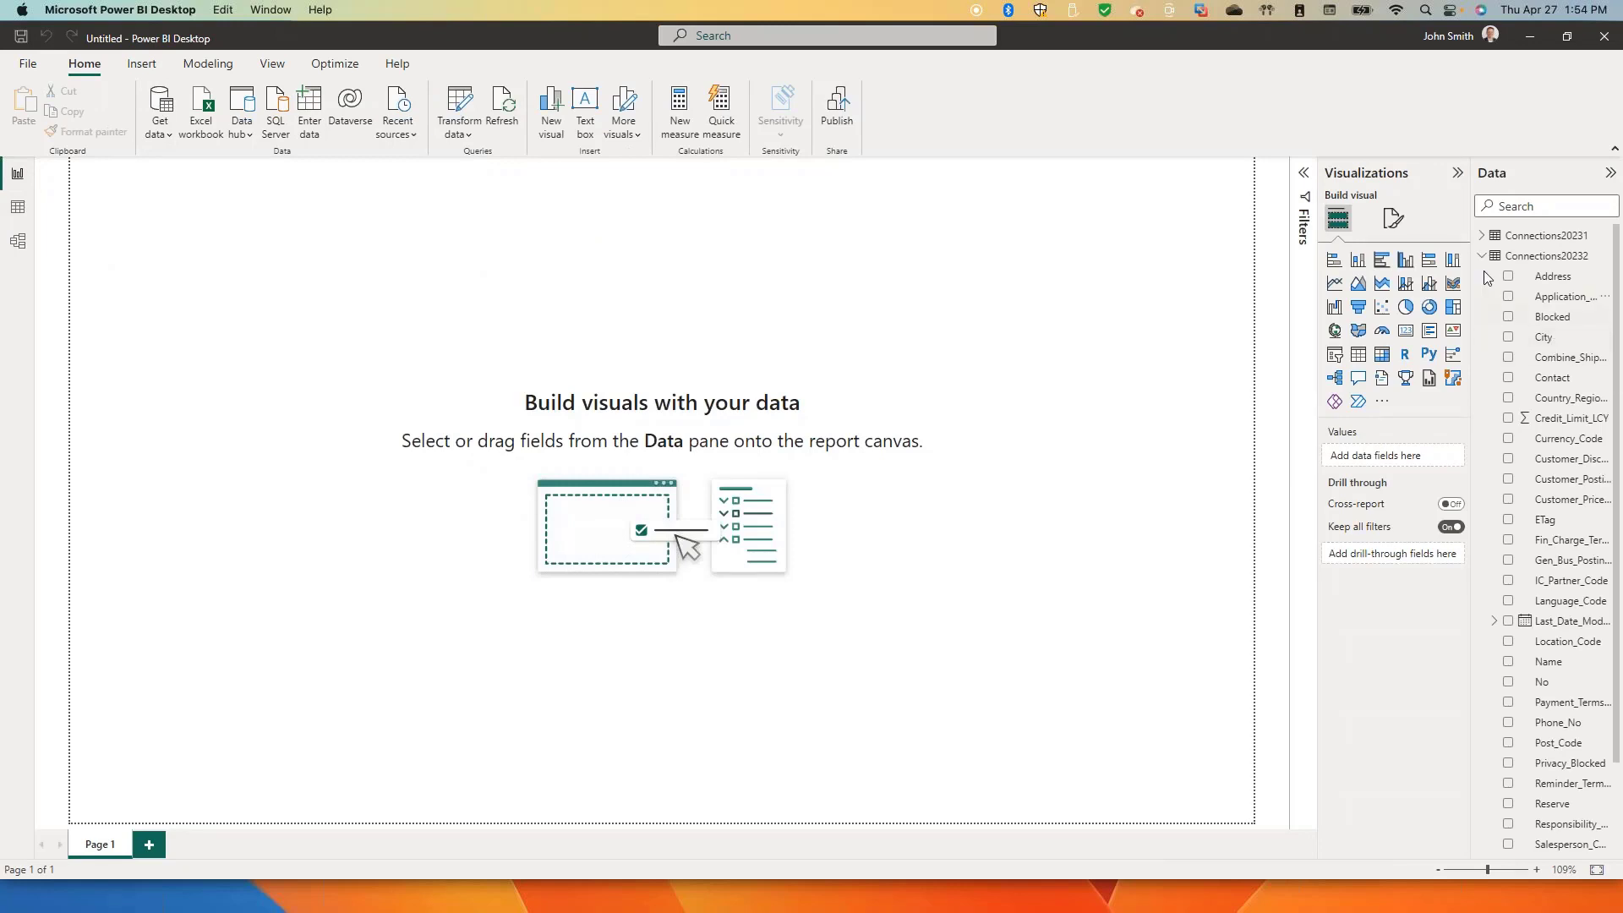
pyautogui.click(1484, 237)
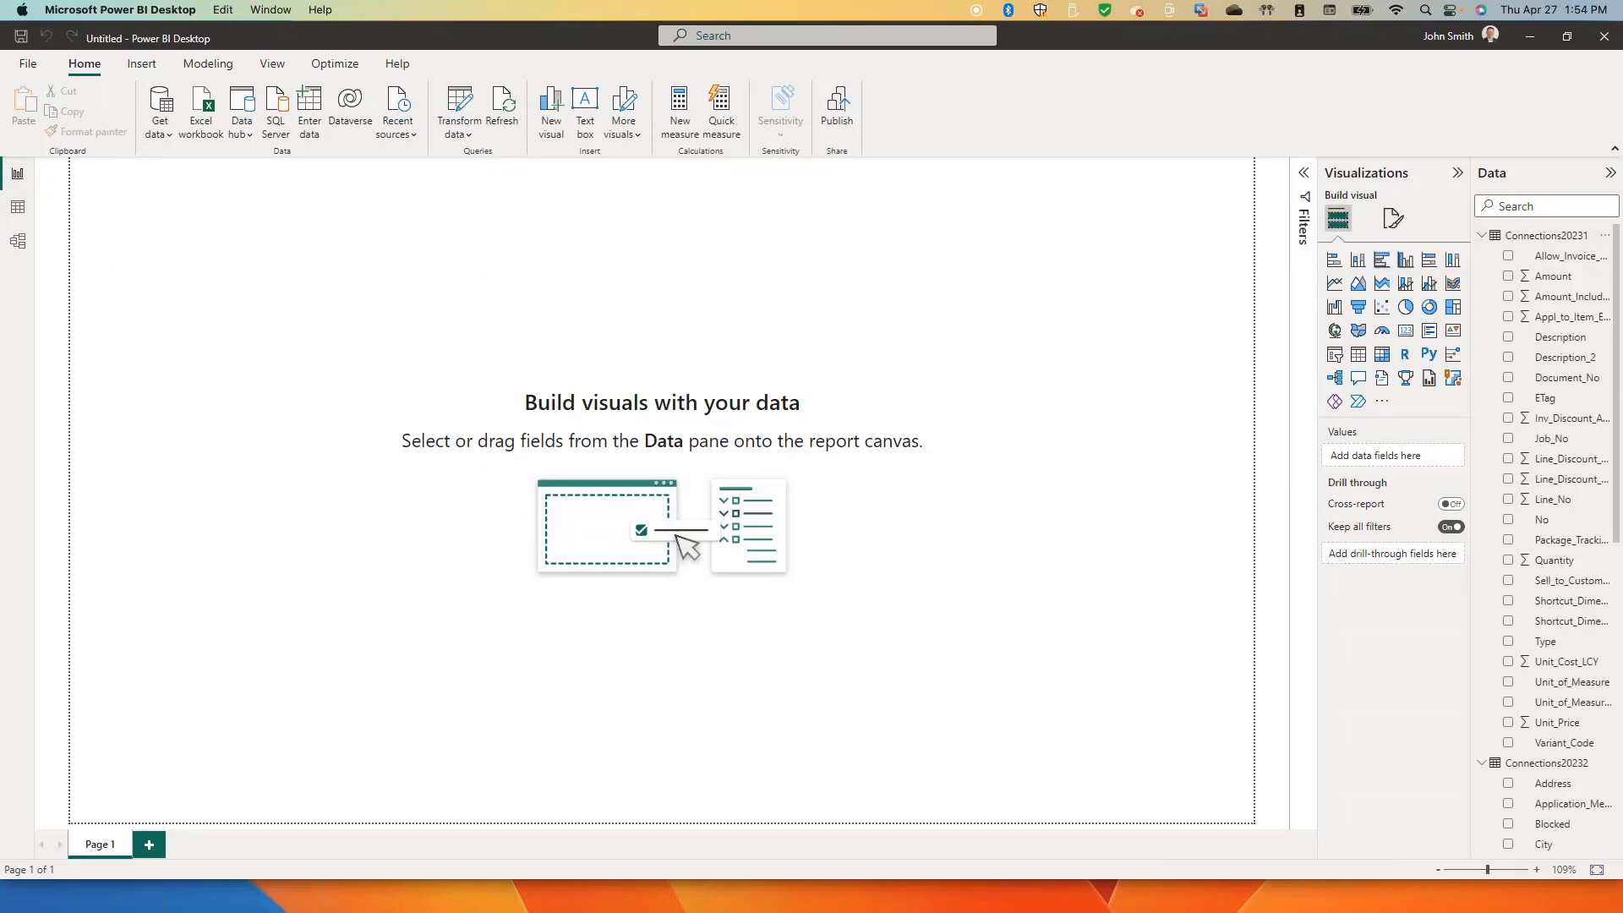
pyautogui.click(1509, 277)
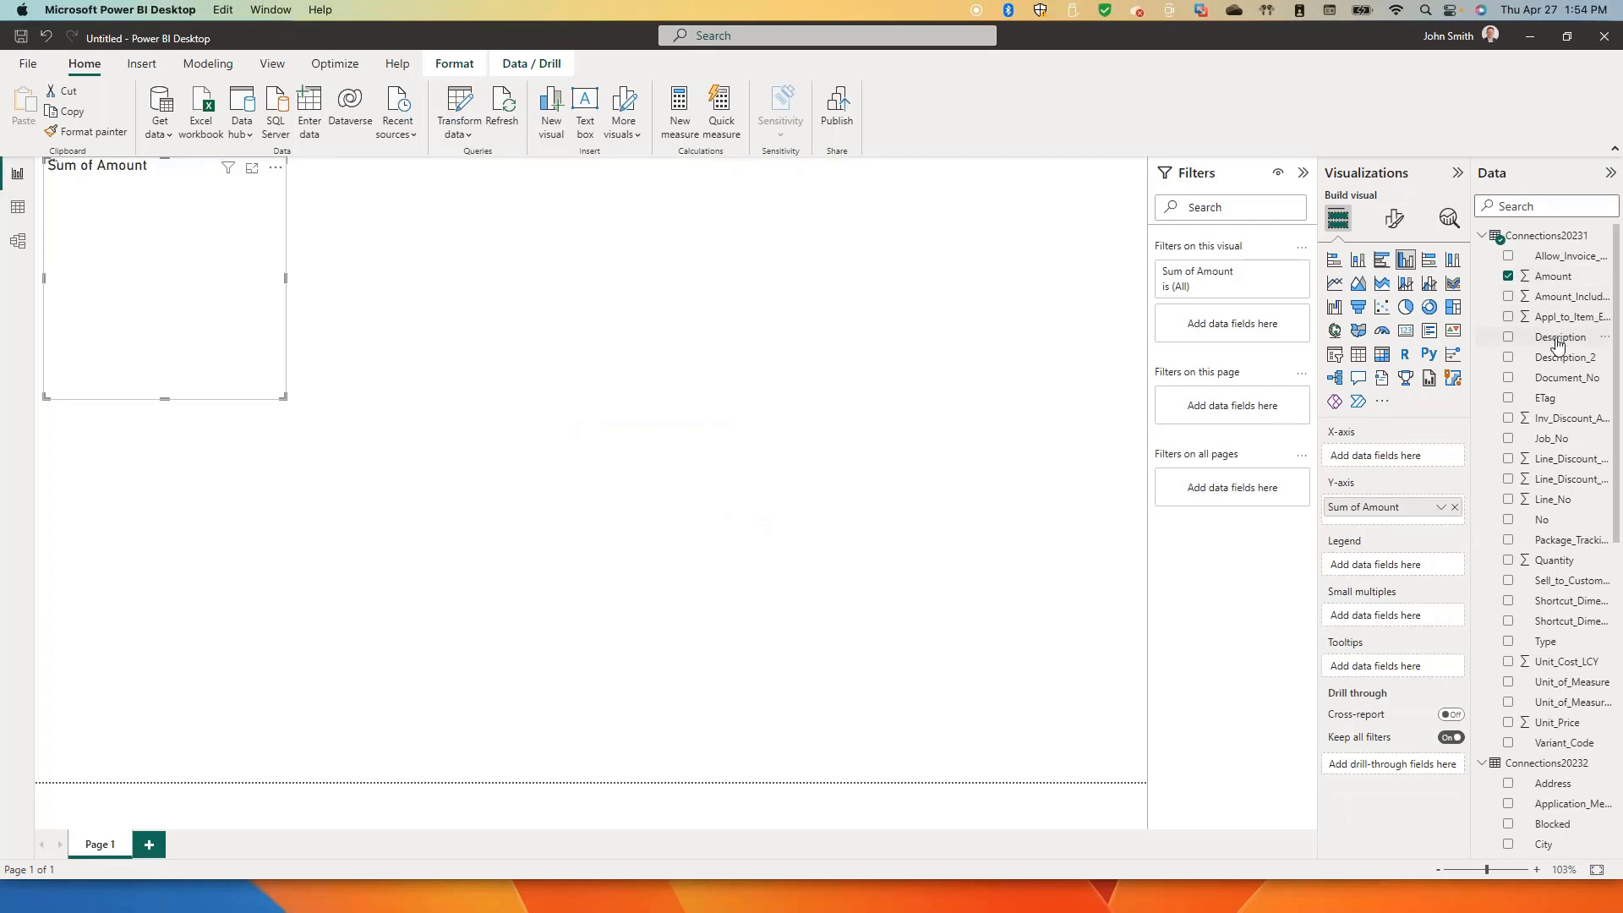
pyautogui.scroll(-1, 1617, 381)
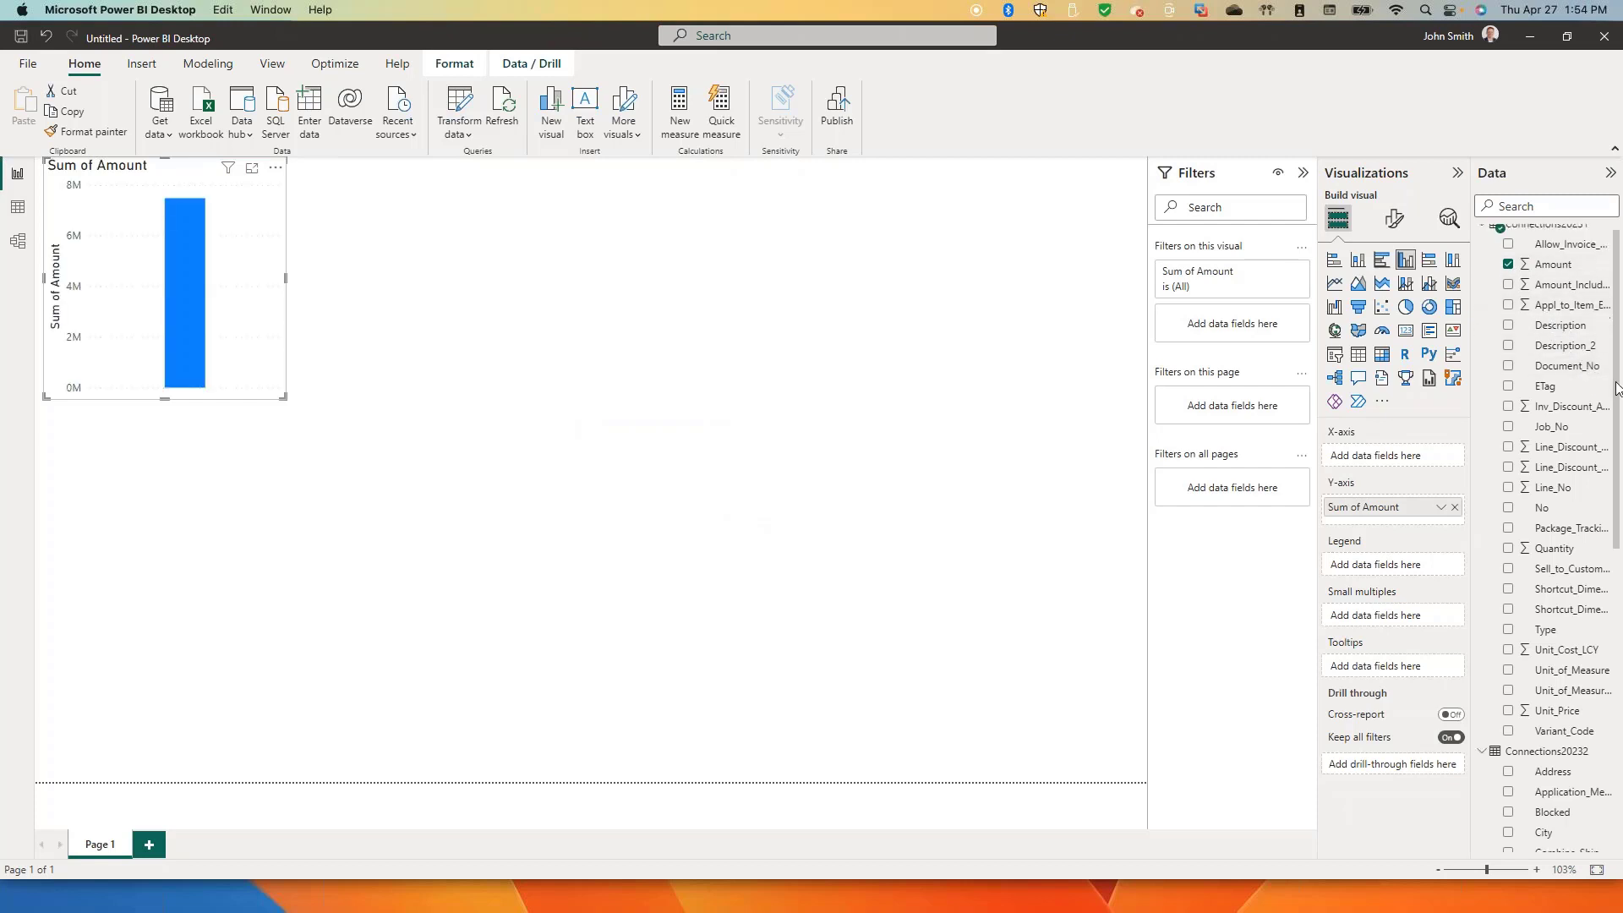
pyautogui.click(1510, 561)
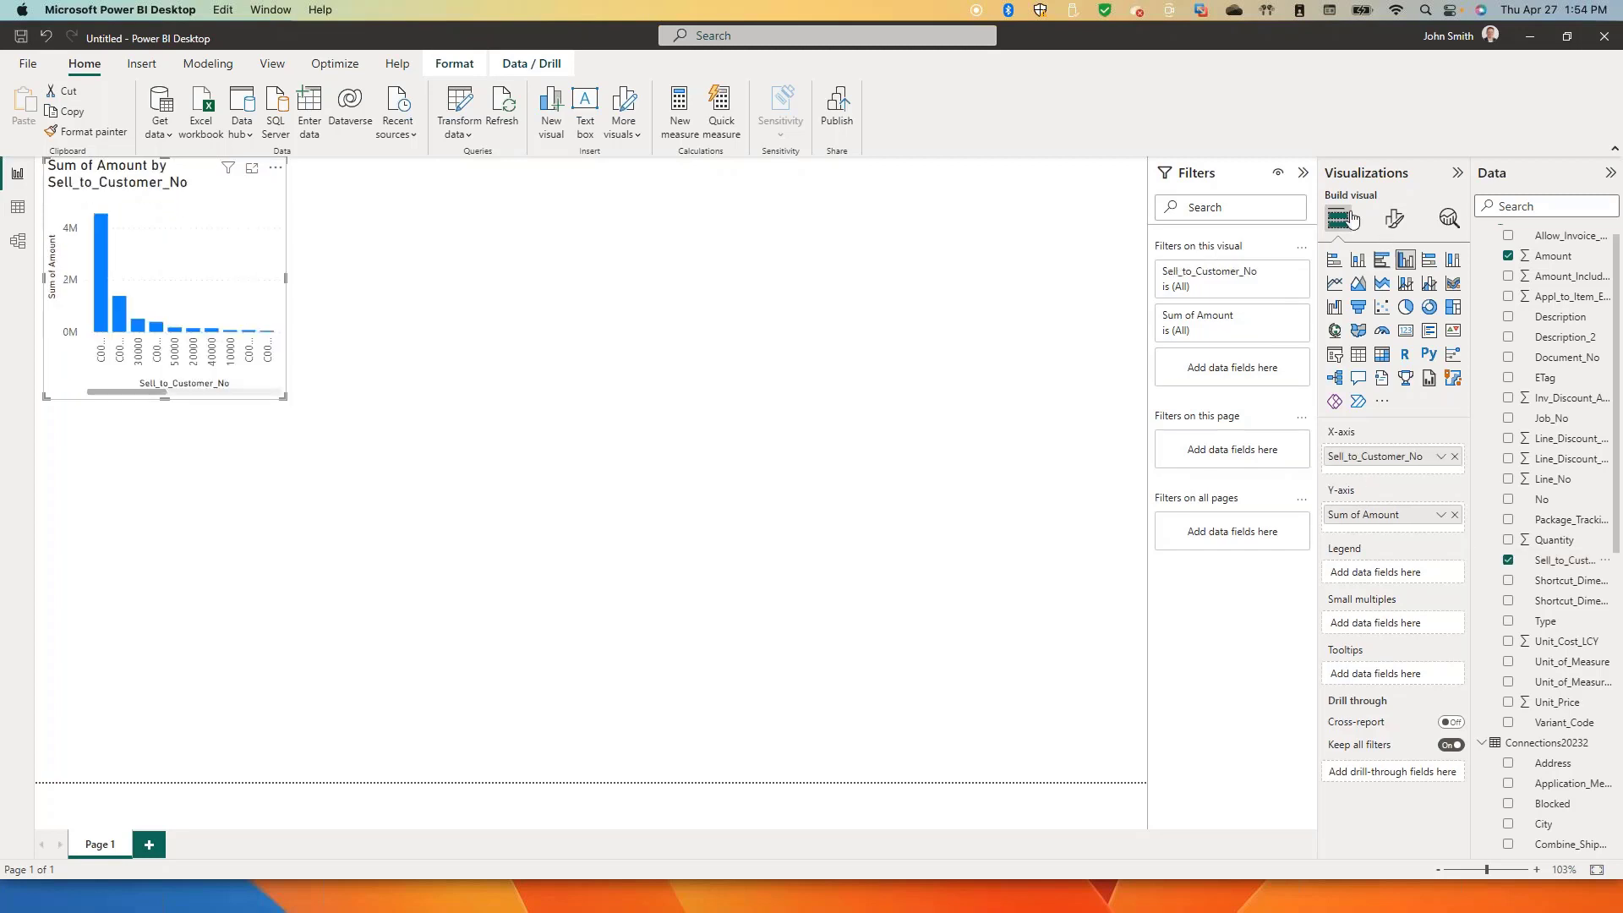
# Convert the chart to an enlarged table; customer Name breaks it, so remove Name again
pyautogui.click(1358, 355)
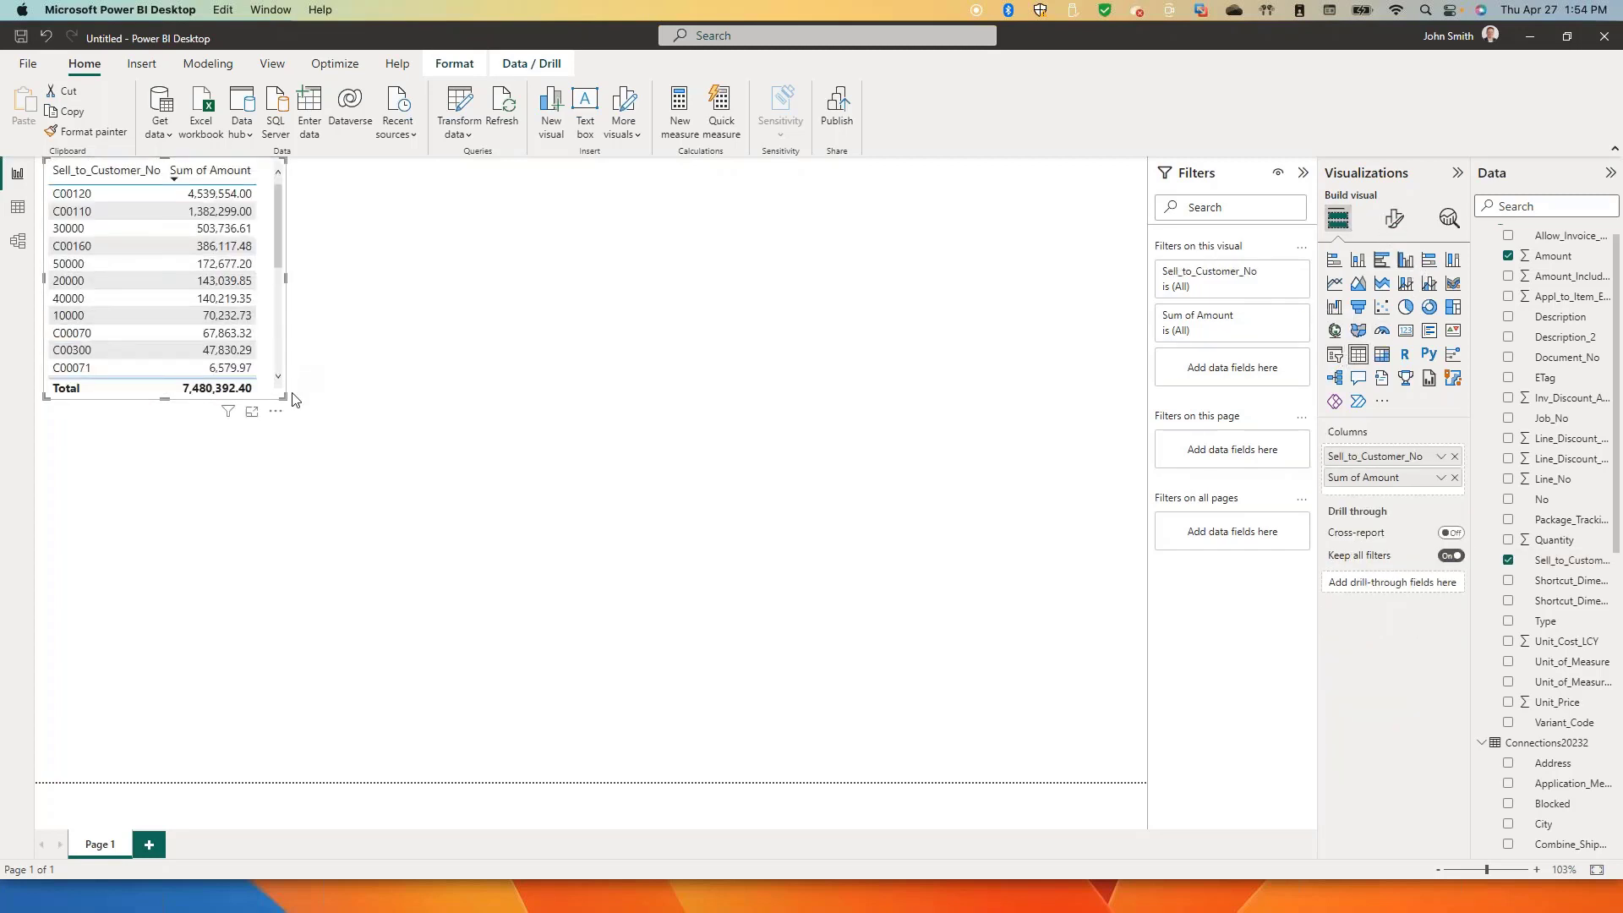
pyautogui.moveTo(284, 396); pyautogui.dragTo(365, 593)
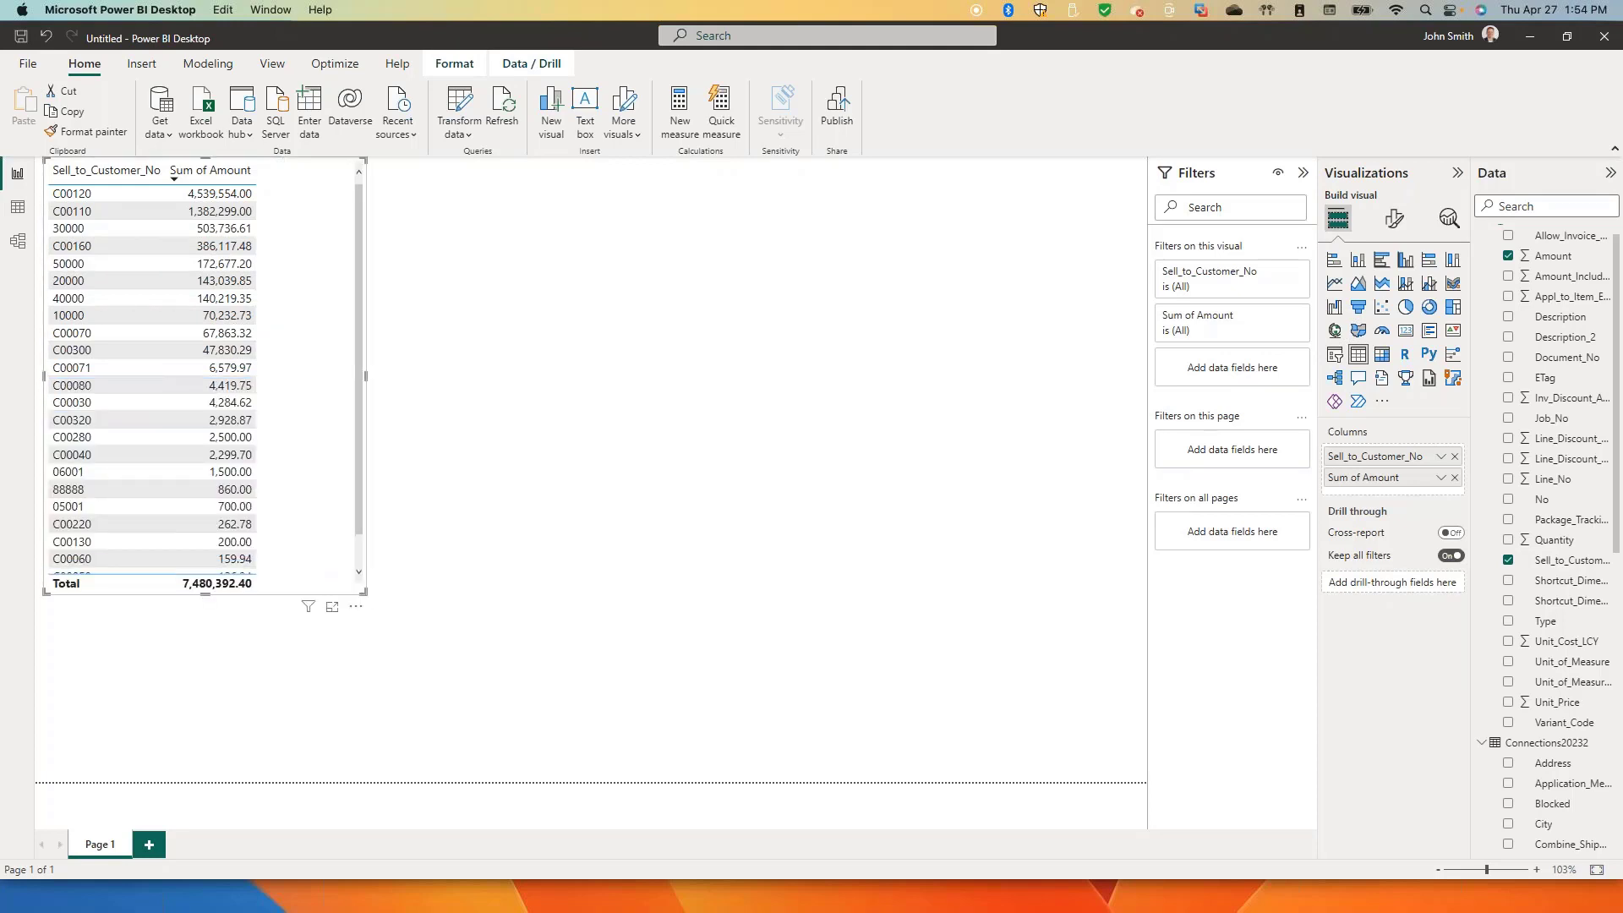
pyautogui.moveTo(361, 590); pyautogui.dragTo(410, 667)
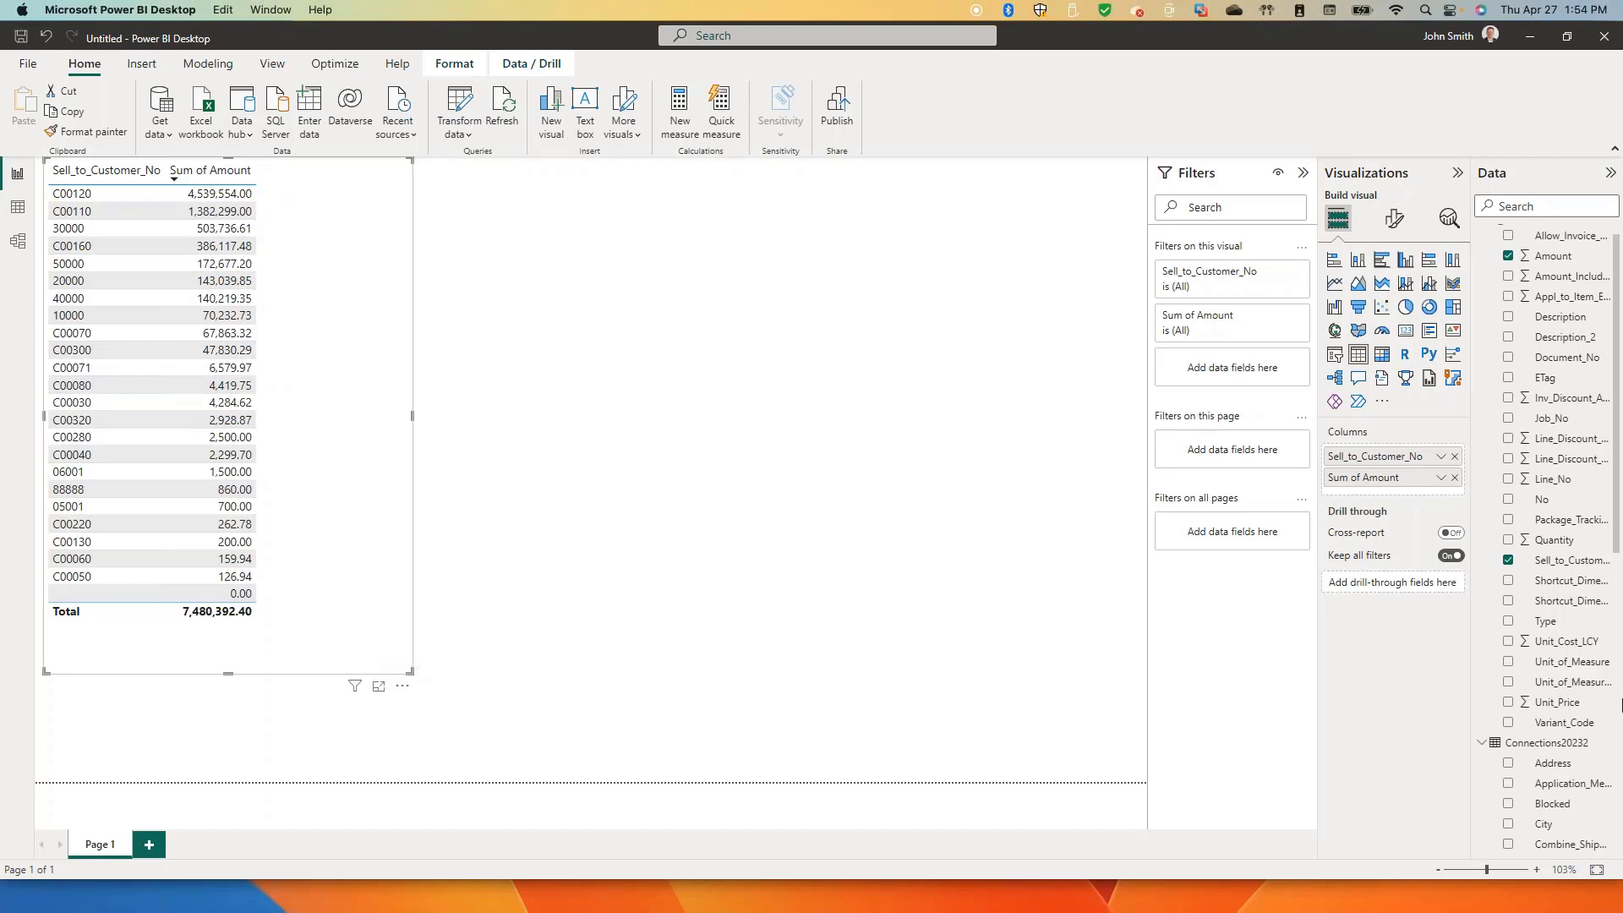
pyautogui.moveTo(1611, 526); pyautogui.dragTo(1615, 741)
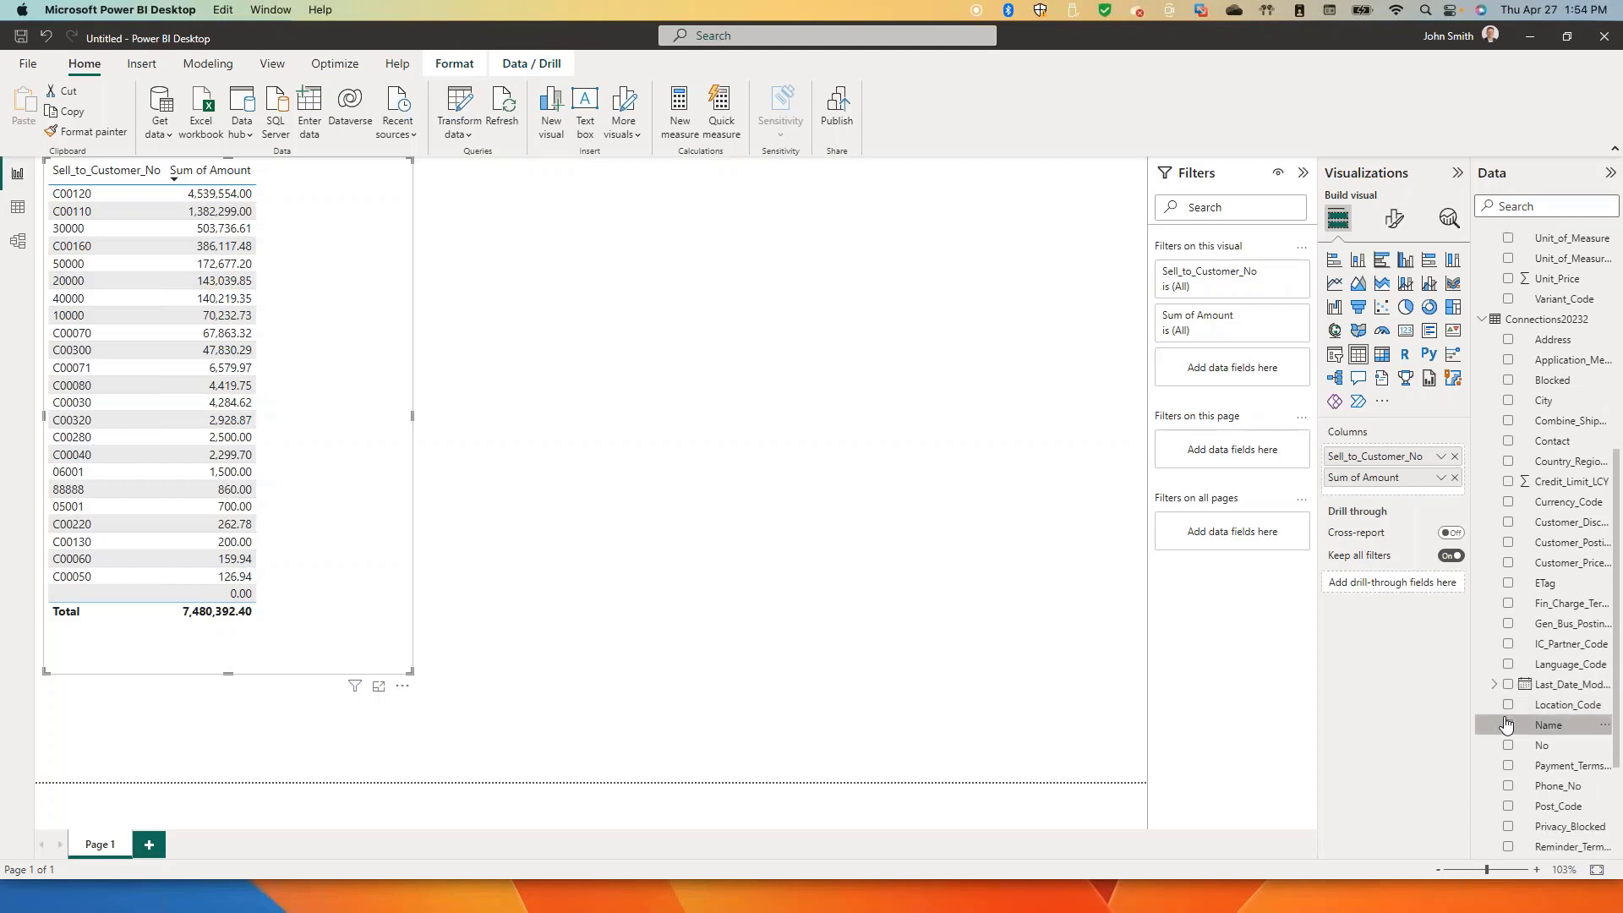
pyautogui.click(1506, 725)
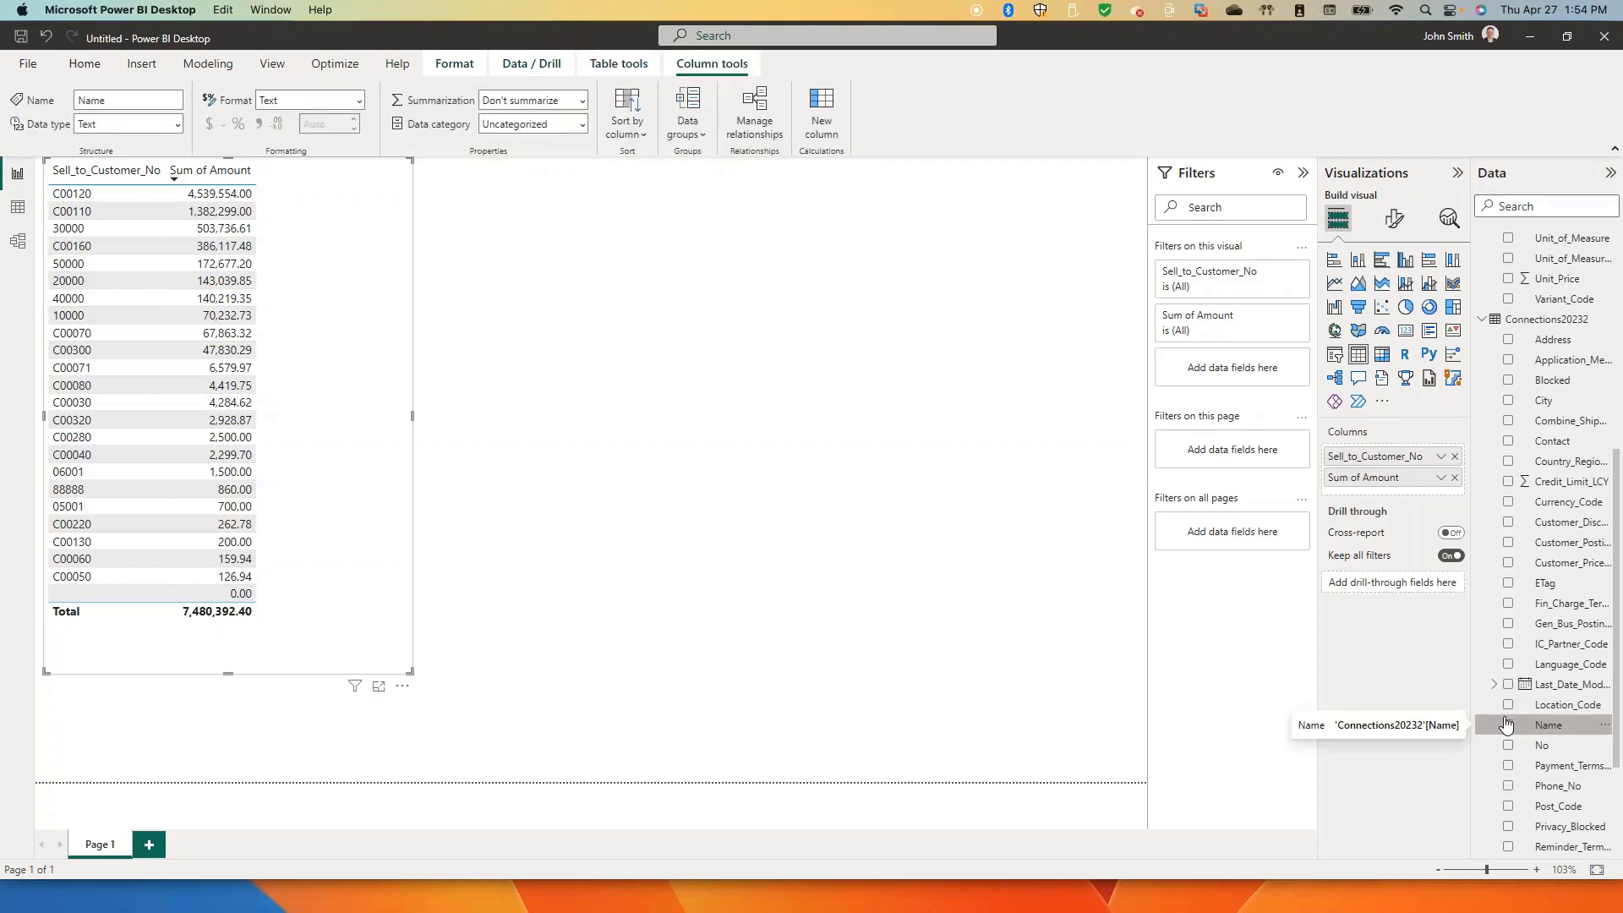
pyautogui.click(1507, 725)
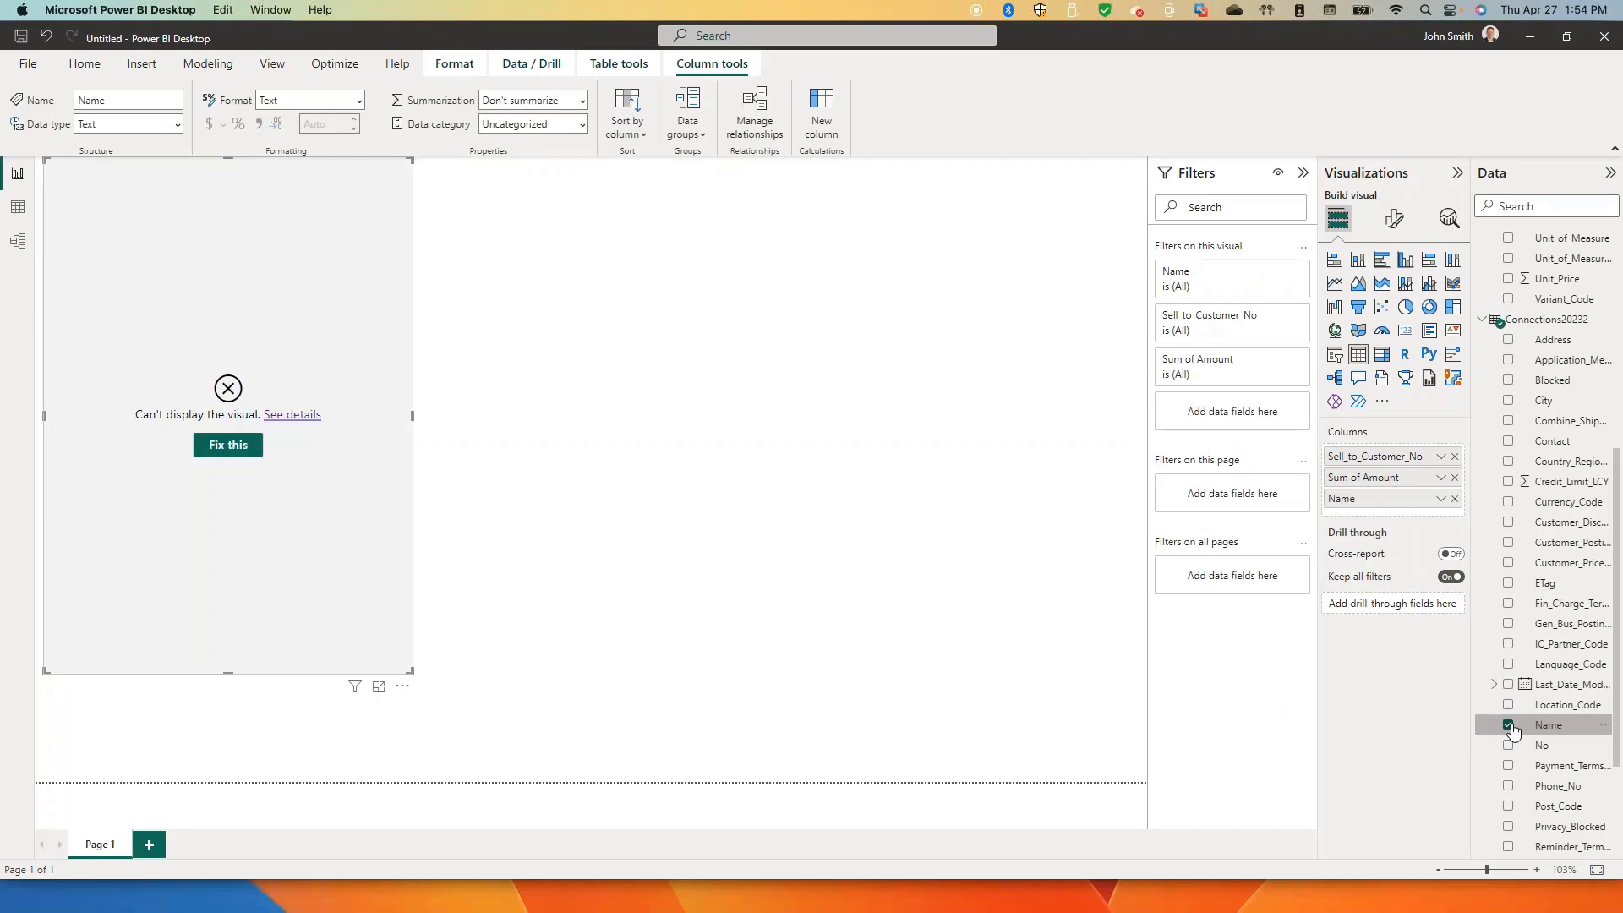
pyautogui.click(1509, 727)
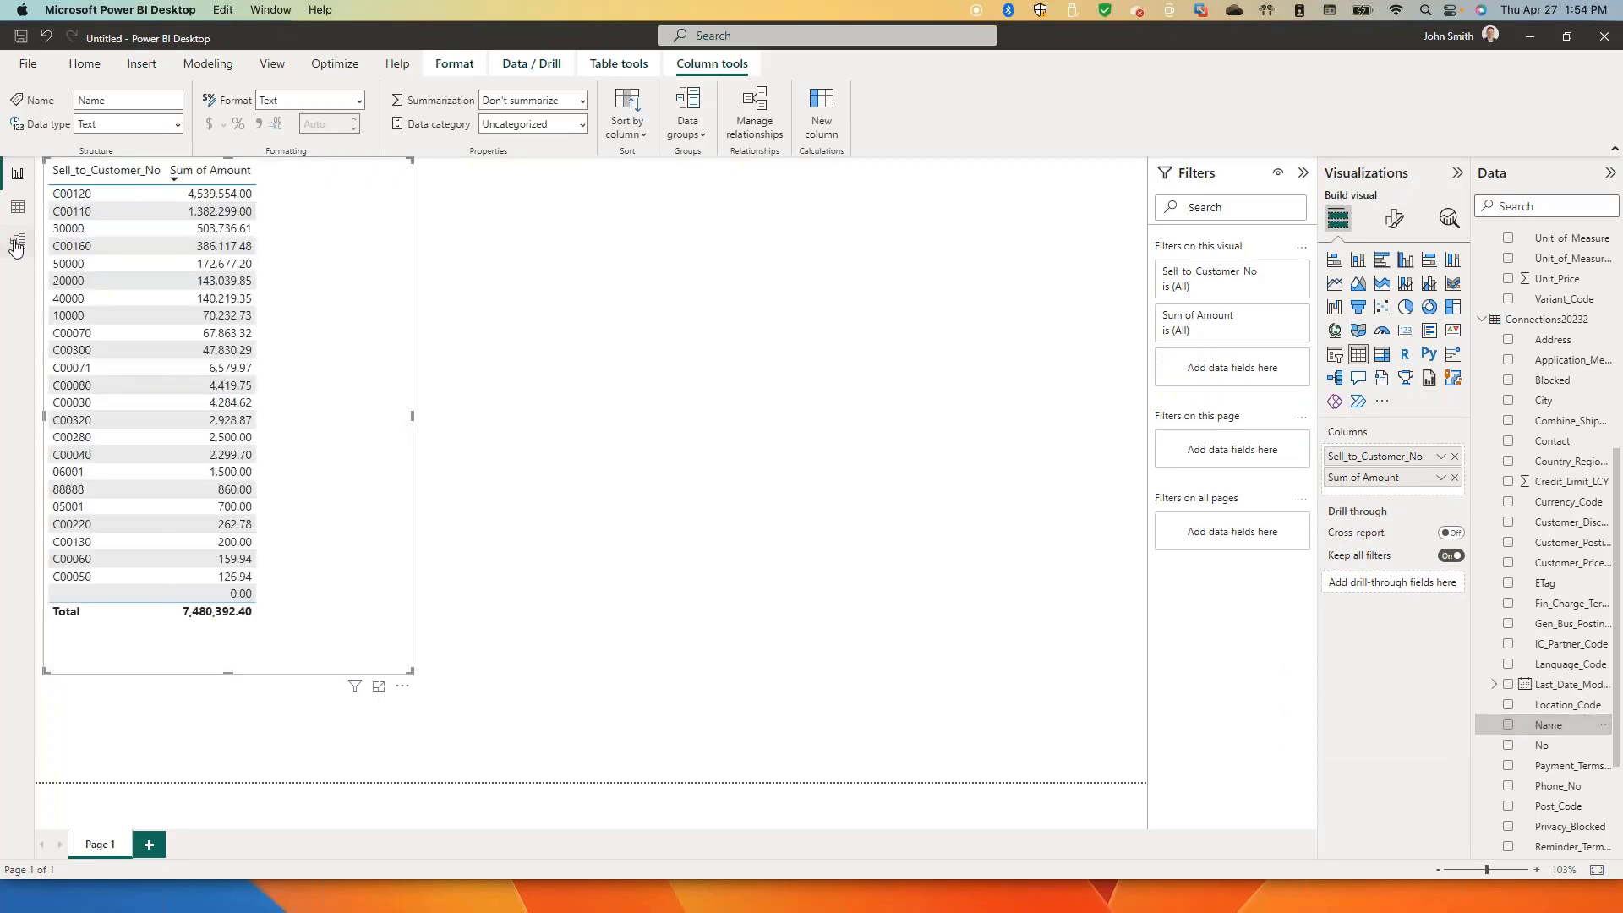
pyautogui.click(17, 241)
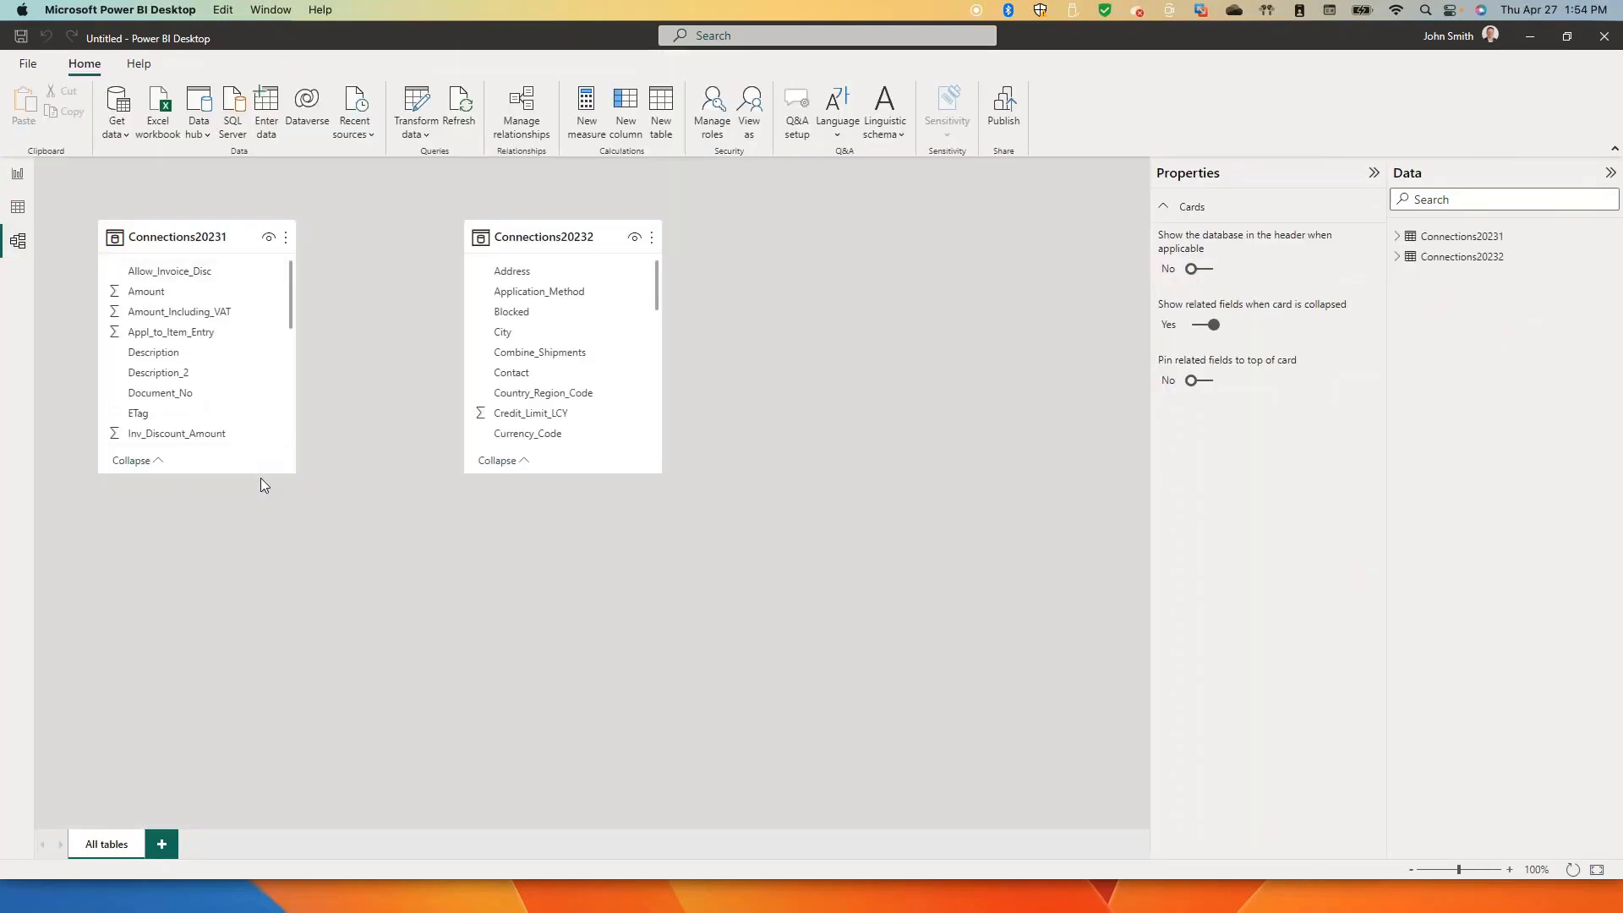
# Link Connections20231 Sell_to_Customer_No to Connections20232 No (many-to-one), then go back to the report
pyautogui.moveTo(267, 479); pyautogui.dragTo(266, 811)
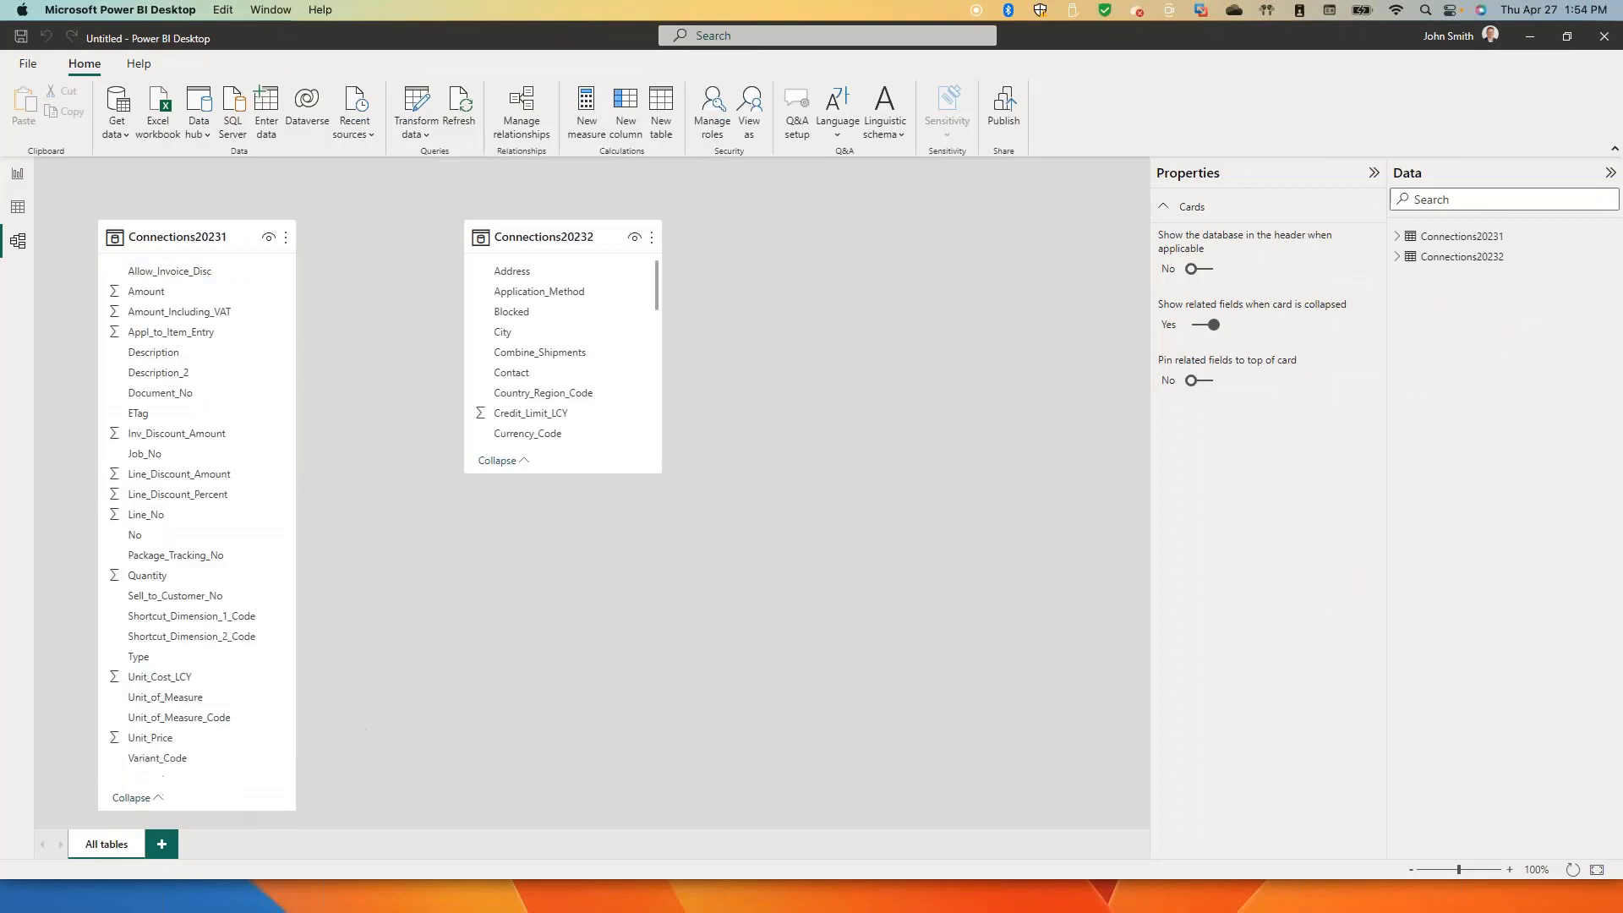
pyautogui.moveTo(578, 471); pyautogui.dragTo(609, 840)
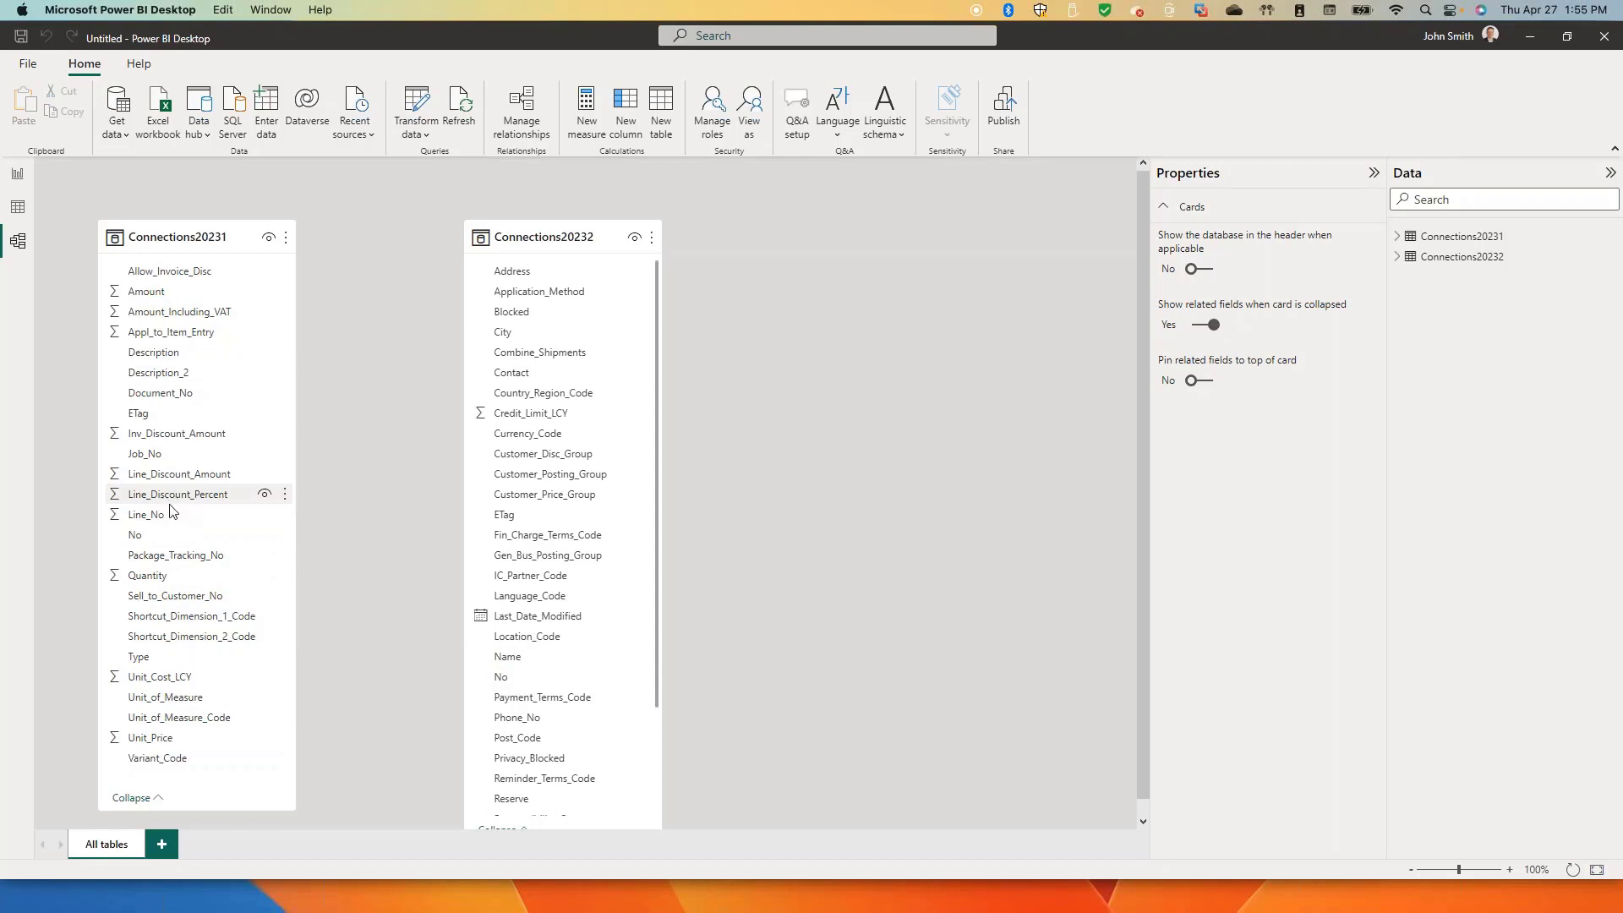
pyautogui.moveTo(175, 598); pyautogui.dragTo(543, 686)
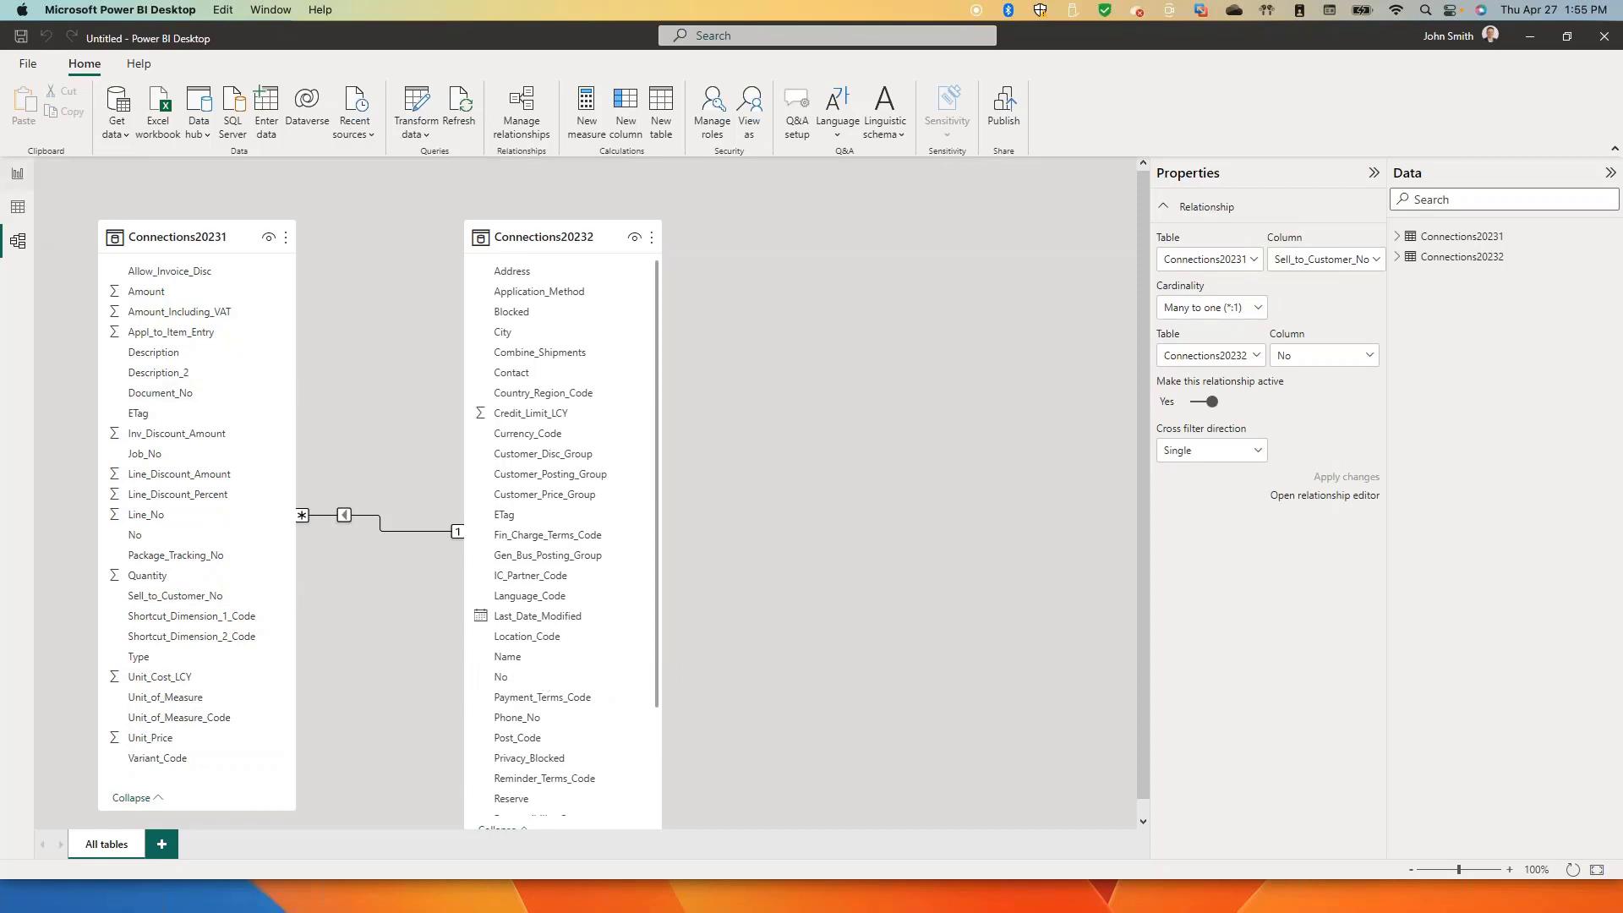
pyautogui.click(17, 176)
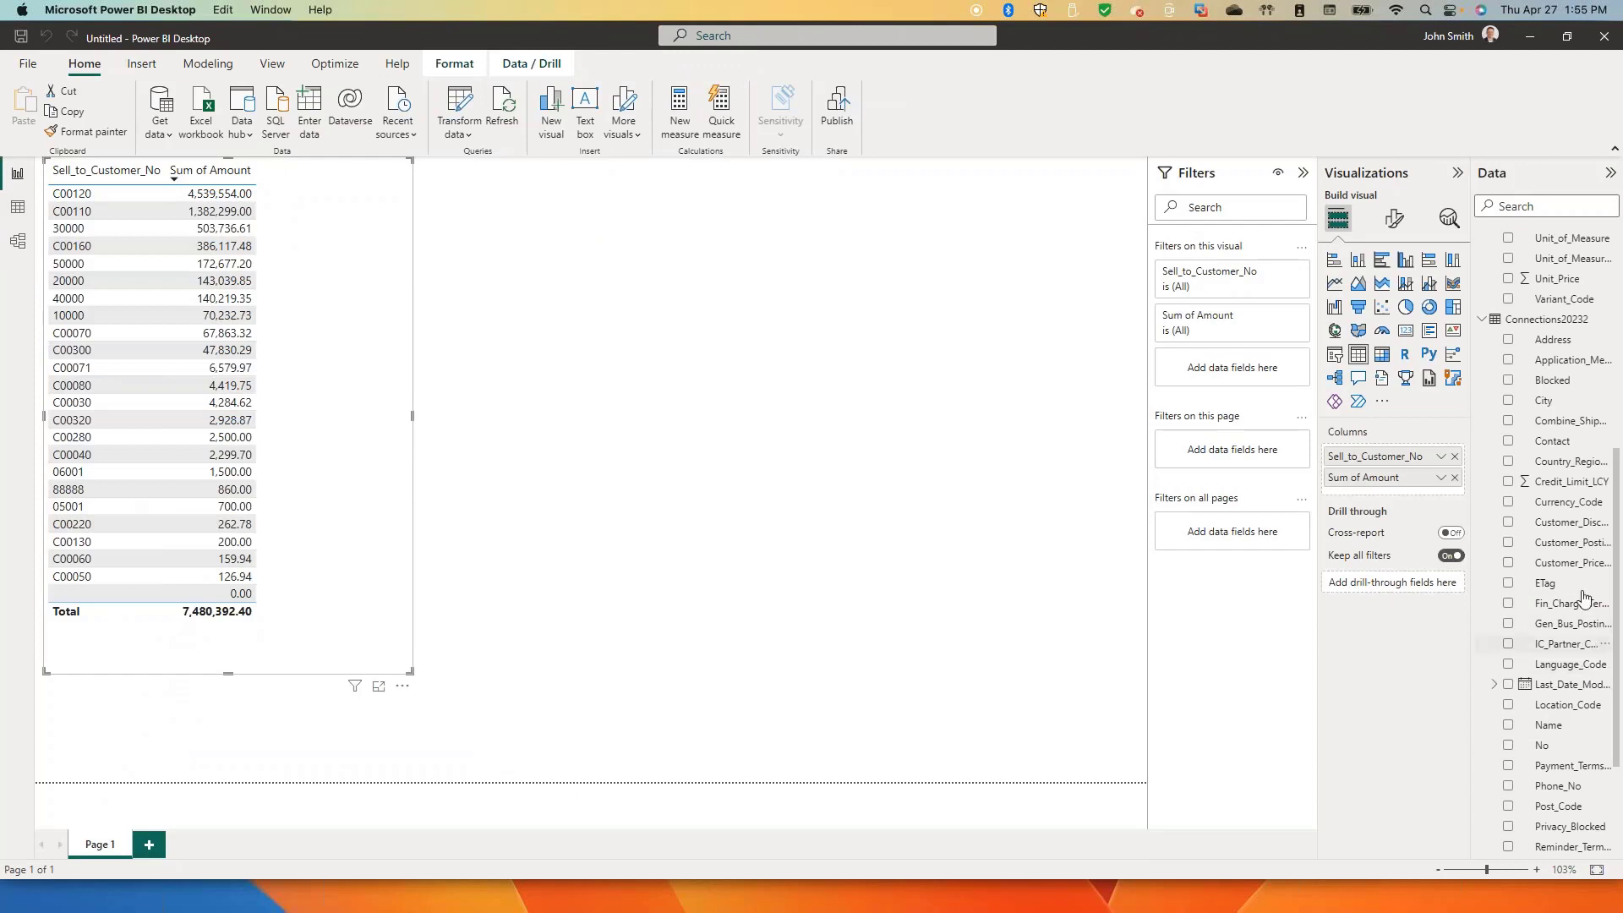
# Drop Sell_to_Customer_No and order the table columns Name, Country_Region_Code, Sum of Amount
pyautogui.click(1508, 725)
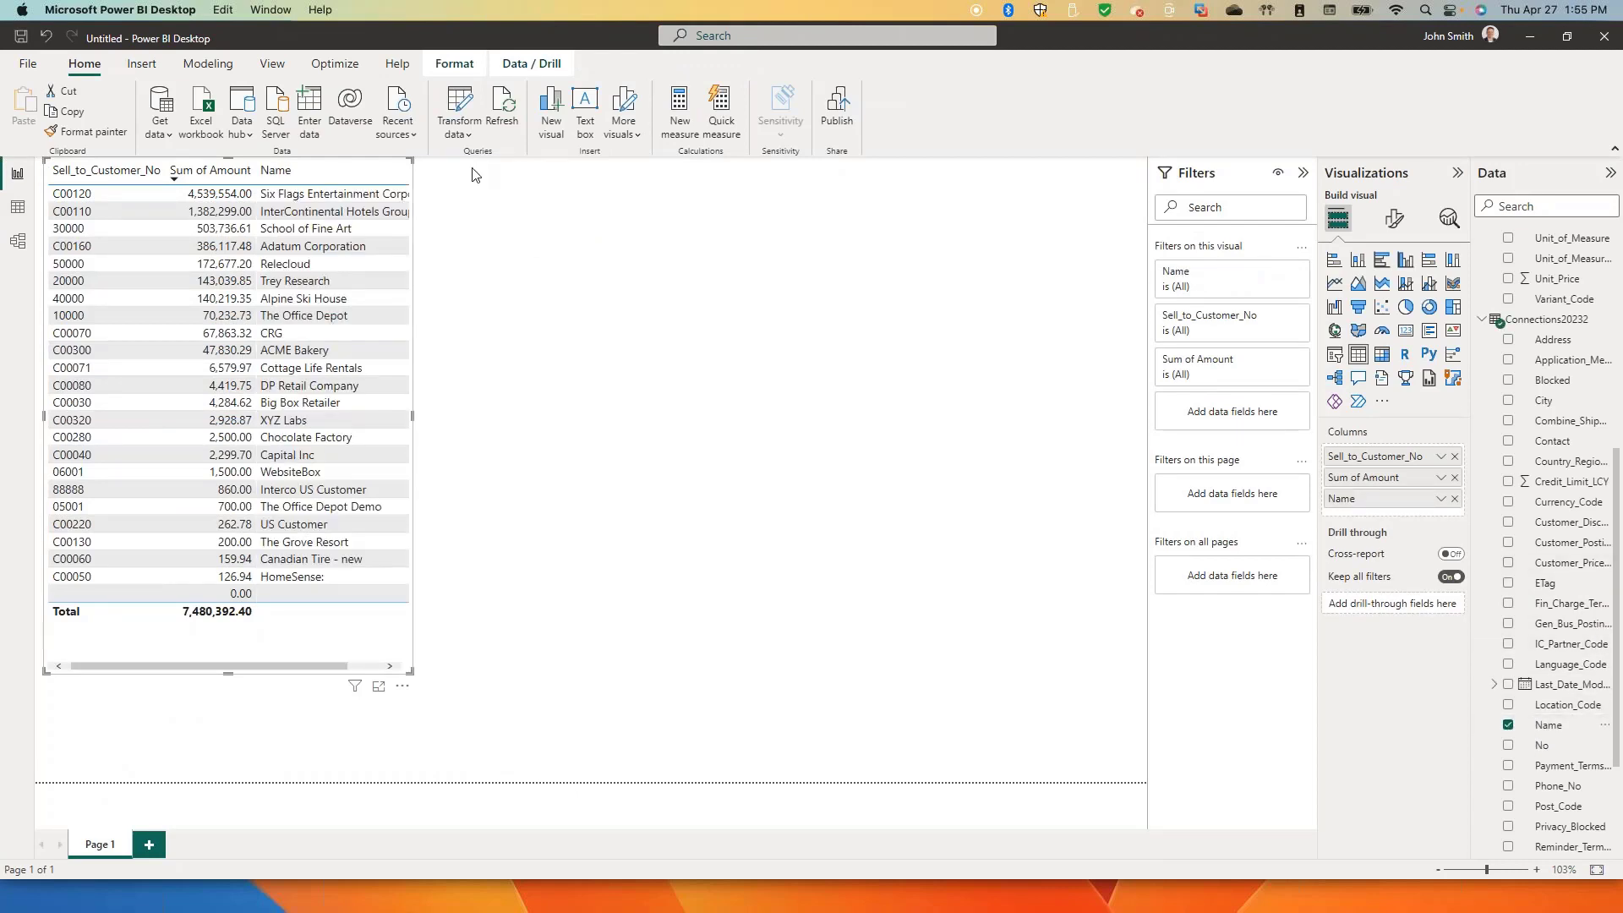
pyautogui.click(299, 179)
pyautogui.click(1455, 456)
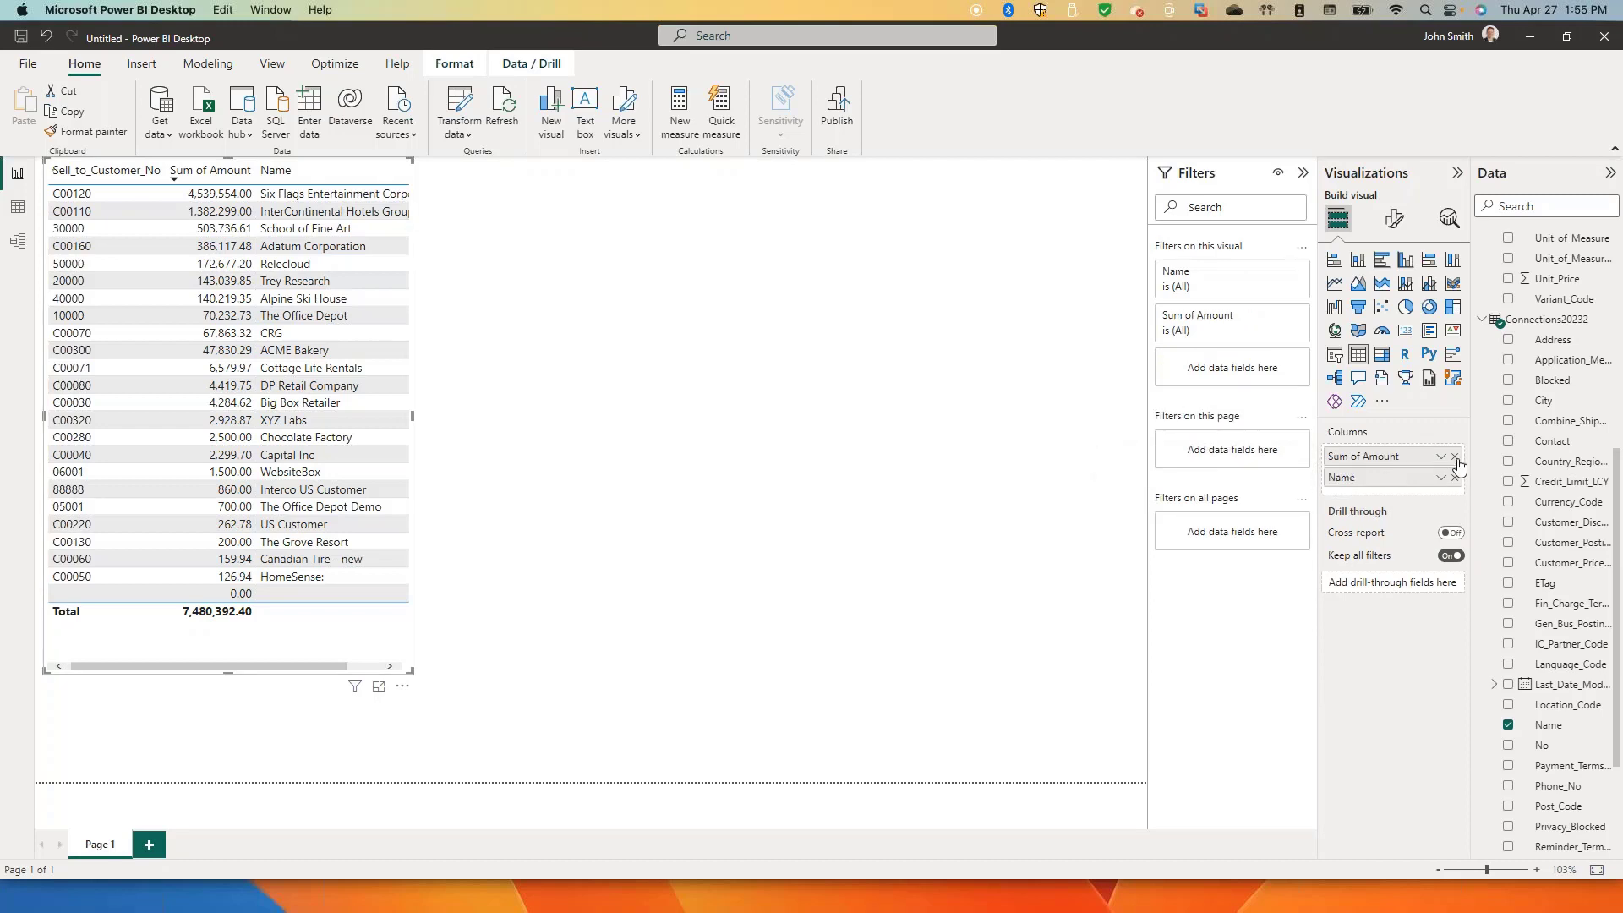
pyautogui.moveTo(1442, 480); pyautogui.dragTo(1410, 456)
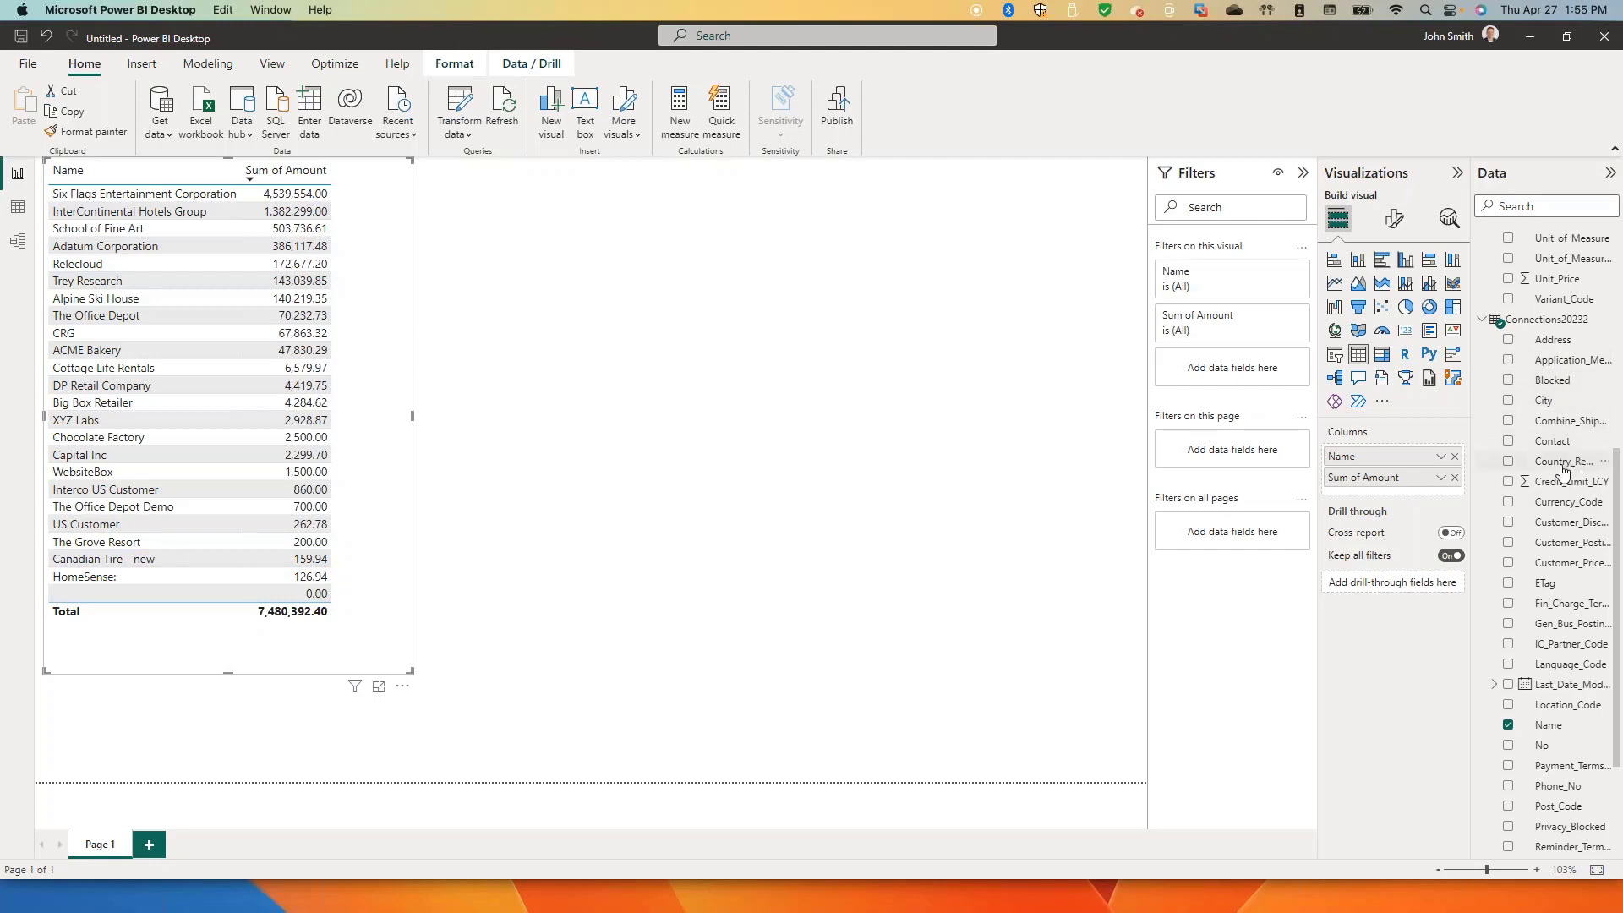
pyautogui.click(1509, 463)
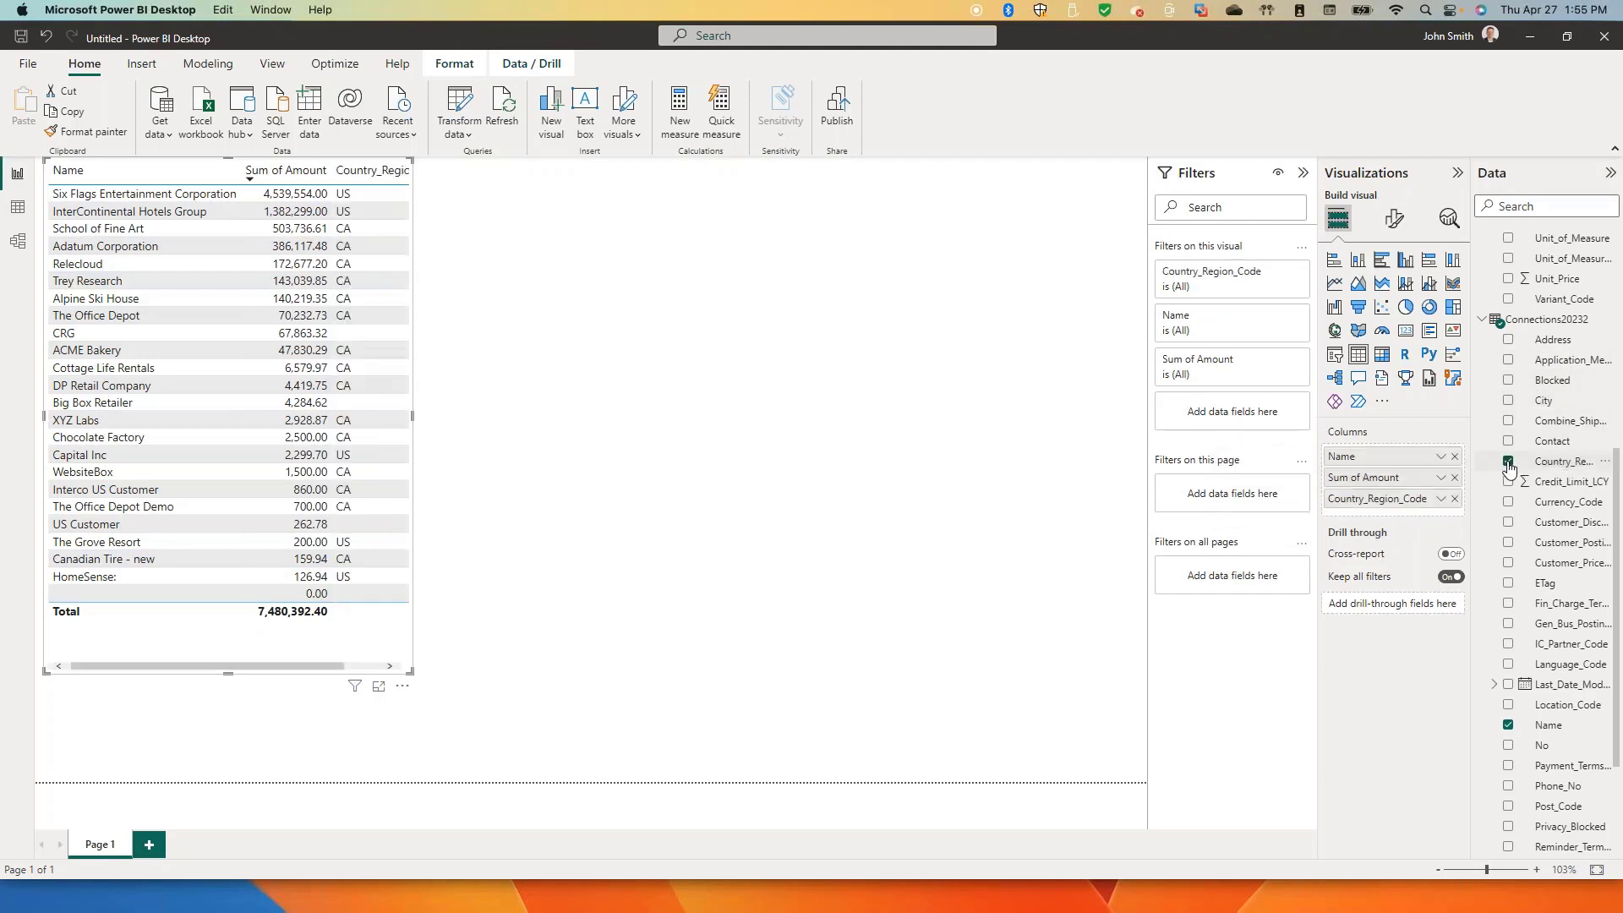
pyautogui.moveTo(1508, 468); pyautogui.dragTo(1403, 475)
pyautogui.moveTo(411, 672); pyautogui.dragTo(553, 693)
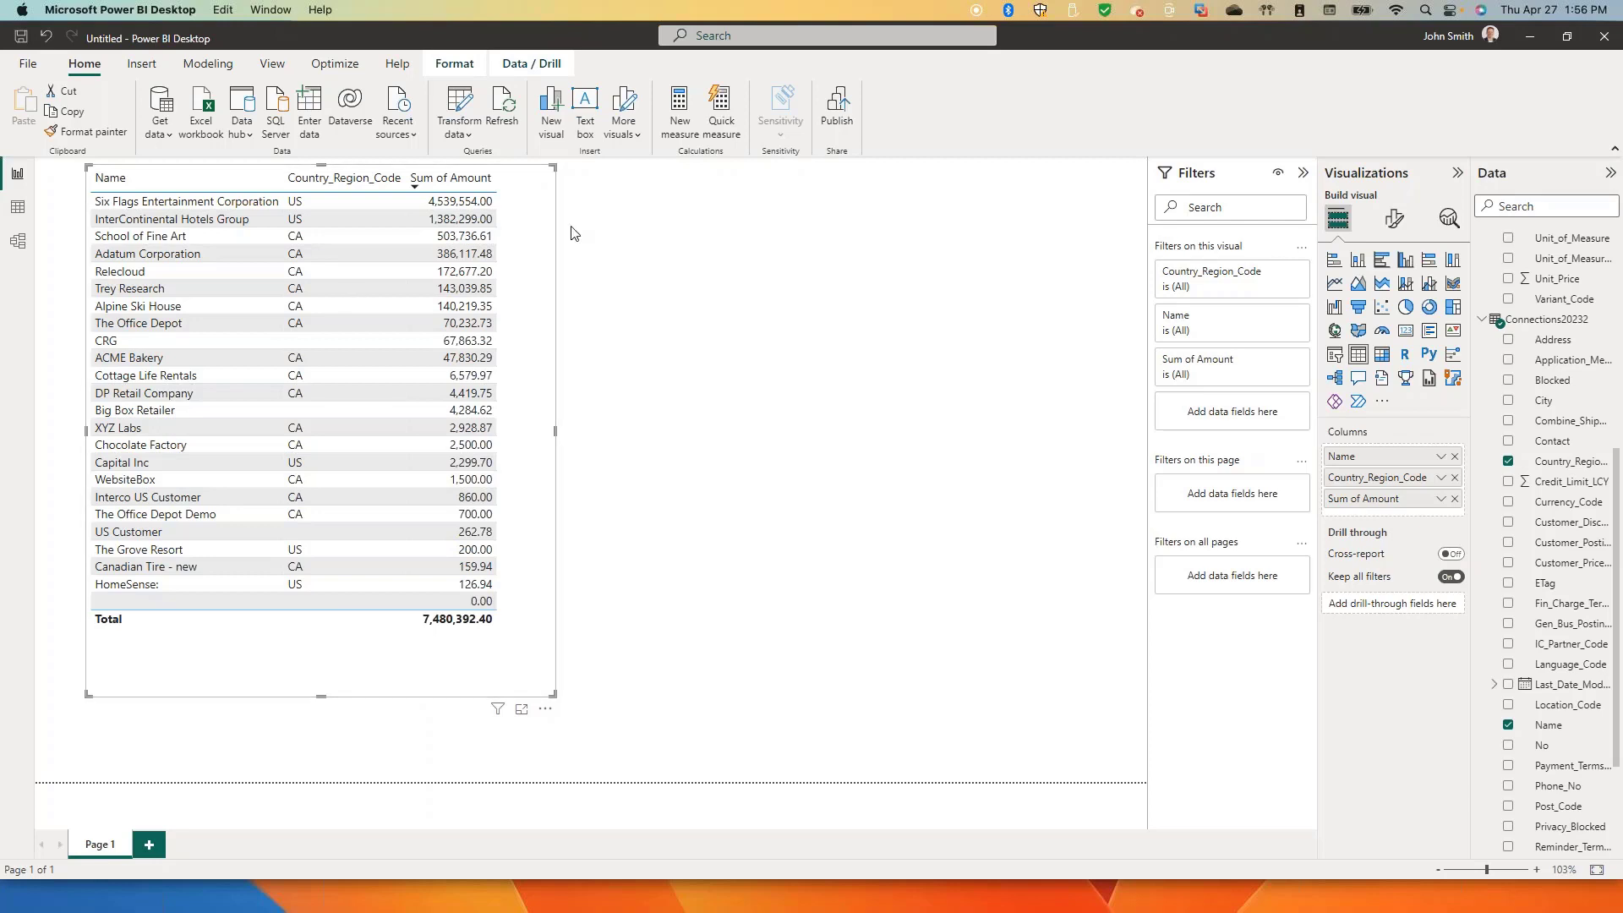
pyautogui.click(17, 208)
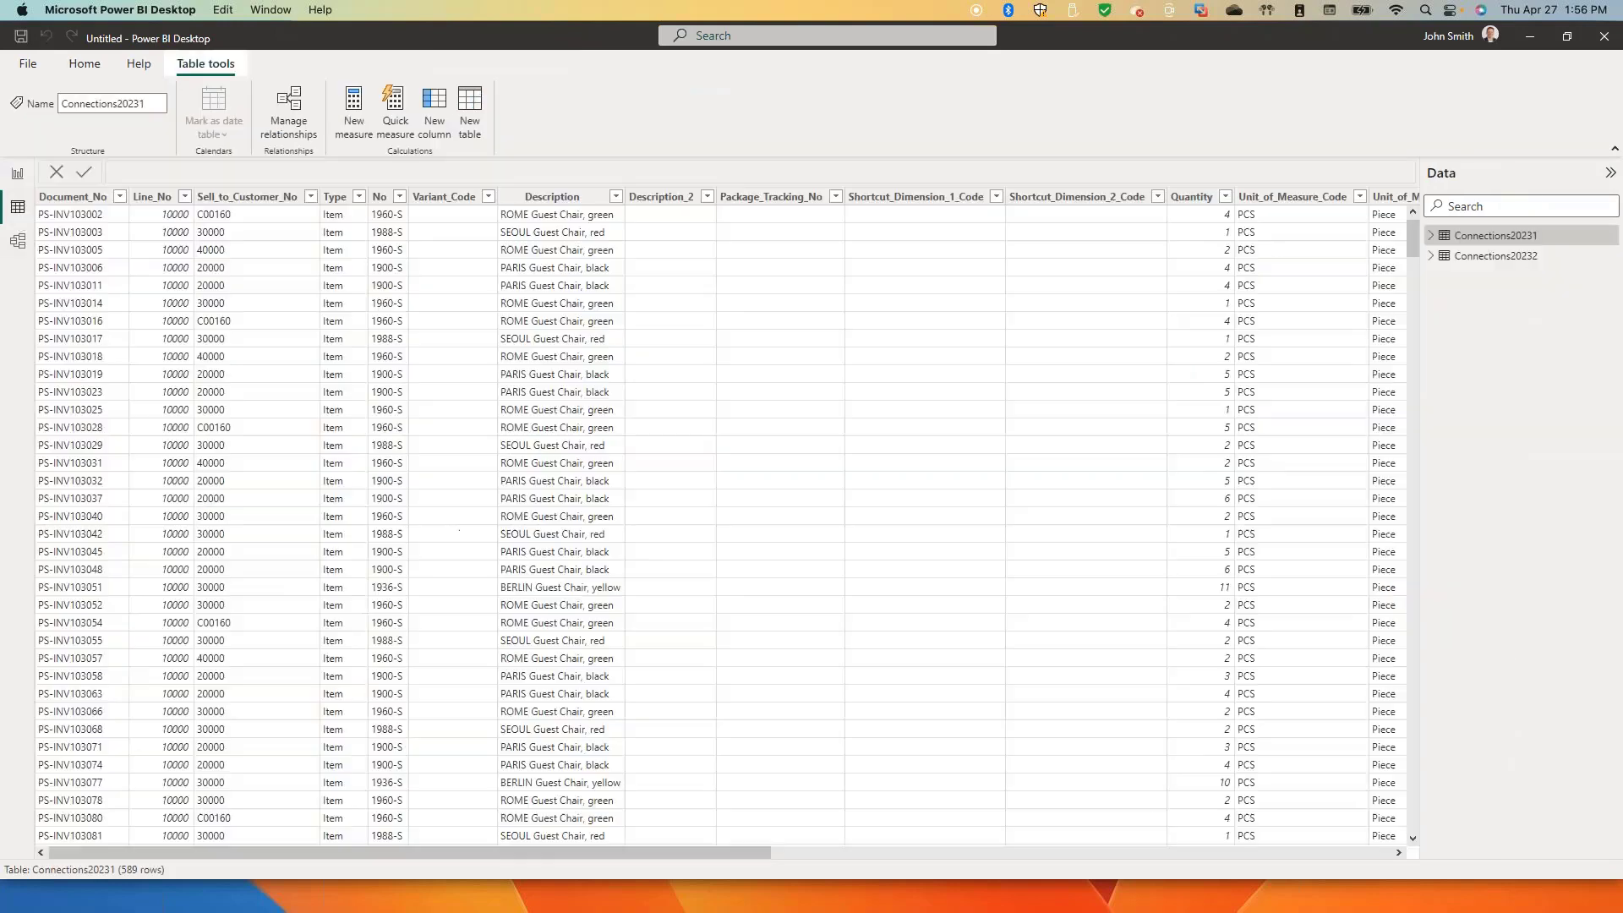
pyautogui.moveTo(617, 846); pyautogui.dragTo(1137, 837)
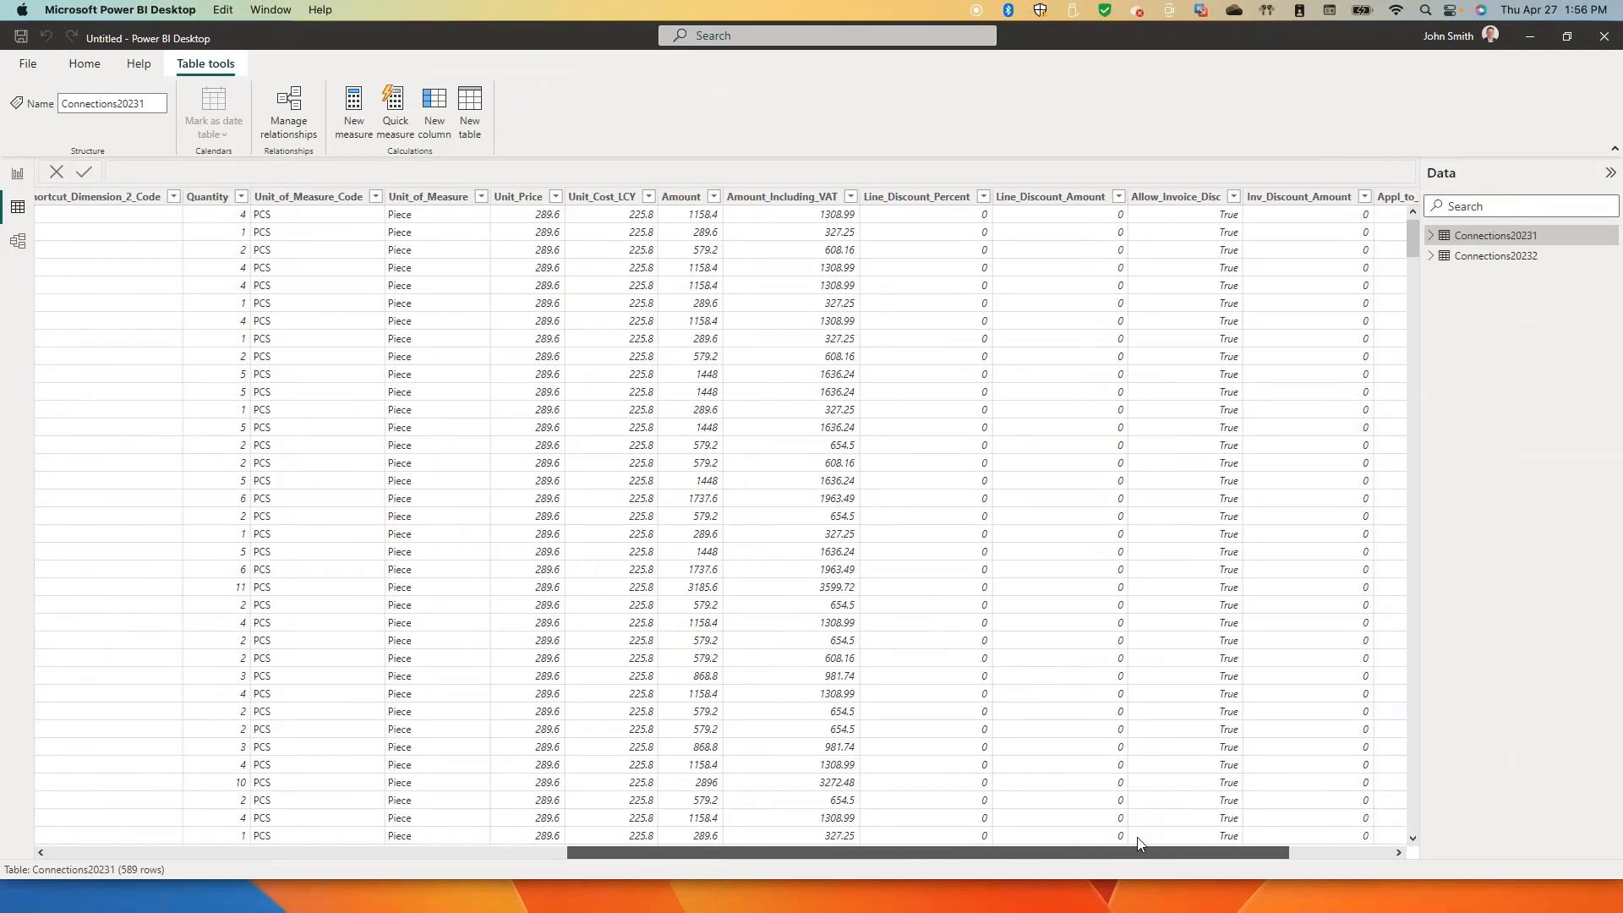
pyautogui.click(693, 200)
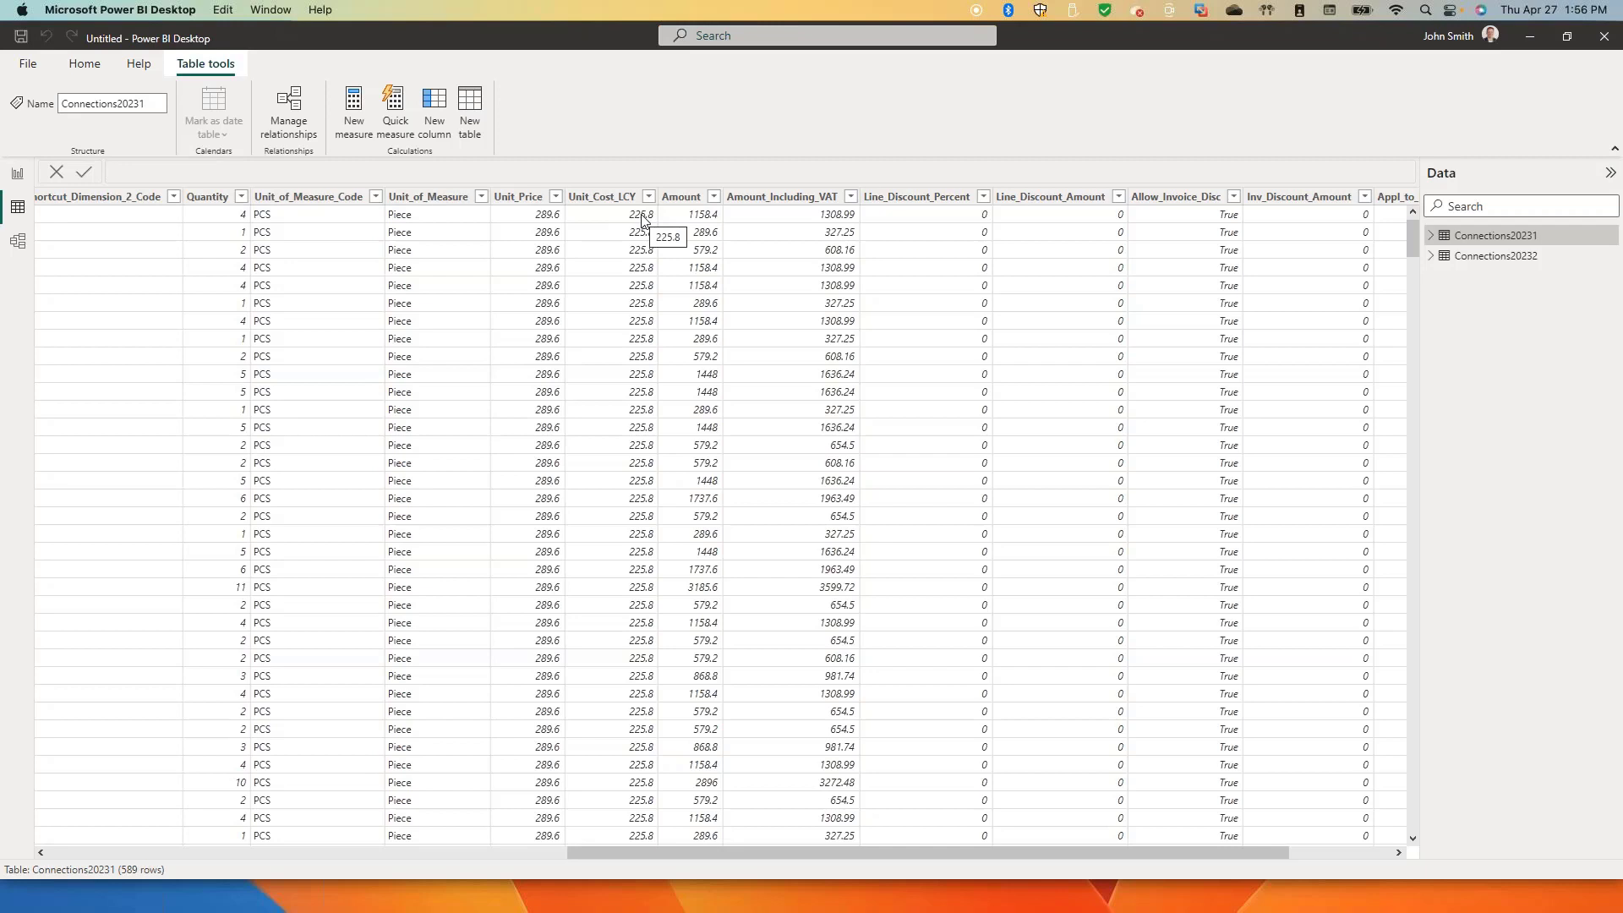
pyautogui.click(18, 176)
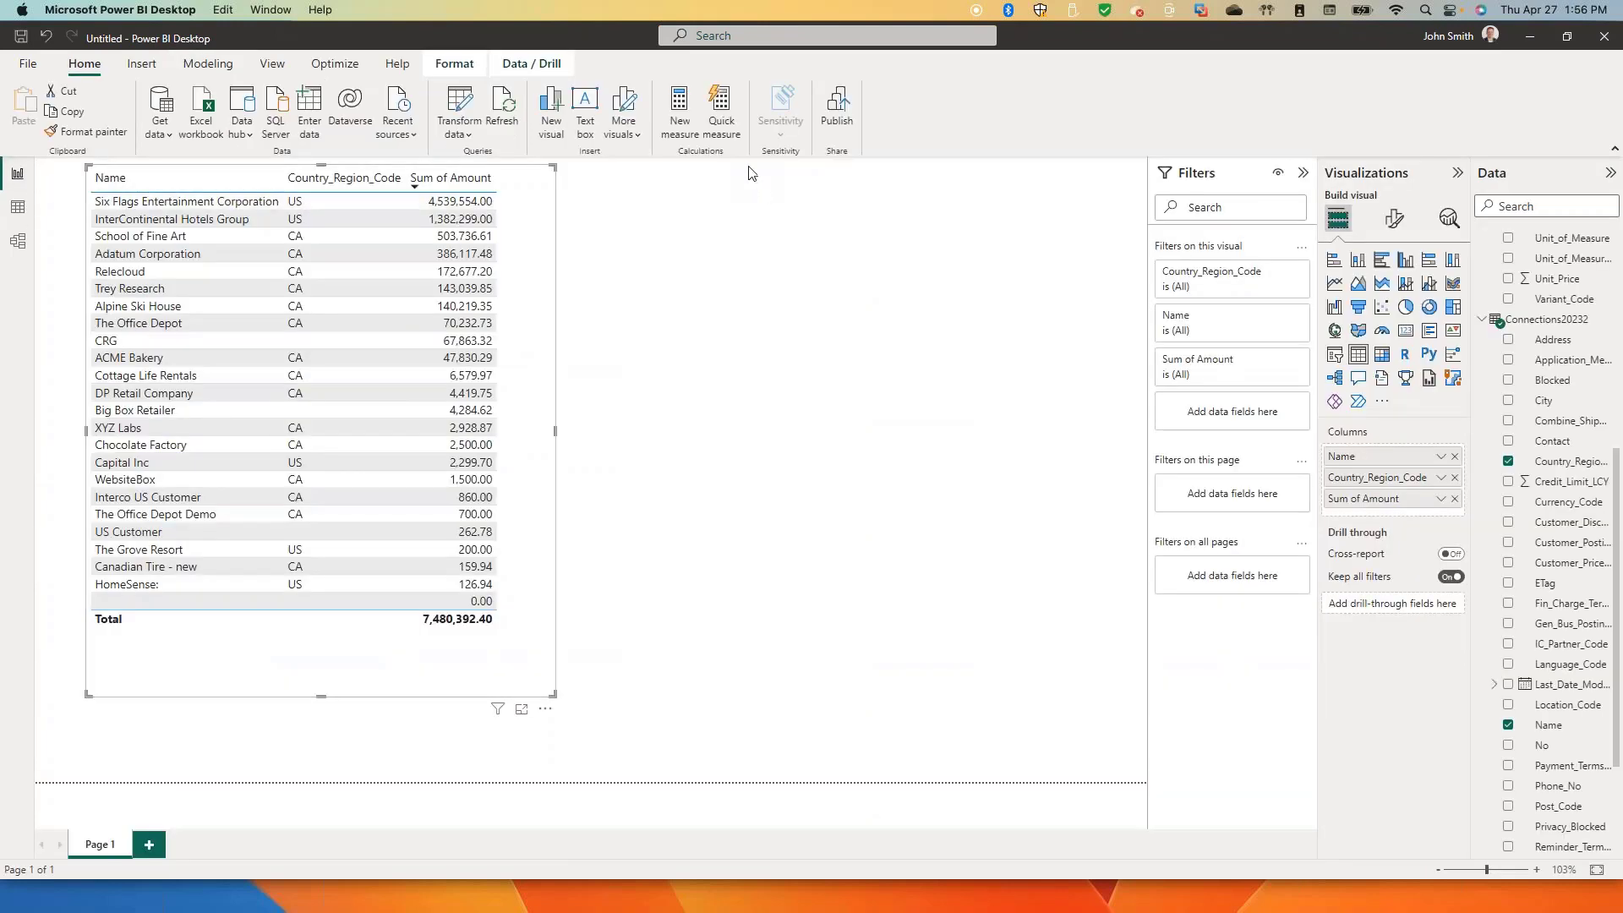
# Add a Multiplication quick measure: Sum of Quantity as base value times Sum of Unit_Price
pyautogui.click(725, 124)
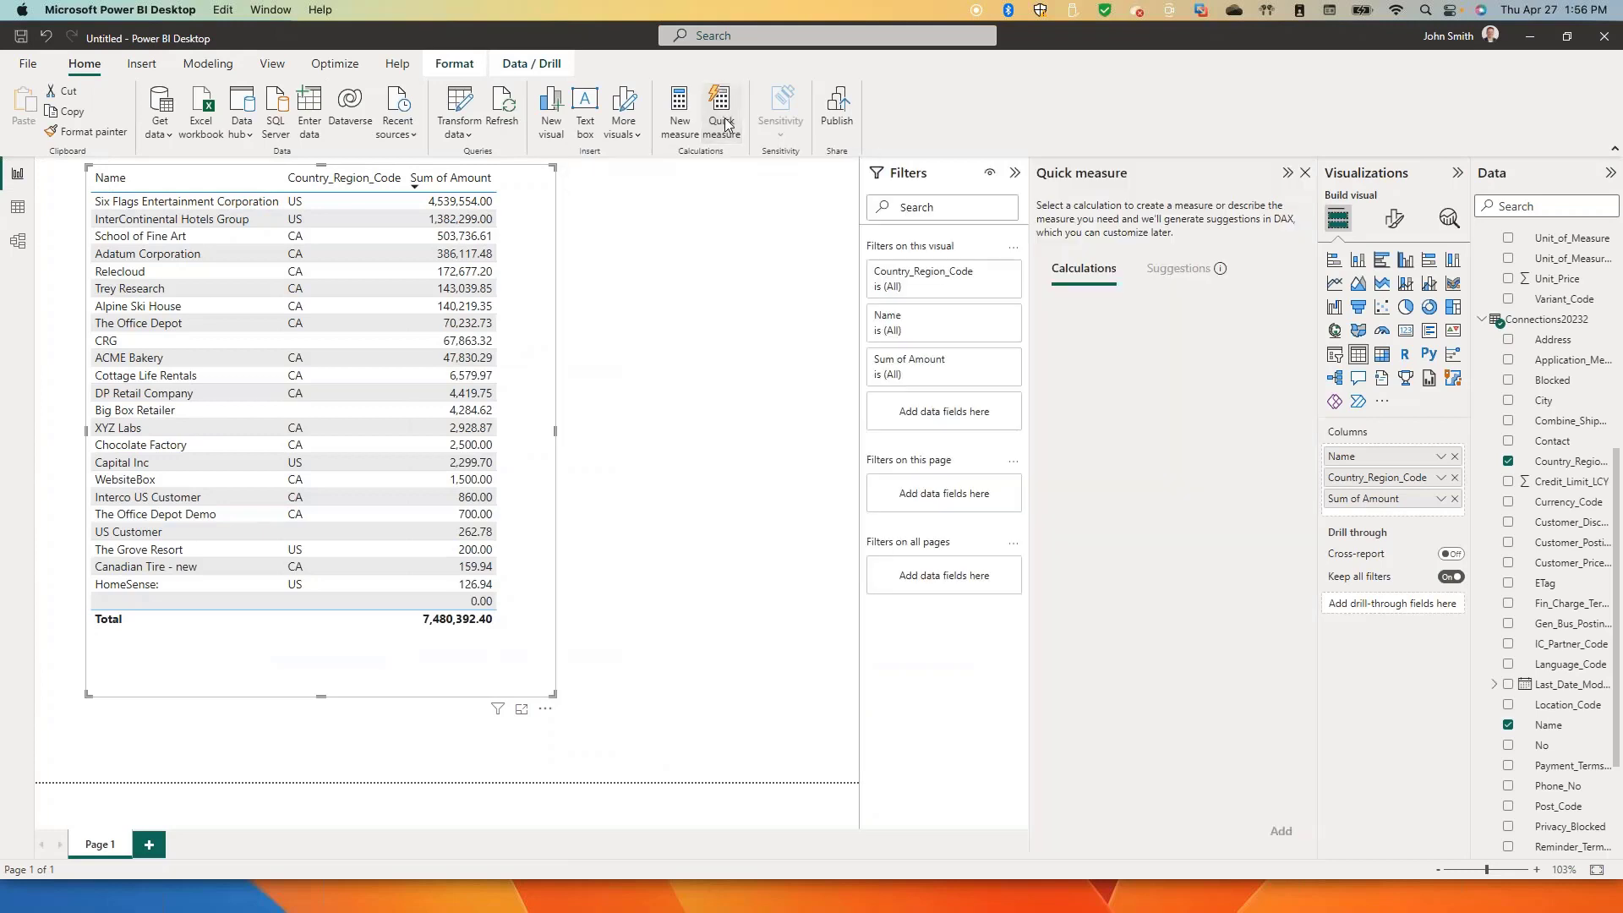
pyautogui.click(1156, 307)
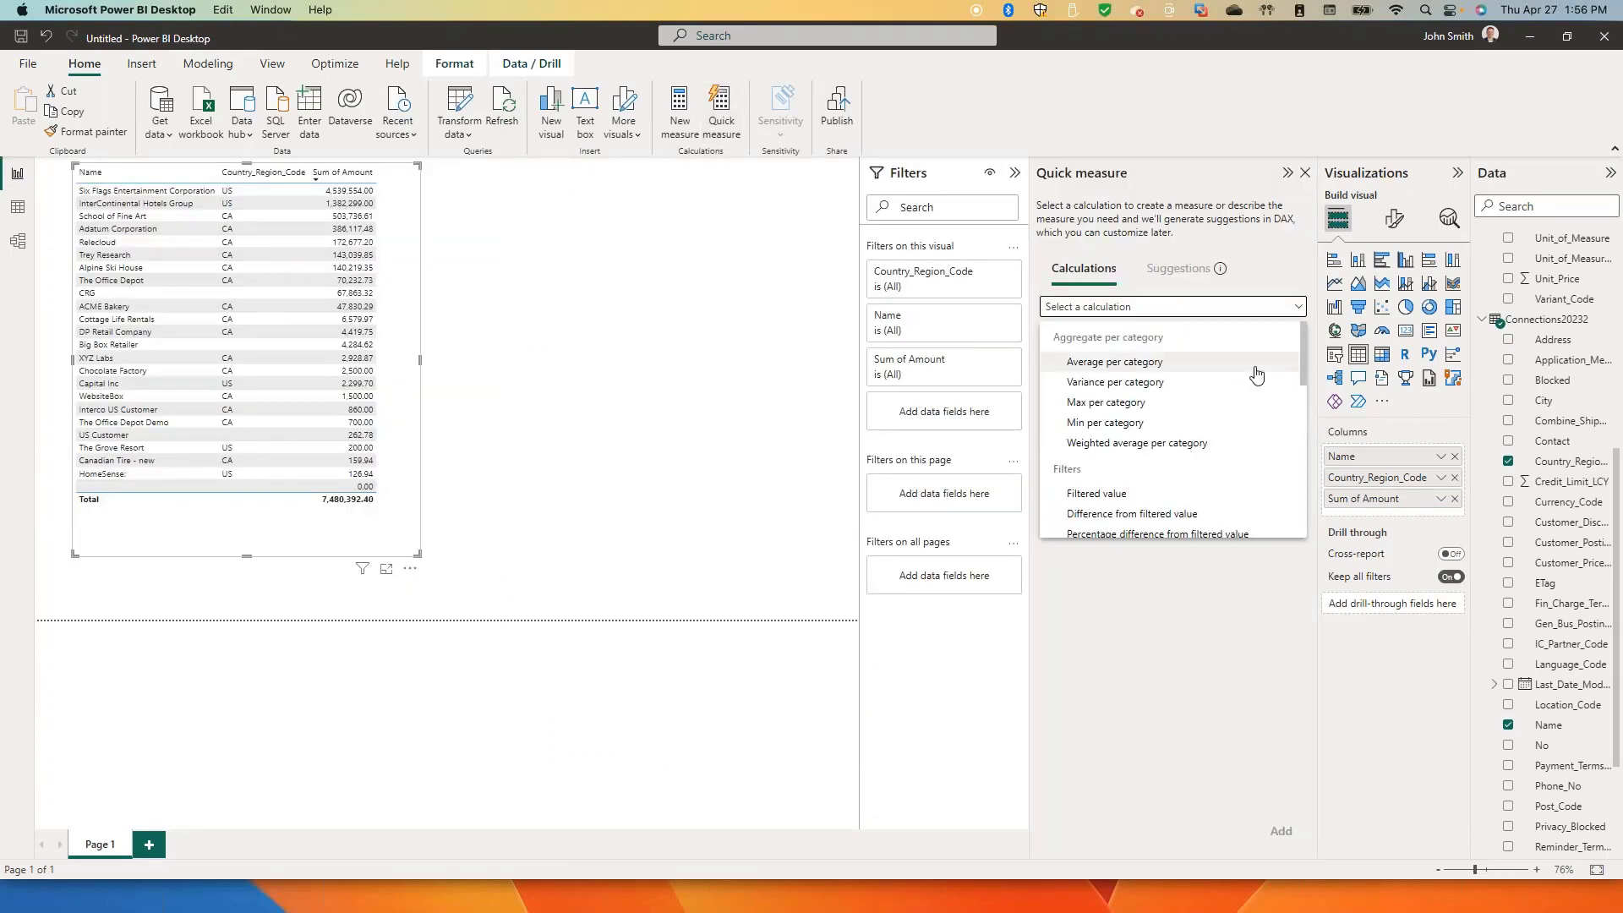
pyautogui.moveTo(1304, 386); pyautogui.dragTo(1307, 535)
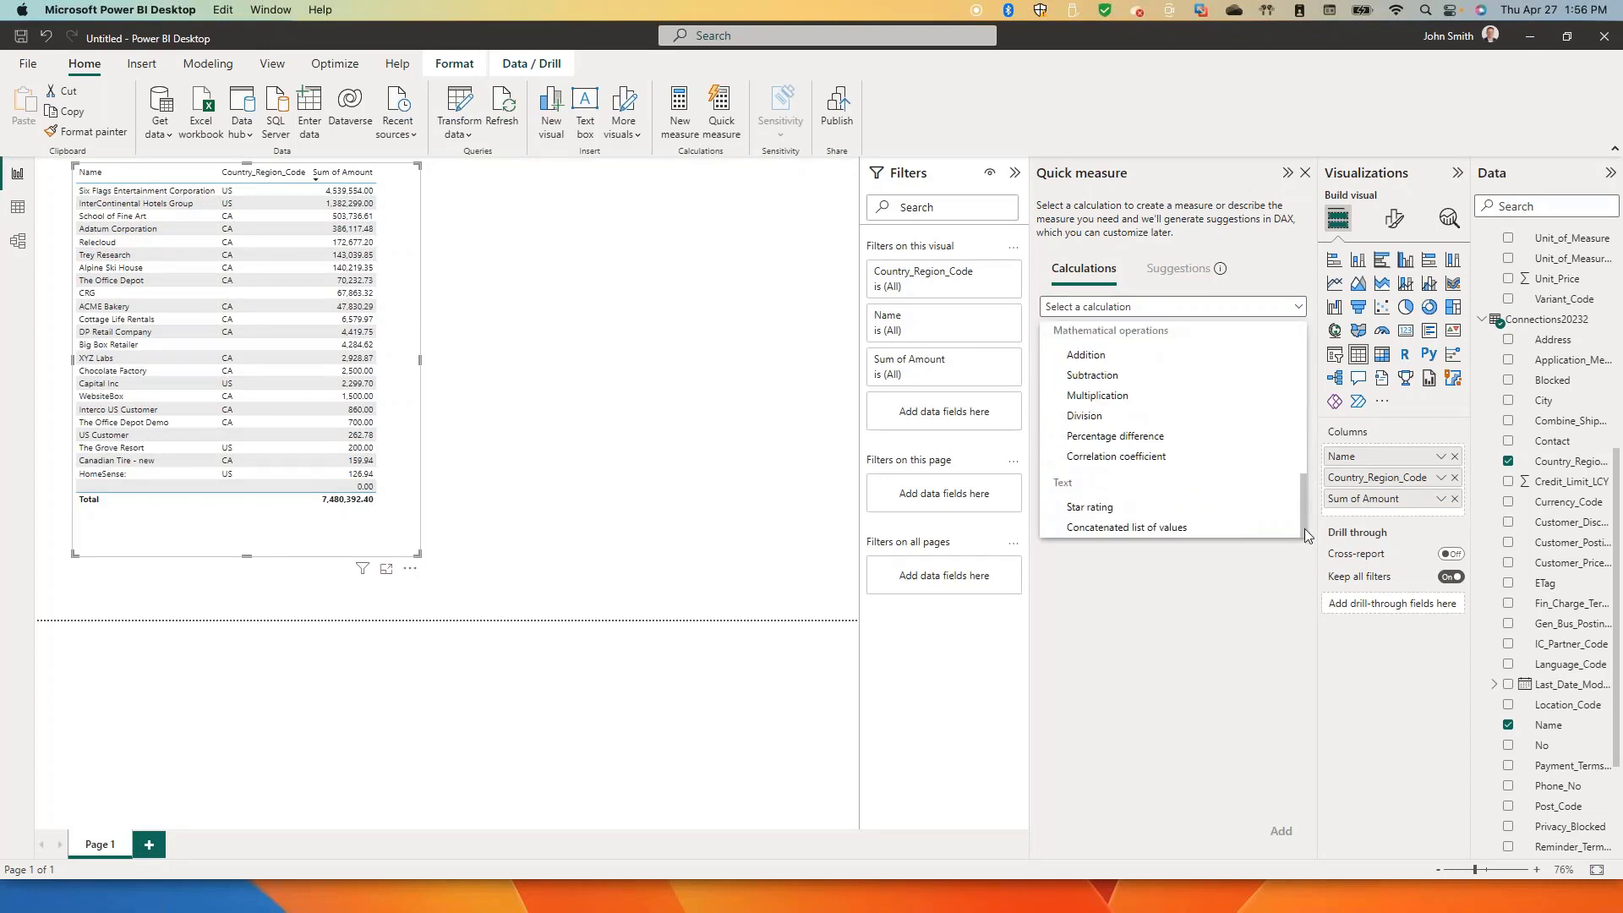
pyautogui.click(1103, 395)
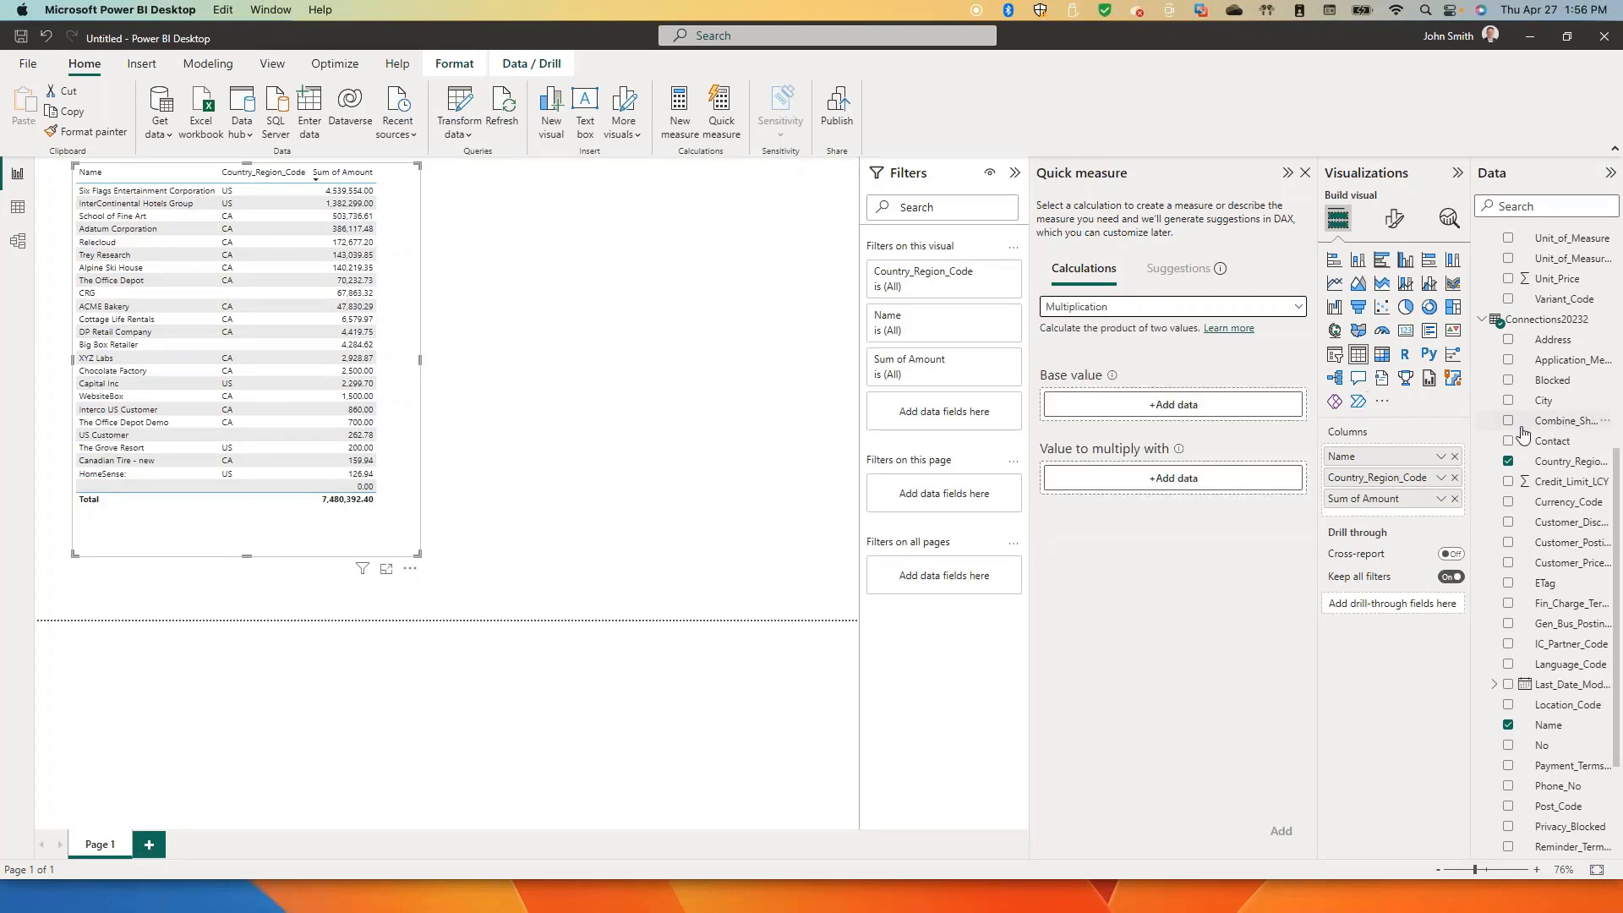
pyautogui.scroll(5, 1610, 461)
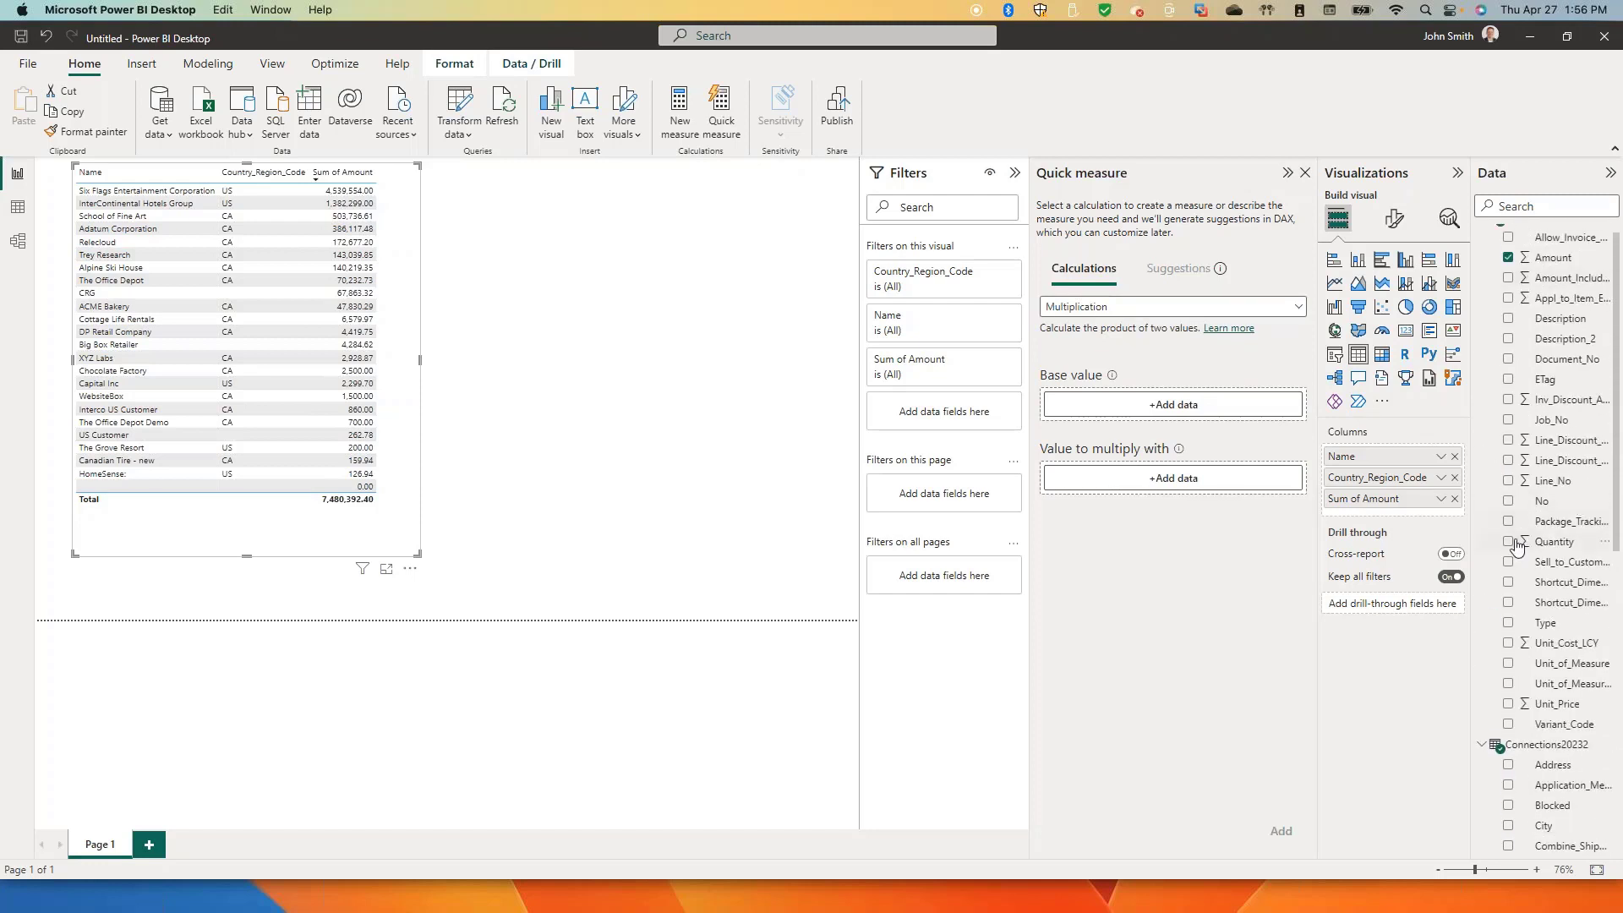
pyautogui.moveTo(1533, 542); pyautogui.dragTo(1220, 409)
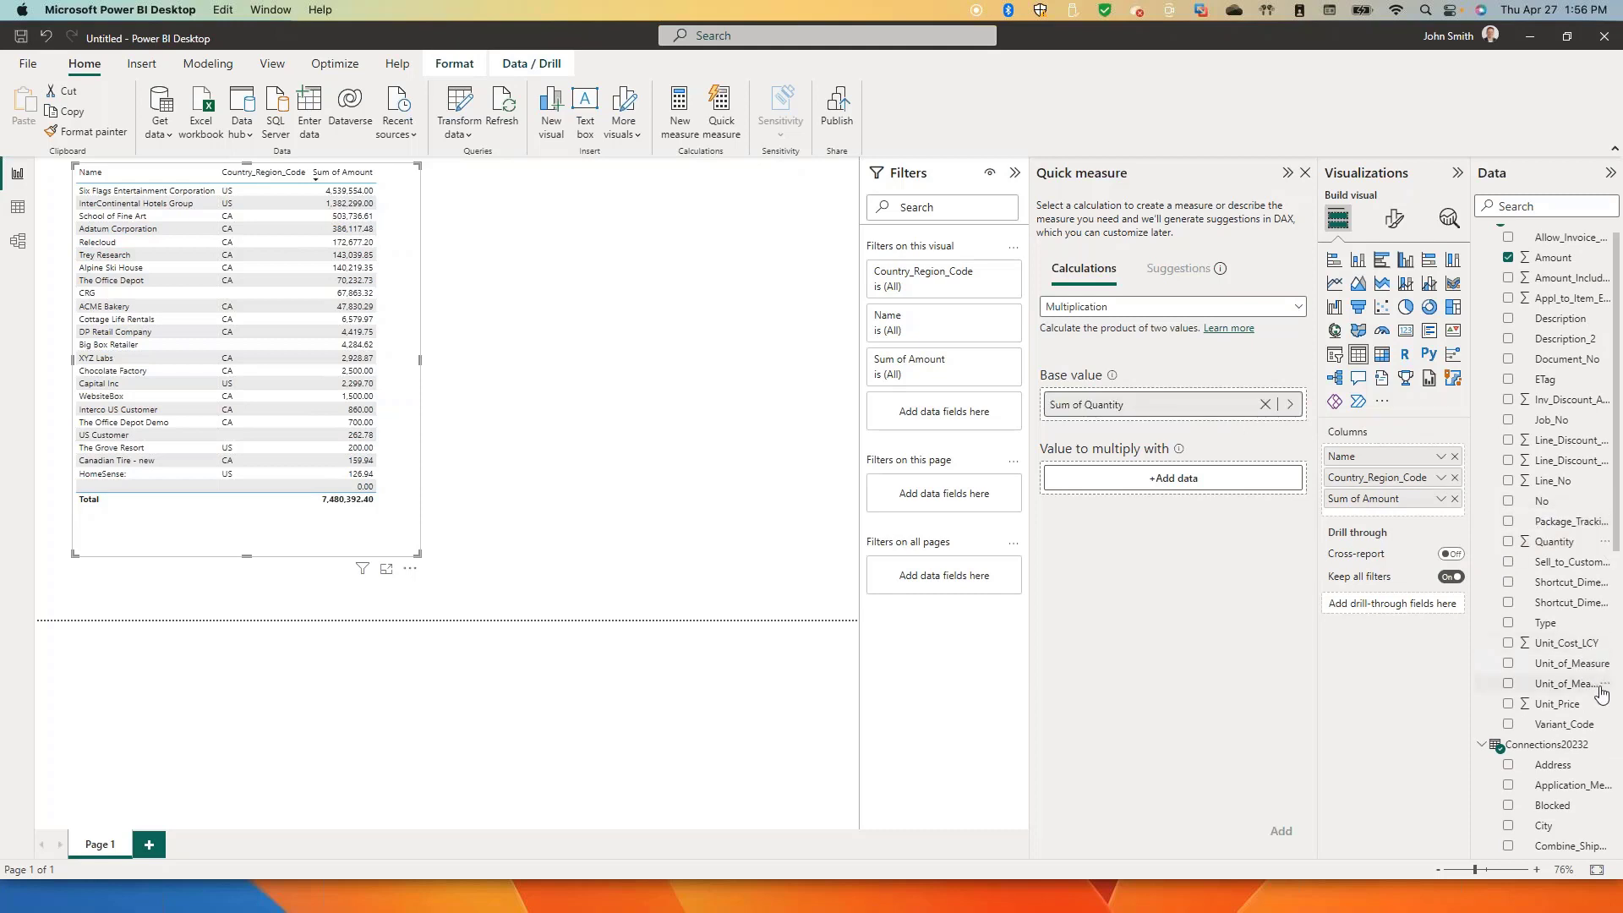
pyautogui.moveTo(1555, 703); pyautogui.dragTo(1200, 481)
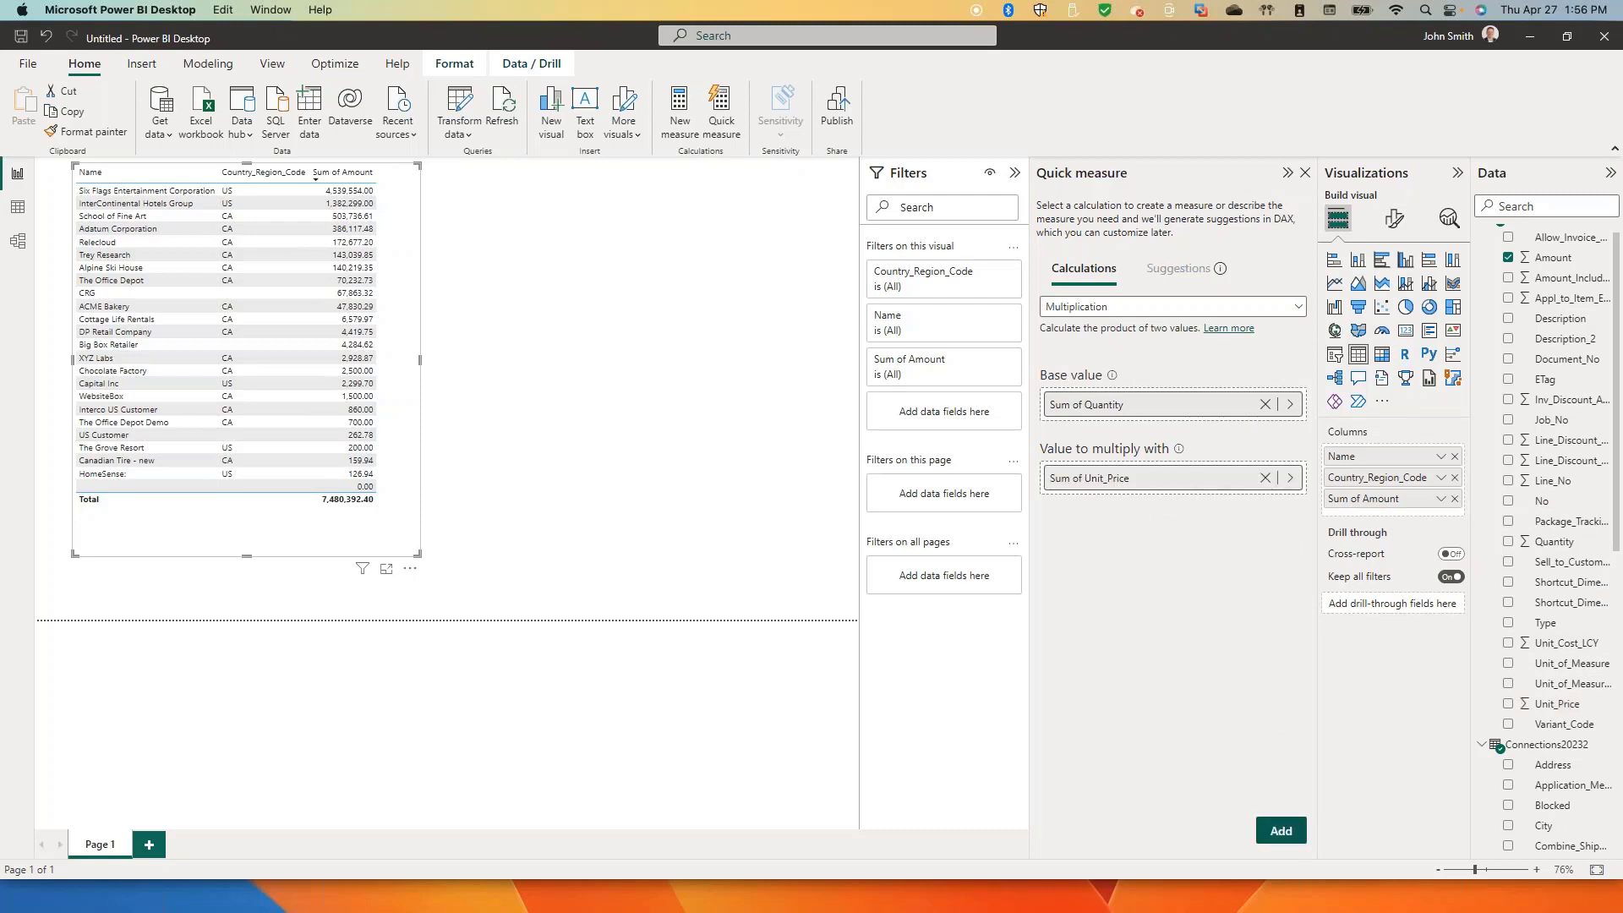
pyautogui.click(1280, 830)
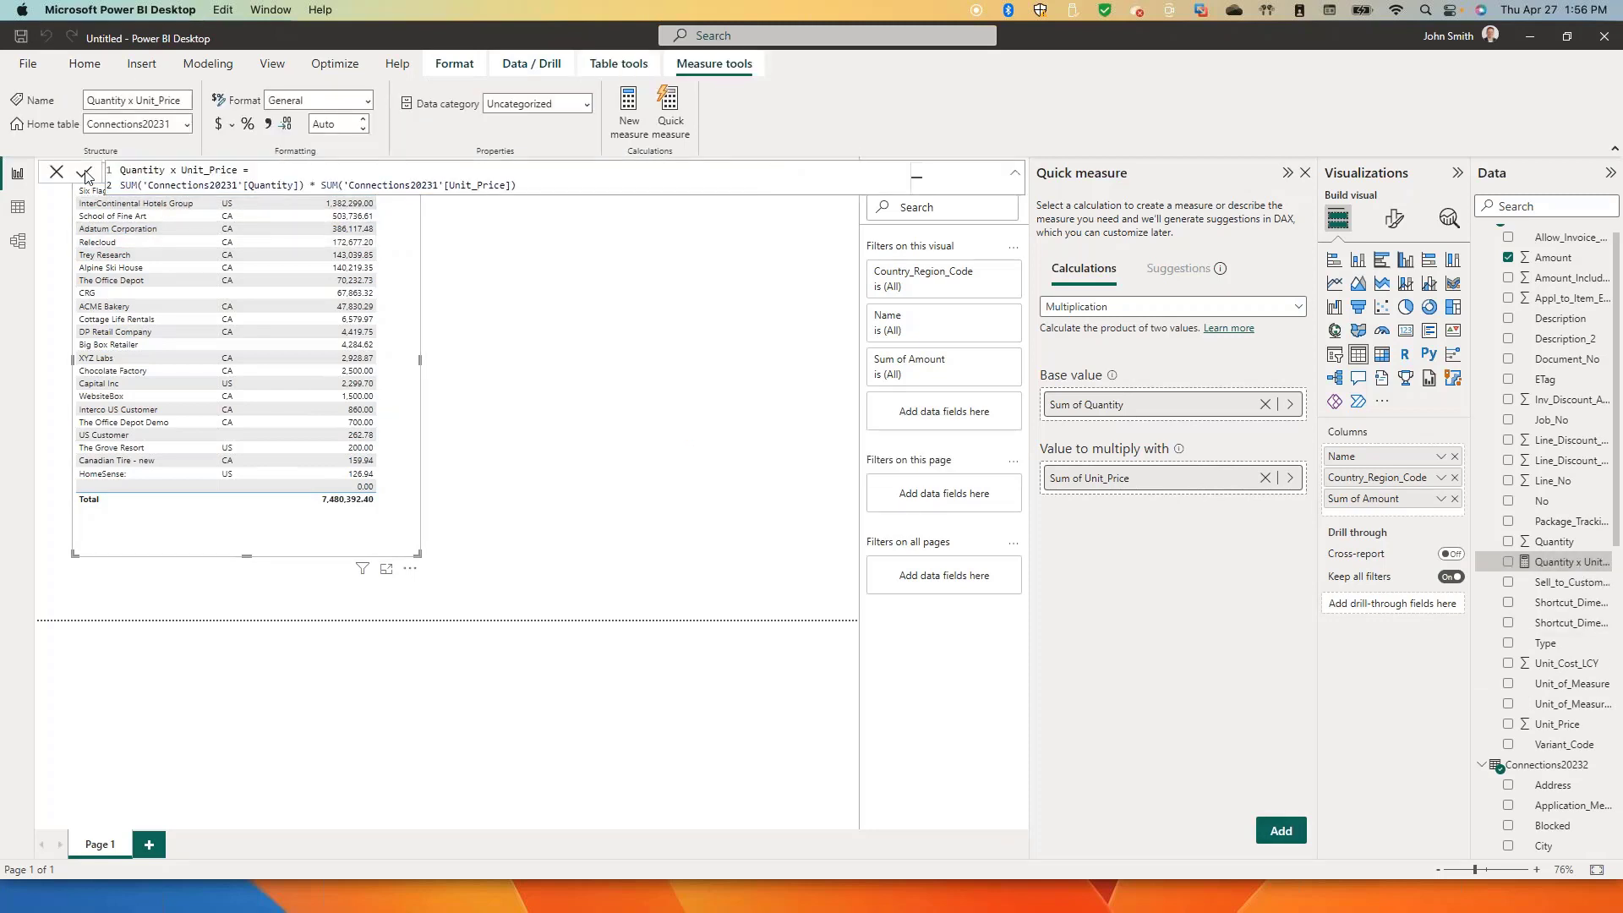
# Rename the Quantity x Unit_Price measure to 'Revenue' and drop it onto the page as a column chart
pyautogui.click(57, 172)
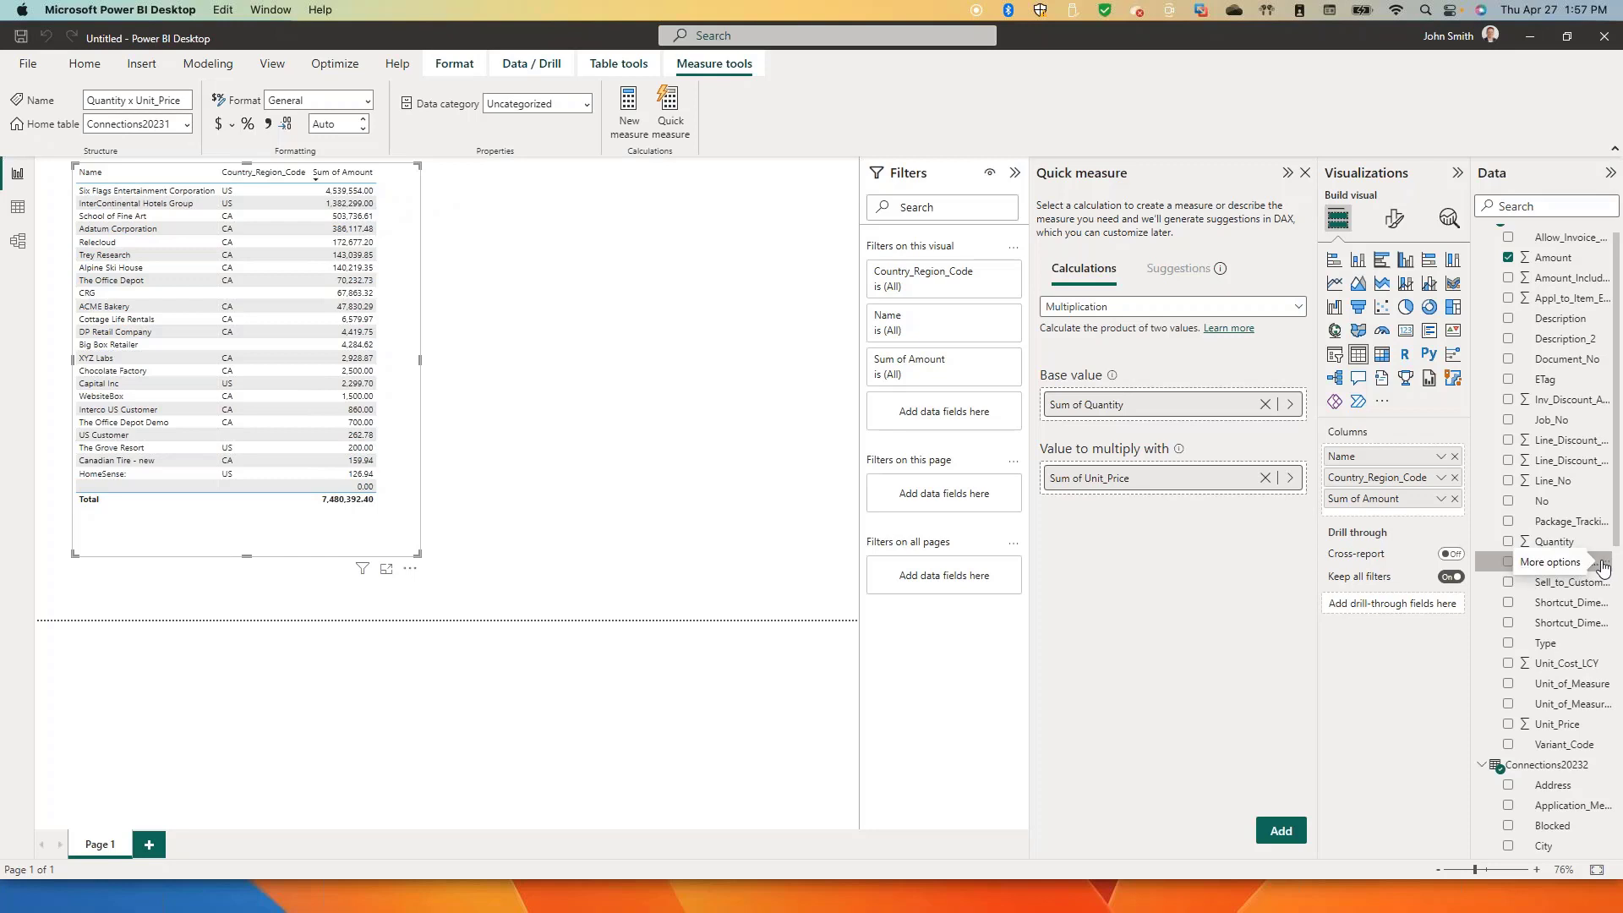
pyautogui.click(1603, 564)
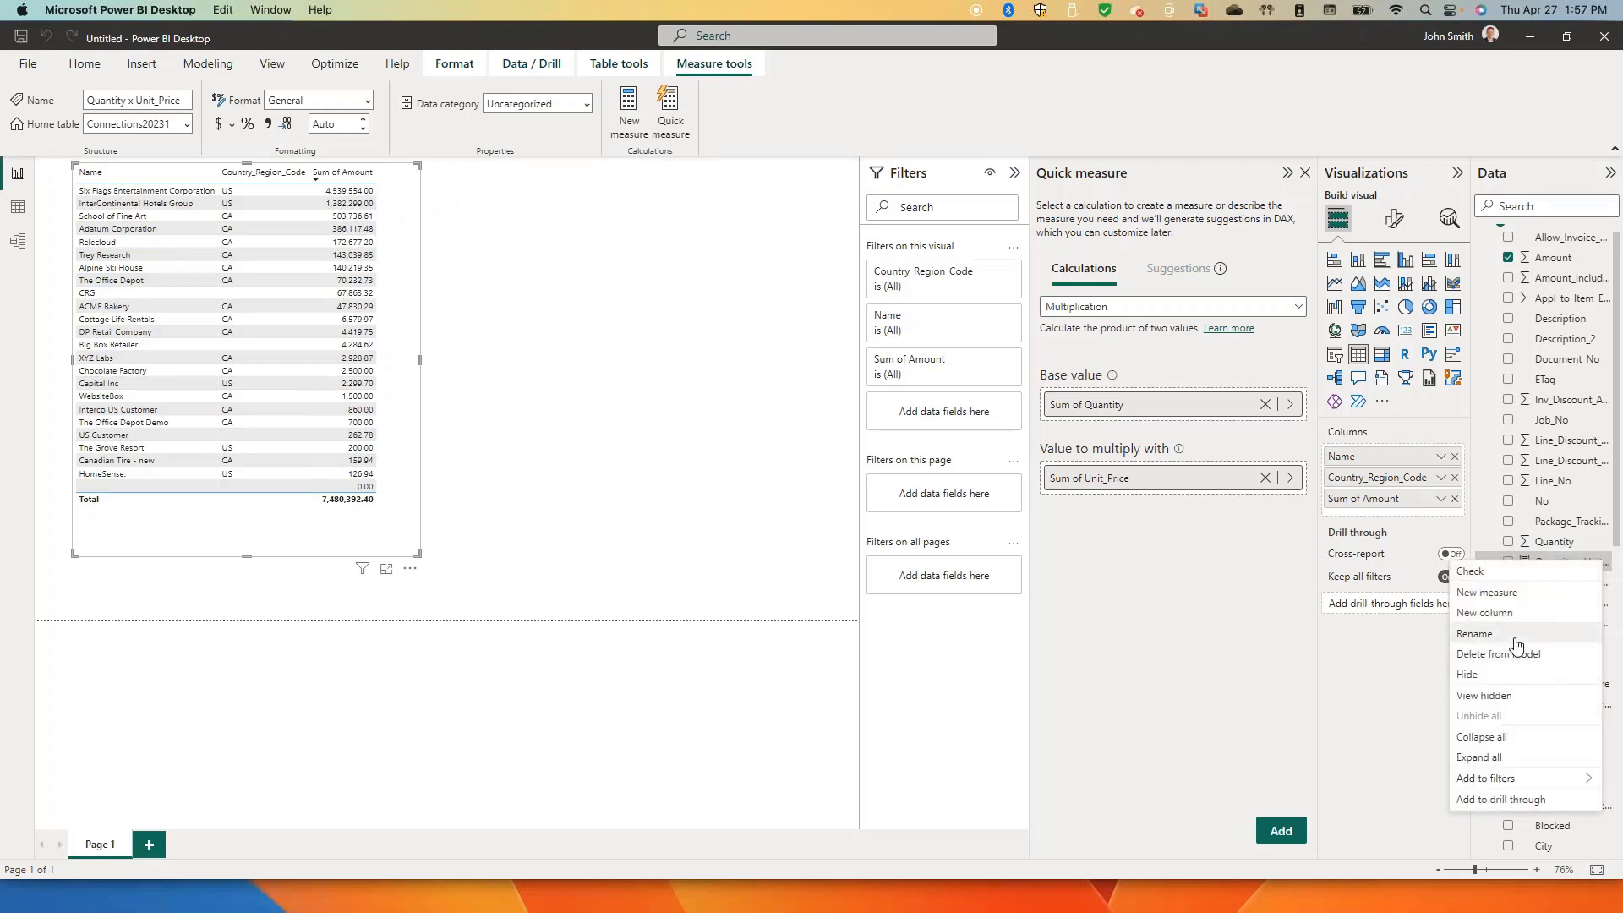
pyautogui.click(1515, 636)
pyautogui.write('Revenue')
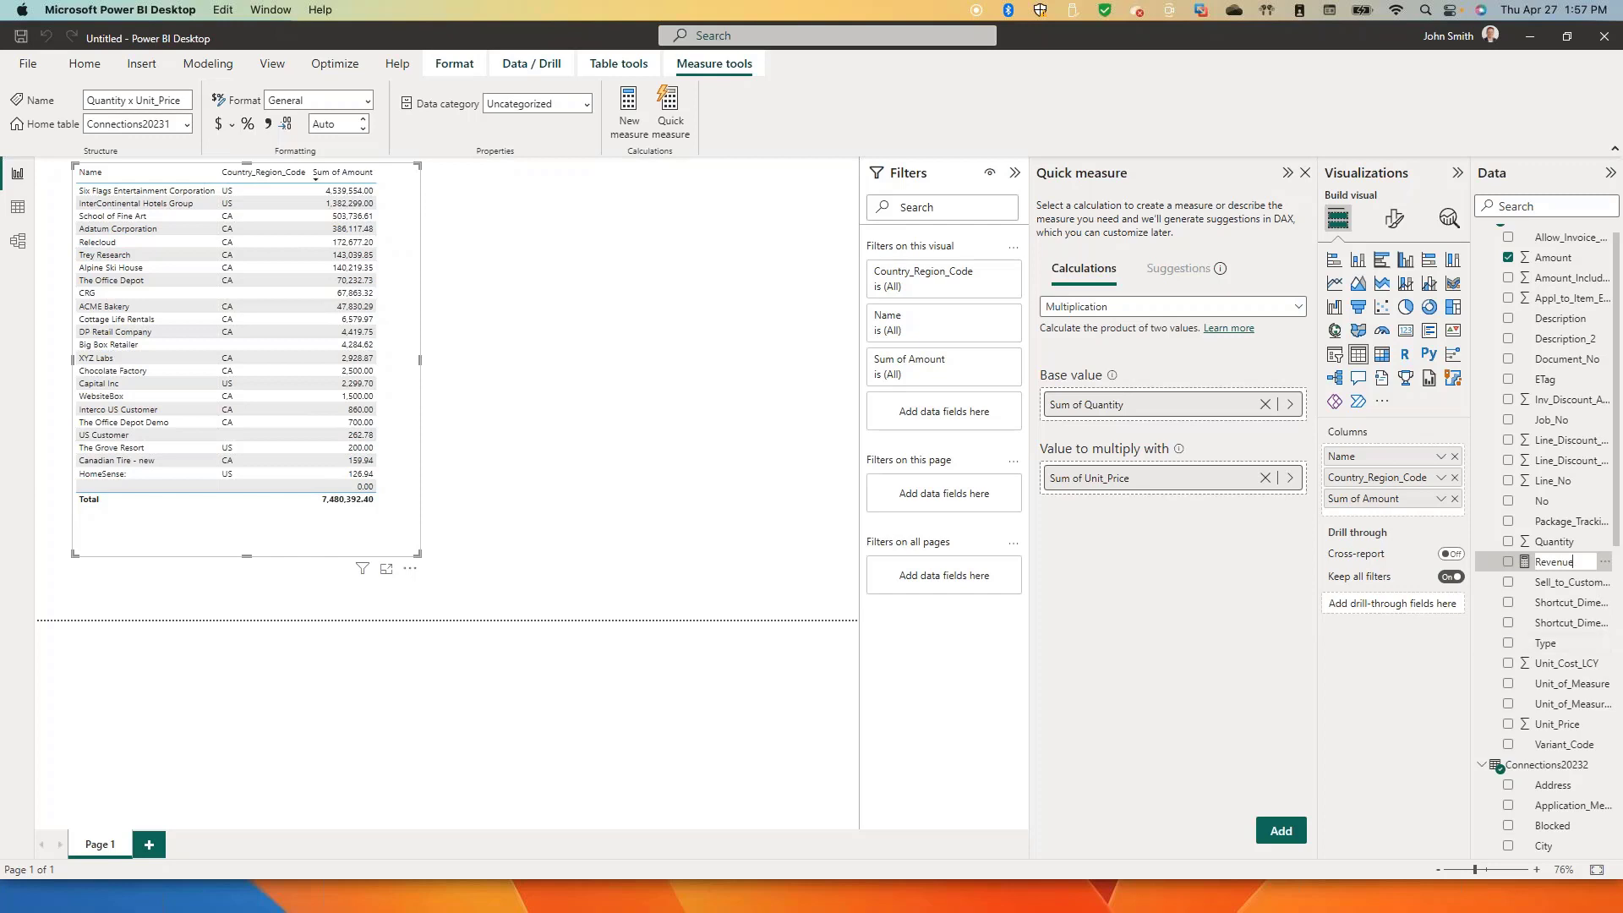
pyautogui.click(1087, 612)
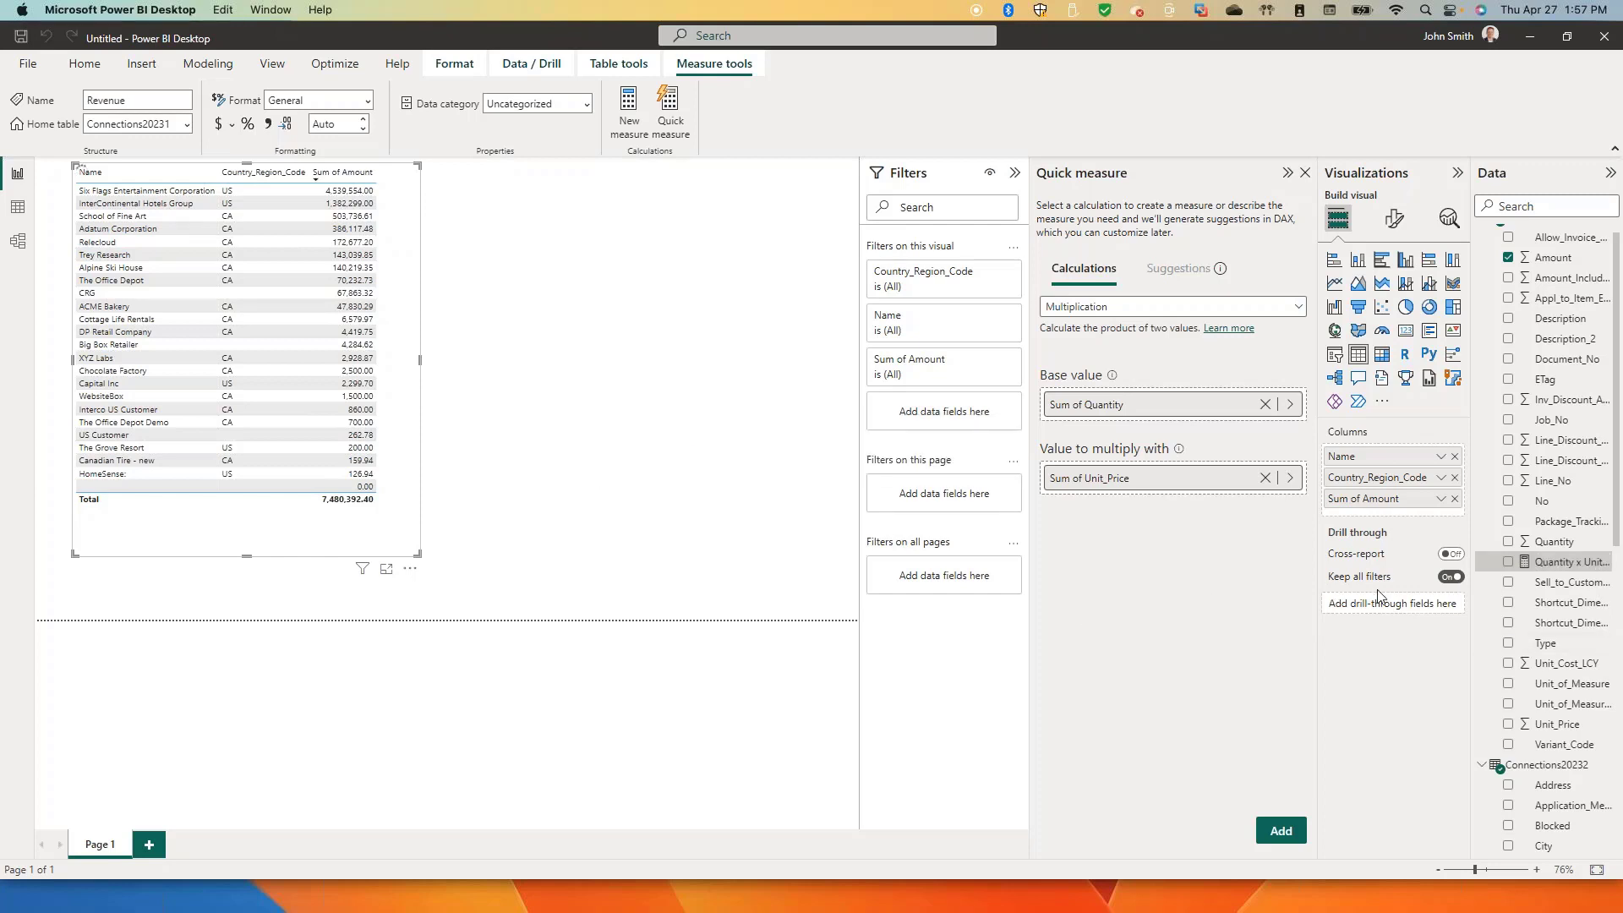
pyautogui.moveTo(1554, 563); pyautogui.dragTo(1438, 623)
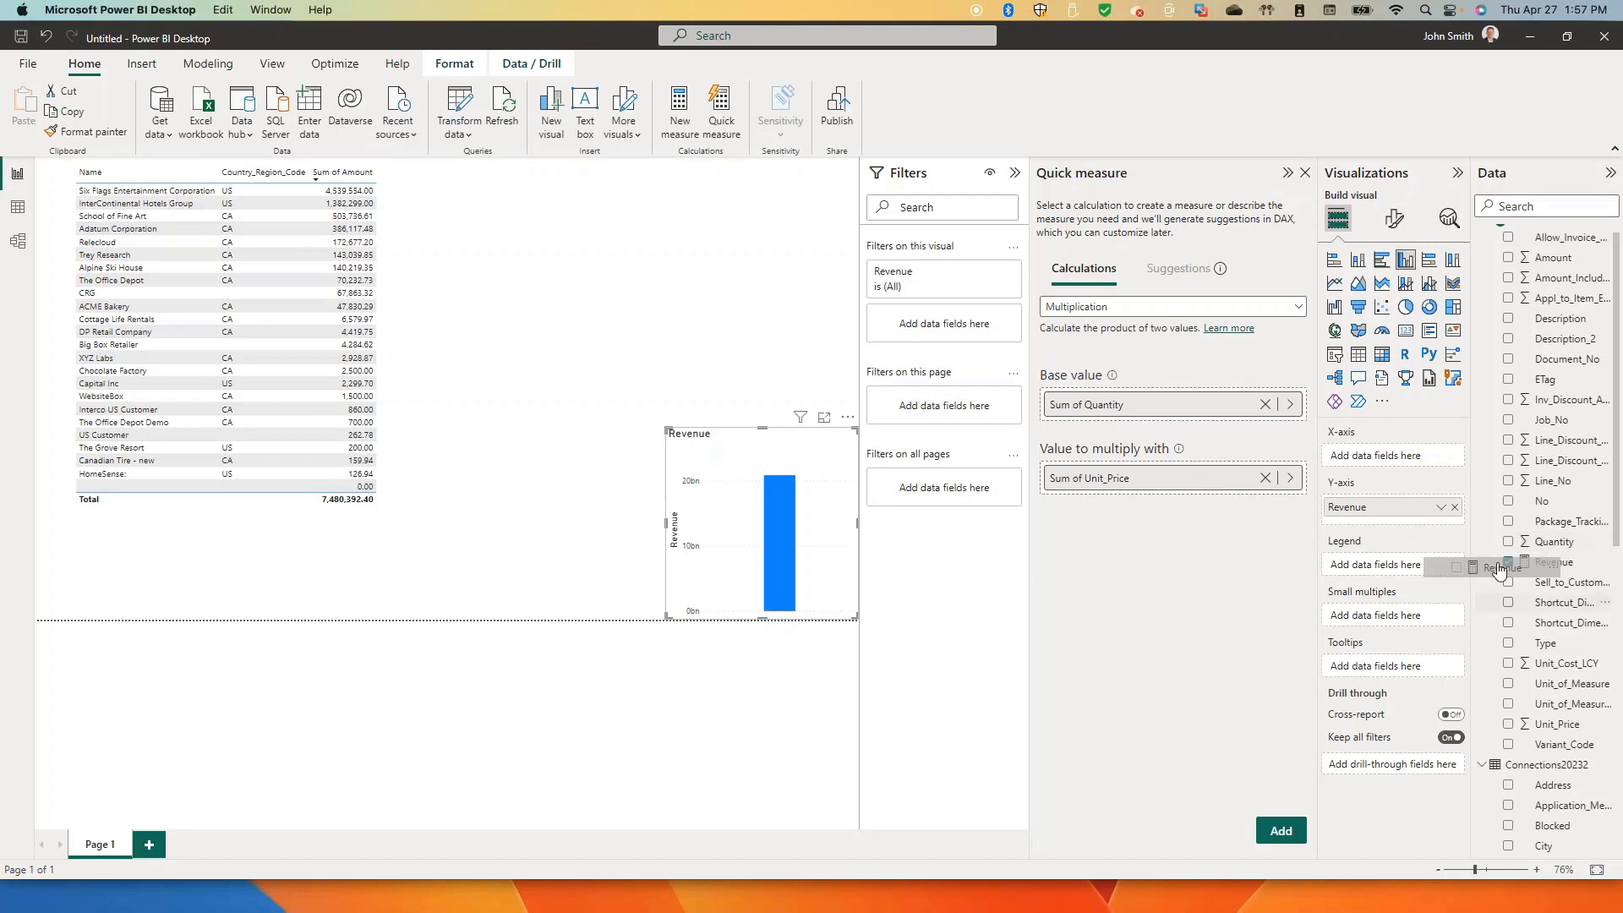
# Add Revenue to the customer table ahead of Sum of Amount and delete the standalone Revenue chart
pyautogui.click(326, 333)
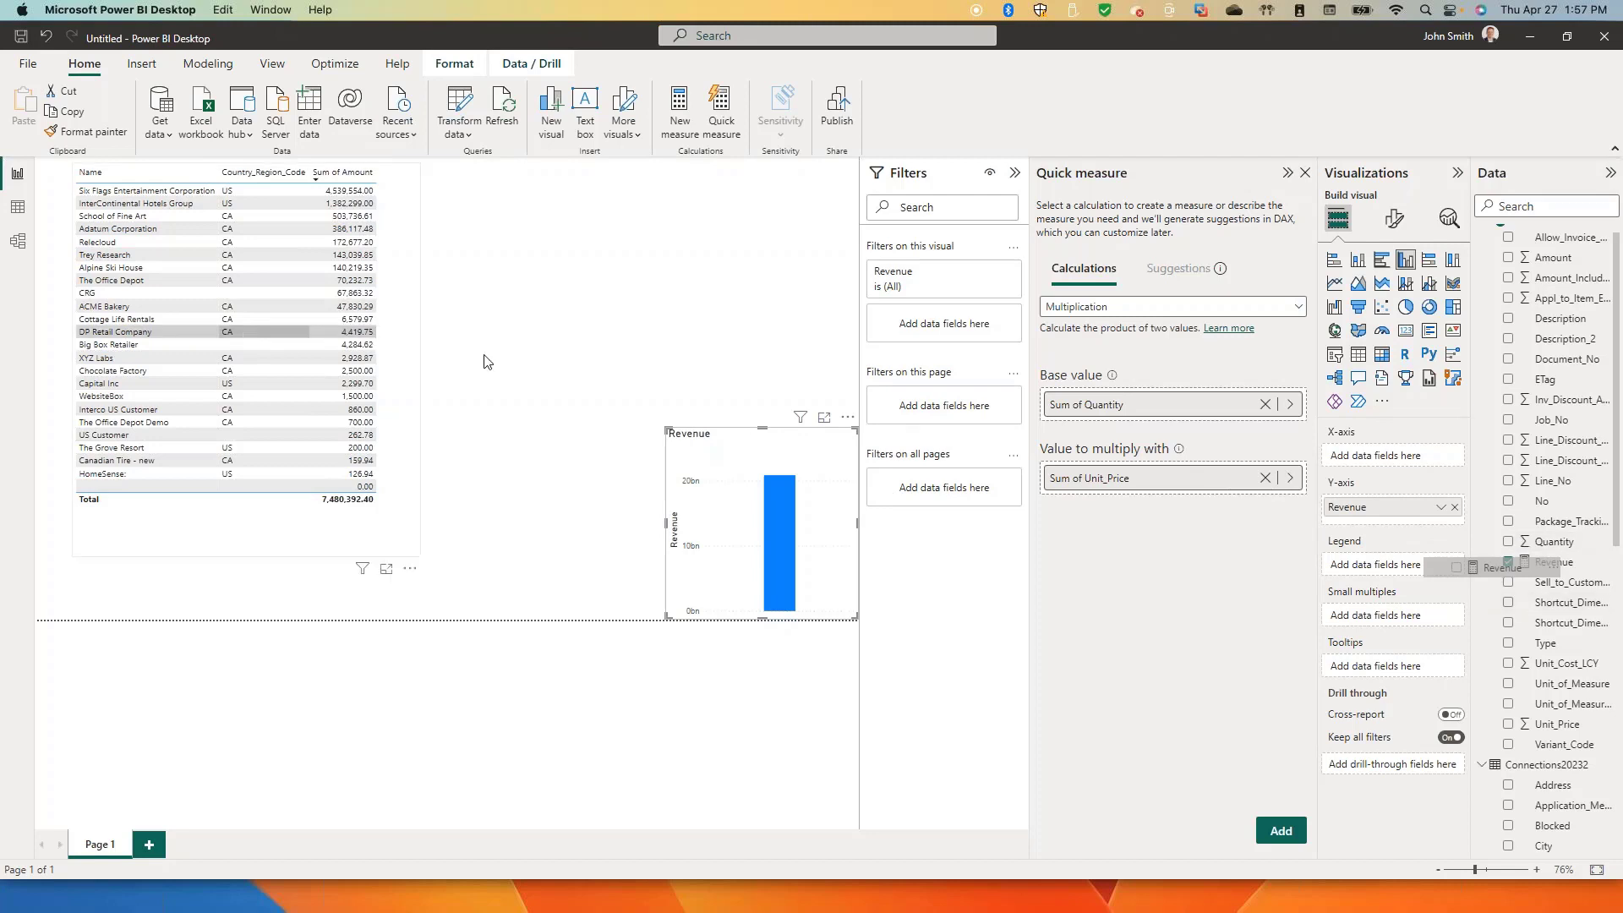
pyautogui.click(1510, 564)
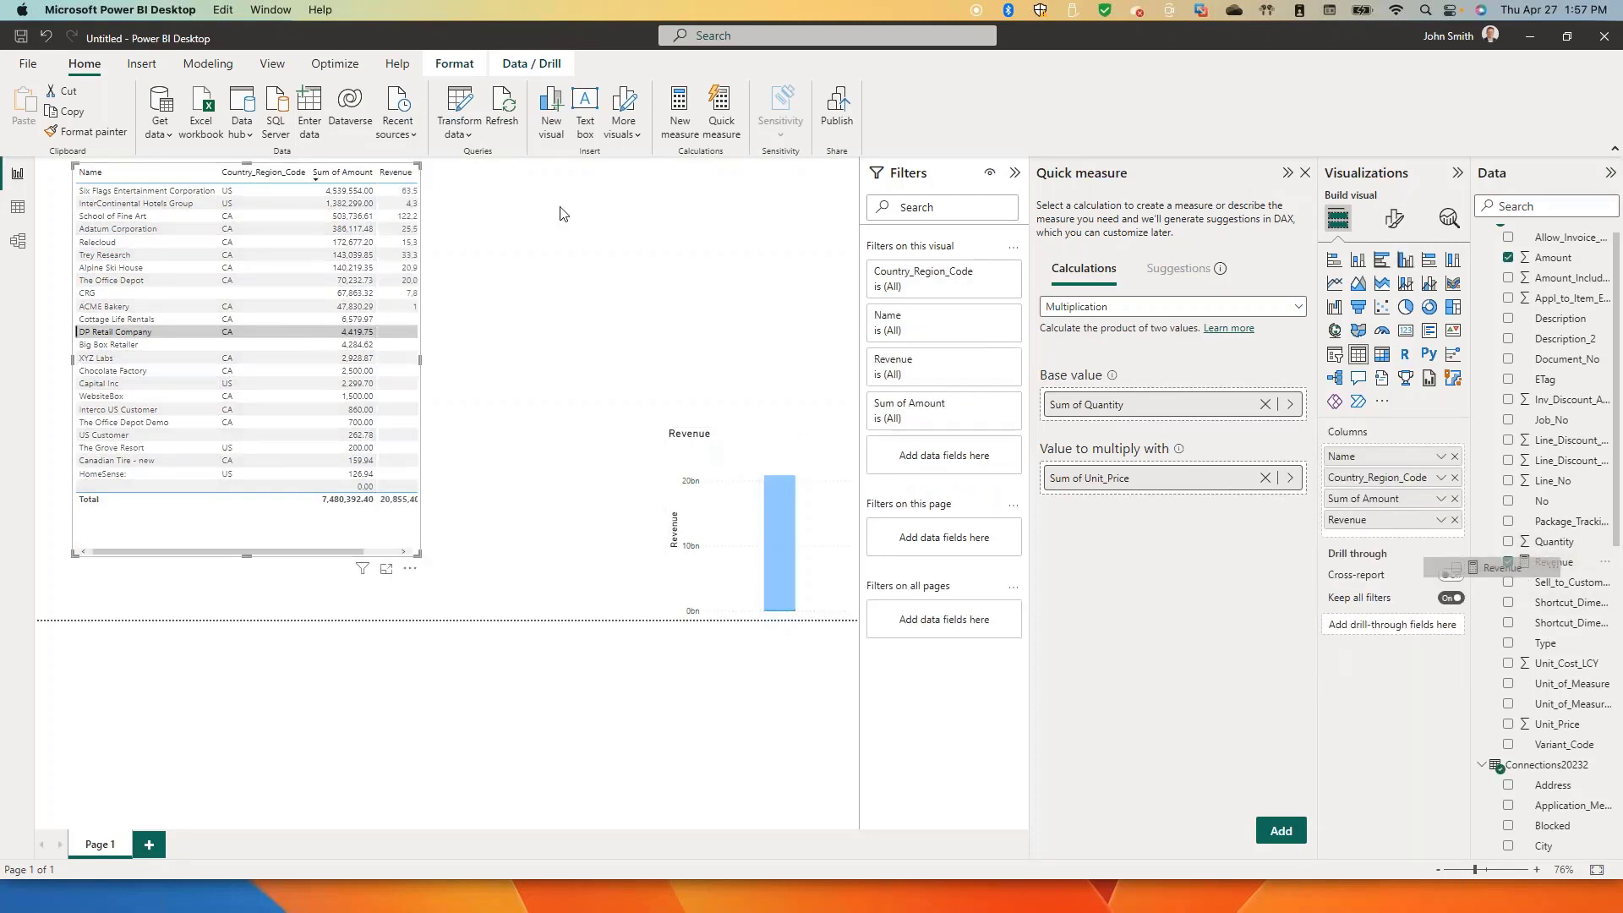
pyautogui.moveTo(418, 554); pyautogui.dragTo(529, 580)
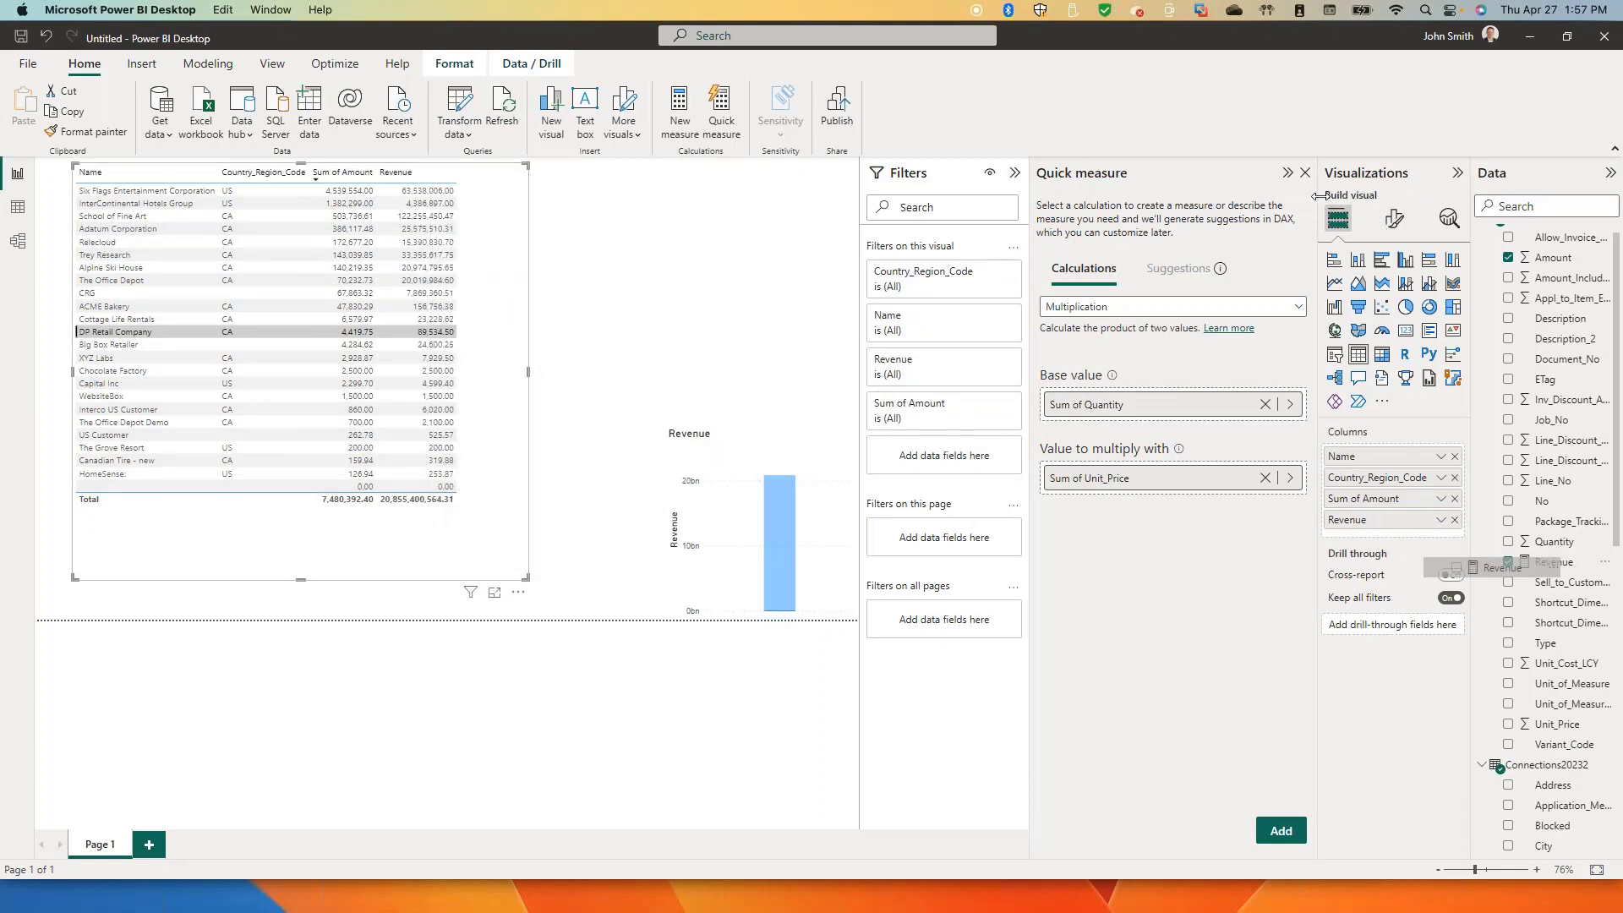
pyautogui.moveTo(1389, 519); pyautogui.dragTo(1388, 495)
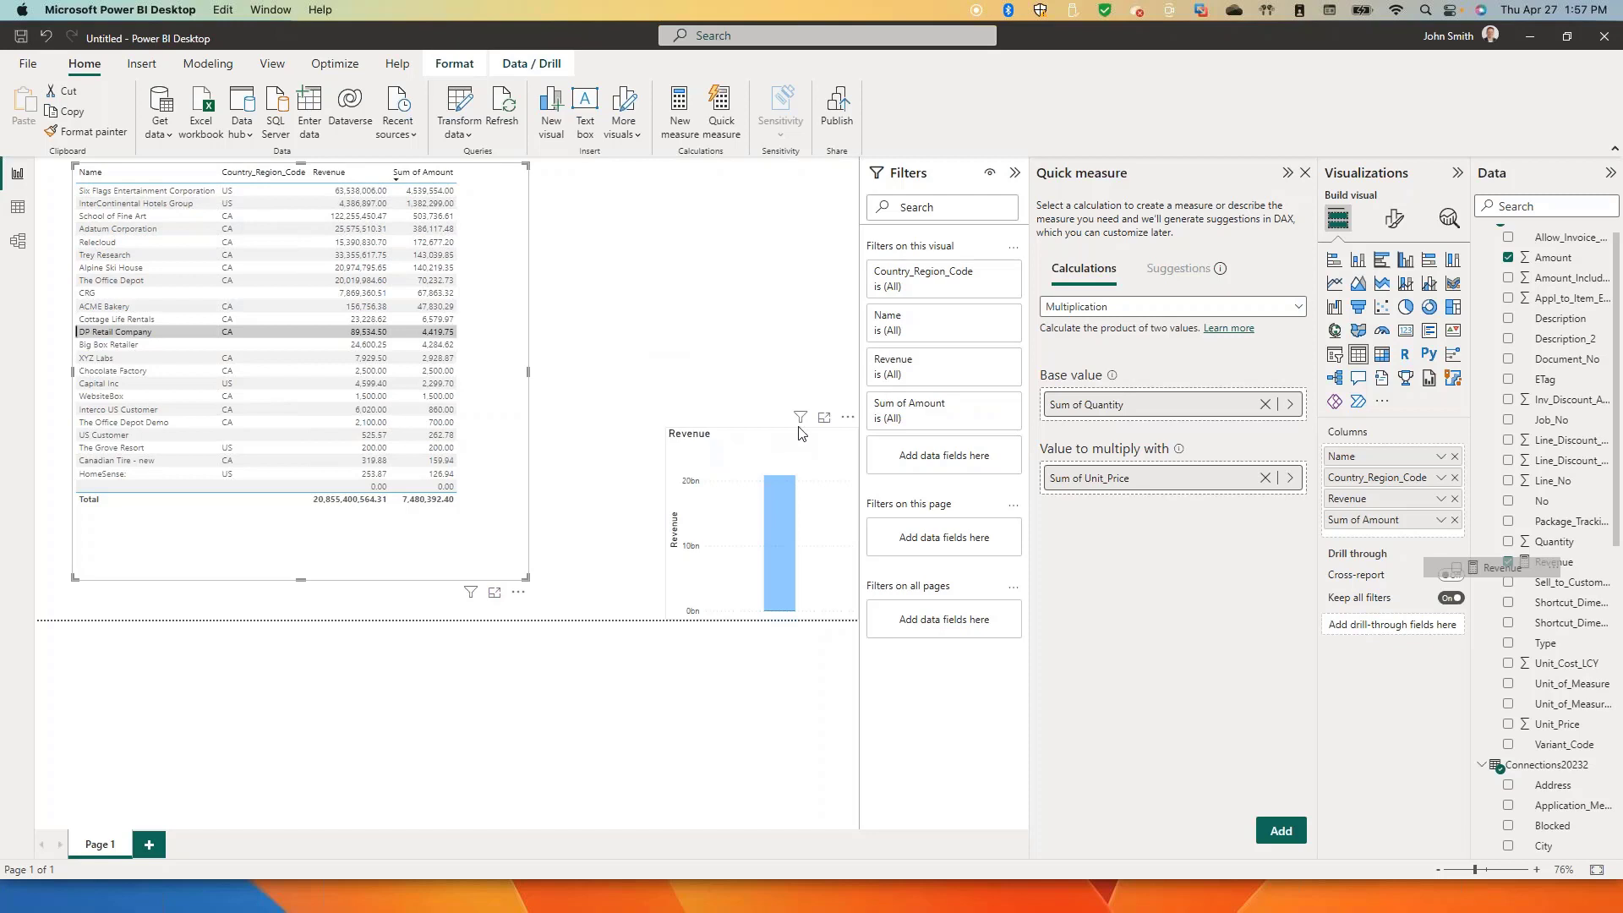
pyautogui.click(847, 419)
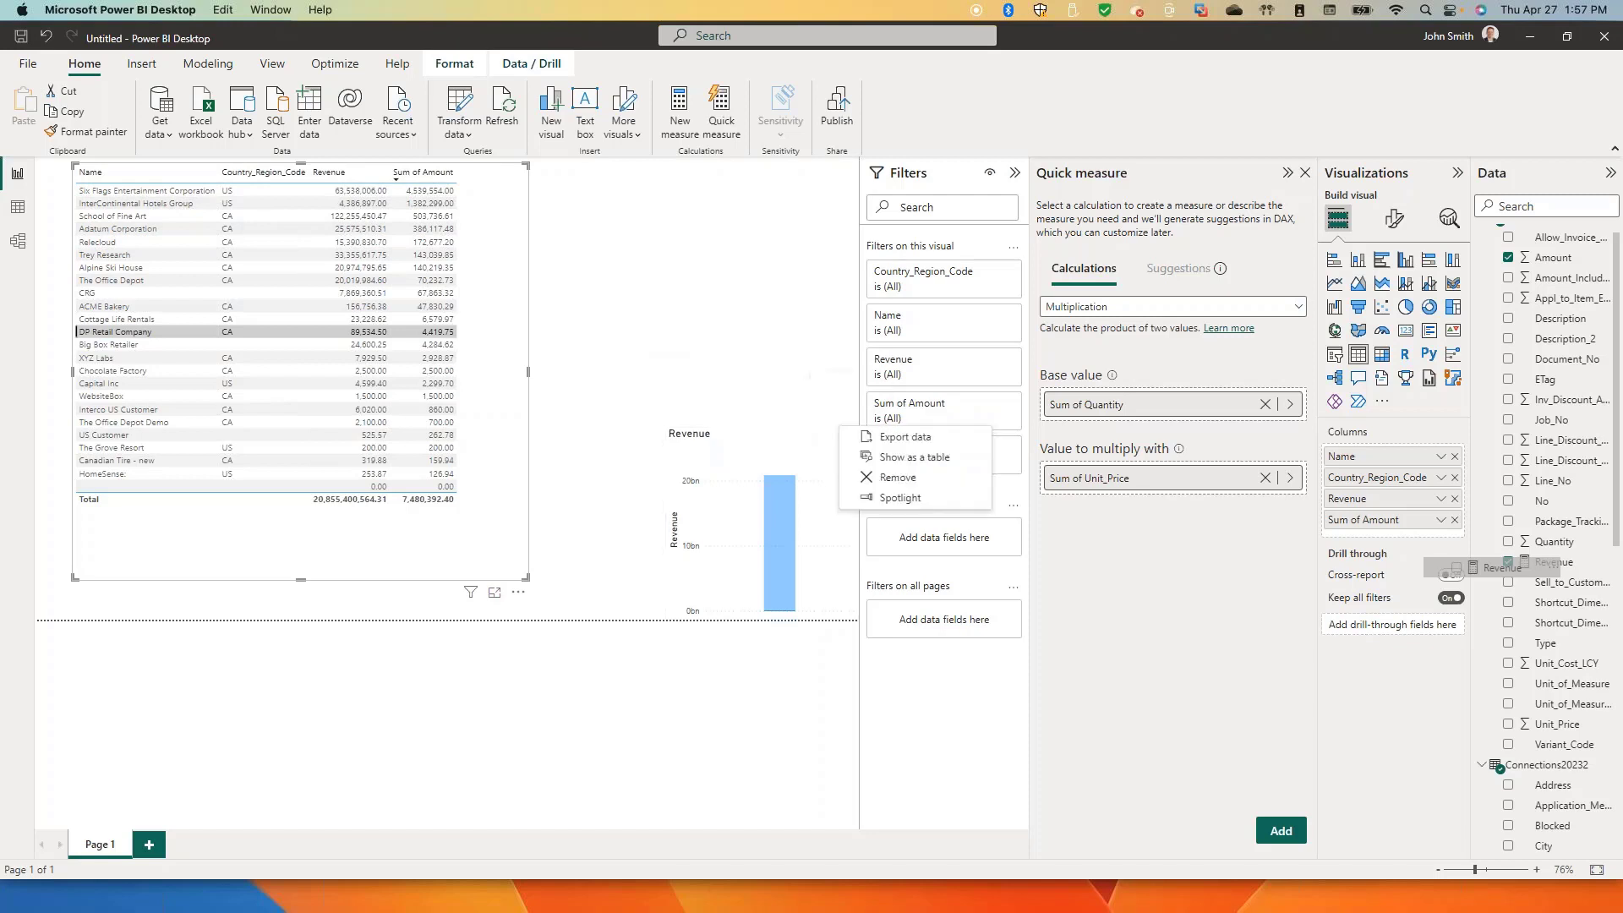
pyautogui.click(896, 481)
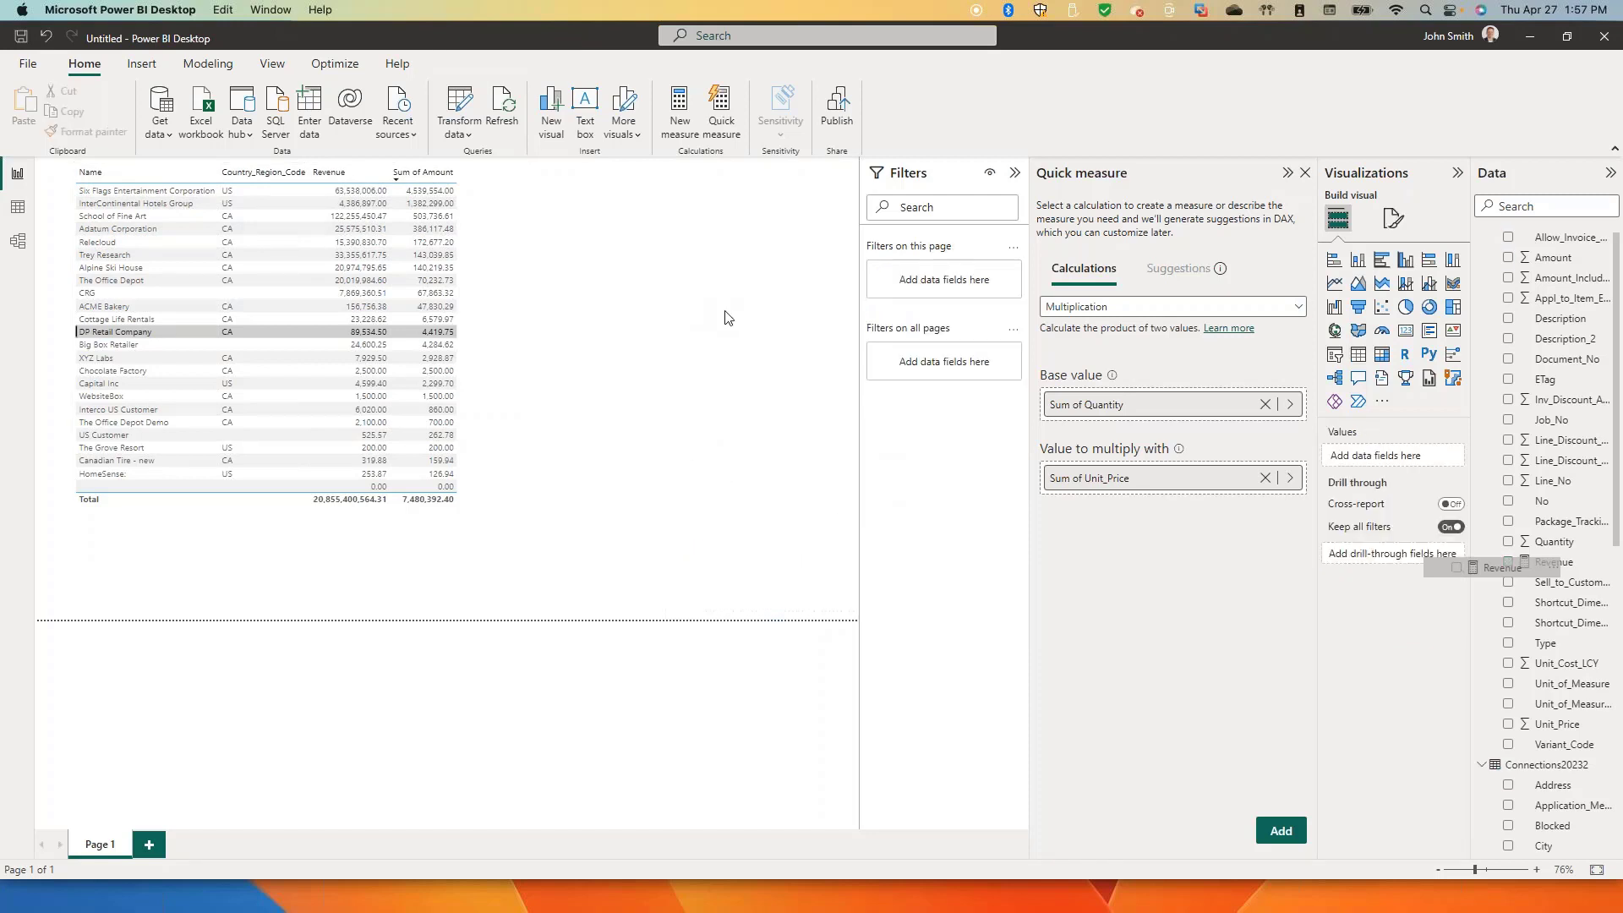
# Collapse the Filters pane, copy the customer table visual, and paste a duplicate at the bottom-right
pyautogui.click(1014, 173)
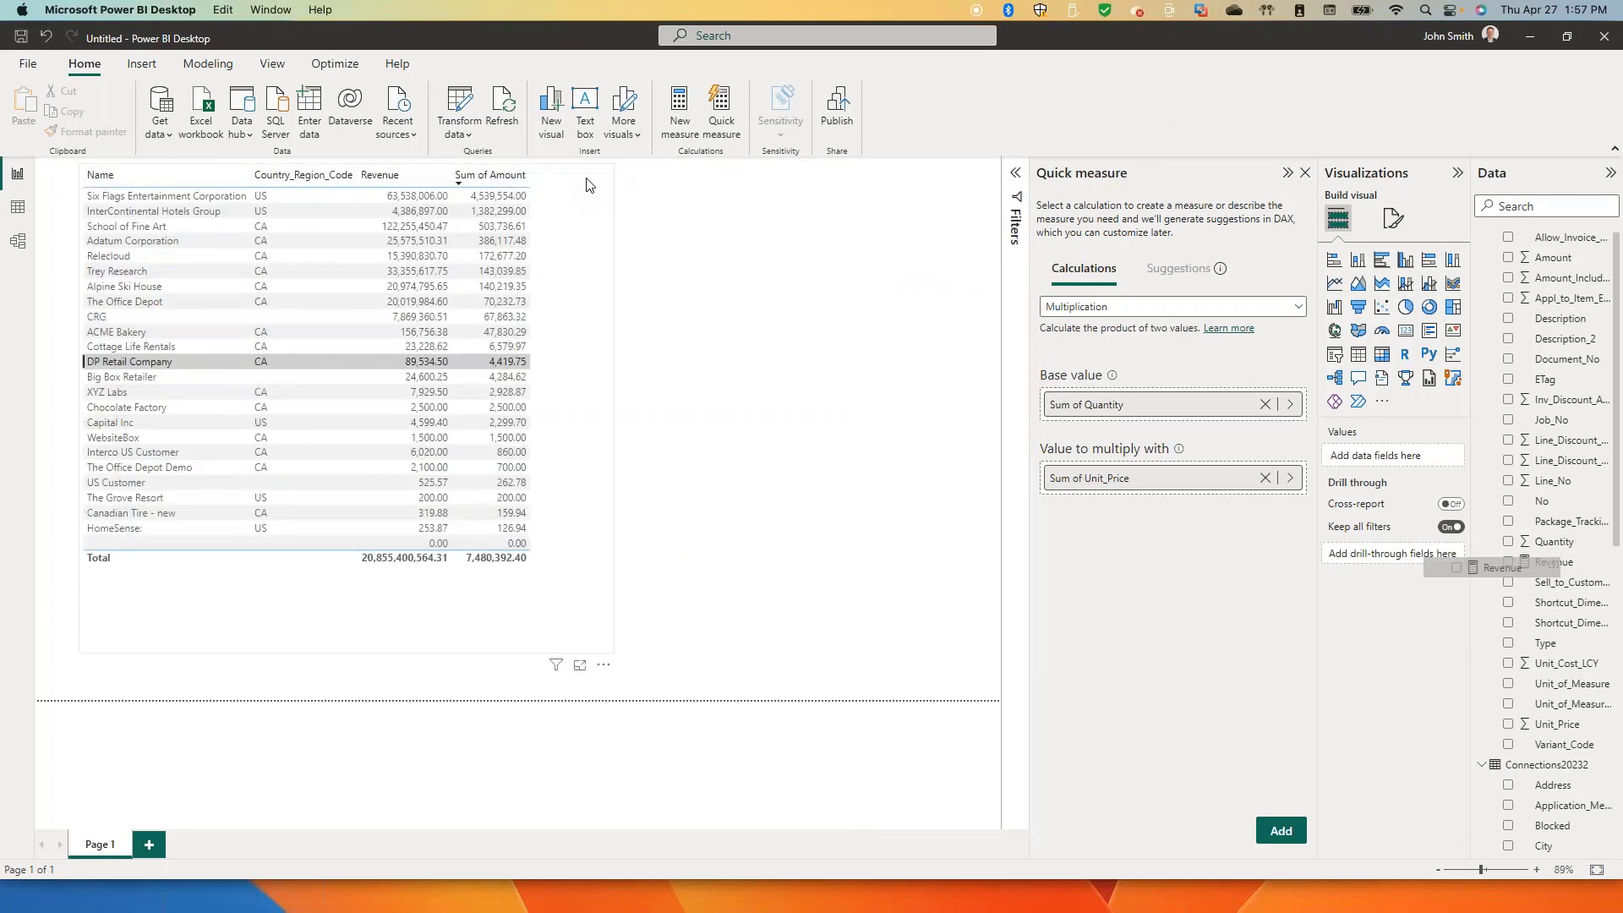
pyautogui.rightClick(588, 184)
pyautogui.moveTo(634, 272)
pyautogui.click(805, 272)
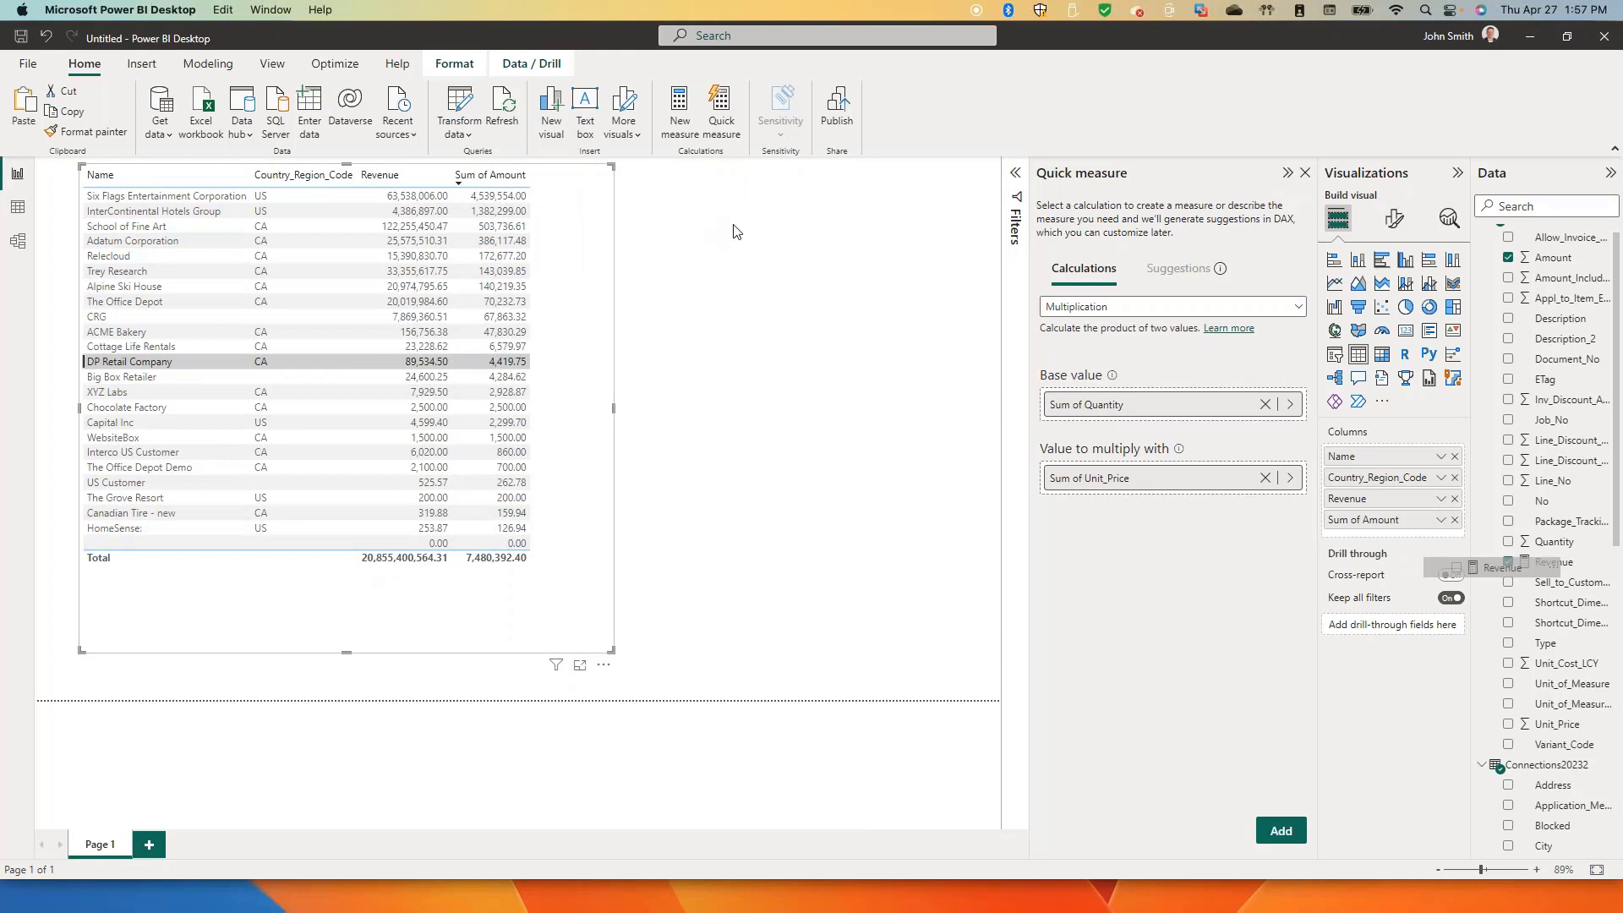
pyautogui.click(32, 105)
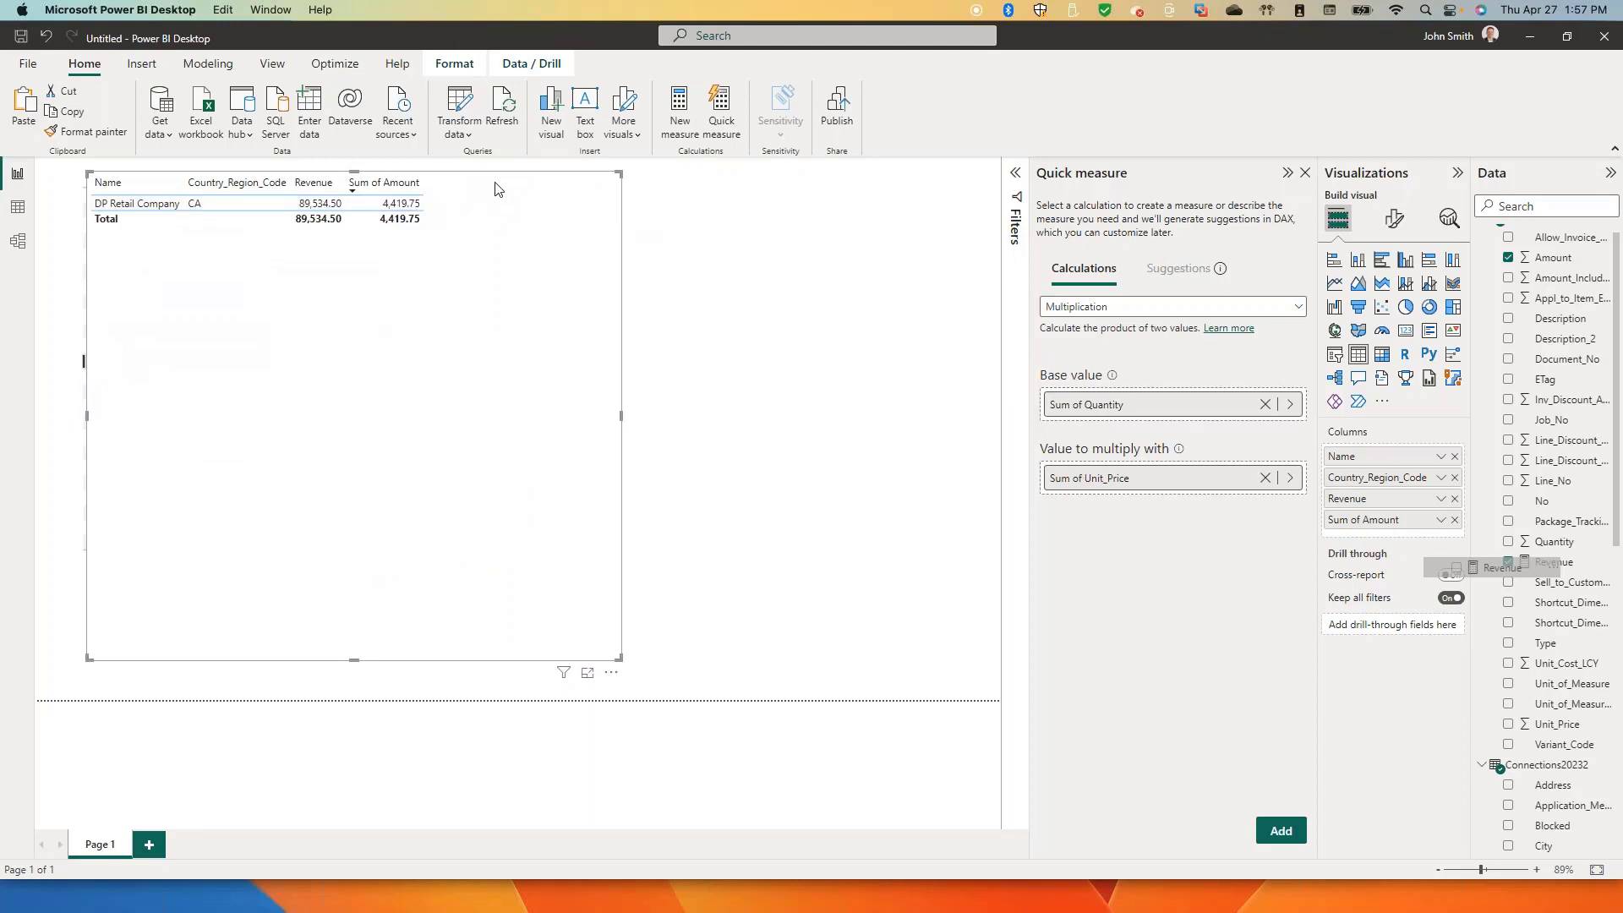
pyautogui.moveTo(893, 229); pyautogui.dragTo(778, 267)
pyautogui.click(719, 267)
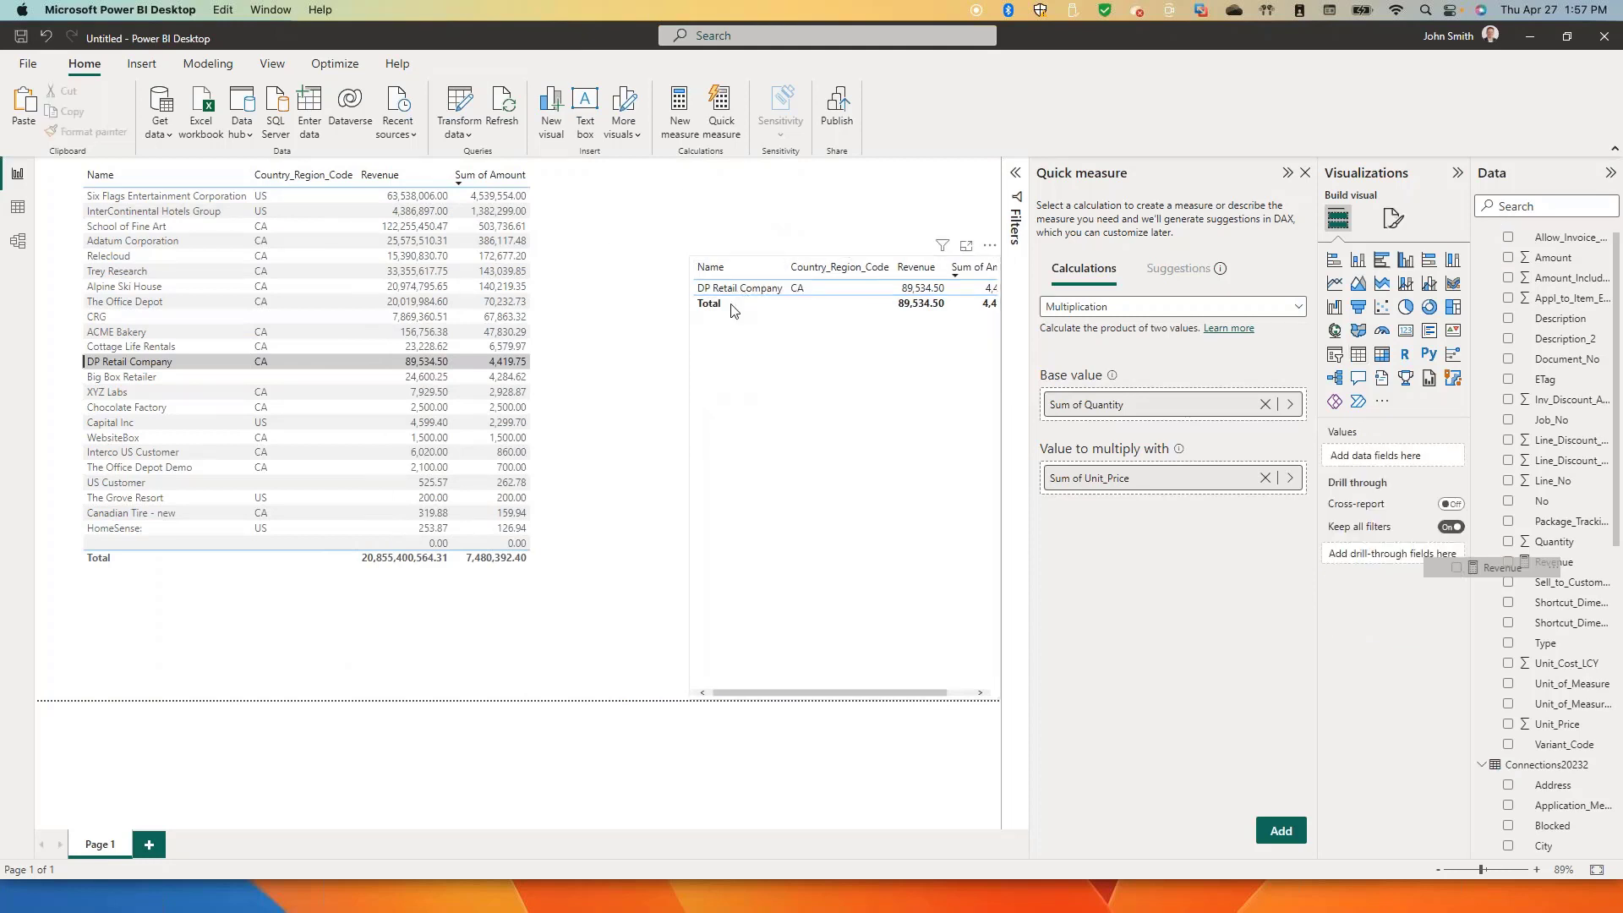
# Convert the duplicate into a Revenue-by-Name pie chart beside the table, then switch to Excel's Book1
pyautogui.click(749, 264)
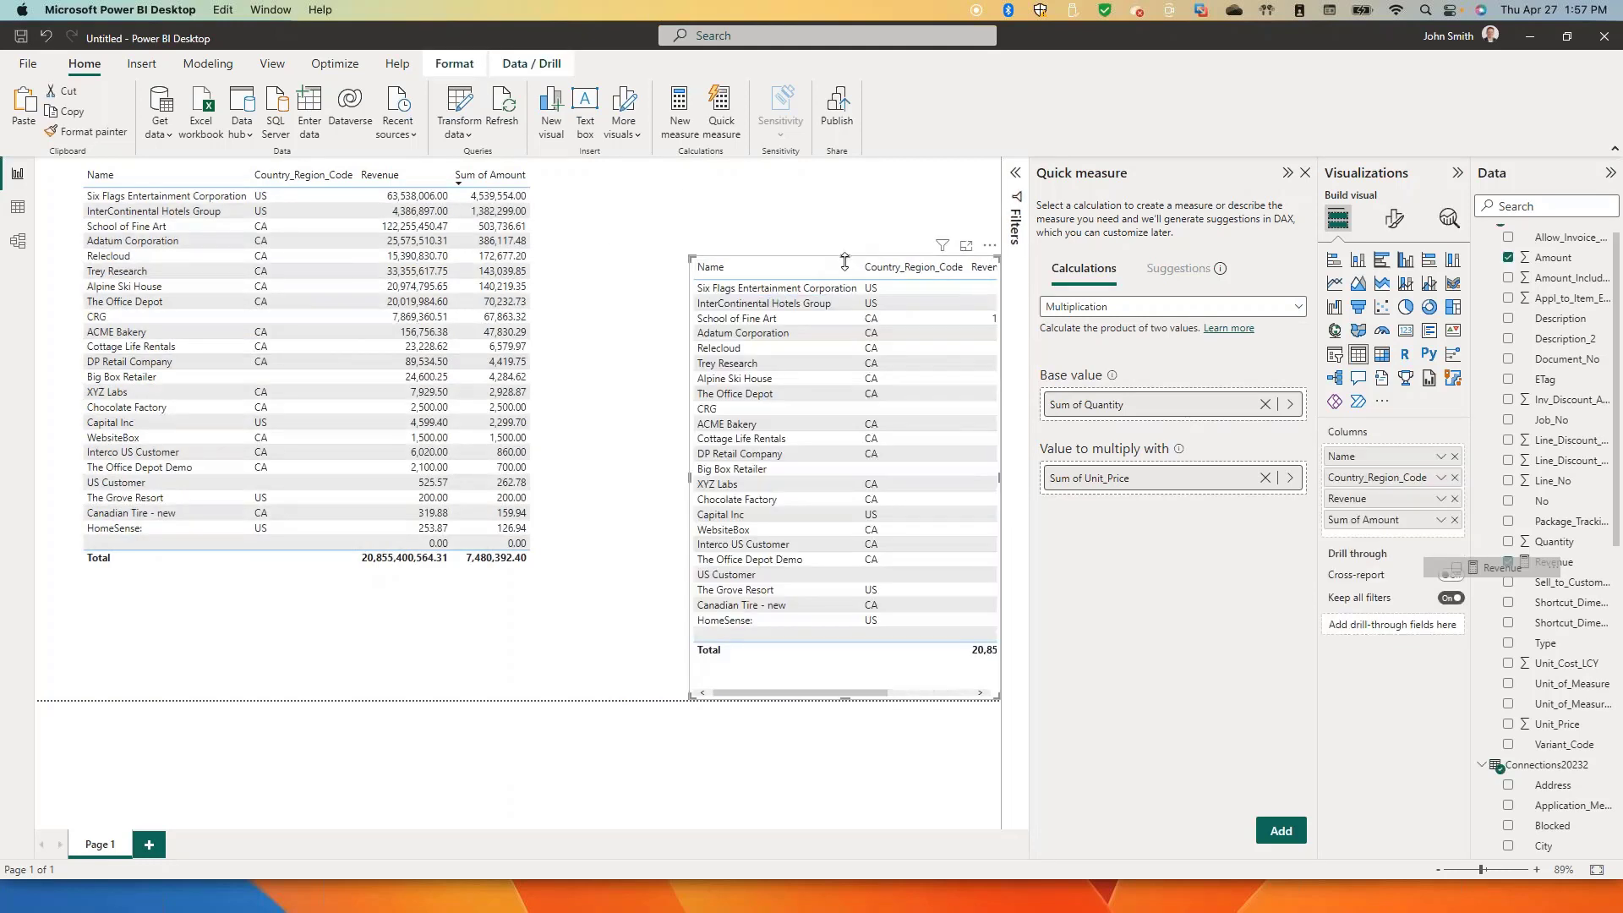
pyautogui.click(1405, 308)
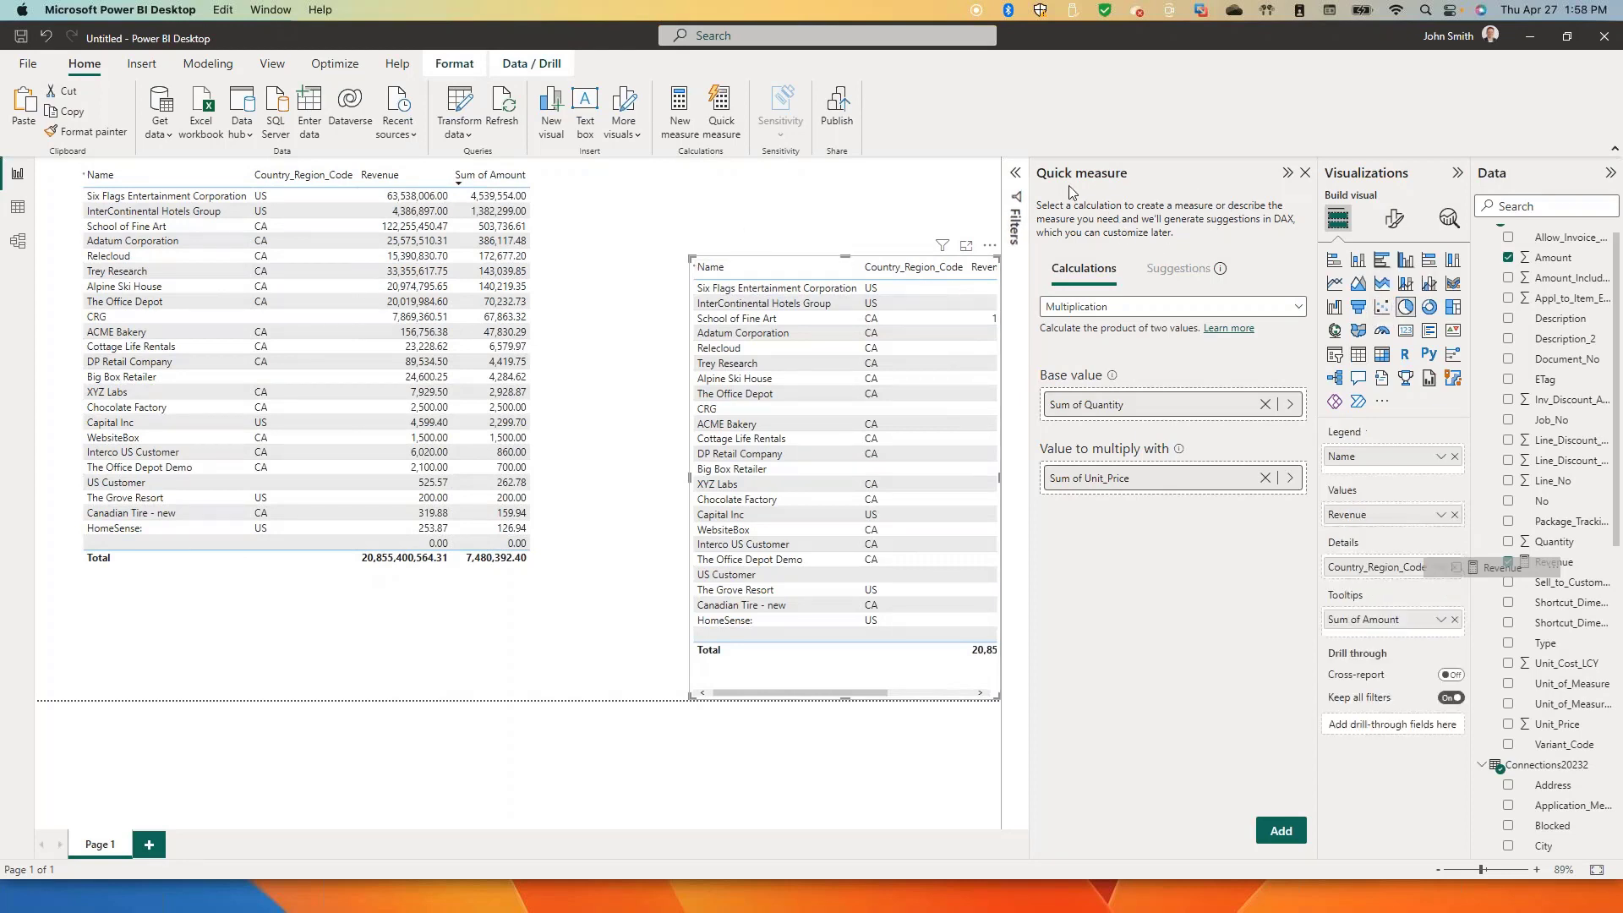
pyautogui.click(1287, 173)
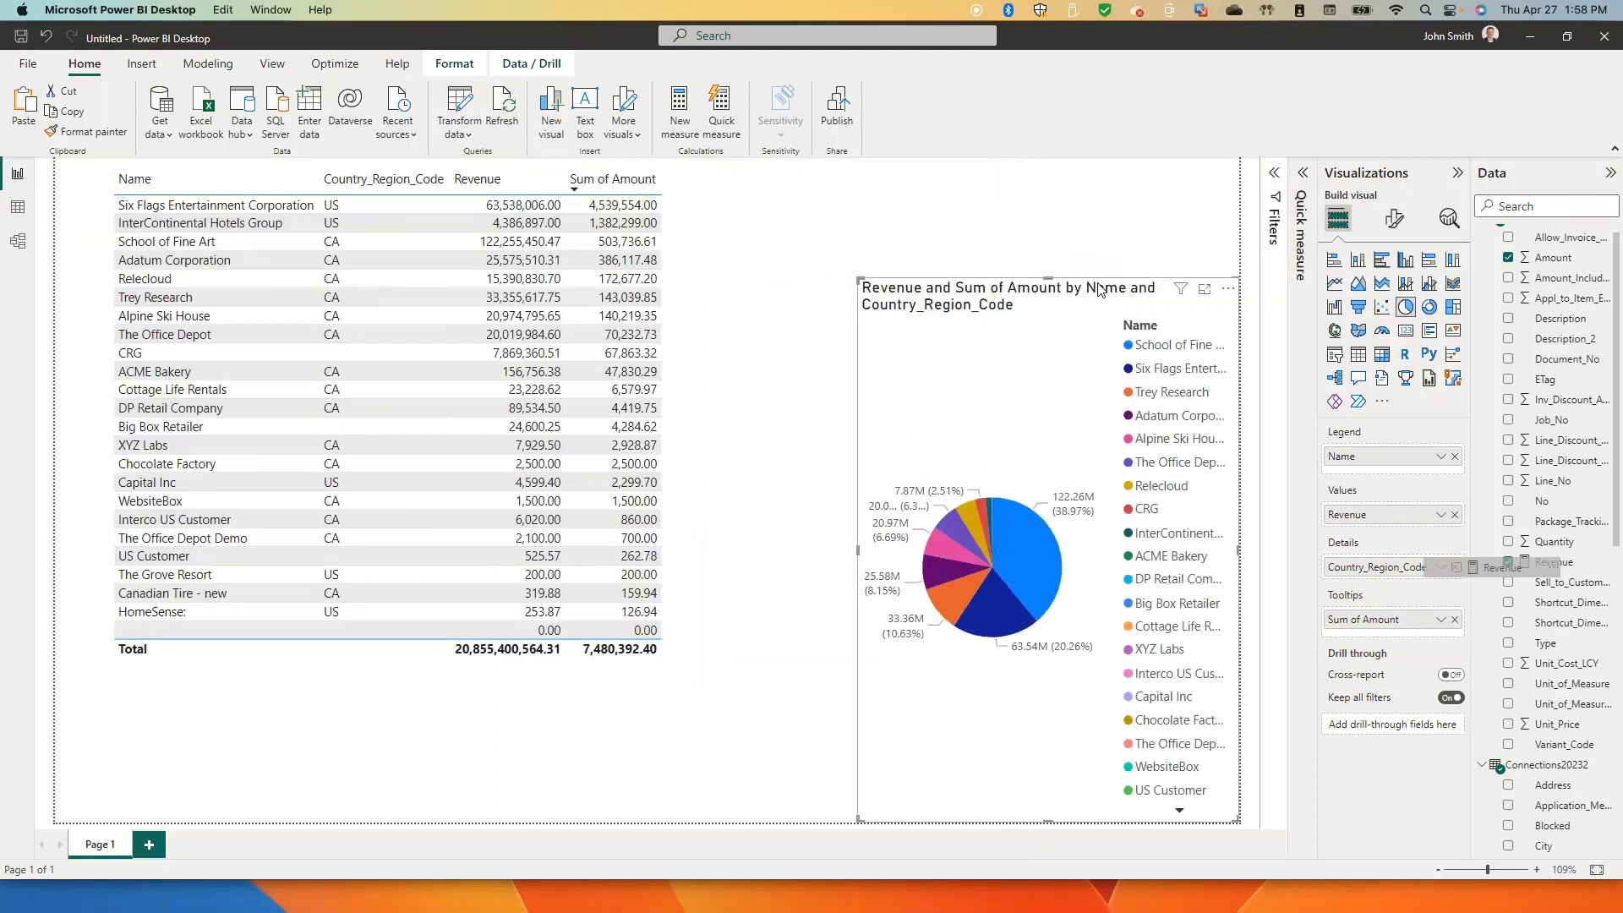
pyautogui.moveTo(1095, 279); pyautogui.dragTo(937, 187)
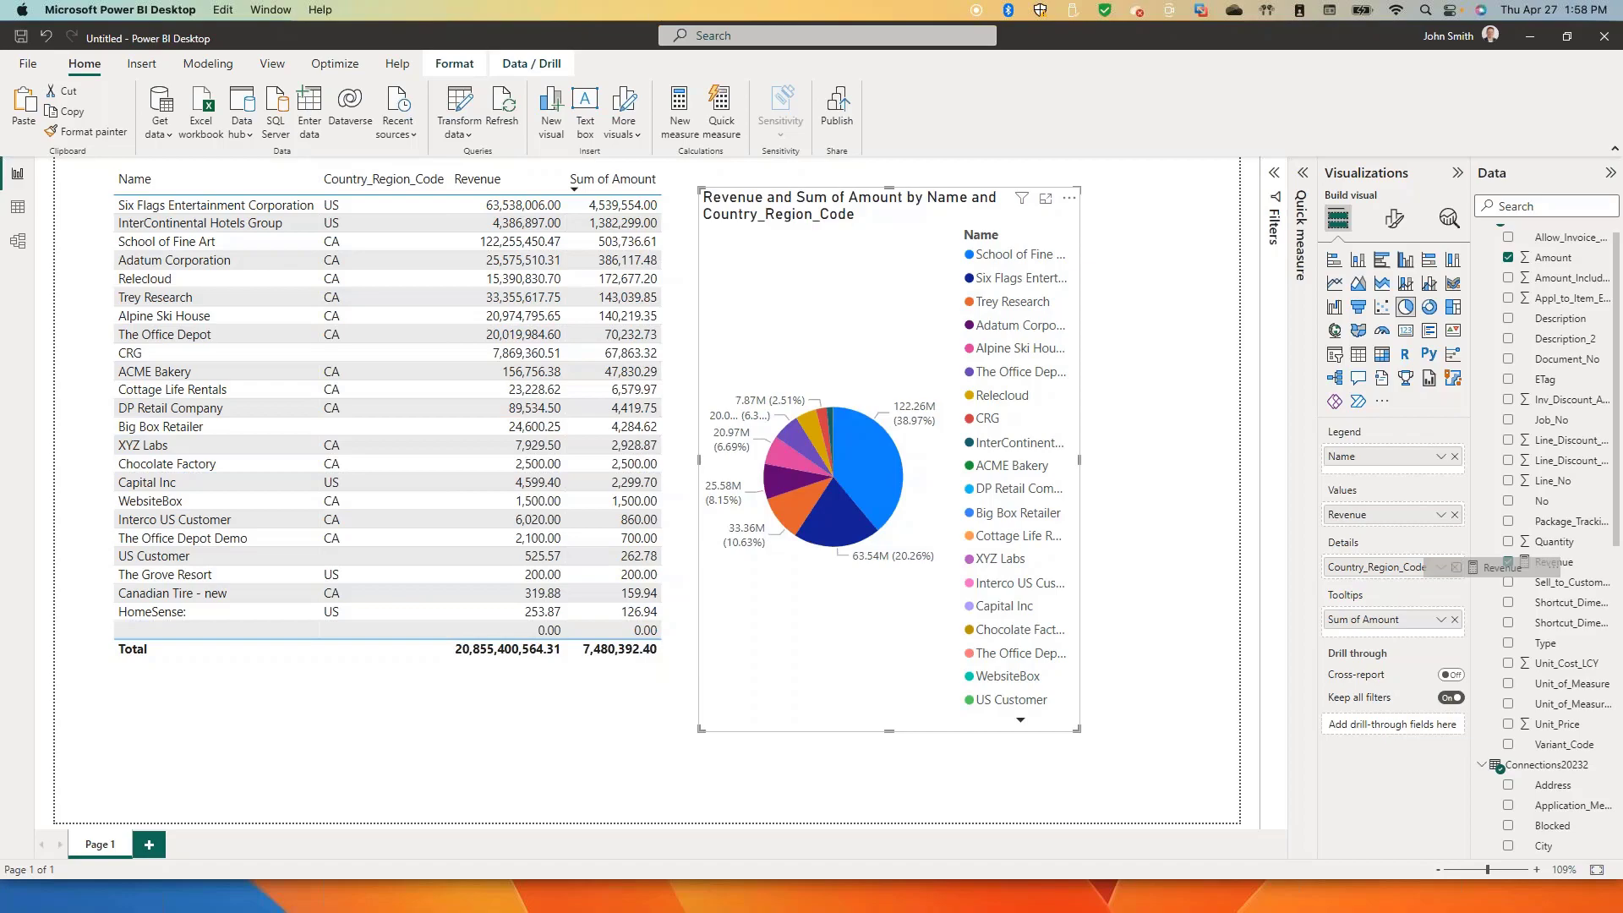
pyautogui.press('super+Tab')
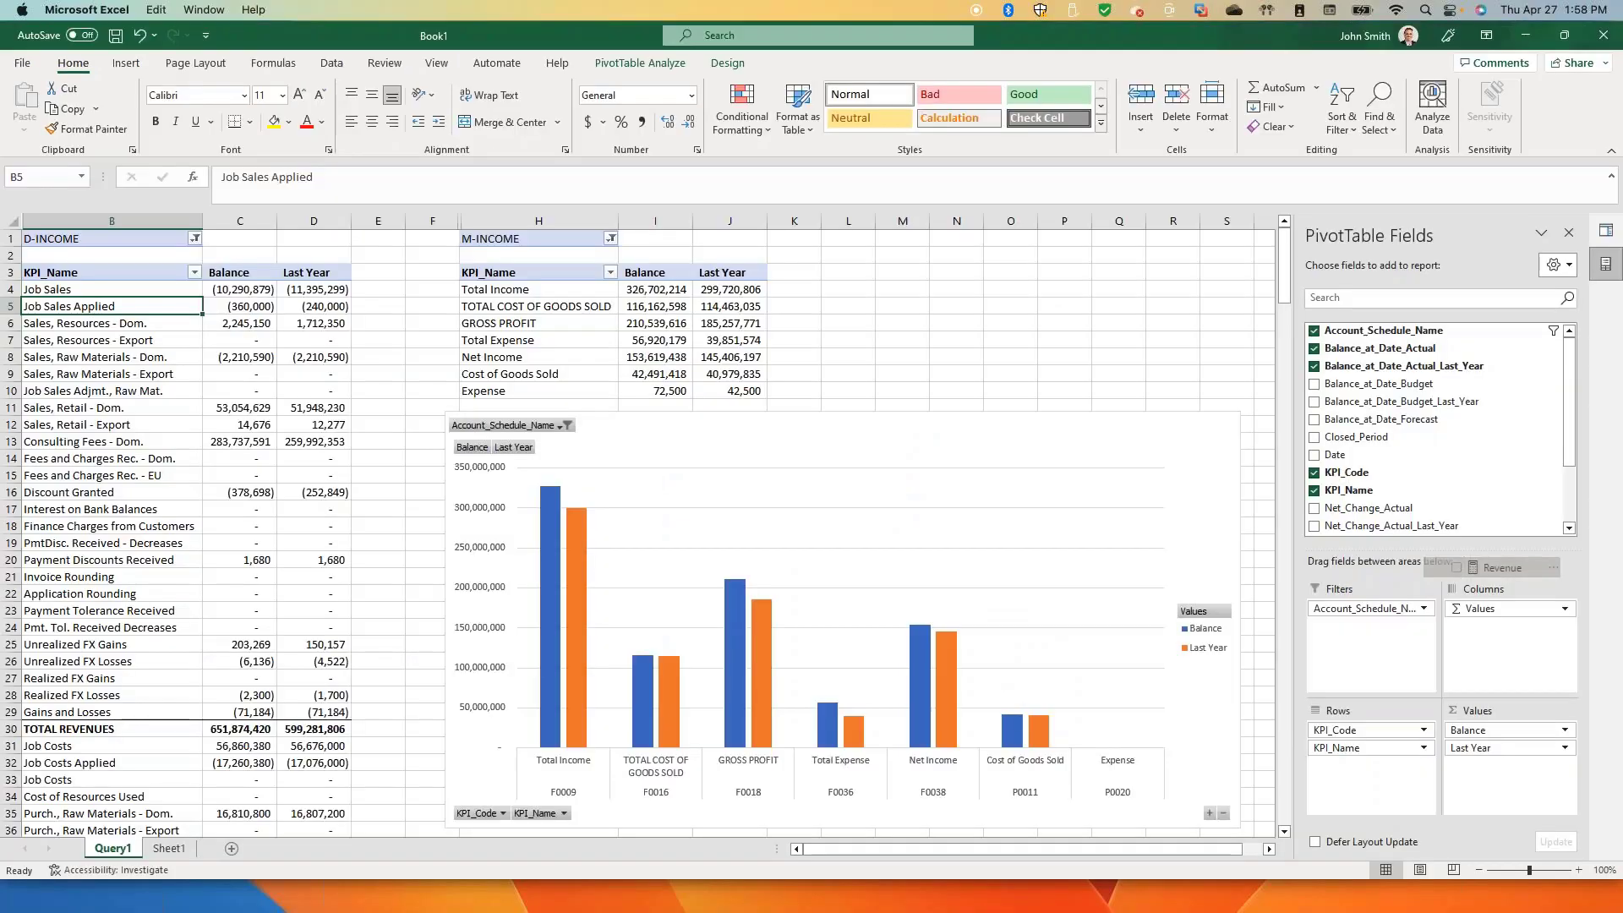